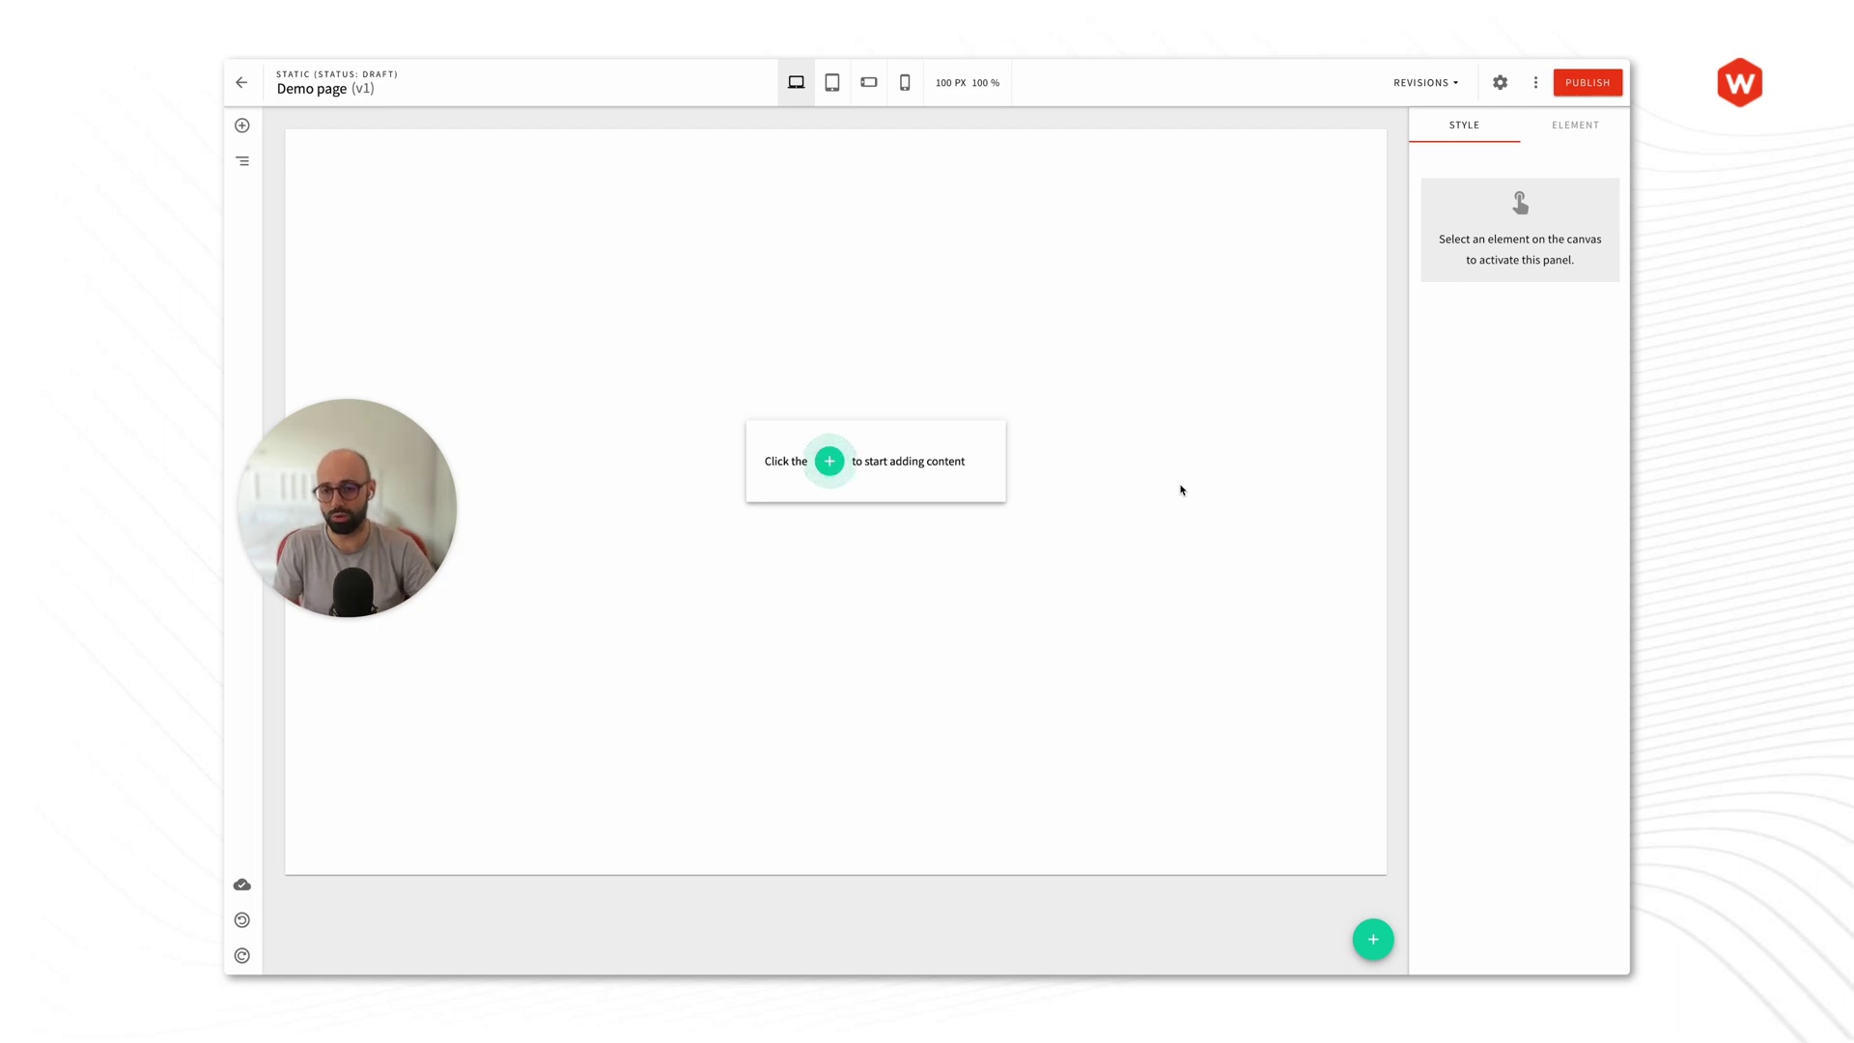
Step: Switch from the empty Demo page to the Figma design file
{"action": "key", "text": "alt+Tab"}
{"action": "key", "text": "alt+Tab"}
{"action": "key", "text": "alt+Tab"}
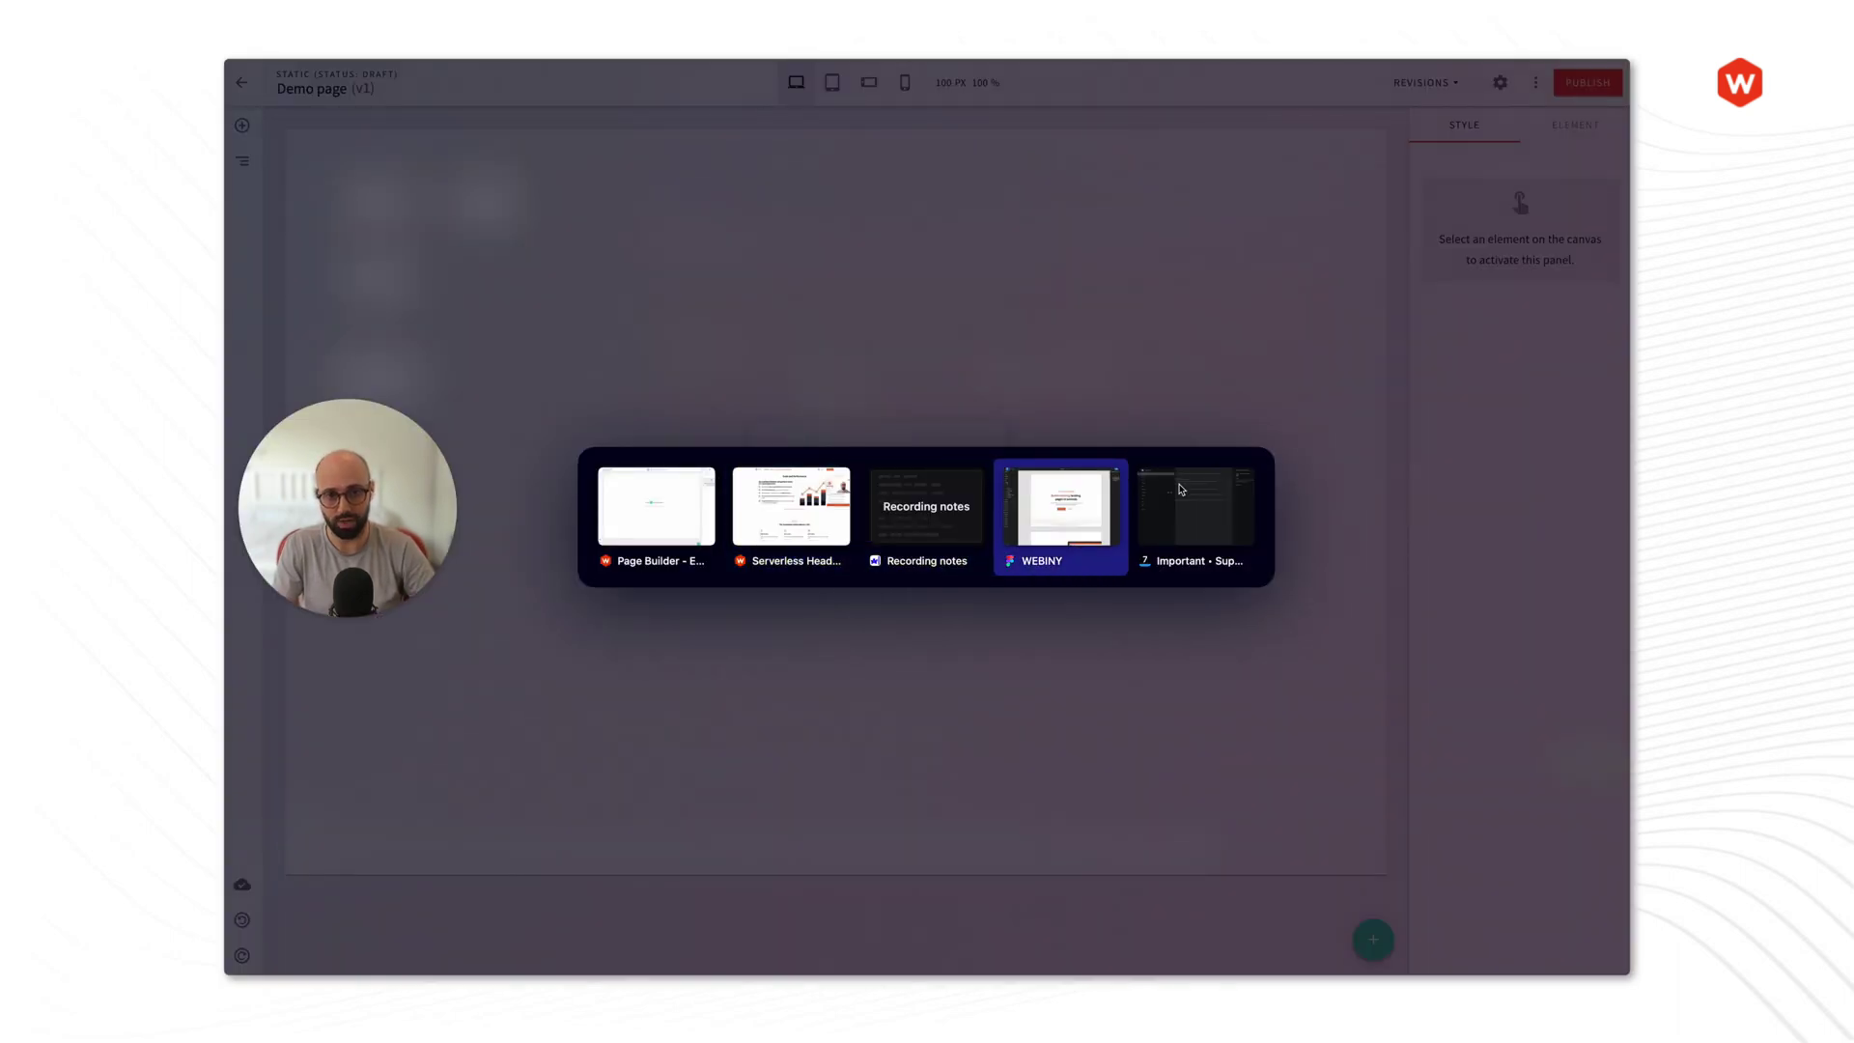
Step: Zoom into the Hero 1 frame and inspect the GET STARTED button and Learn more link
{"action": "scroll", "coordinate": [1403, 460], "scroll_direction": "up", "scroll_amount": 1}
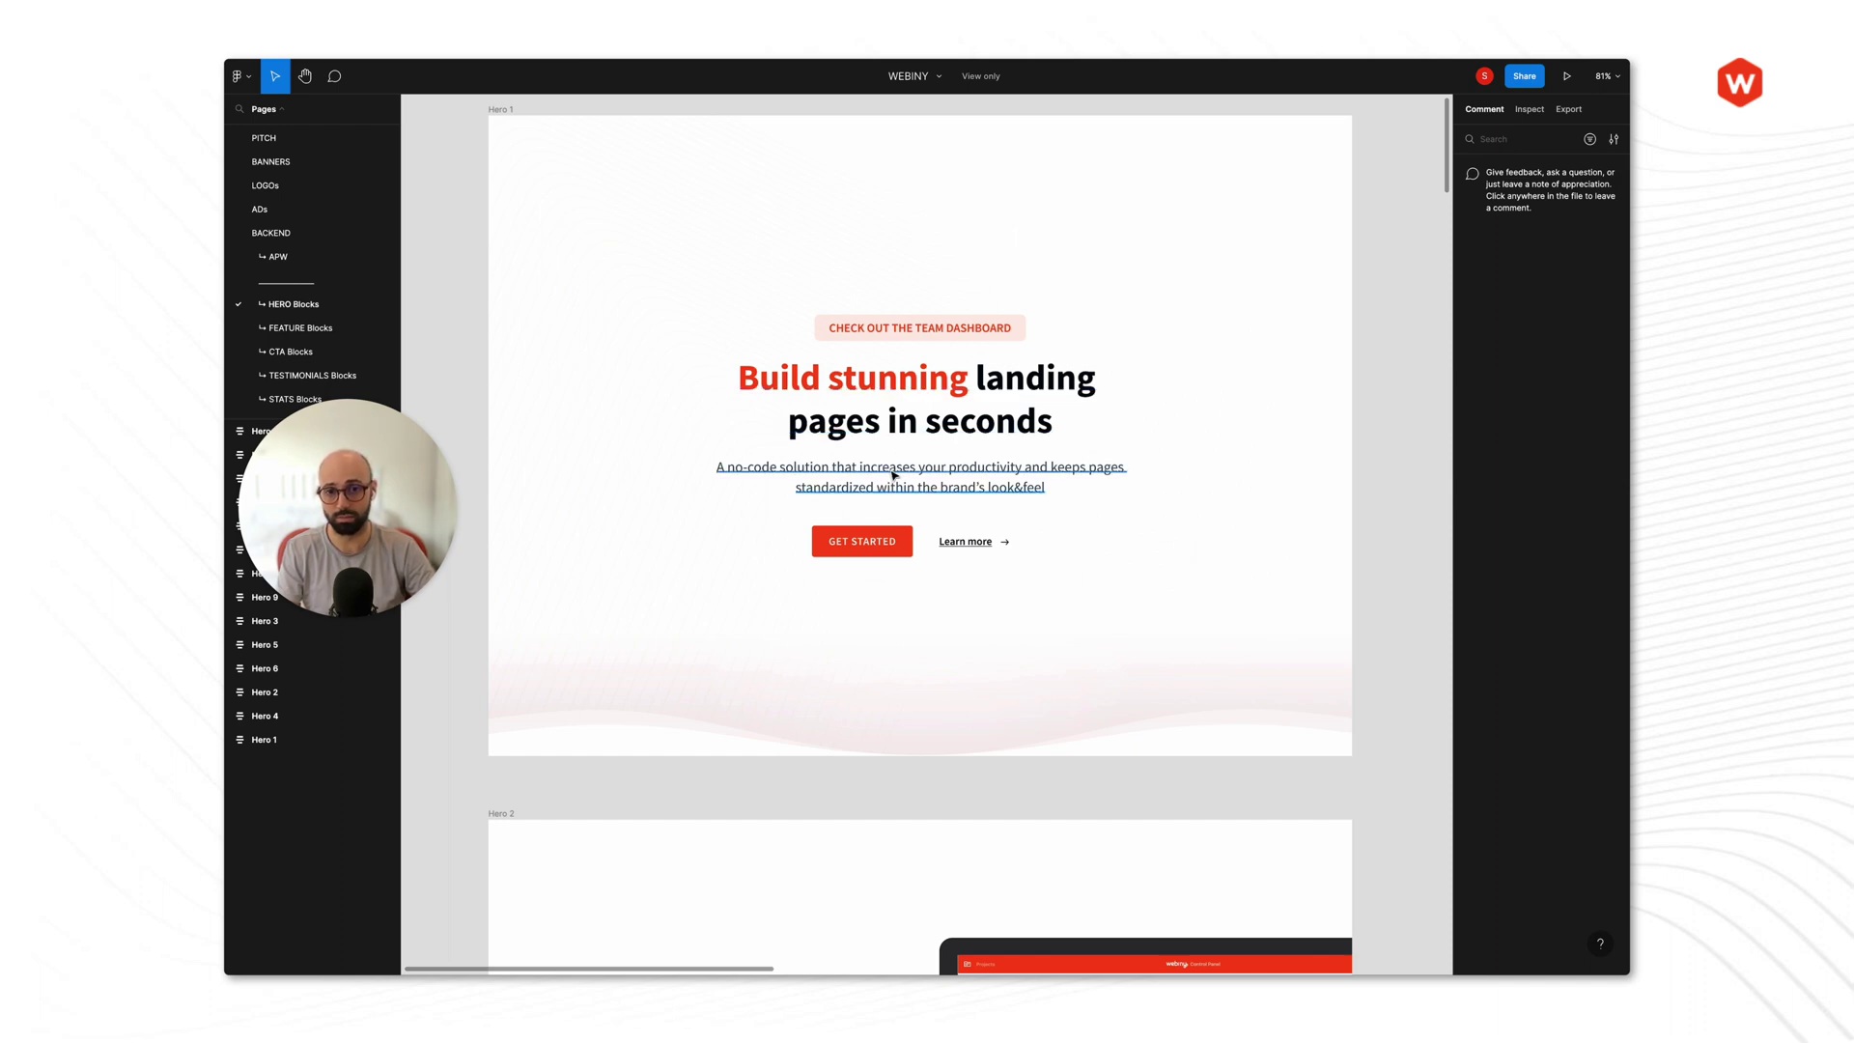
{"action": "left_click", "coordinate": [893, 536]}
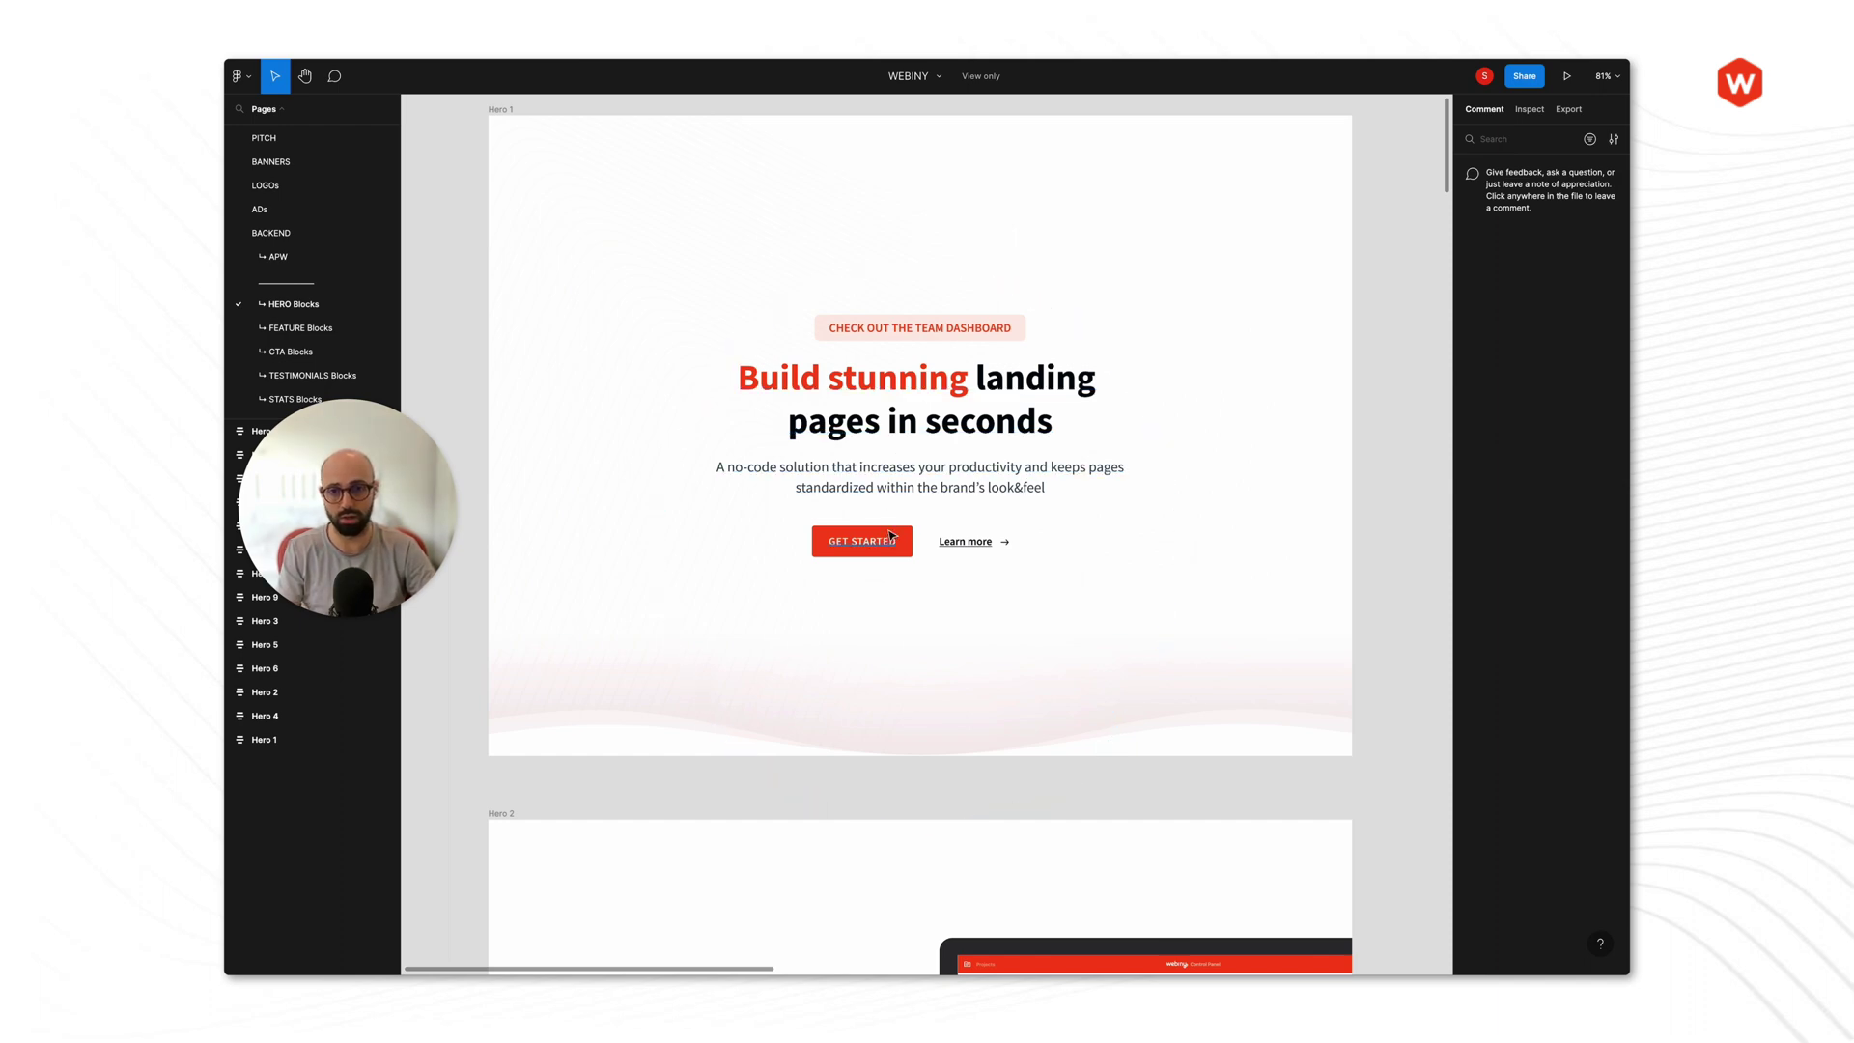
{"action": "left_click", "coordinate": [999, 553]}
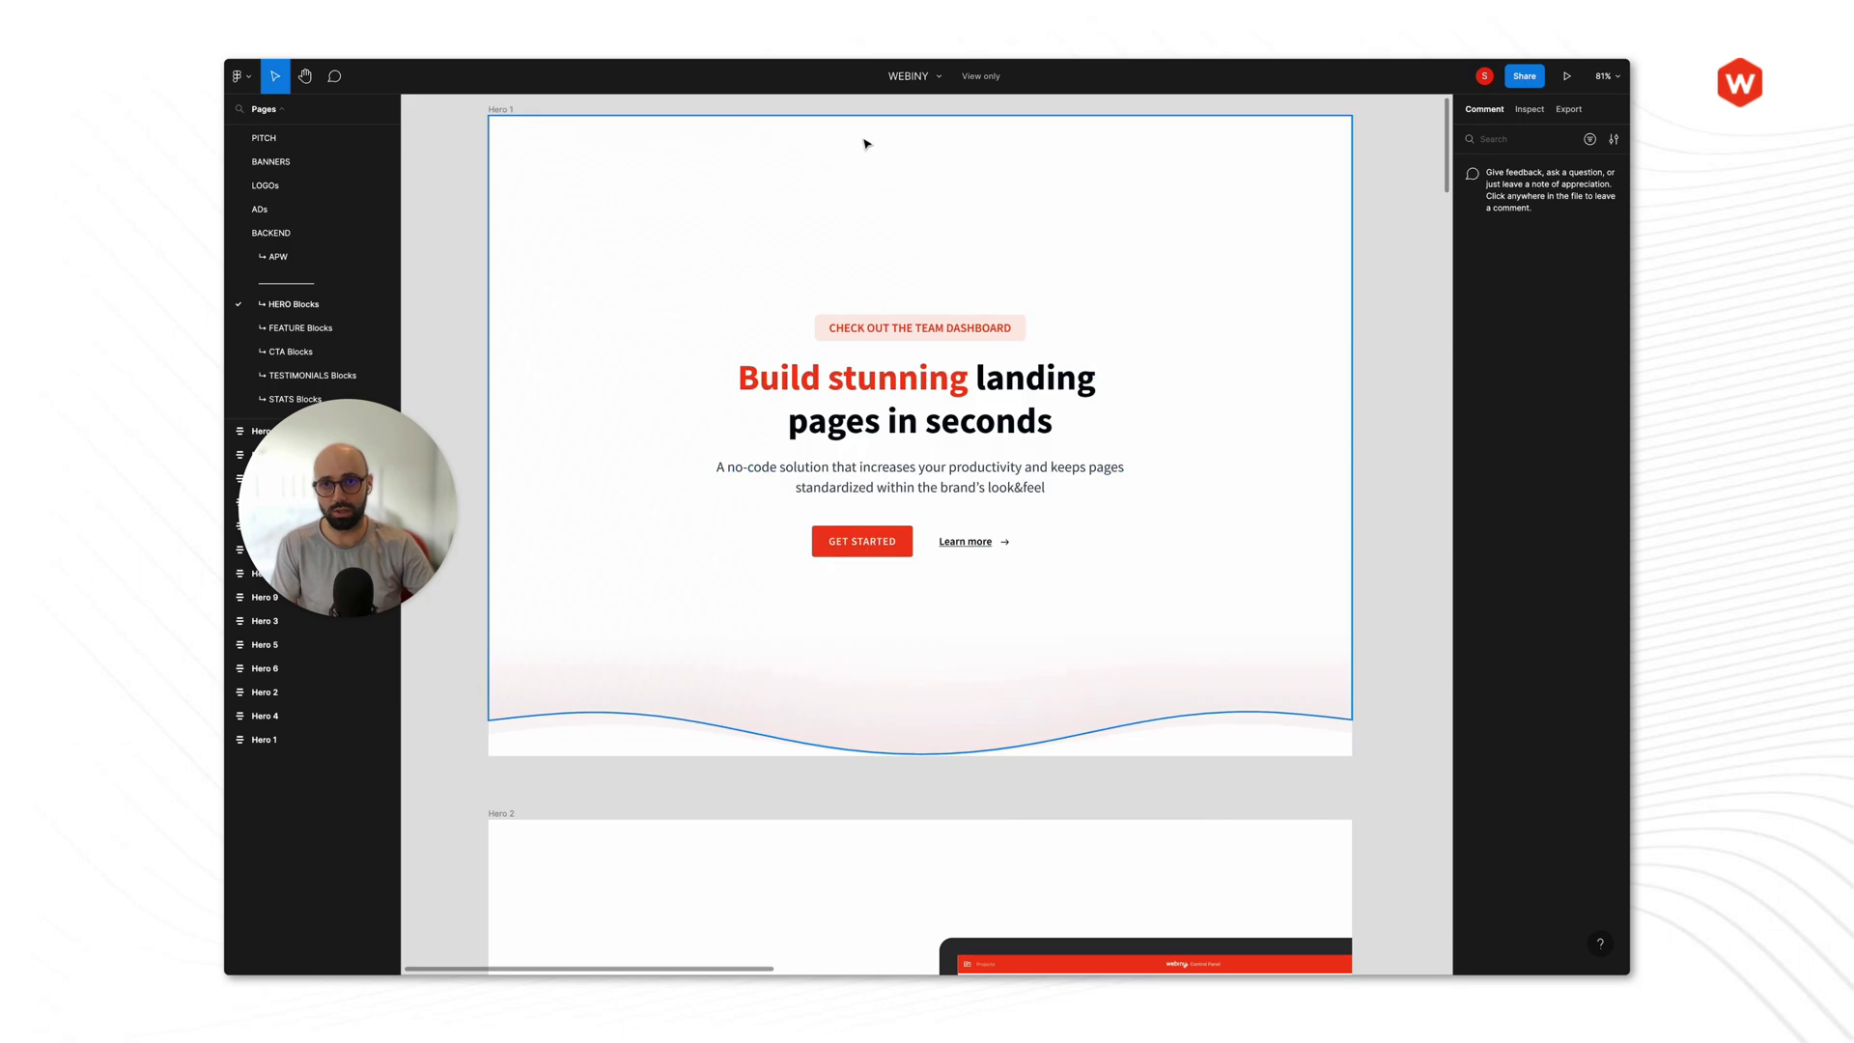
Step: Export the Hero 1 bg background group from Figma in SVG format
{"action": "left_click", "coordinate": [864, 144]}
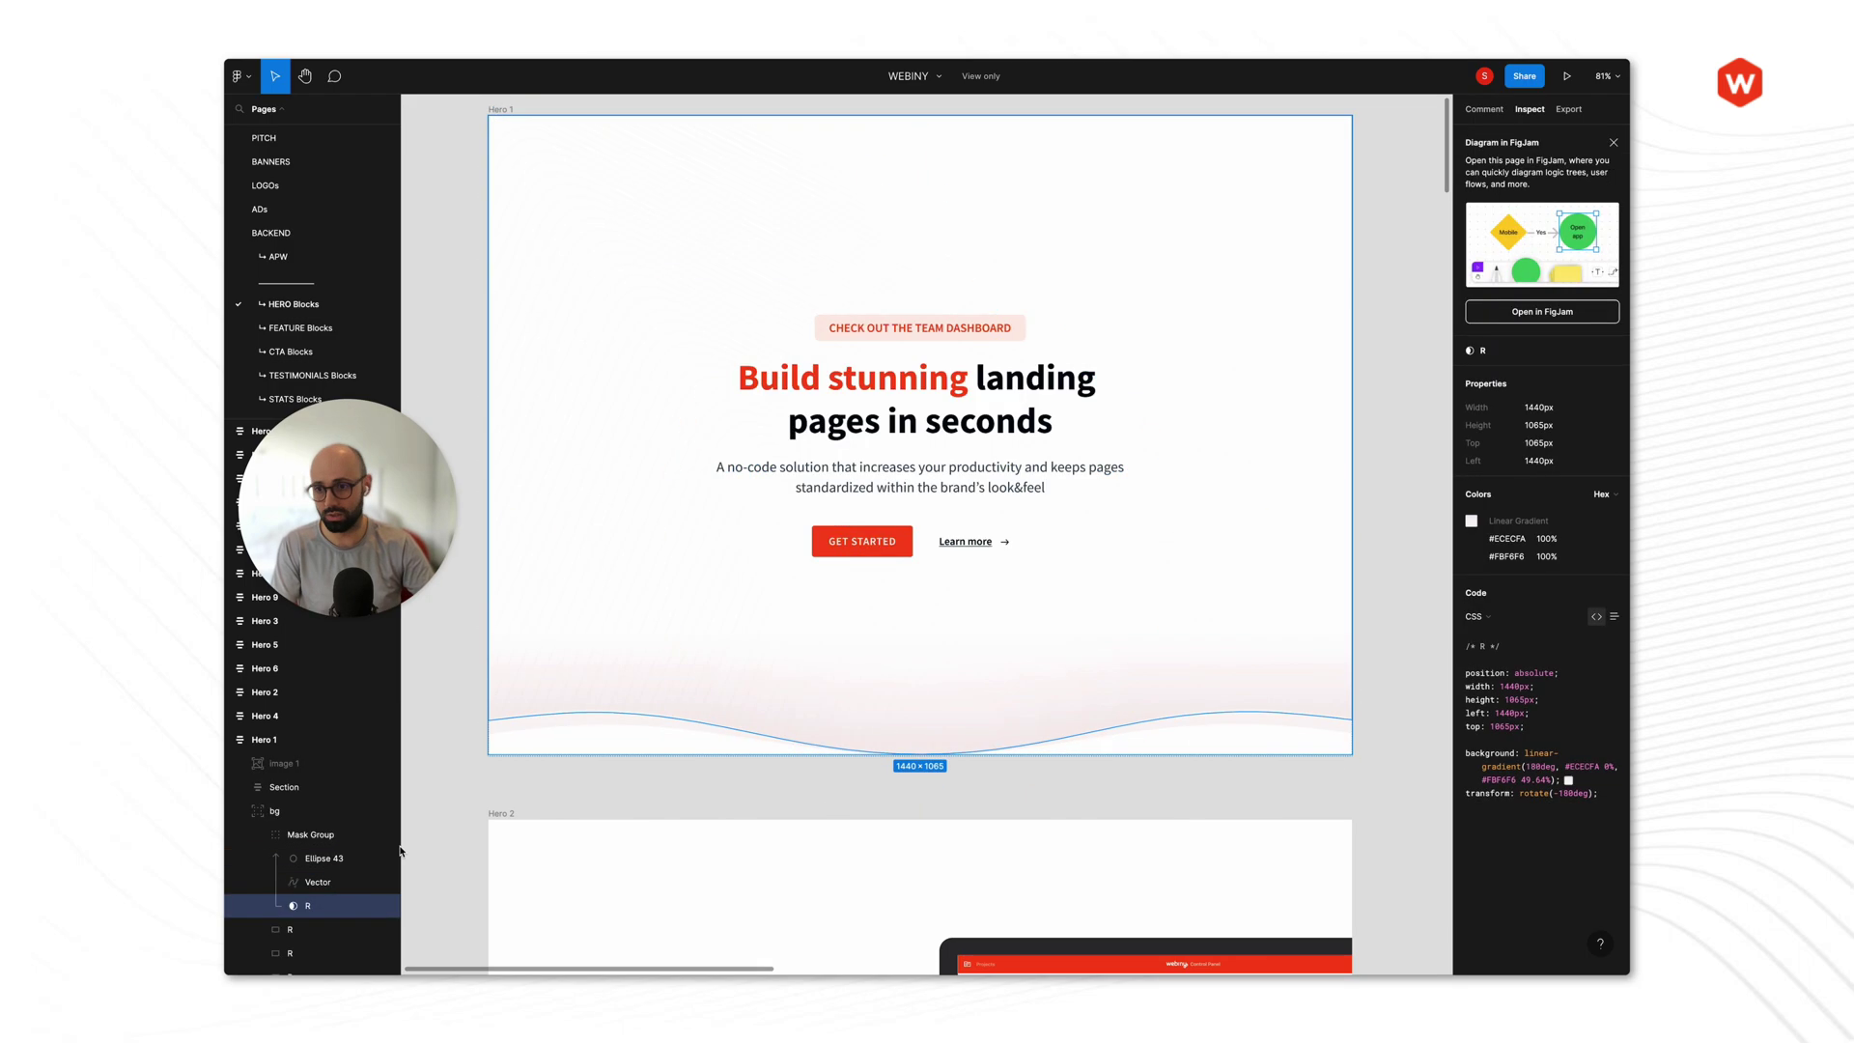
{"action": "left_click", "coordinate": [1139, 745]}
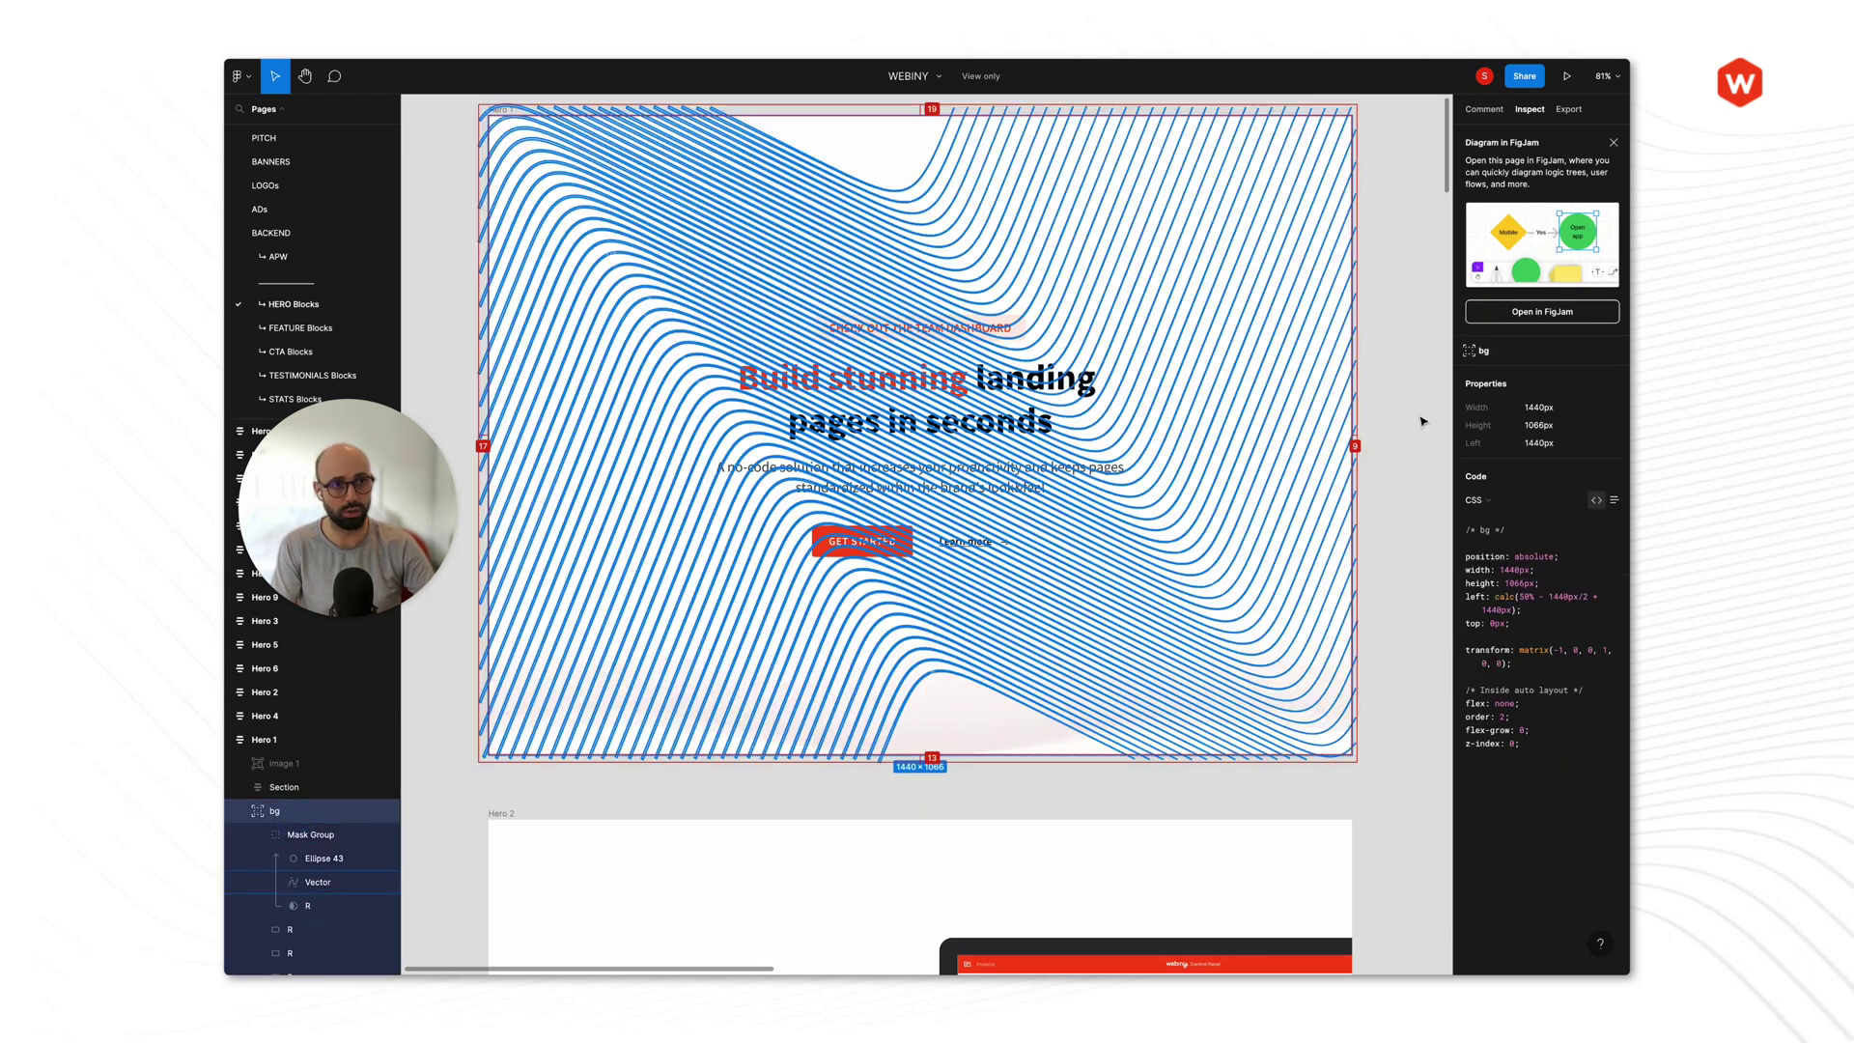
{"action": "left_click", "coordinate": [1566, 110]}
{"action": "left_click", "coordinate": [1570, 166]}
{"action": "left_click", "coordinate": [1591, 207]}
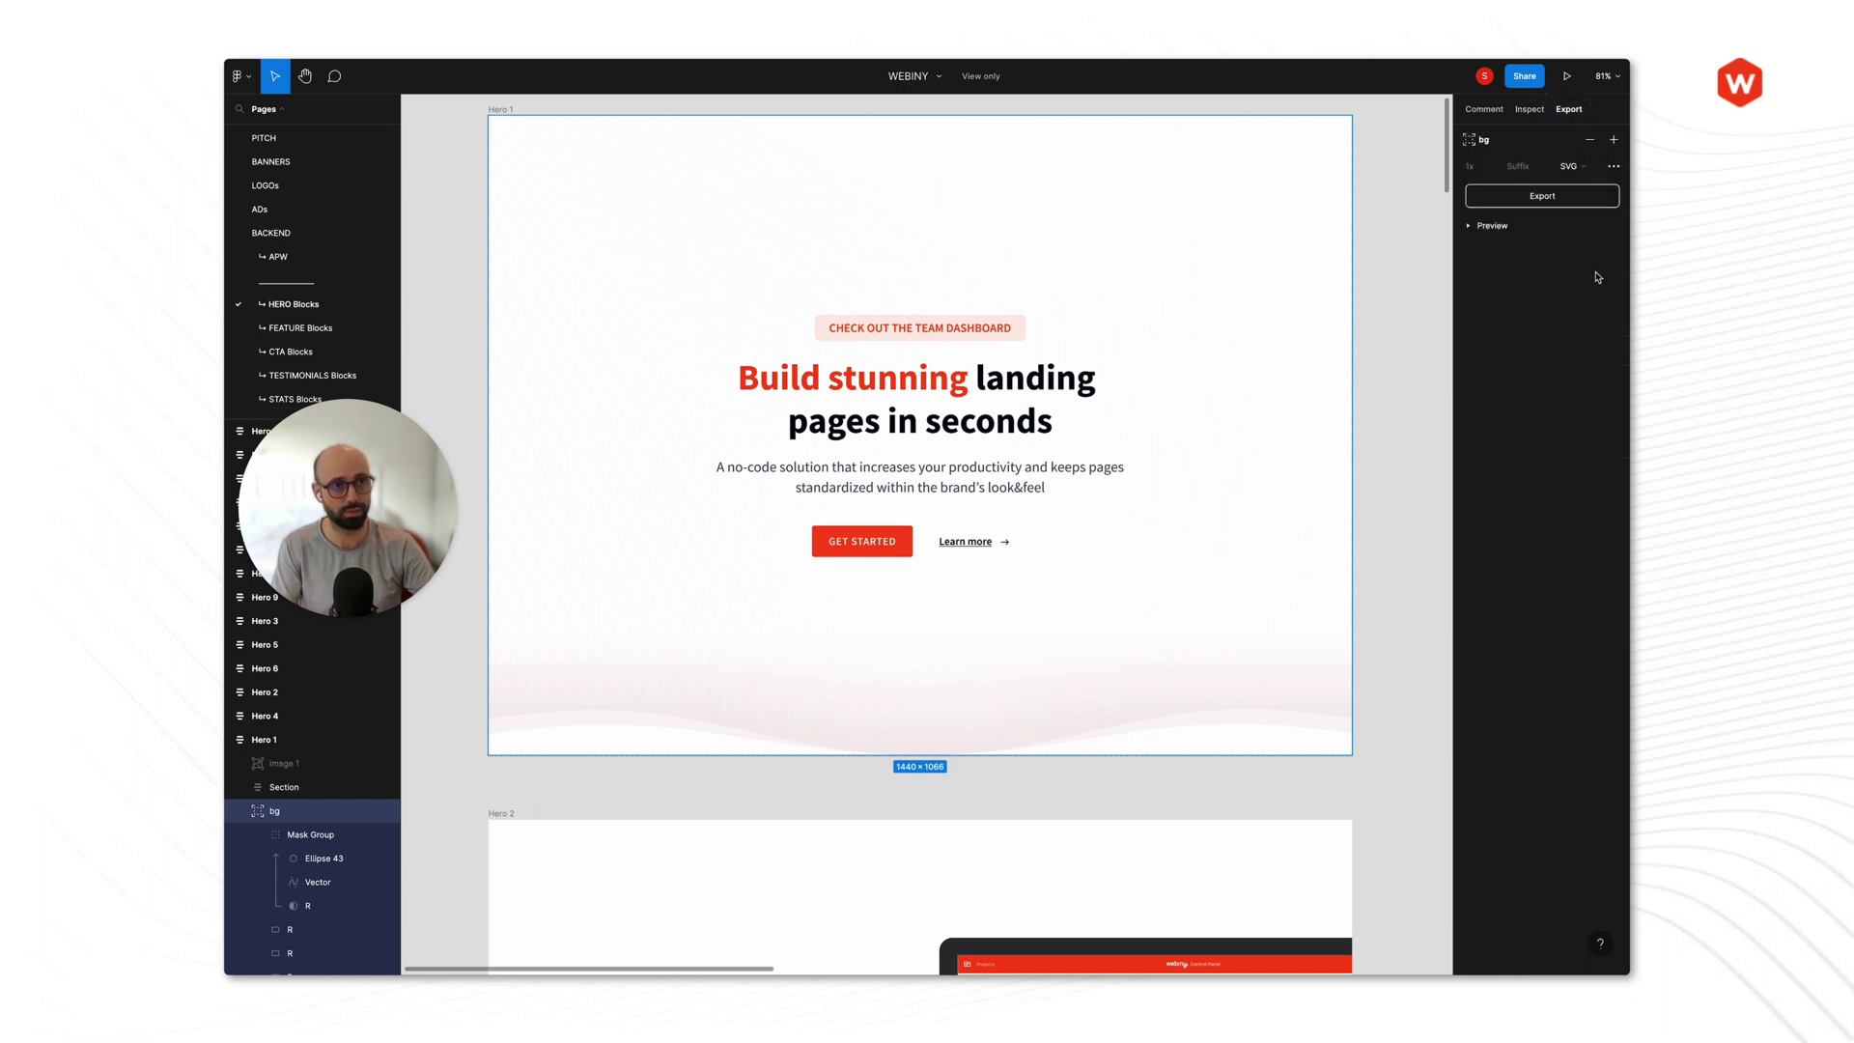
{"action": "left_click", "coordinate": [1549, 201]}
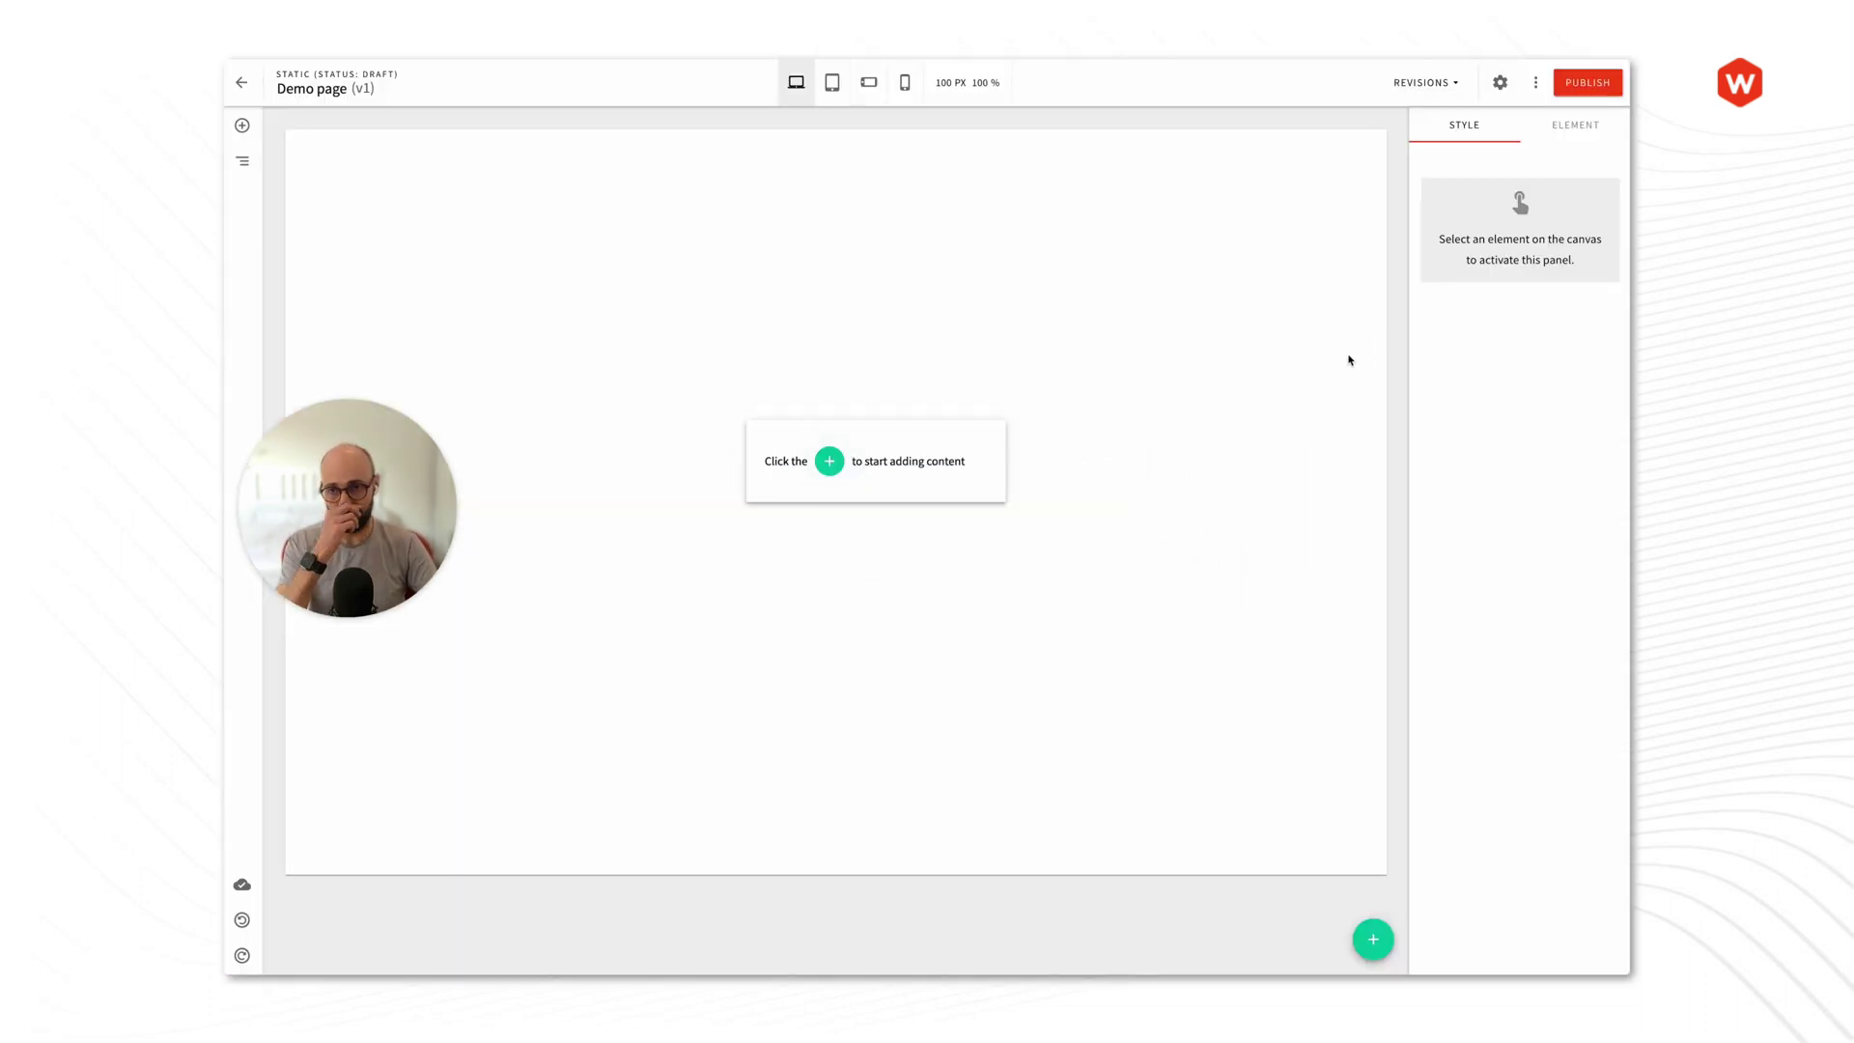
Step: Add an empty block to the Demo page and select it
{"action": "left_click", "coordinate": [833, 467]}
{"action": "left_click", "coordinate": [1120, 291]}
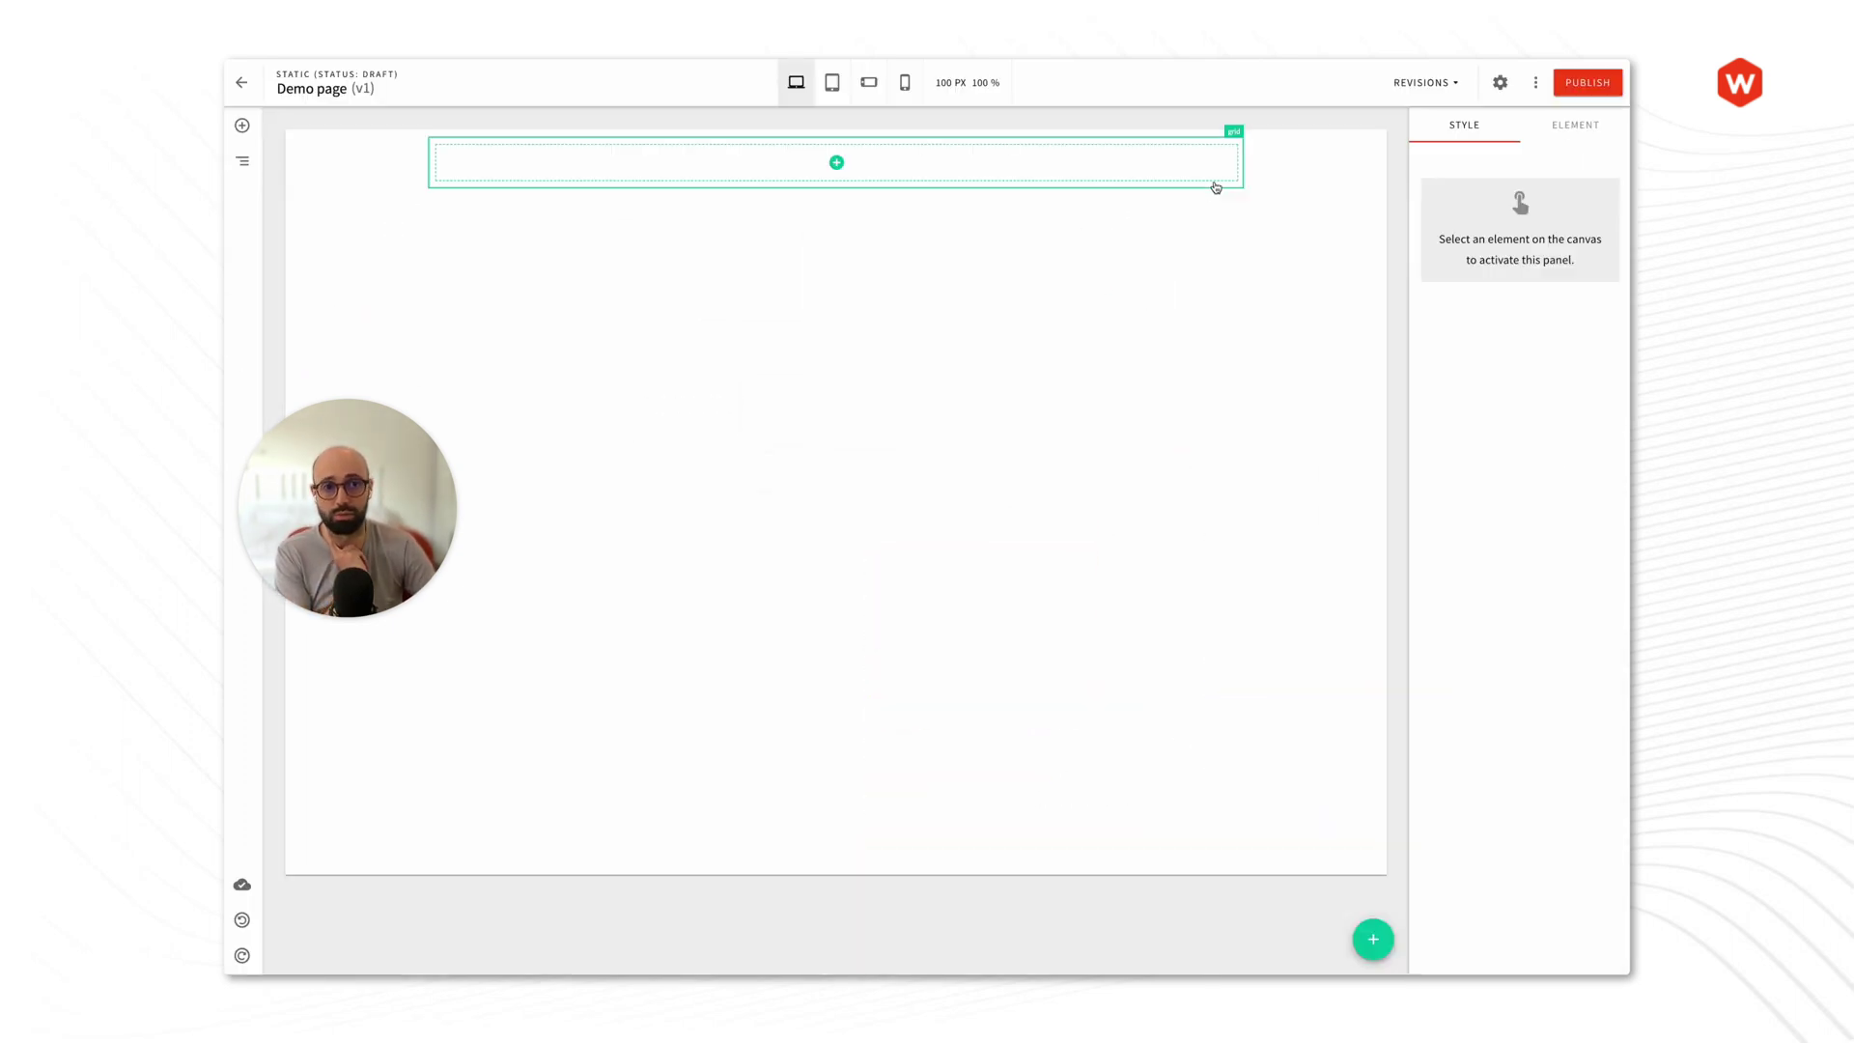
{"action": "left_click", "coordinate": [1286, 178]}
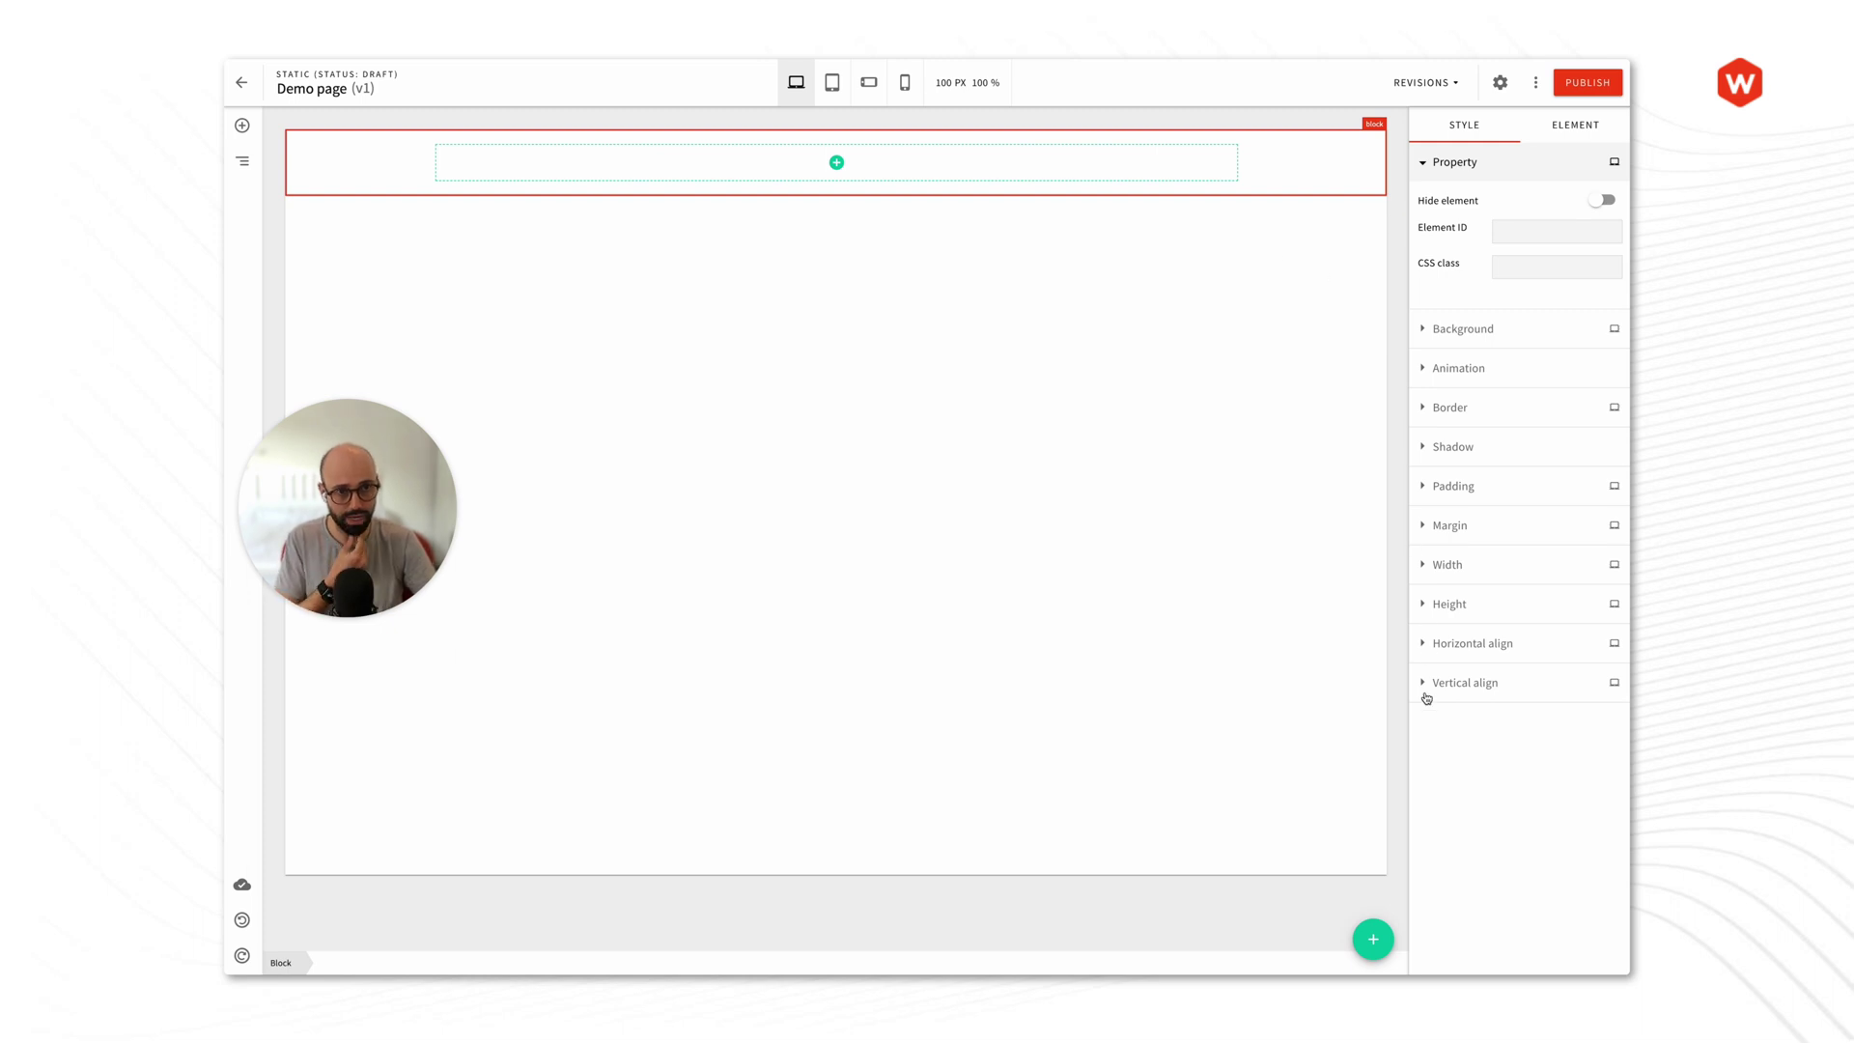
Step: Set the block's height to 1100 px
{"action": "left_click", "coordinate": [1484, 608]}
{"action": "left_click", "coordinate": [1610, 649]}
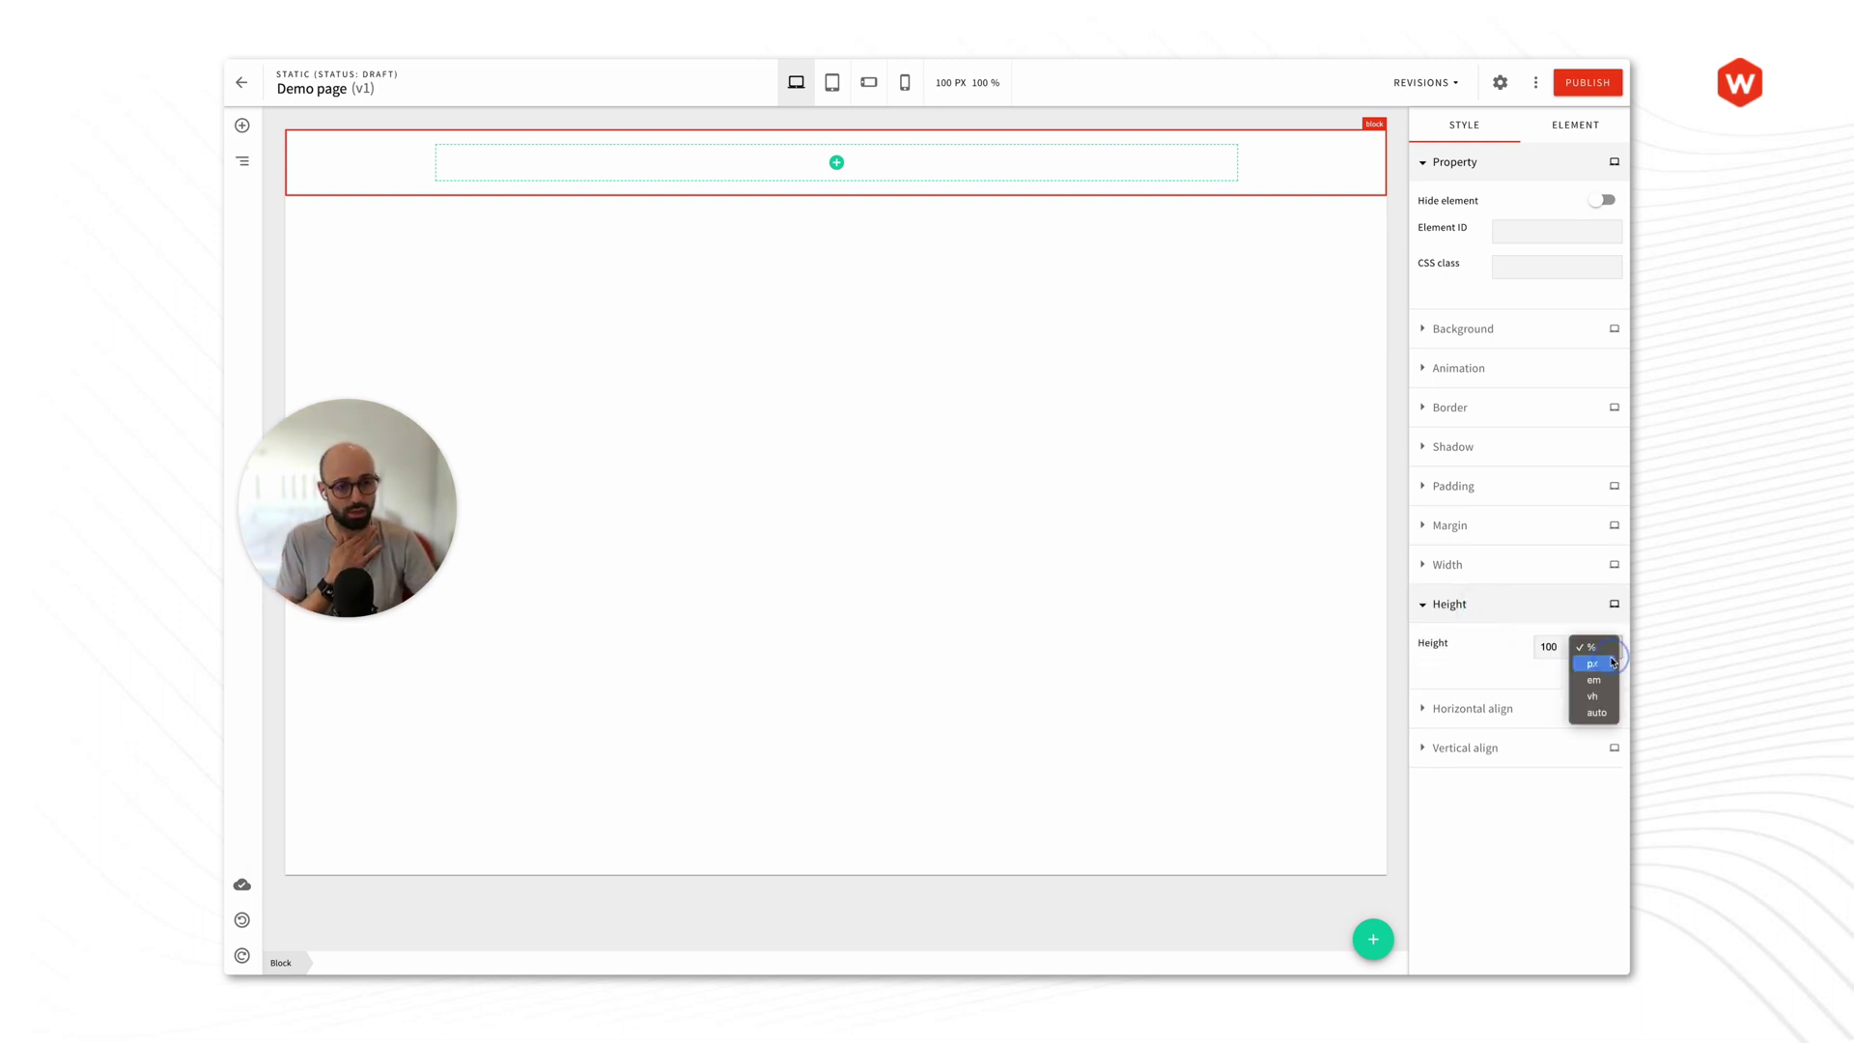
{"action": "left_click", "coordinate": [1606, 668]}
{"action": "double_click", "coordinate": [1547, 647]}
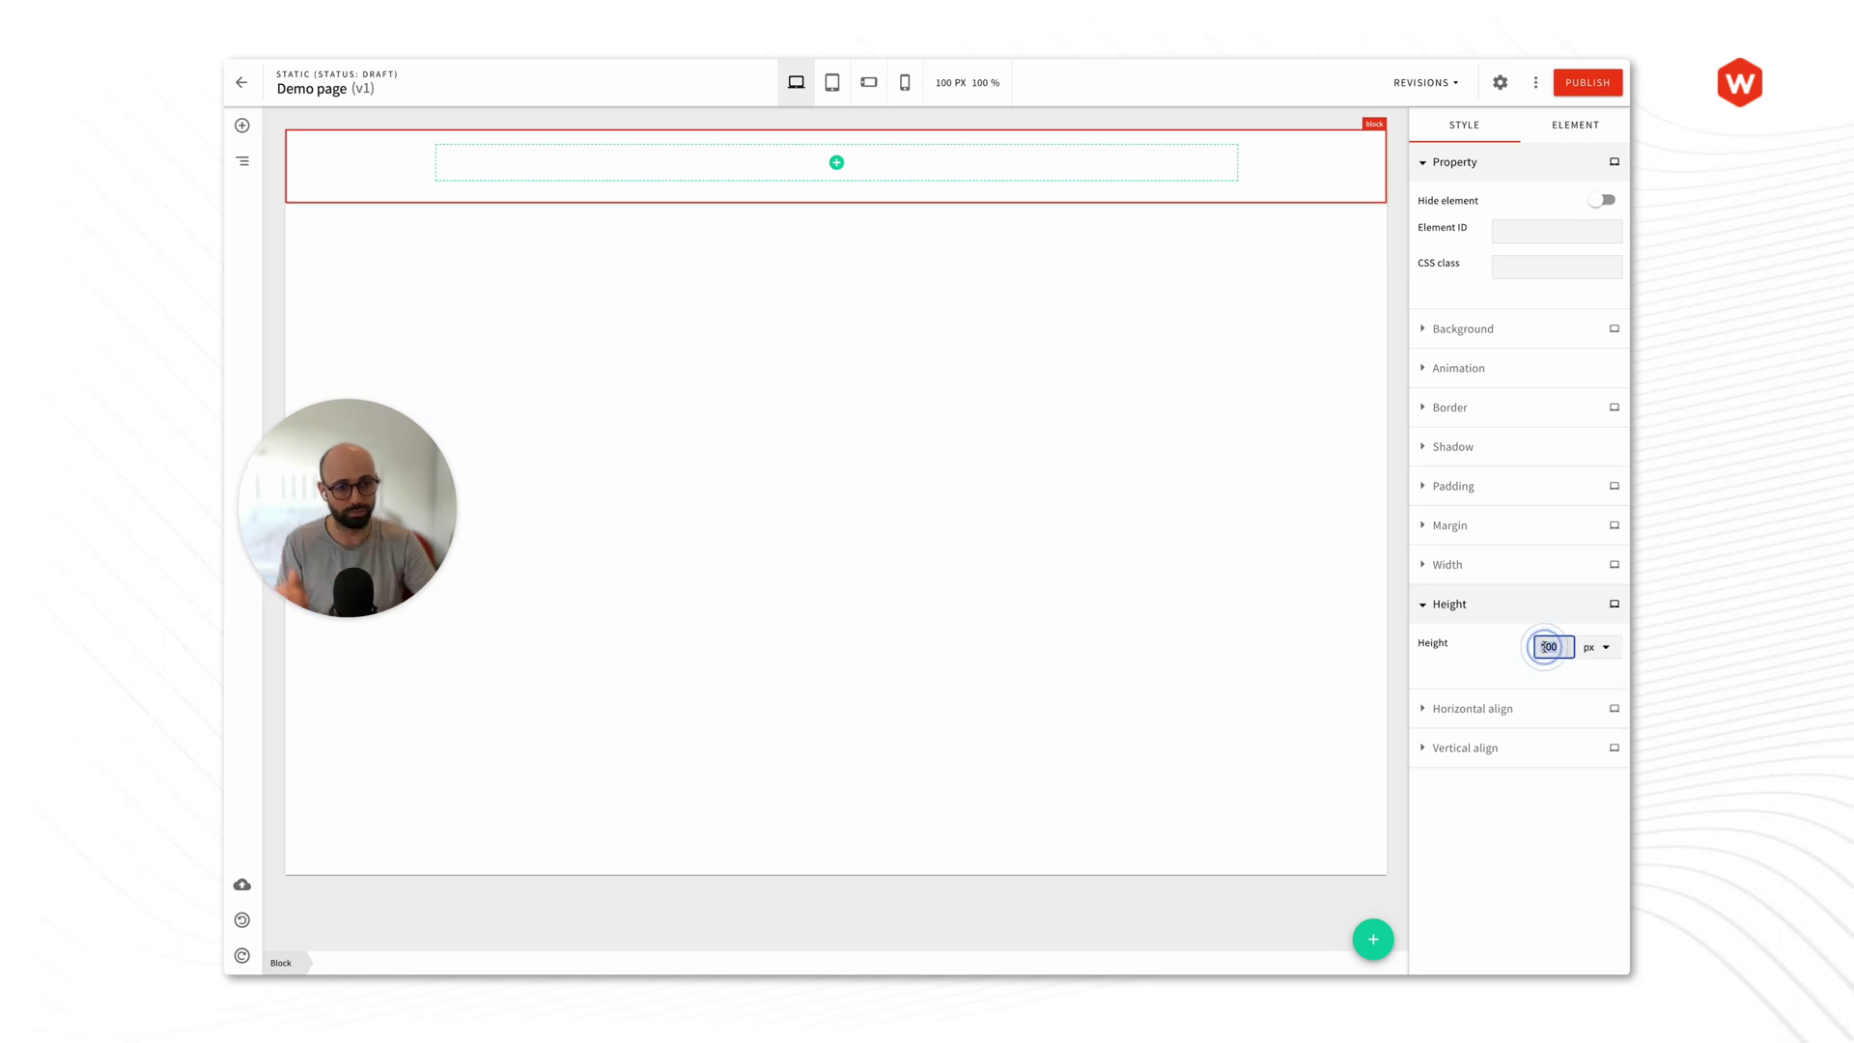
{"action": "type", "text": "1000"}
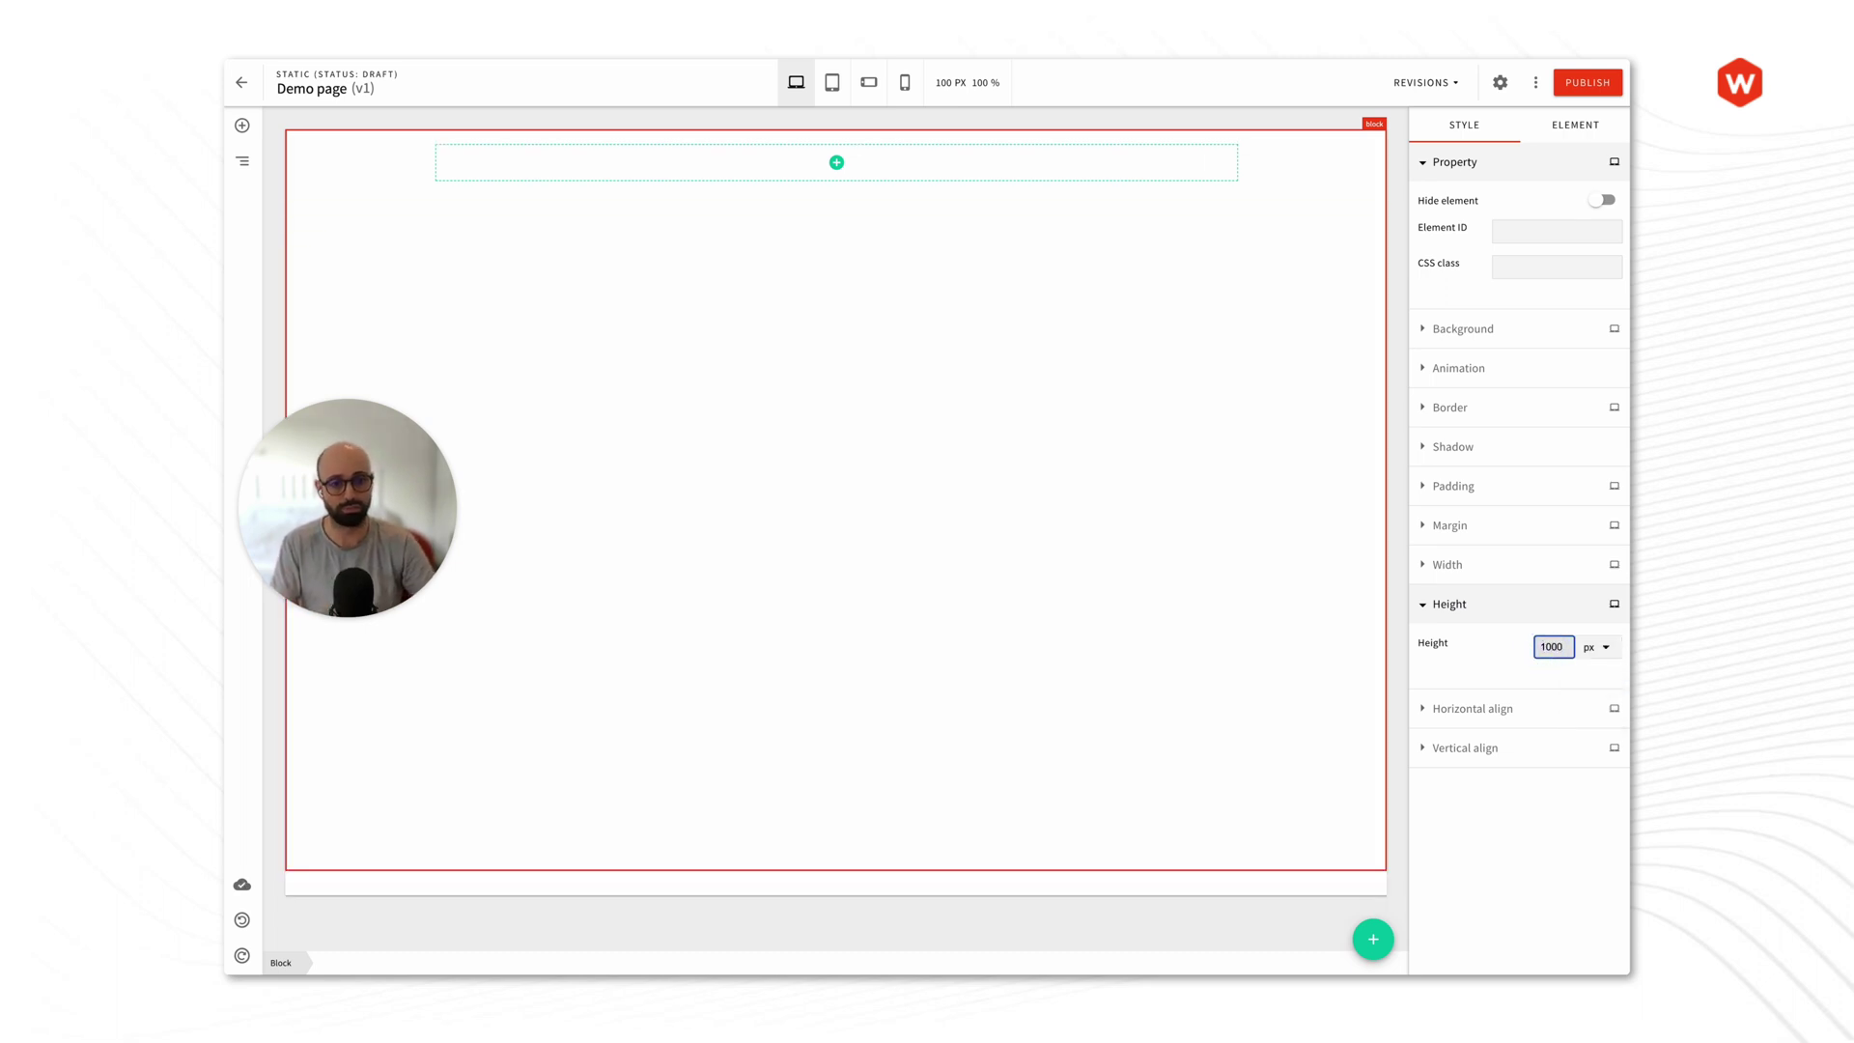
{"action": "key", "text": "BackSpace"}
{"action": "type", "text": "1"}
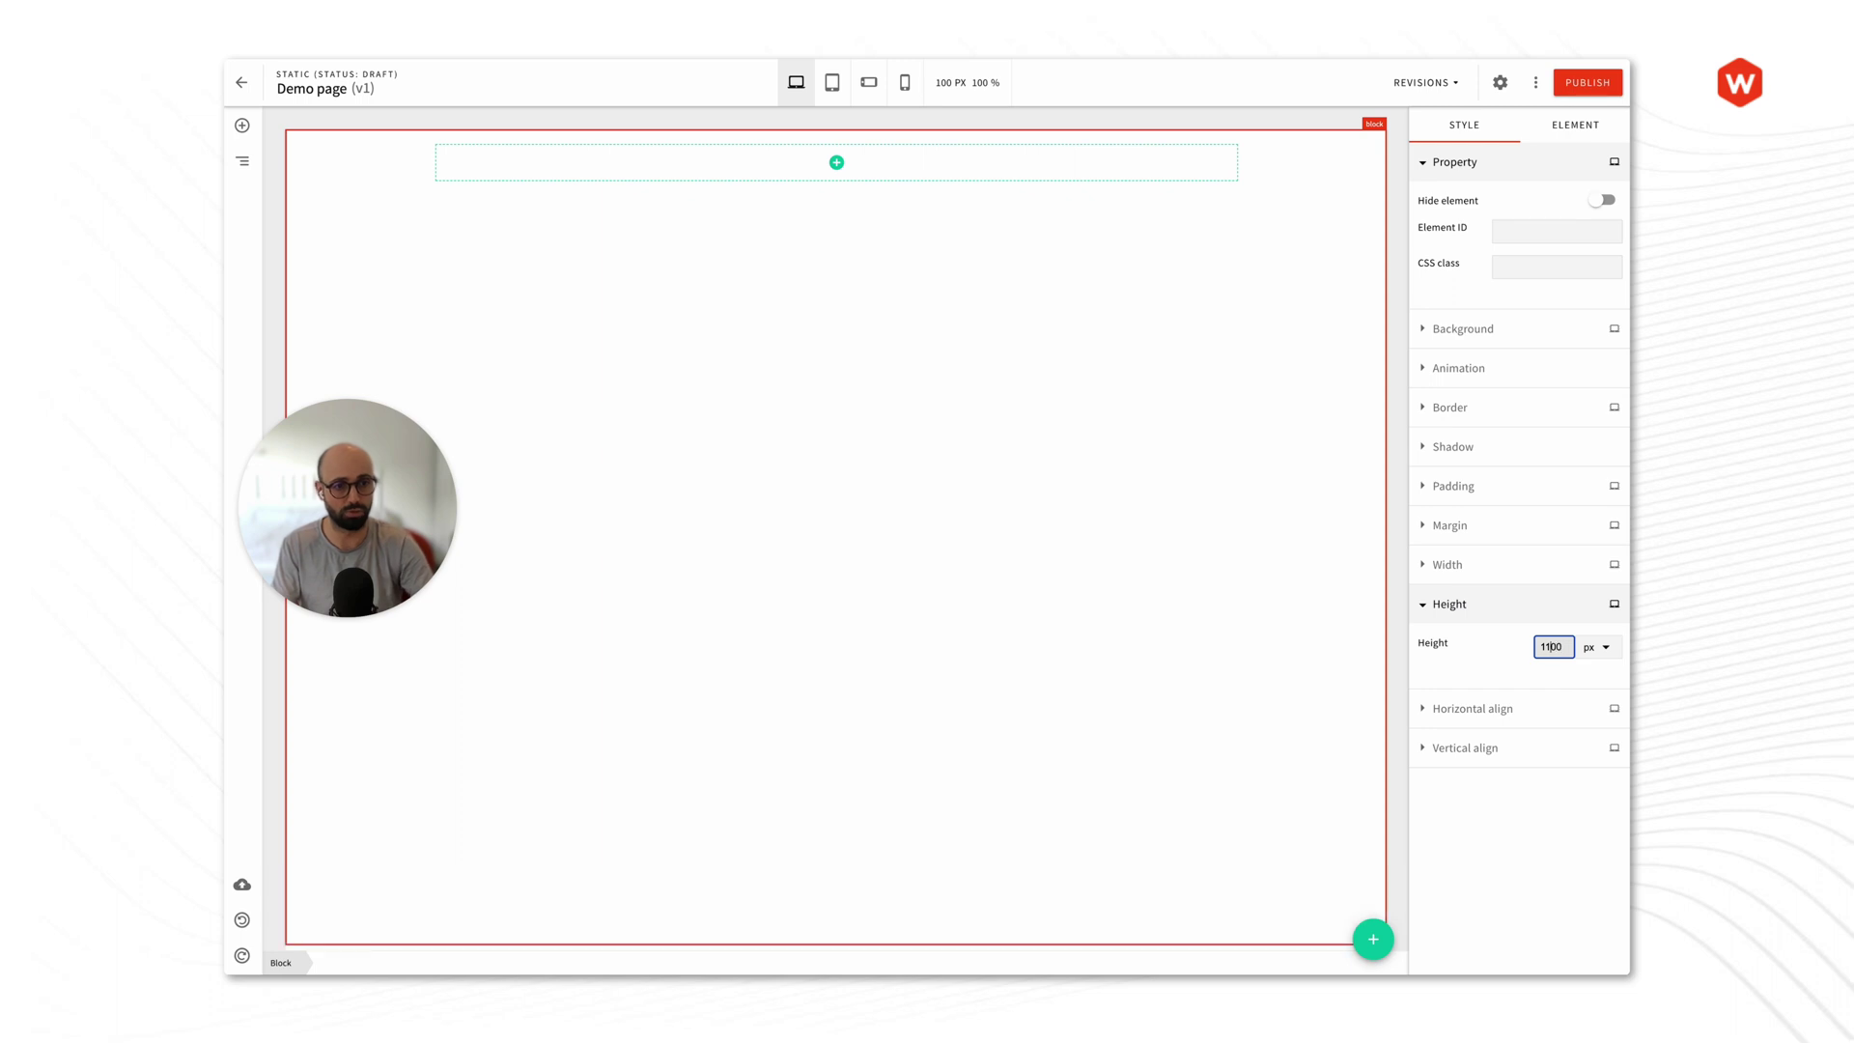
{"action": "left_click", "coordinate": [1405, 629]}
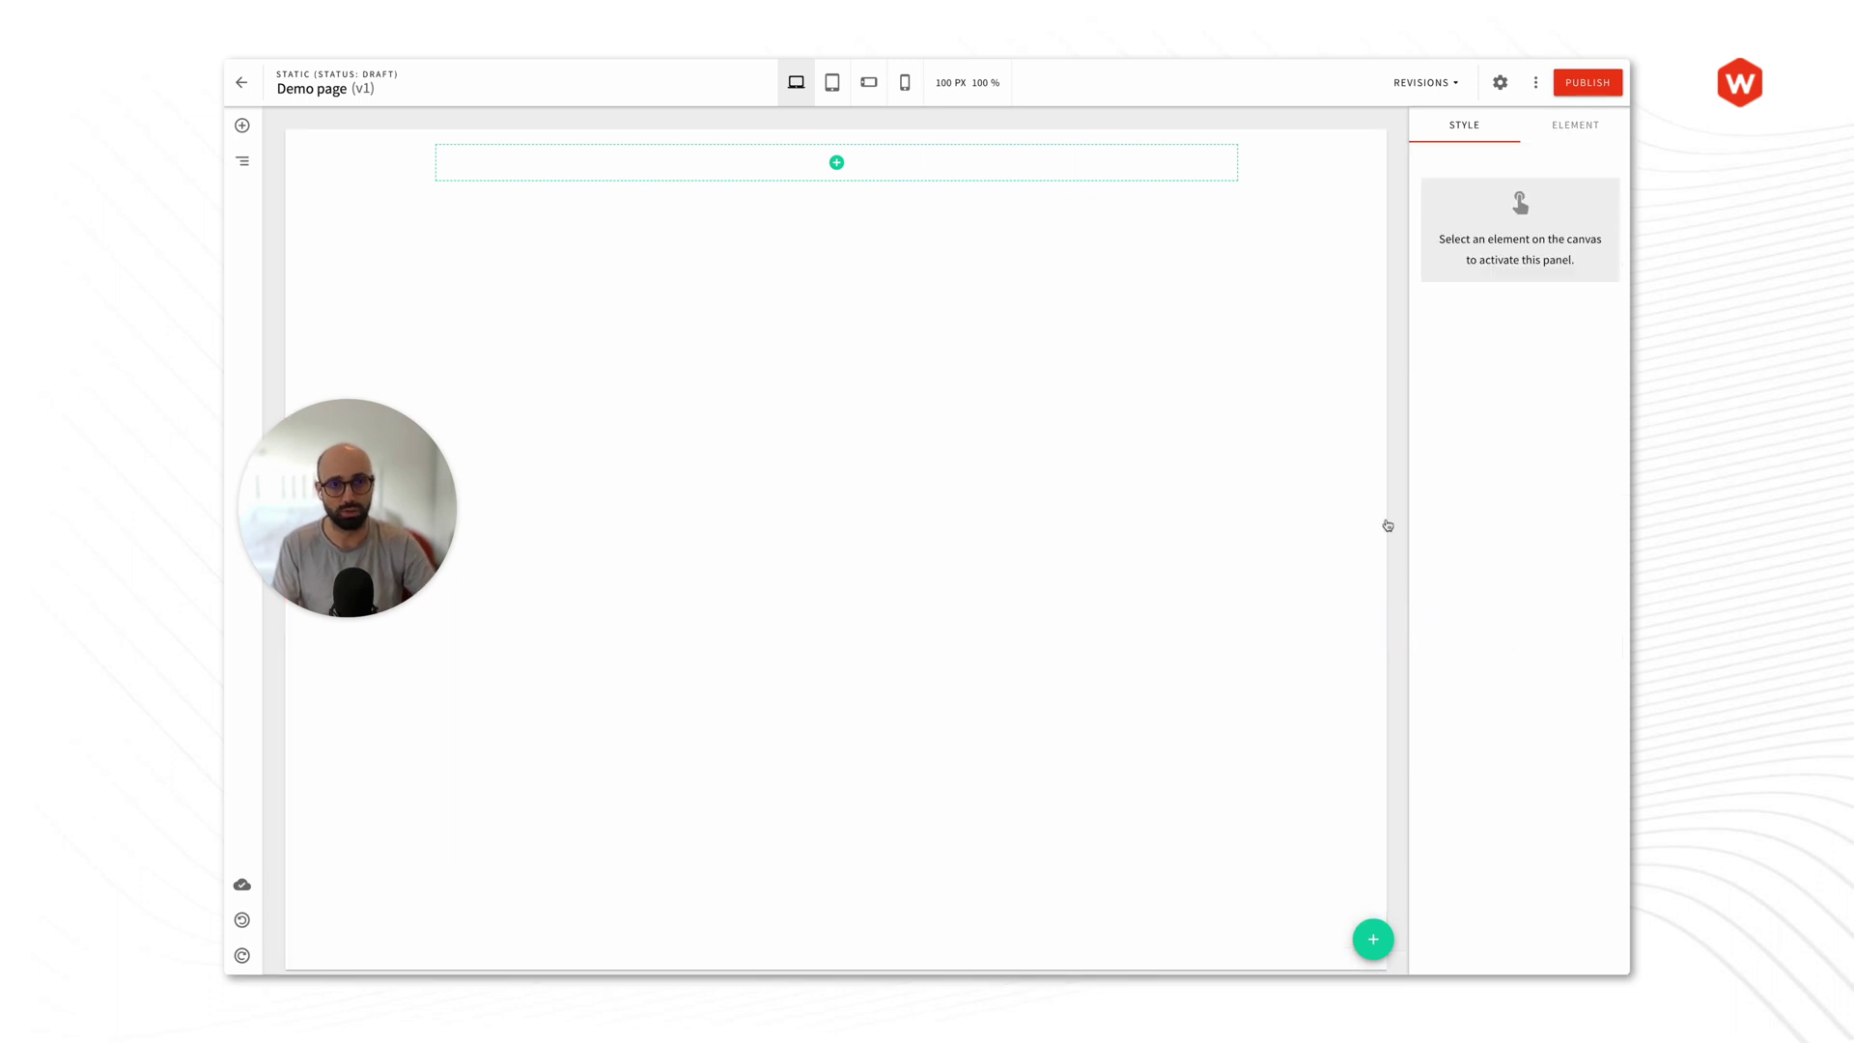
{"action": "left_click", "coordinate": [1246, 386]}
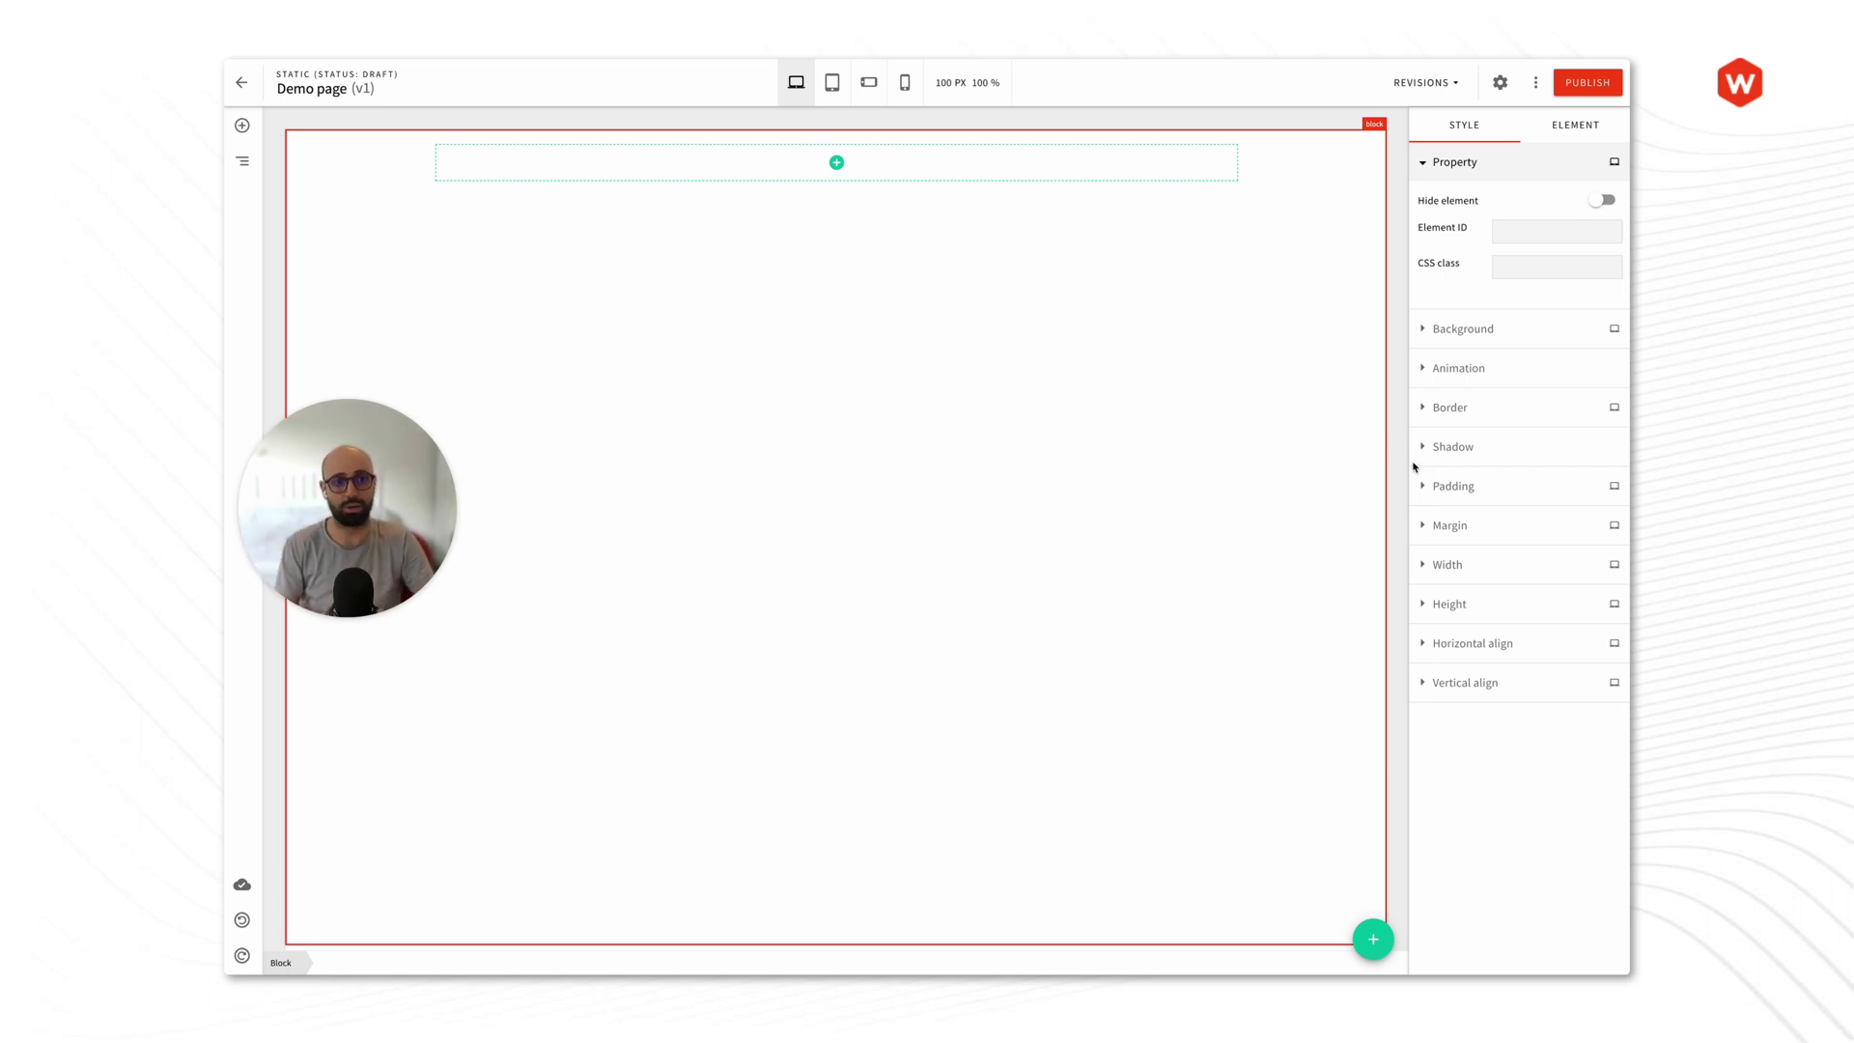
Step: Upload bg-1.svg to the media library and apply it as the block's background image
{"action": "left_click", "coordinate": [1453, 333]}
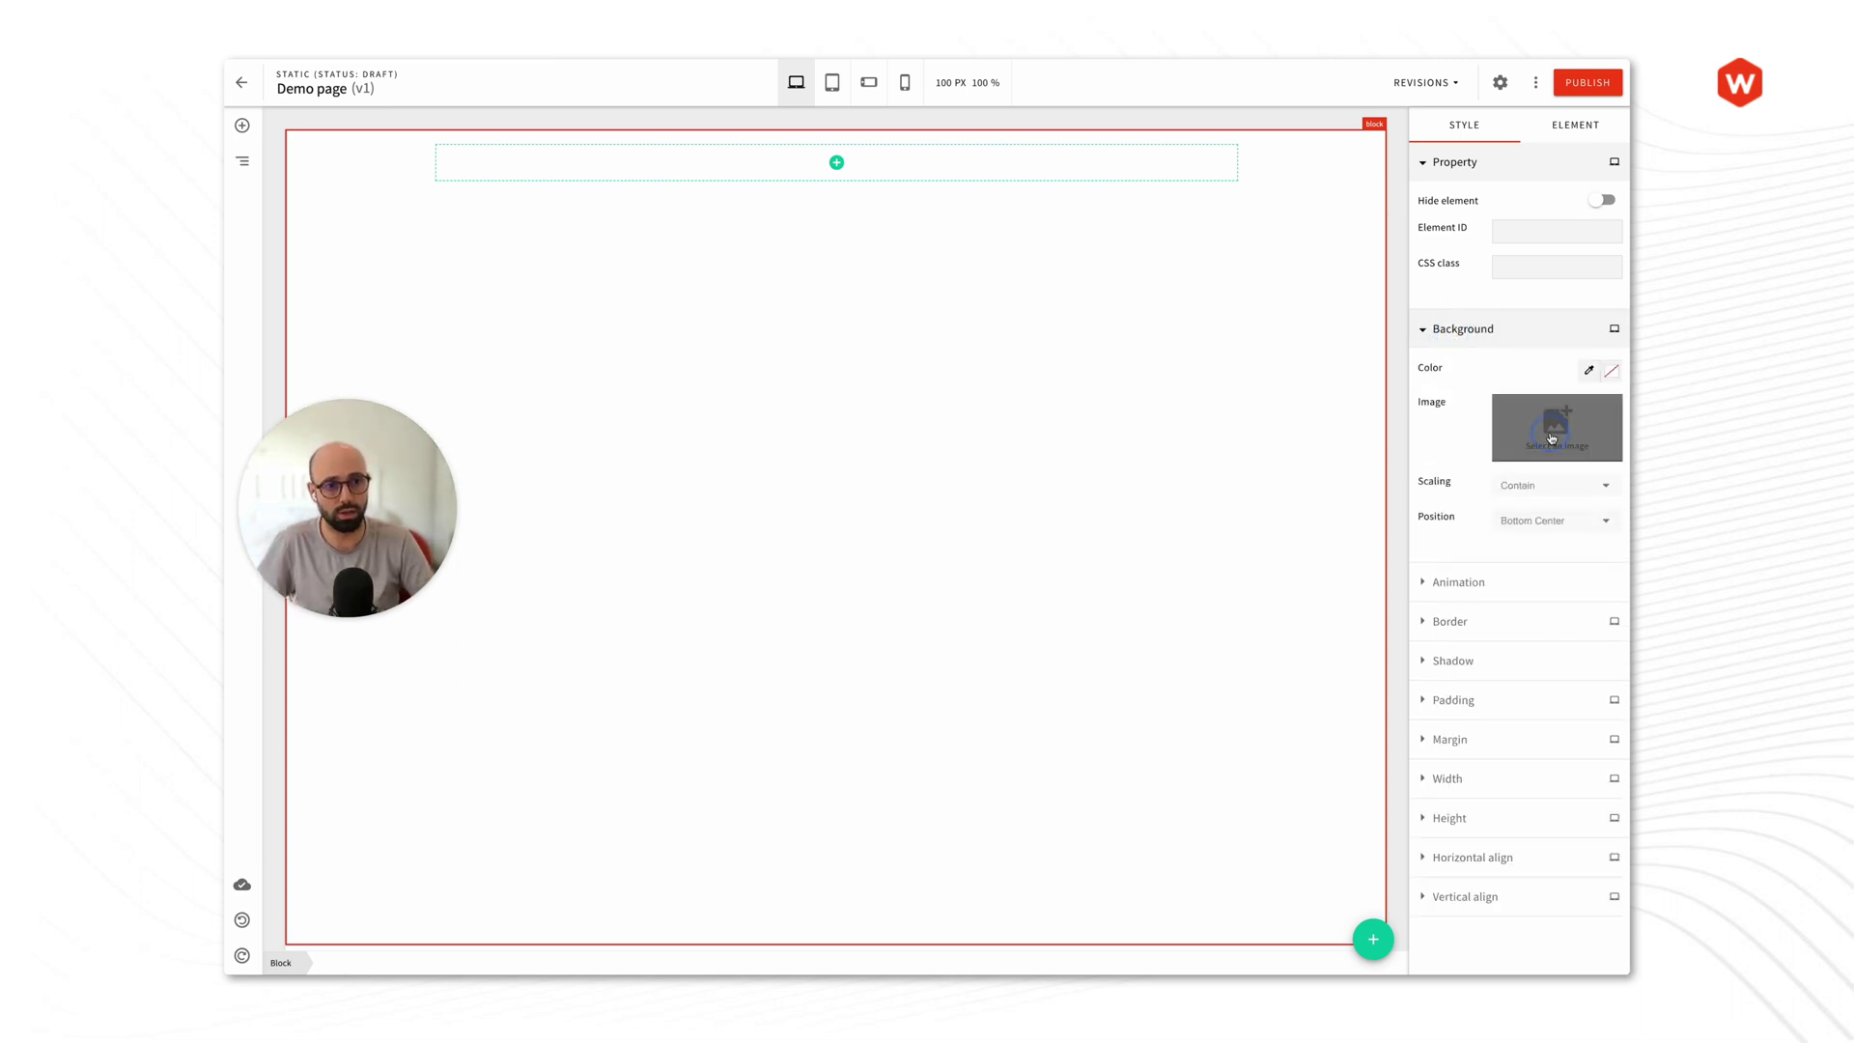
{"action": "left_click", "coordinate": [1551, 438]}
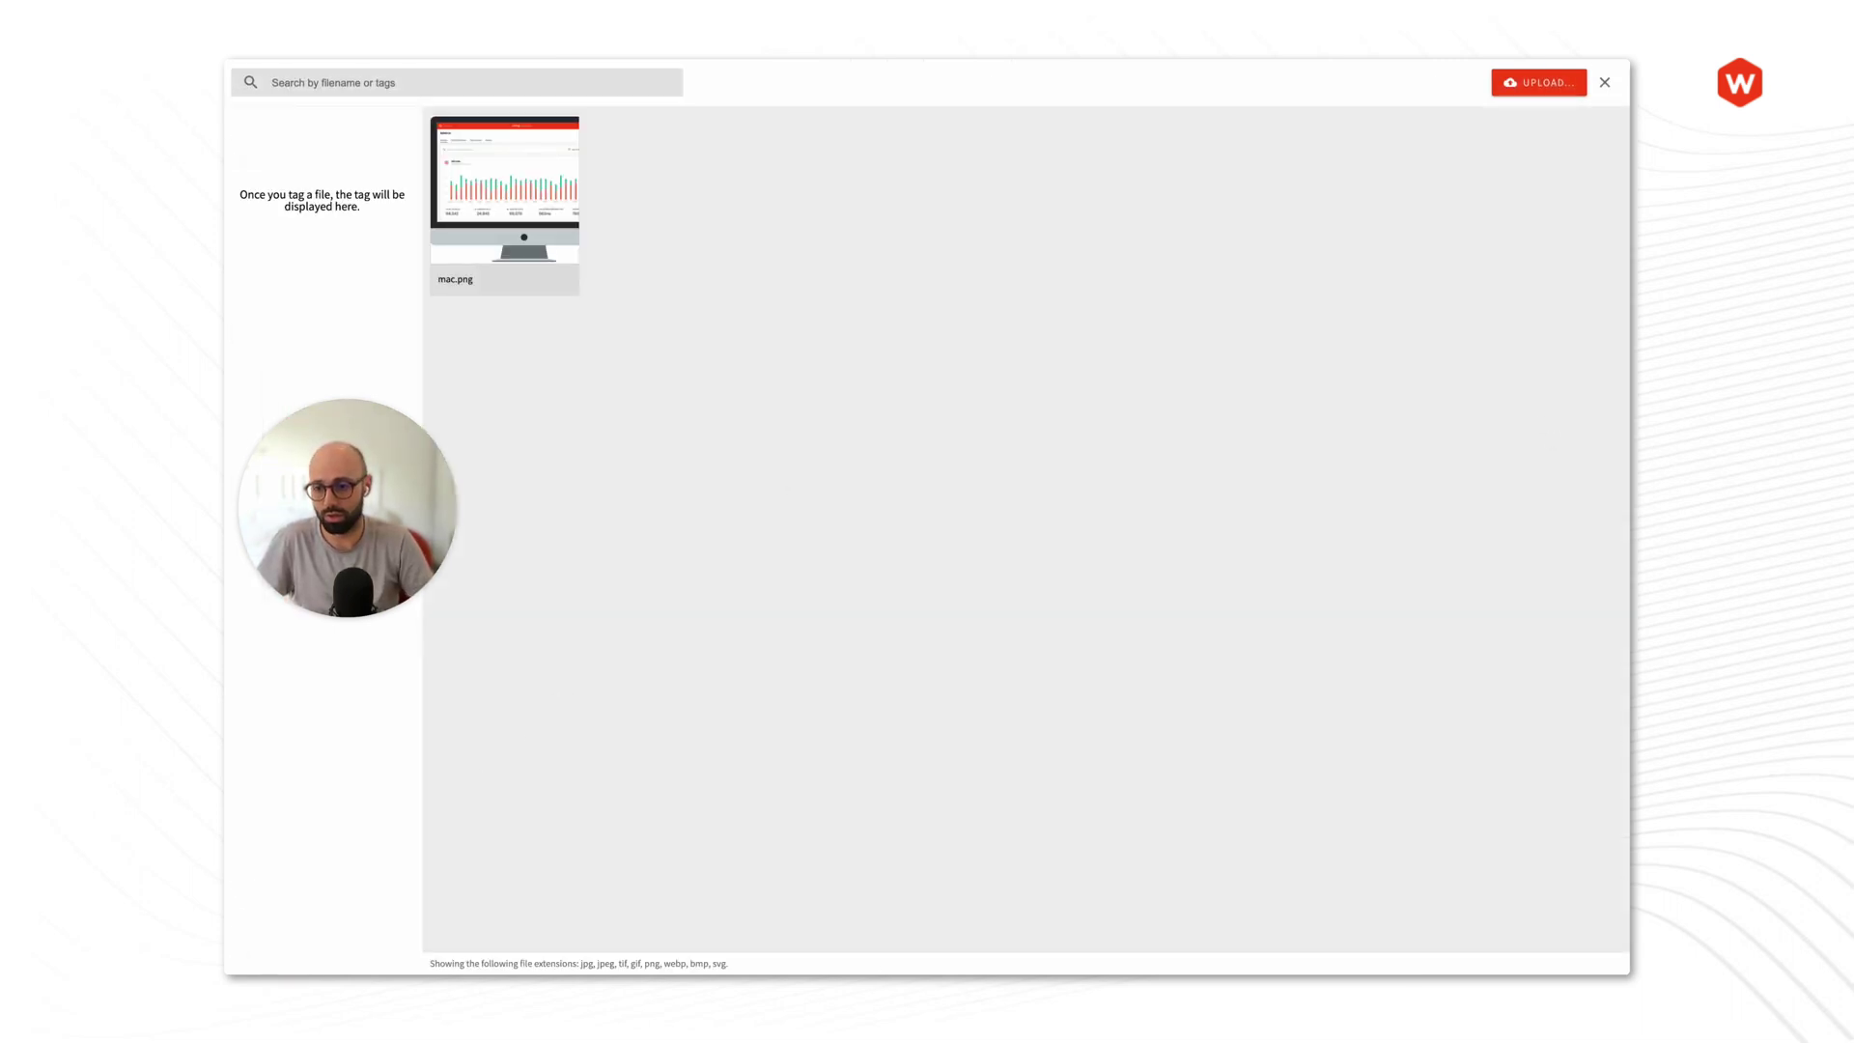
{"action": "mouse_move", "coordinate": [228, 907]}
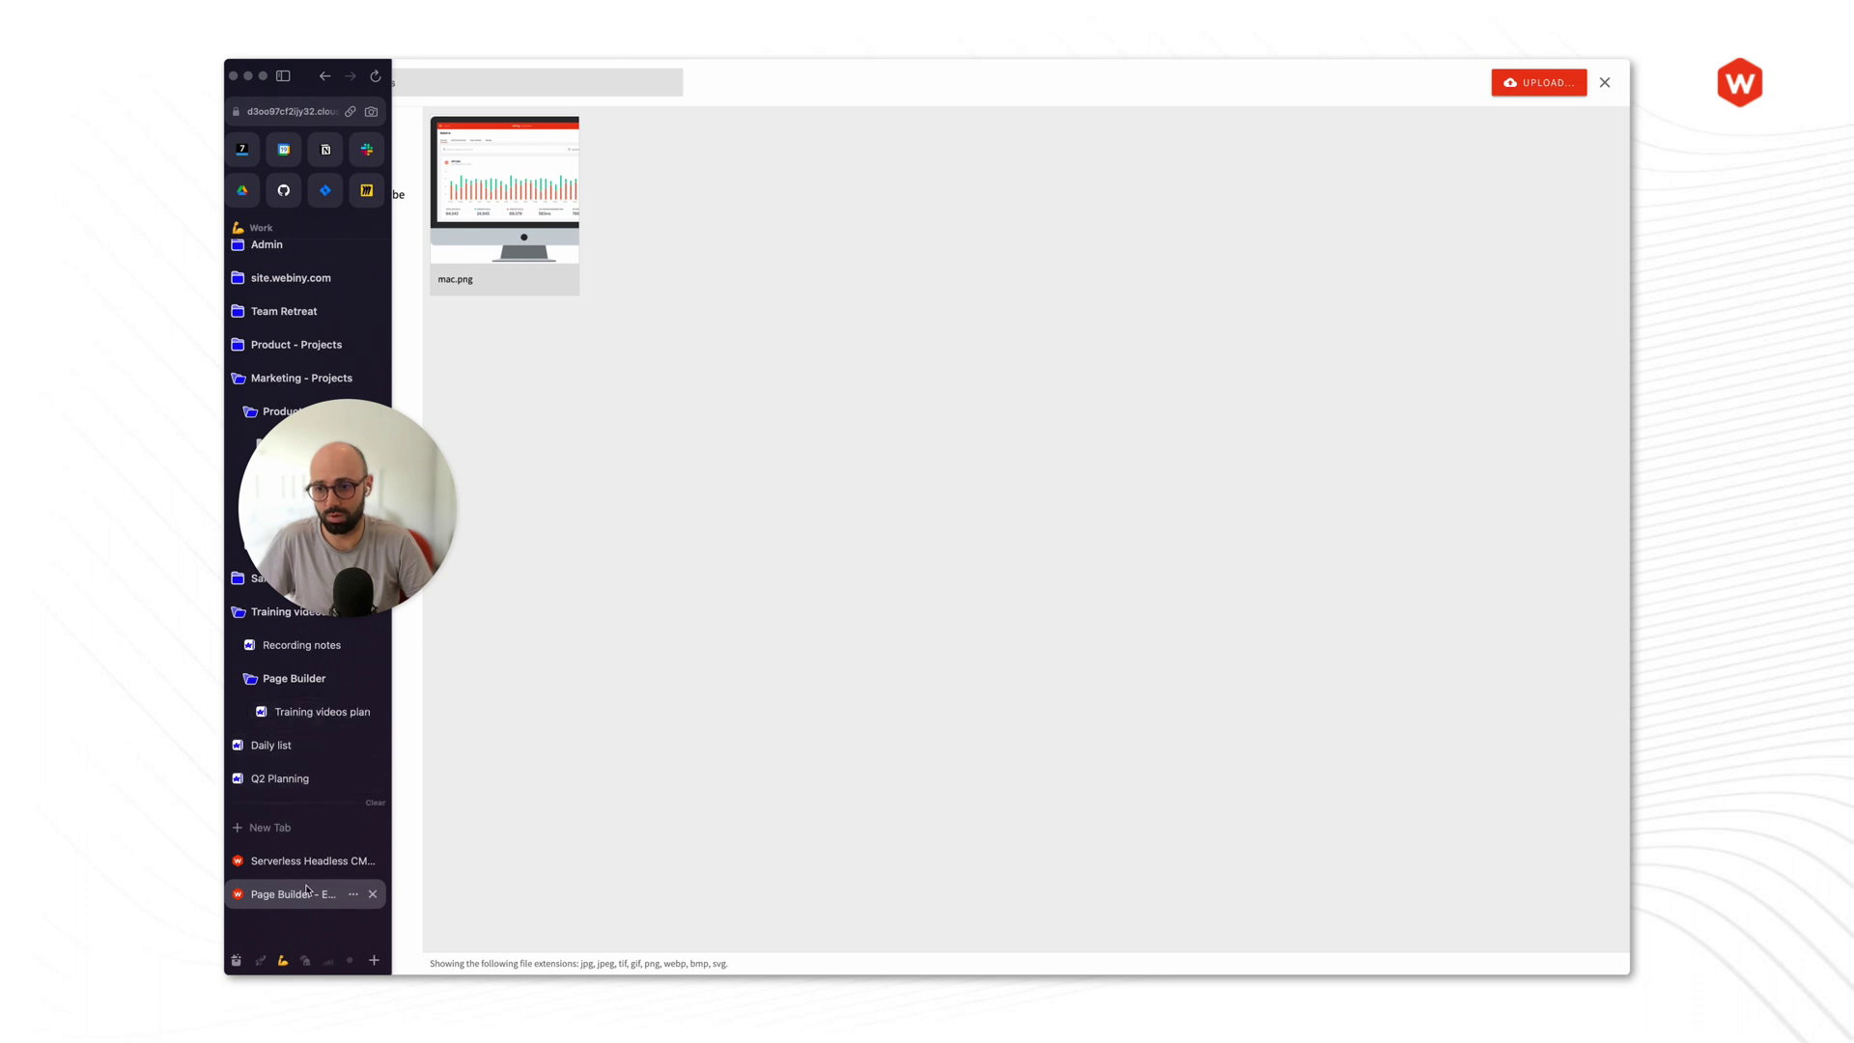
{"action": "left_click", "coordinate": [236, 960]}
{"action": "left_click_drag", "start_coordinate": [290, 927], "coordinate": [846, 552]}
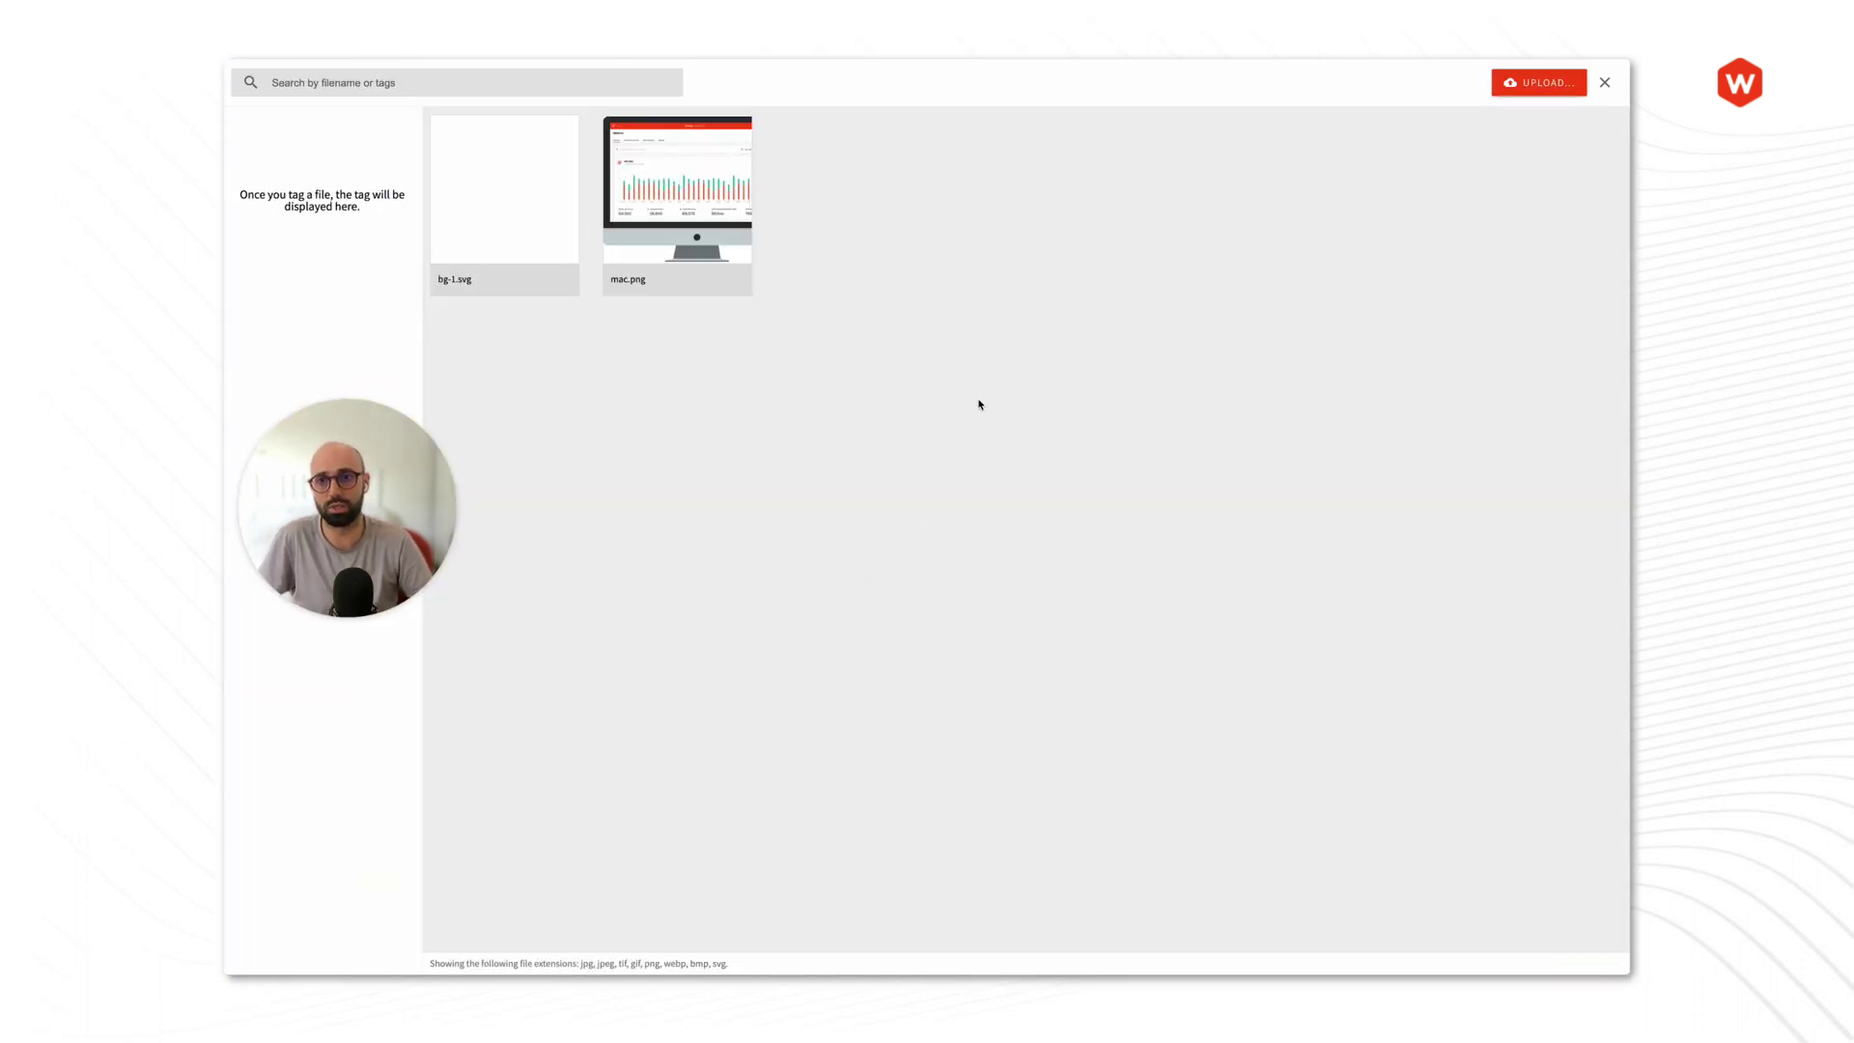
{"action": "mouse_move", "coordinate": [528, 207]}
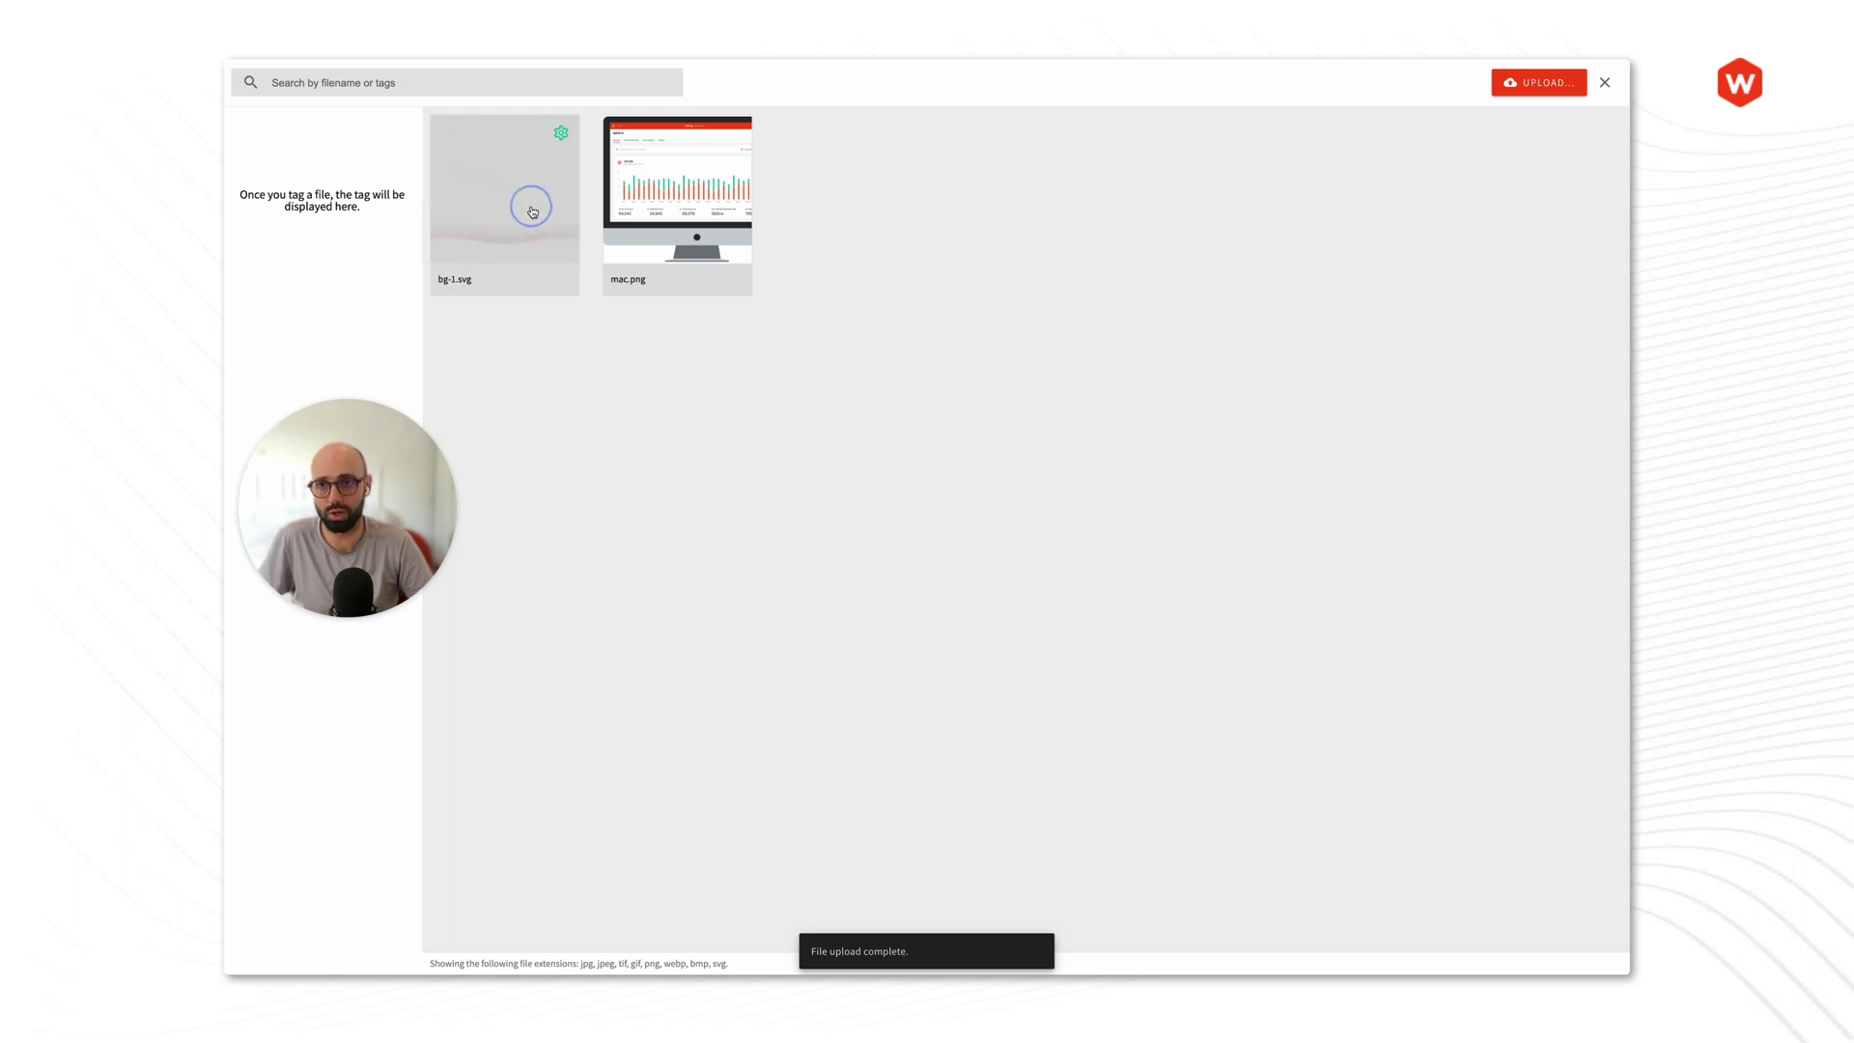
{"action": "left_click", "coordinate": [529, 210]}
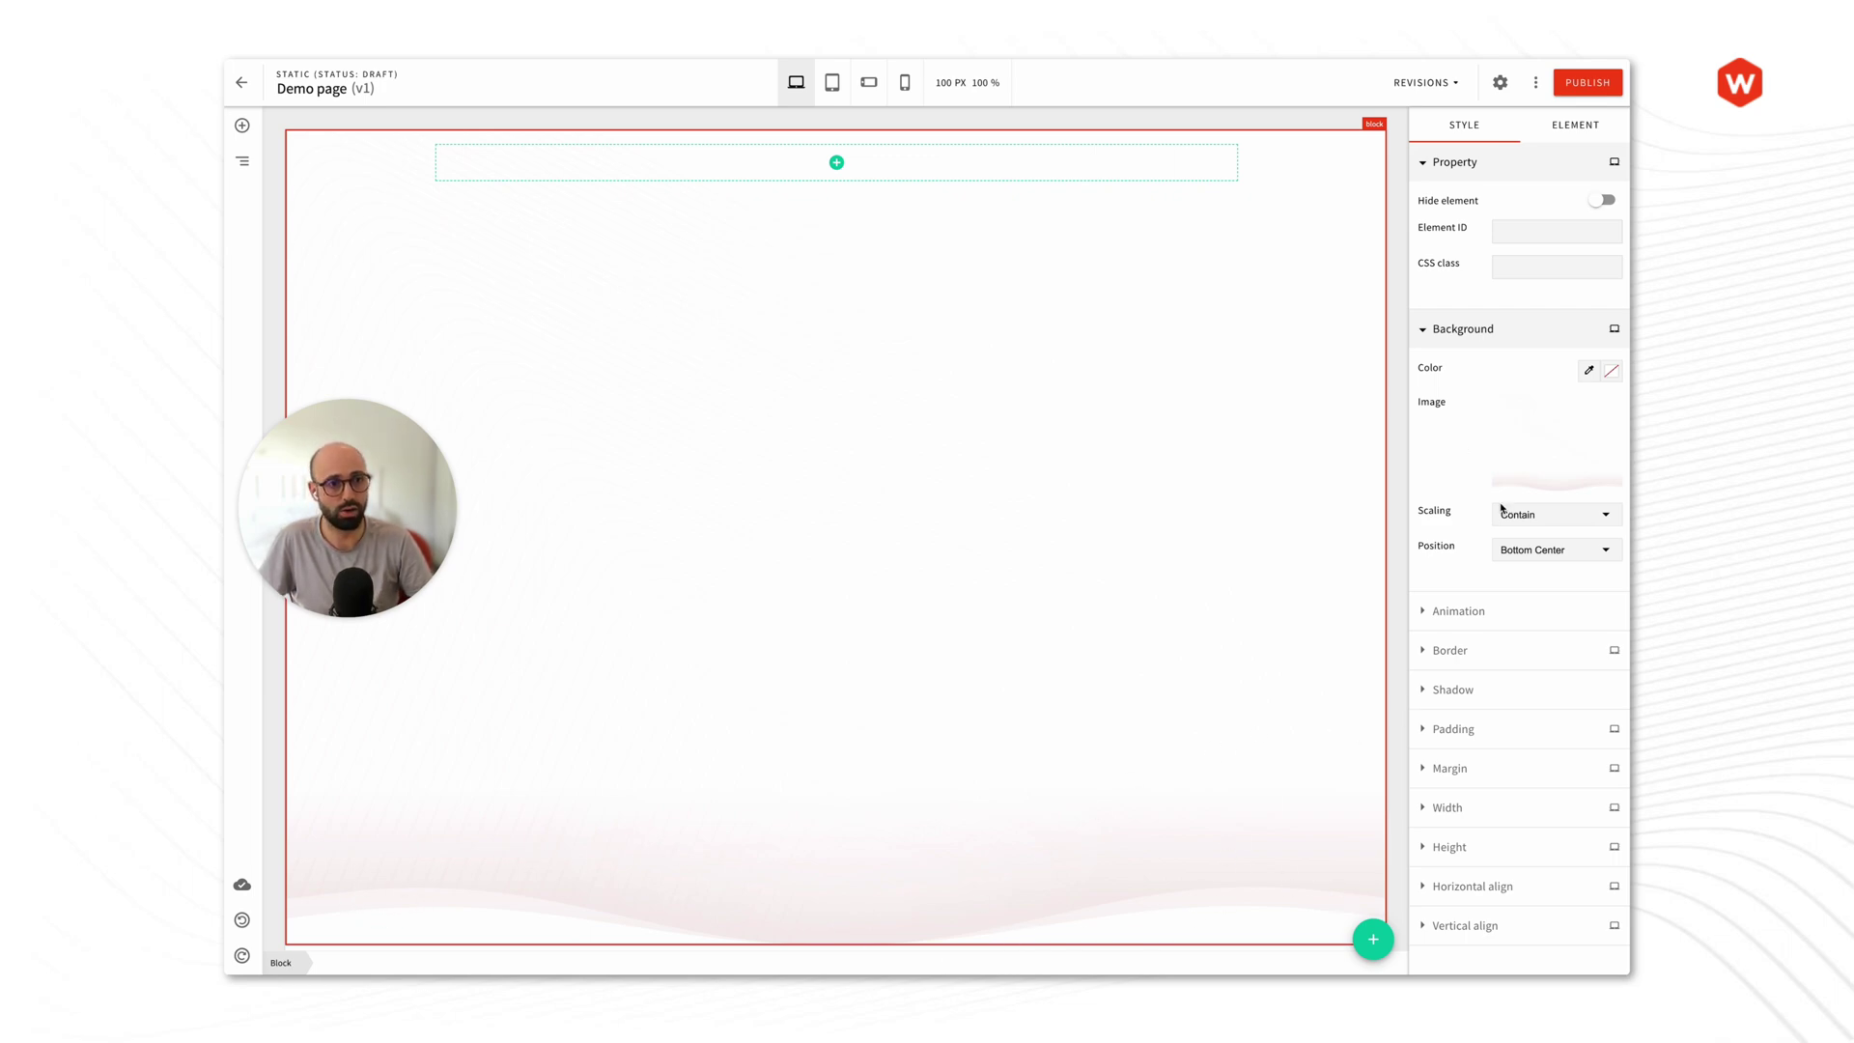
Step: Try a top background position, then keep the background at Bottom Center
{"action": "left_click", "coordinate": [1532, 555]}
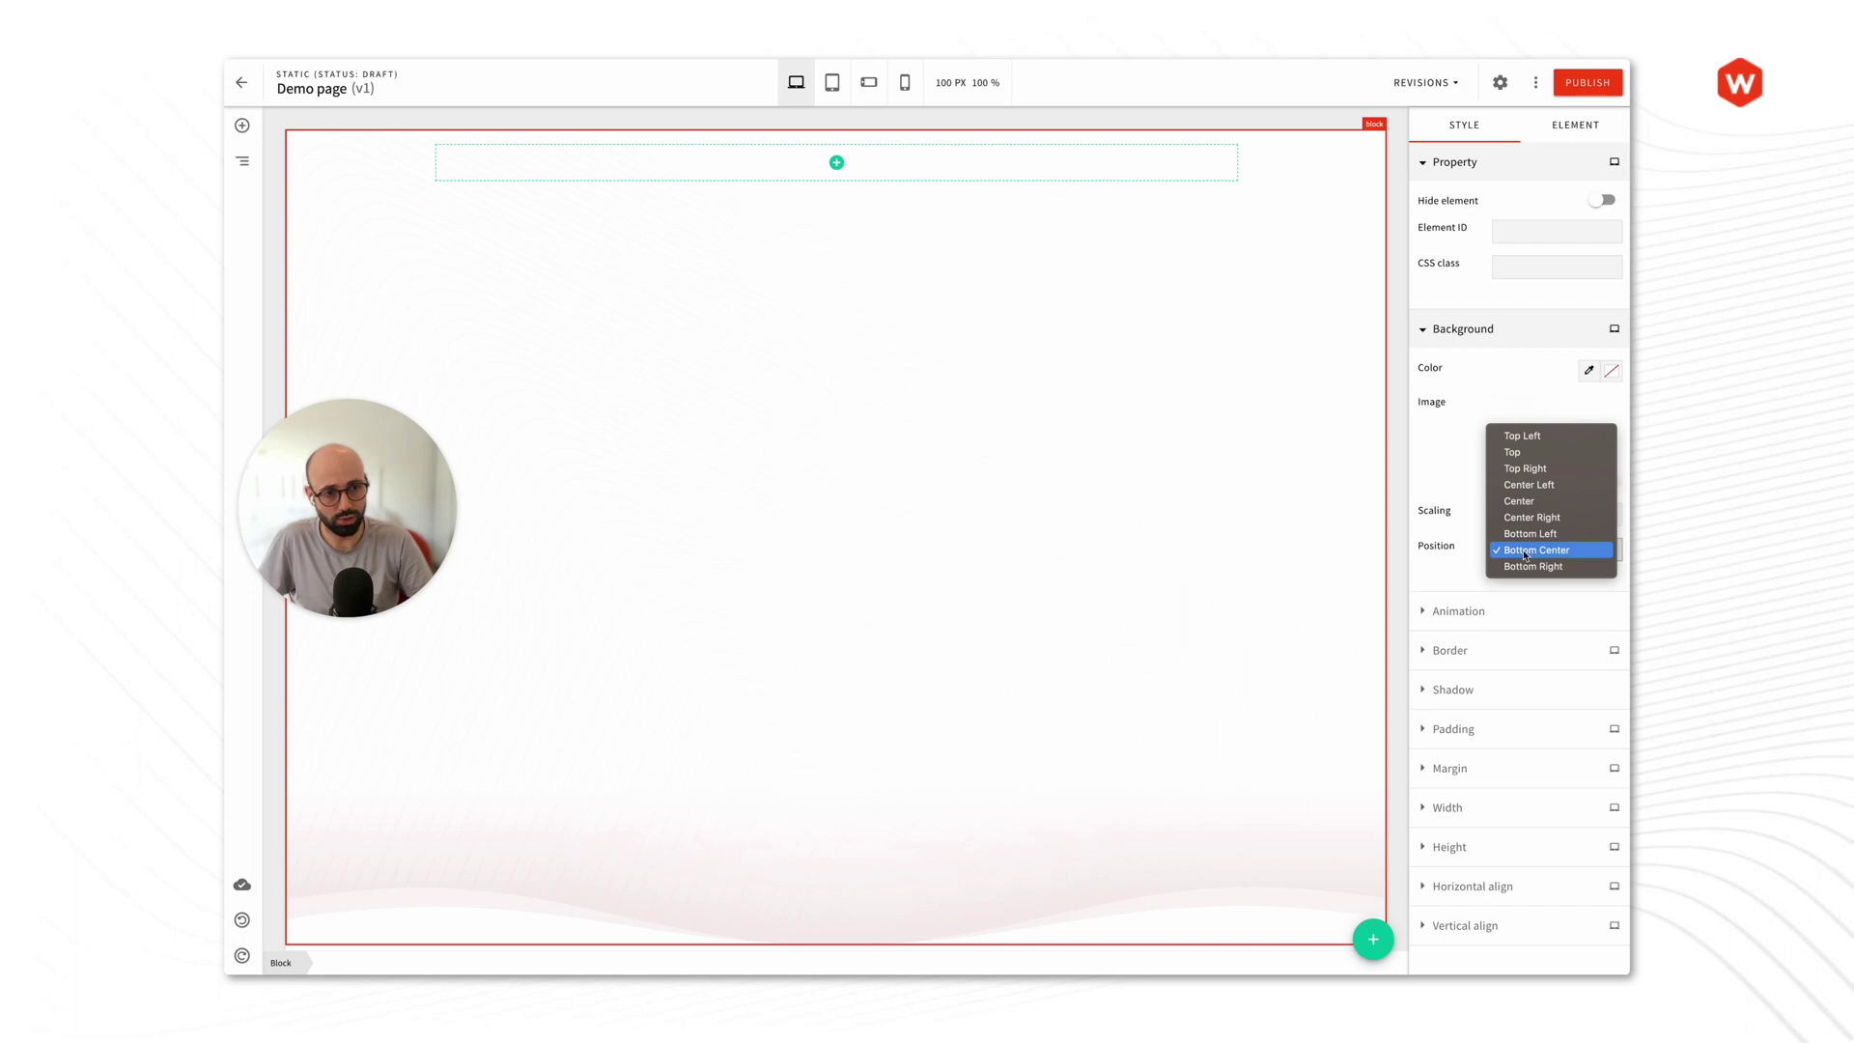
{"action": "left_click", "coordinate": [1534, 451]}
{"action": "left_click", "coordinate": [1535, 548]}
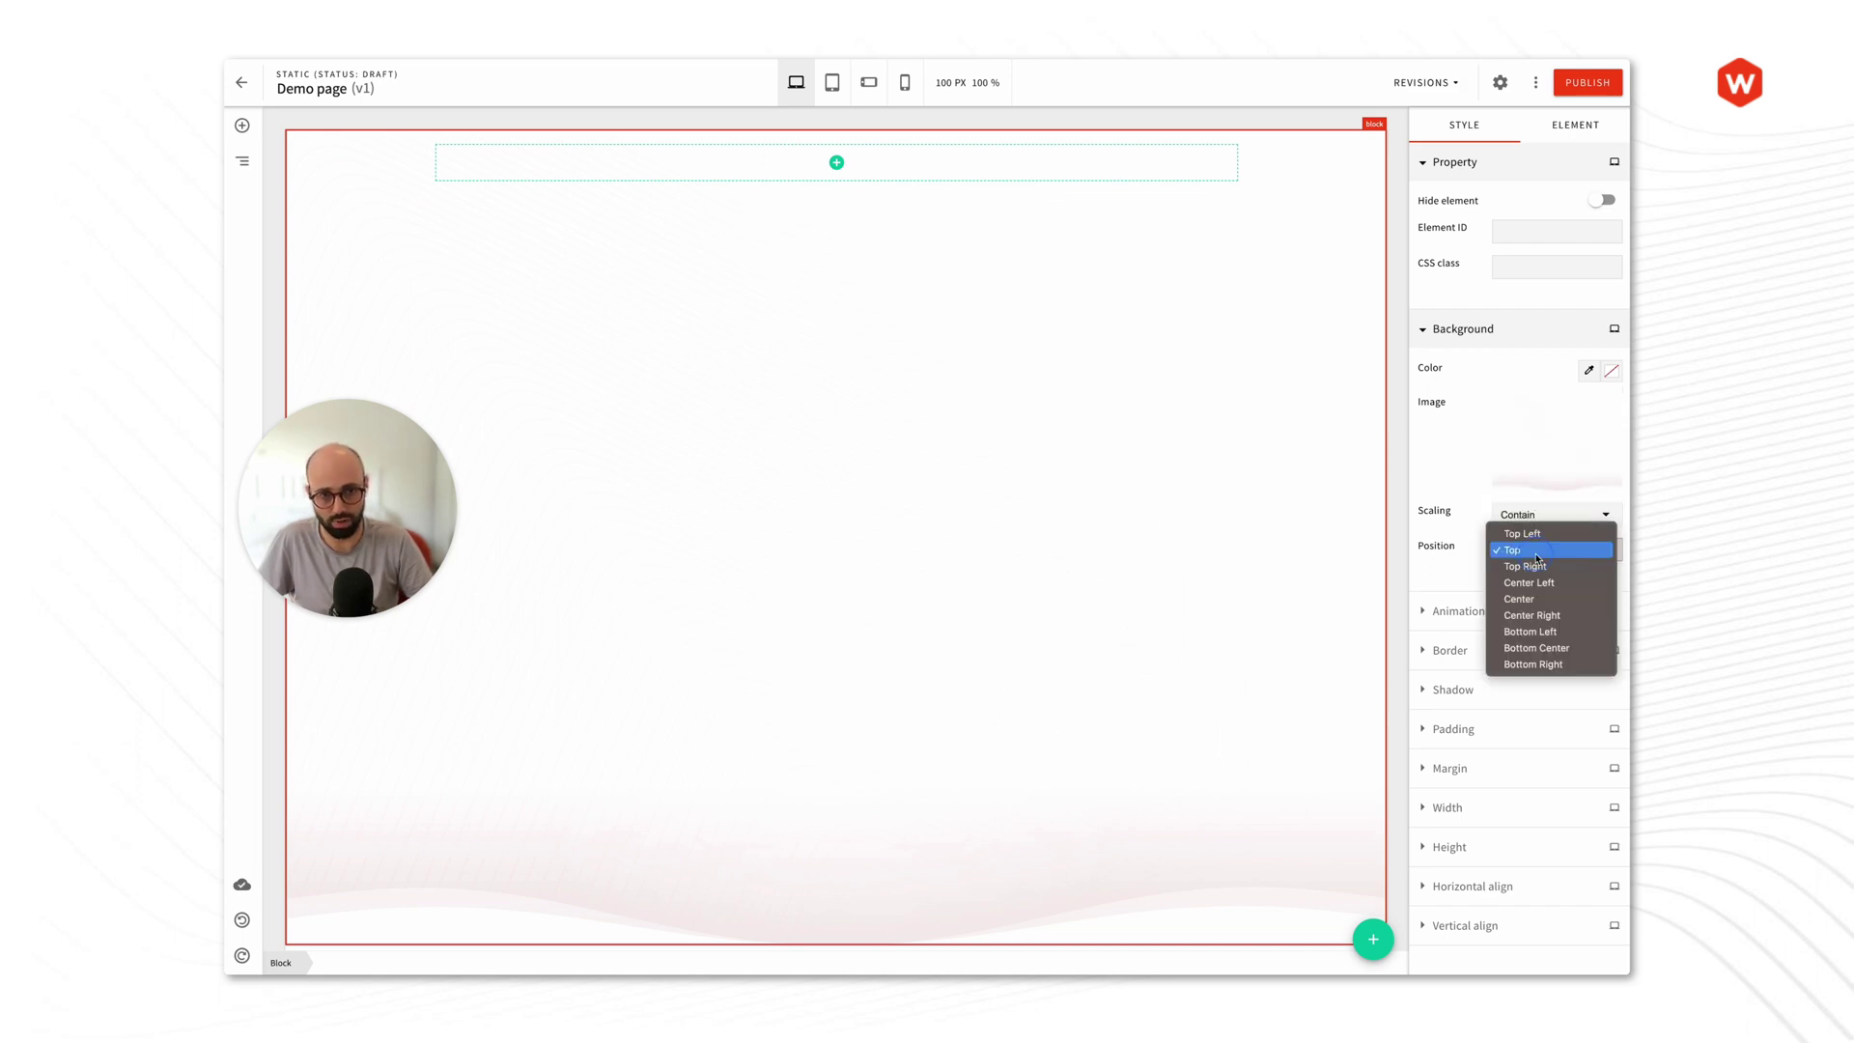
{"action": "left_click", "coordinate": [1556, 645]}
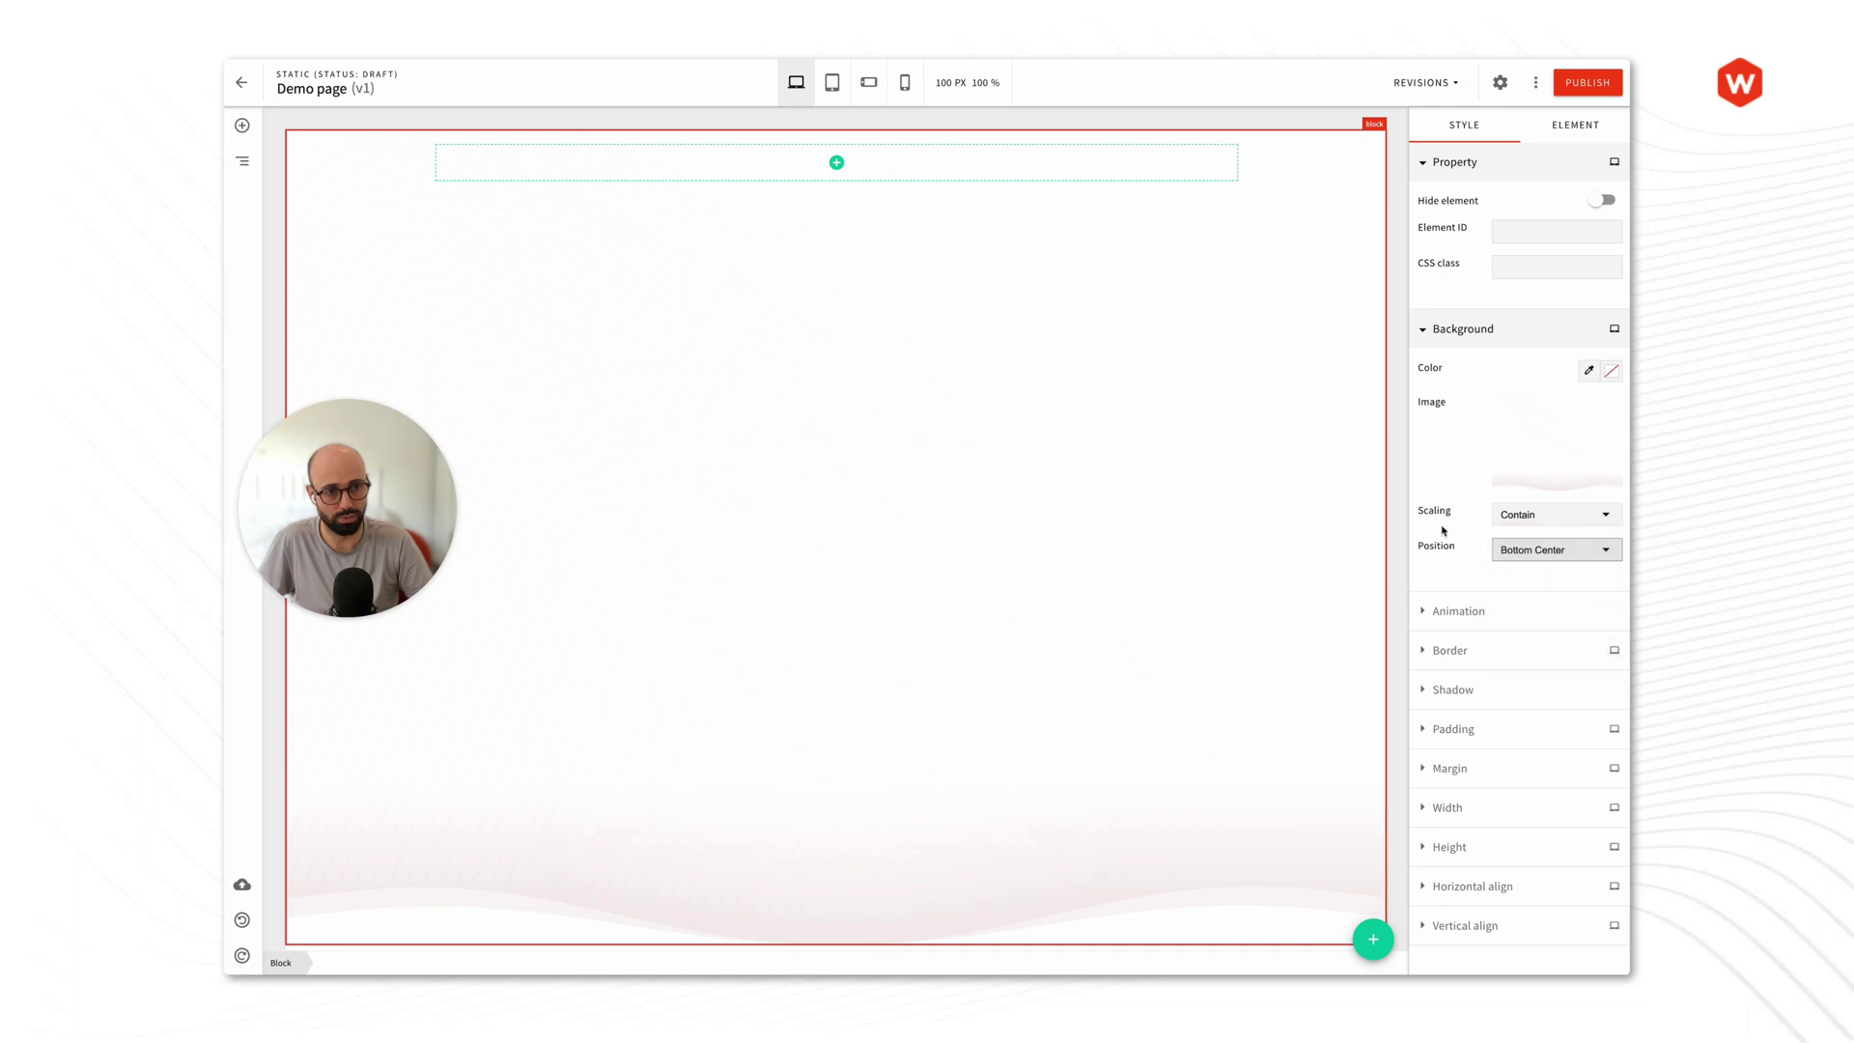
Step: Try tiling the background image, then settle on Cover scaling
{"action": "left_click", "coordinate": [1506, 522]}
{"action": "left_click", "coordinate": [1525, 500]}
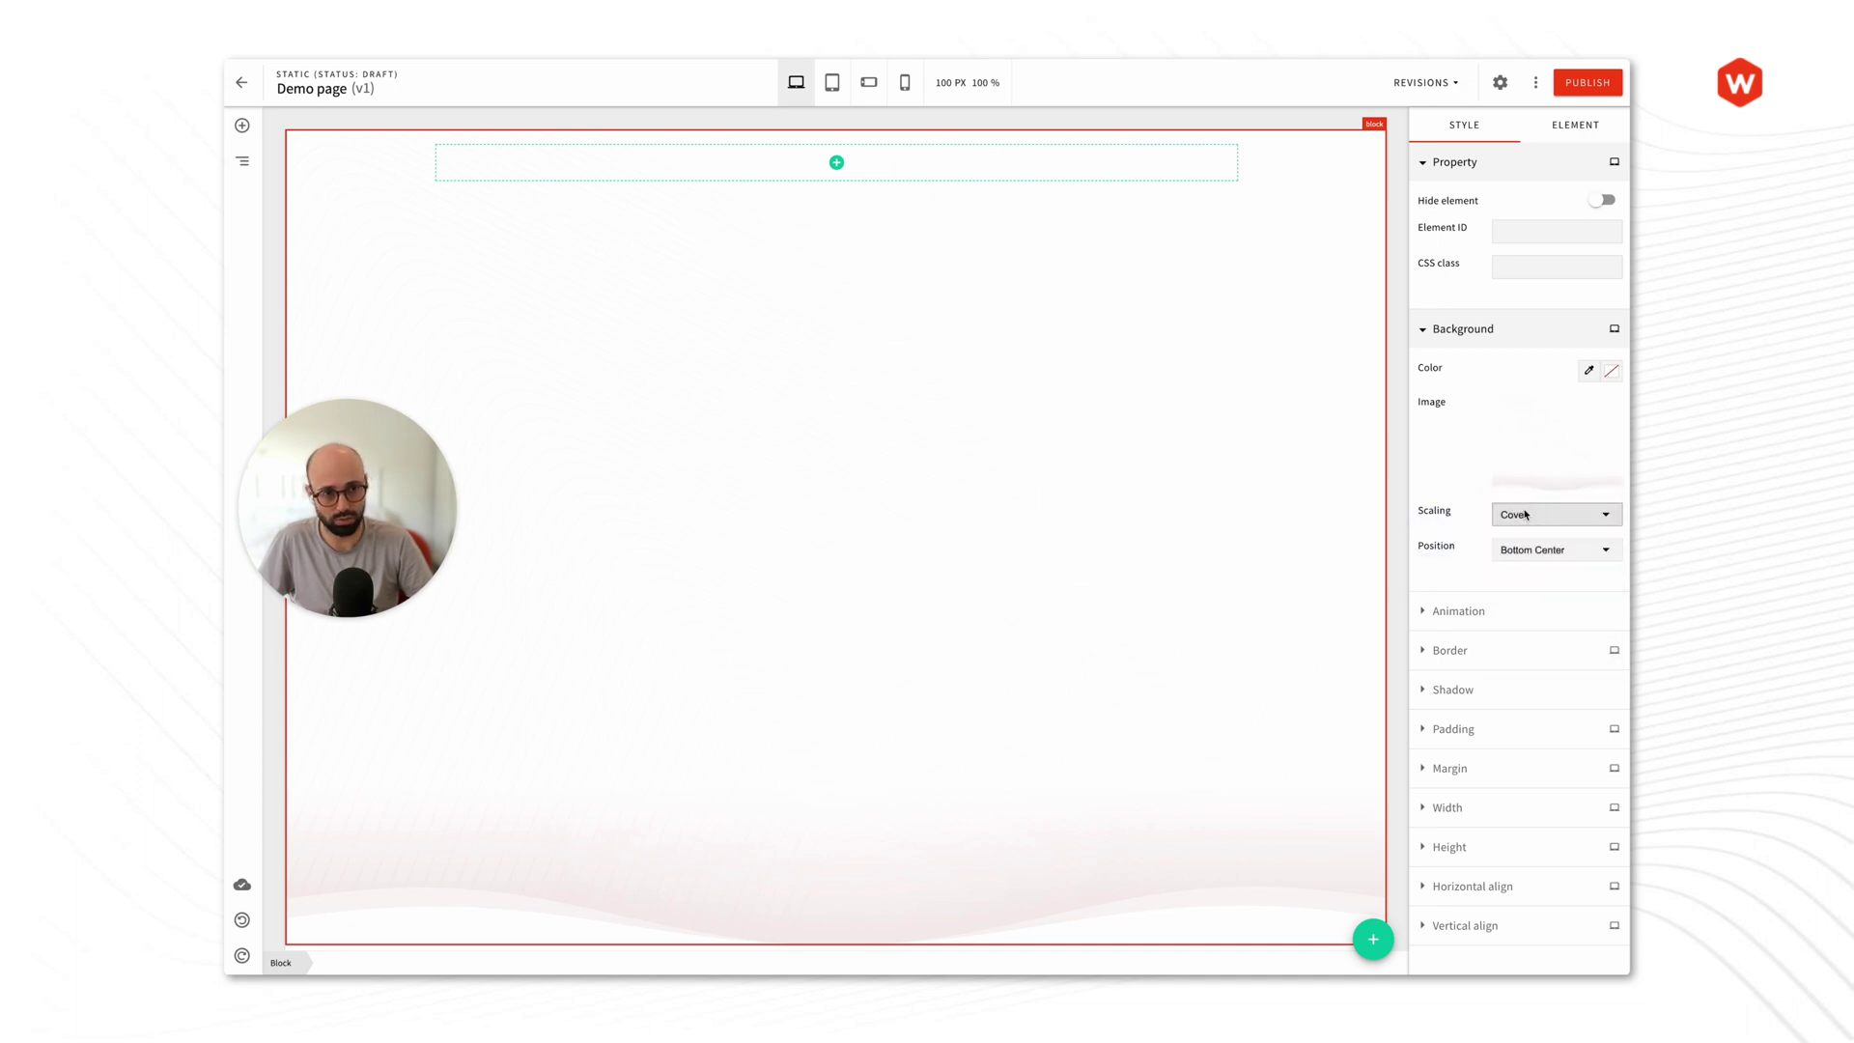
{"action": "left_click", "coordinate": [1525, 514]}
{"action": "left_click", "coordinate": [1532, 561]}
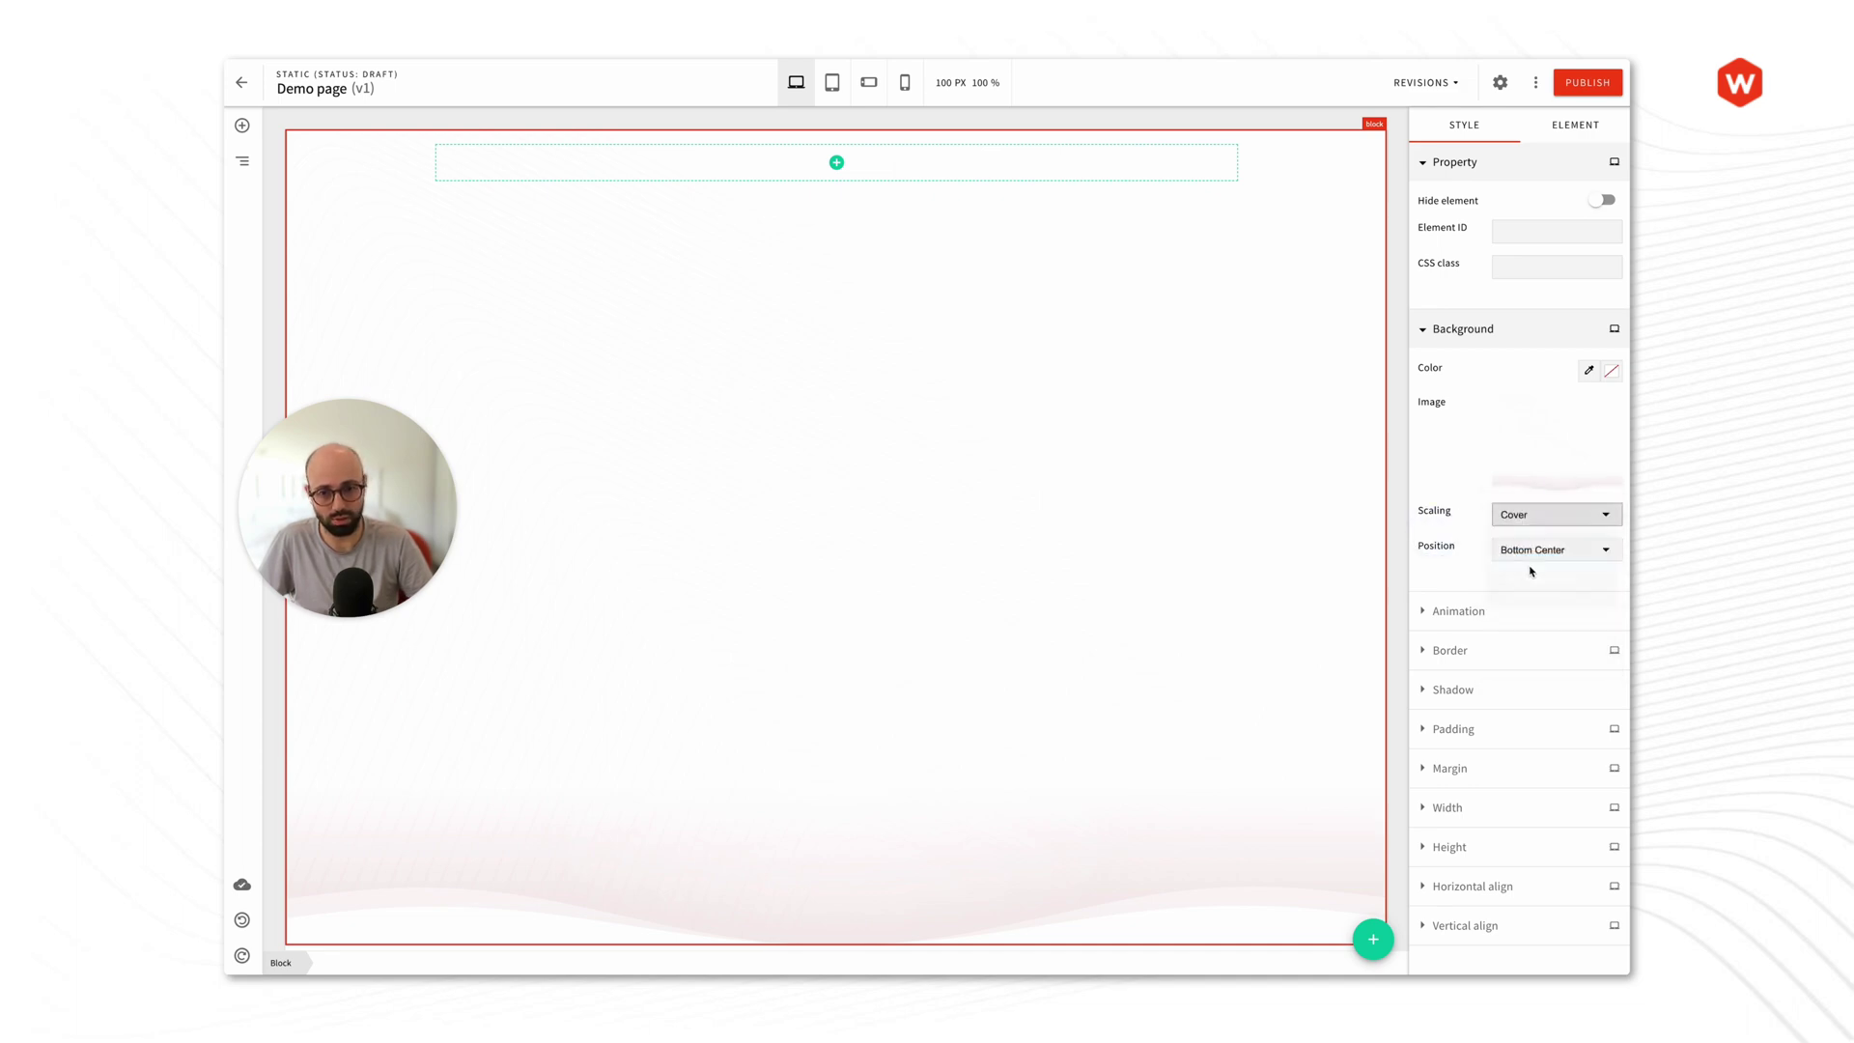
{"action": "left_click", "coordinate": [1535, 517]}
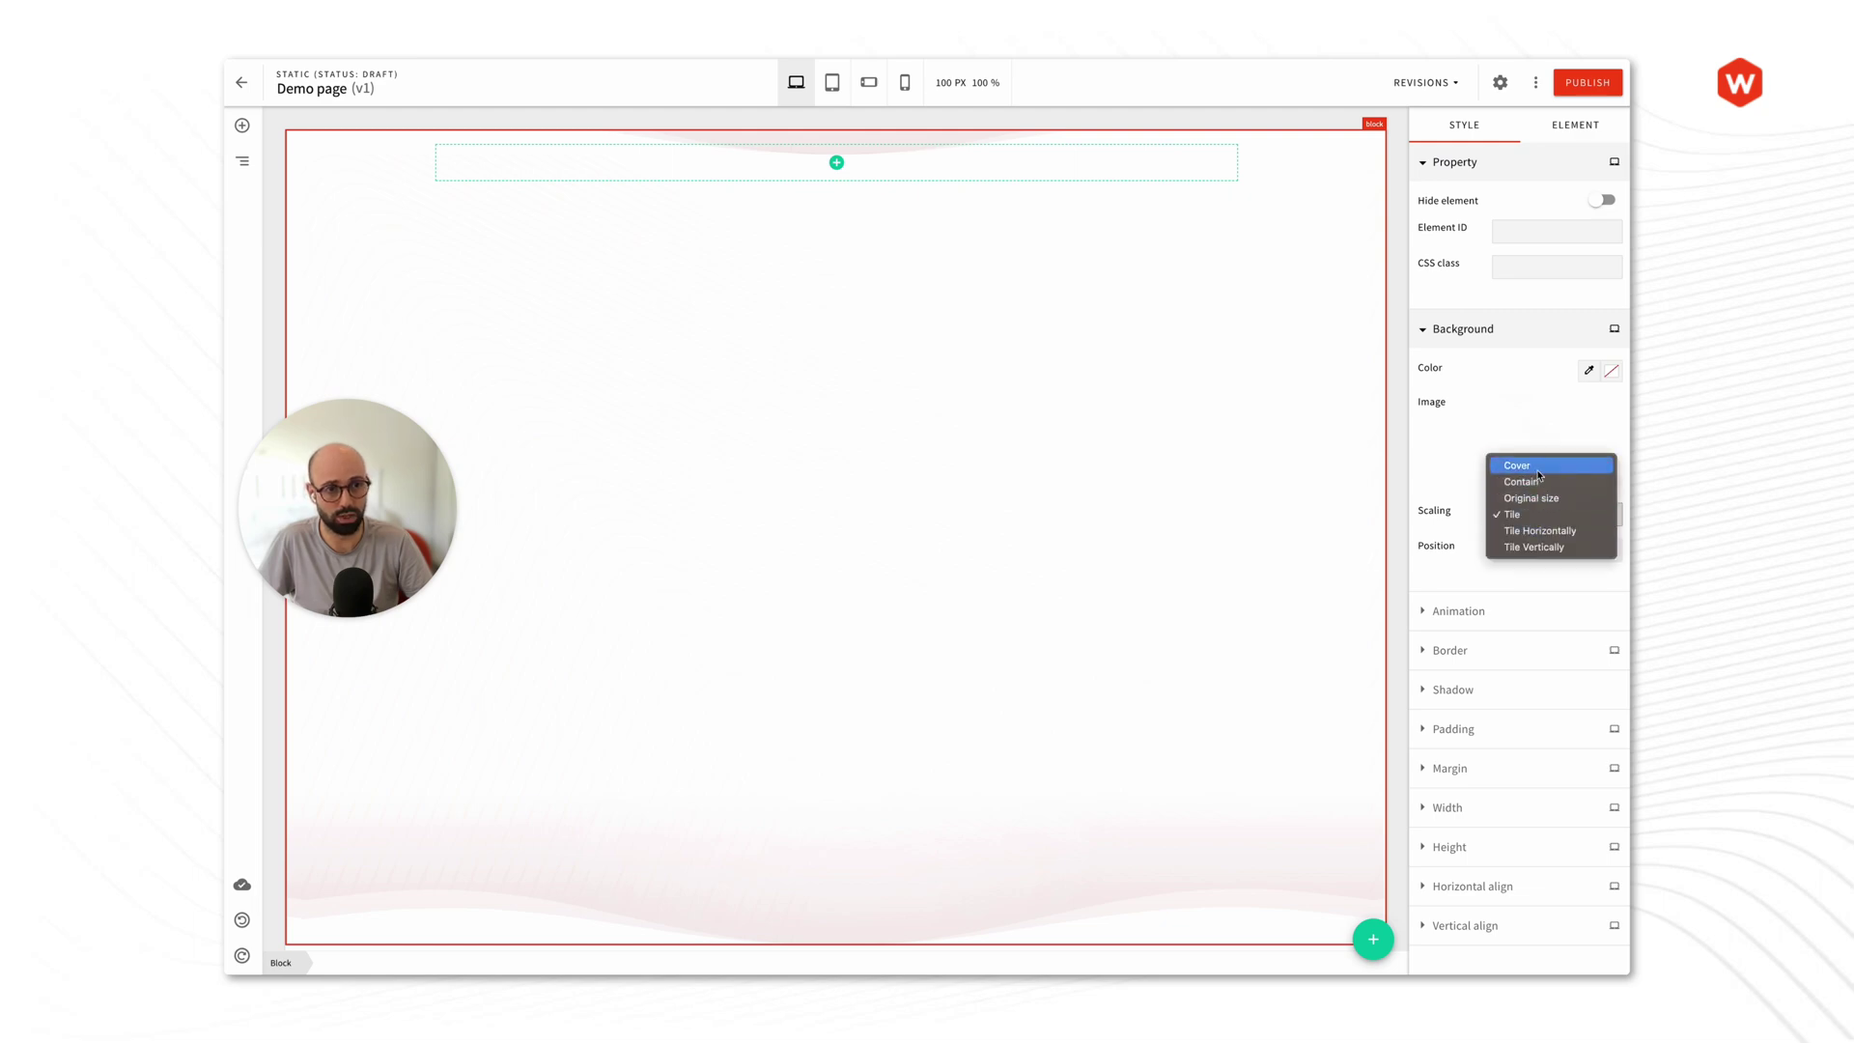
{"action": "left_click", "coordinate": [1535, 465]}
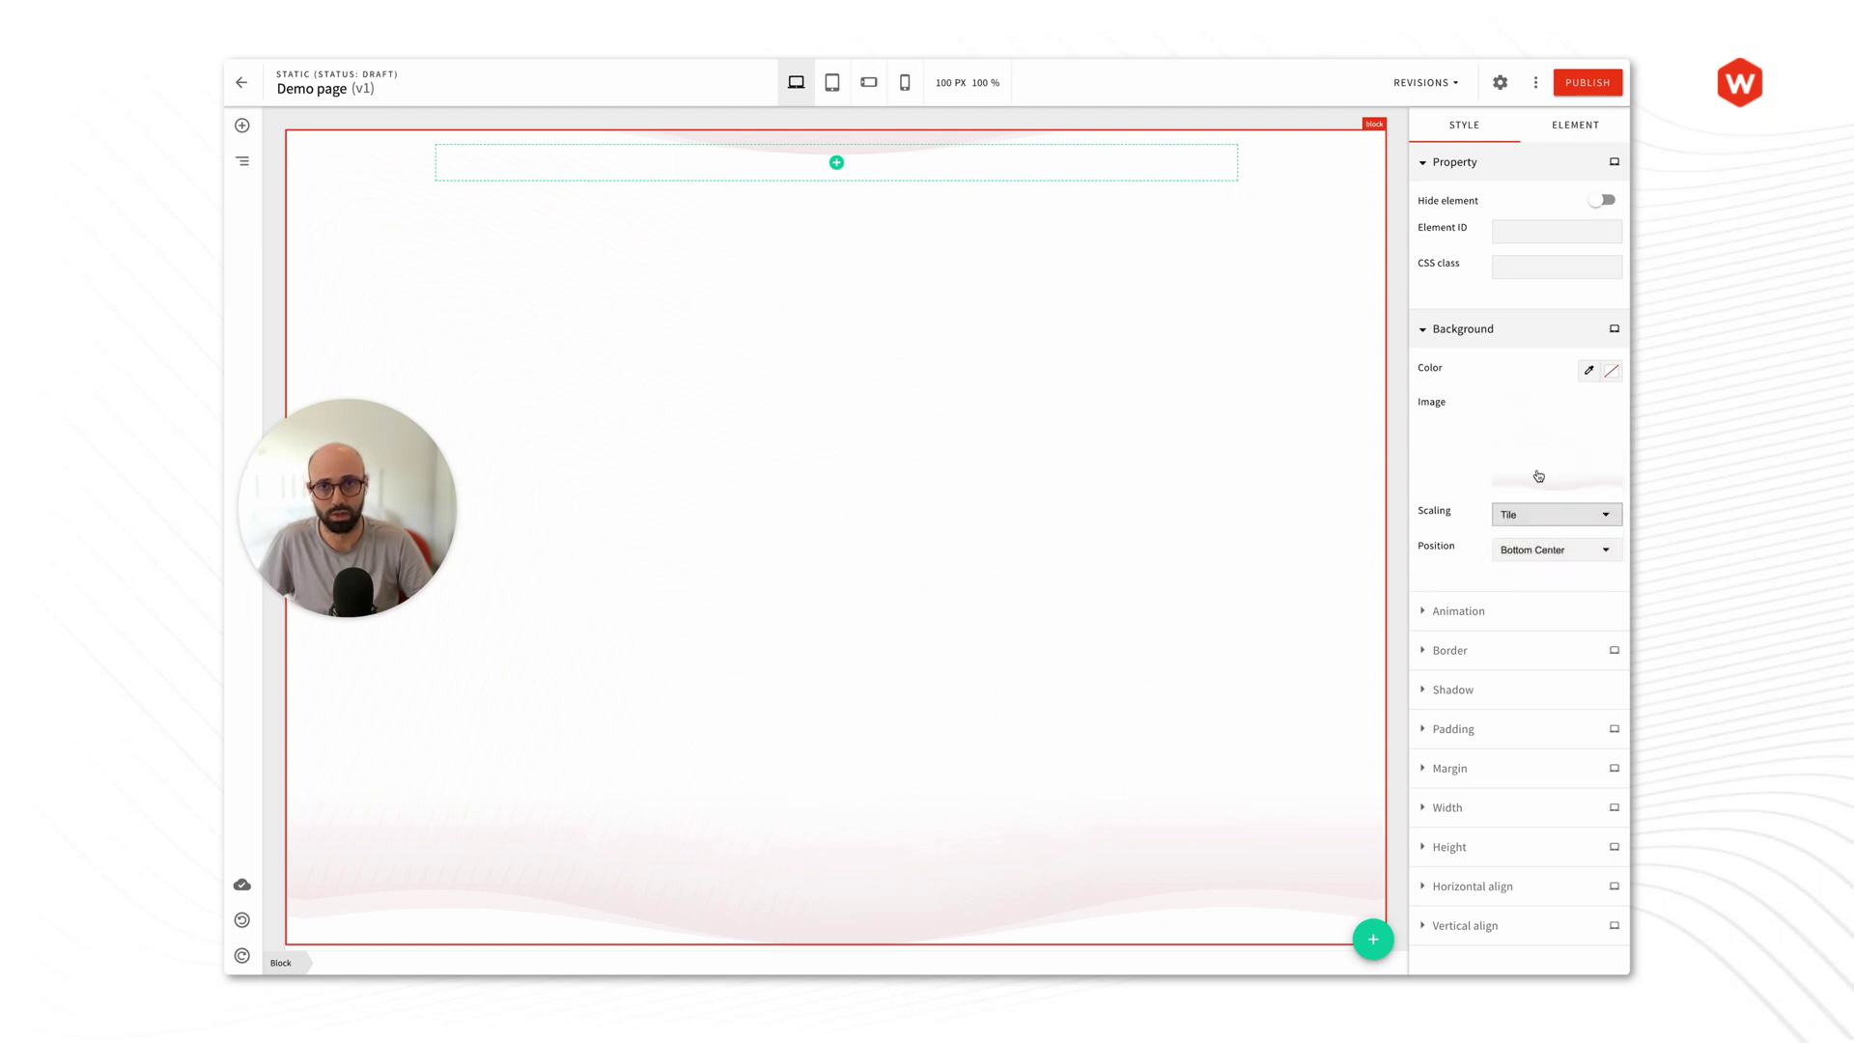
{"action": "left_click", "coordinate": [1391, 624]}
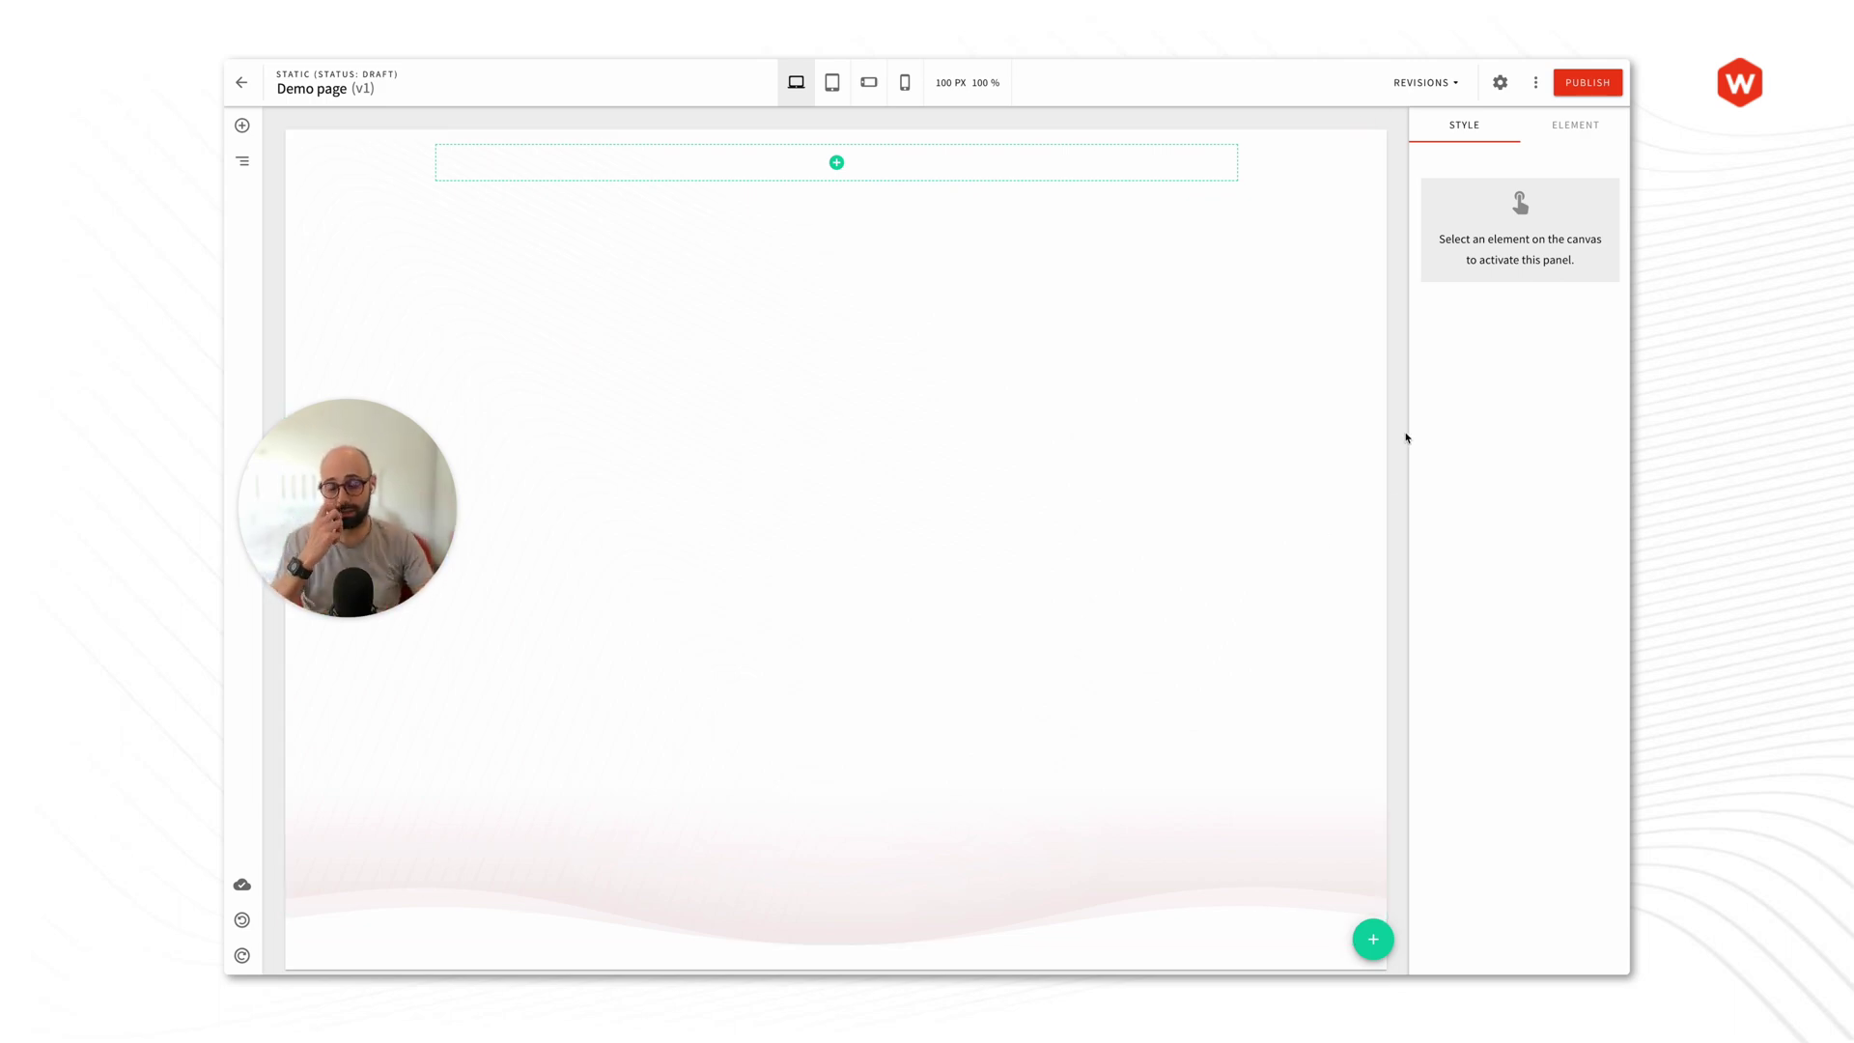
Step: Change the empty grid's height unit from % to px and set it to 500
{"action": "key", "text": "alt+Tab"}
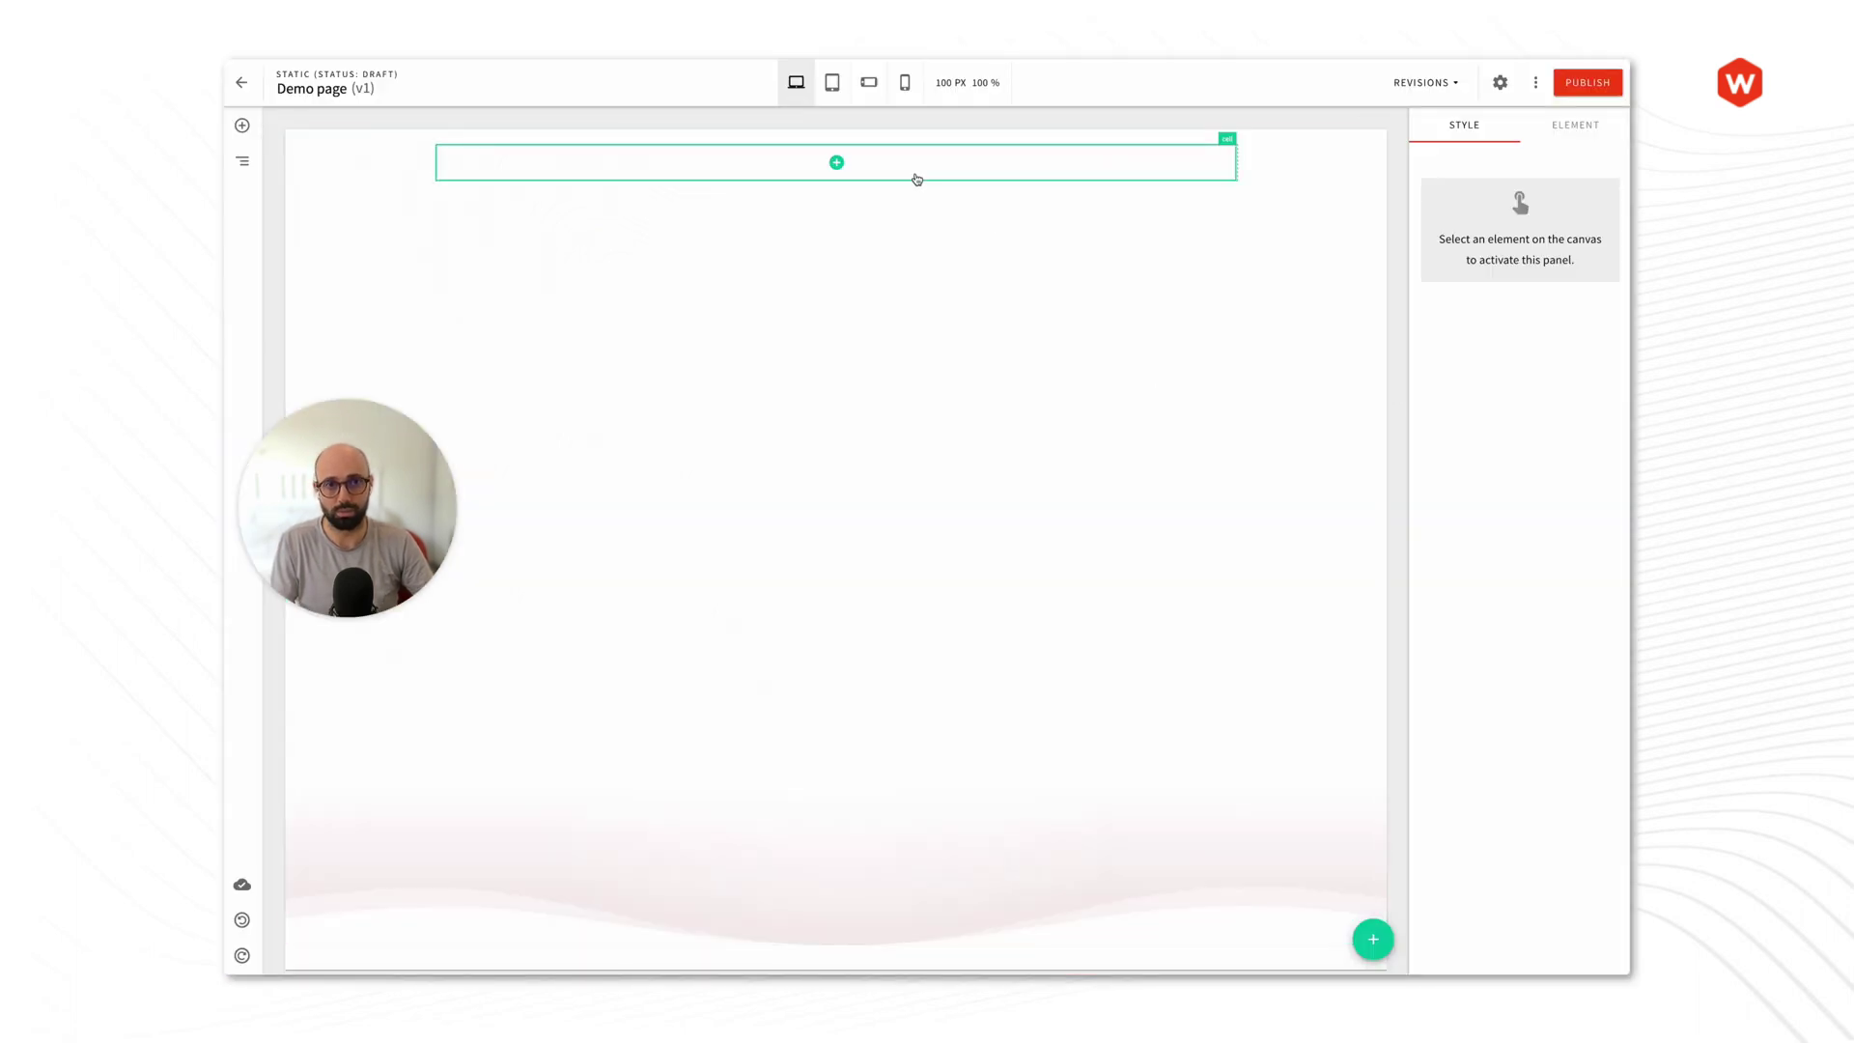
{"action": "left_click", "coordinate": [1208, 180]}
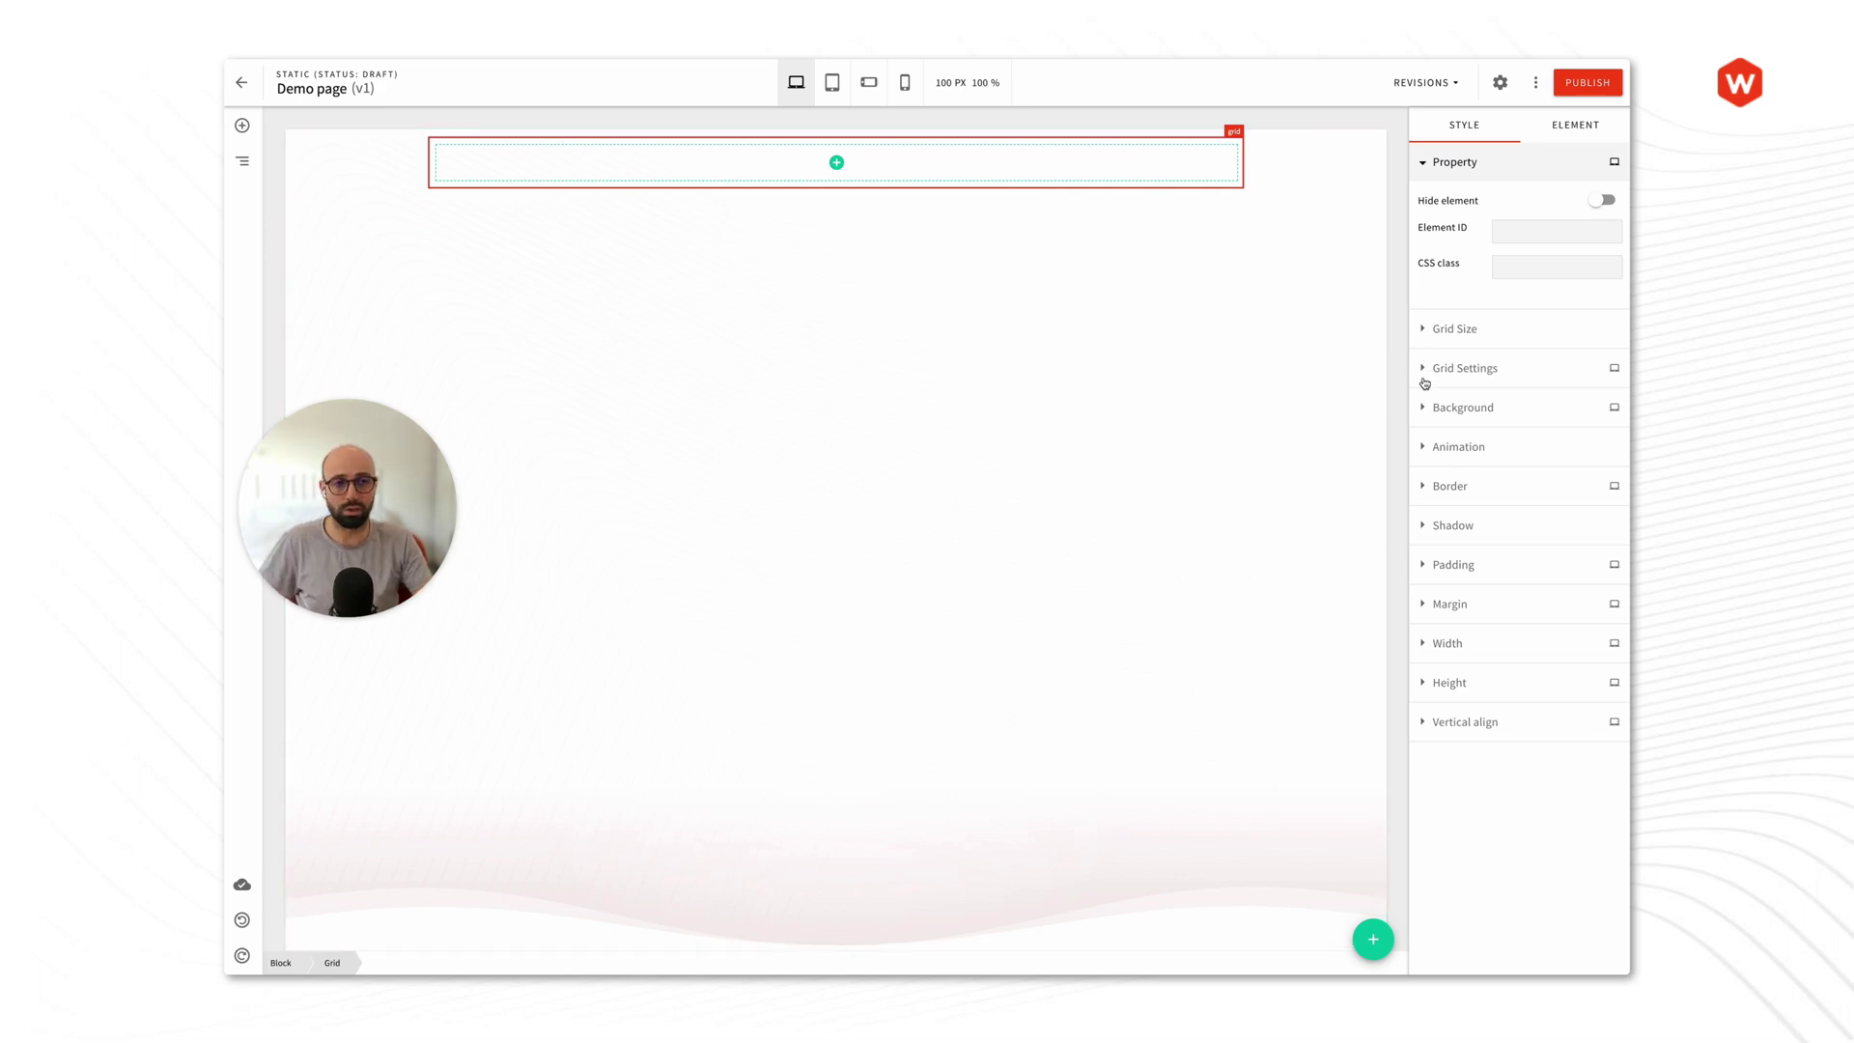
{"action": "left_click", "coordinate": [1460, 683]}
{"action": "left_click", "coordinate": [1599, 726]}
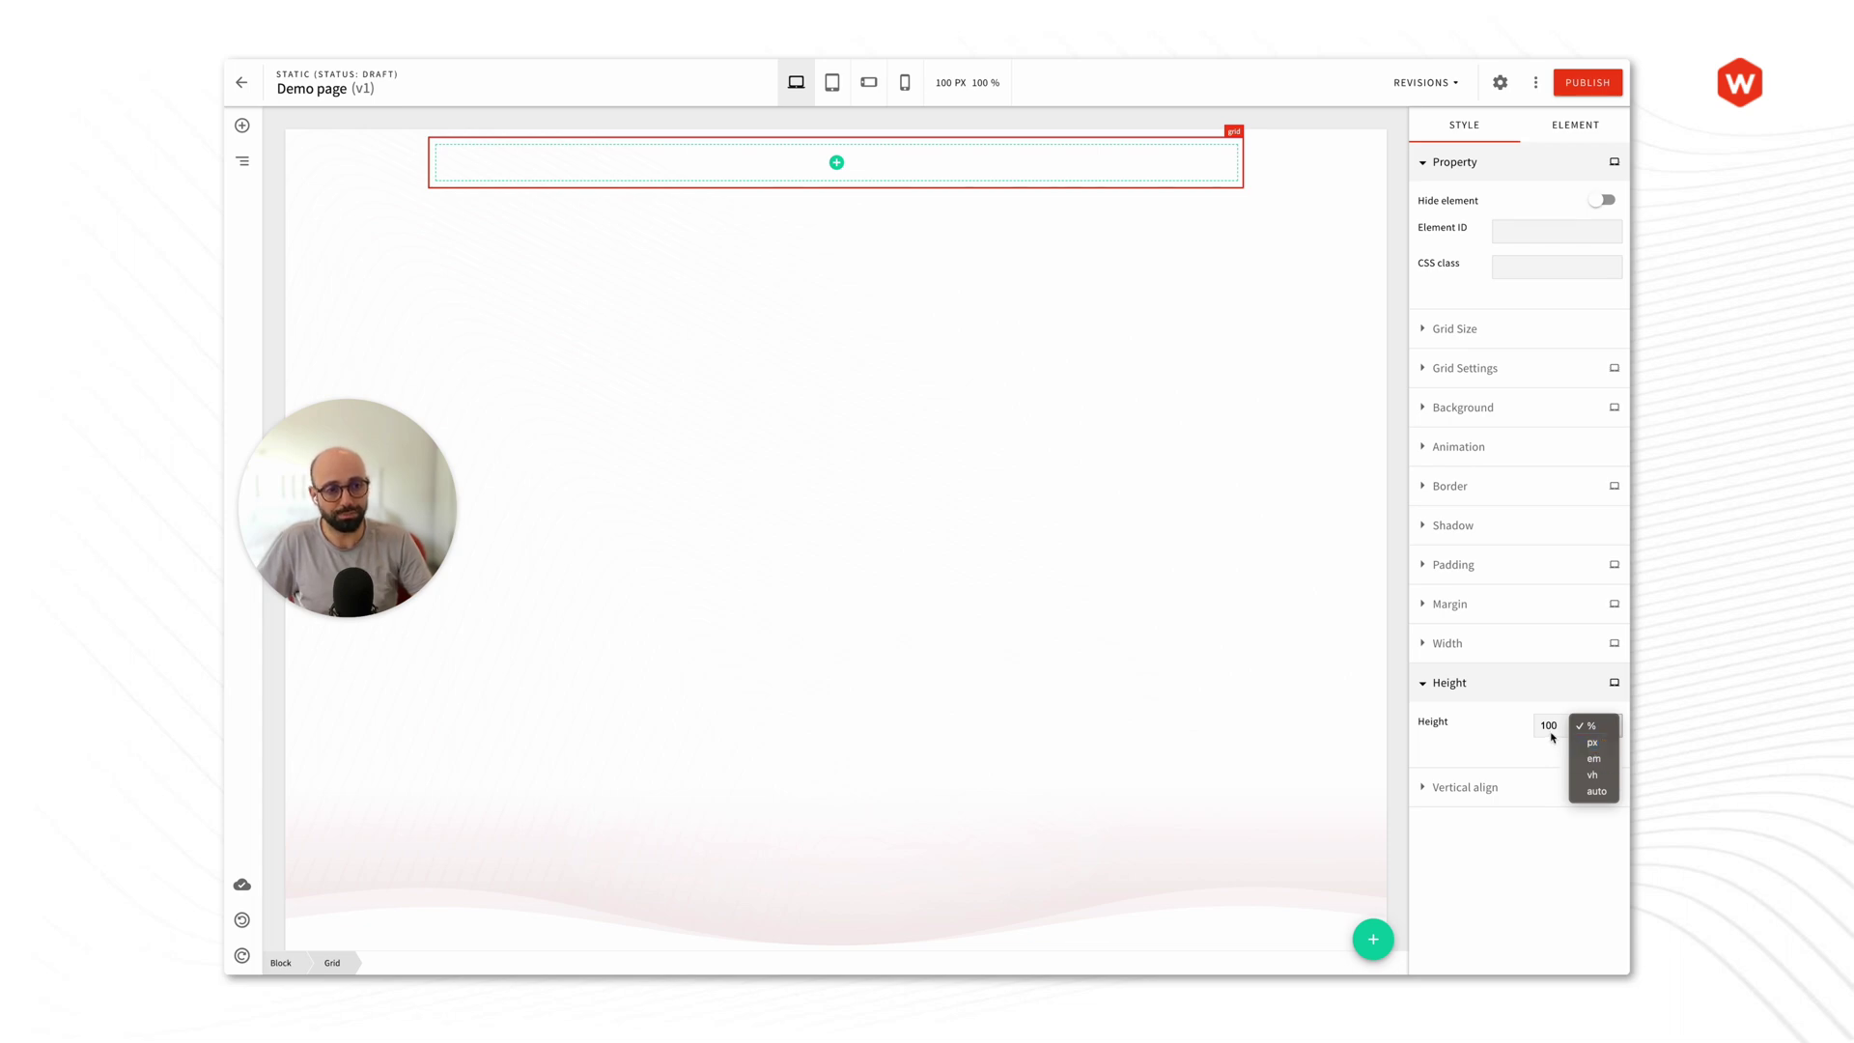
{"action": "left_click", "coordinate": [1588, 726]}
{"action": "left_click", "coordinate": [1588, 727]}
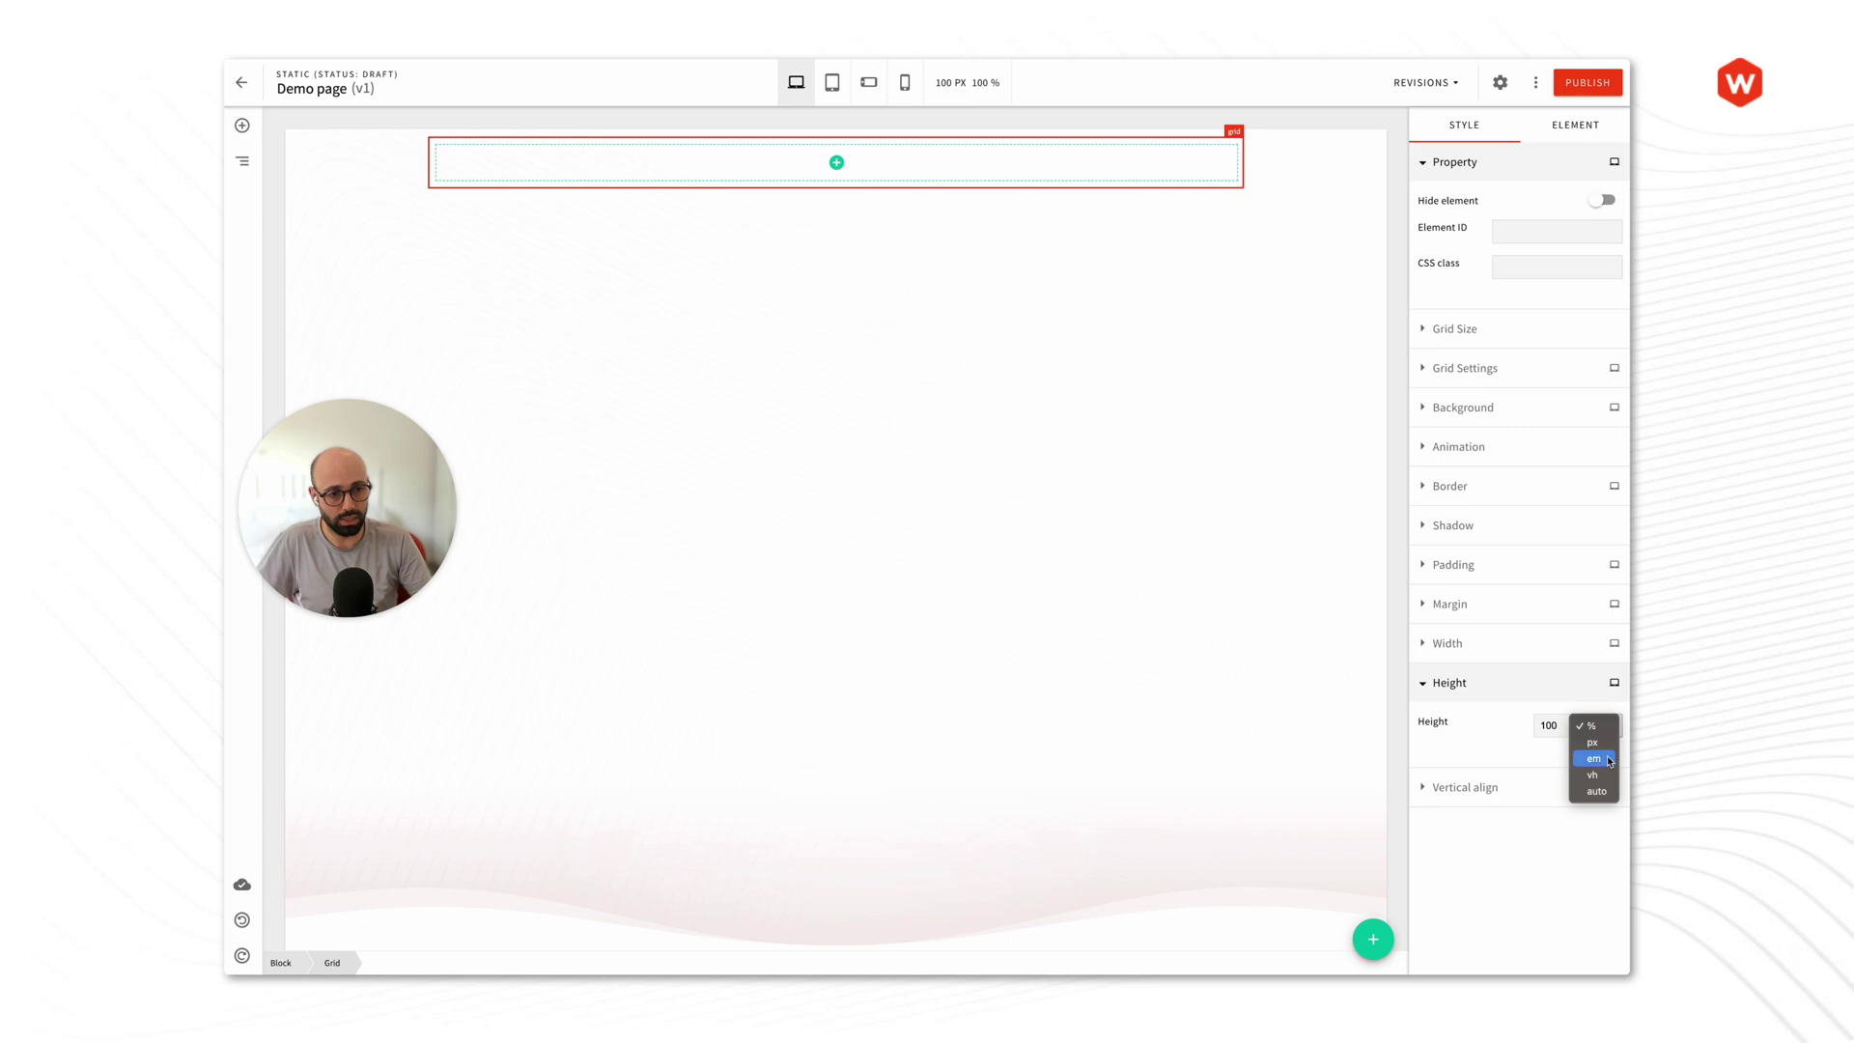
{"action": "left_click", "coordinate": [1476, 743]}
{"action": "left_click", "coordinate": [1592, 742]}
{"action": "double_click", "coordinate": [1546, 725]}
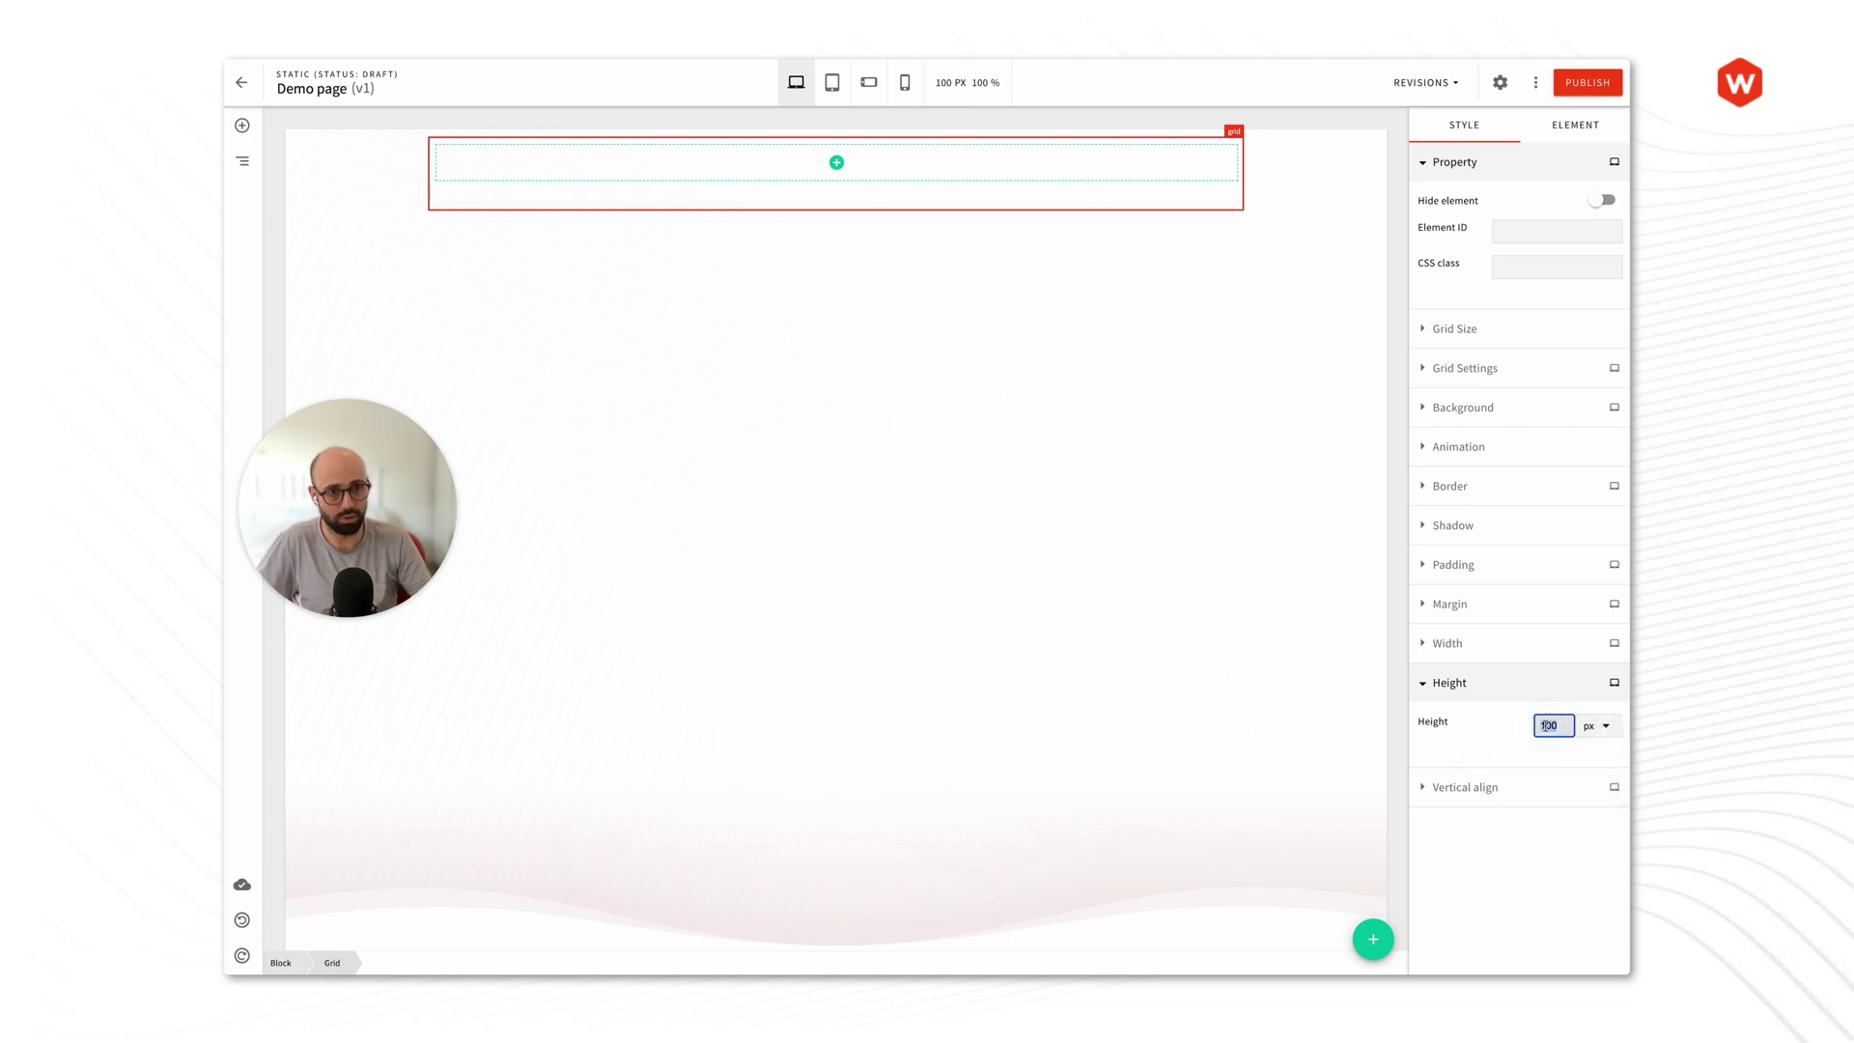
{"action": "type", "text": "500"}
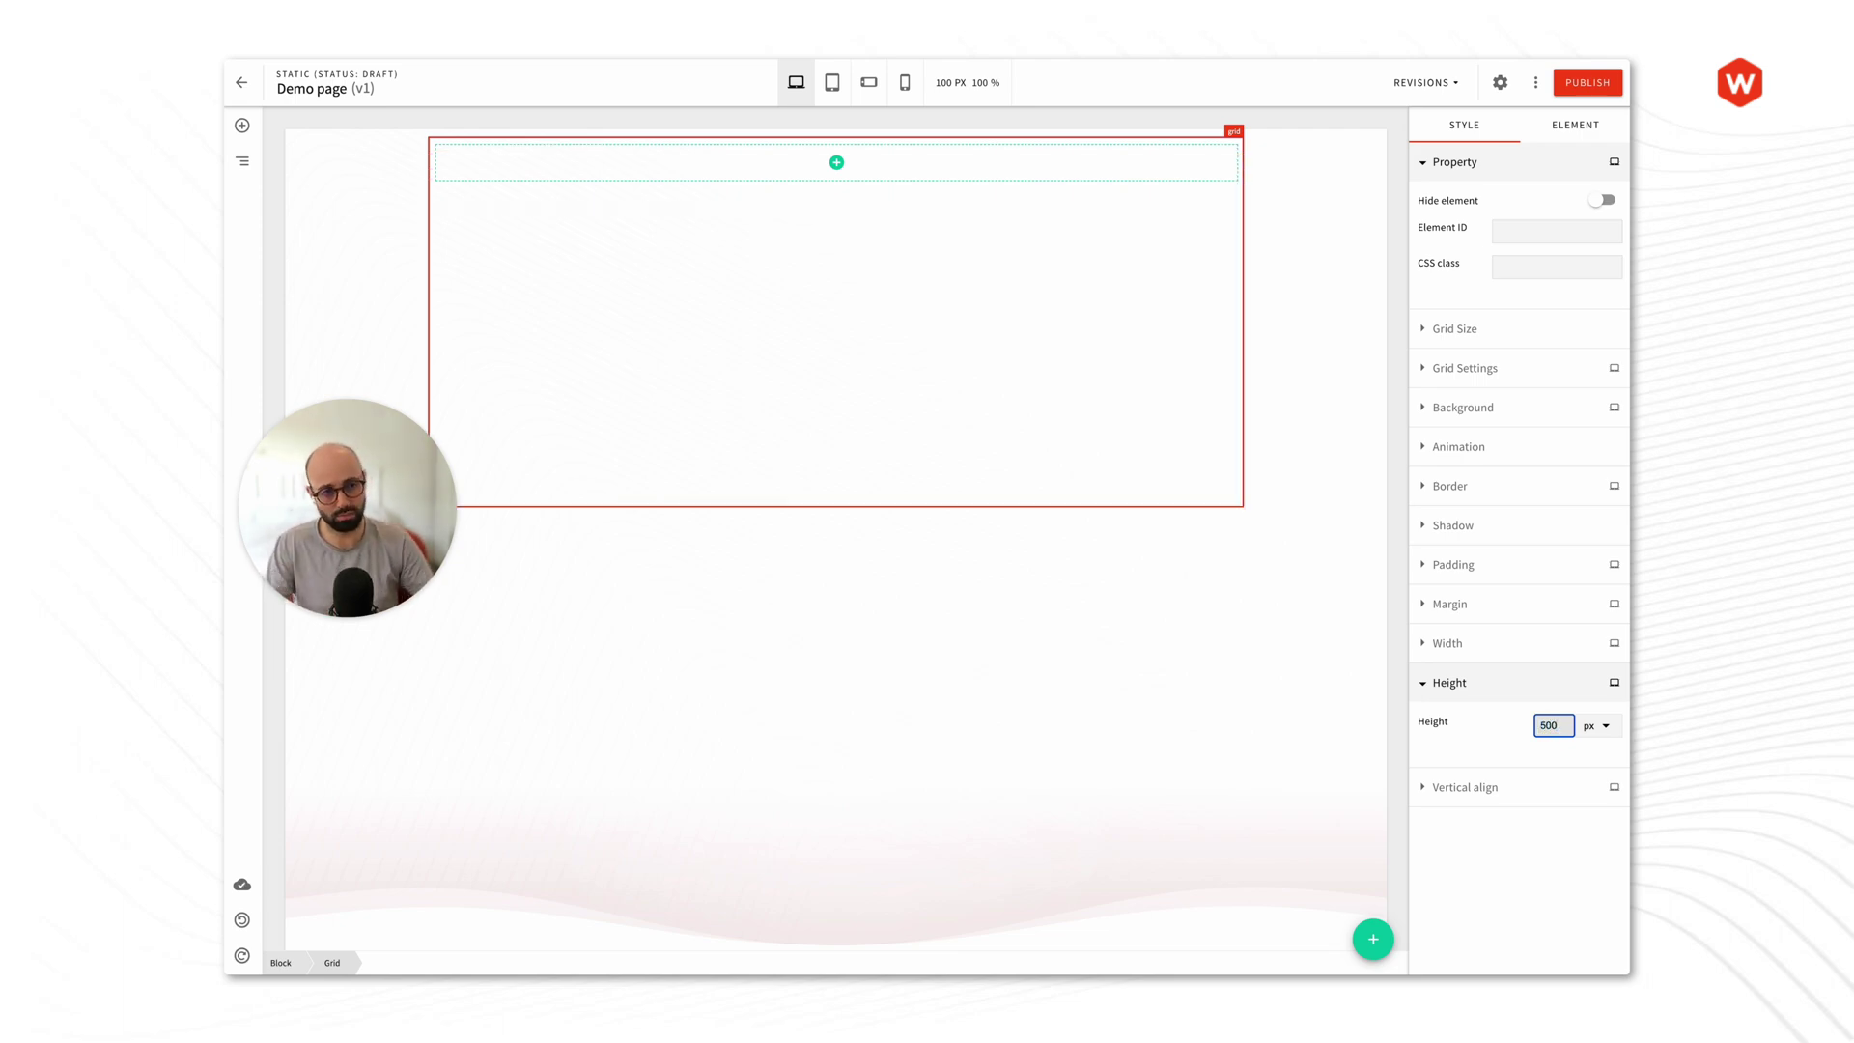
{"action": "left_click", "coordinate": [1395, 726]}
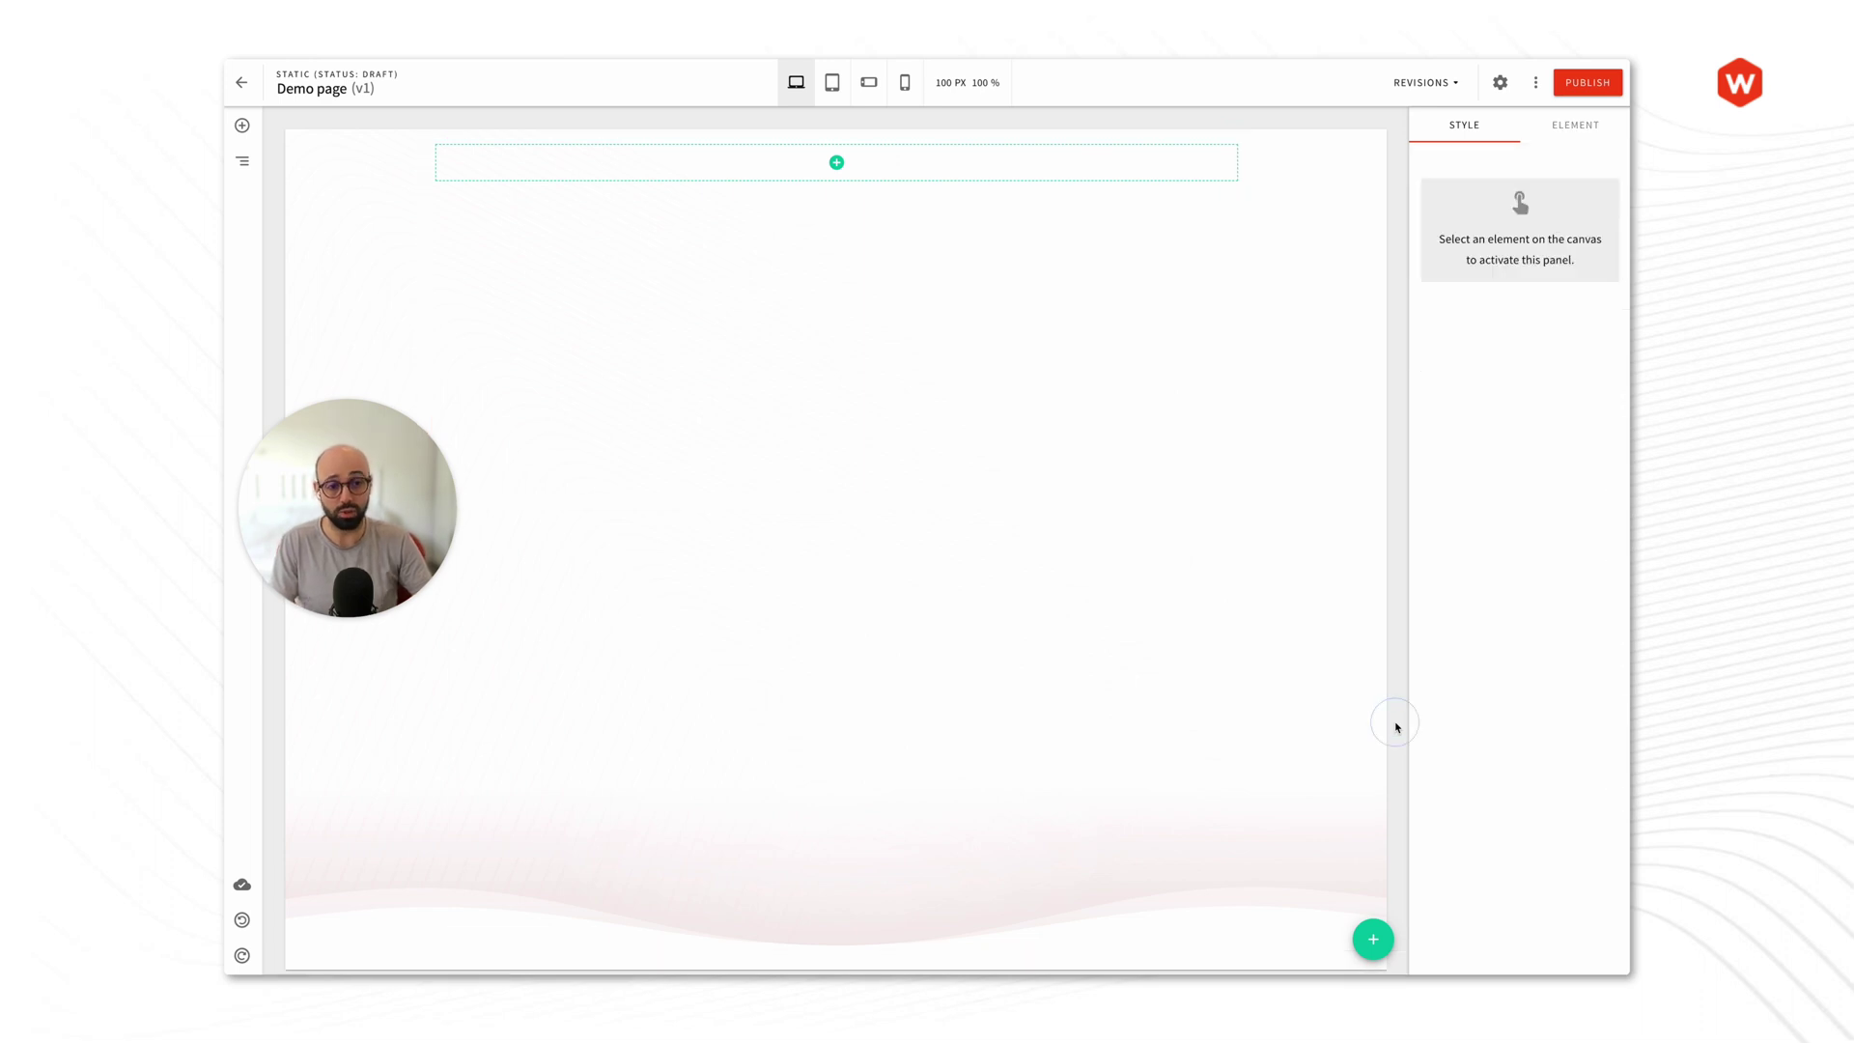
Step: Align the block's grid to vertical center, checking the Figma hero design for spacing
{"action": "left_click", "coordinate": [1244, 524]}
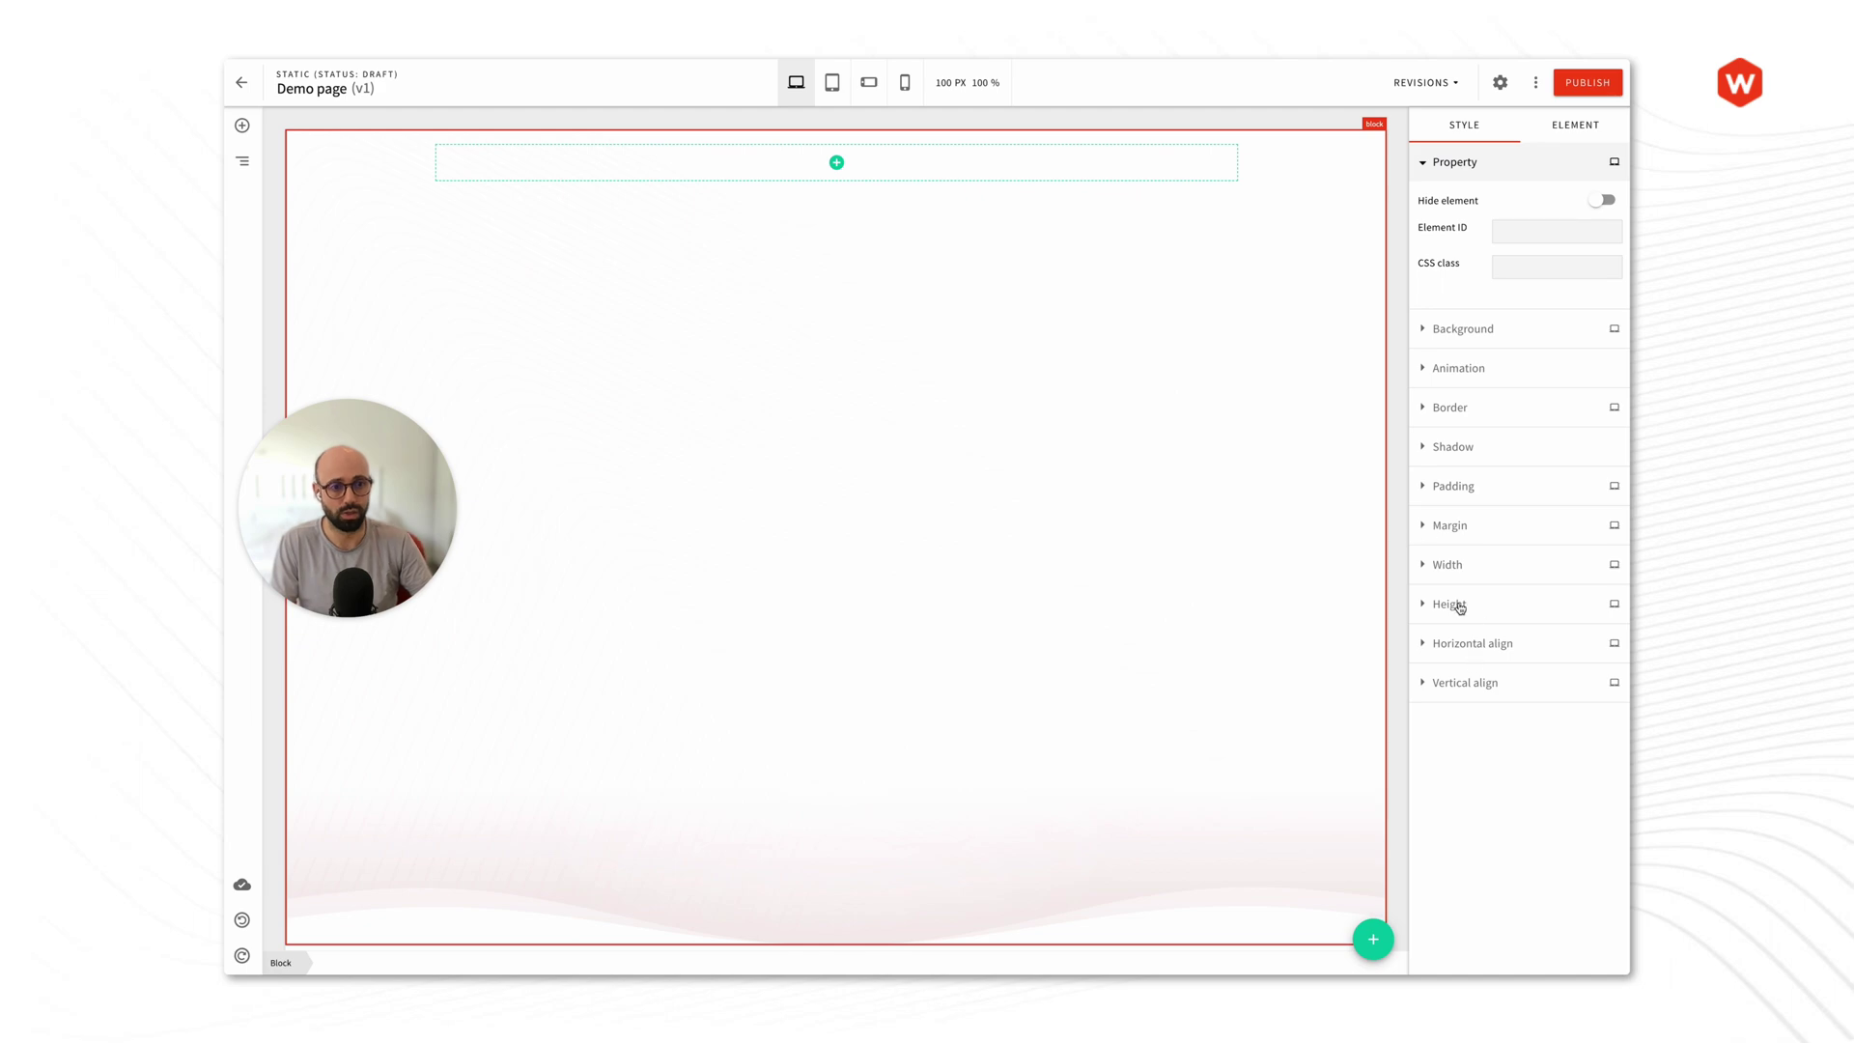
{"action": "left_click", "coordinate": [1050, 196]}
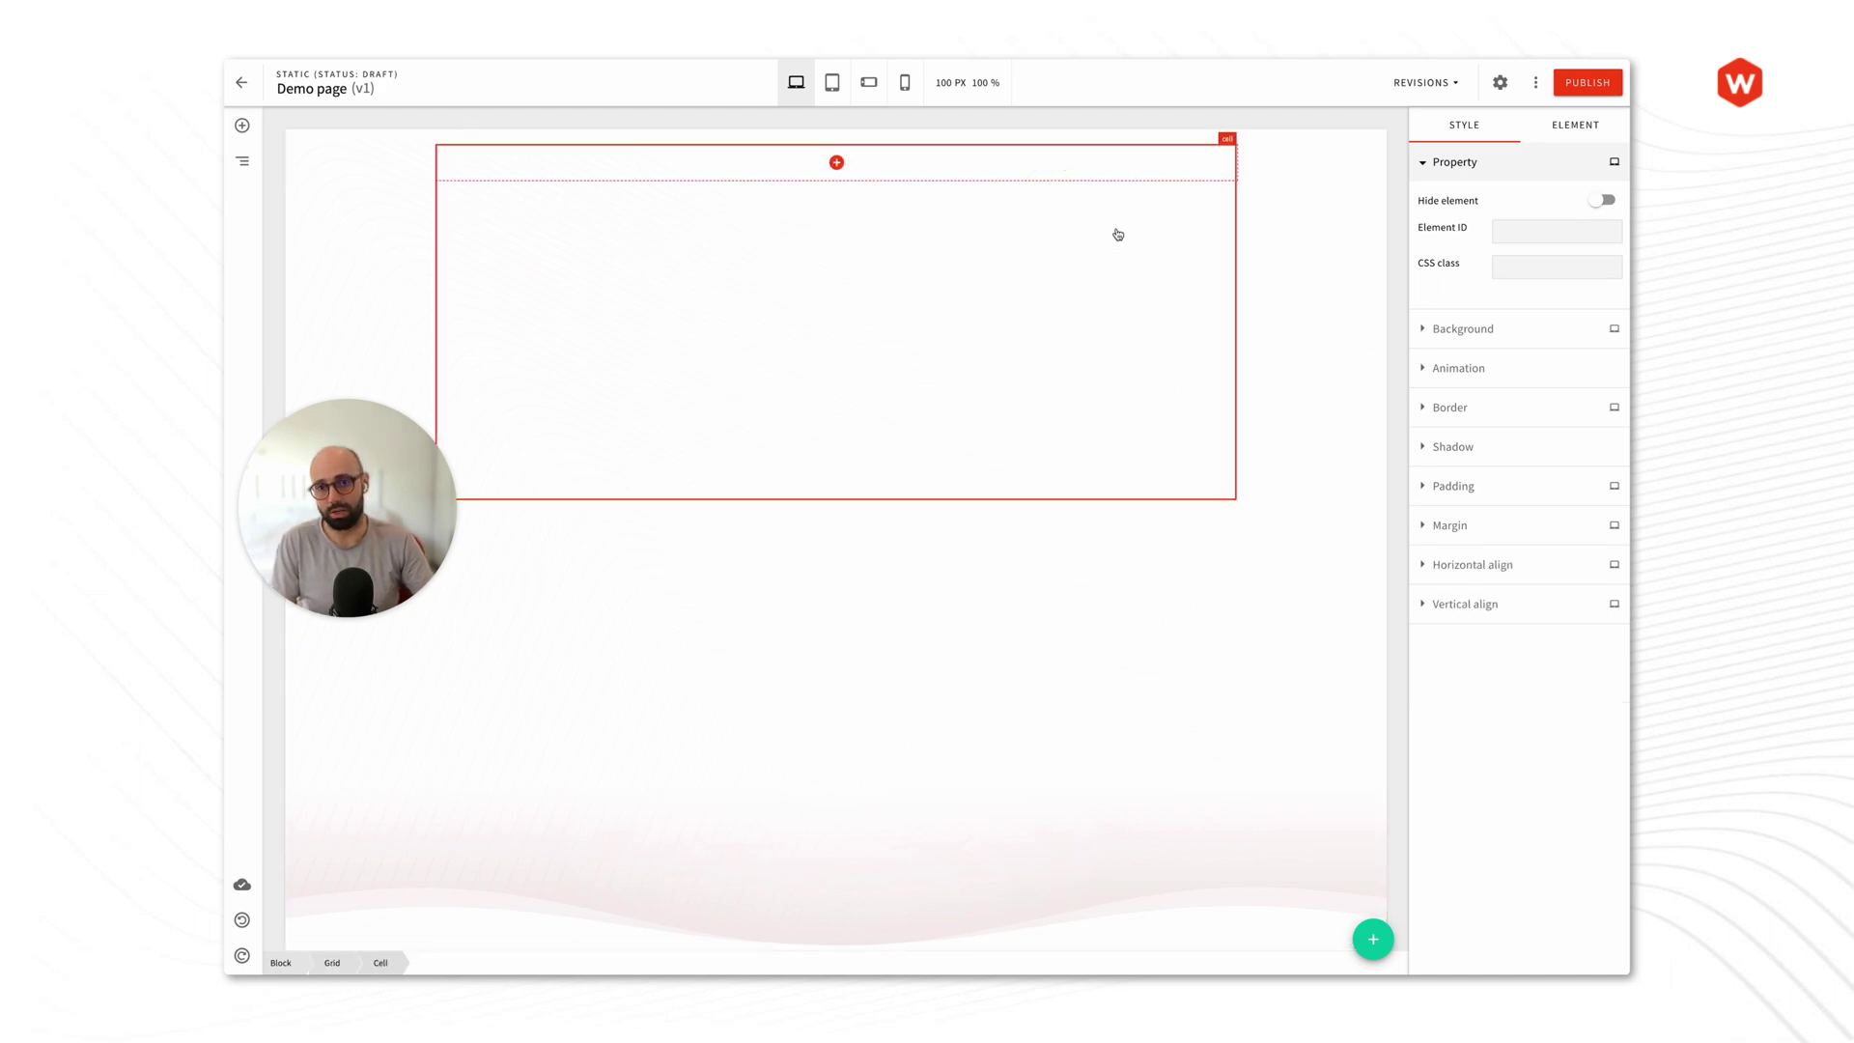
{"action": "key", "text": "ctrl+Tab"}
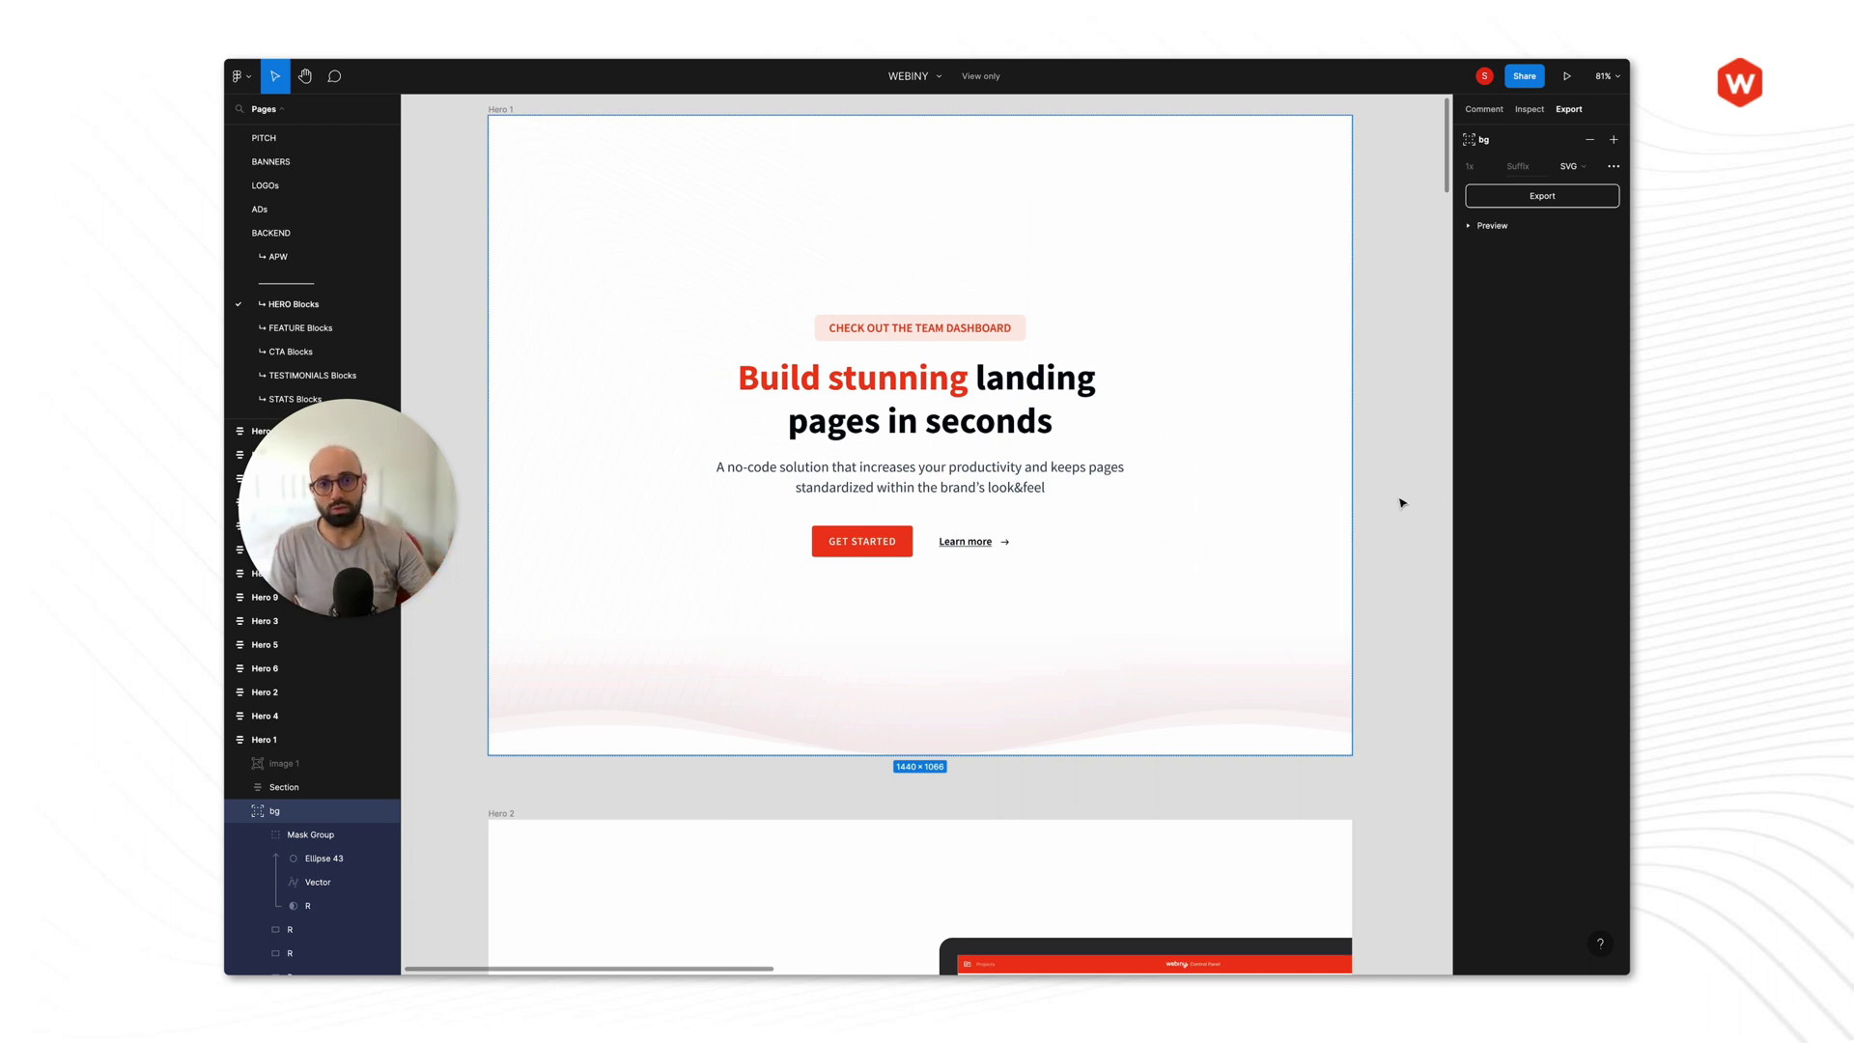
{"action": "key", "text": "ctrl+Tab"}
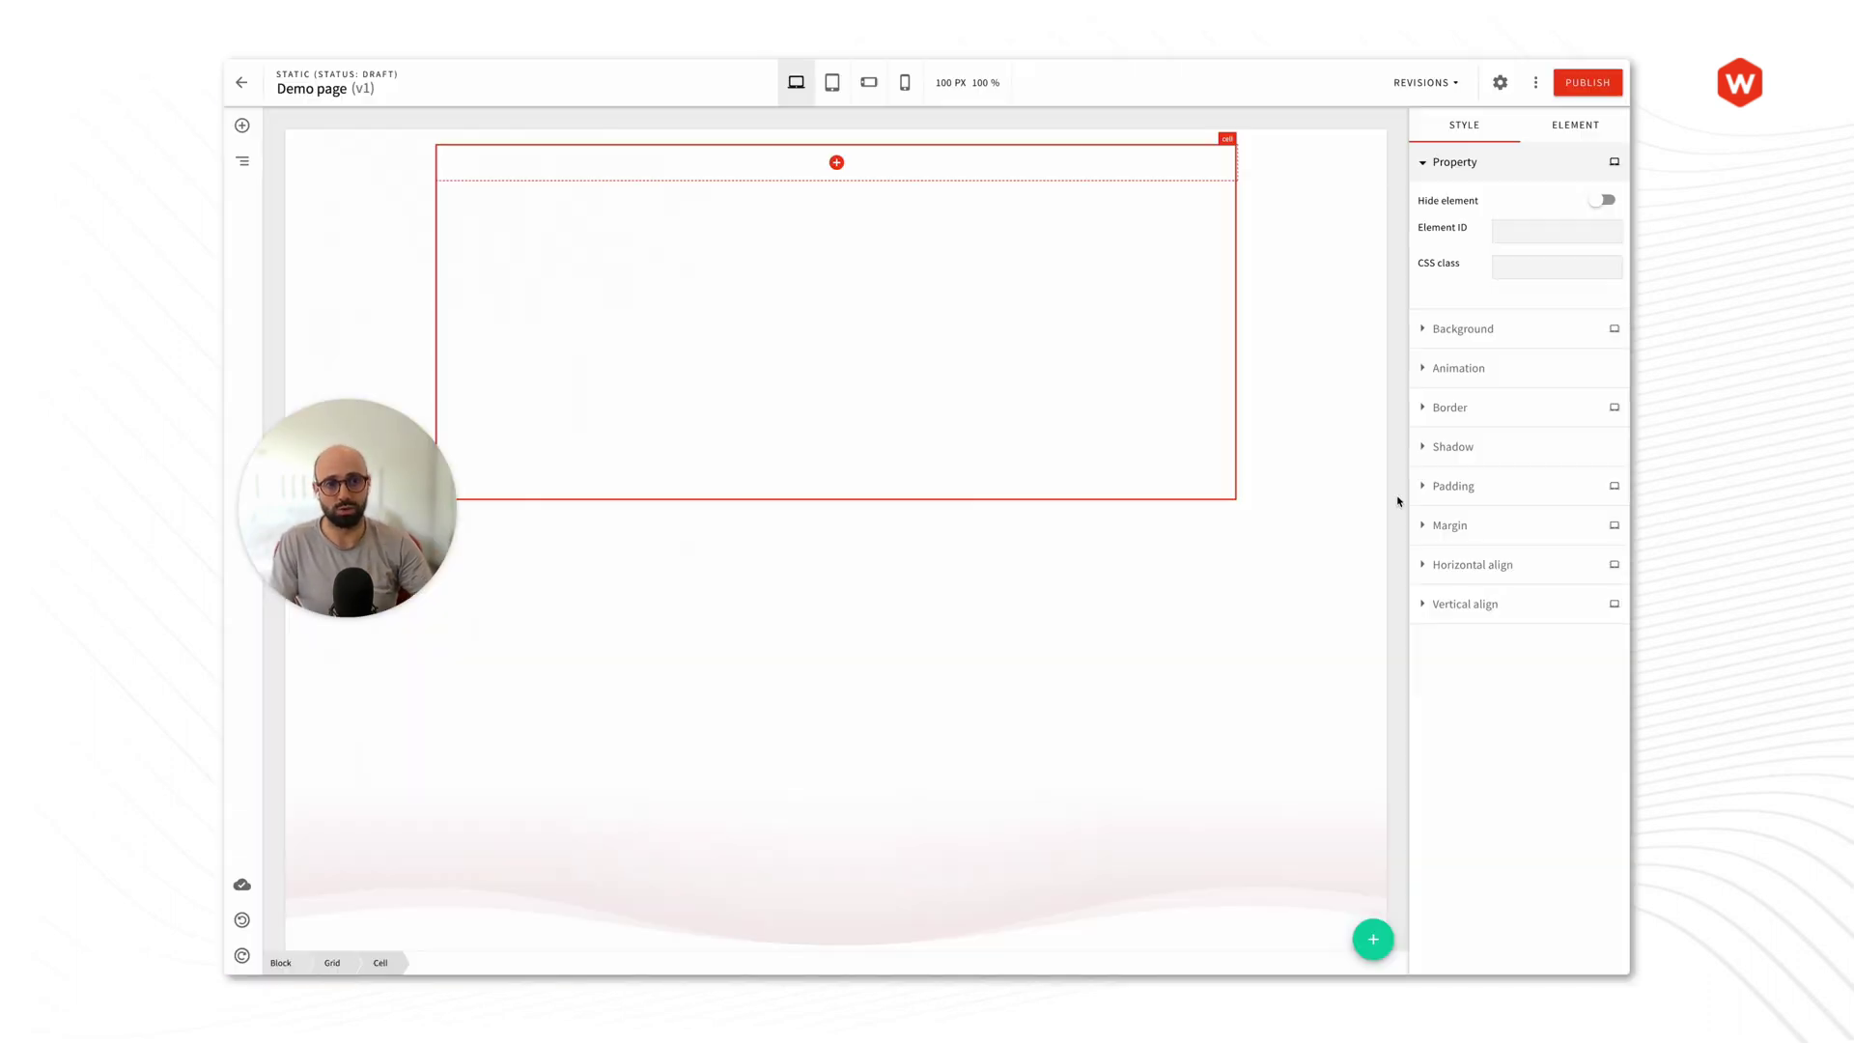
{"action": "left_click", "coordinate": [1350, 413]}
{"action": "left_click", "coordinate": [1467, 684]}
{"action": "left_click", "coordinate": [1470, 731]}
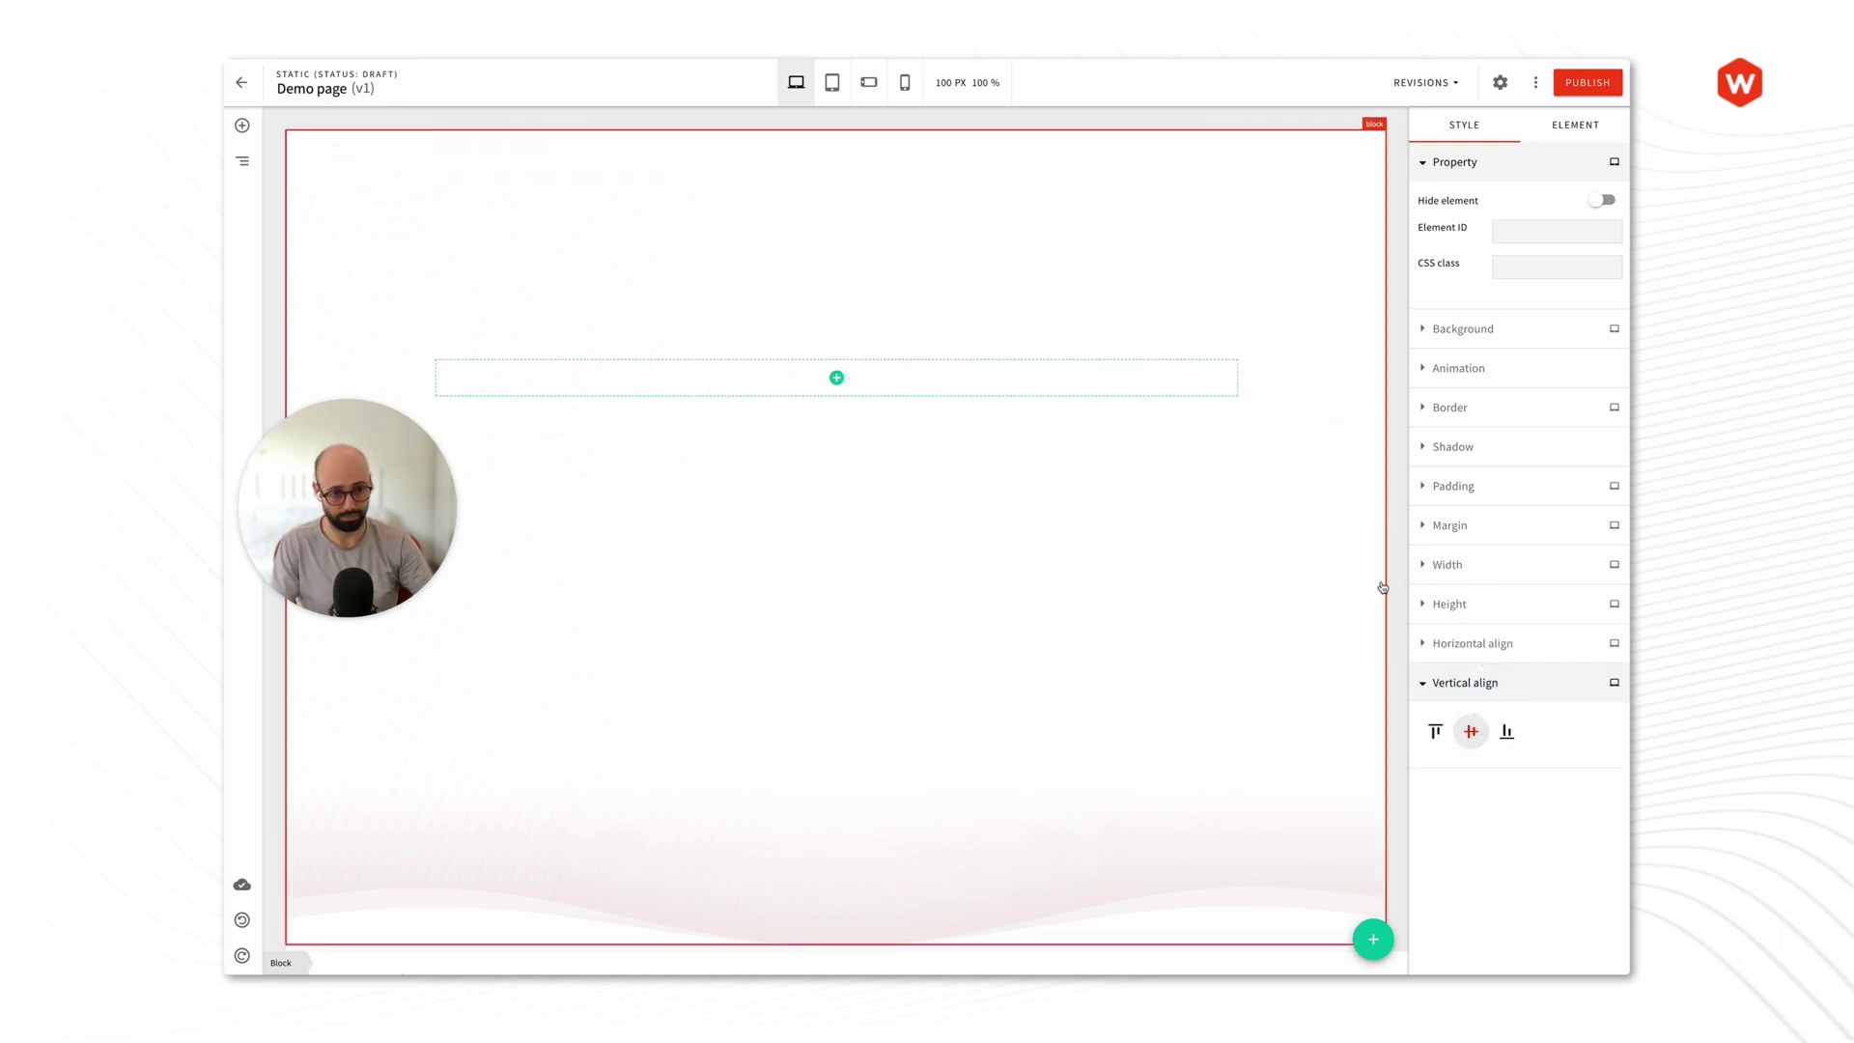
{"action": "left_click", "coordinate": [1209, 429]}
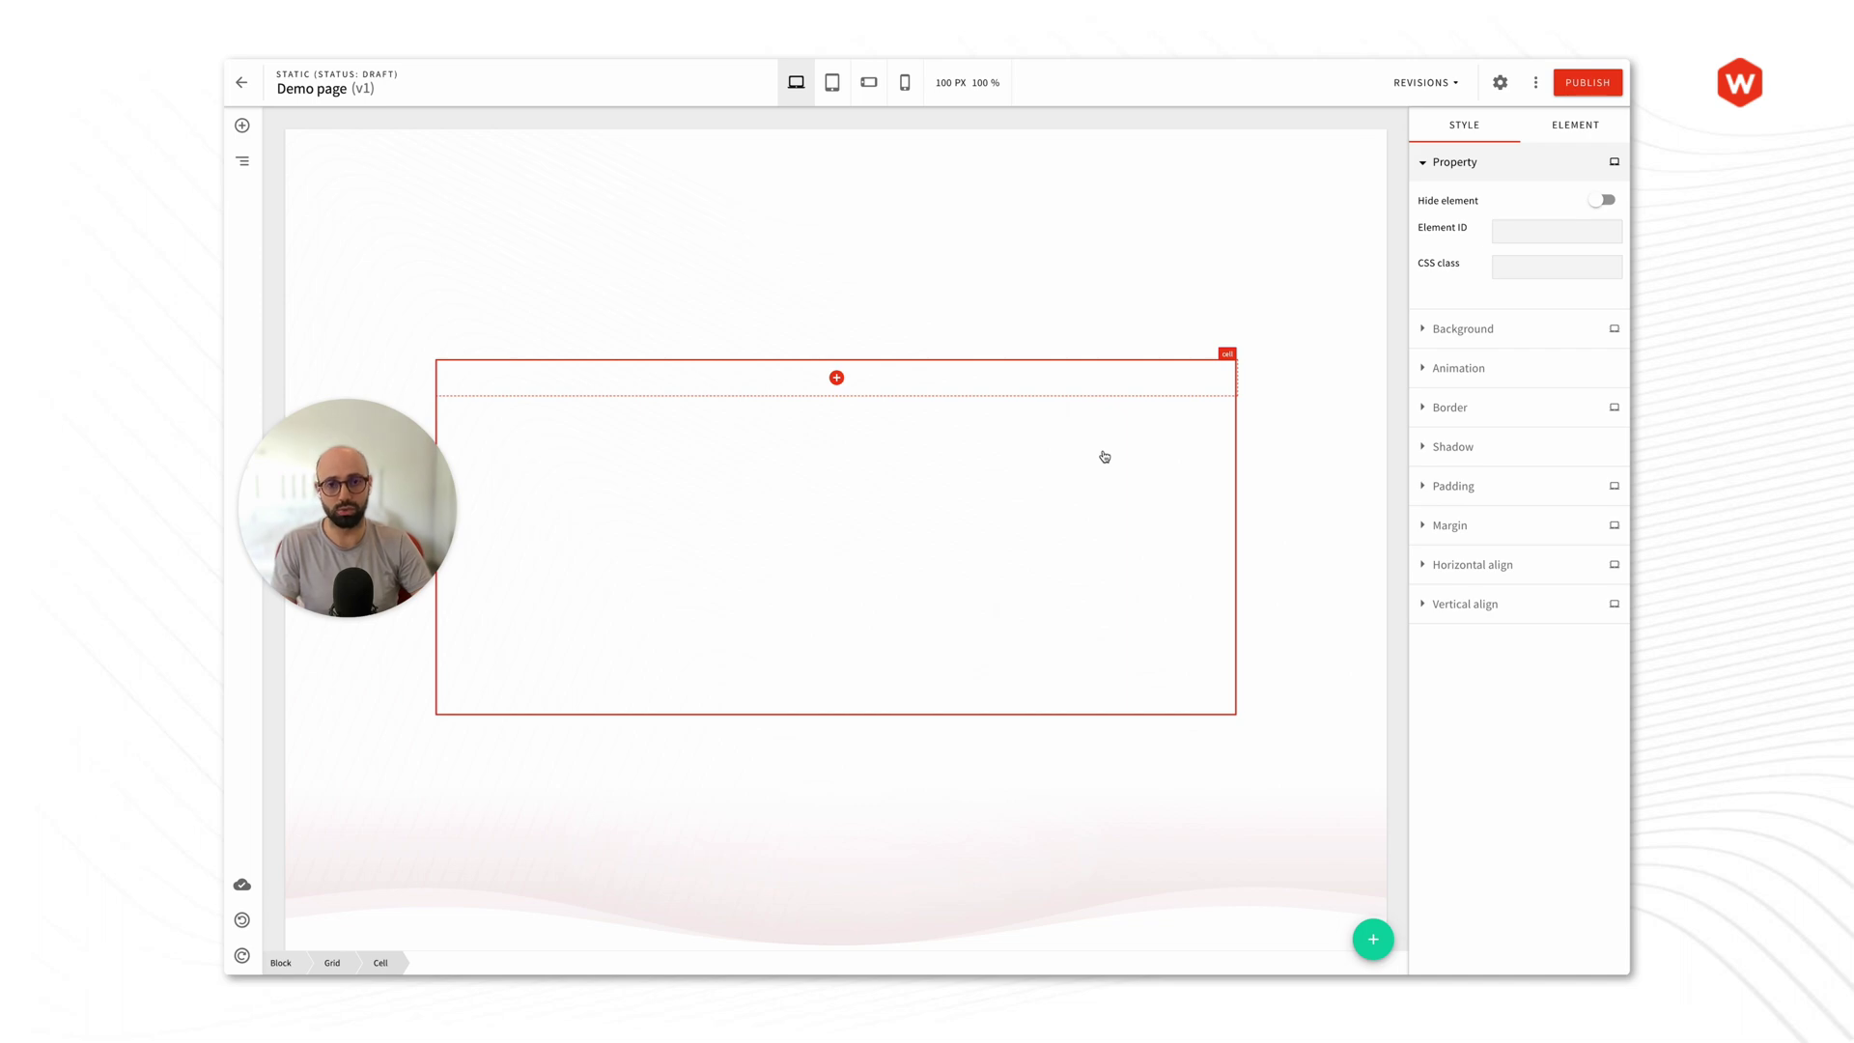
{"action": "key", "text": "super+Tab"}
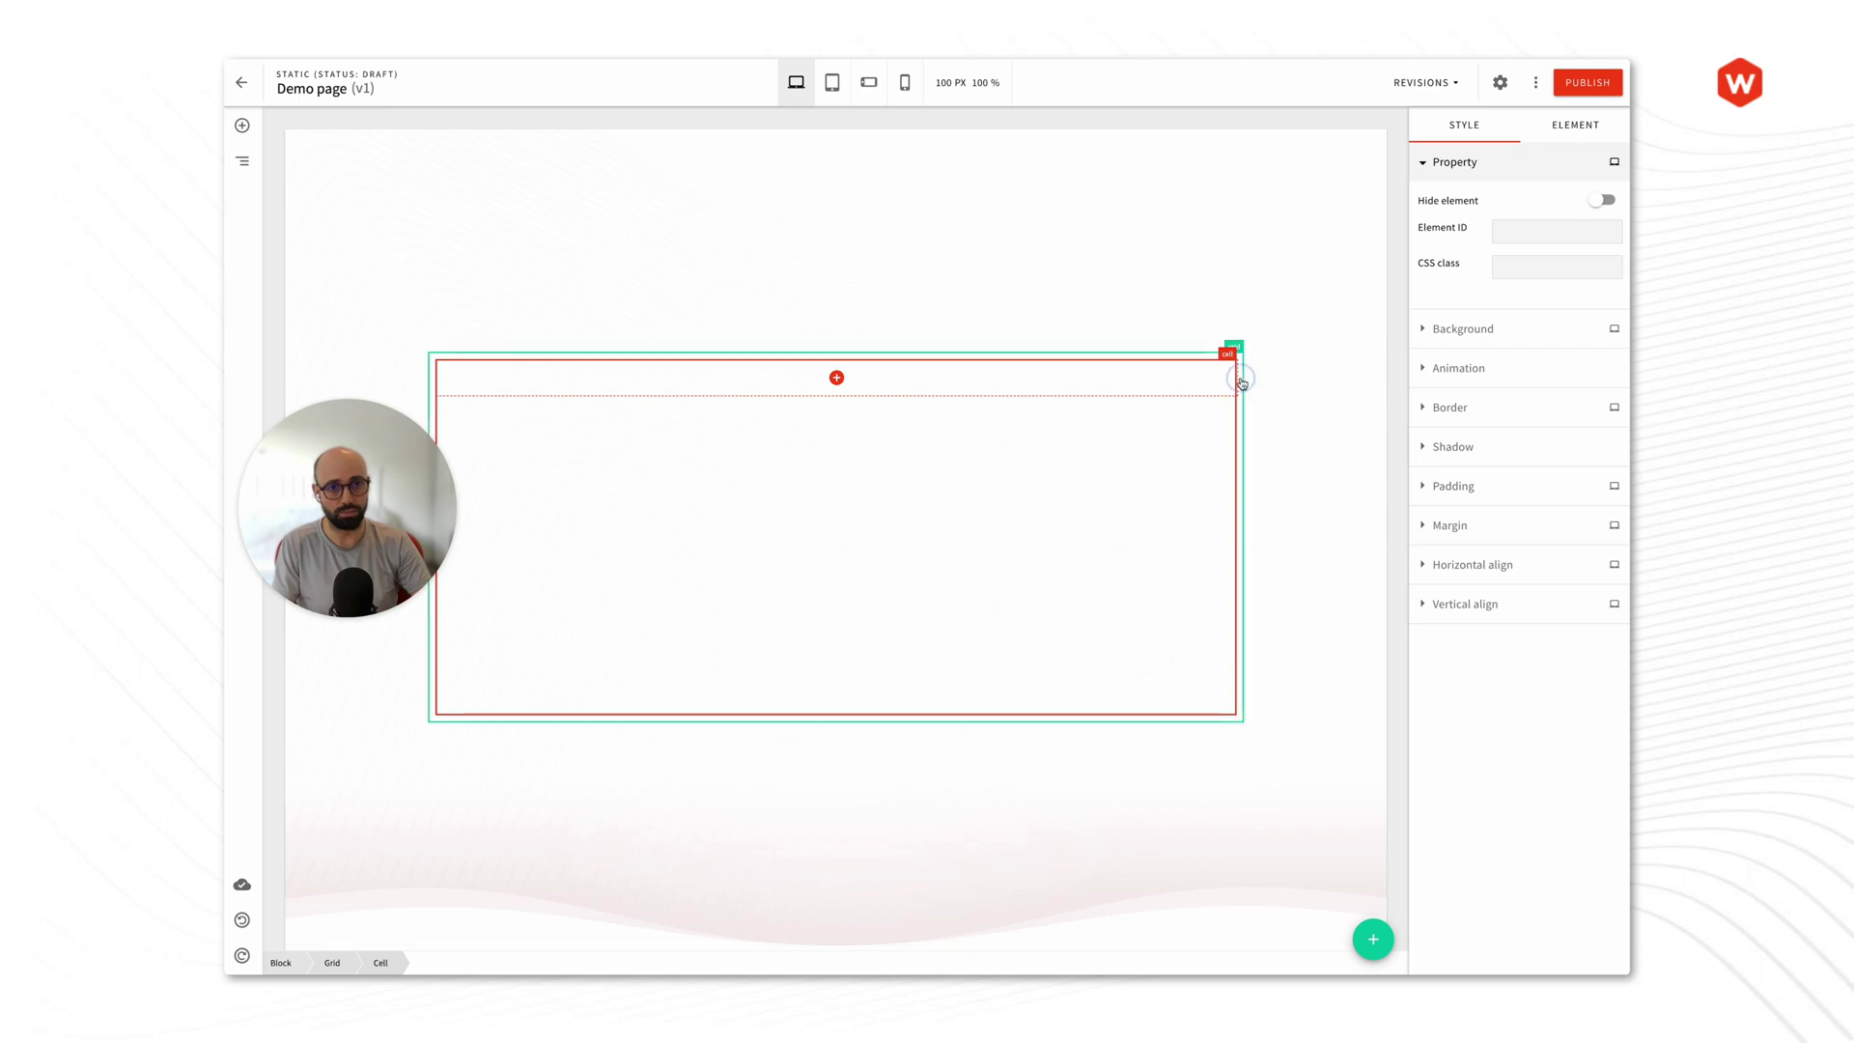
Step: Raise the grid's row count from 1 to 4 in Grid Size
{"action": "left_click", "coordinate": [1242, 377]}
{"action": "left_click", "coordinate": [1467, 174]}
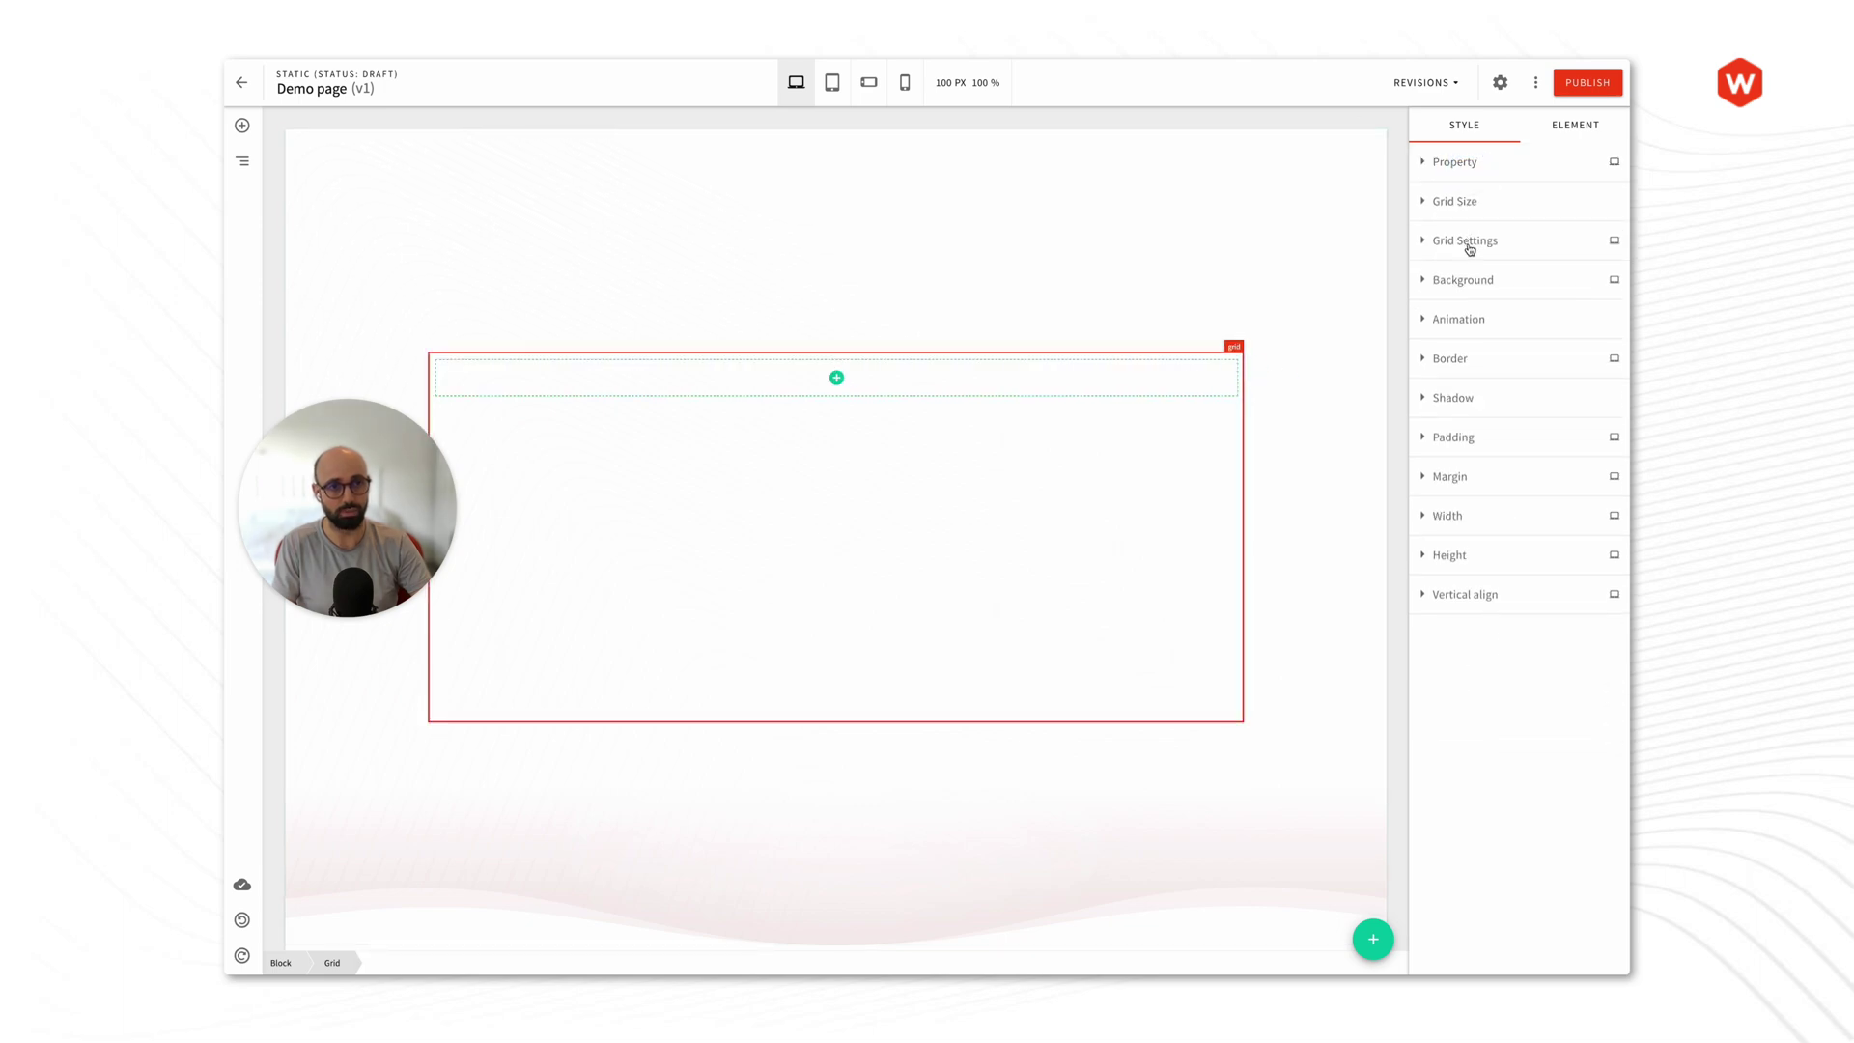
{"action": "left_click", "coordinate": [1461, 202]}
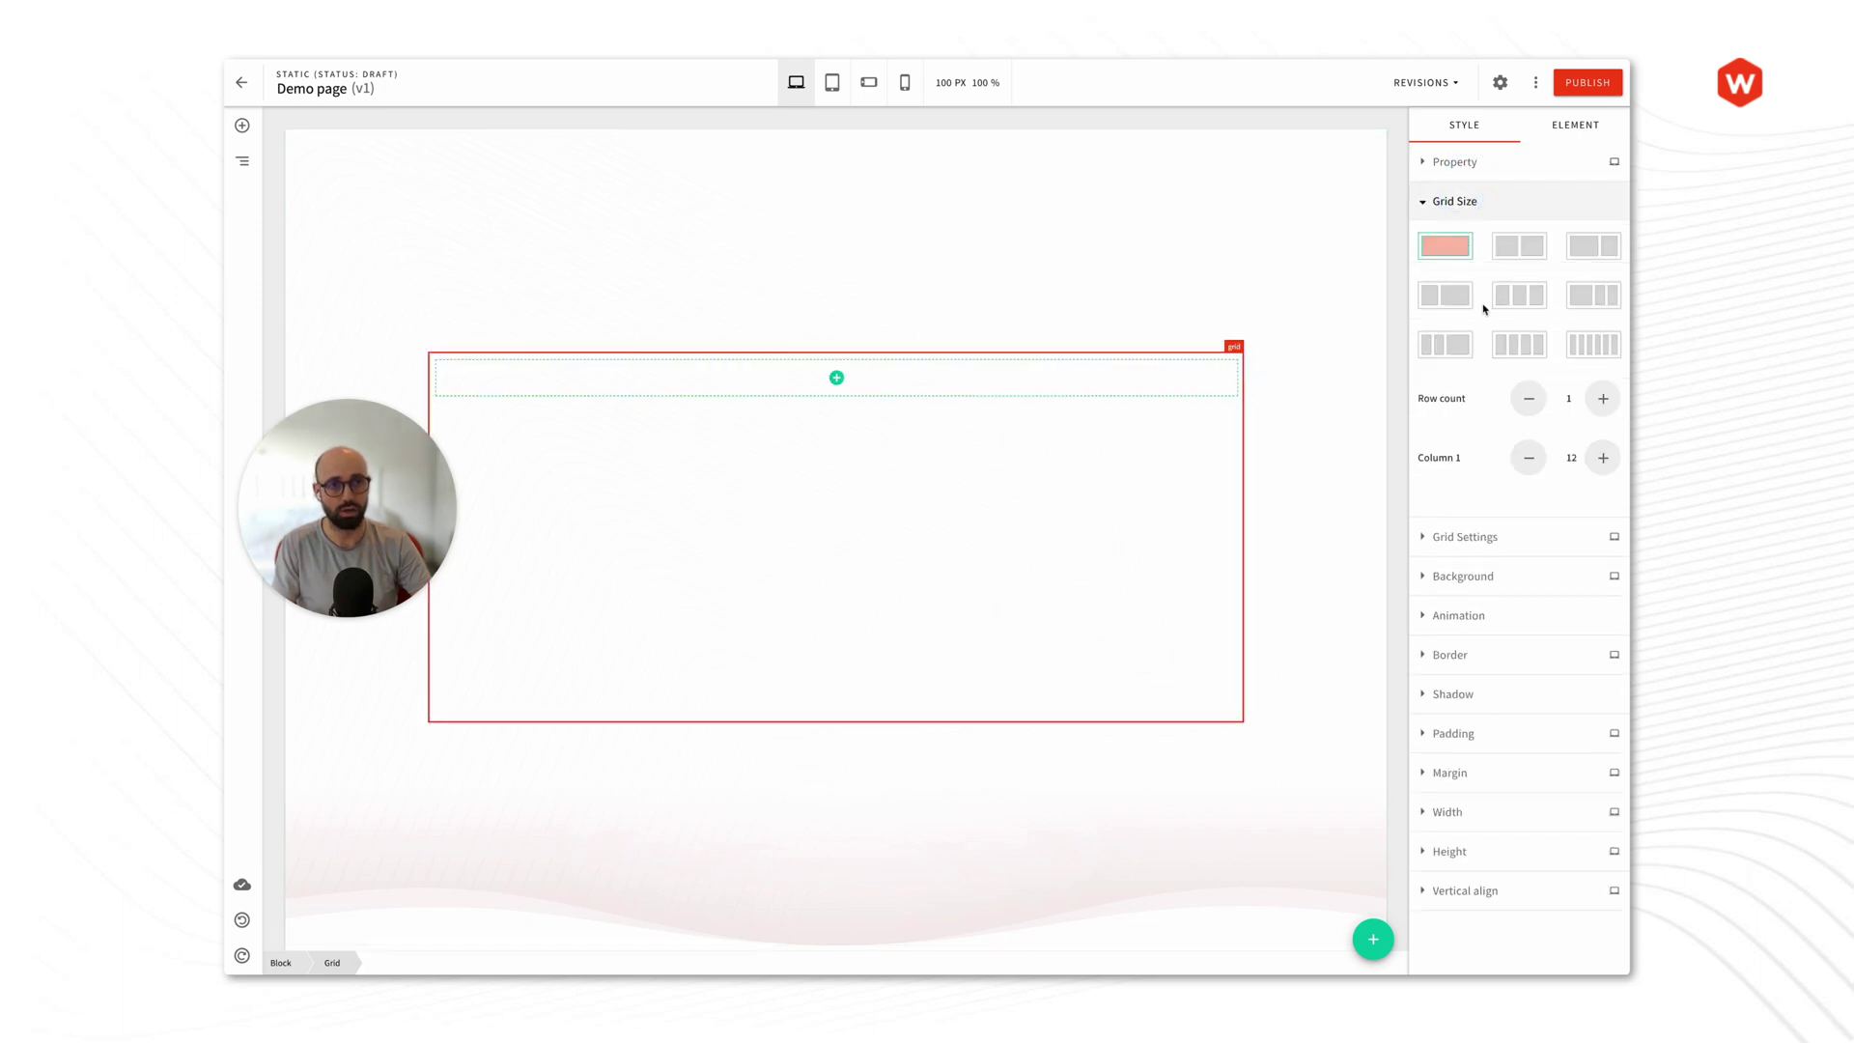
{"action": "left_click", "coordinate": [1599, 400]}
{"action": "left_click", "coordinate": [1600, 401]}
{"action": "left_click", "coordinate": [1599, 400]}
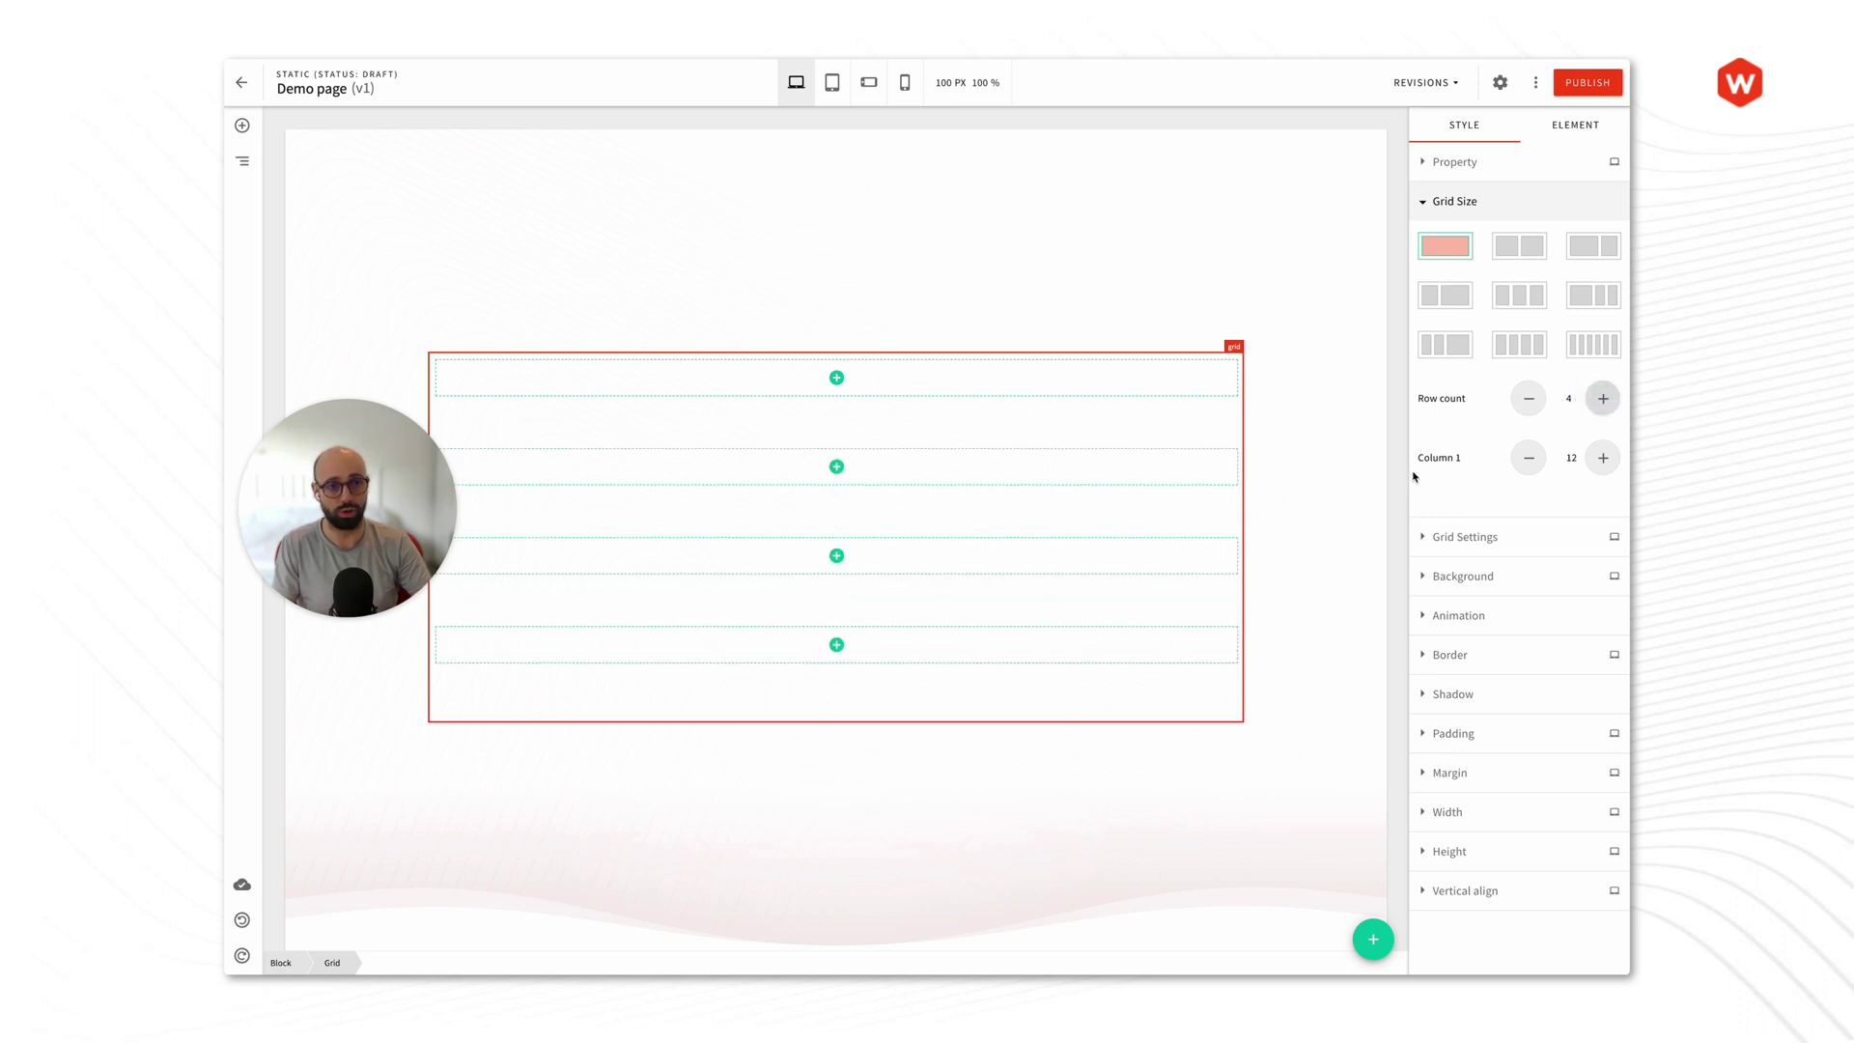
{"action": "left_click", "coordinate": [1451, 203]}
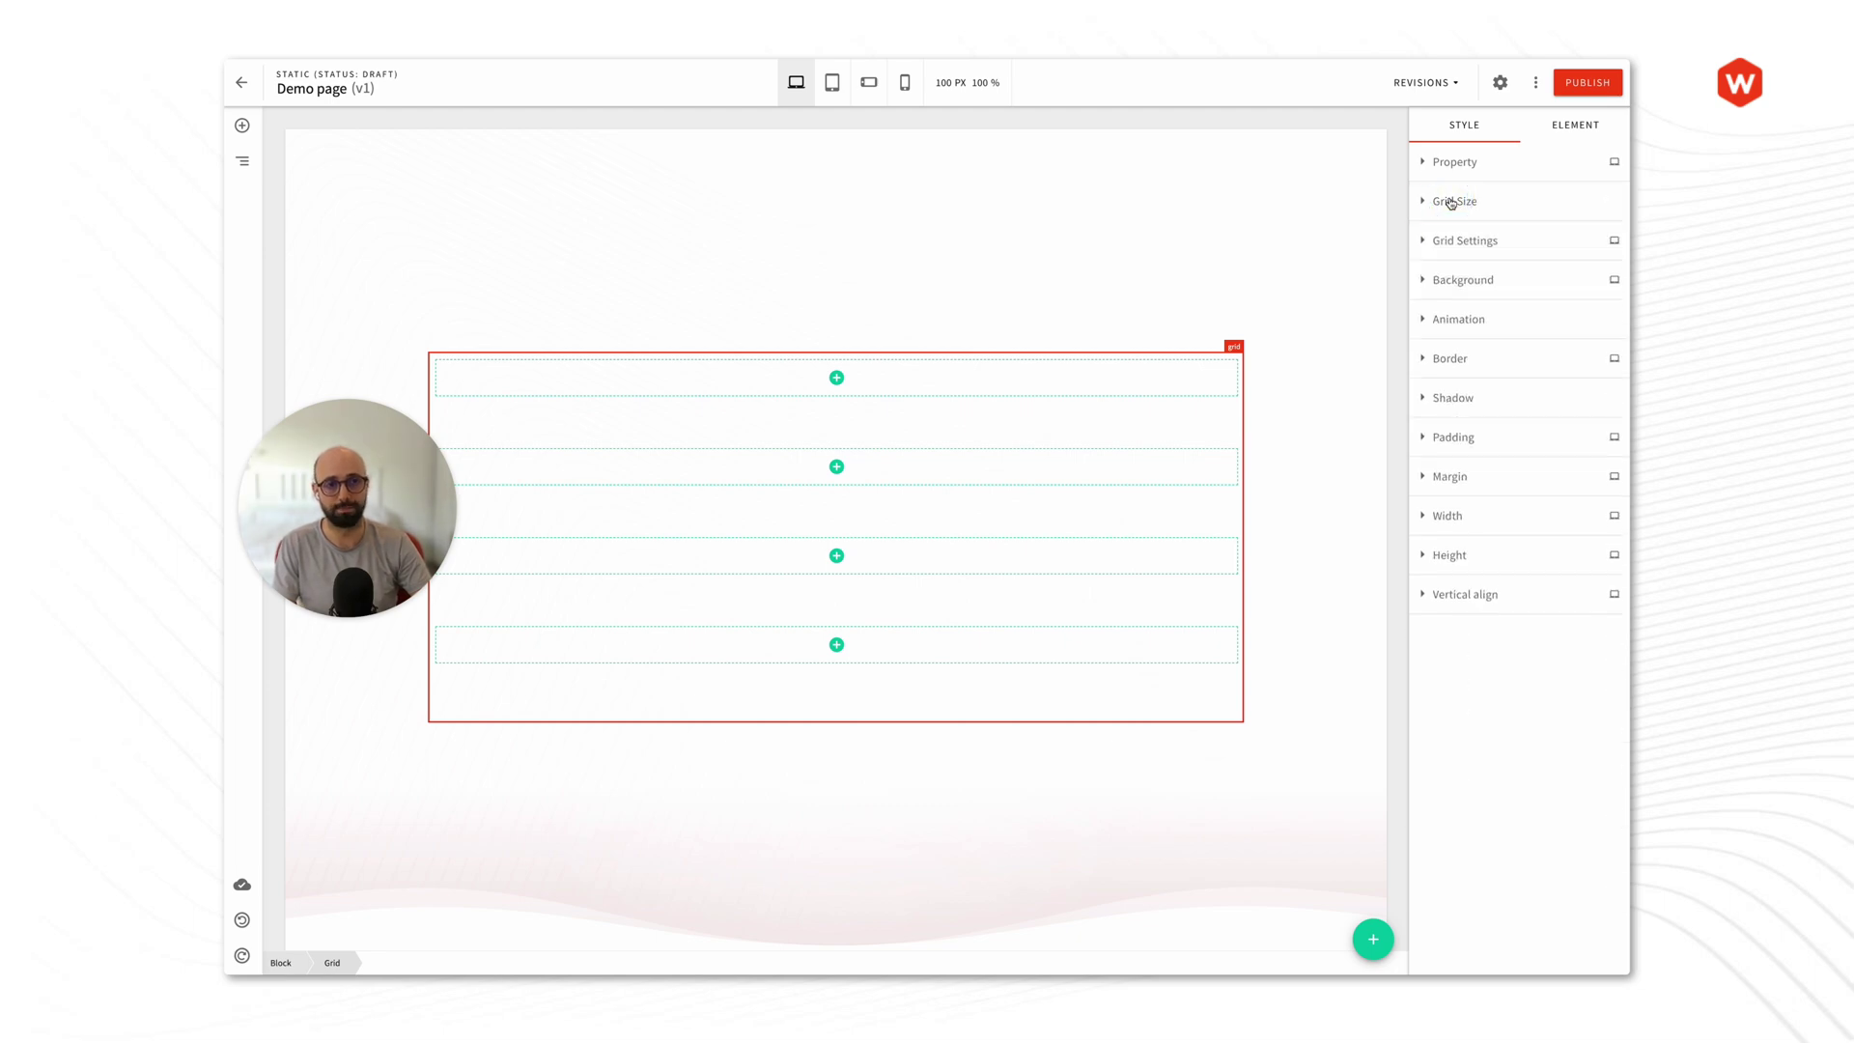
{"action": "left_click", "coordinate": [1391, 331]}
Step: Insert a Heading in the first row and paste 'Check out the team dashboard' as its text
{"action": "left_click", "coordinate": [876, 382]}
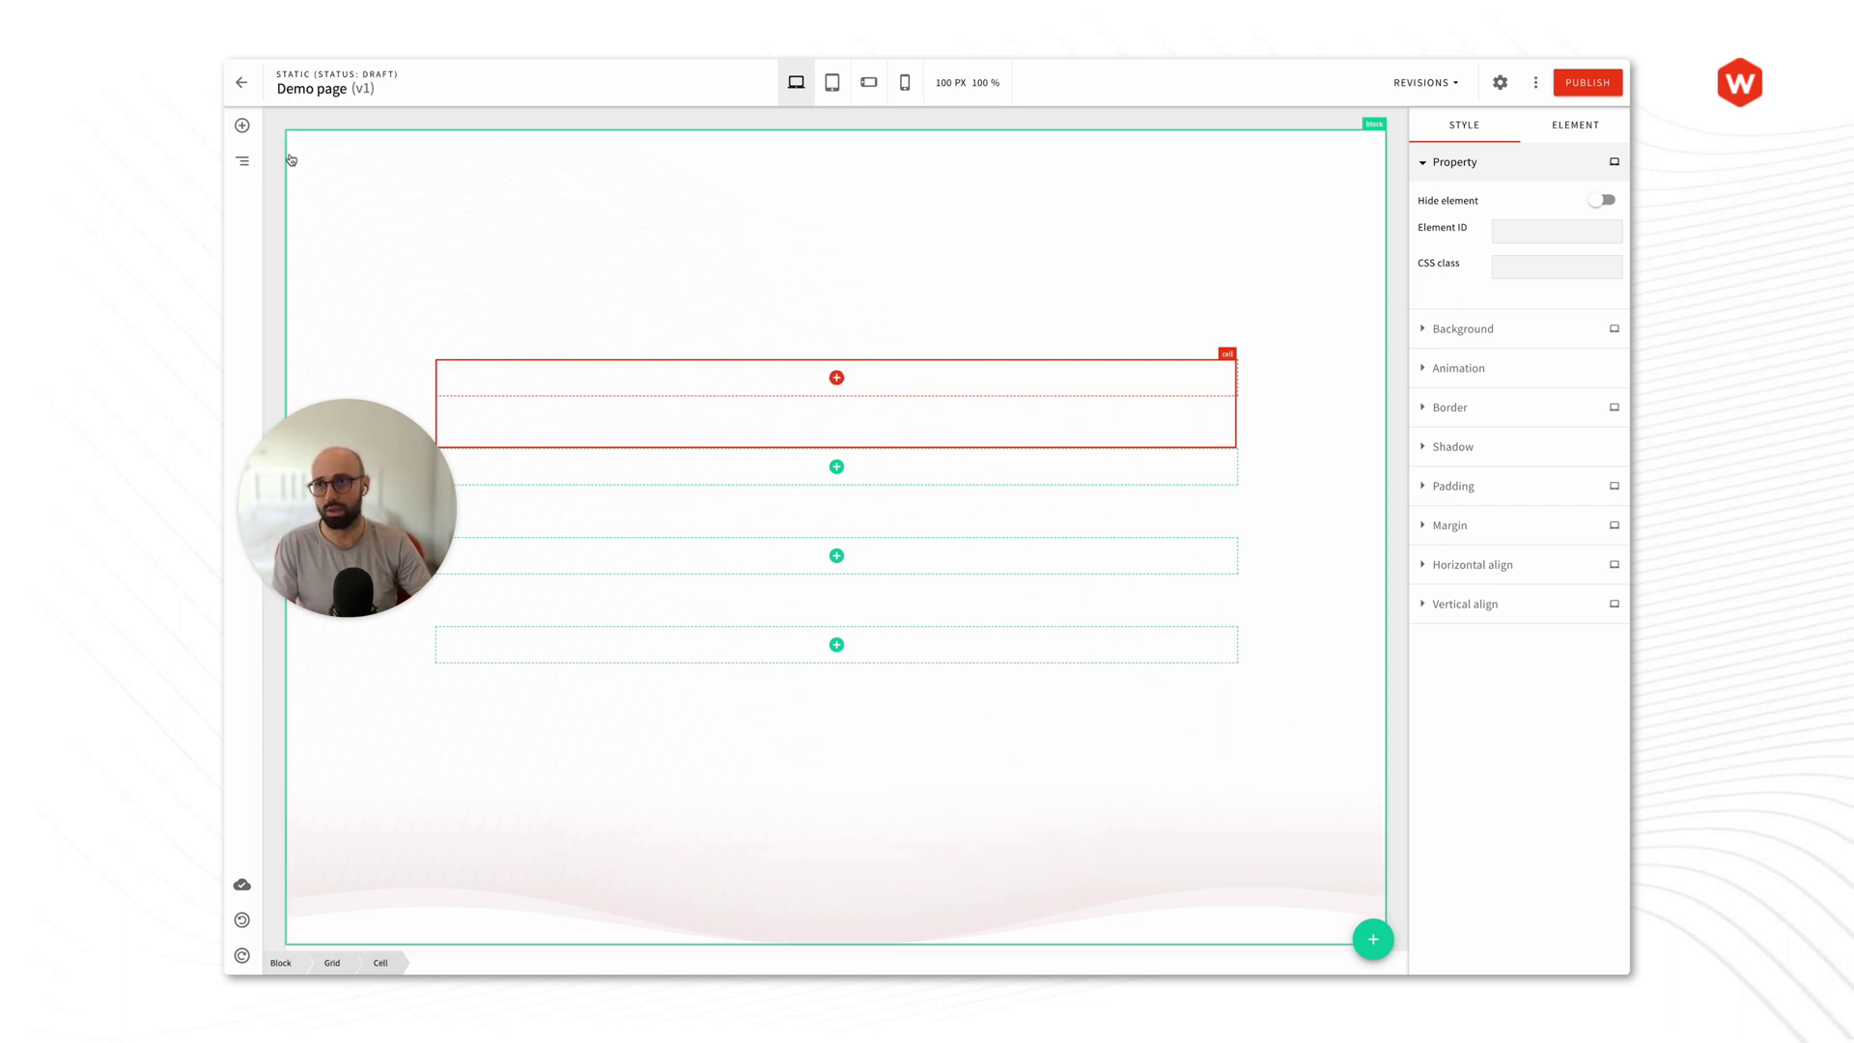
{"action": "left_click", "coordinate": [836, 377]}
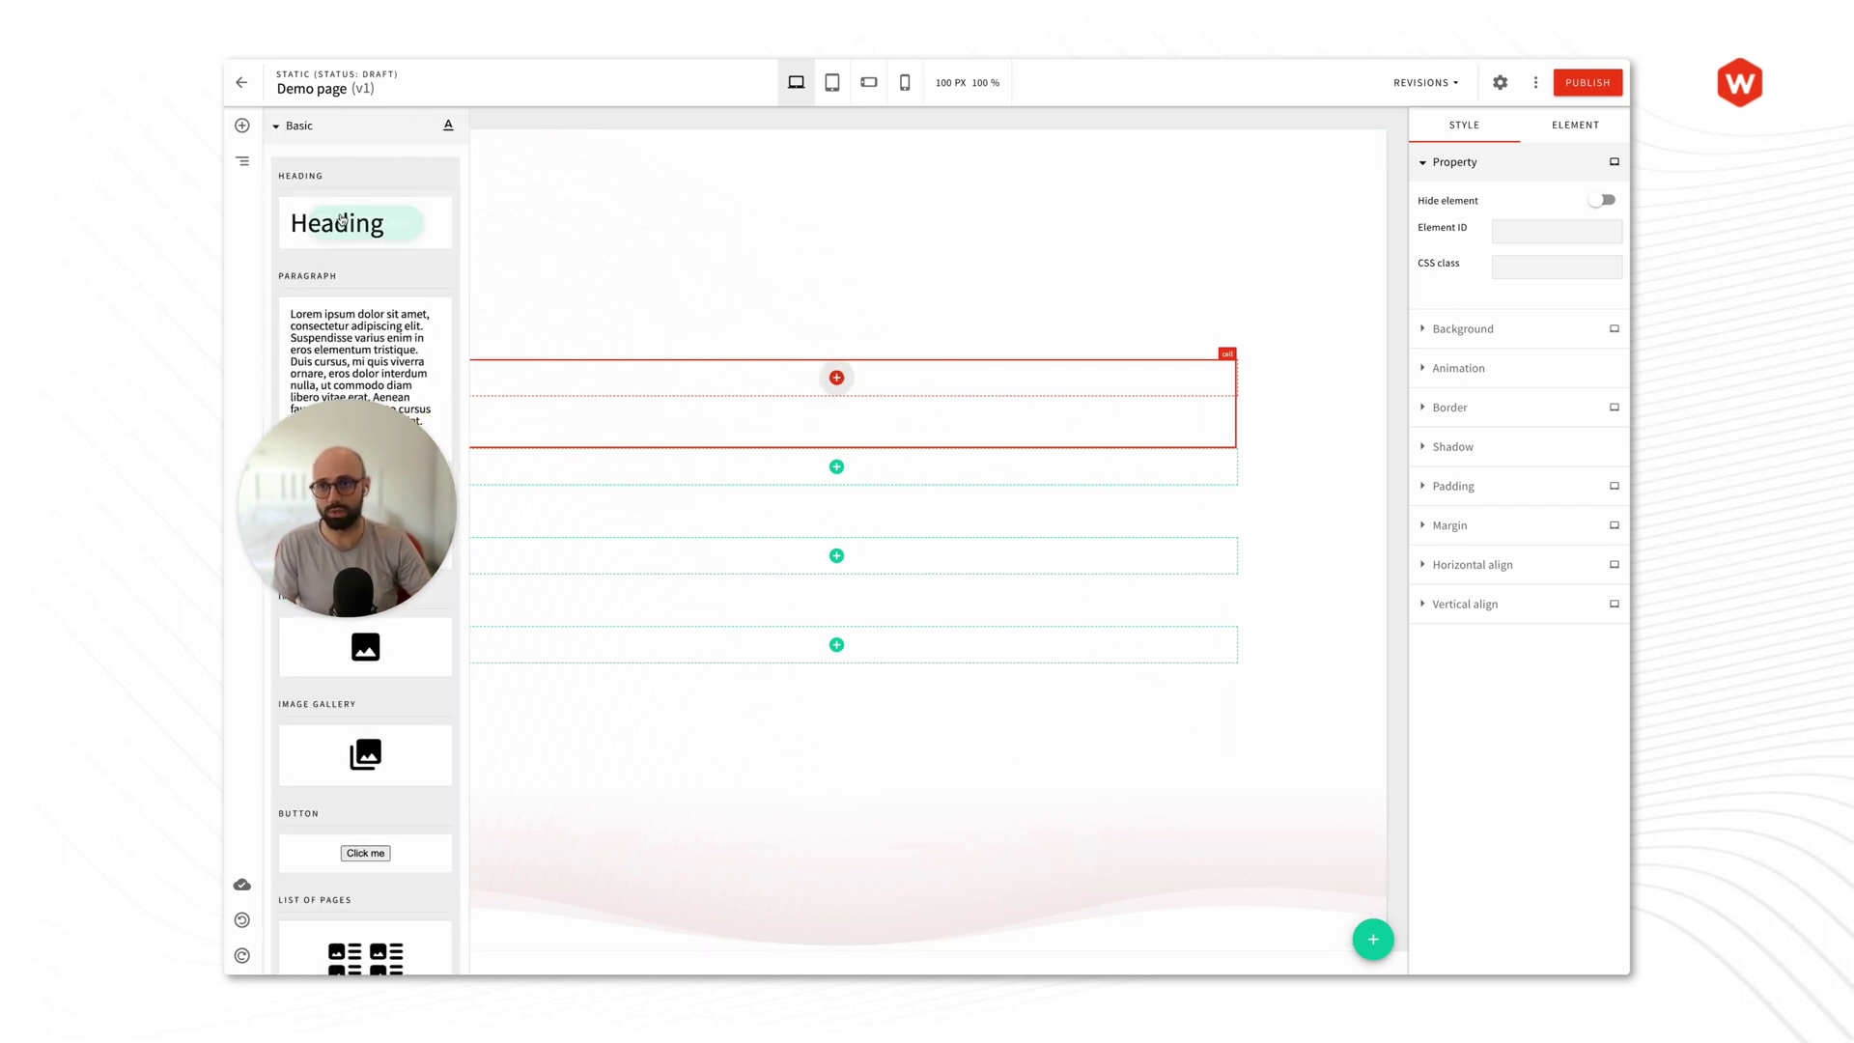
{"action": "left_click", "coordinate": [377, 232]}
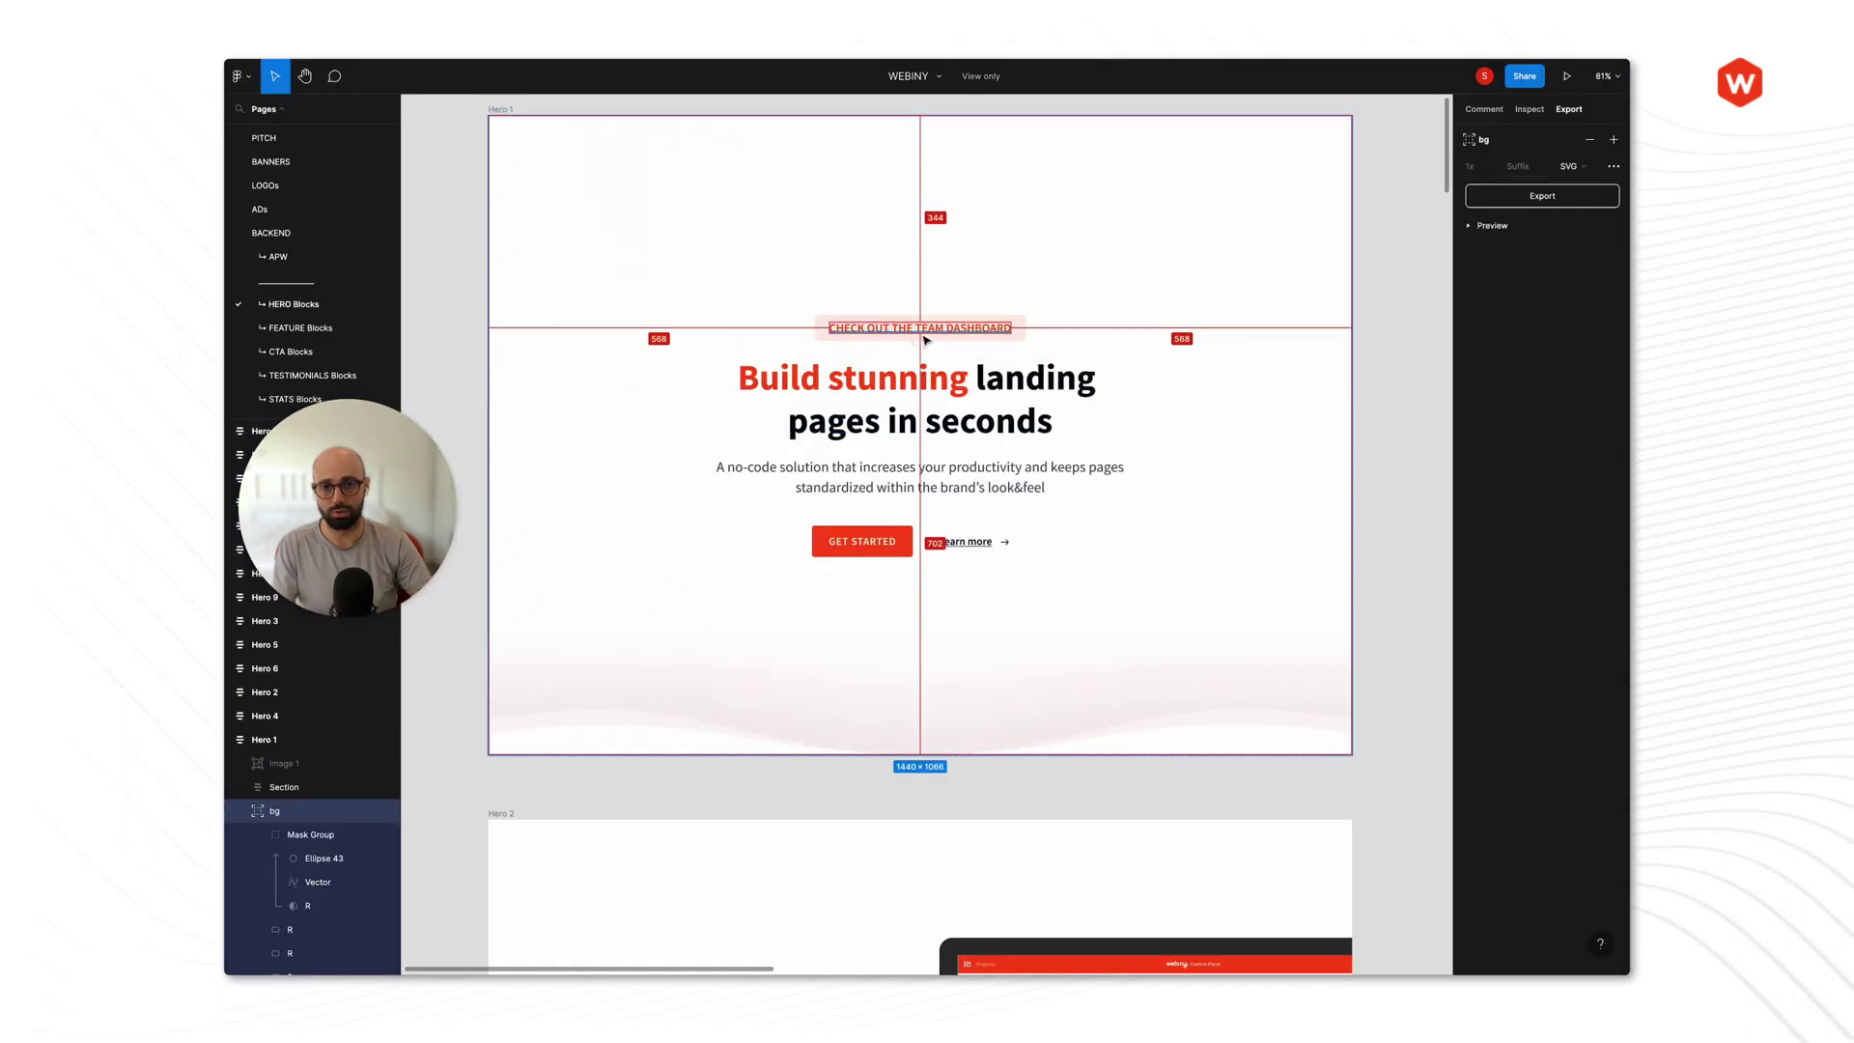
{"action": "left_click", "coordinate": [925, 333]}
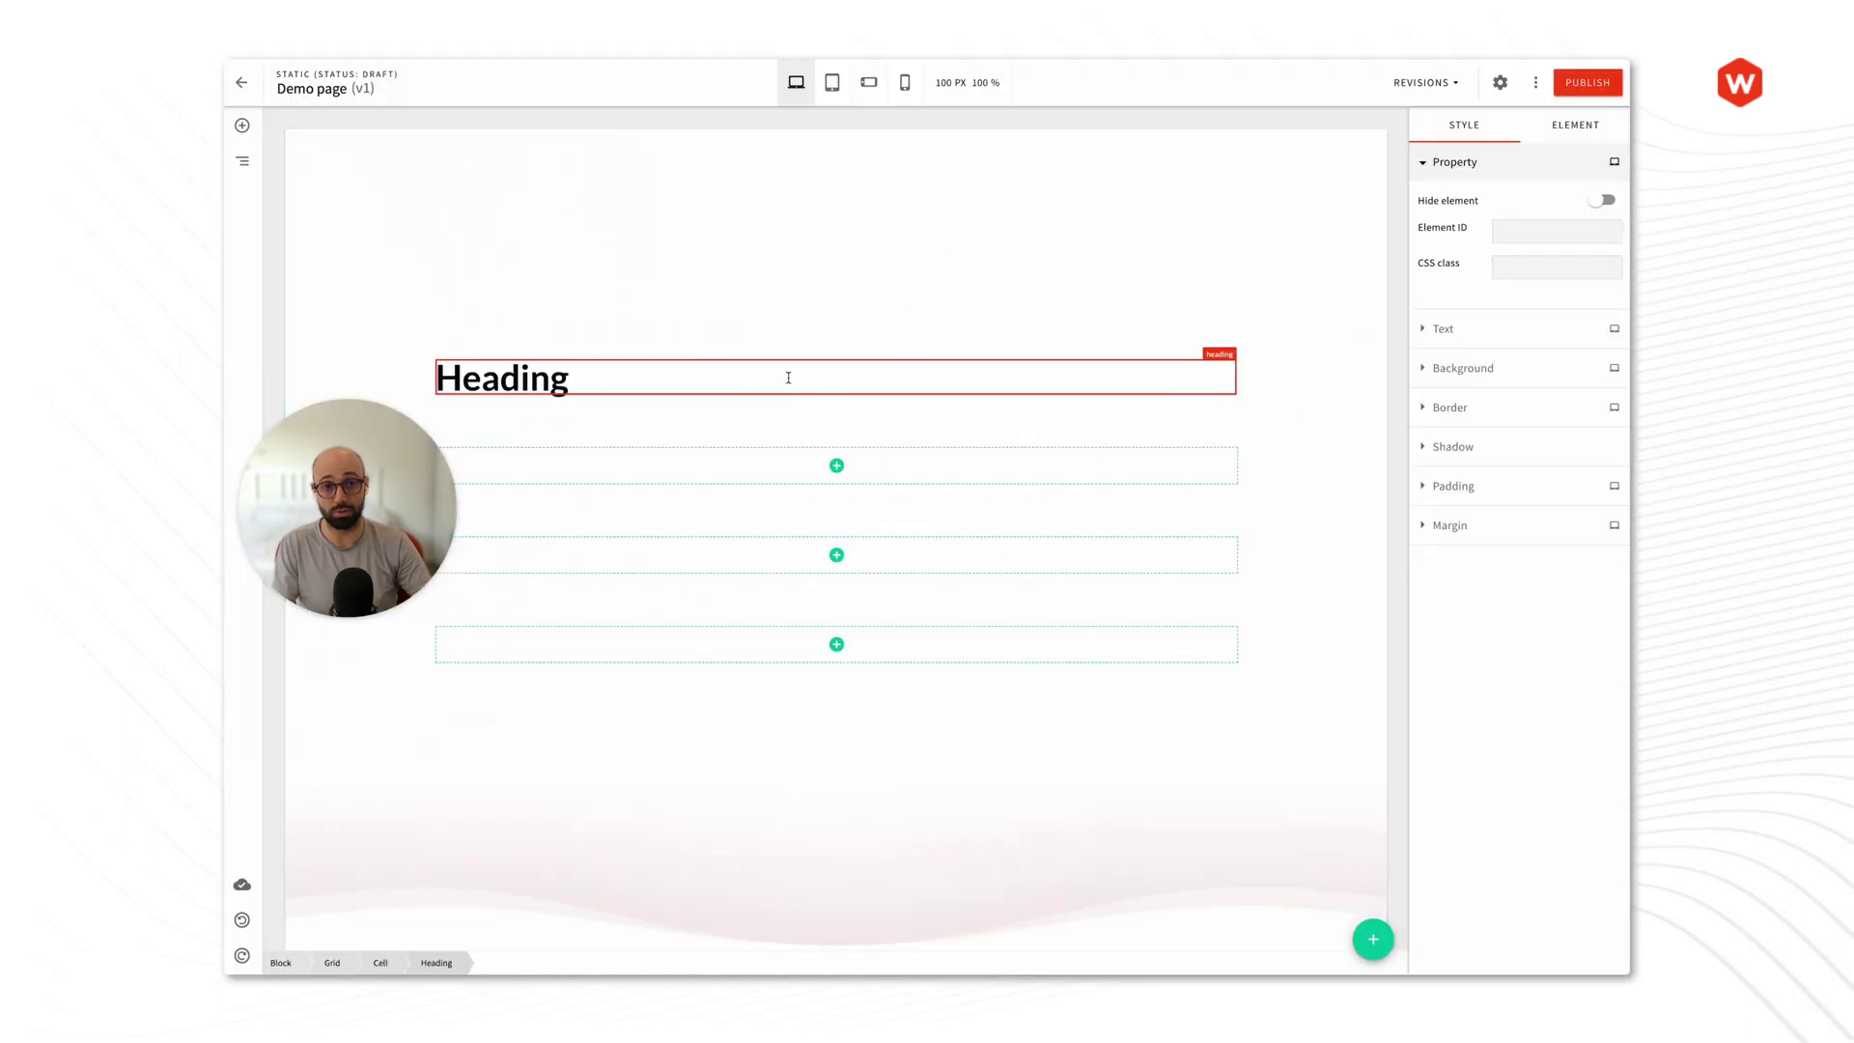
{"action": "double_click", "coordinate": [583, 376]}
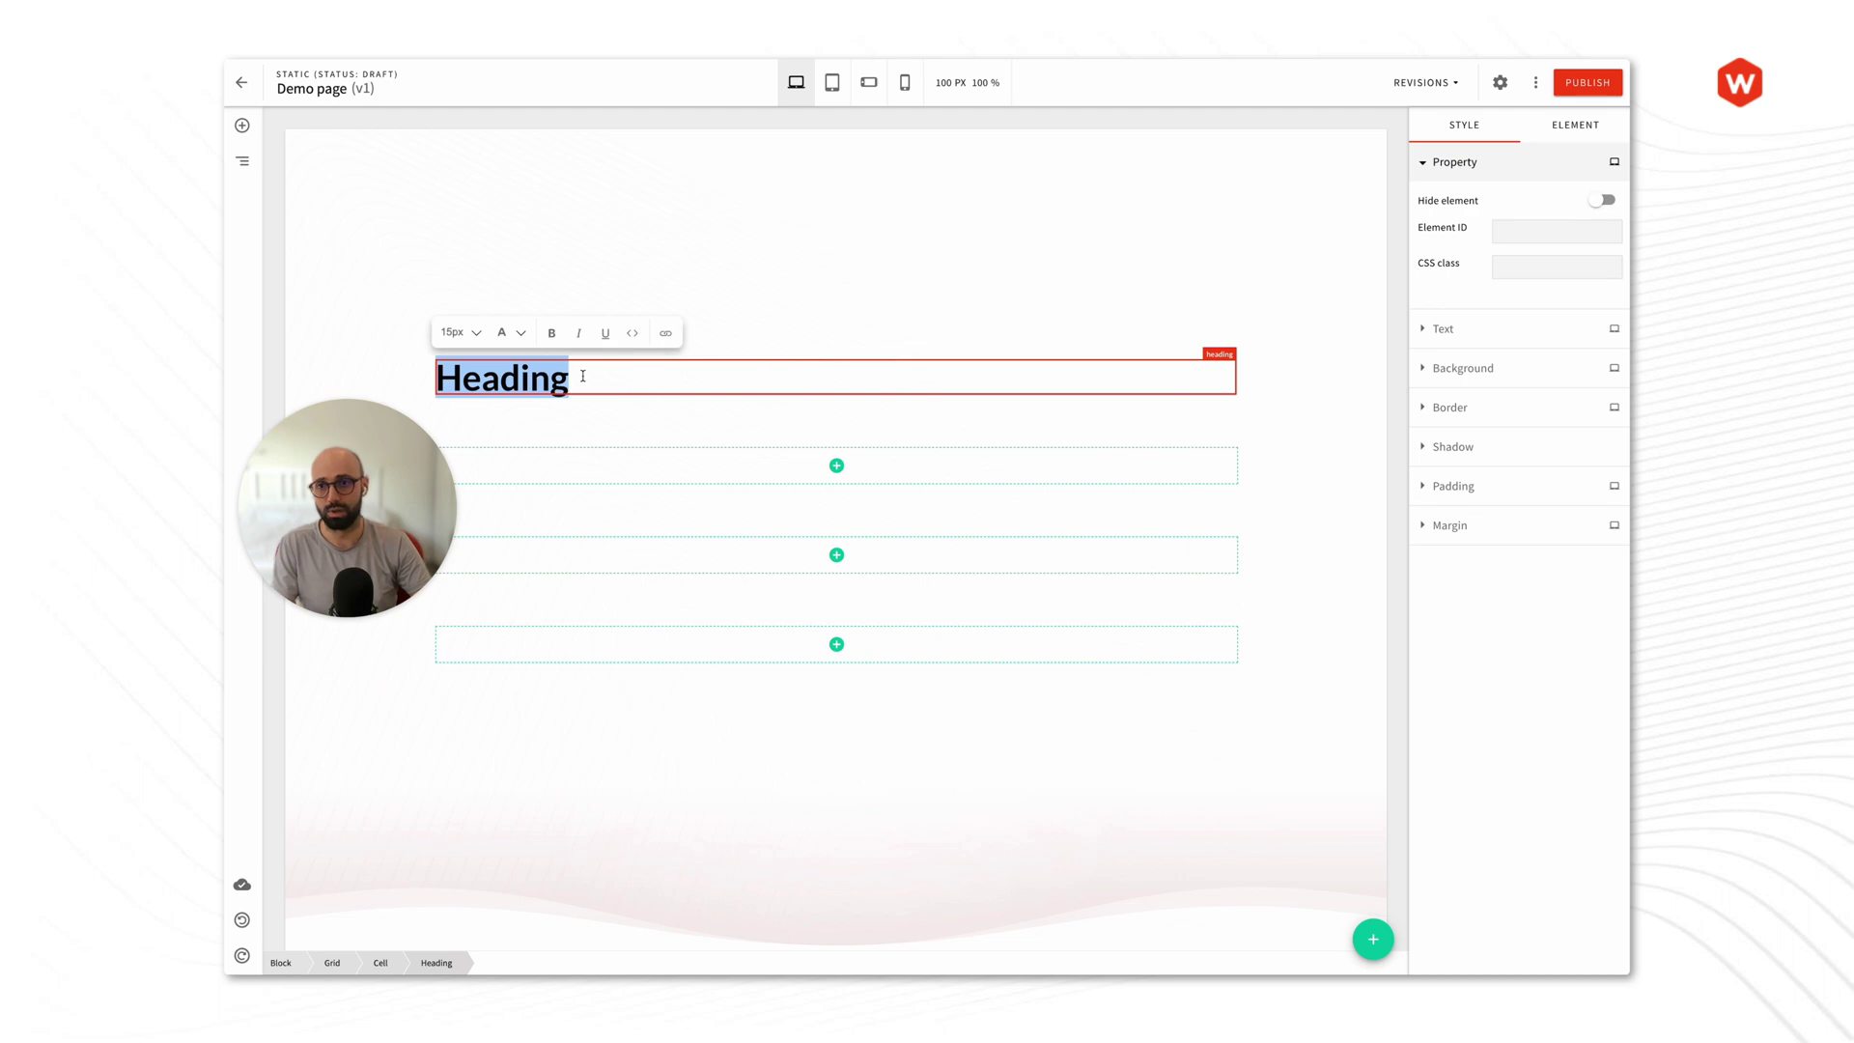
{"action": "type", "text": "Check out the team dashboard"}
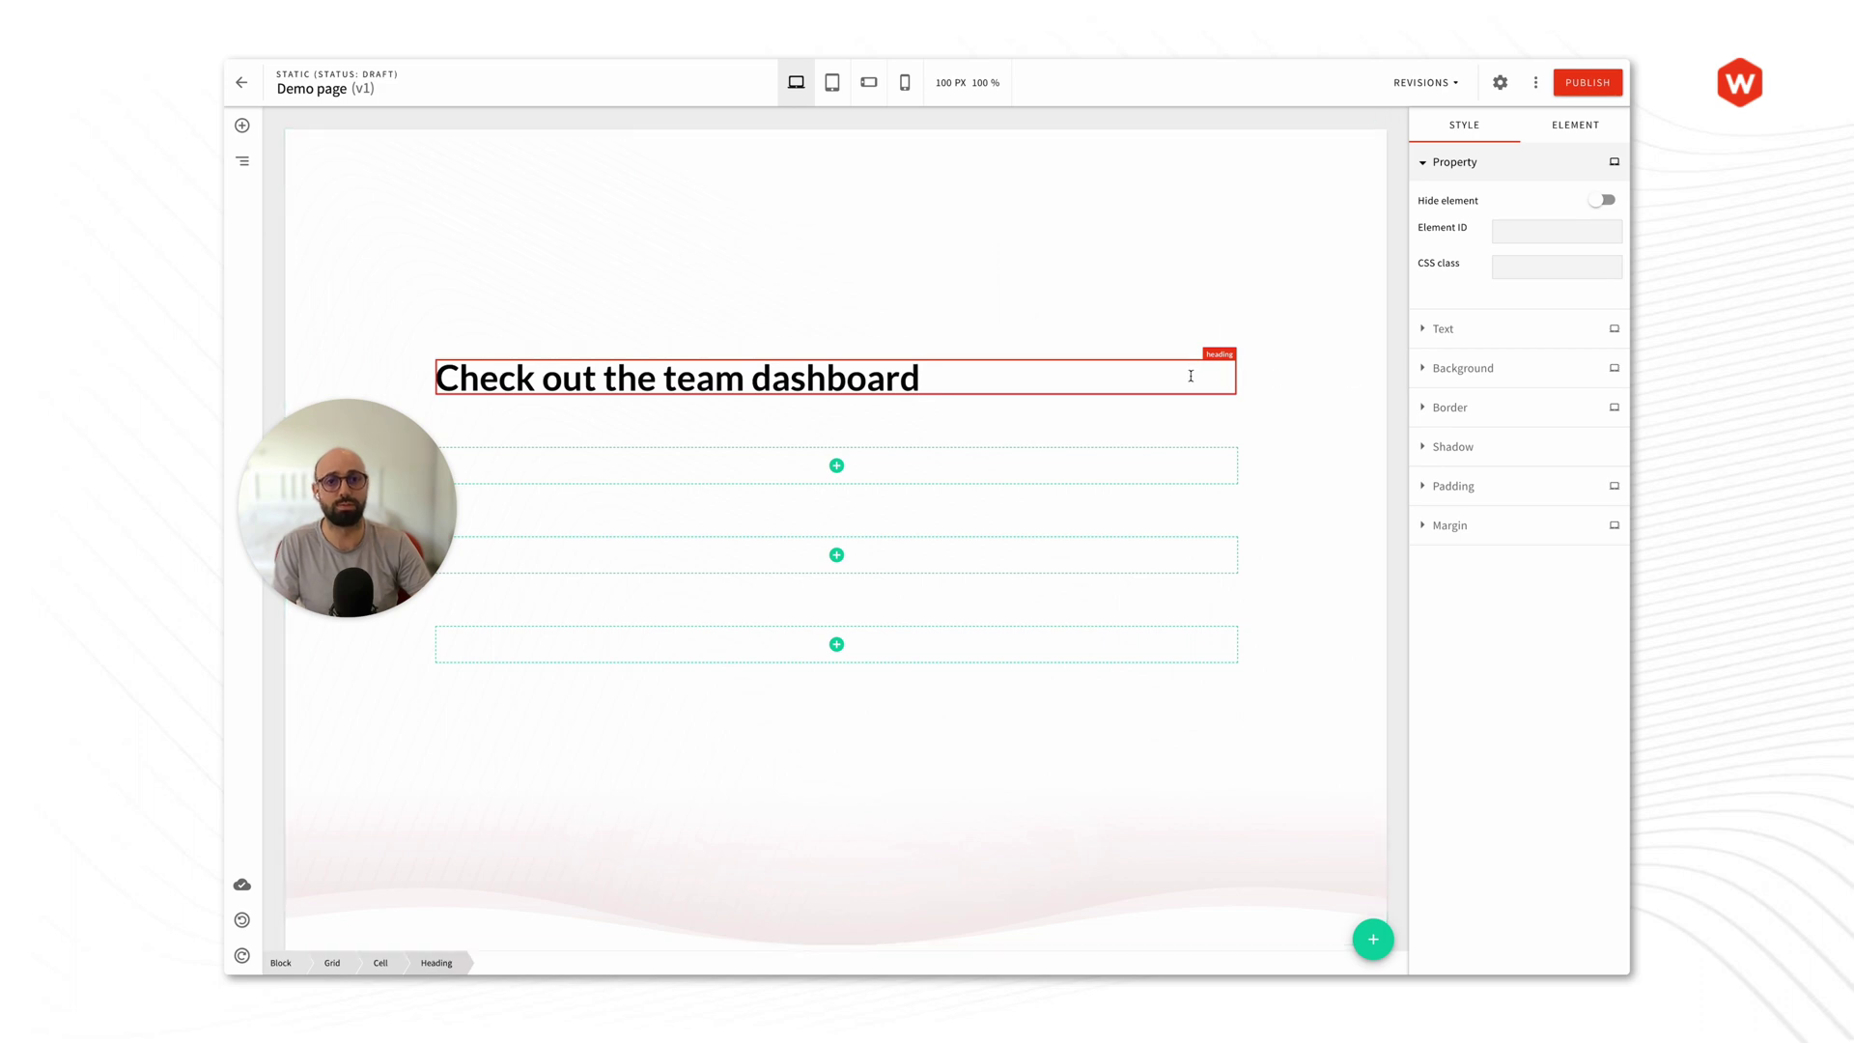
{"action": "left_click_drag", "start_coordinate": [965, 367], "coordinate": [437, 375]}
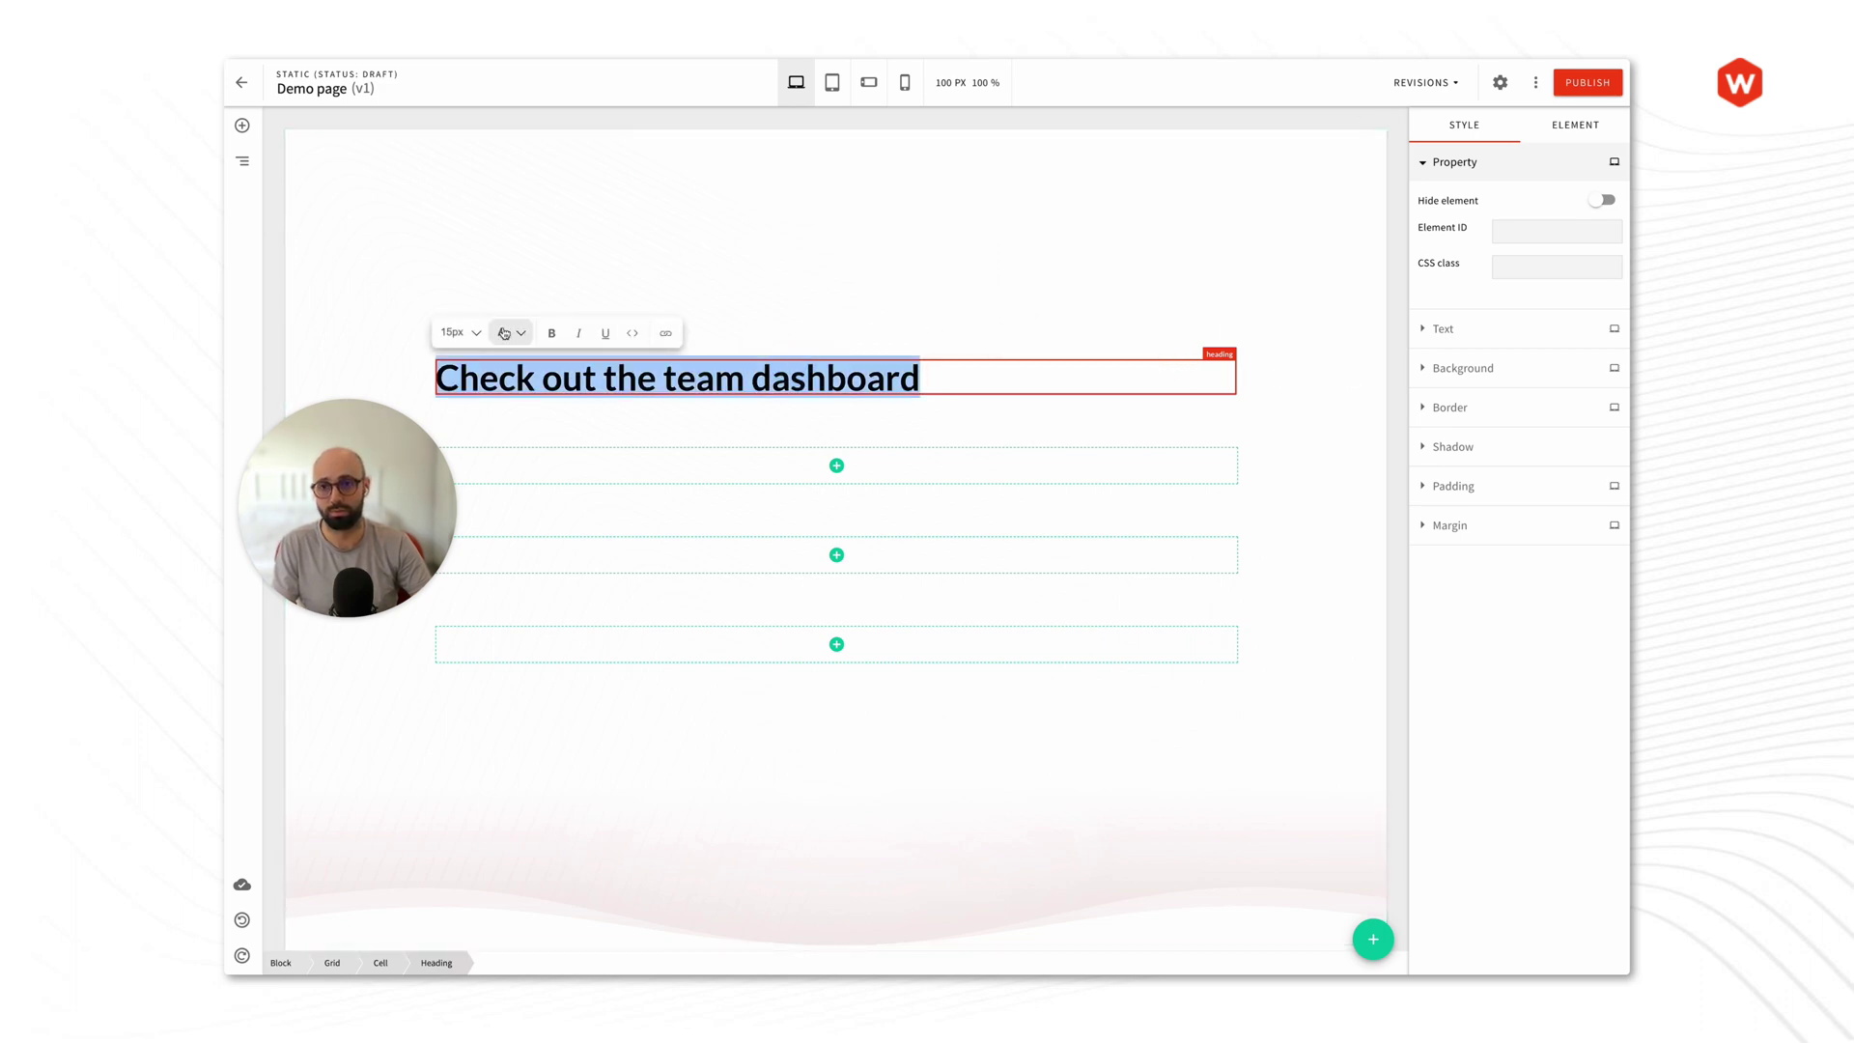
Step: Give the heading the Heading 6 typography style and centre-align it
{"action": "left_click", "coordinate": [1458, 329]}
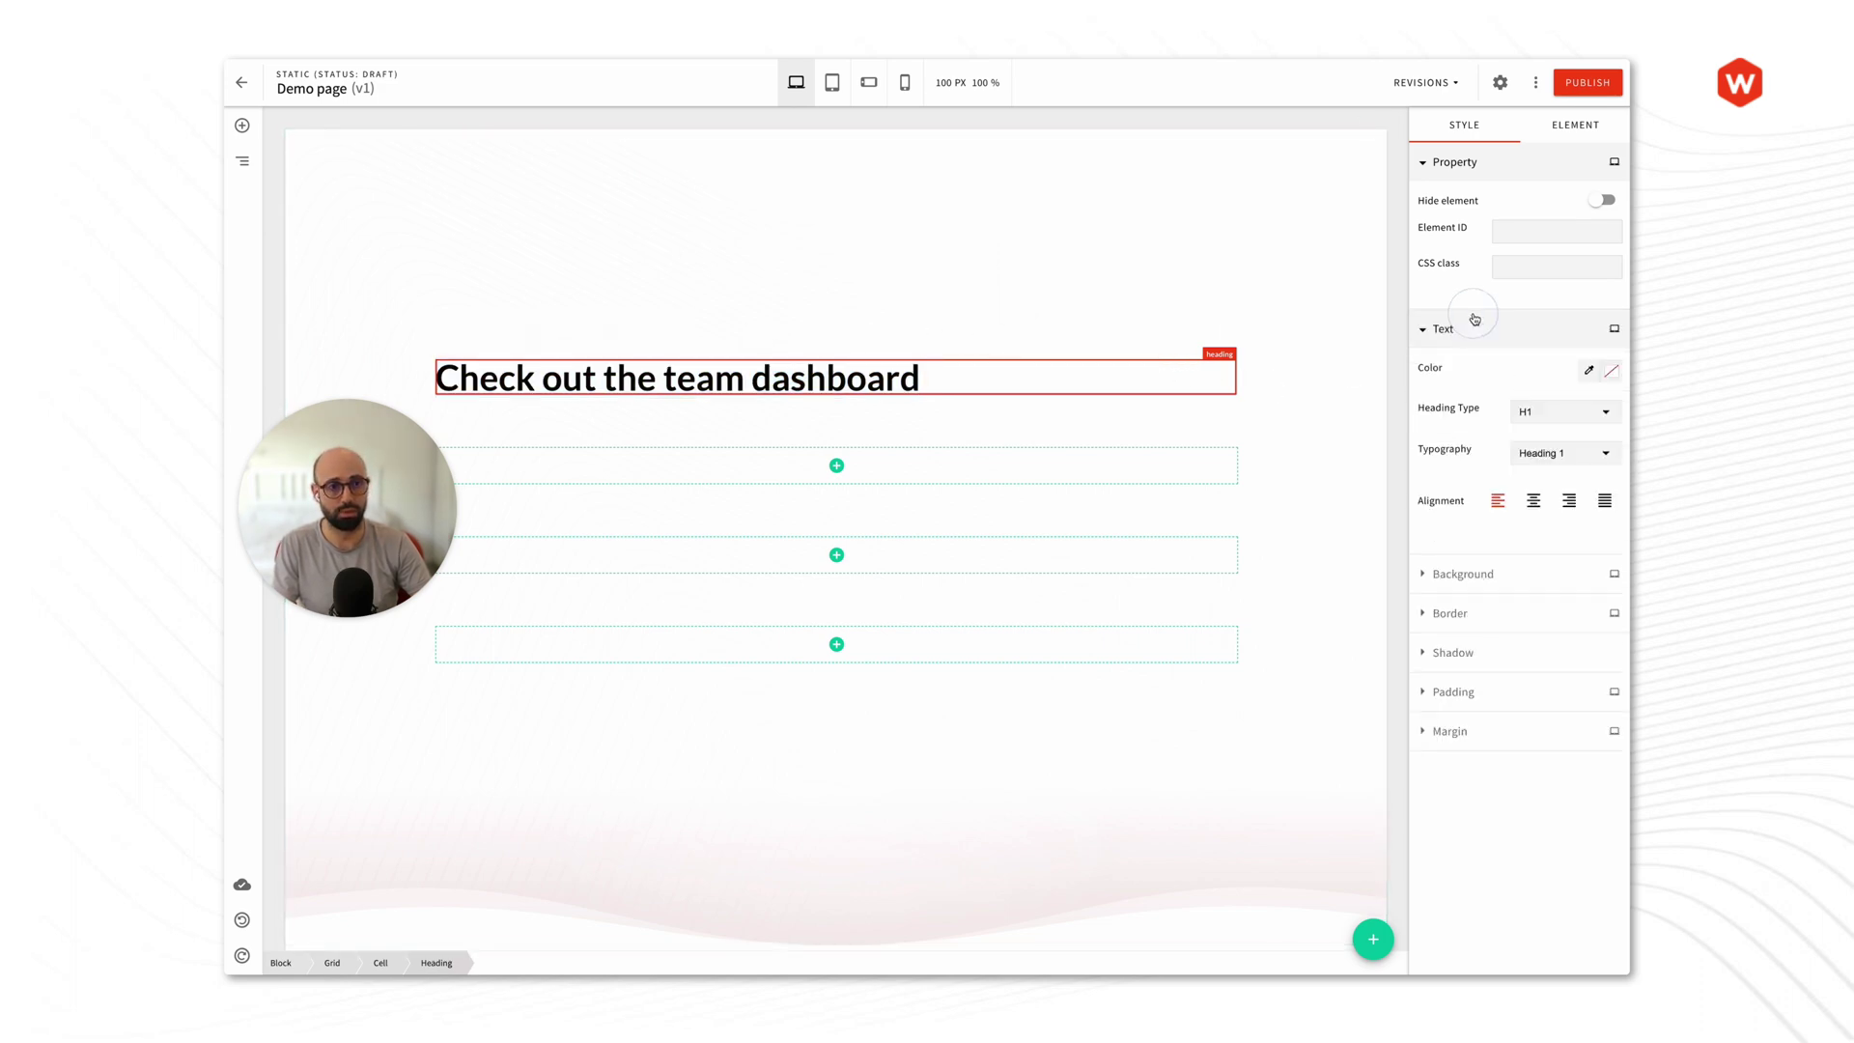
{"action": "left_click", "coordinate": [1564, 452]}
{"action": "left_click", "coordinate": [1561, 535]}
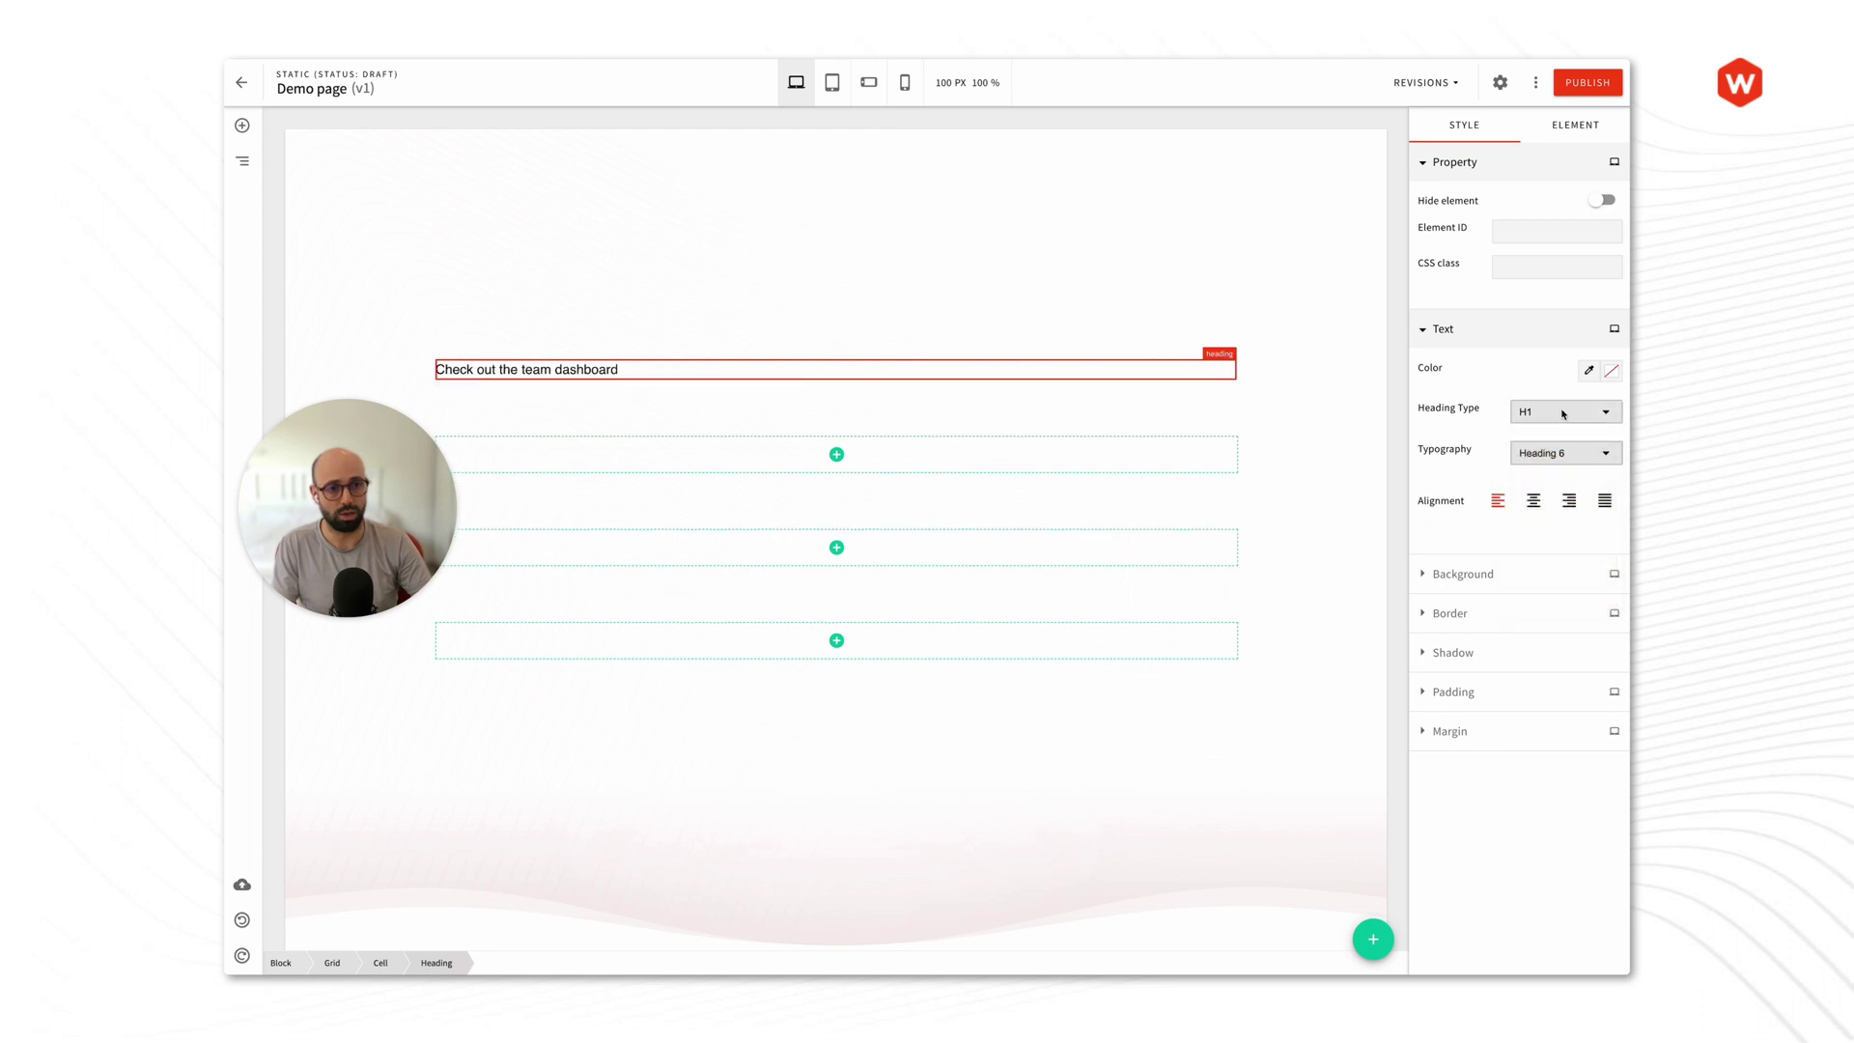
{"action": "left_click", "coordinate": [1563, 412]}
{"action": "left_click", "coordinate": [1404, 395]}
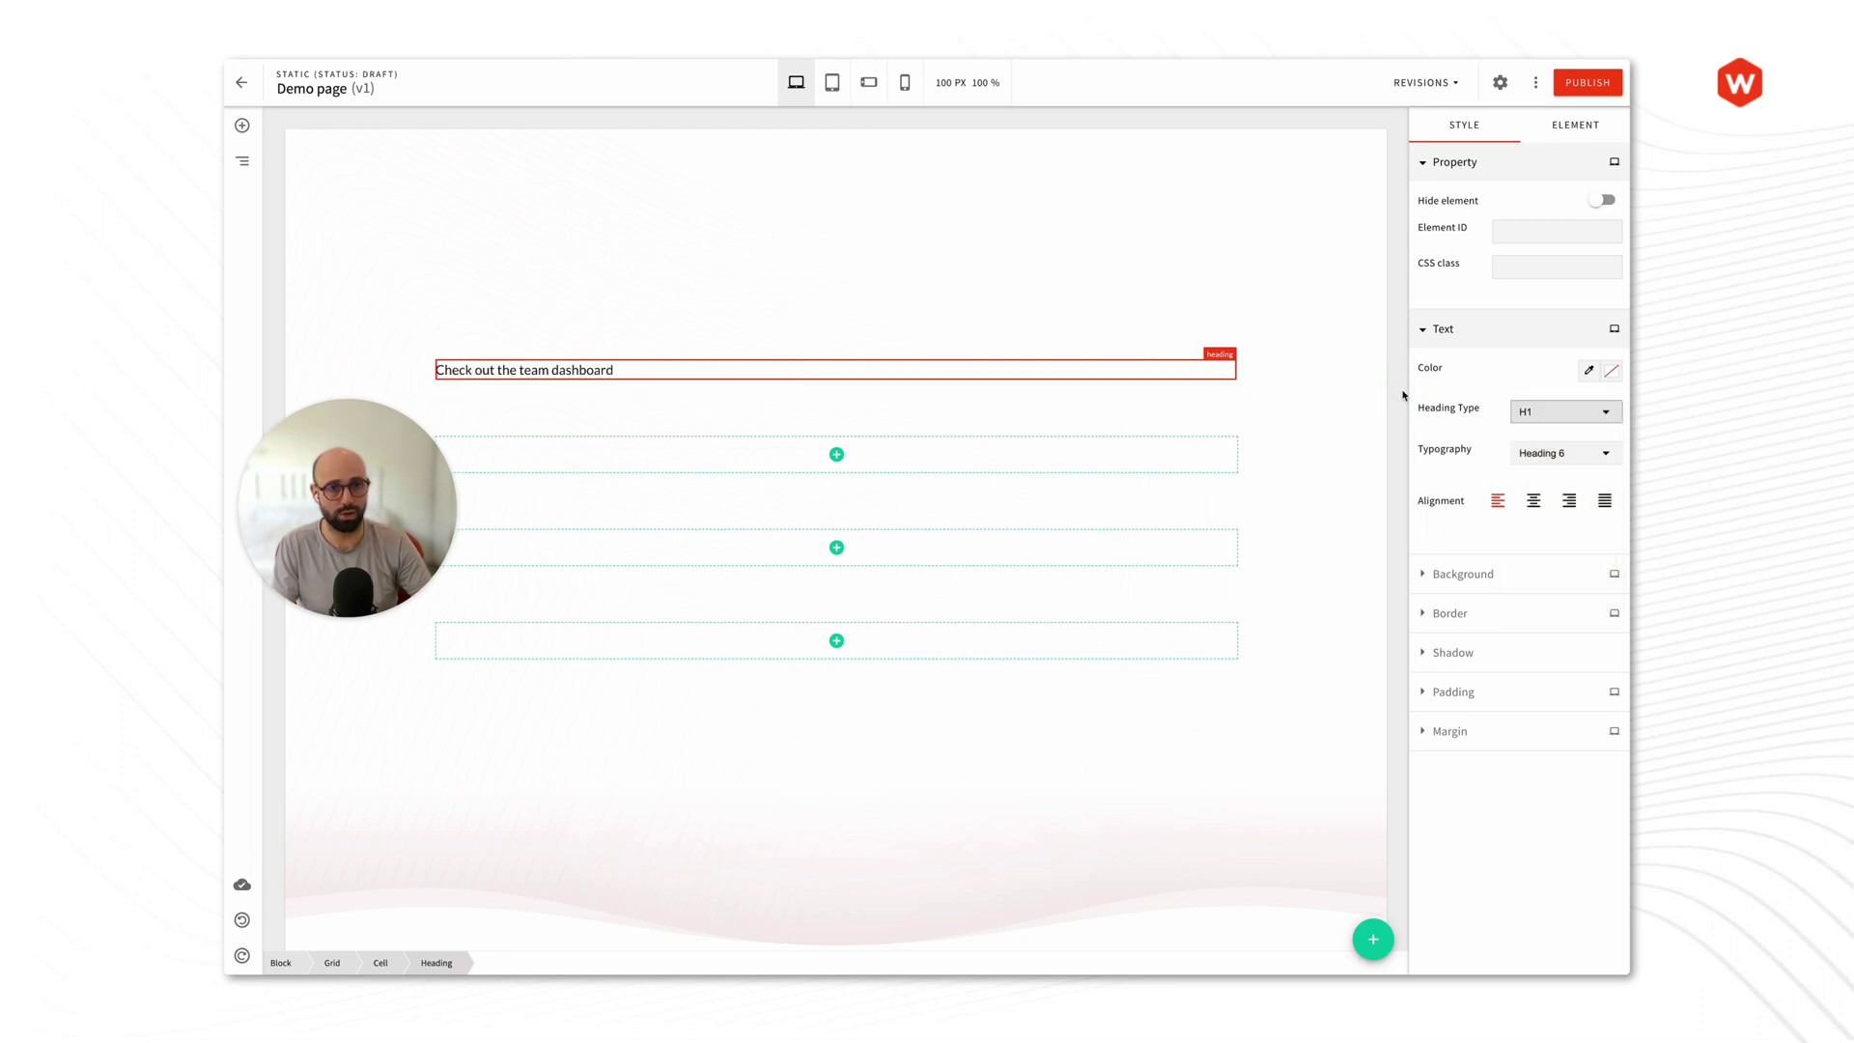
{"action": "left_click", "coordinate": [1533, 500]}
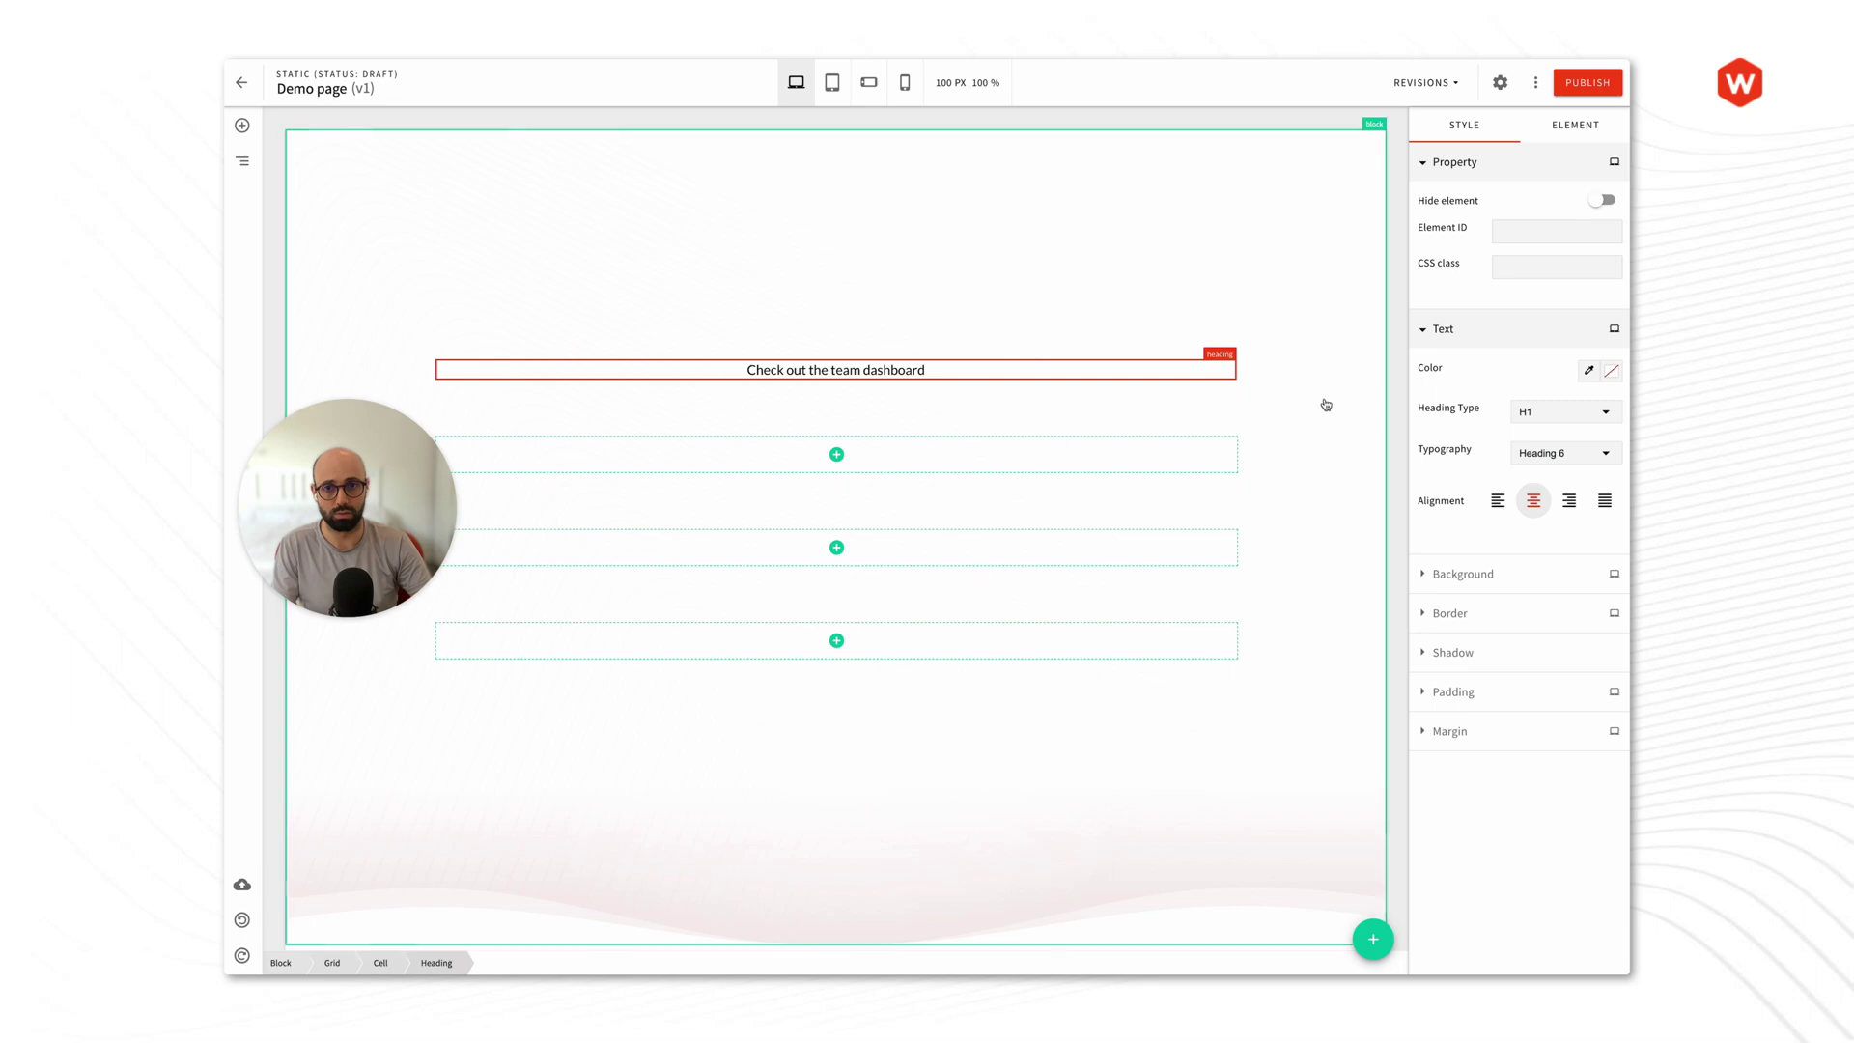
{"action": "left_click", "coordinate": [1392, 396]}
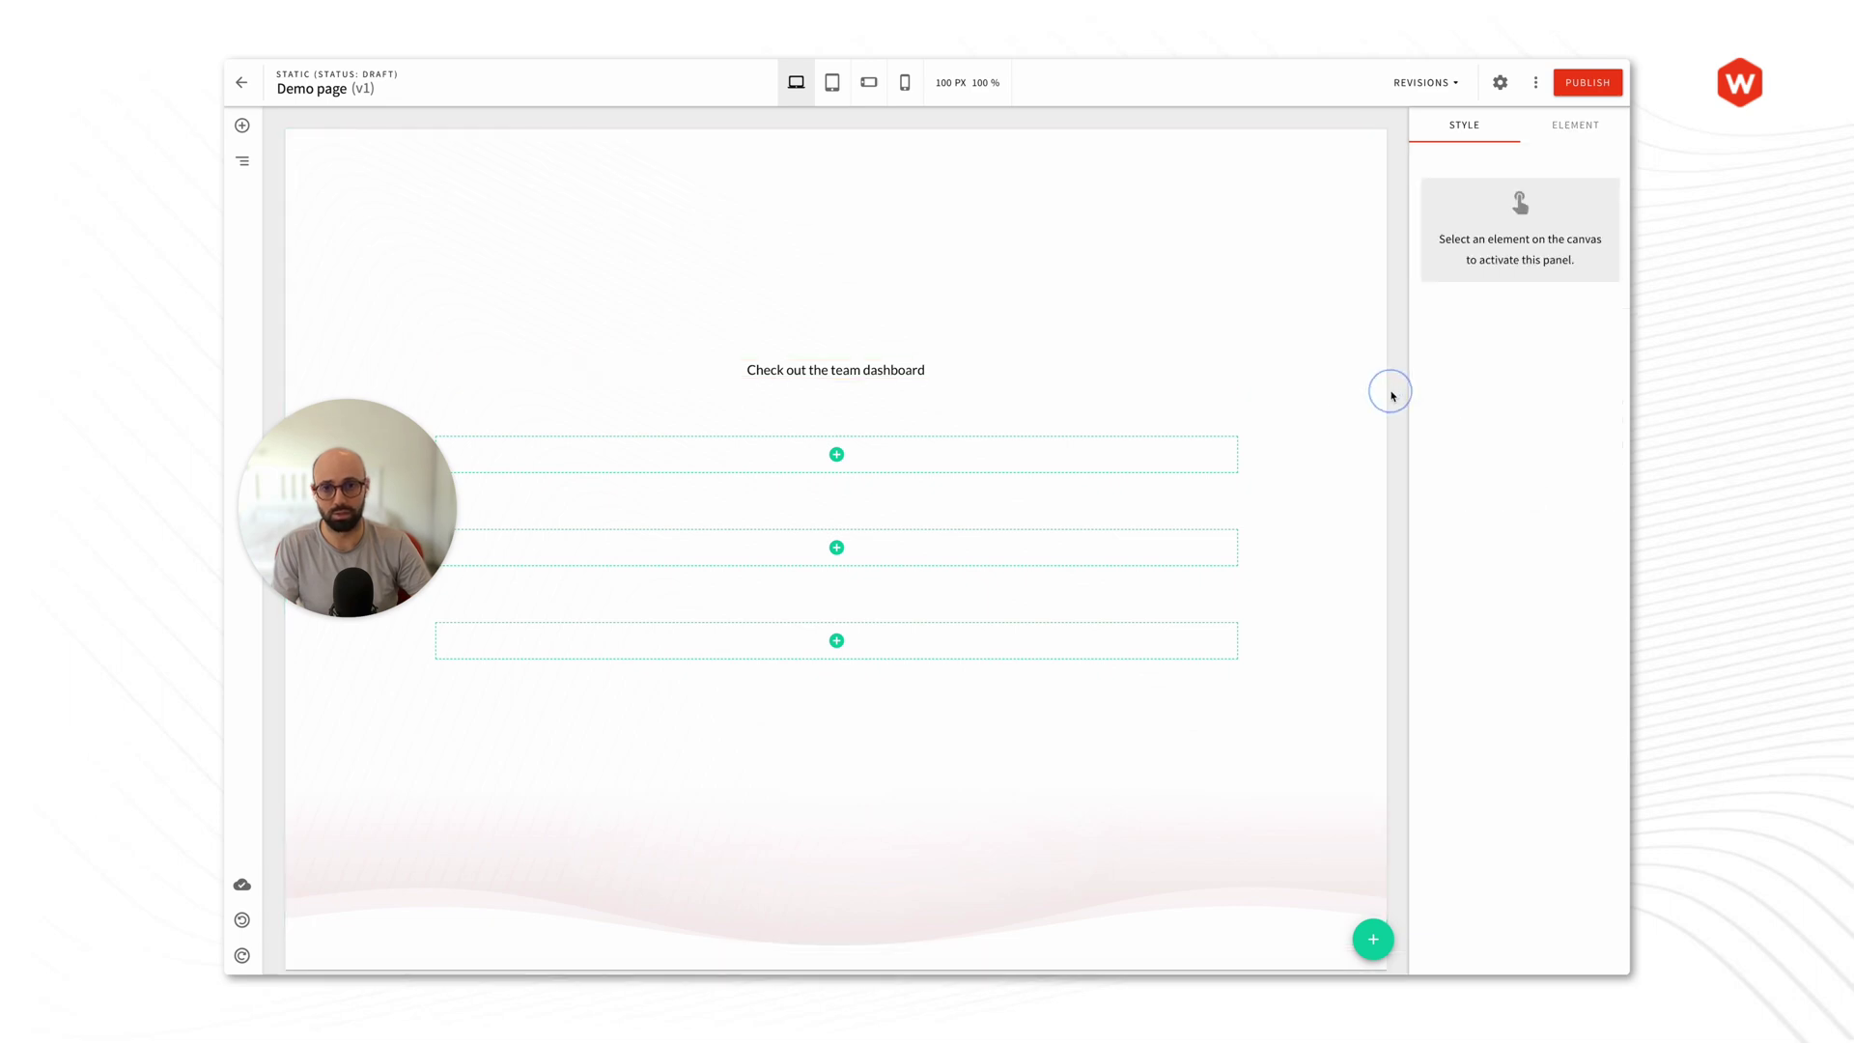
Step: After checking the Figma design, make the 'Check out the team dashboard' heading text red
{"action": "key", "text": "alt+Tab"}
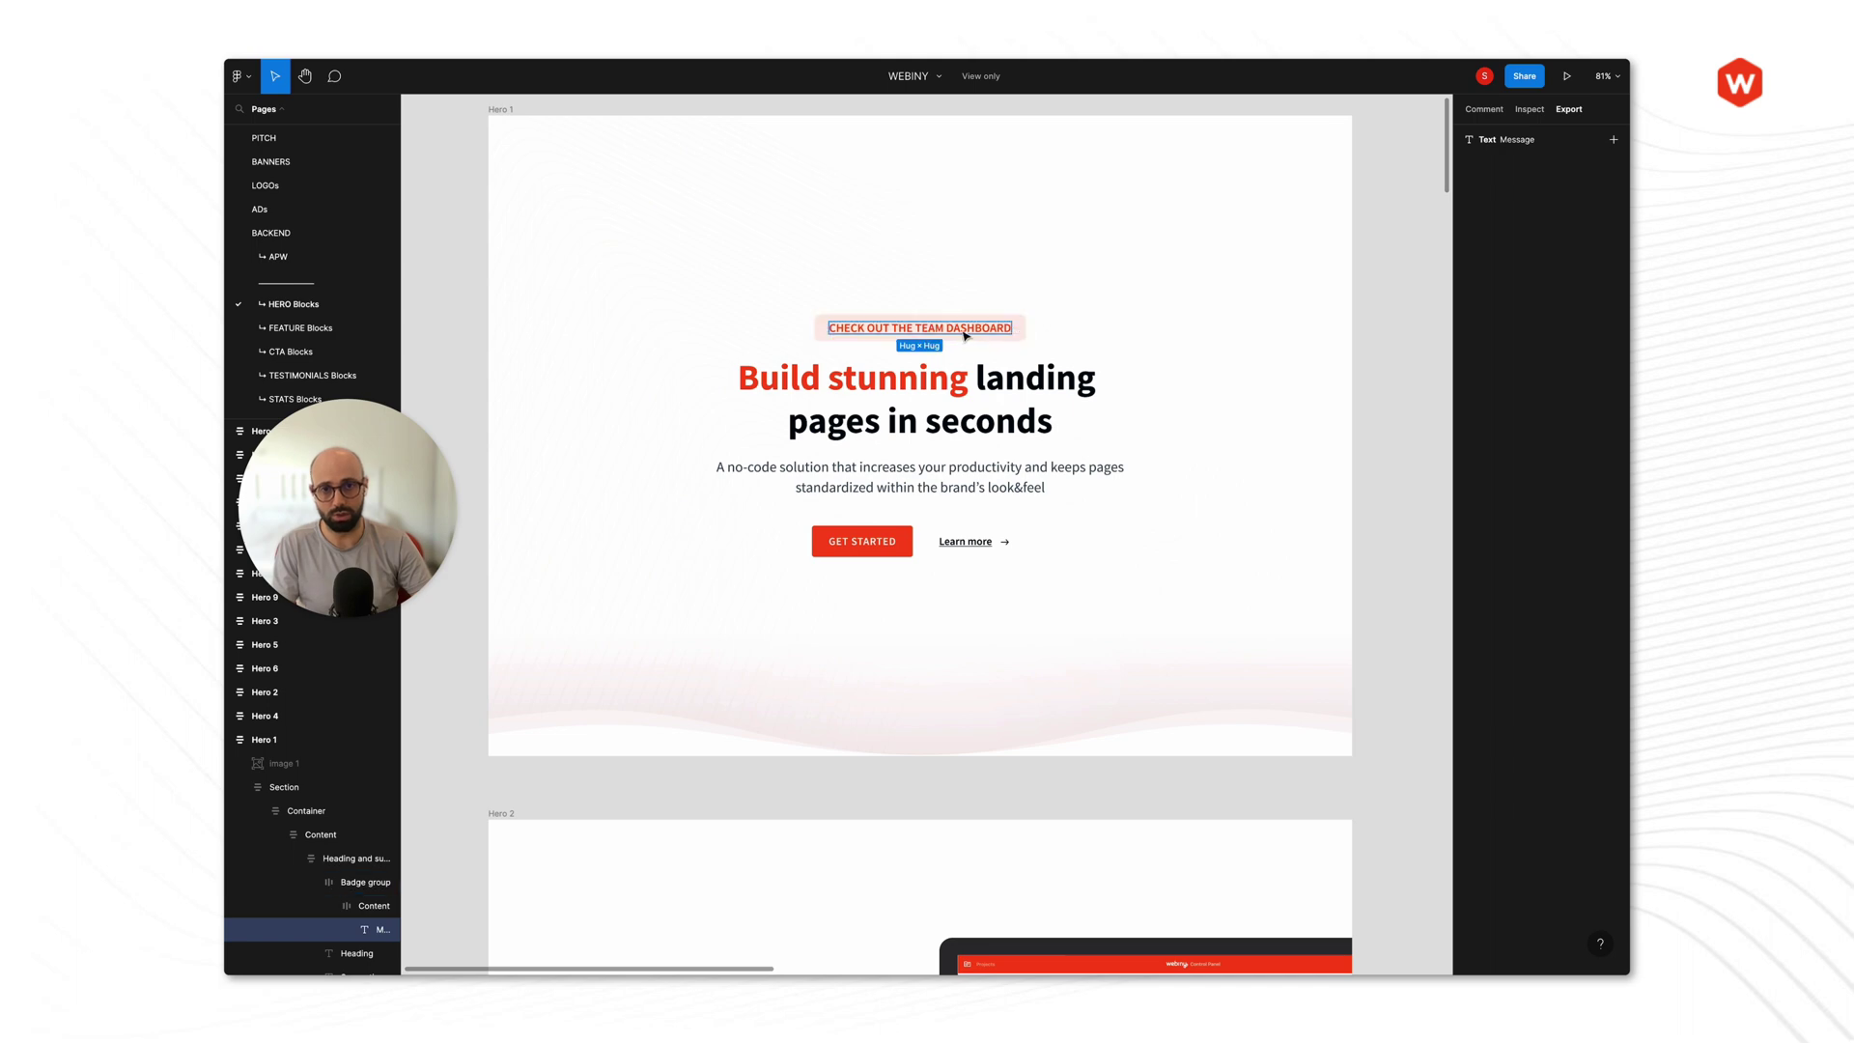
{"action": "key", "text": "alt+Tab"}
{"action": "left_click", "coordinate": [957, 368]}
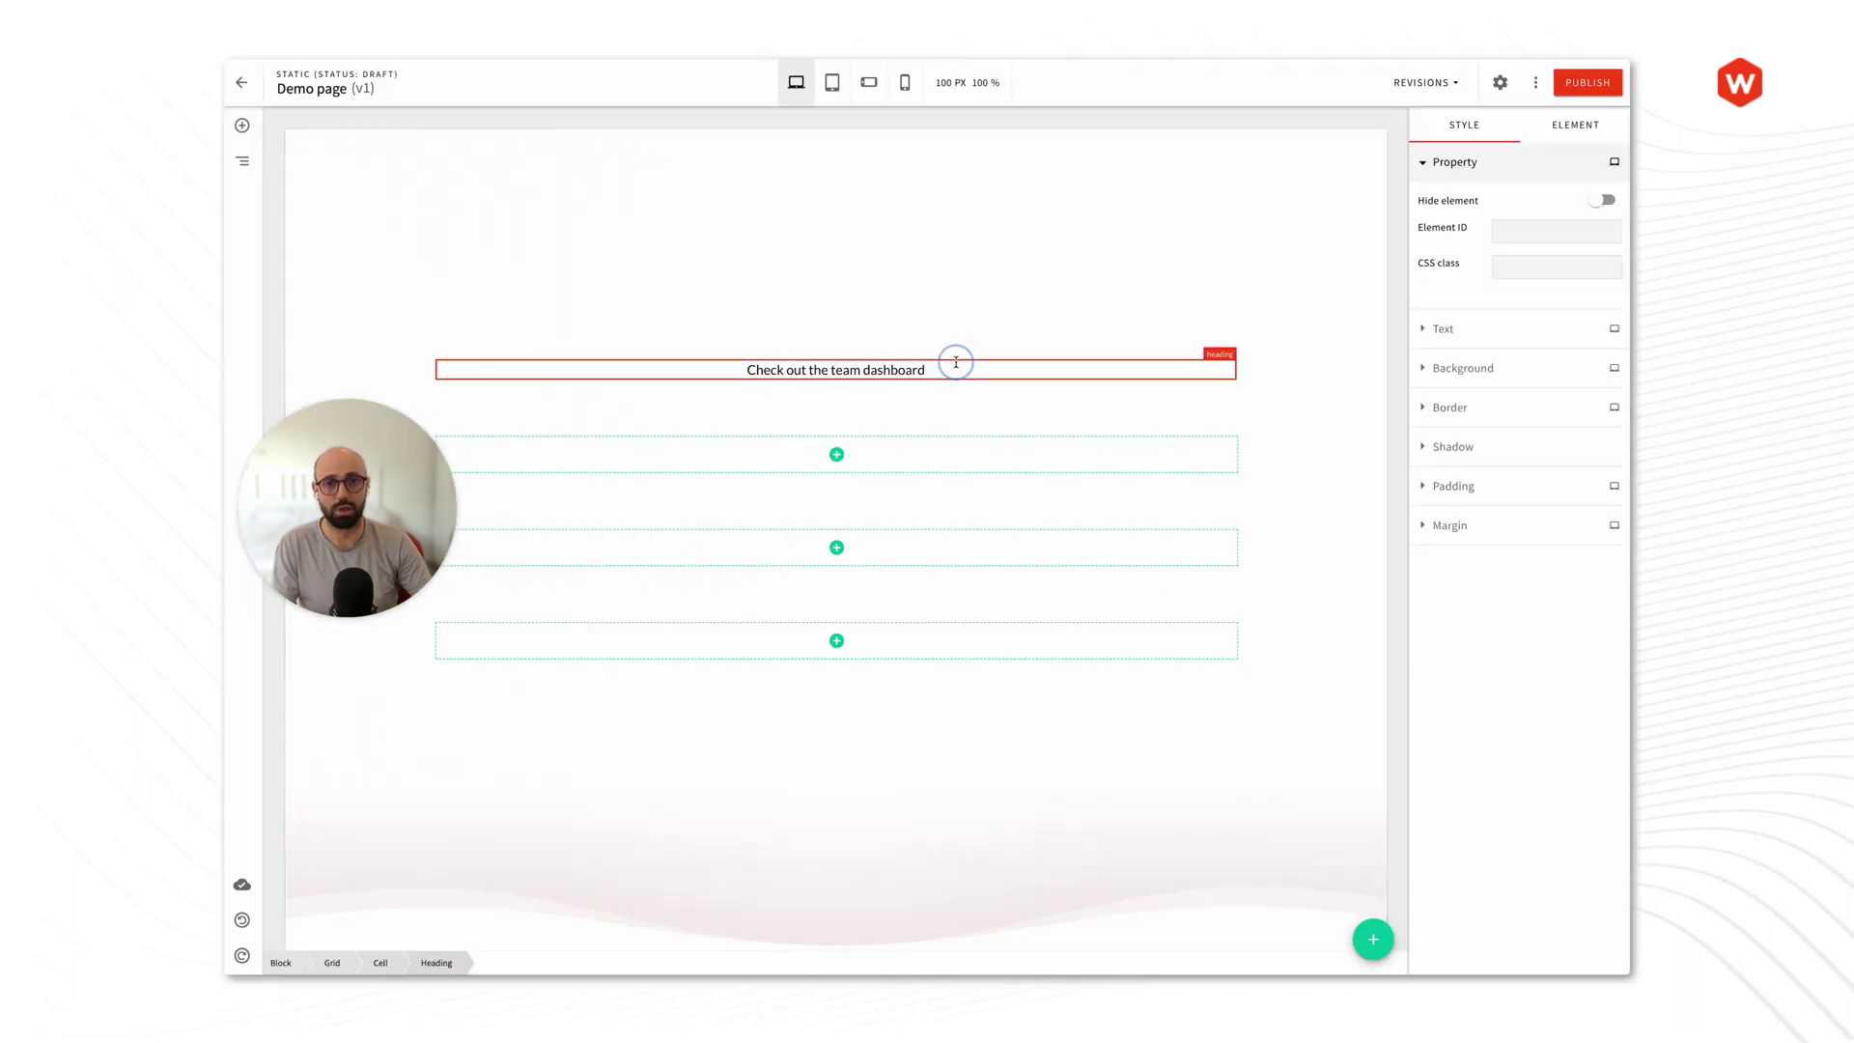
{"action": "triple_click", "coordinate": [840, 367]}
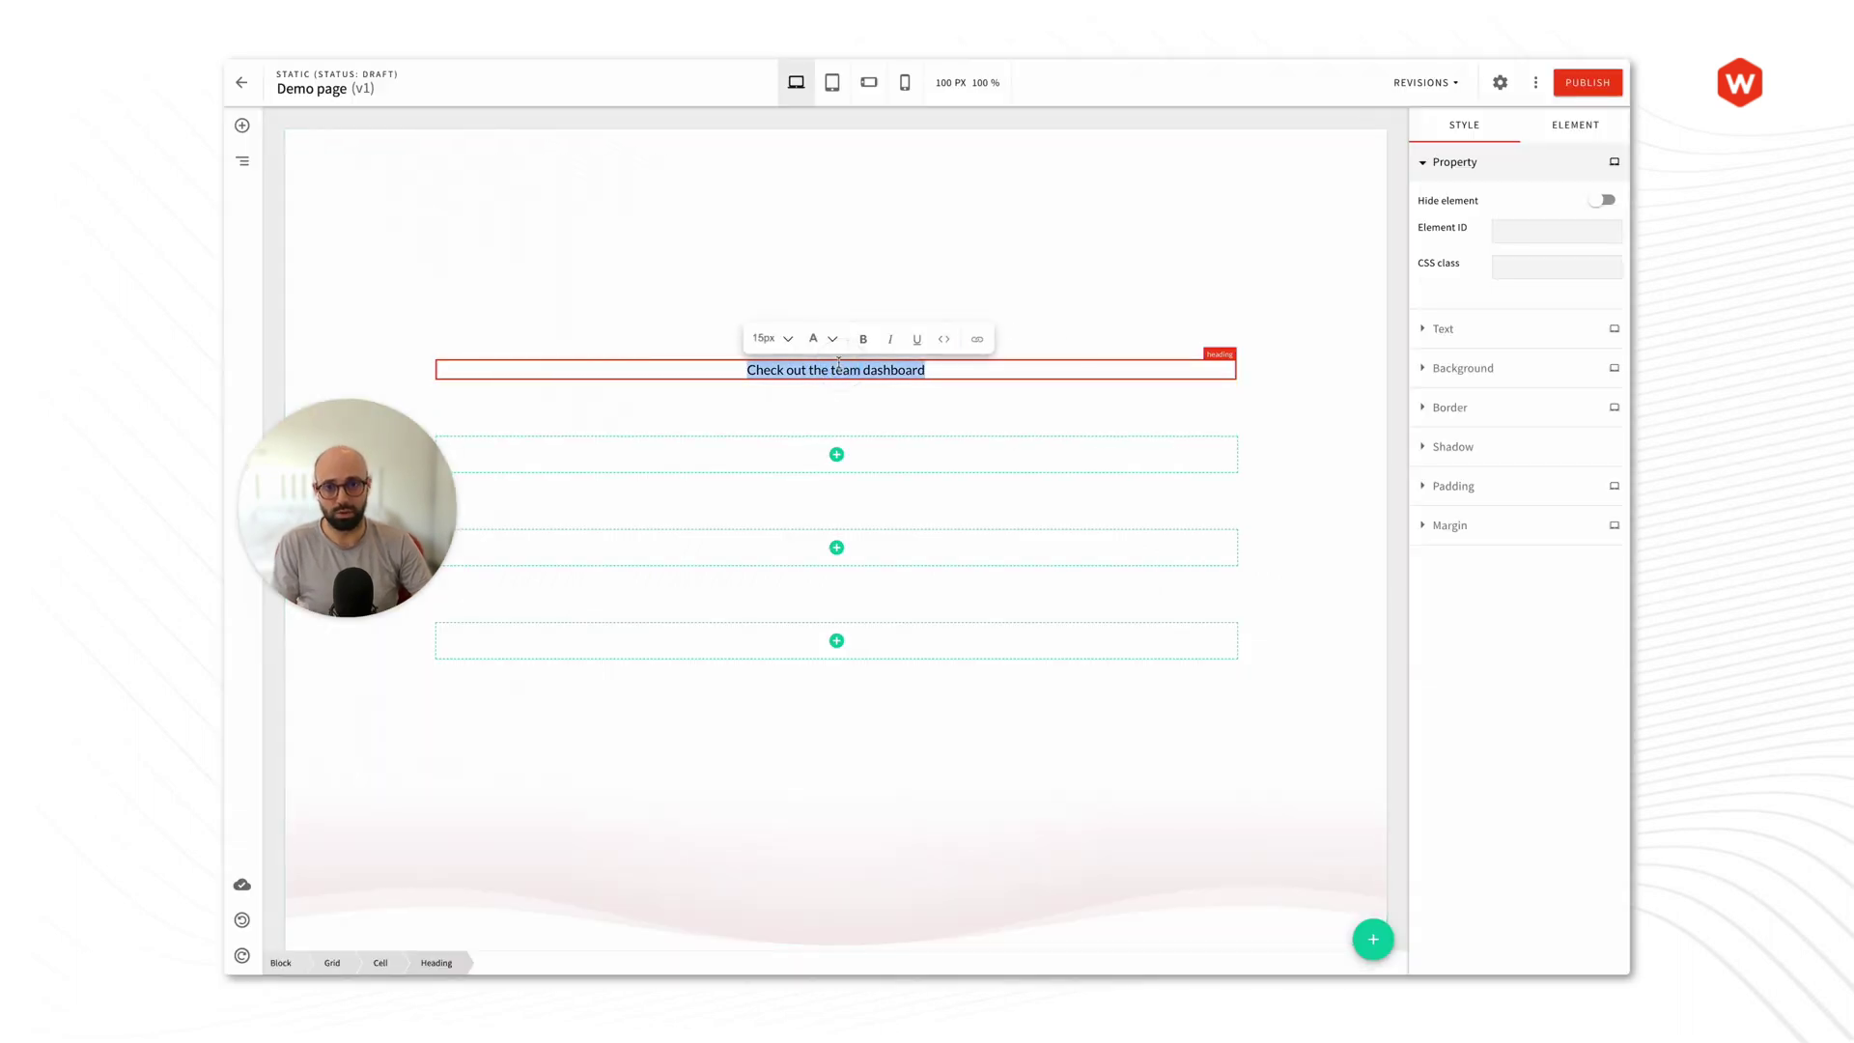
{"action": "left_click", "coordinate": [820, 338]}
{"action": "left_click", "coordinate": [821, 372]}
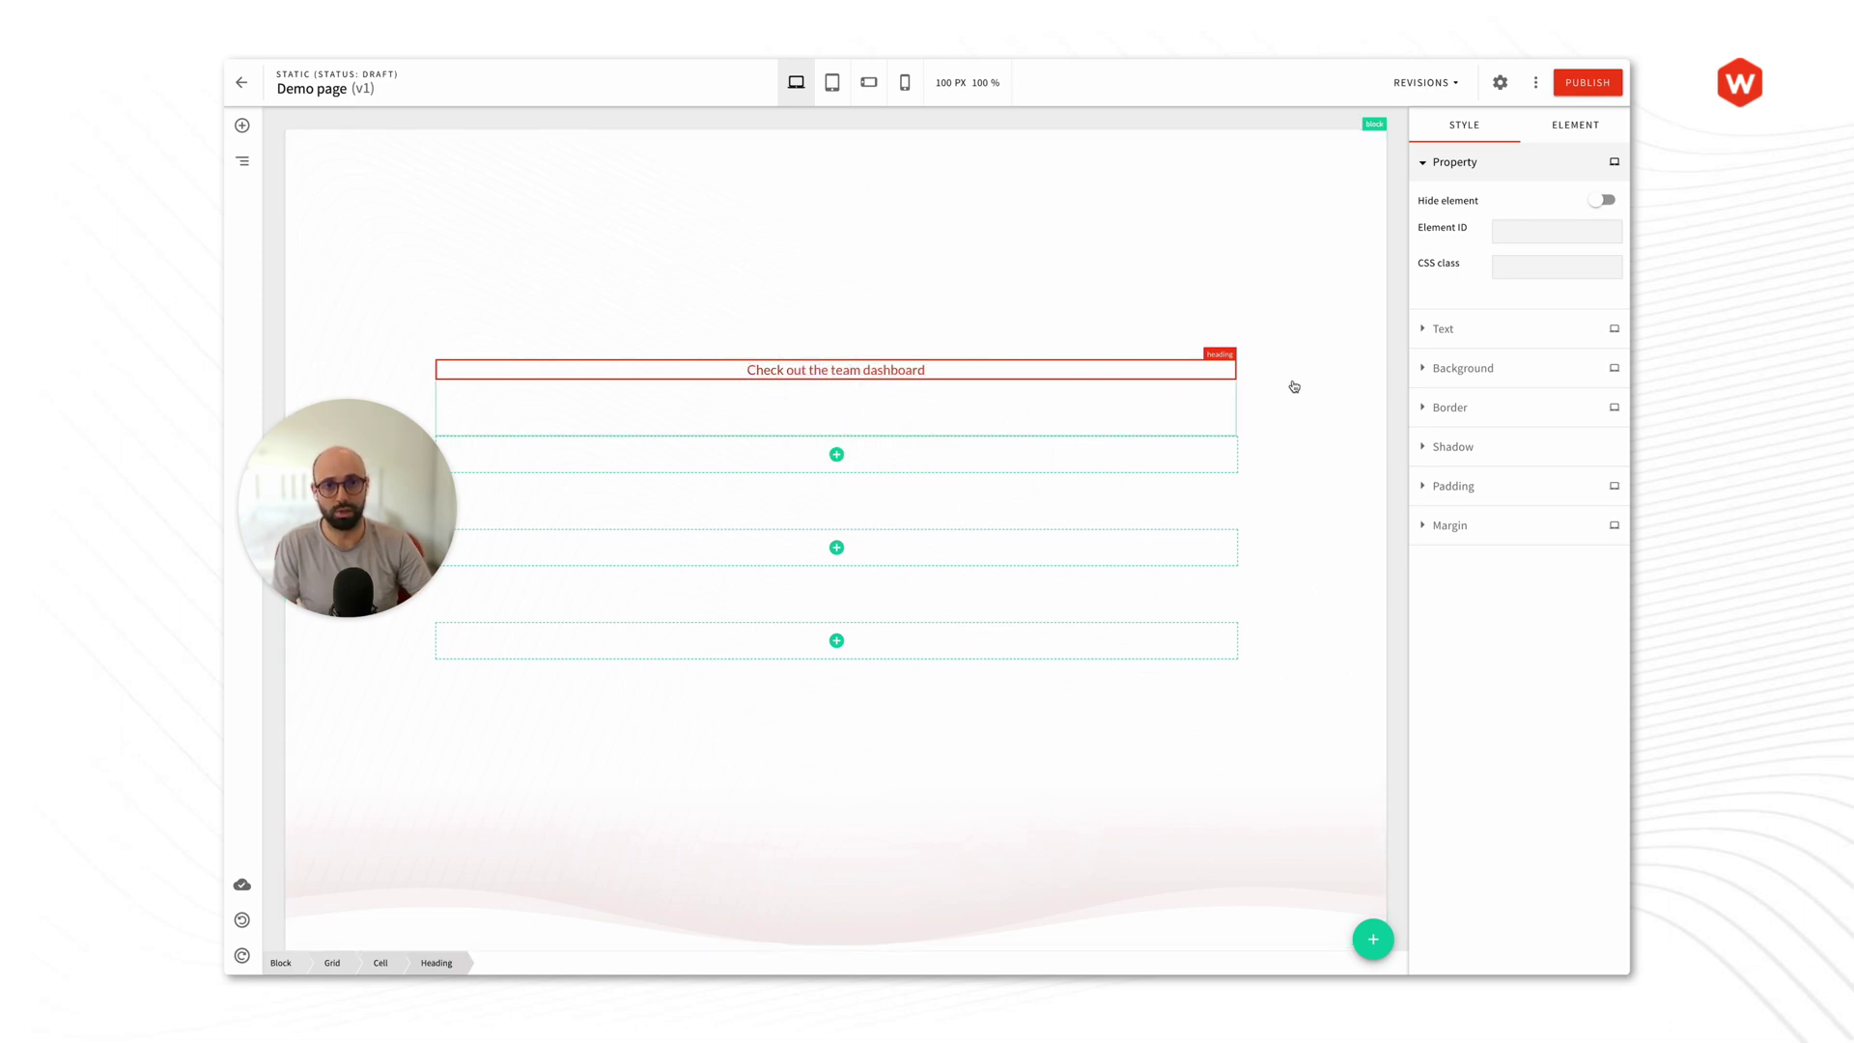
{"action": "left_click", "coordinate": [1404, 382]}
Step: Give the heading an orange background by shifting the custom colour picker's hue
{"action": "left_click", "coordinate": [1031, 368]}
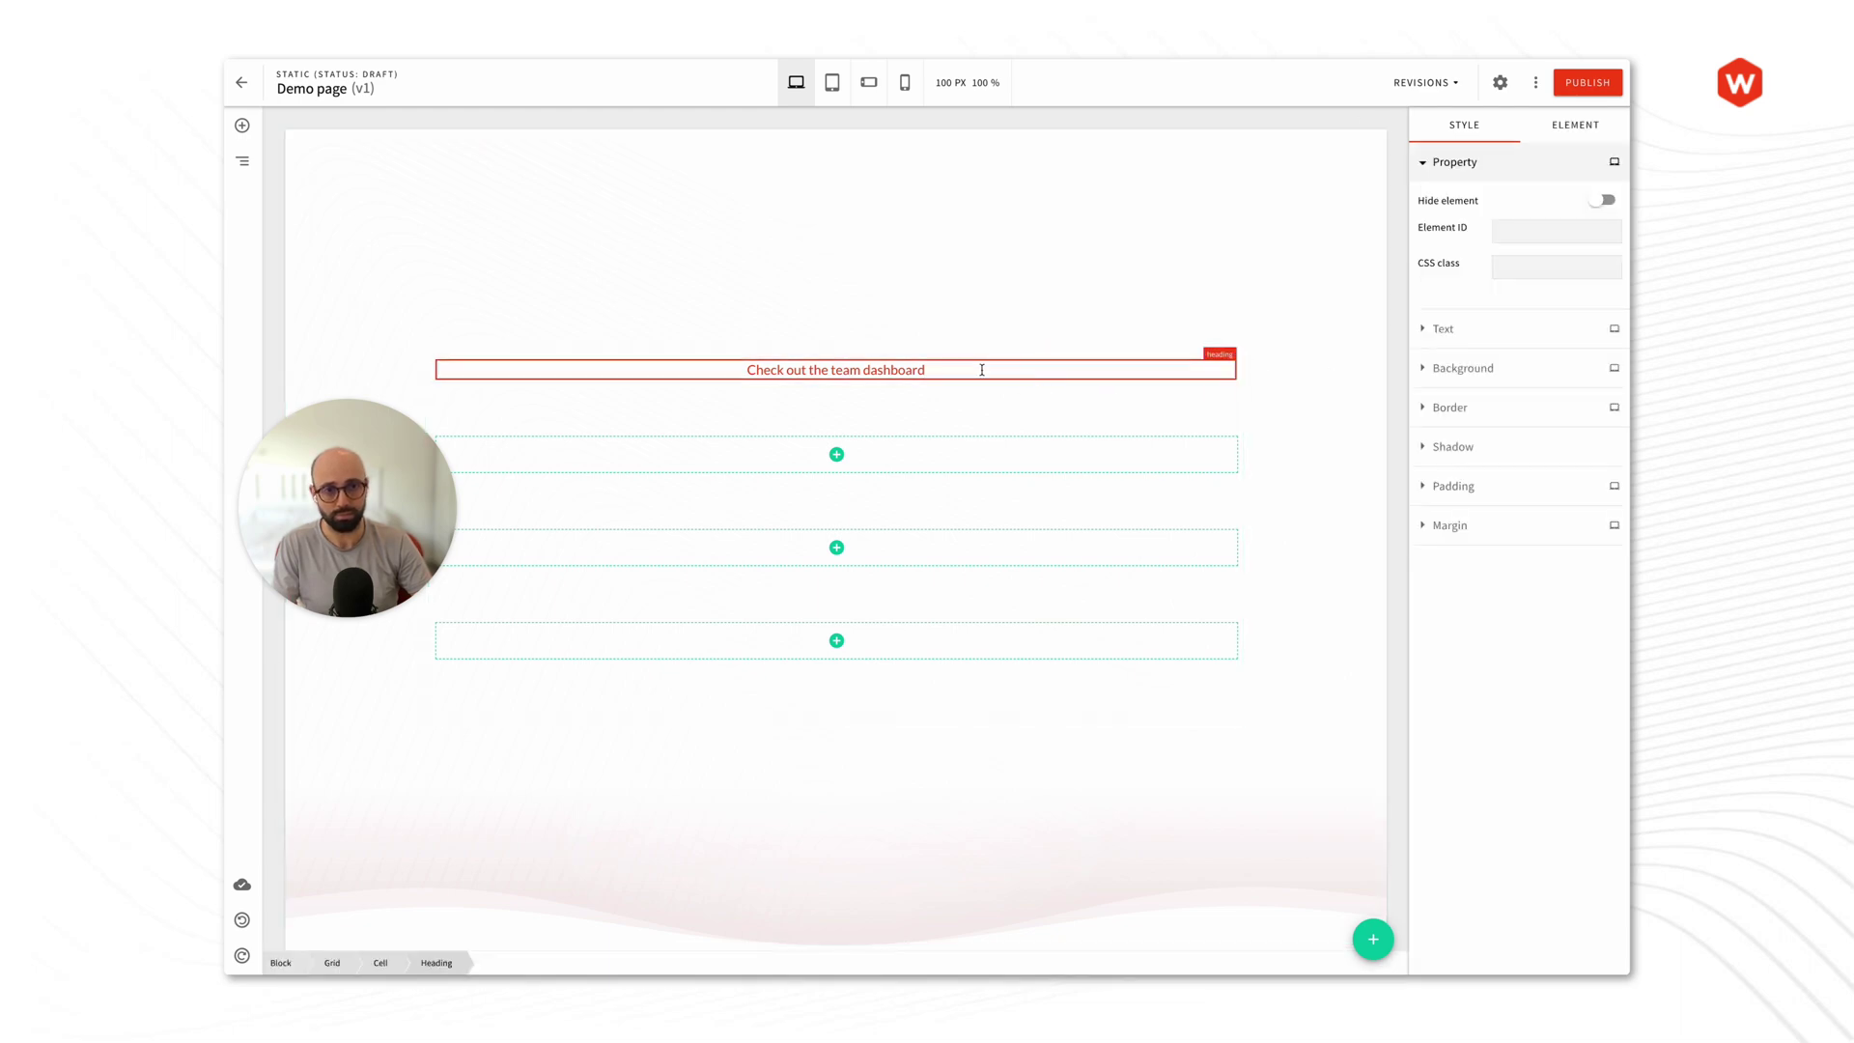
{"action": "left_click", "coordinate": [1466, 417]}
{"action": "left_click", "coordinate": [1466, 417]}
{"action": "left_click", "coordinate": [1467, 418]}
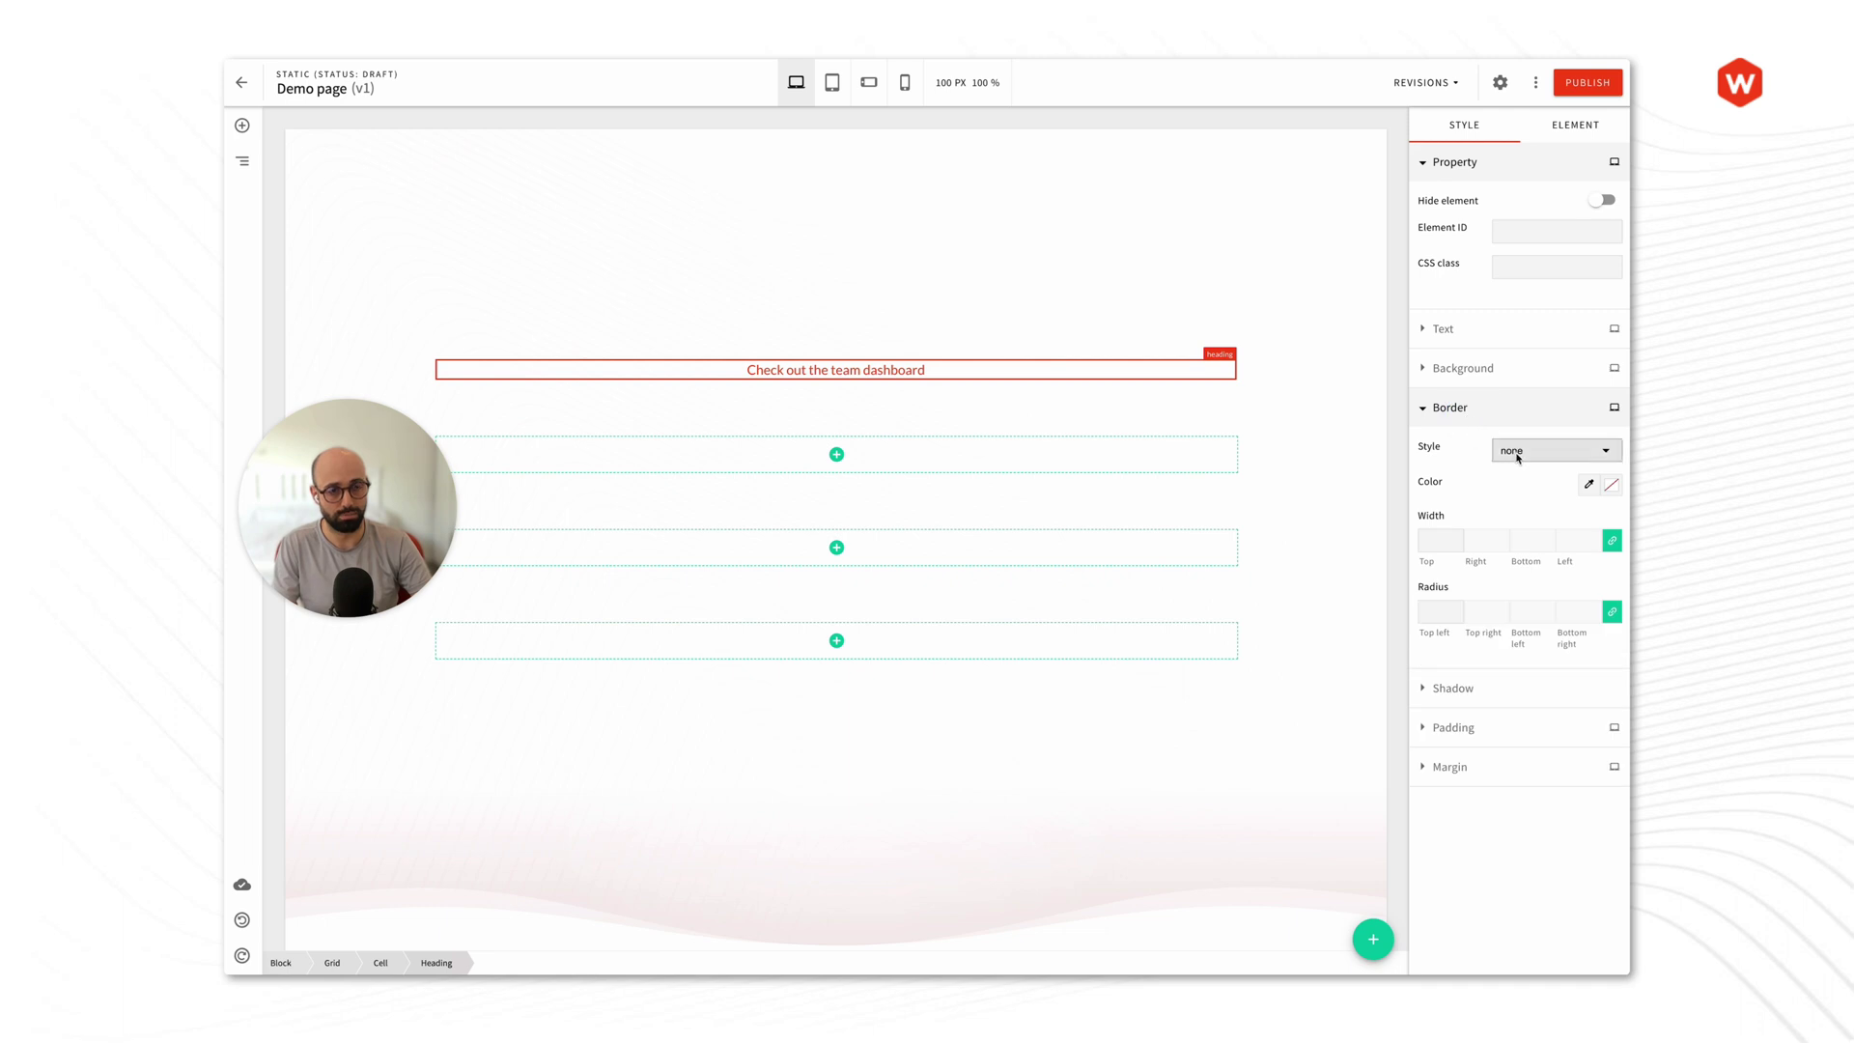
{"action": "left_click", "coordinate": [1487, 372]}
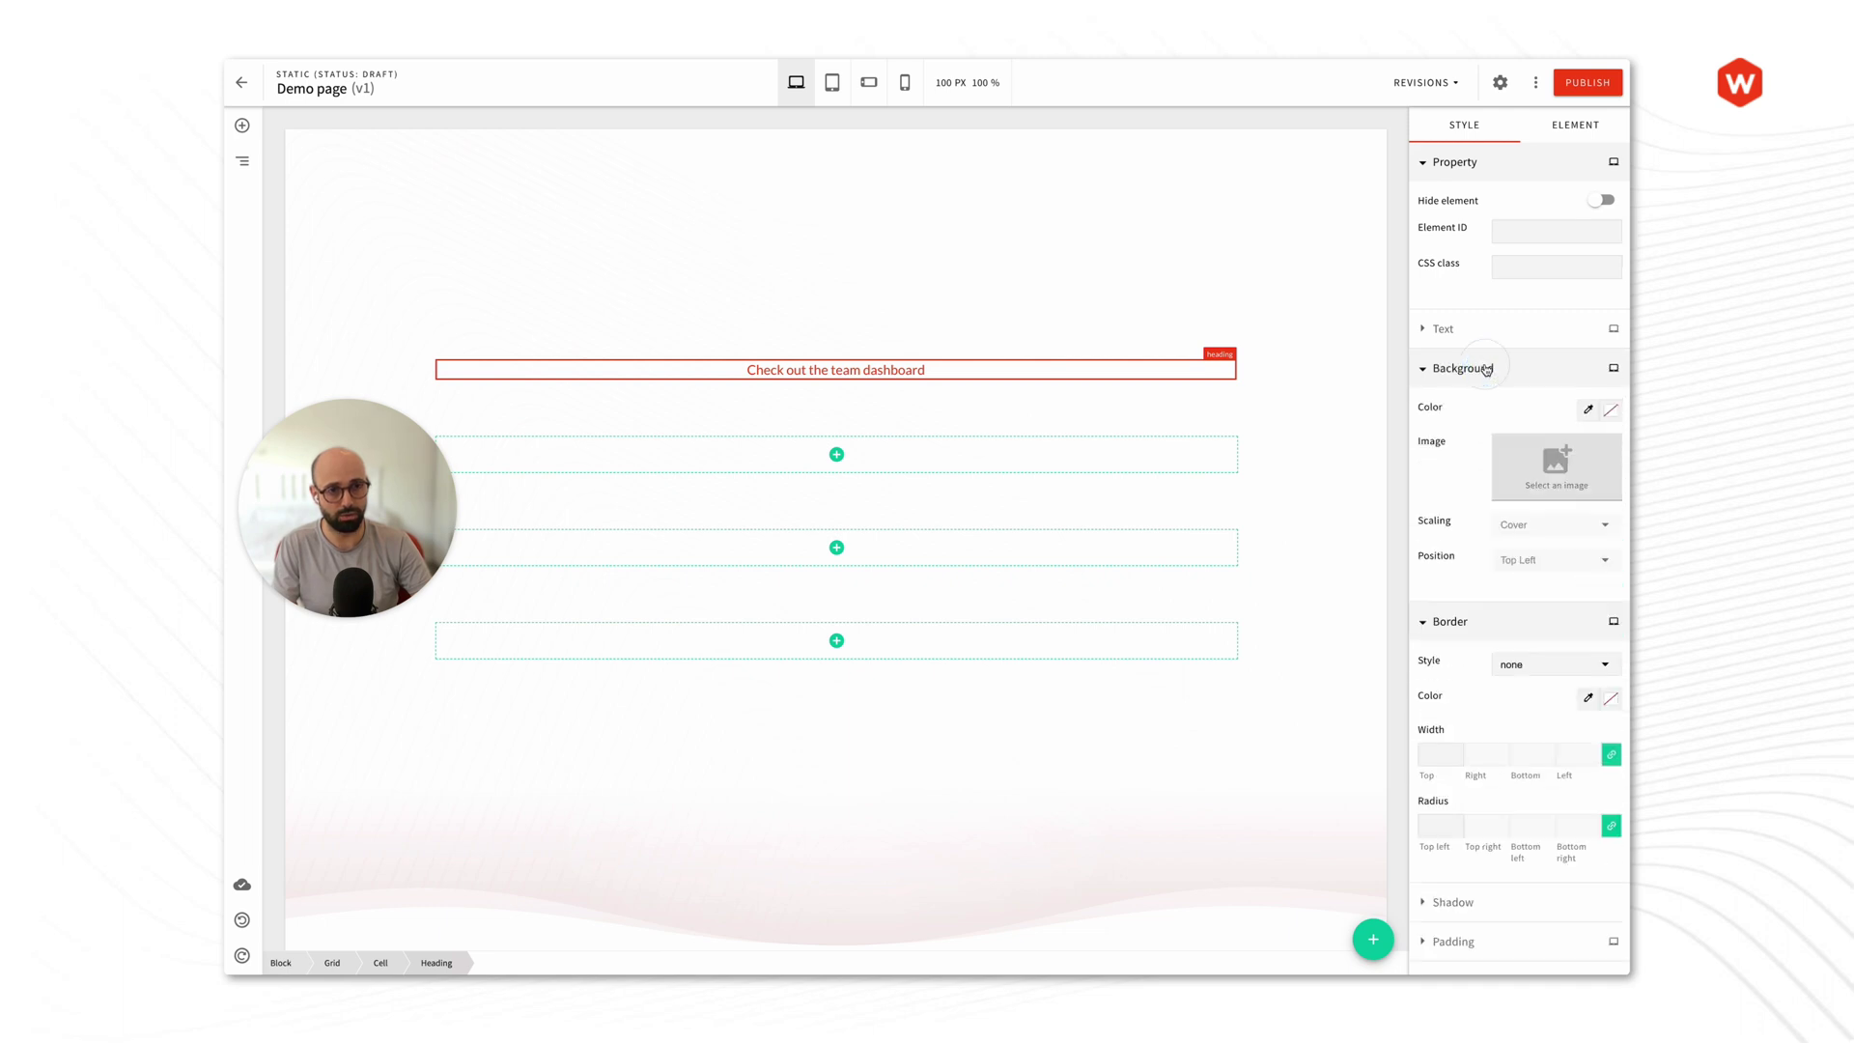
{"action": "left_click", "coordinate": [1589, 410]}
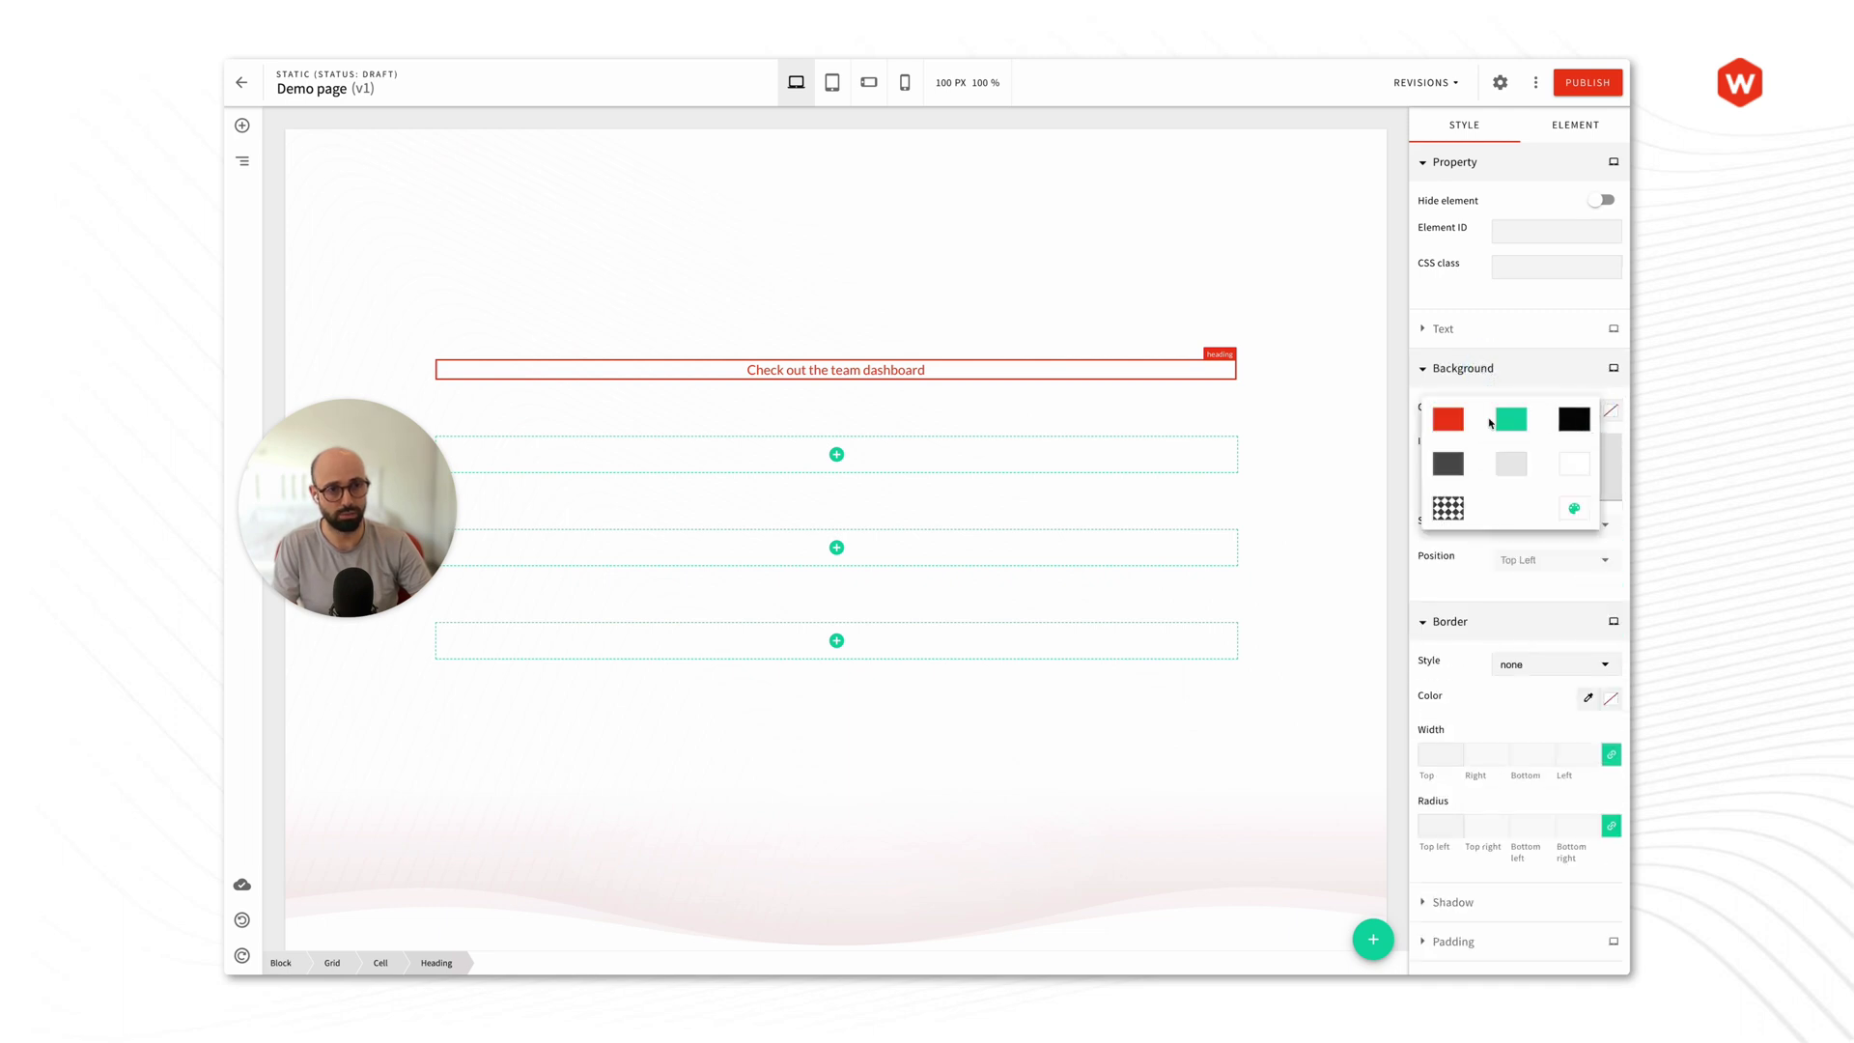
{"action": "left_click", "coordinate": [1574, 507]}
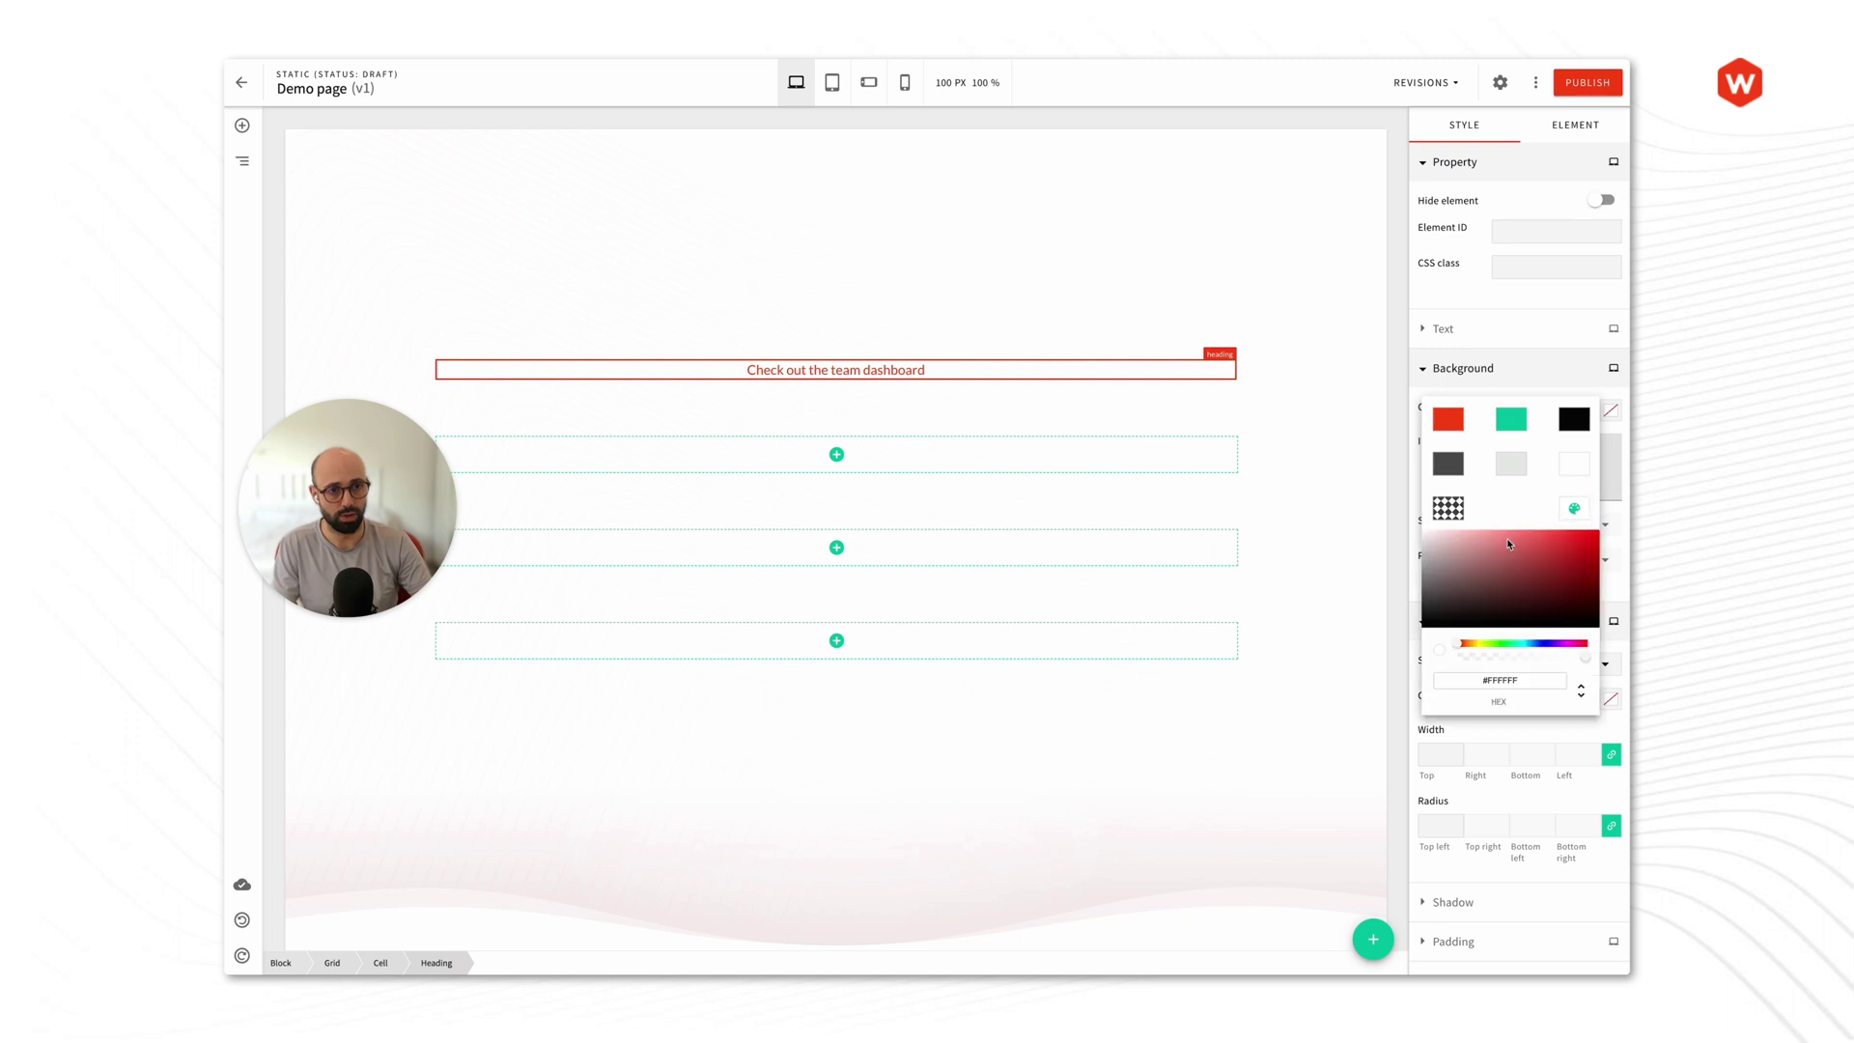
{"action": "left_click_drag", "start_coordinate": [1458, 644], "coordinate": [1470, 649]}
{"action": "left_click", "coordinate": [1593, 536]}
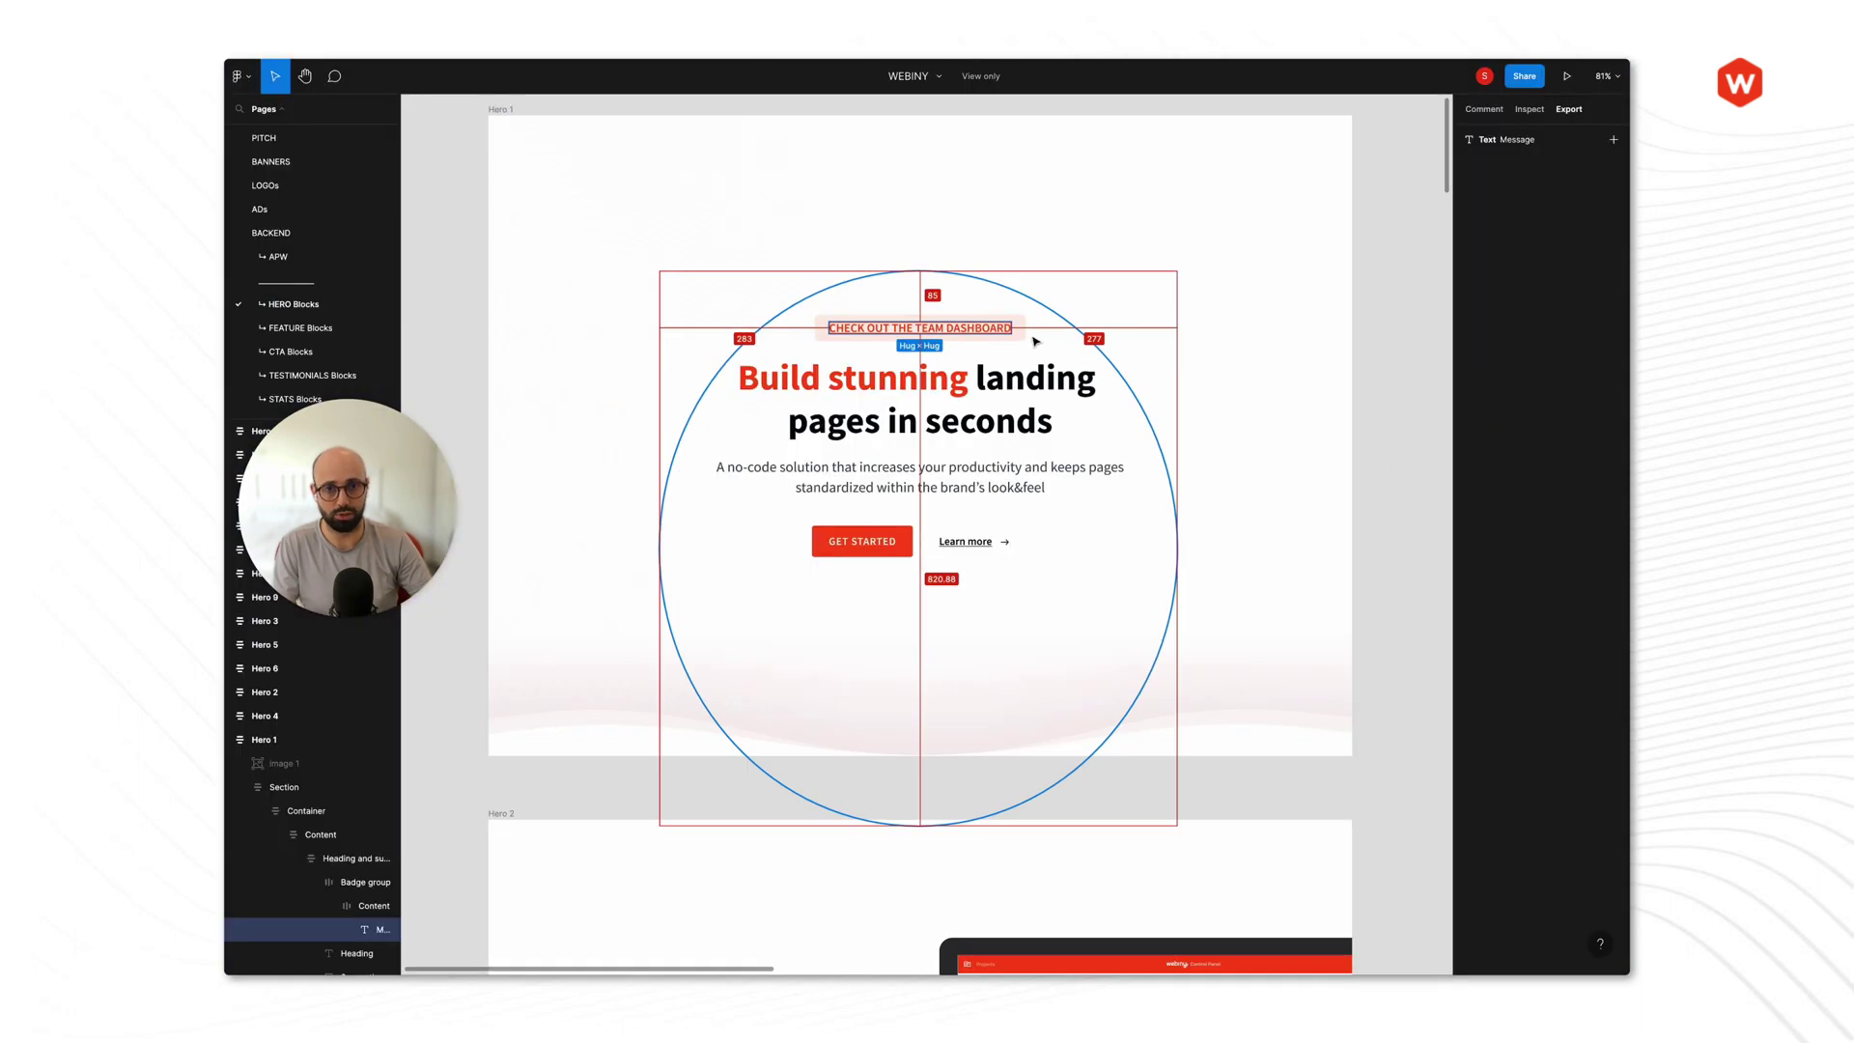
Step: In Figma, copy the badge colour #FA5A28 and sample its pale pink background as FEEEE9
{"action": "left_click", "coordinate": [1027, 334]}
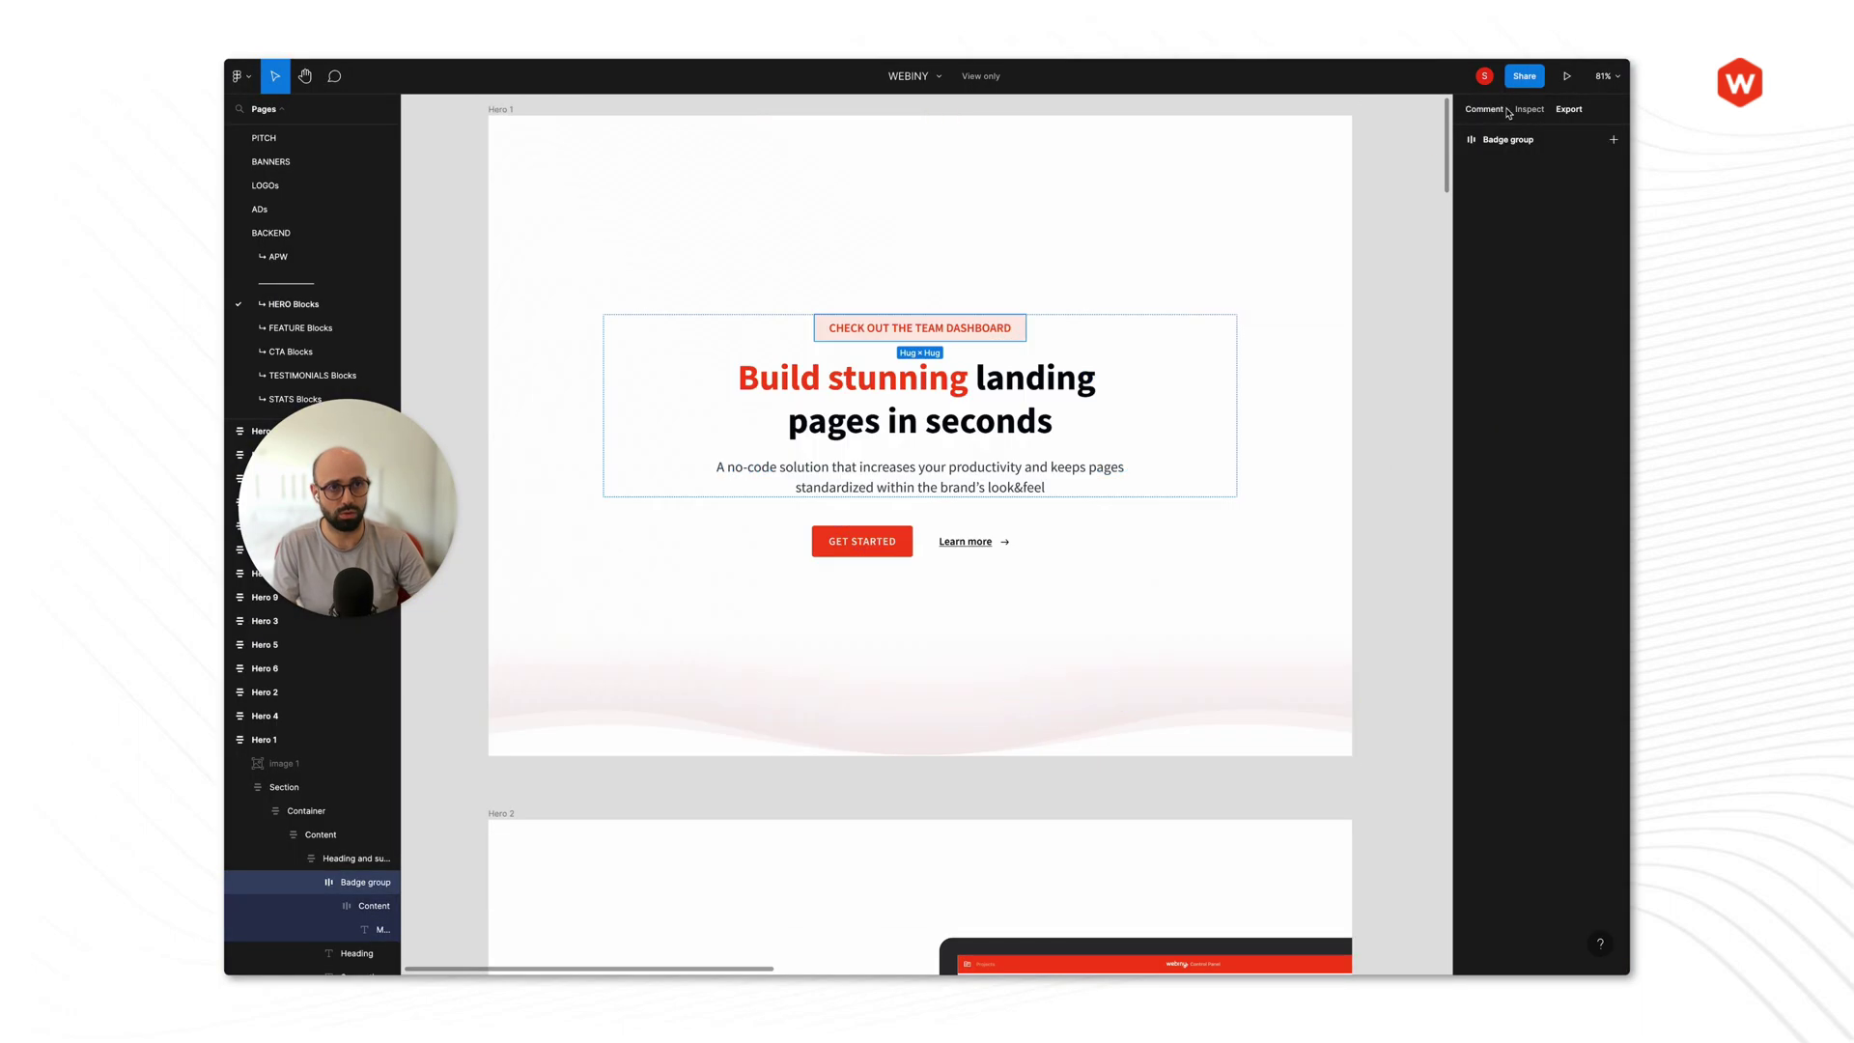
{"action": "left_click", "coordinate": [1512, 110]}
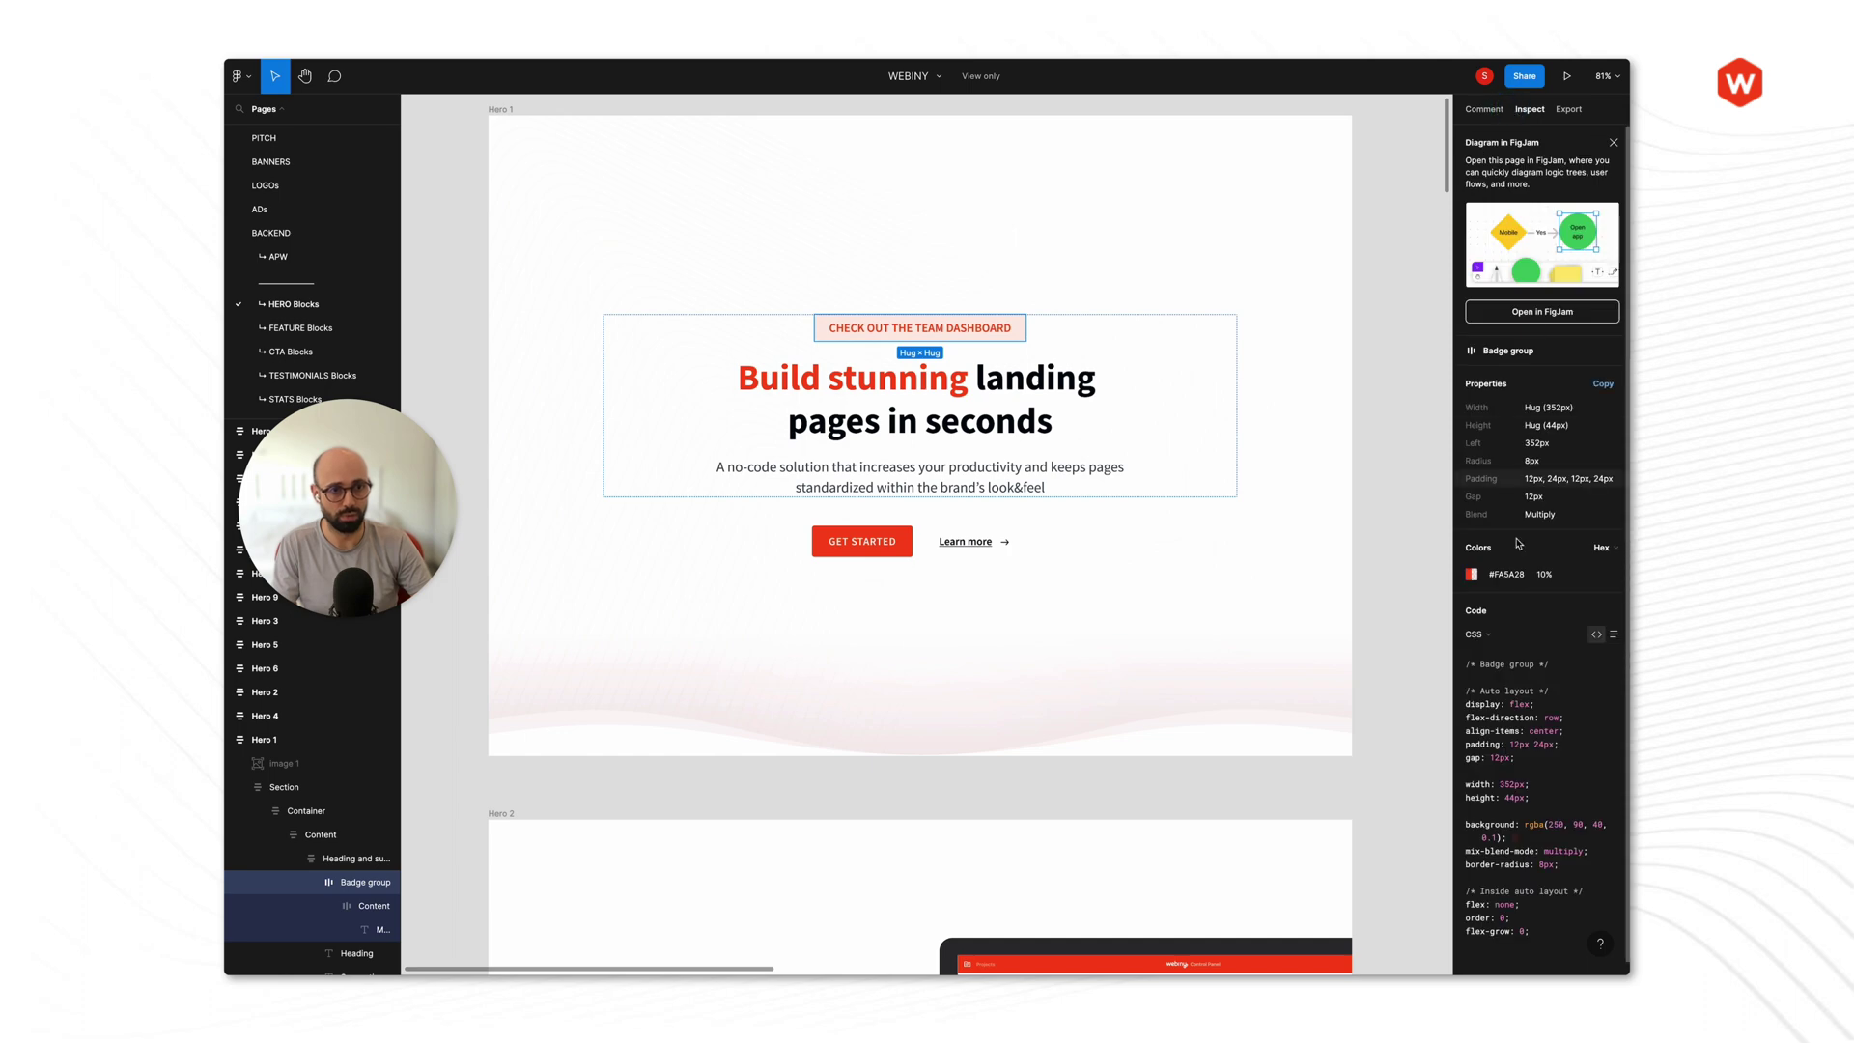
{"action": "left_click", "coordinate": [1507, 575]}
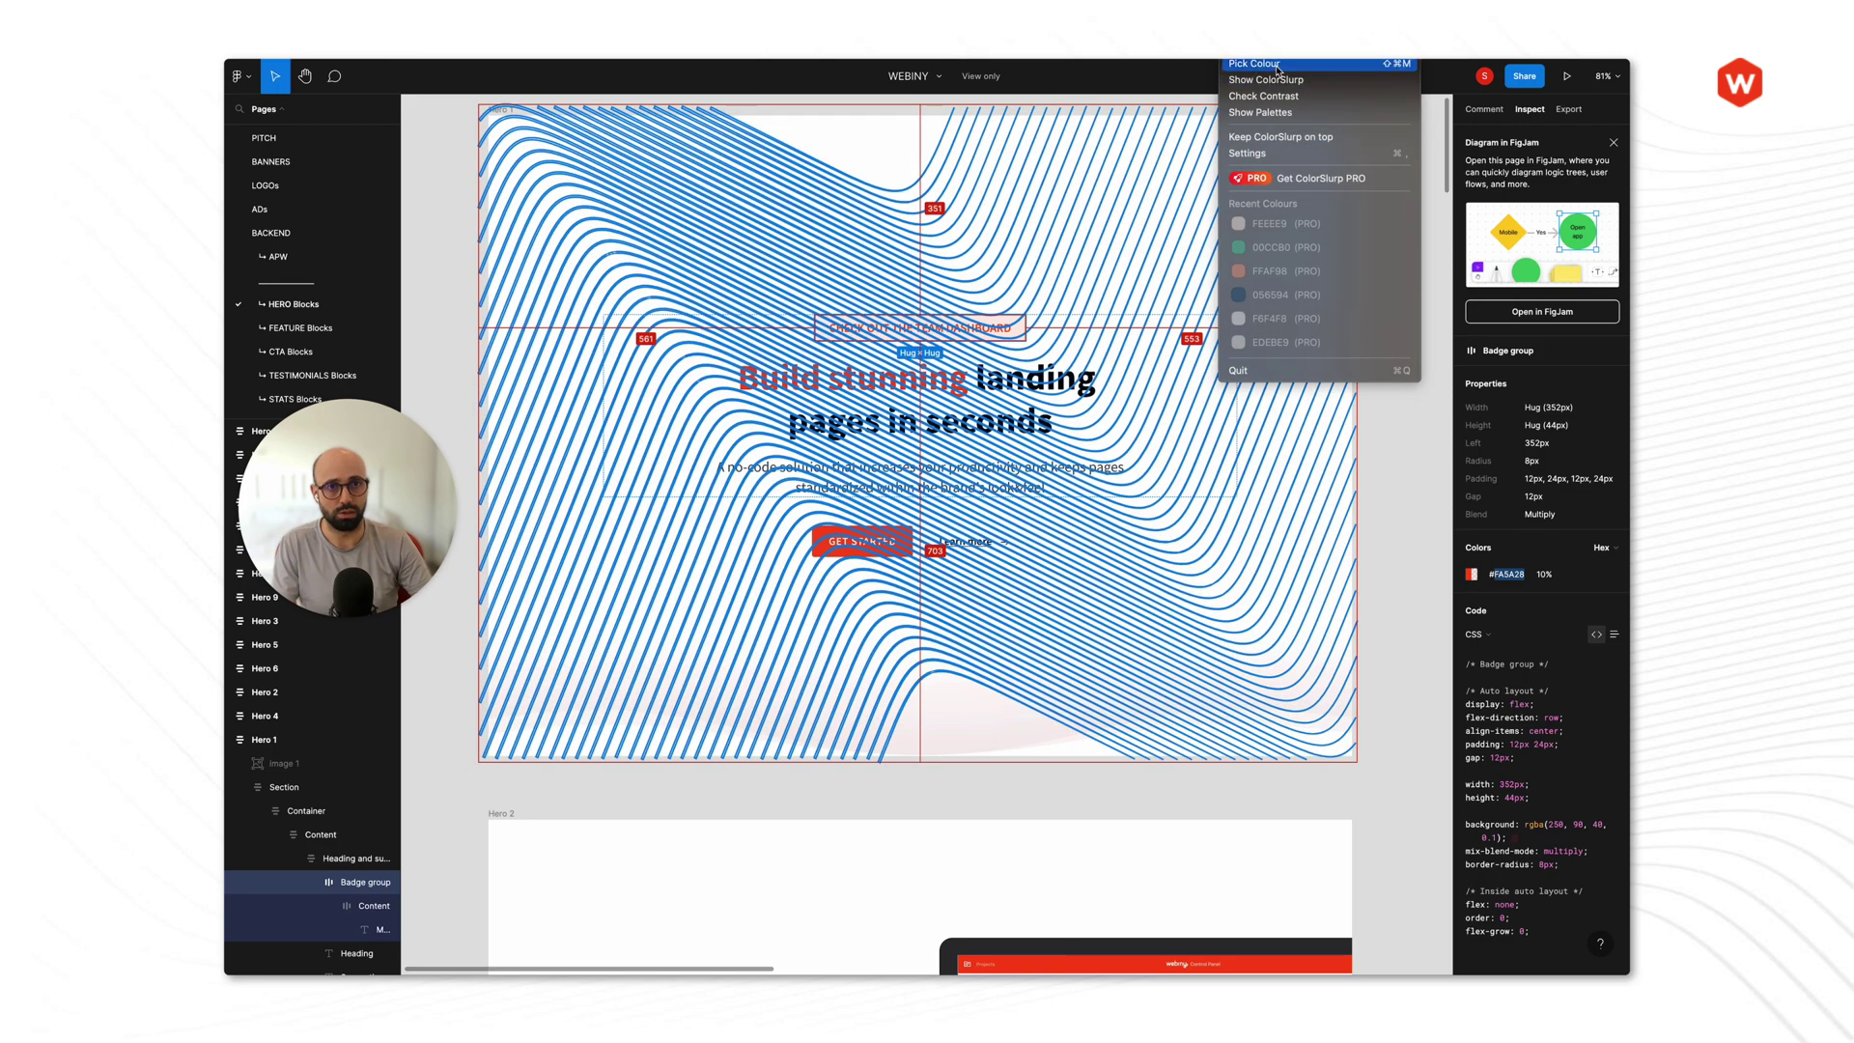
{"action": "left_click", "coordinate": [994, 328]}
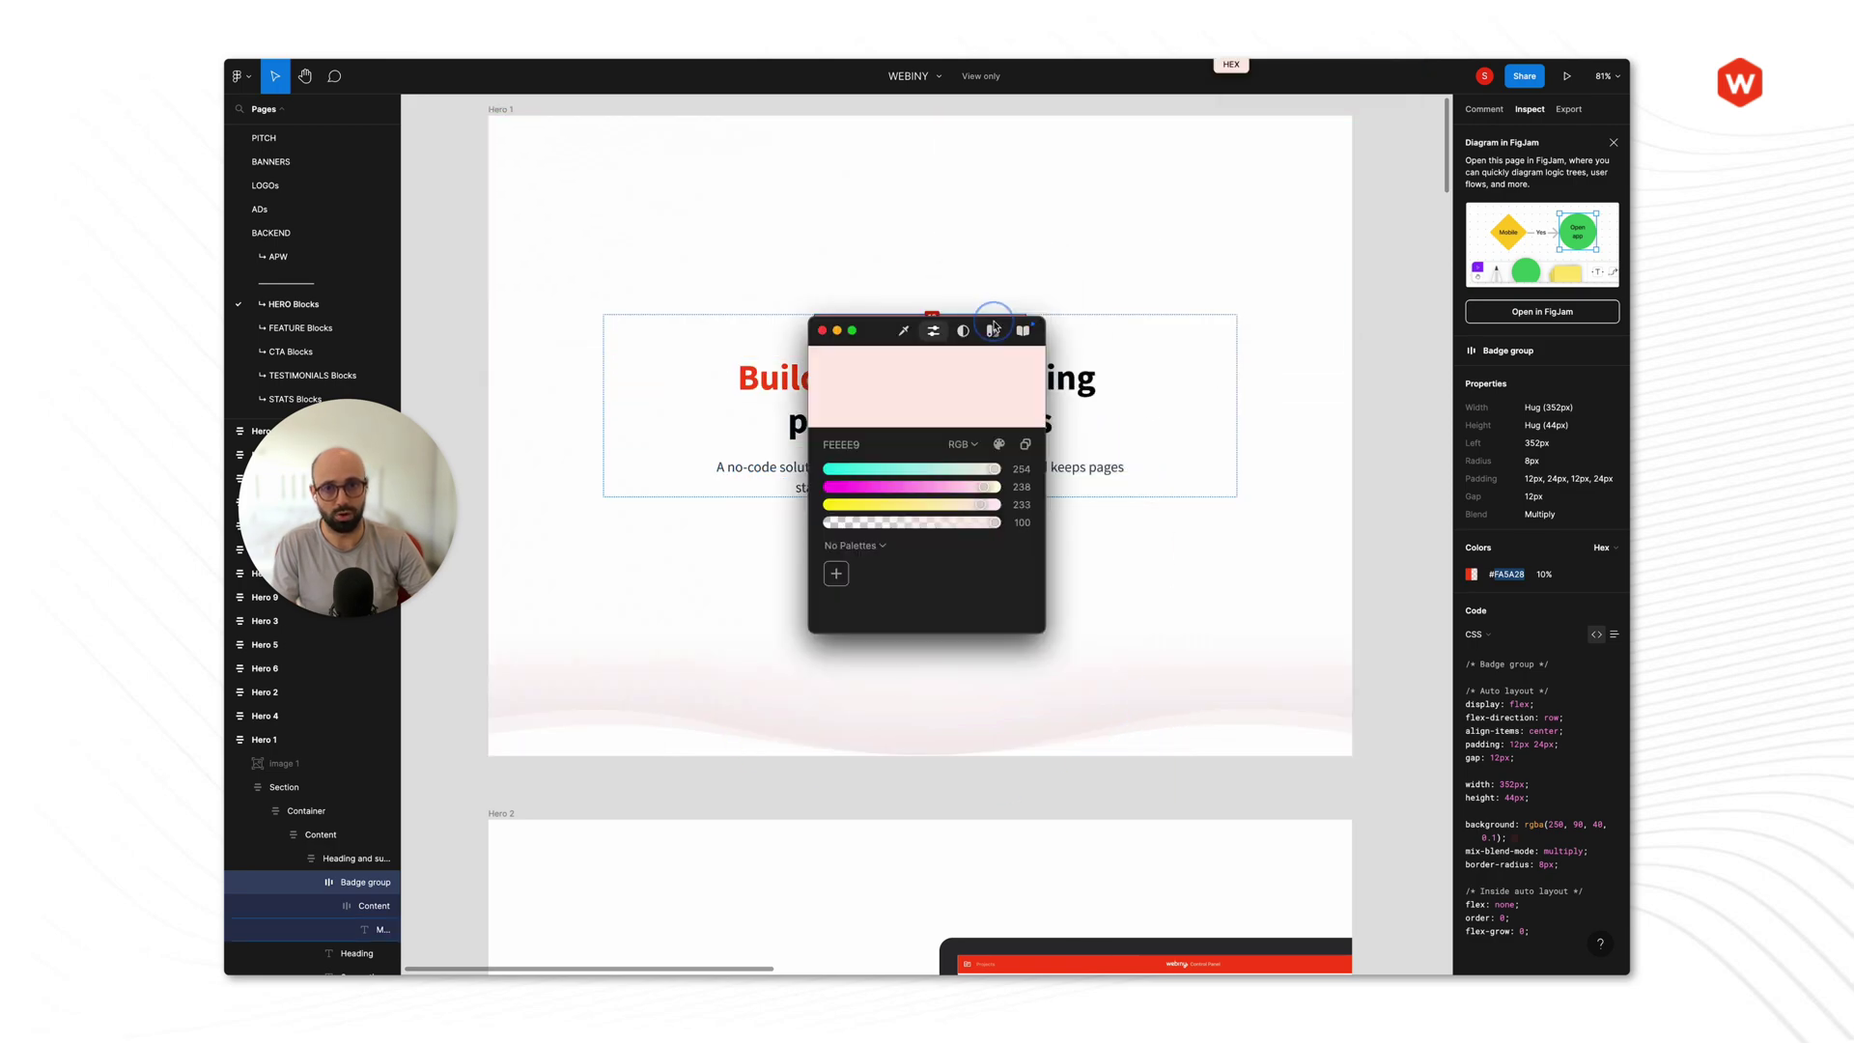
{"action": "double_click", "coordinate": [849, 446]}
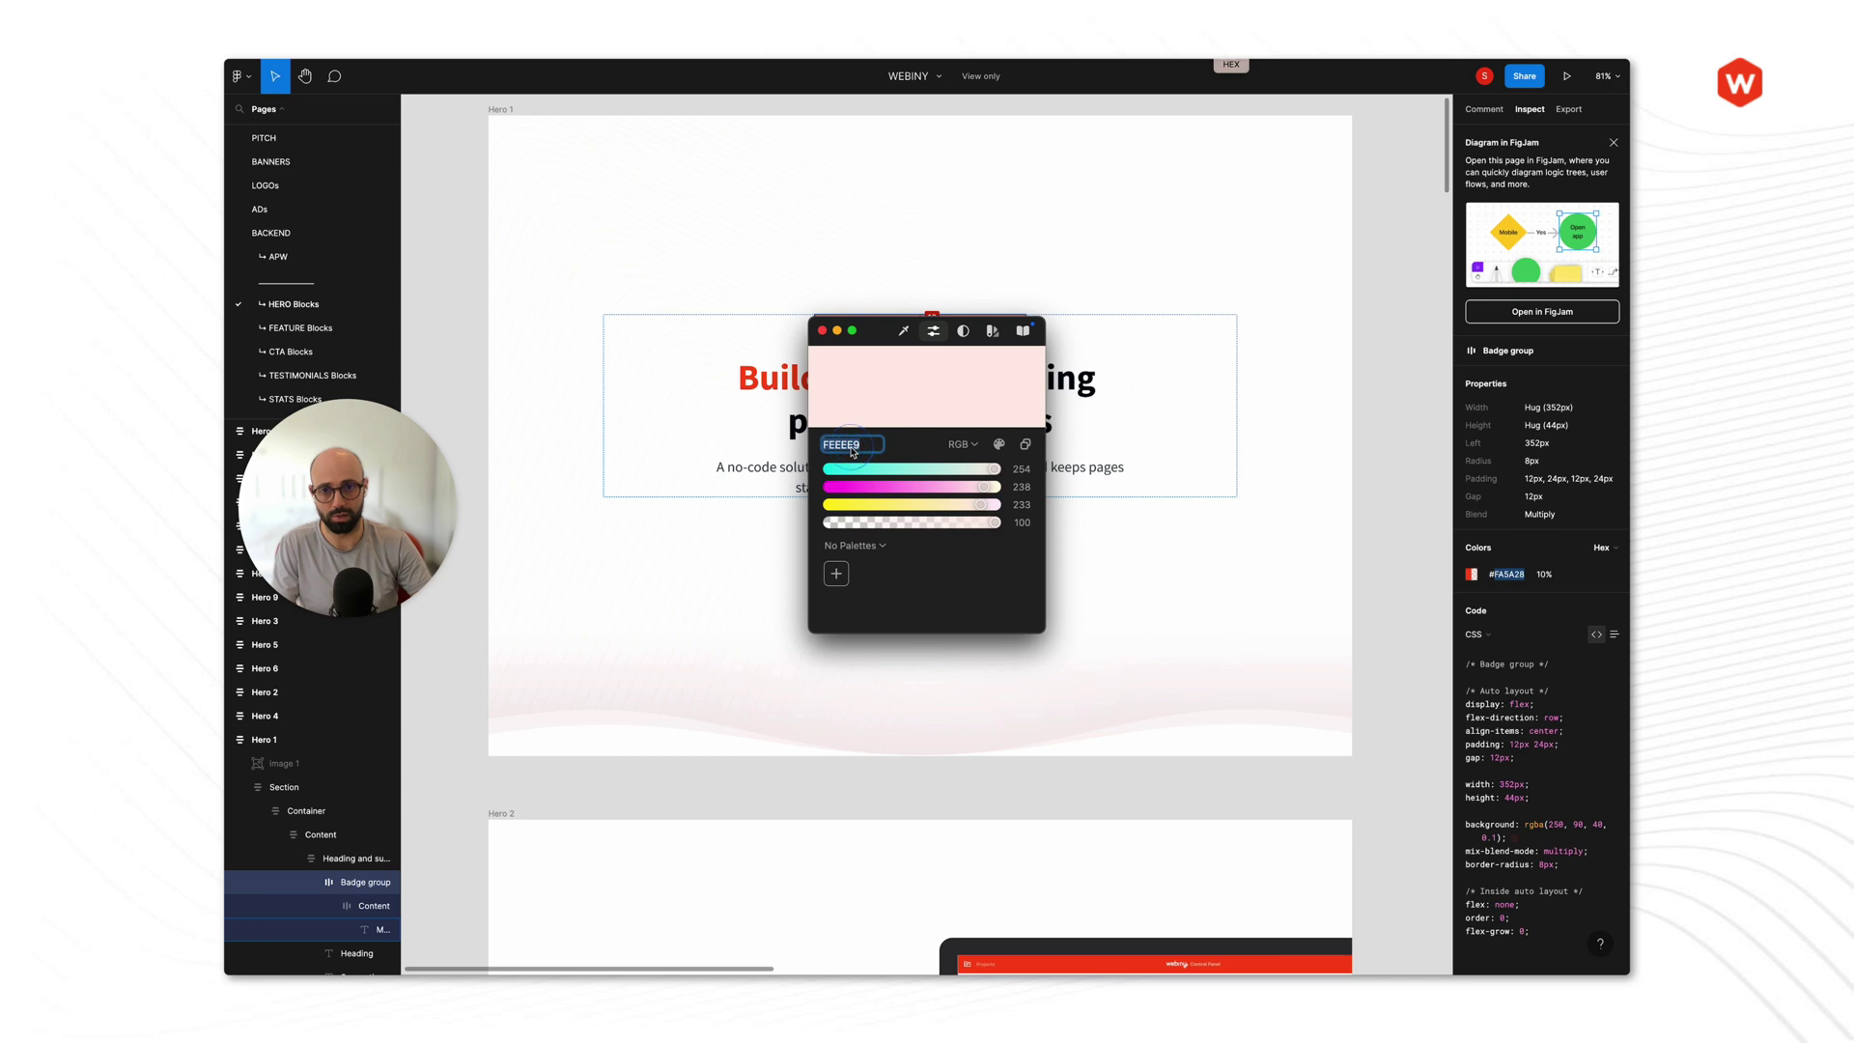
{"action": "left_click", "coordinate": [823, 330]}
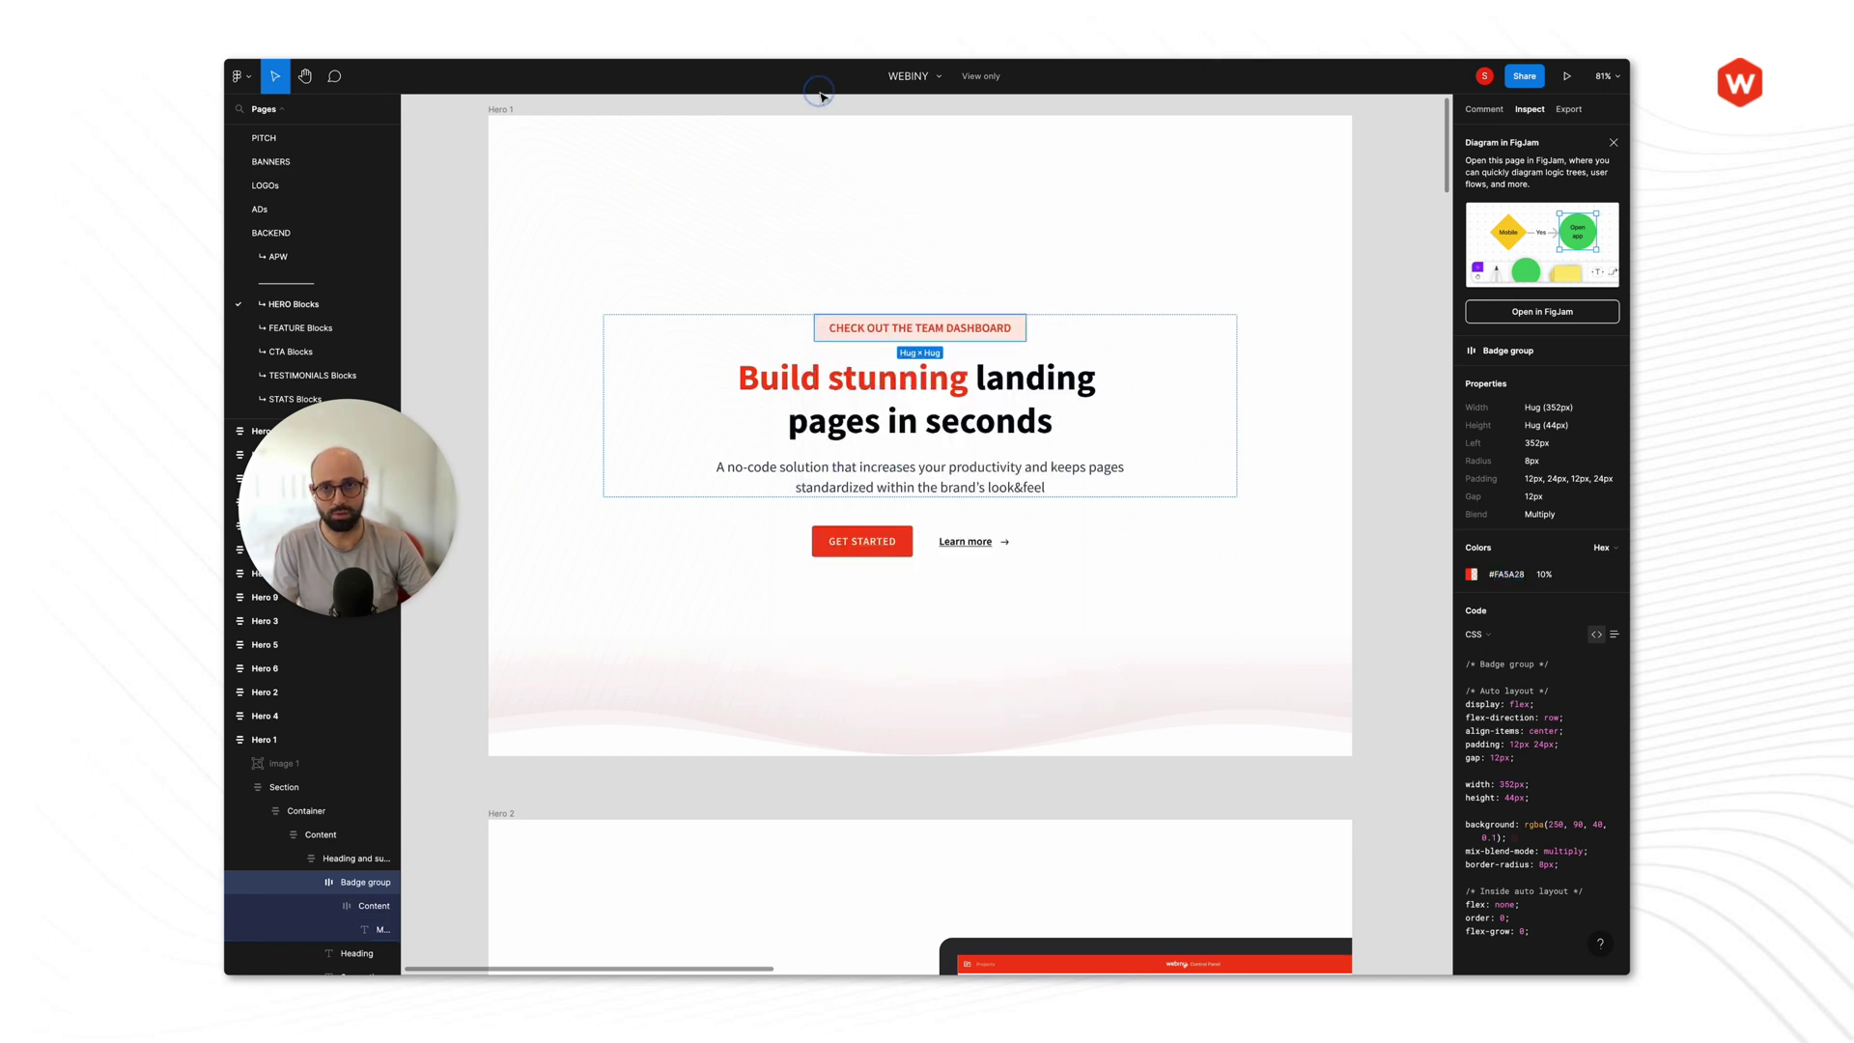
{"action": "key", "text": "super+Tab"}
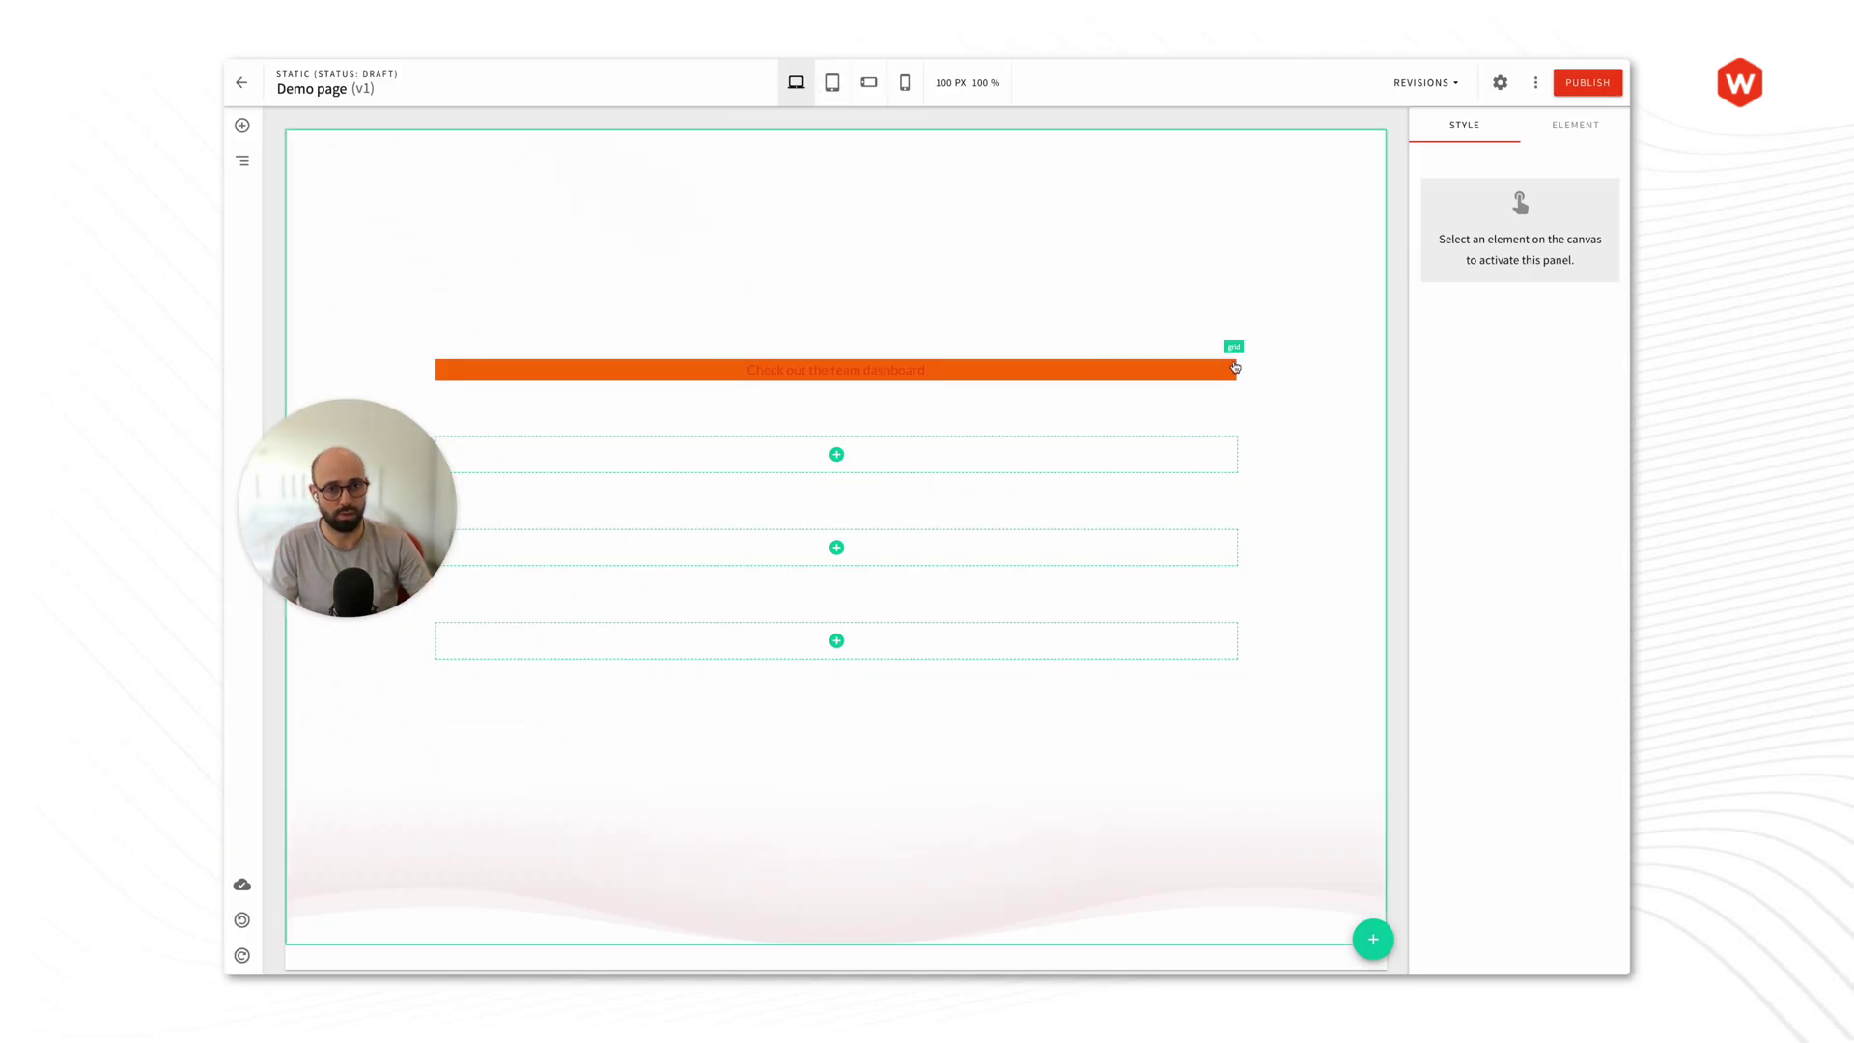
Step: Replace the heading's orange background with the pasted hex value FEEEE9
{"action": "left_click", "coordinate": [1228, 371]}
{"action": "left_click", "coordinate": [1458, 368]}
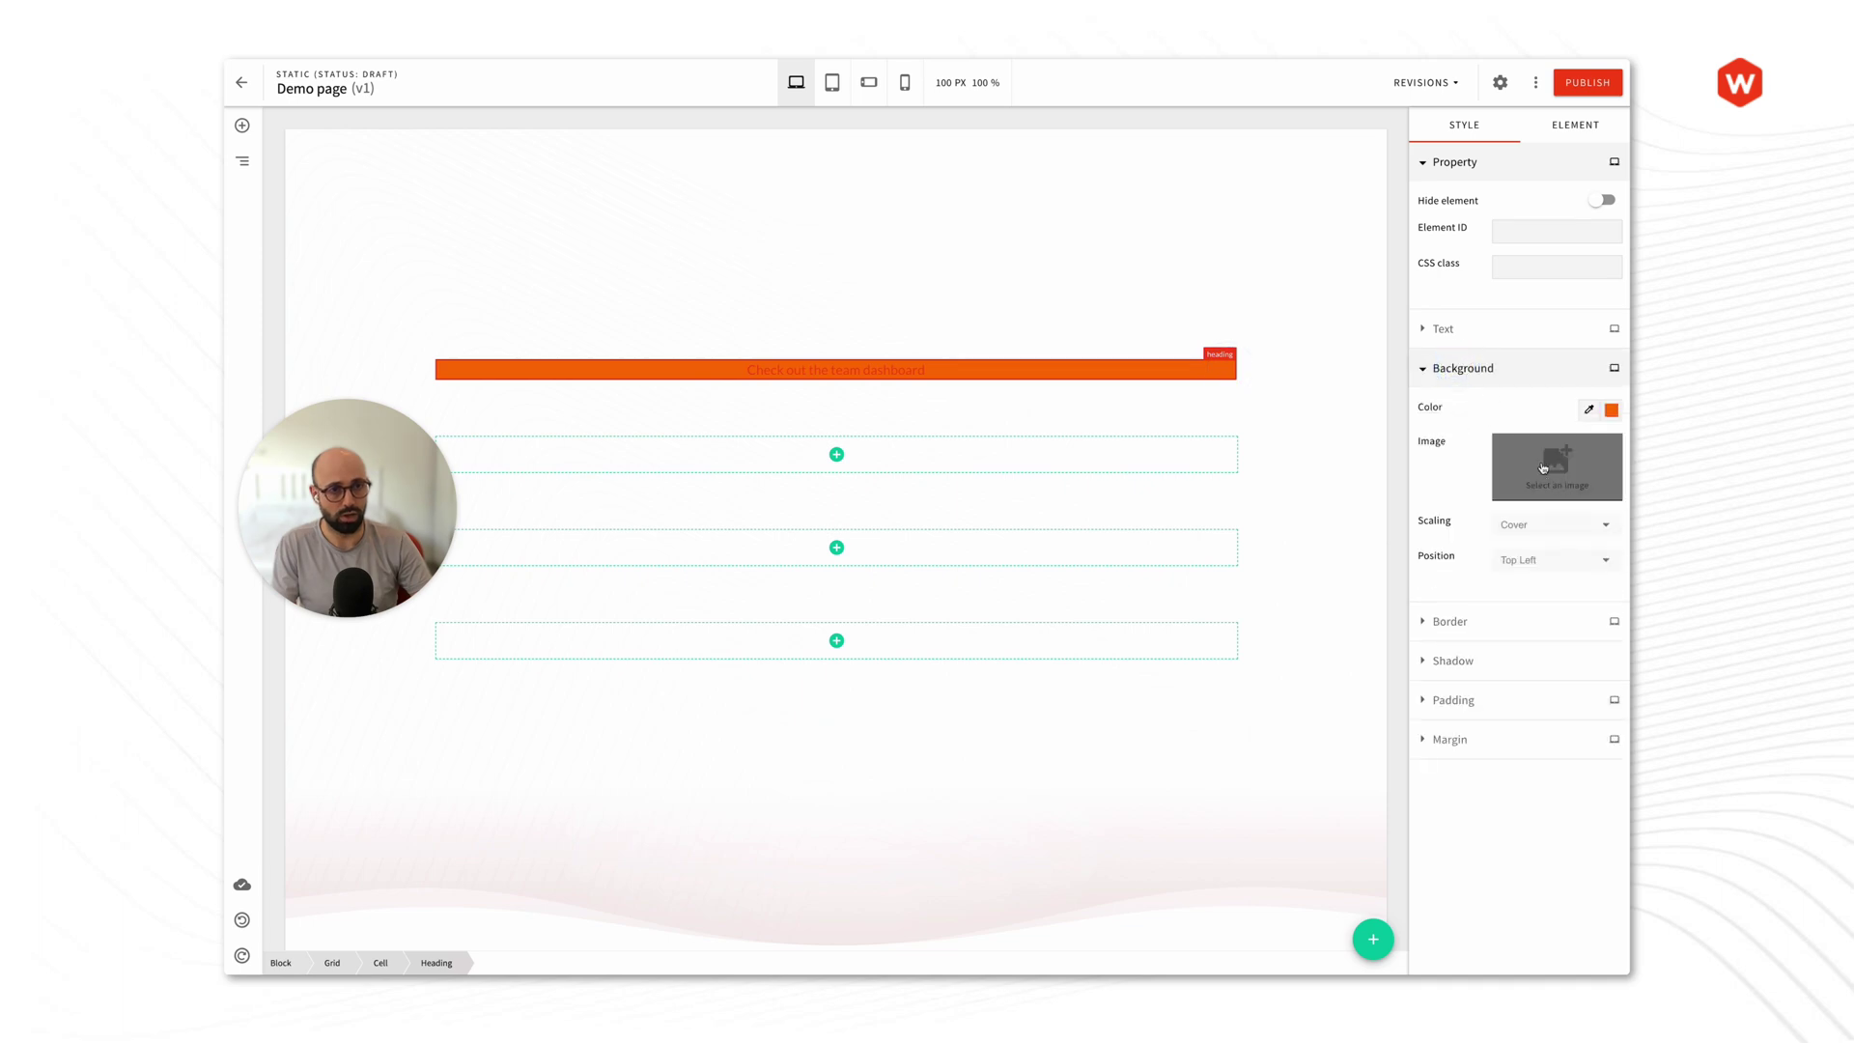
{"action": "left_click", "coordinate": [1611, 412]}
{"action": "left_click", "coordinate": [1574, 508]}
{"action": "left_click", "coordinate": [1506, 680]}
{"action": "double_click", "coordinate": [1506, 679]}
{"action": "type", "text": "#FEEEE9"}
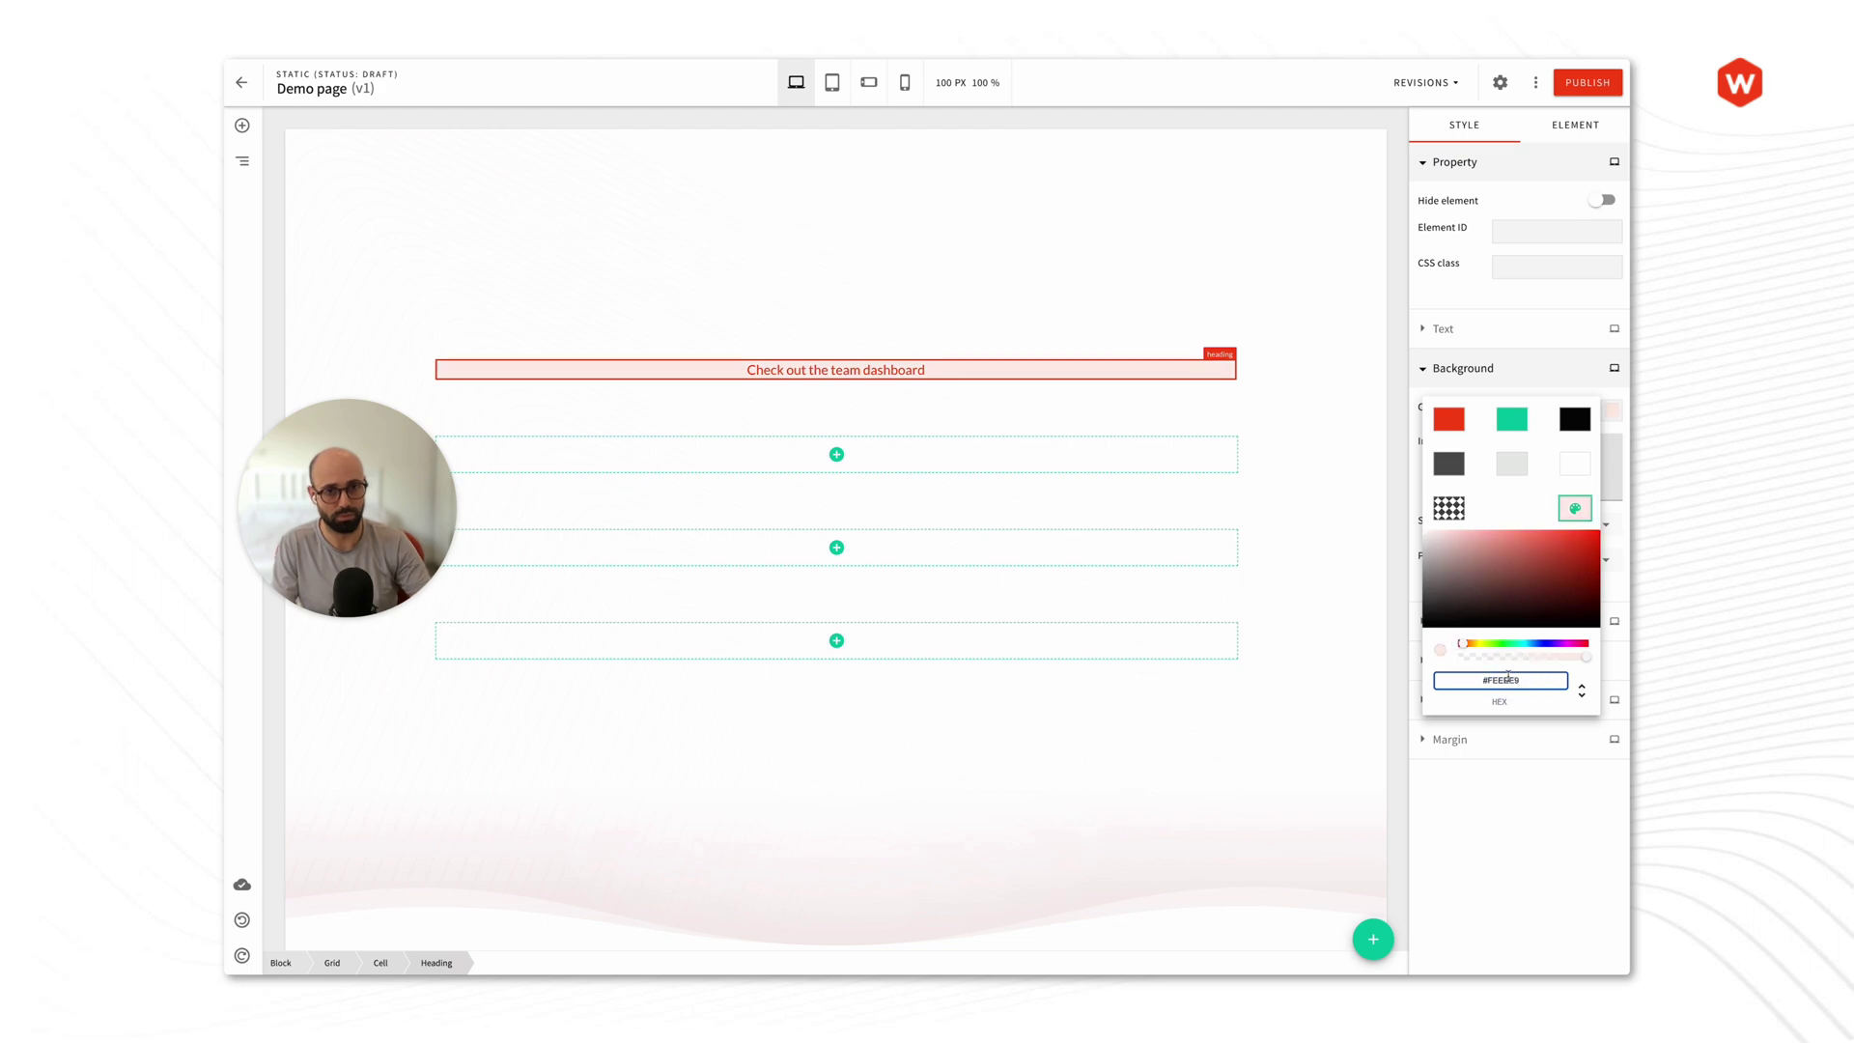
{"action": "left_click", "coordinate": [1508, 823]}
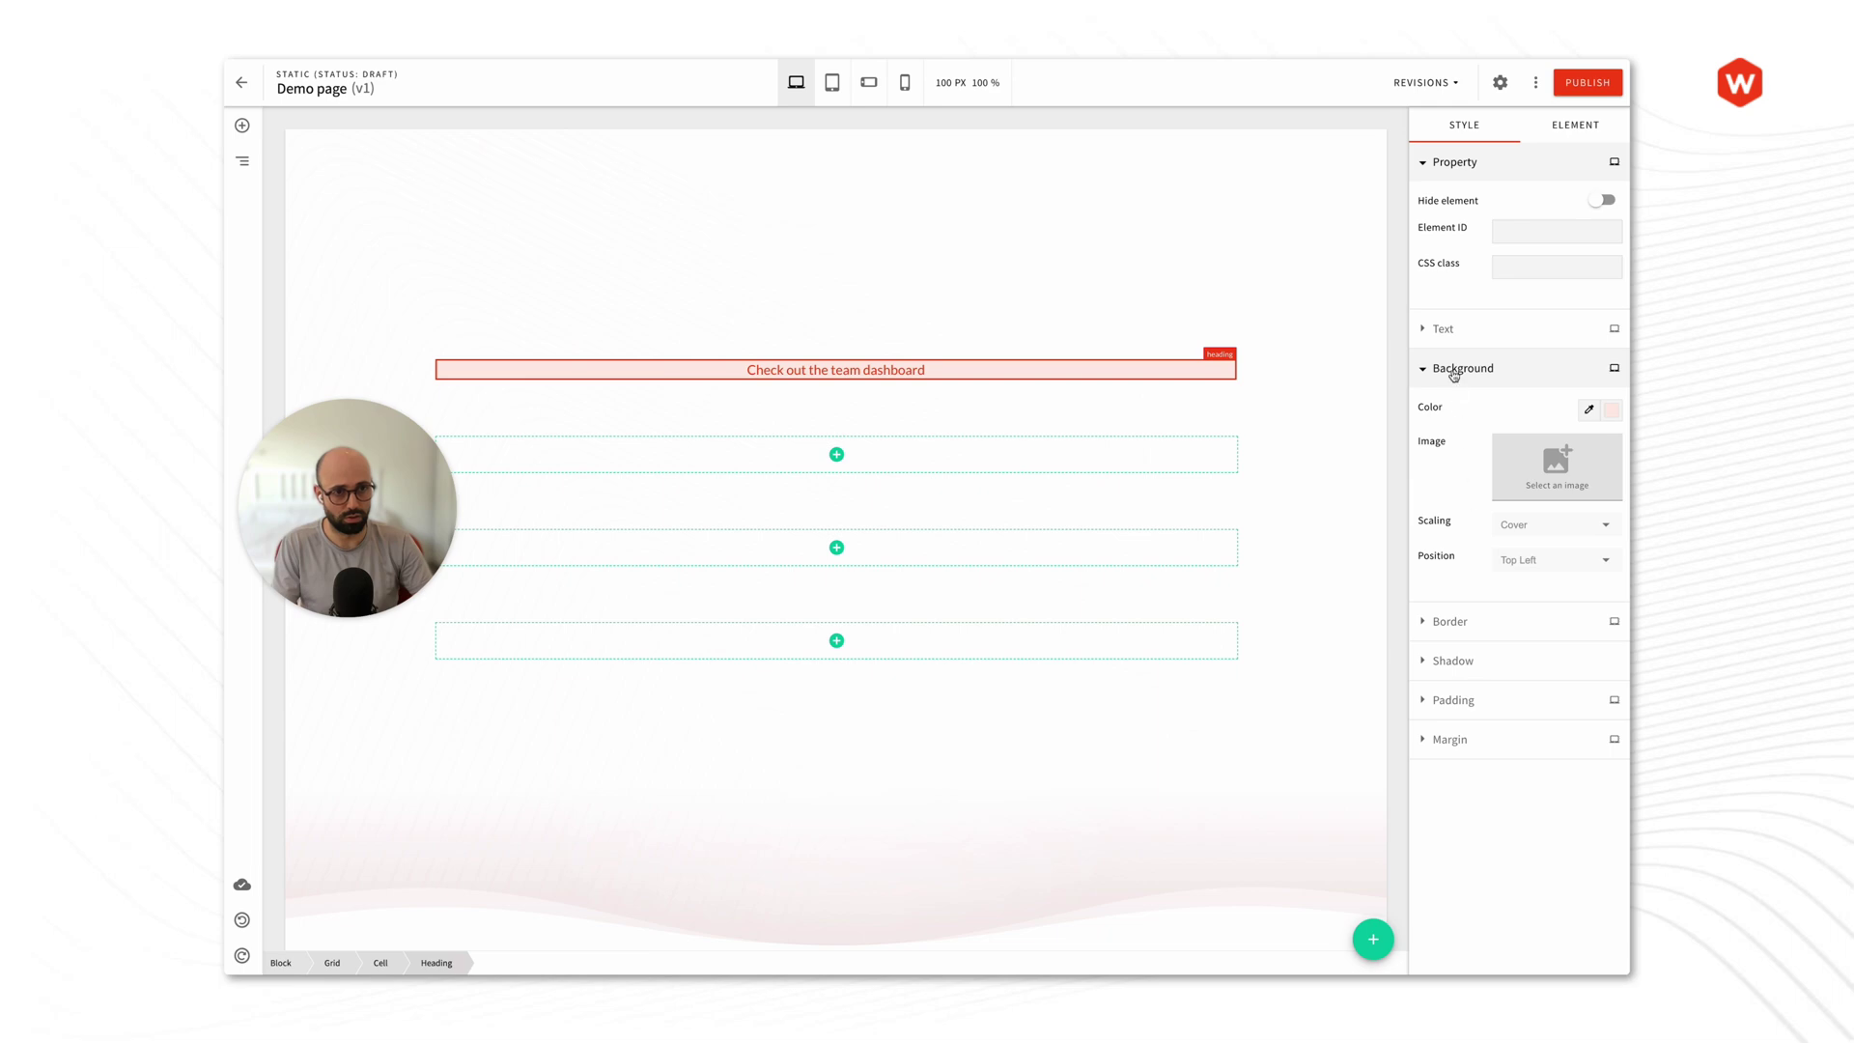
Step: Add a new Grid below the heading and move the heading into its cell
{"action": "left_click", "coordinate": [1111, 384]}
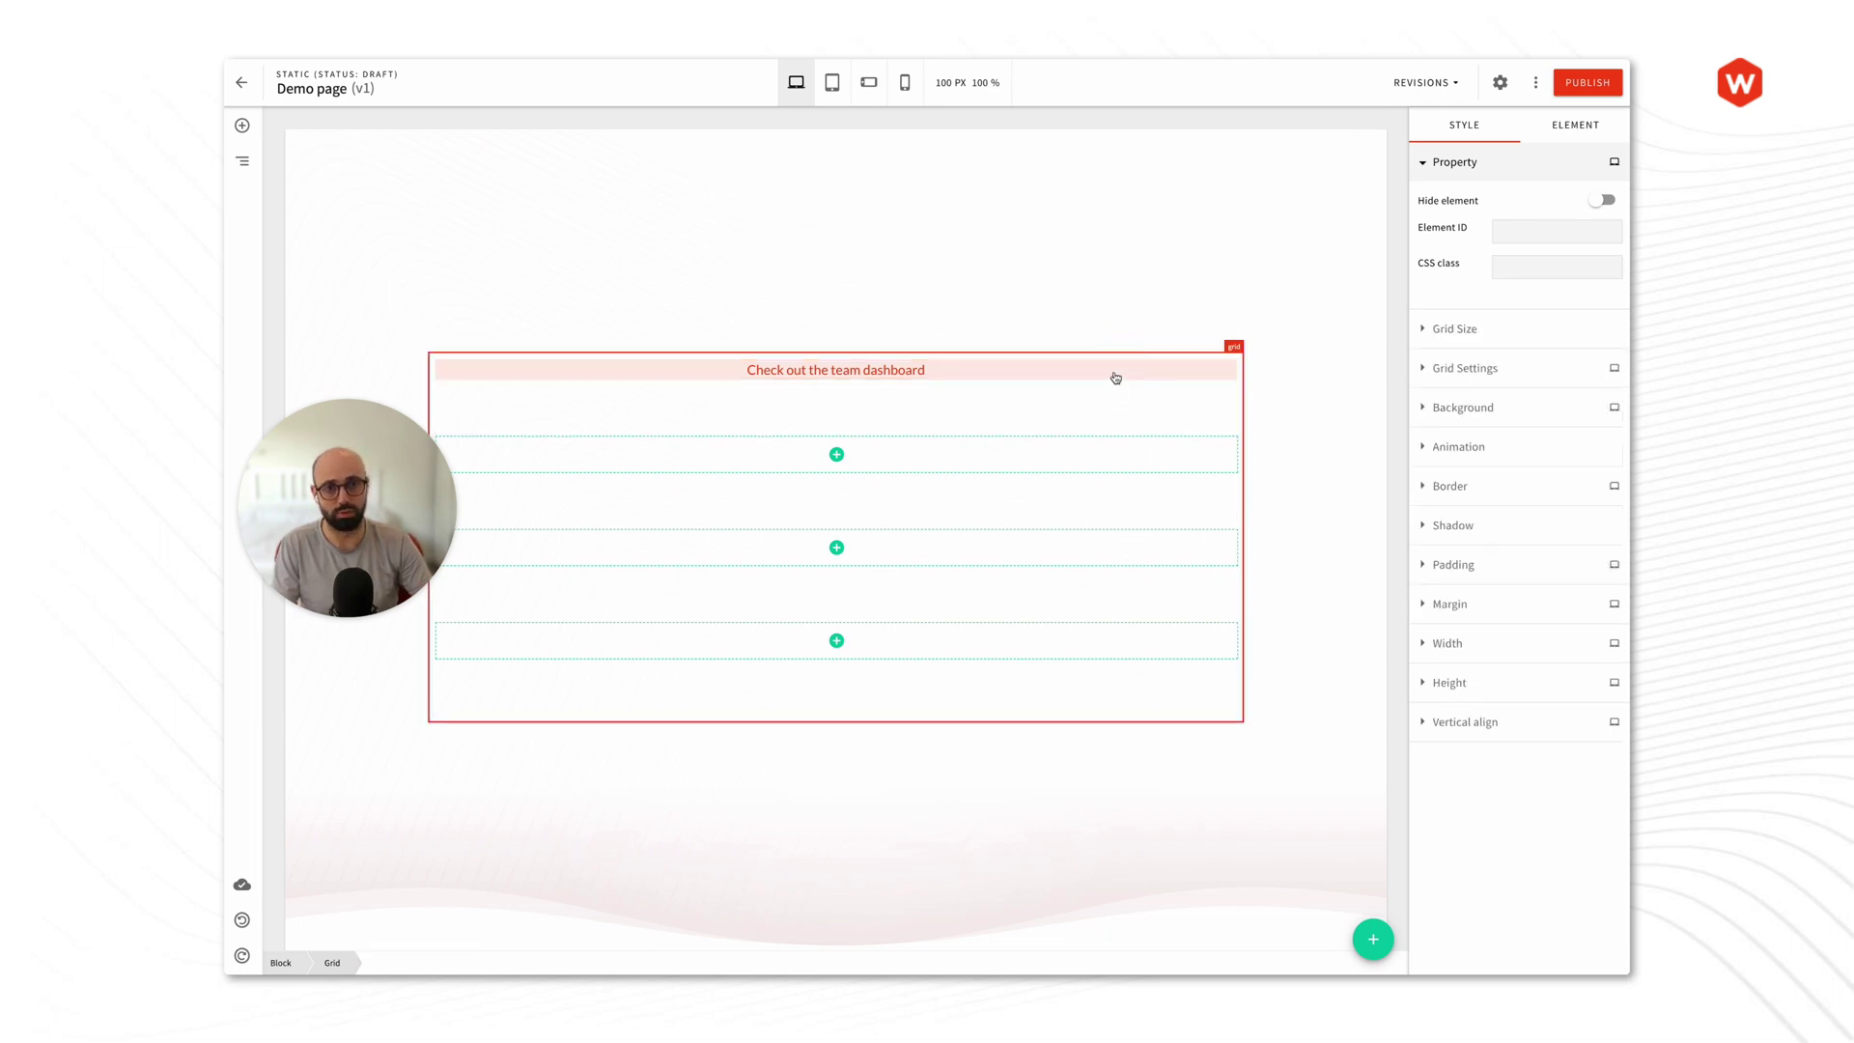
{"action": "left_click", "coordinate": [1111, 377]}
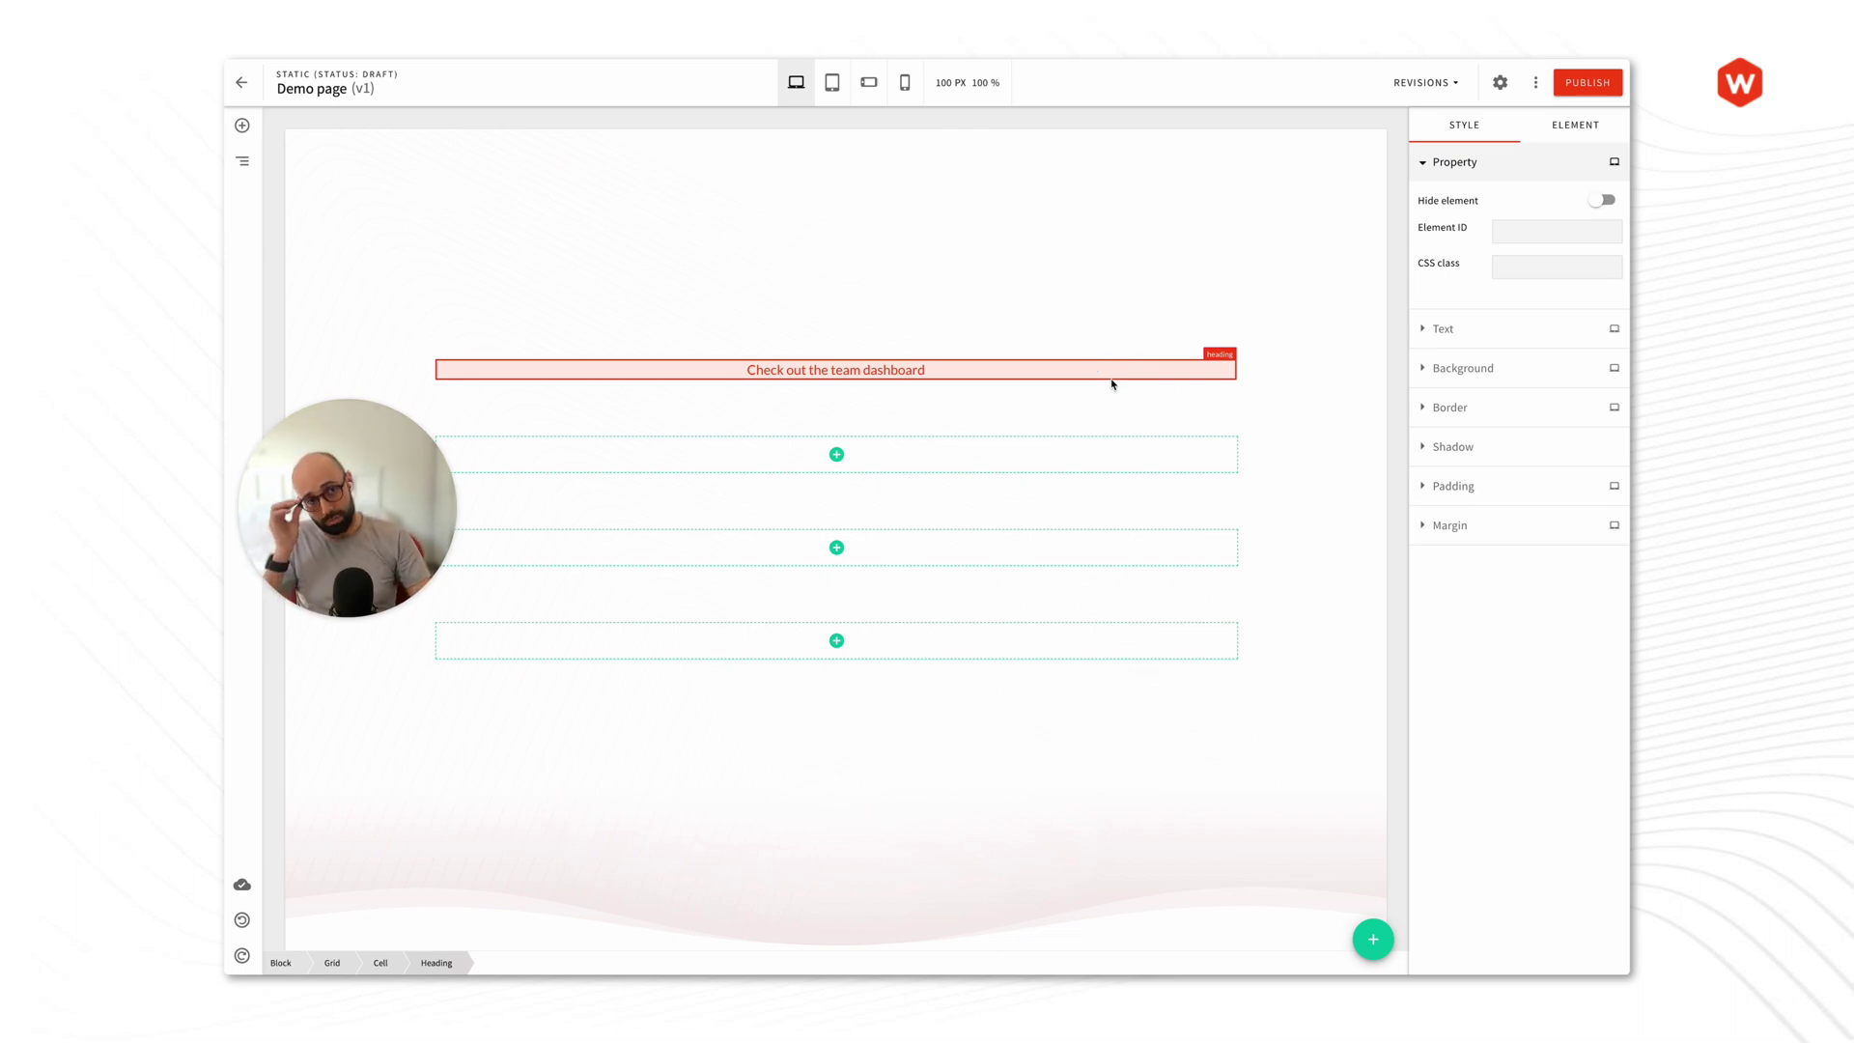
{"action": "left_click", "coordinate": [243, 126]}
{"action": "left_click", "coordinate": [323, 133]}
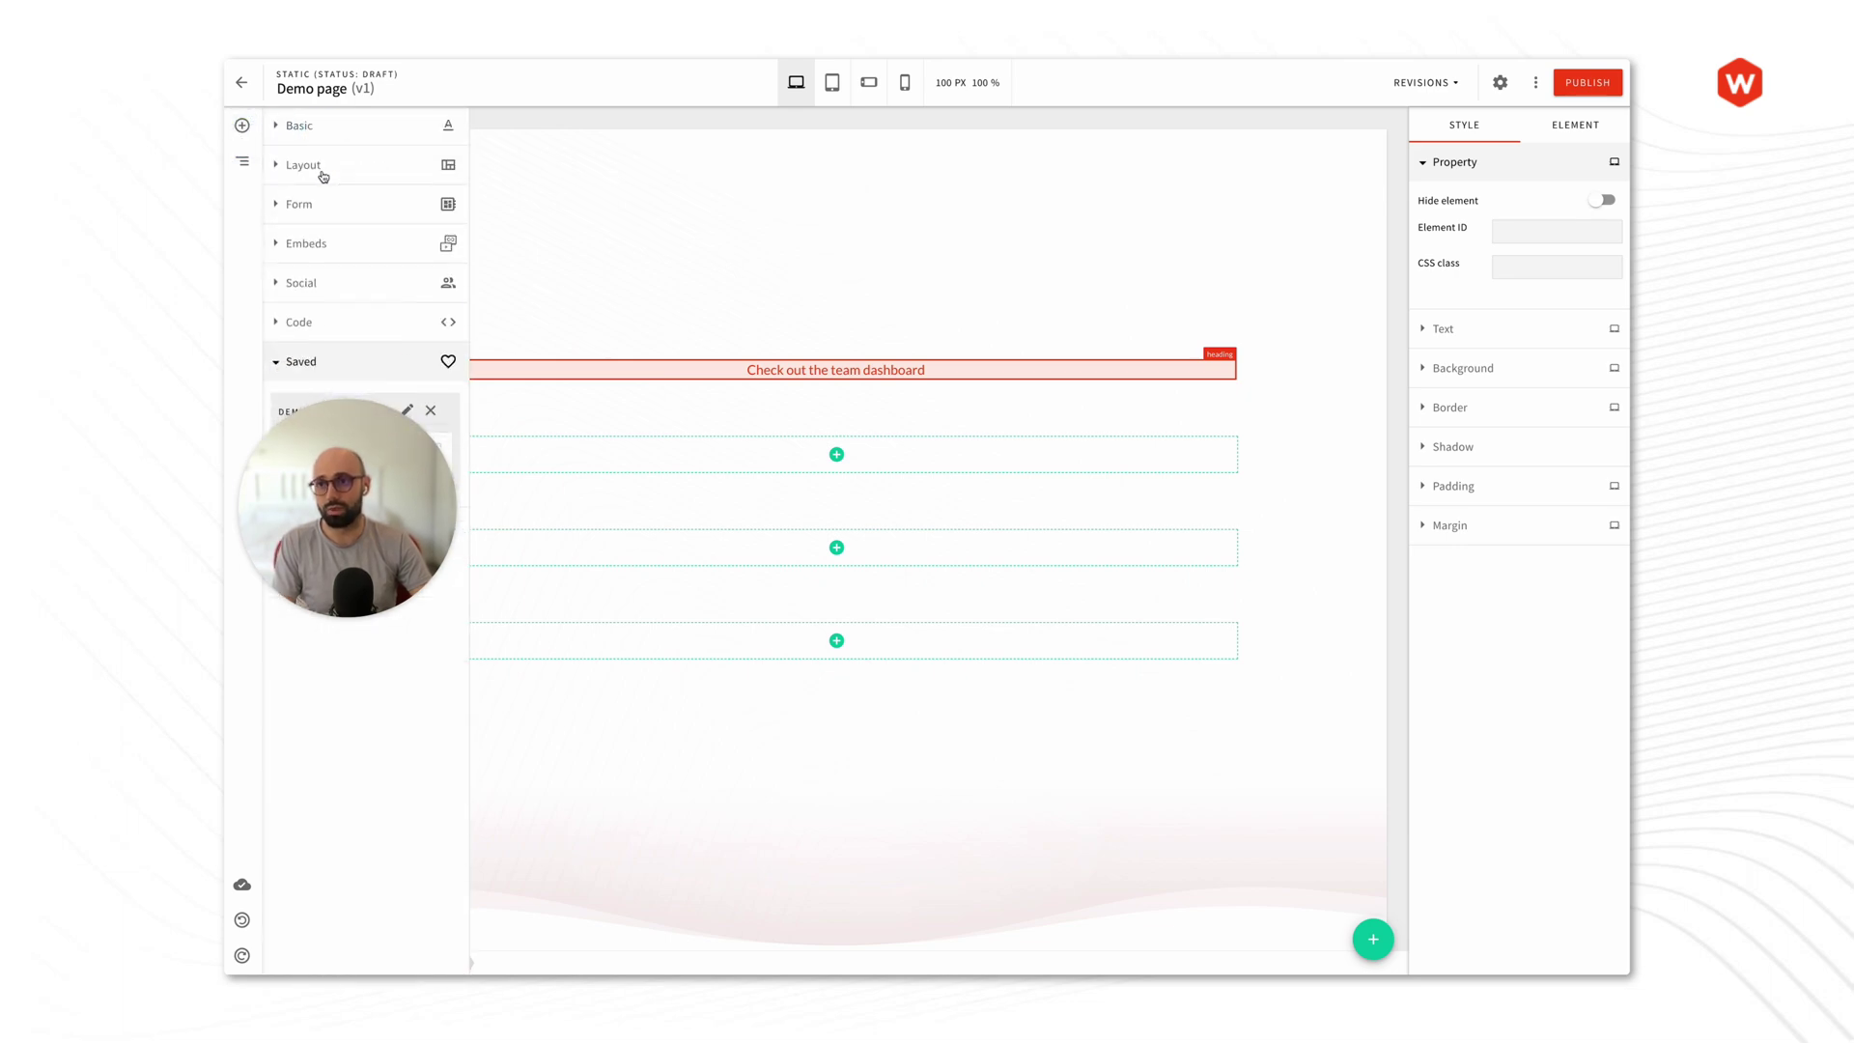
{"action": "left_click", "coordinate": [322, 168]}
{"action": "left_click_drag", "start_coordinate": [366, 261], "coordinate": [816, 381]}
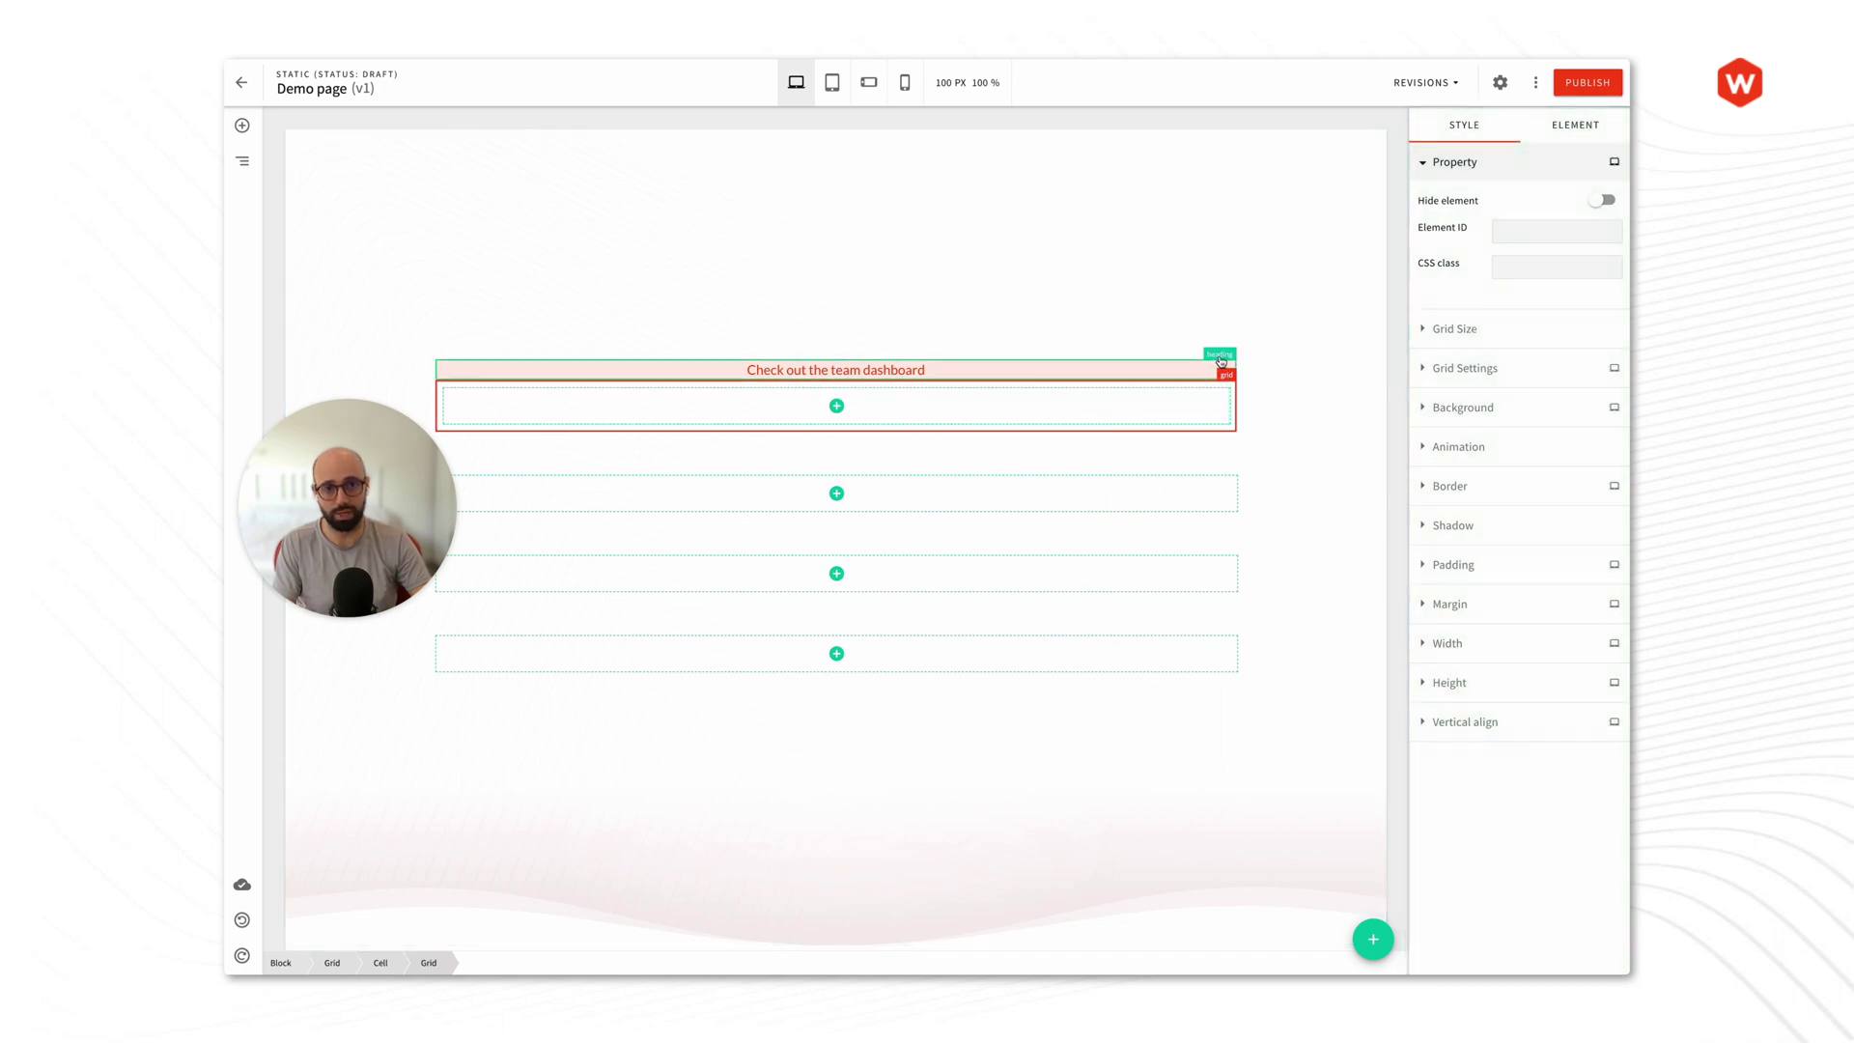
{"action": "left_click_drag", "start_coordinate": [1220, 361], "coordinate": [865, 409]}
Step: Clear the pink background colour from the heading inside the new grid
{"action": "left_click", "coordinate": [1041, 392]}
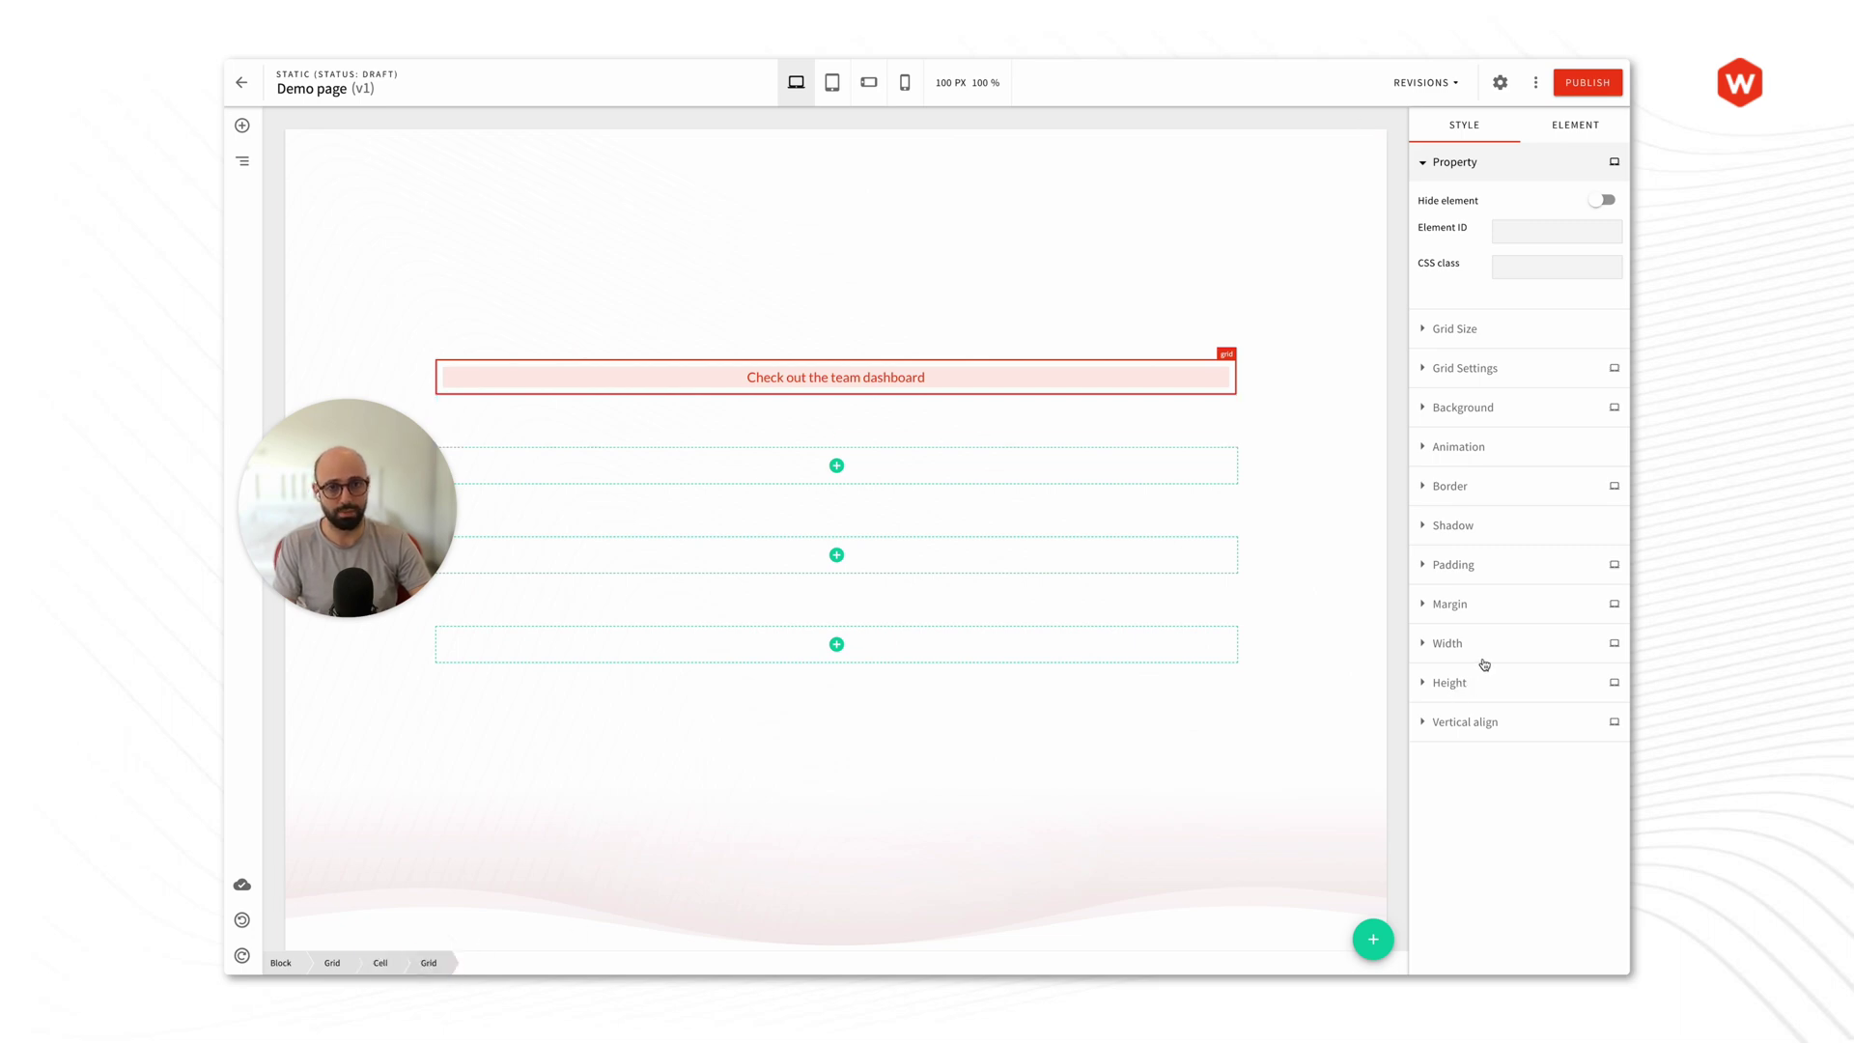
{"action": "left_click", "coordinate": [1124, 377]}
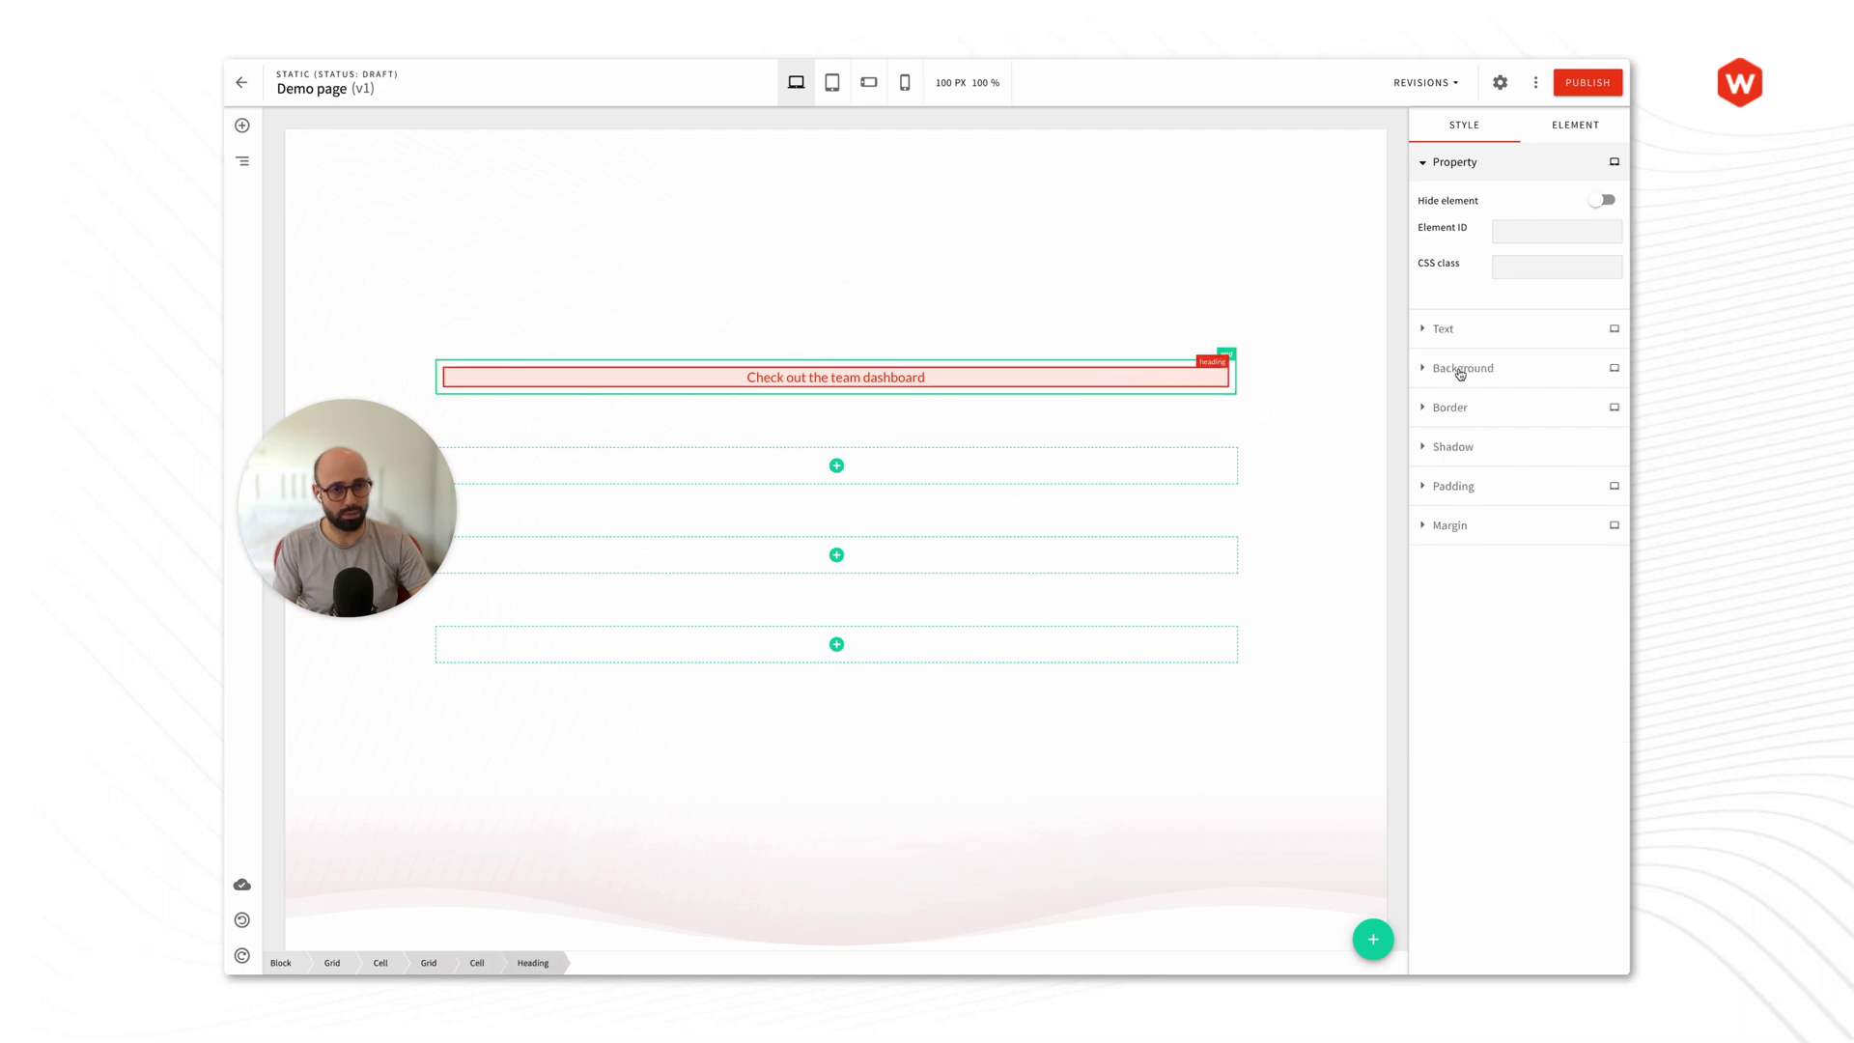
{"action": "left_click", "coordinate": [1461, 370]}
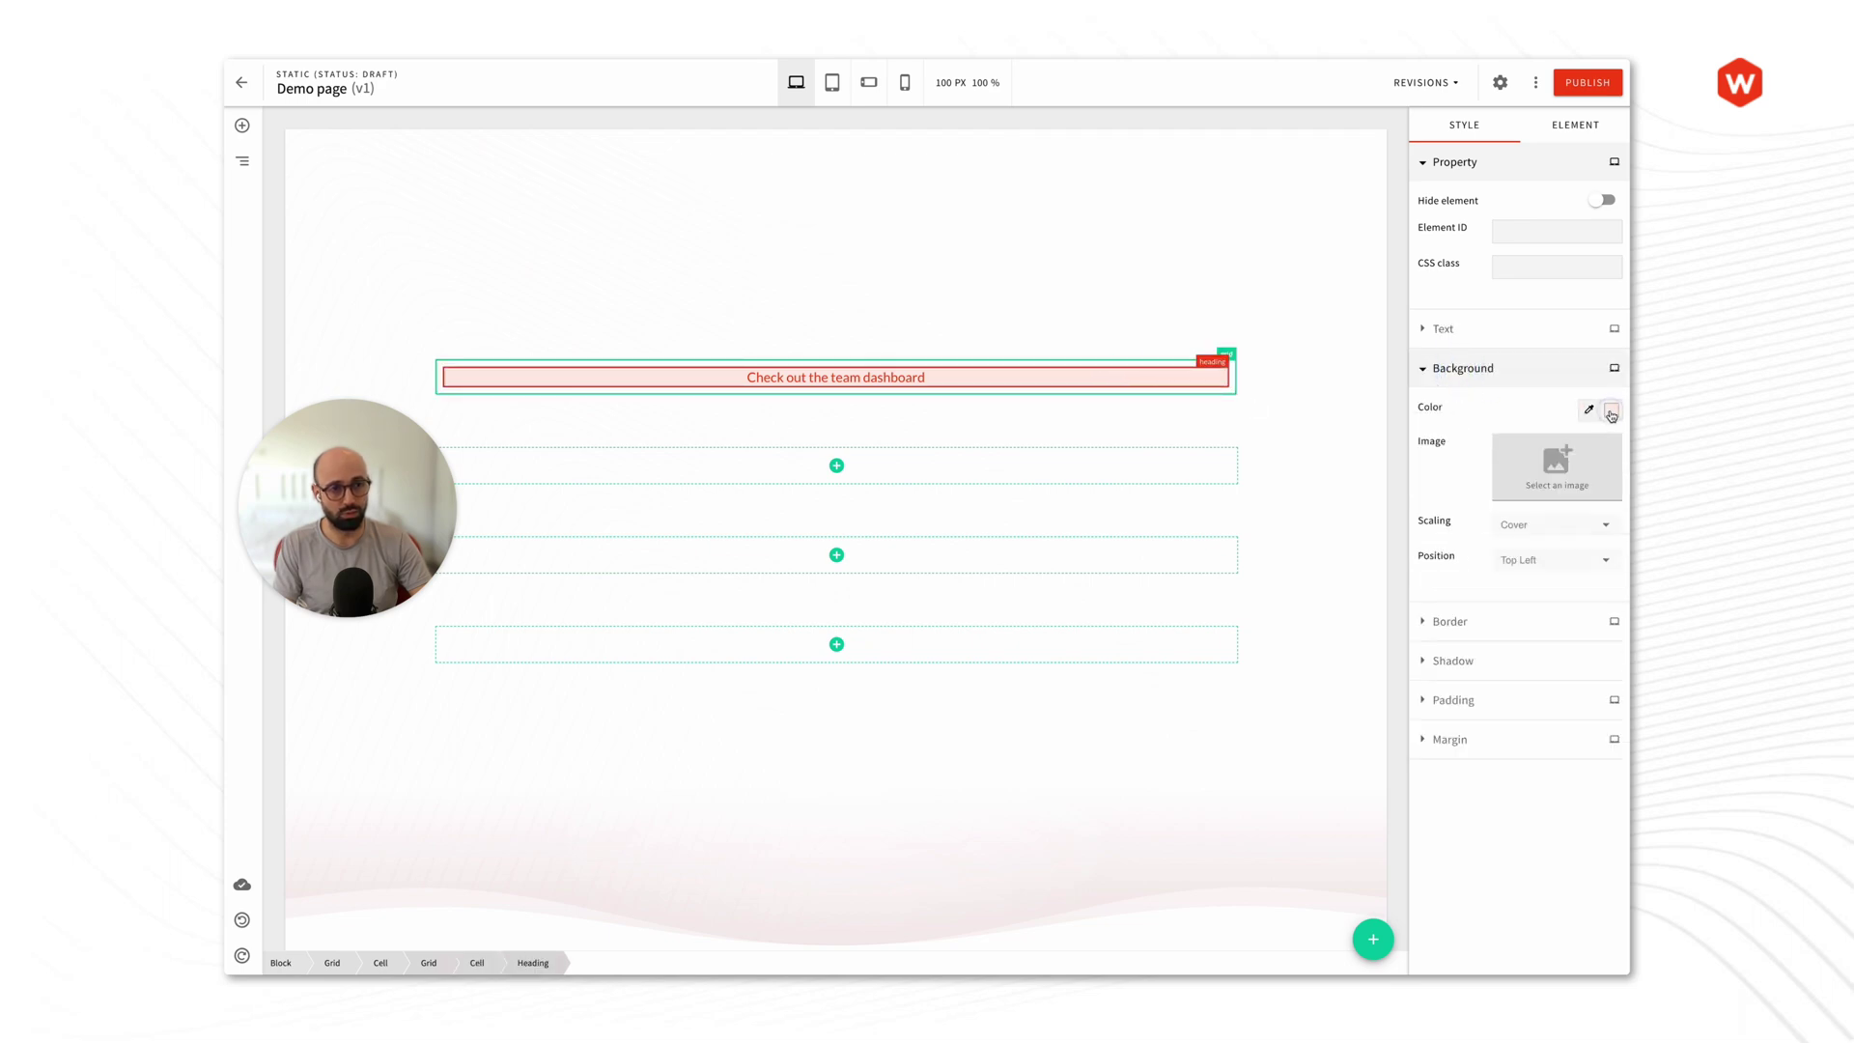
{"action": "left_click", "coordinate": [1610, 413]}
{"action": "left_click", "coordinate": [1453, 369]}
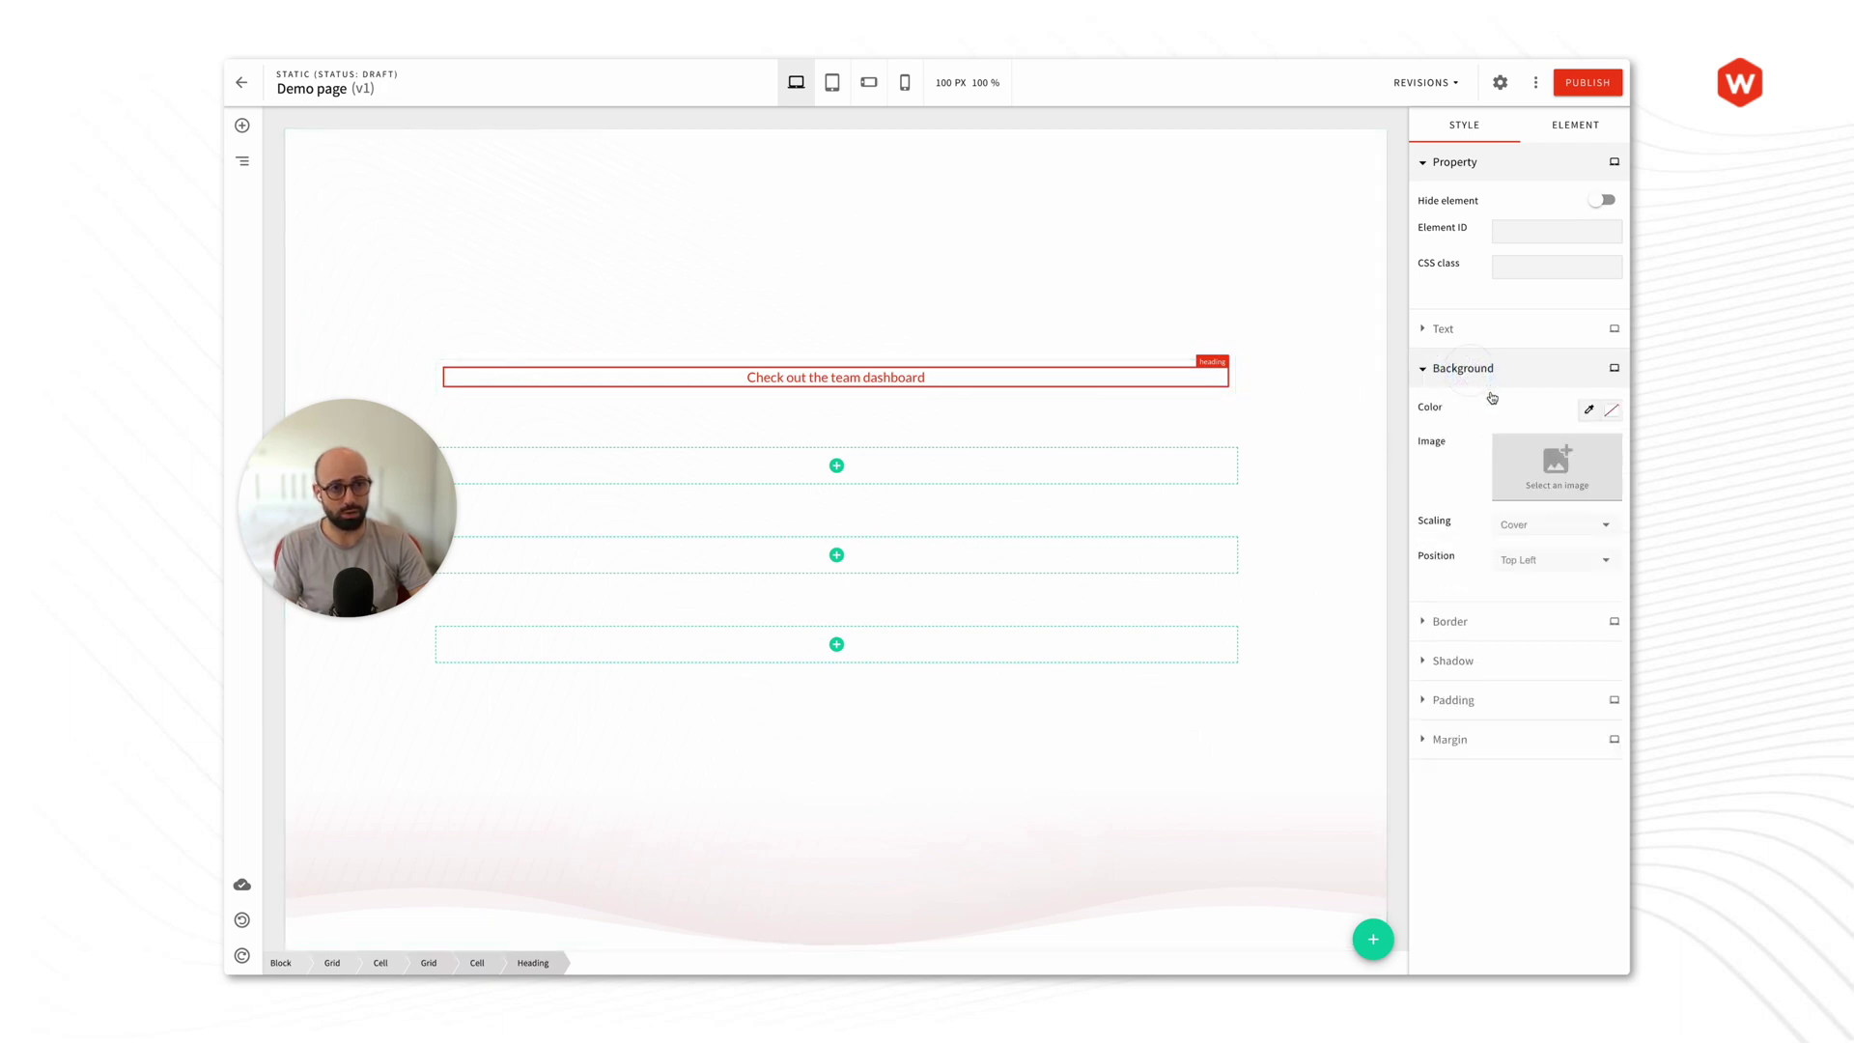
Step: Give the heading's parent grid a pale pink #FEEEE9 background
{"action": "left_click", "coordinate": [429, 963]}
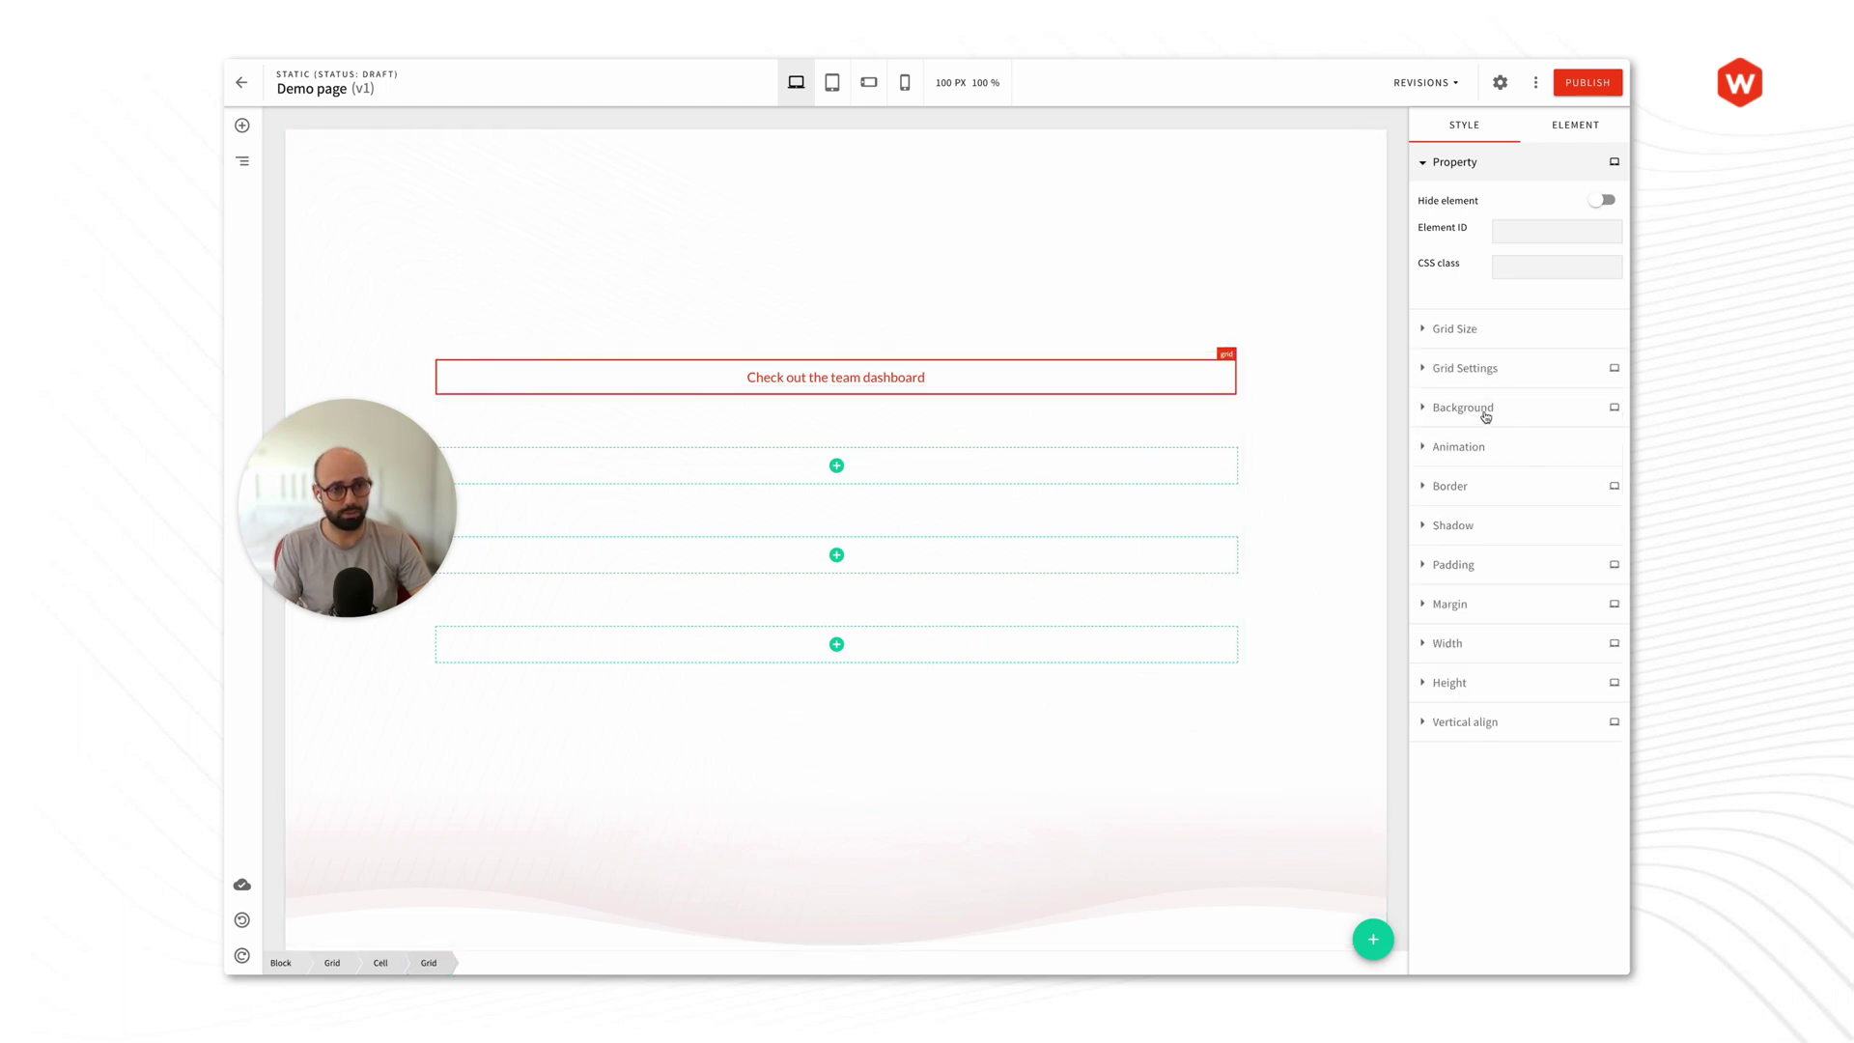
{"action": "left_click", "coordinate": [1485, 417]}
{"action": "left_click", "coordinate": [1584, 449]}
{"action": "left_click", "coordinate": [1575, 547]}
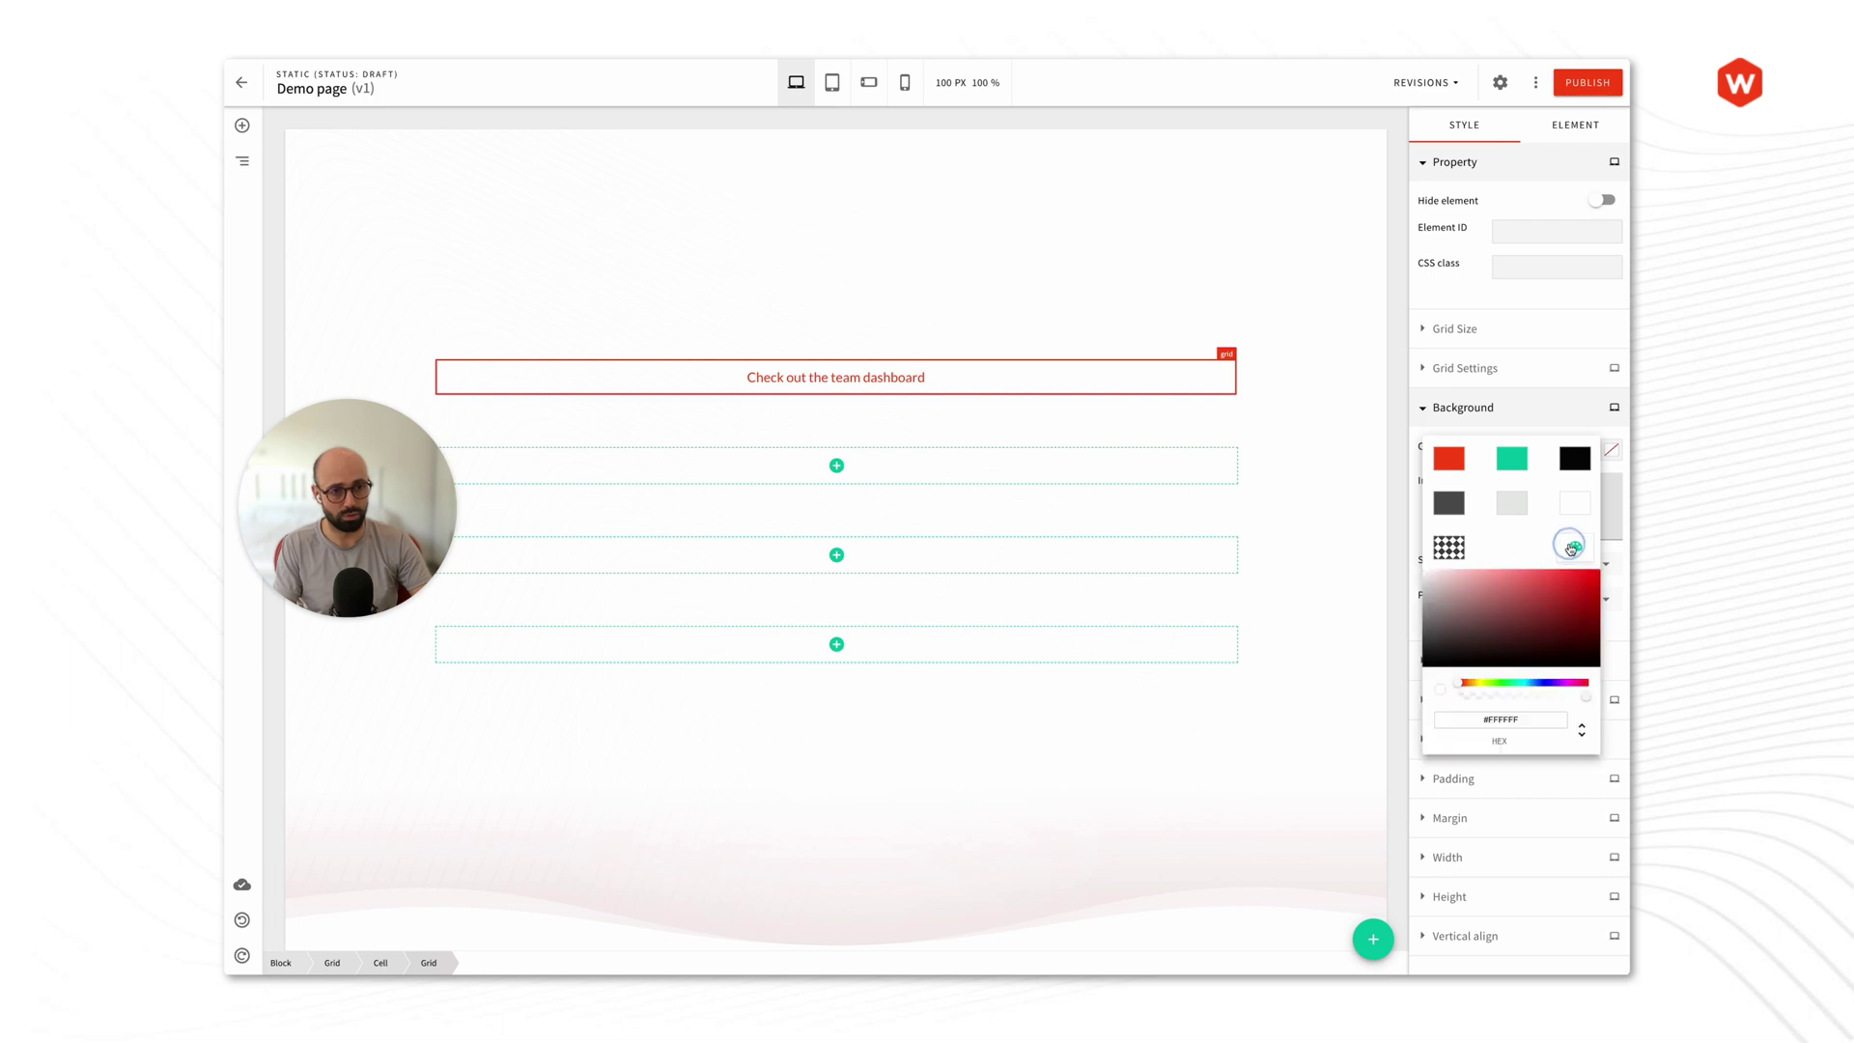
{"action": "left_click", "coordinate": [1502, 719]}
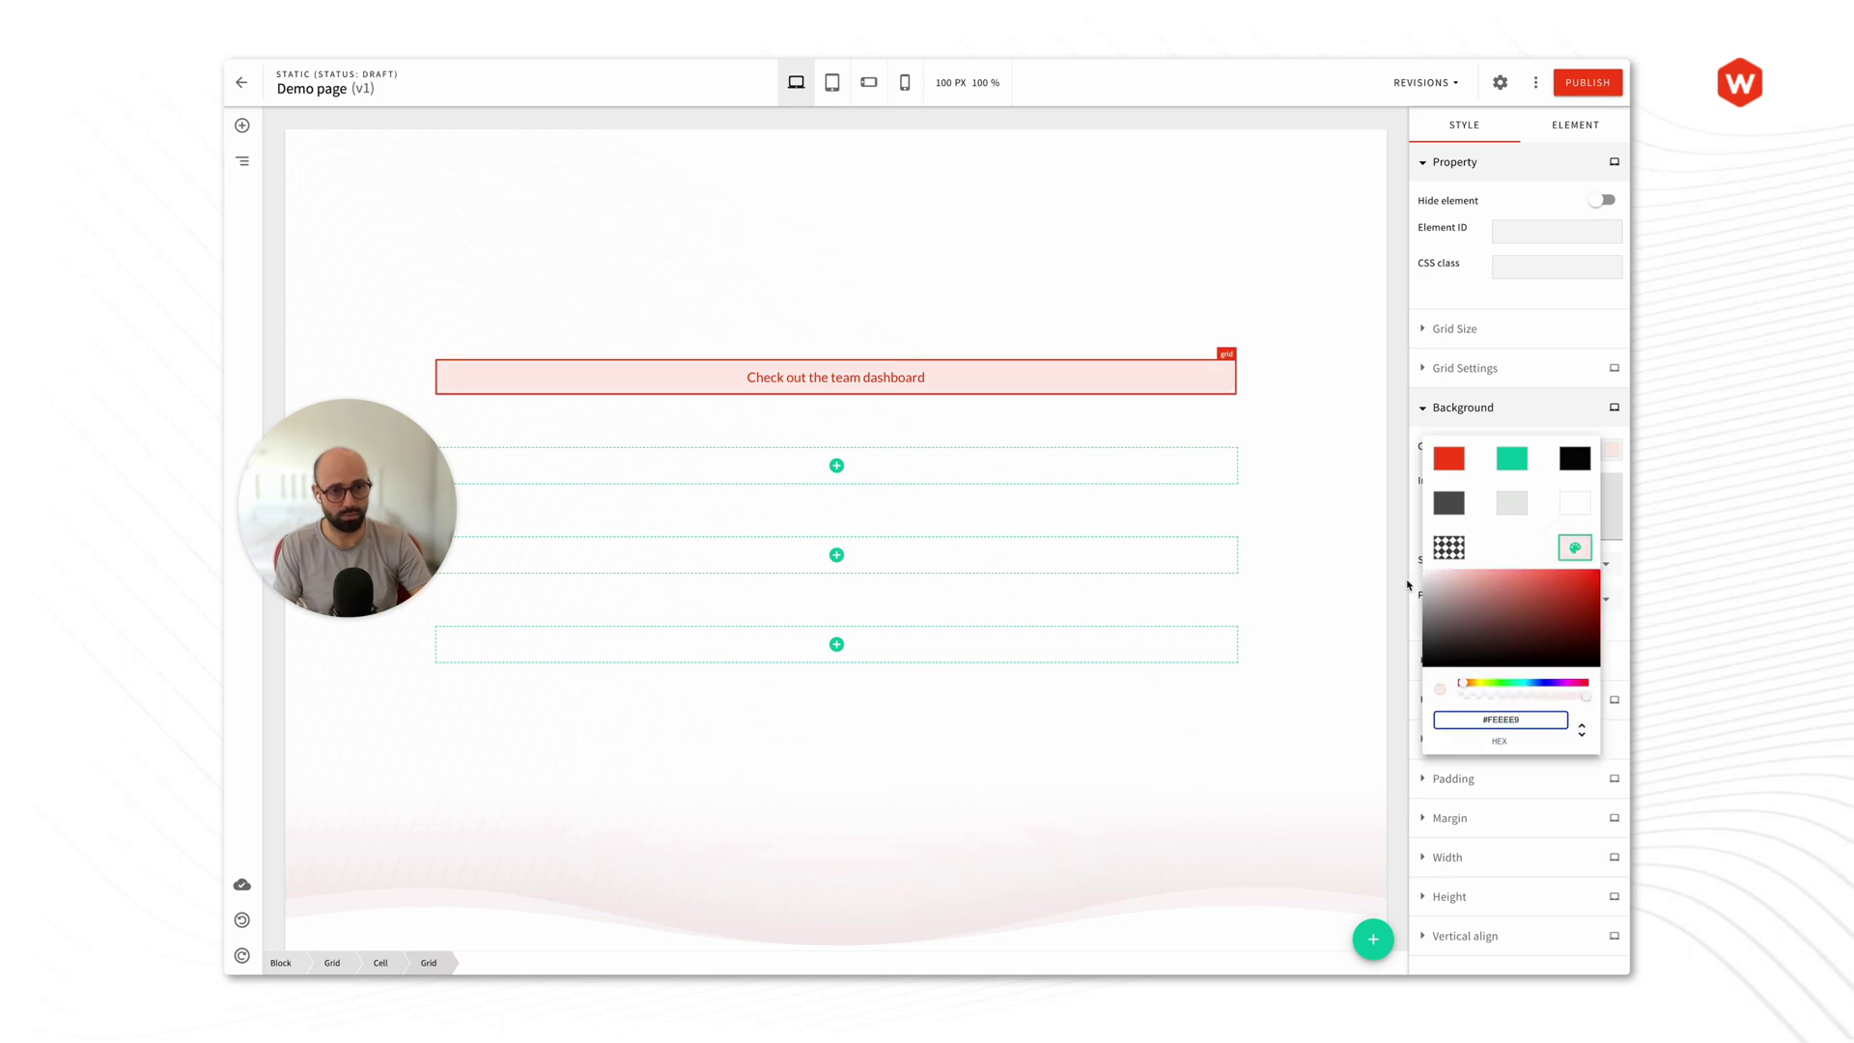
{"action": "left_click", "coordinate": [1407, 577]}
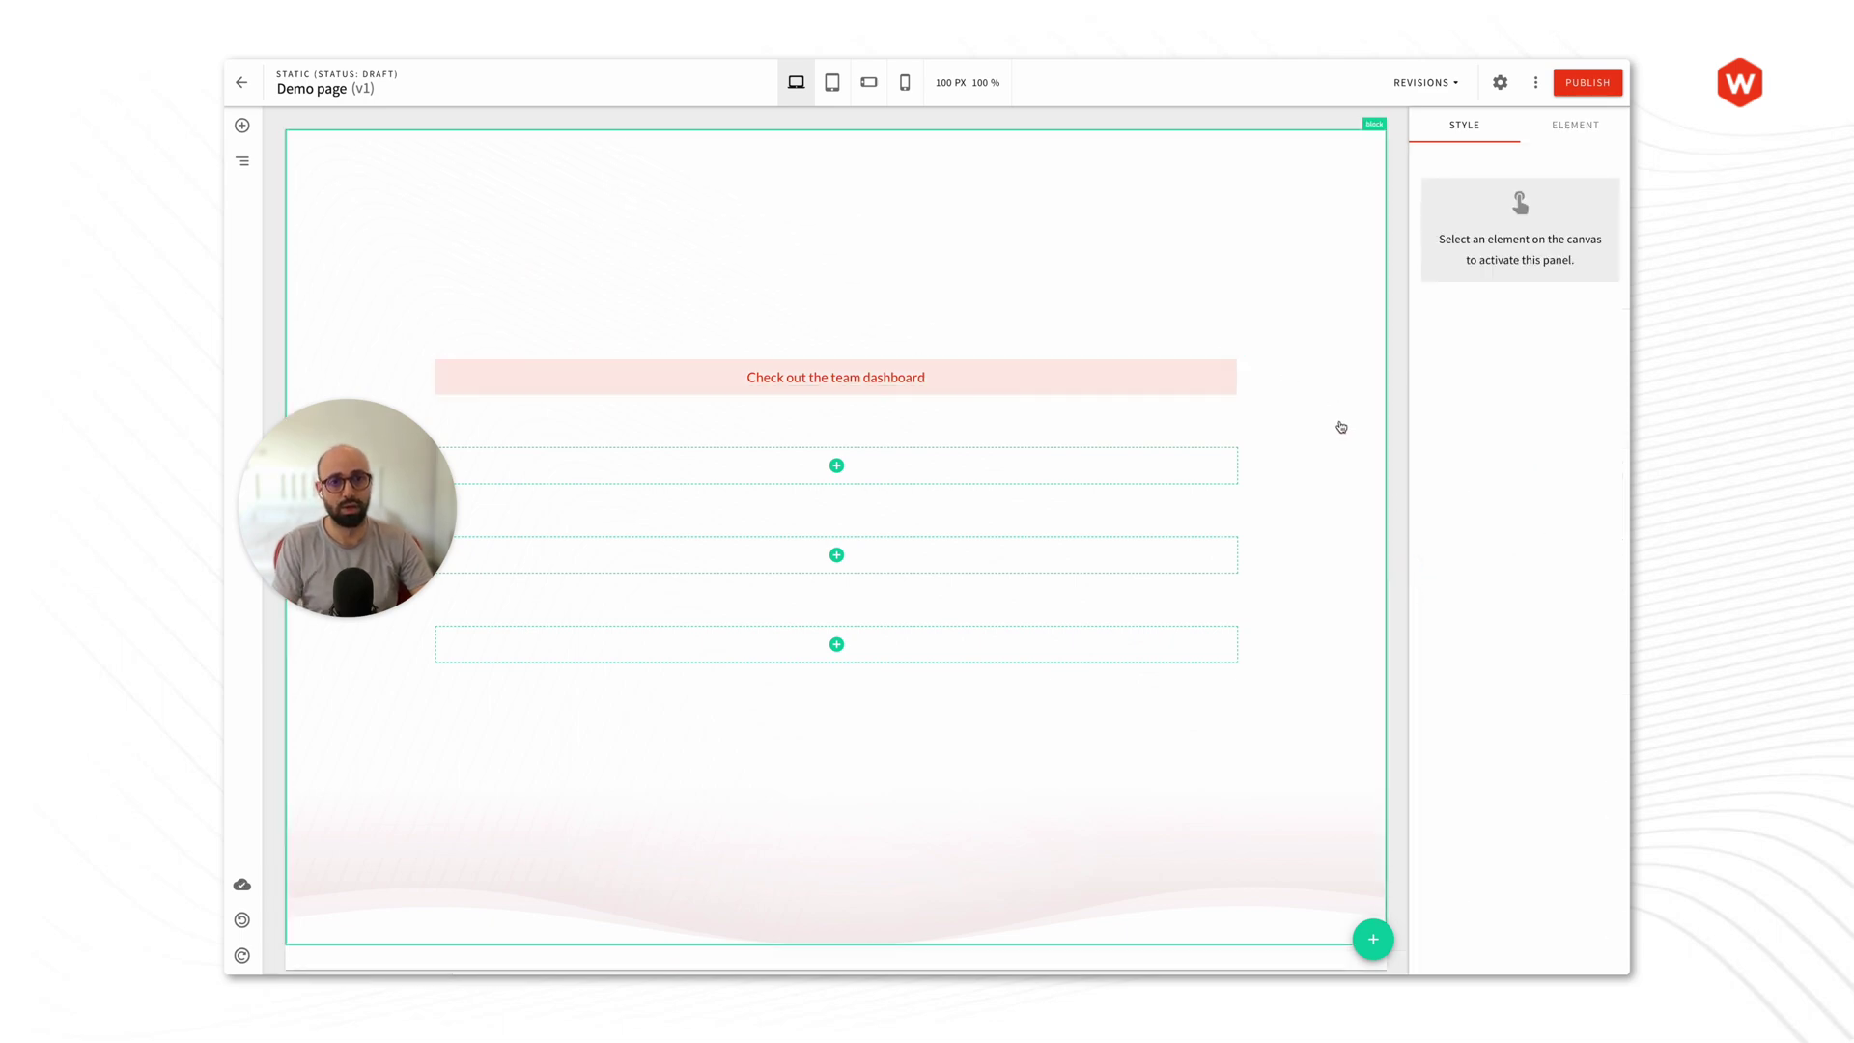
Step: Change the badge grid's width from 1100 to 300 px
{"action": "left_click", "coordinate": [1191, 395]}
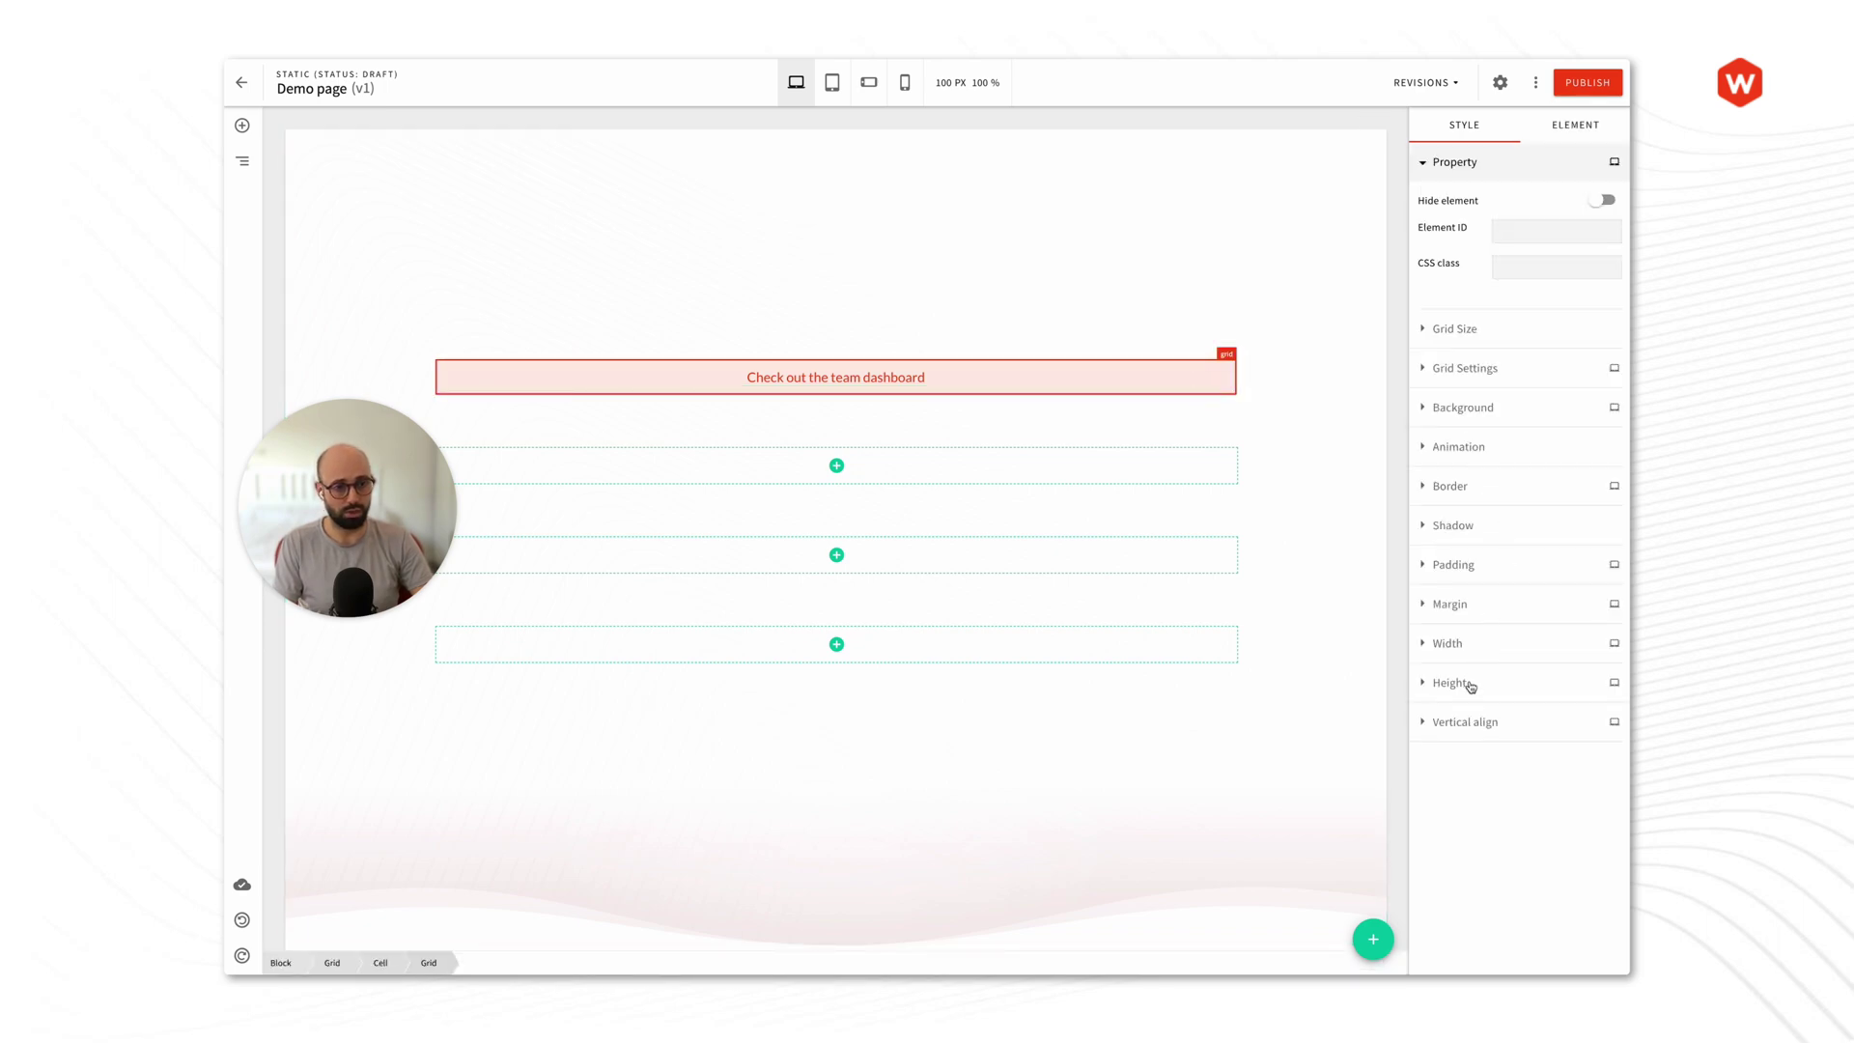
{"action": "left_click", "coordinate": [1469, 643]}
{"action": "left_click", "coordinate": [1595, 688]}
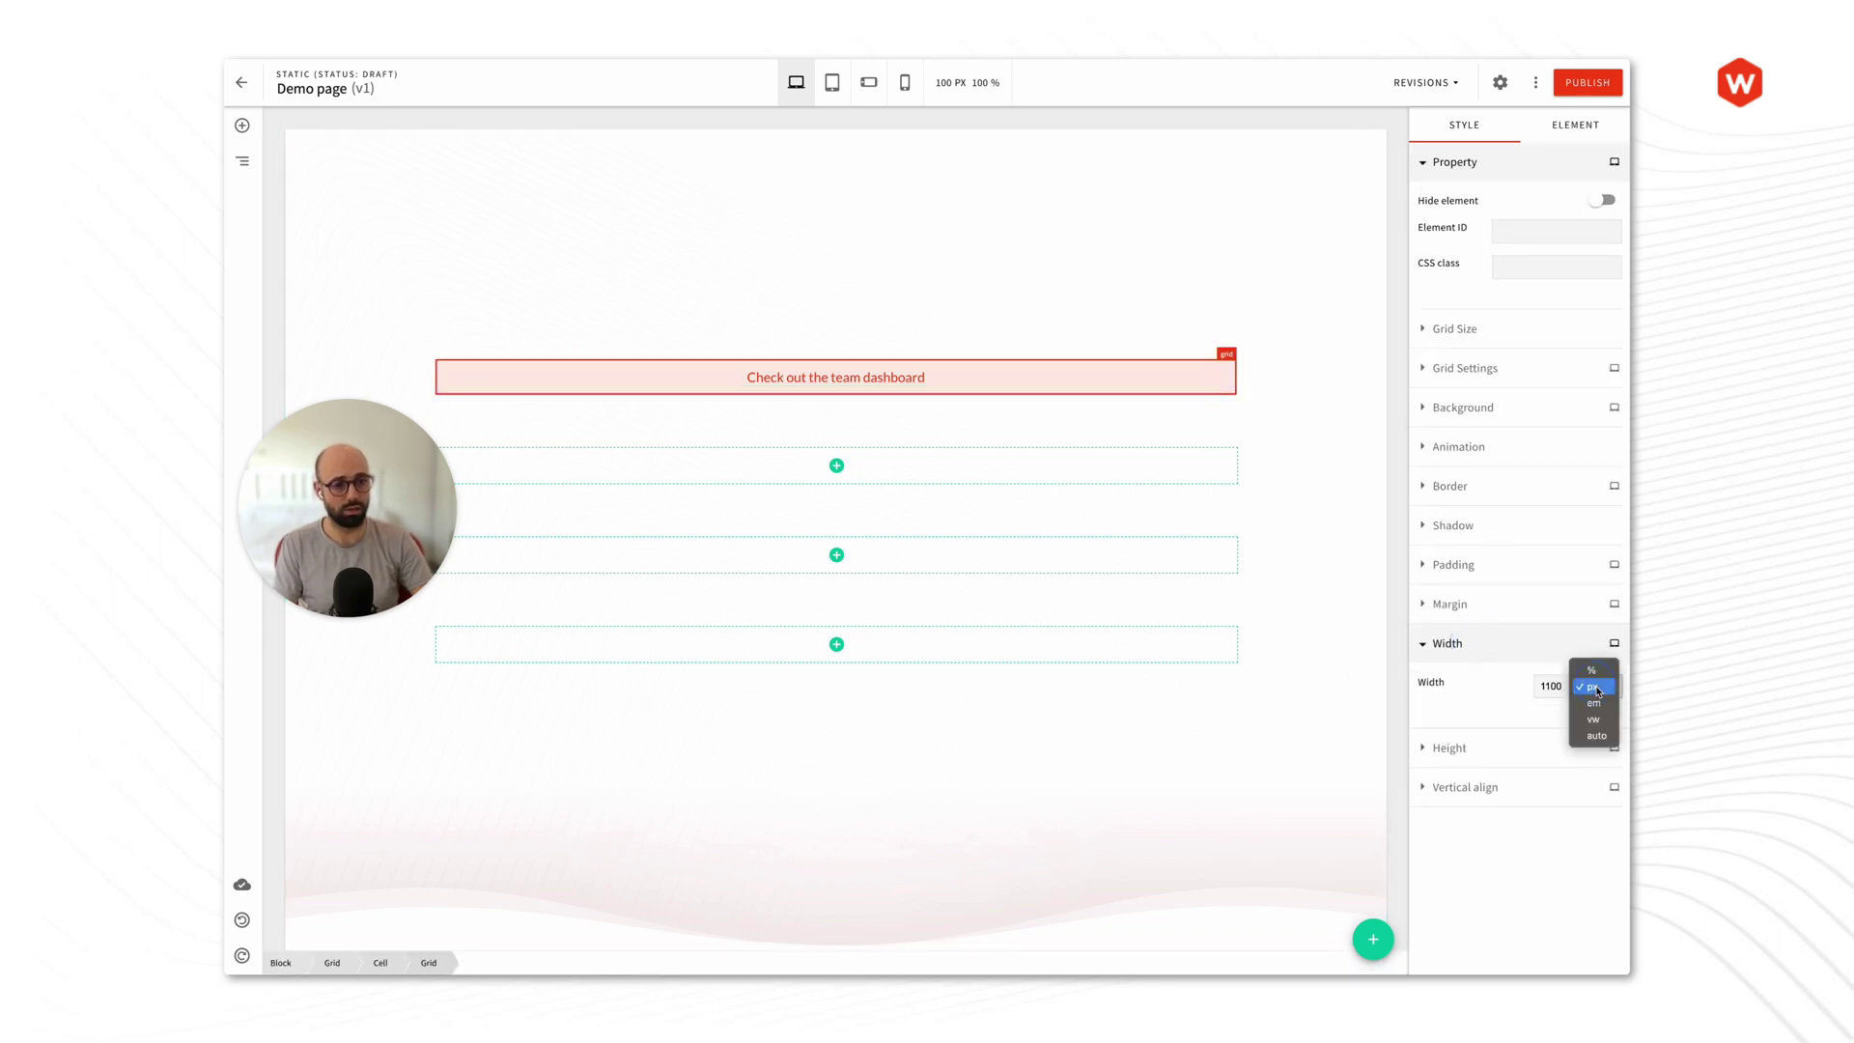
{"action": "left_click", "coordinate": [1594, 686]}
{"action": "double_click", "coordinate": [1550, 687]}
{"action": "key", "text": "BackSpace"}
{"action": "type", "text": "250"}
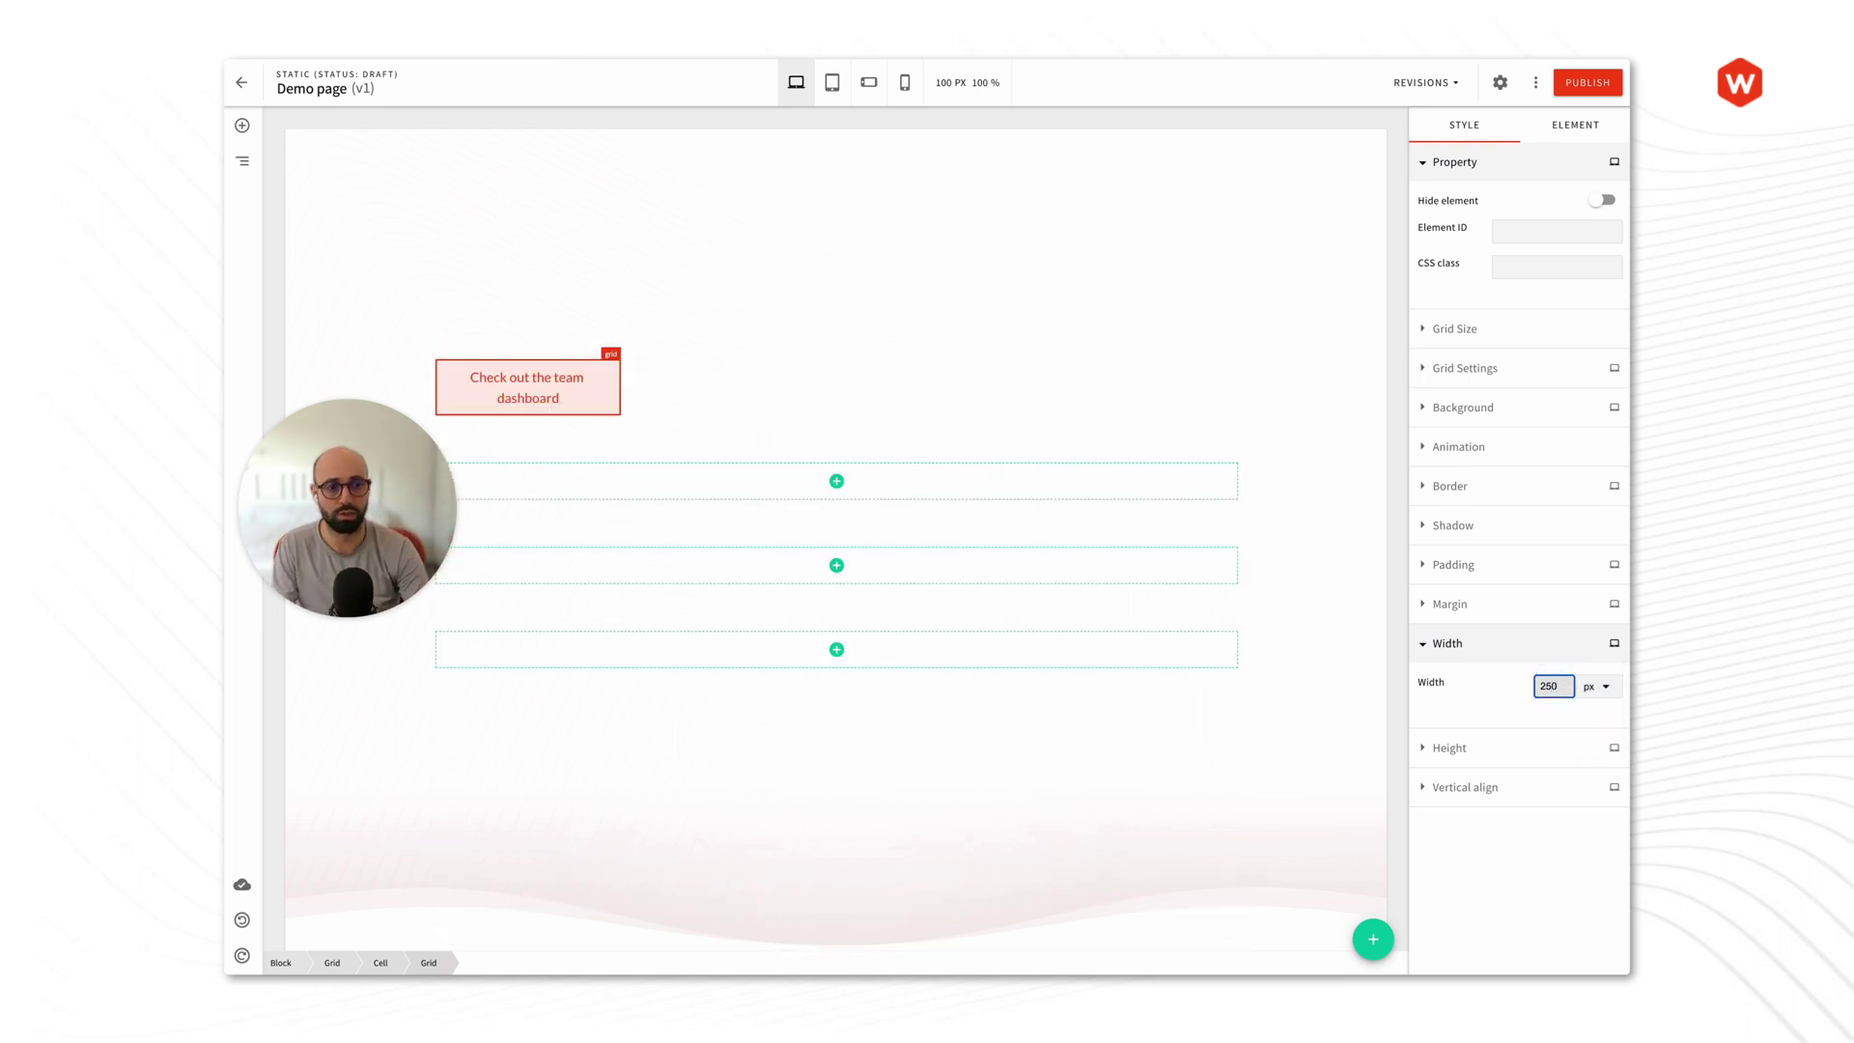
{"action": "left_click", "coordinate": [1544, 686]}
{"action": "key", "text": "BackSpace"}
{"action": "type", "text": "3"}
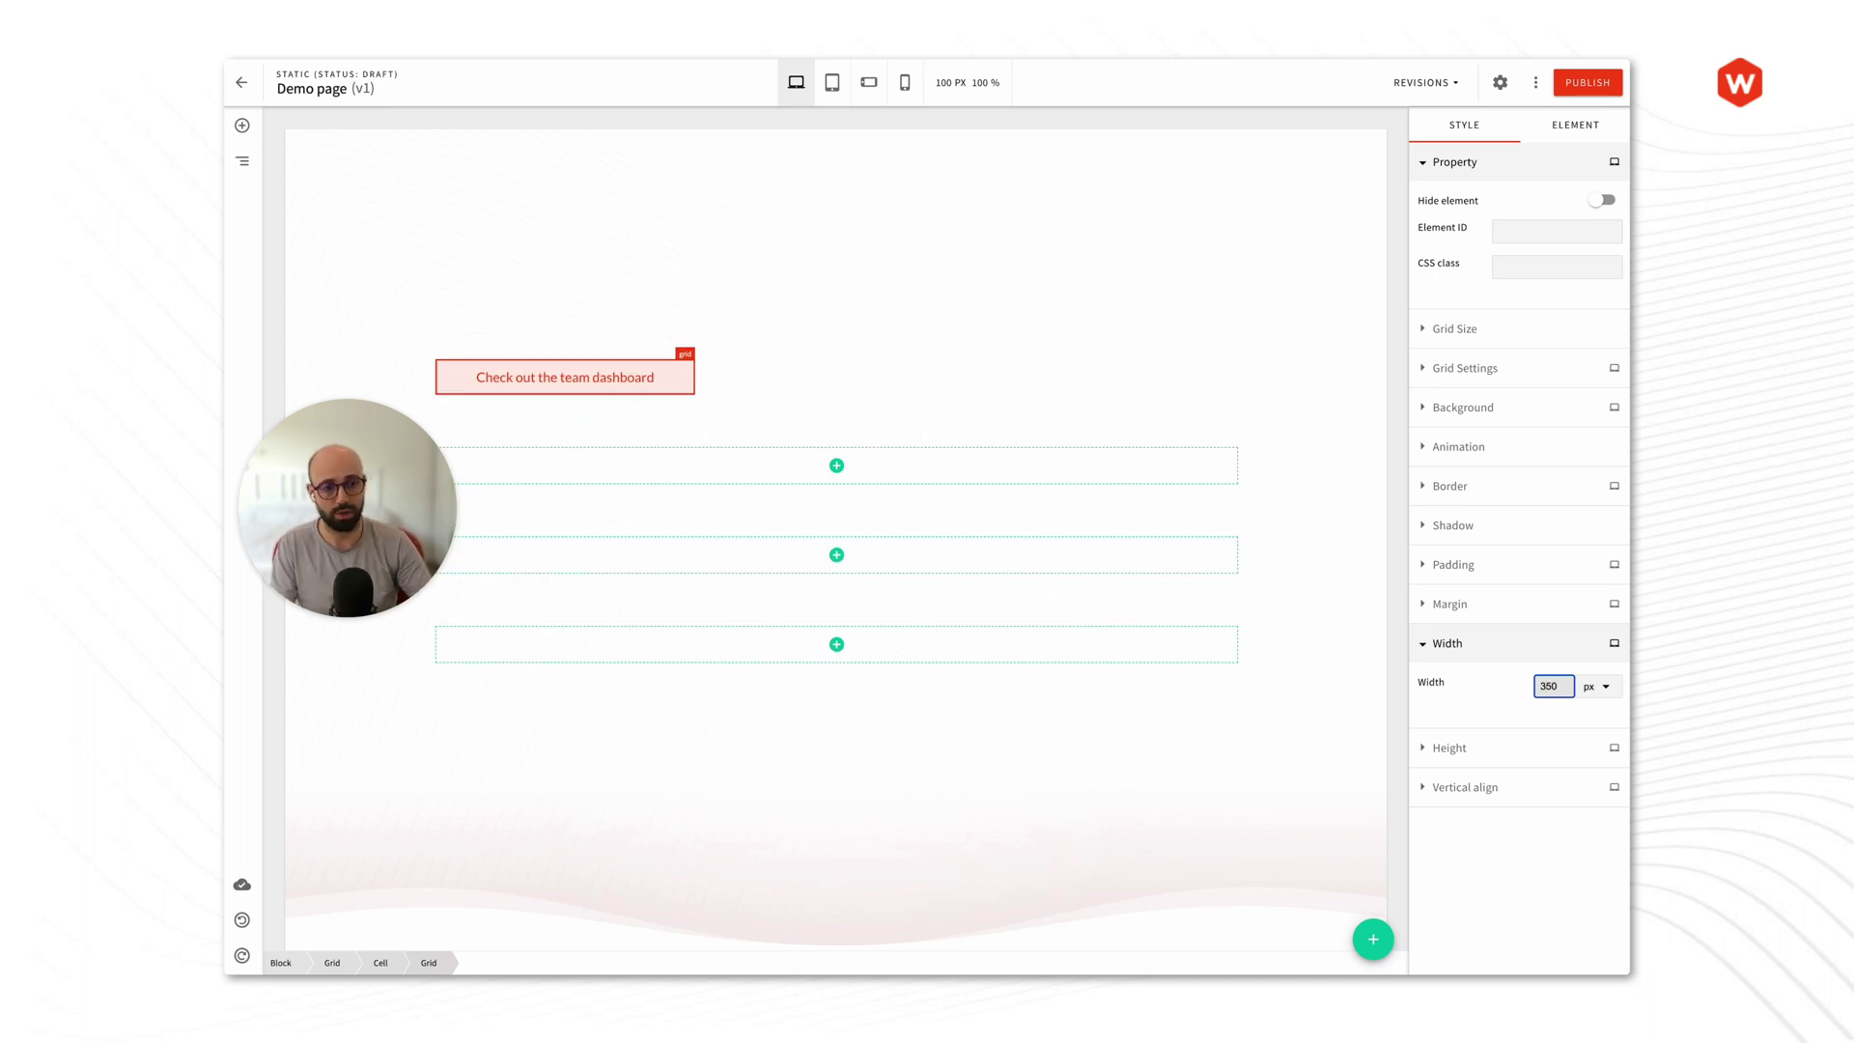
{"action": "key", "text": "Delete"}
{"action": "type", "text": "0"}
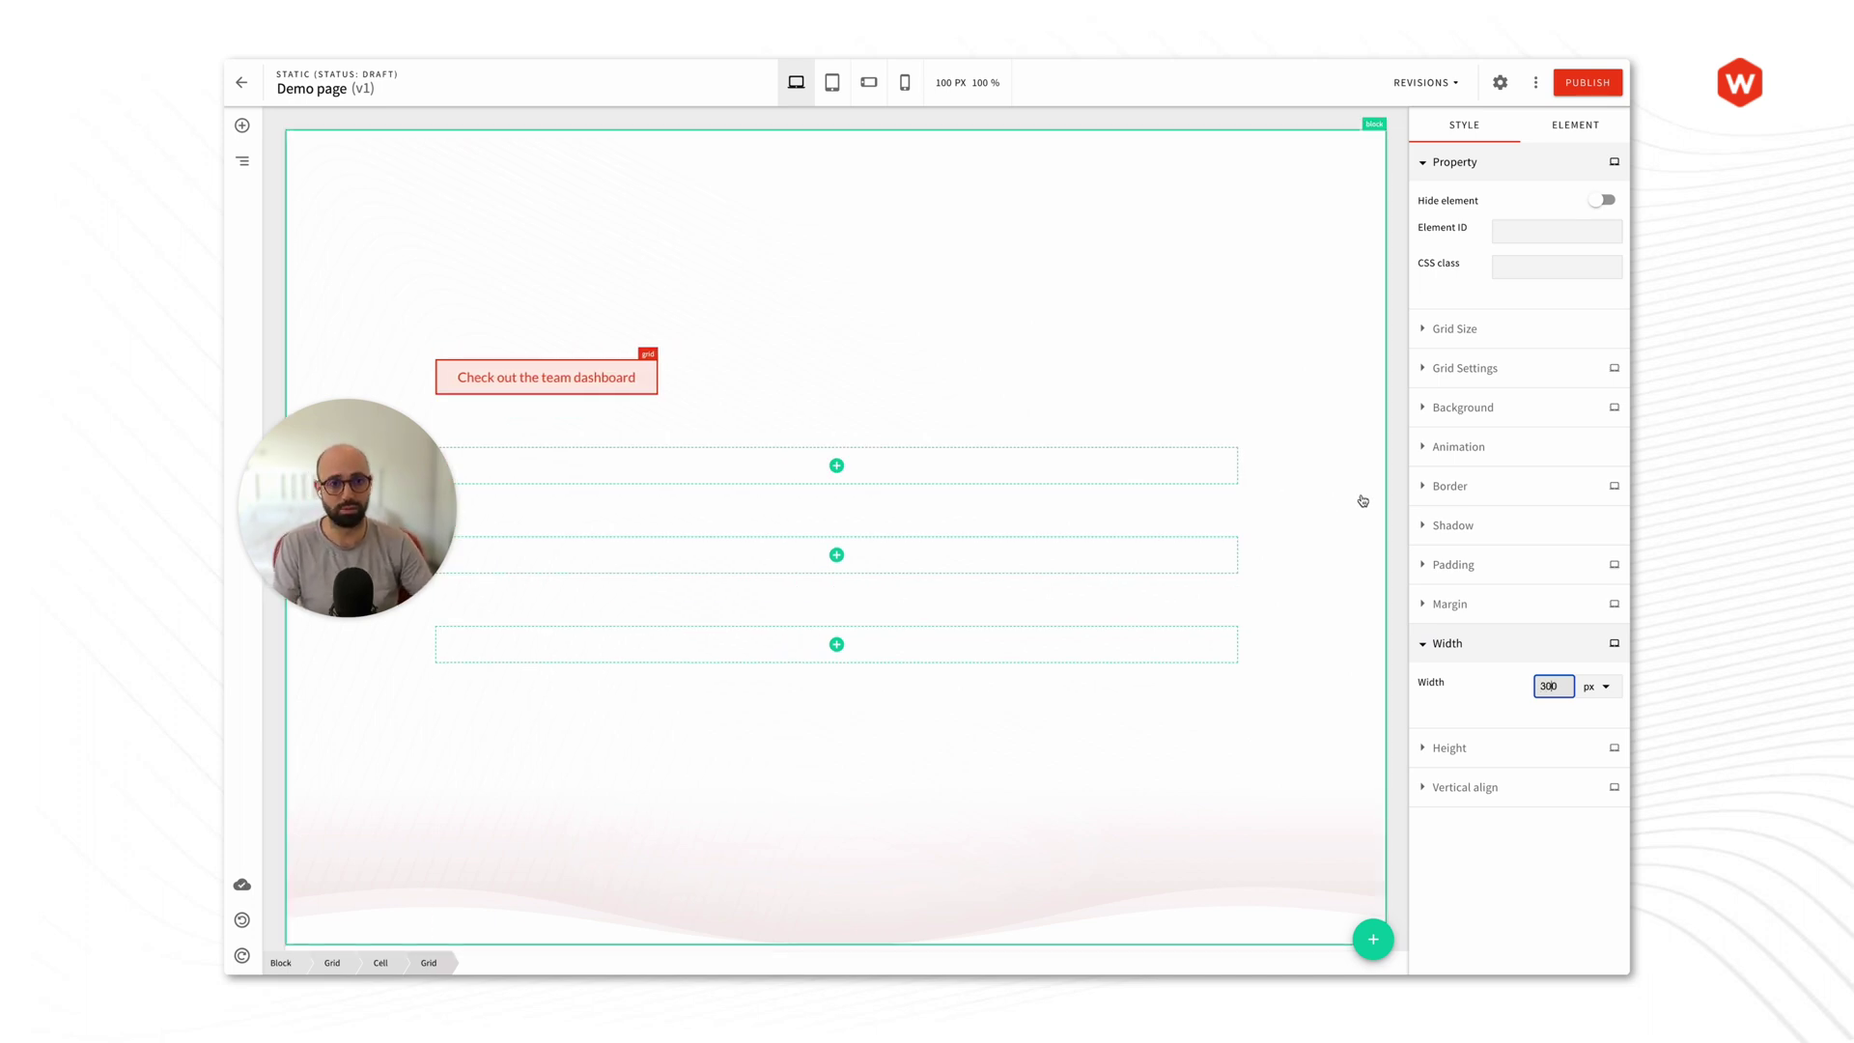
Step: Centre the badge horizontally within its parent cell
{"action": "left_click", "coordinate": [762, 382]}
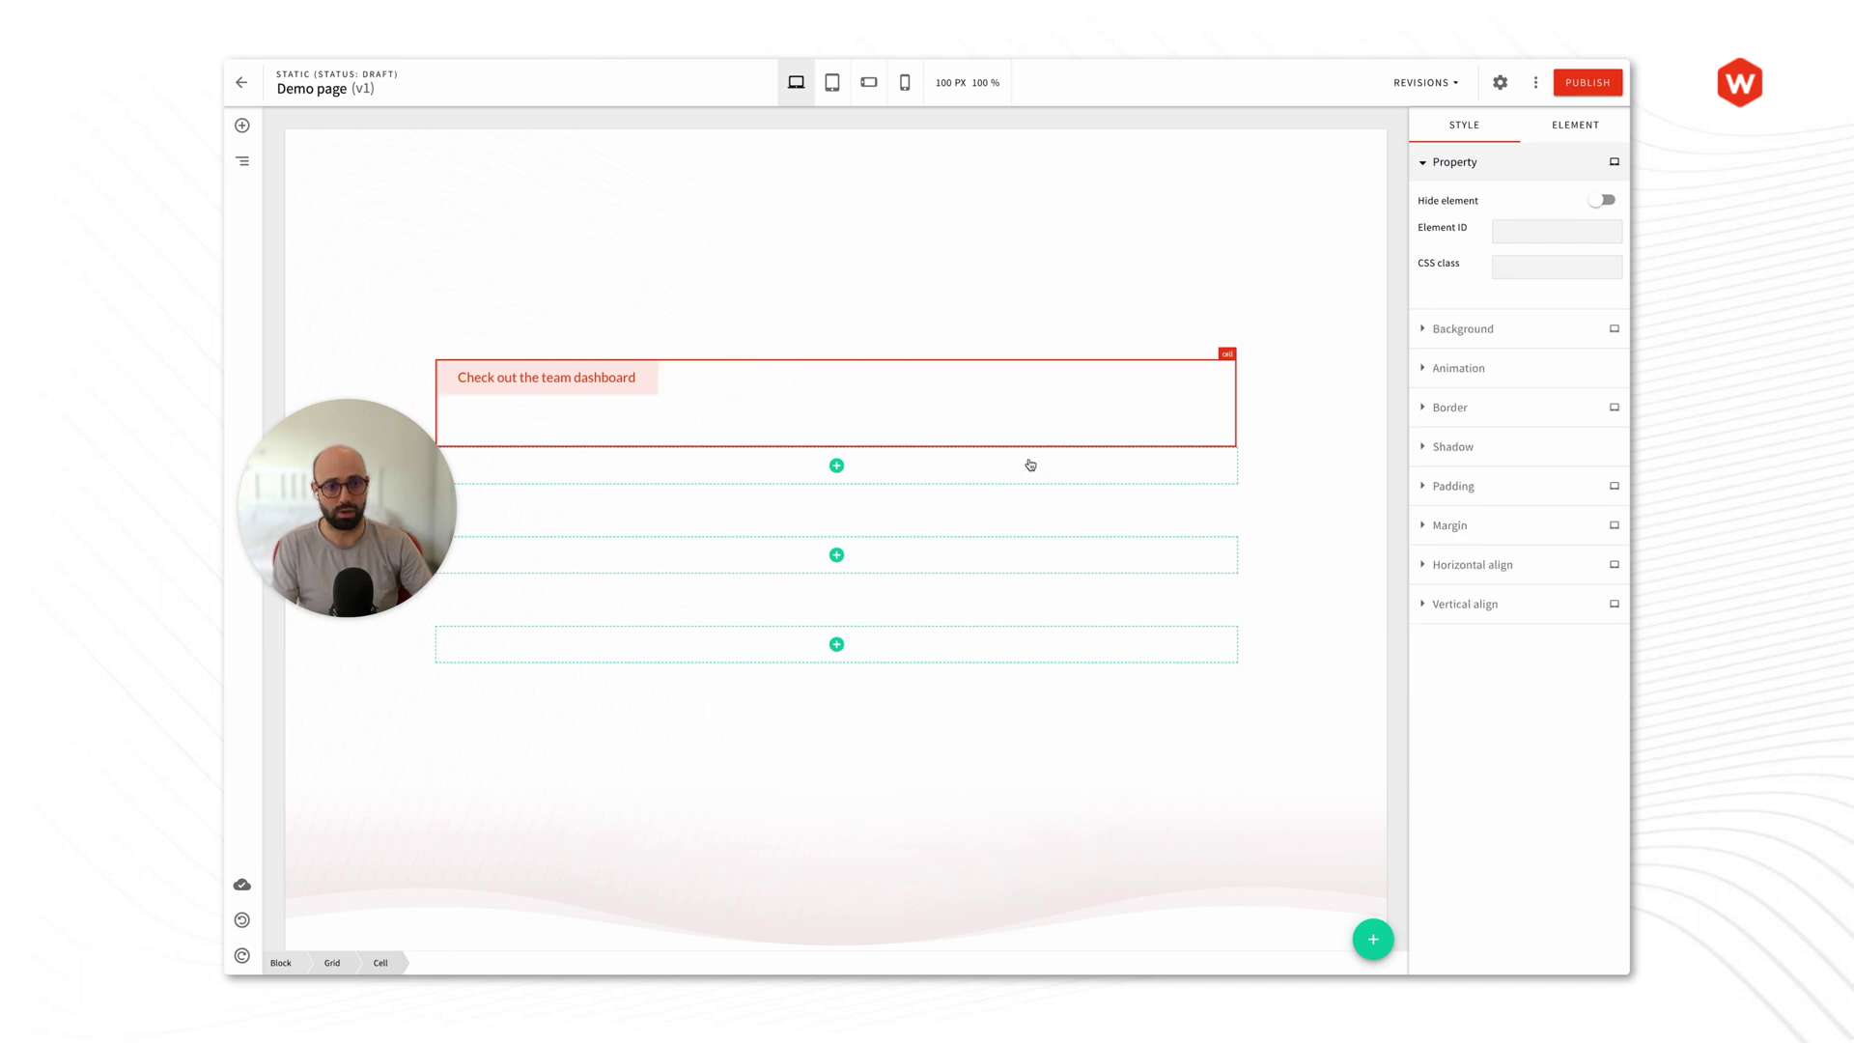
{"action": "left_click", "coordinate": [1448, 567]}
{"action": "left_click", "coordinate": [1470, 614]}
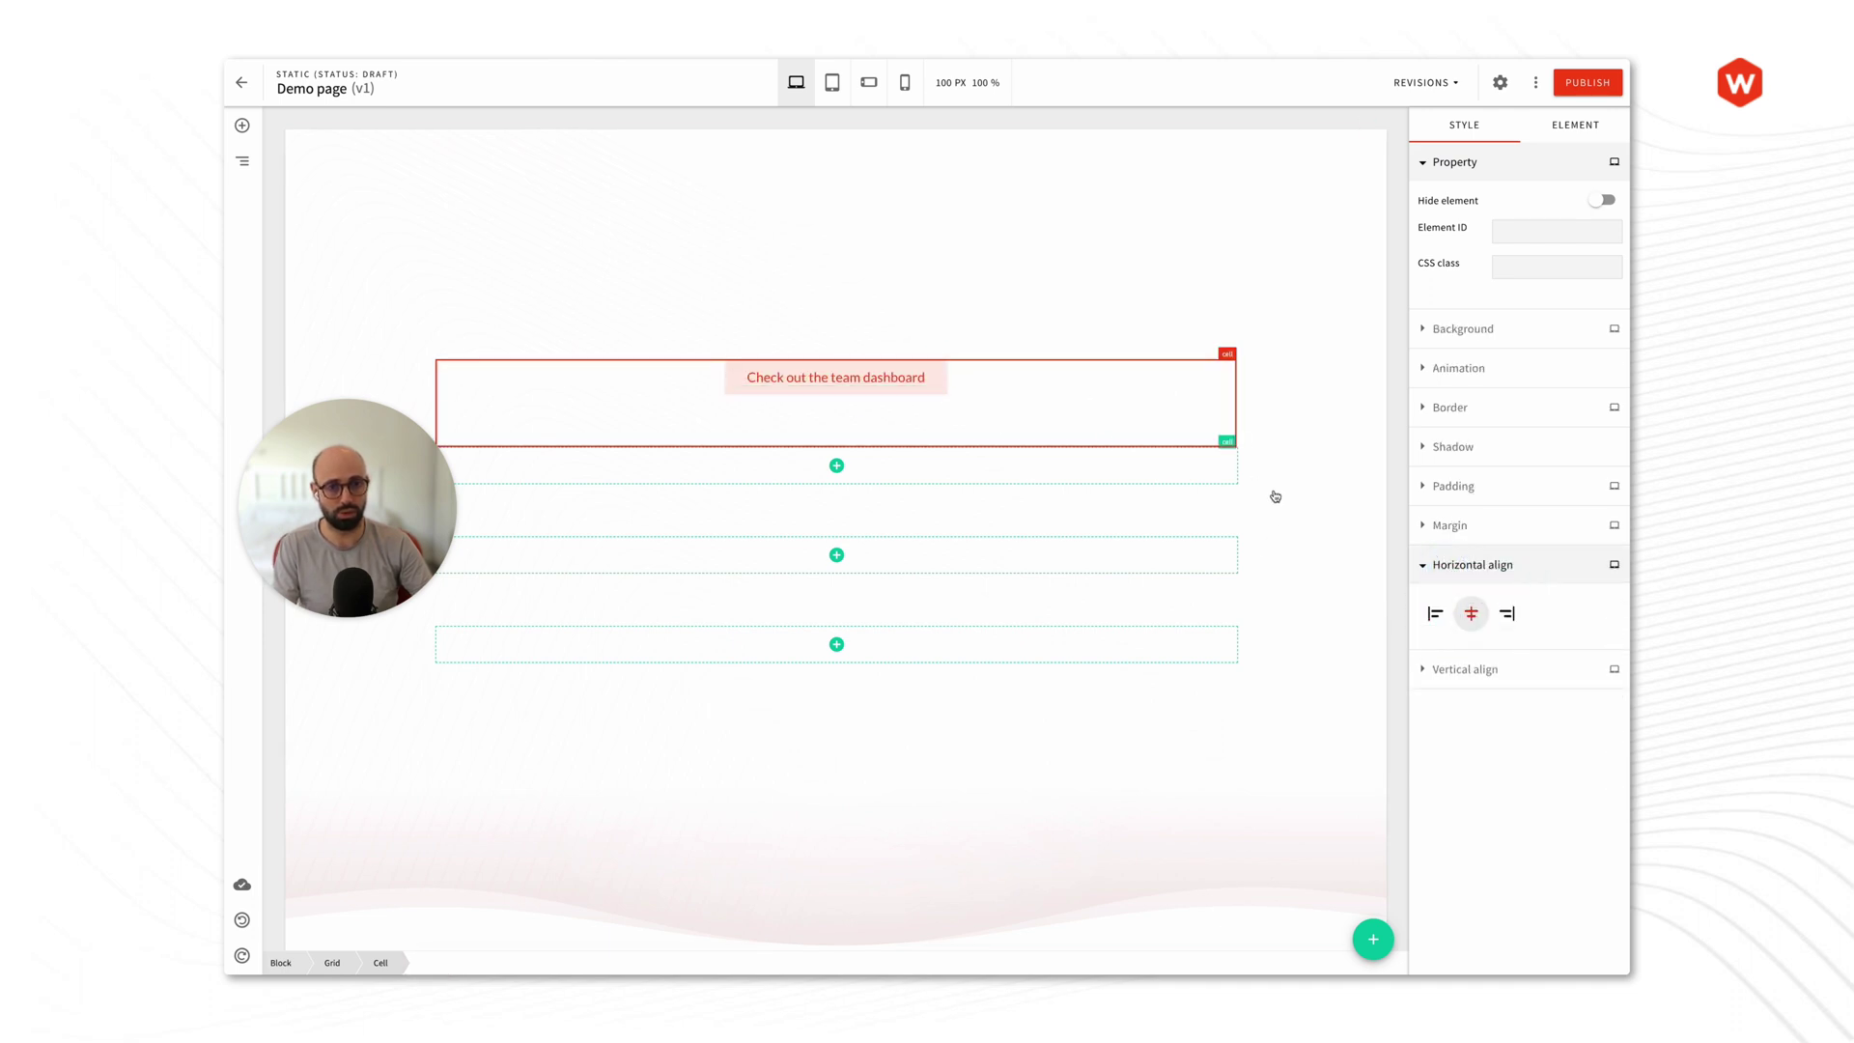
Step: Give the badge grid a solid border with a top width of 0
{"action": "left_click", "coordinate": [943, 385]}
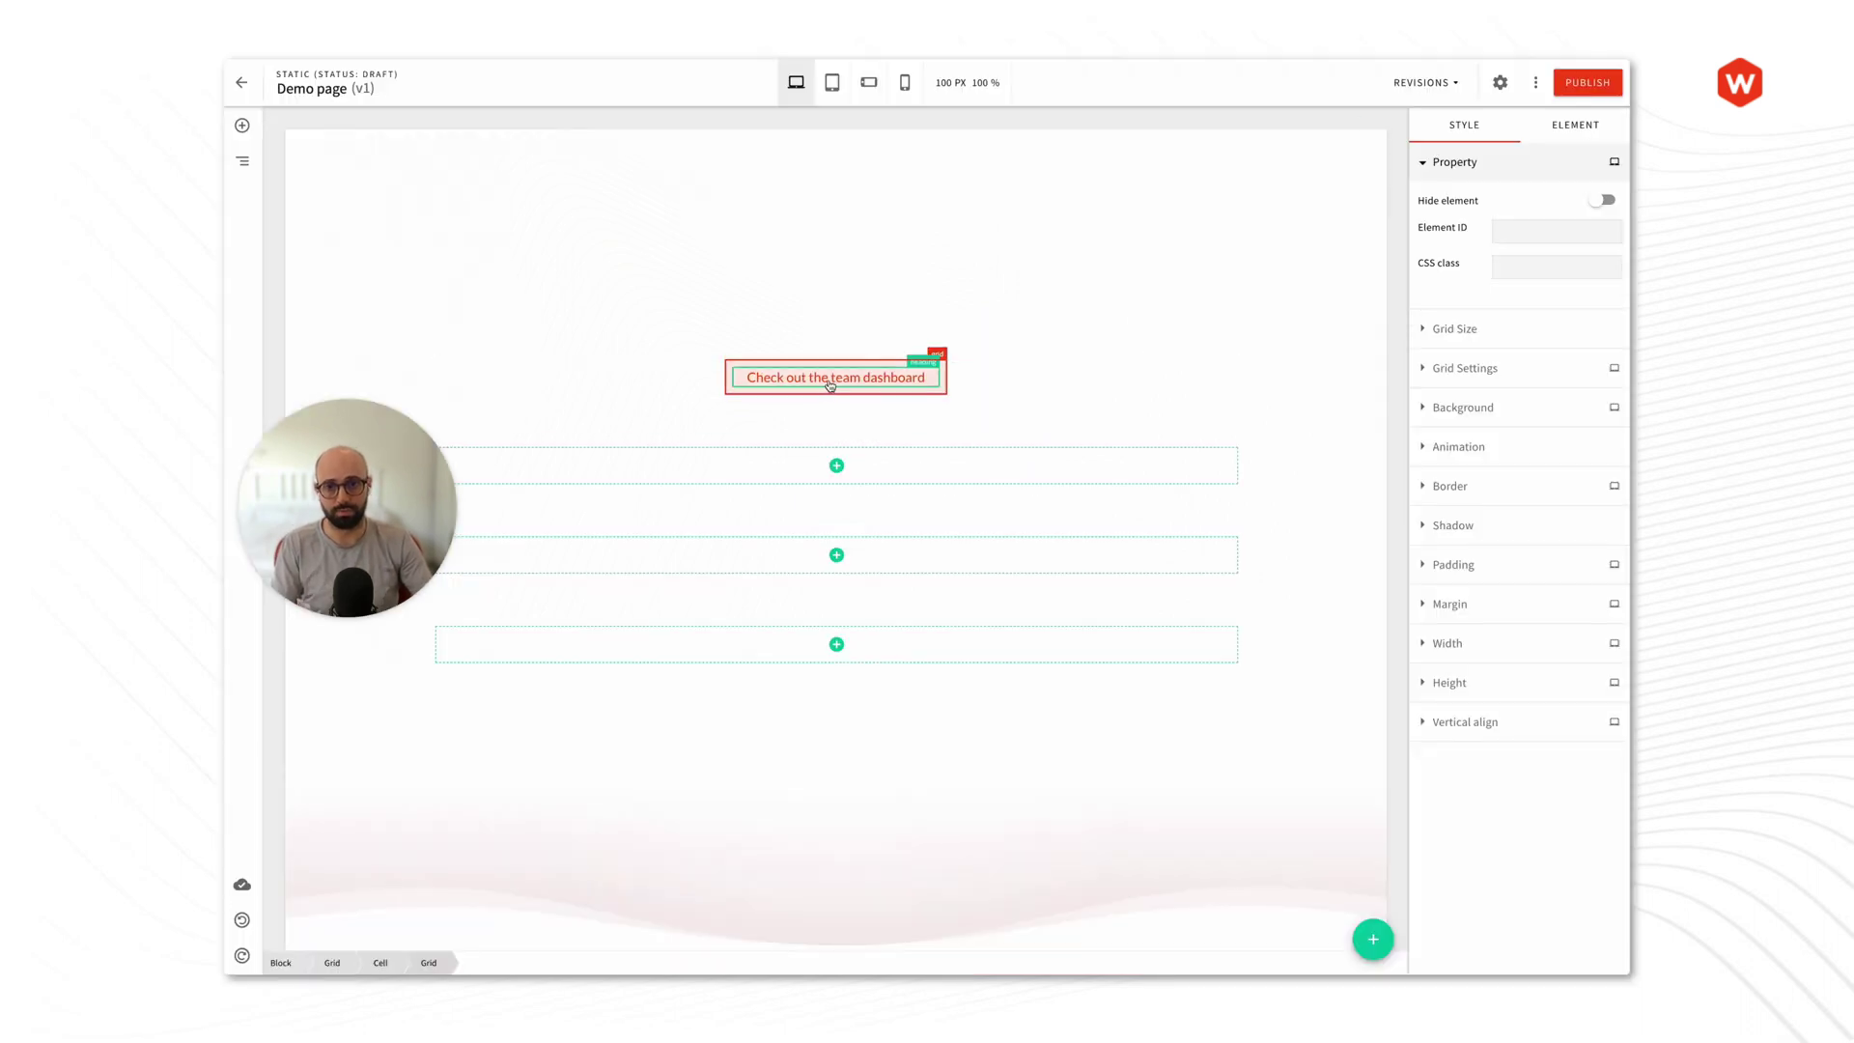
{"action": "left_click", "coordinate": [1472, 496]}
{"action": "left_click", "coordinate": [1527, 534]}
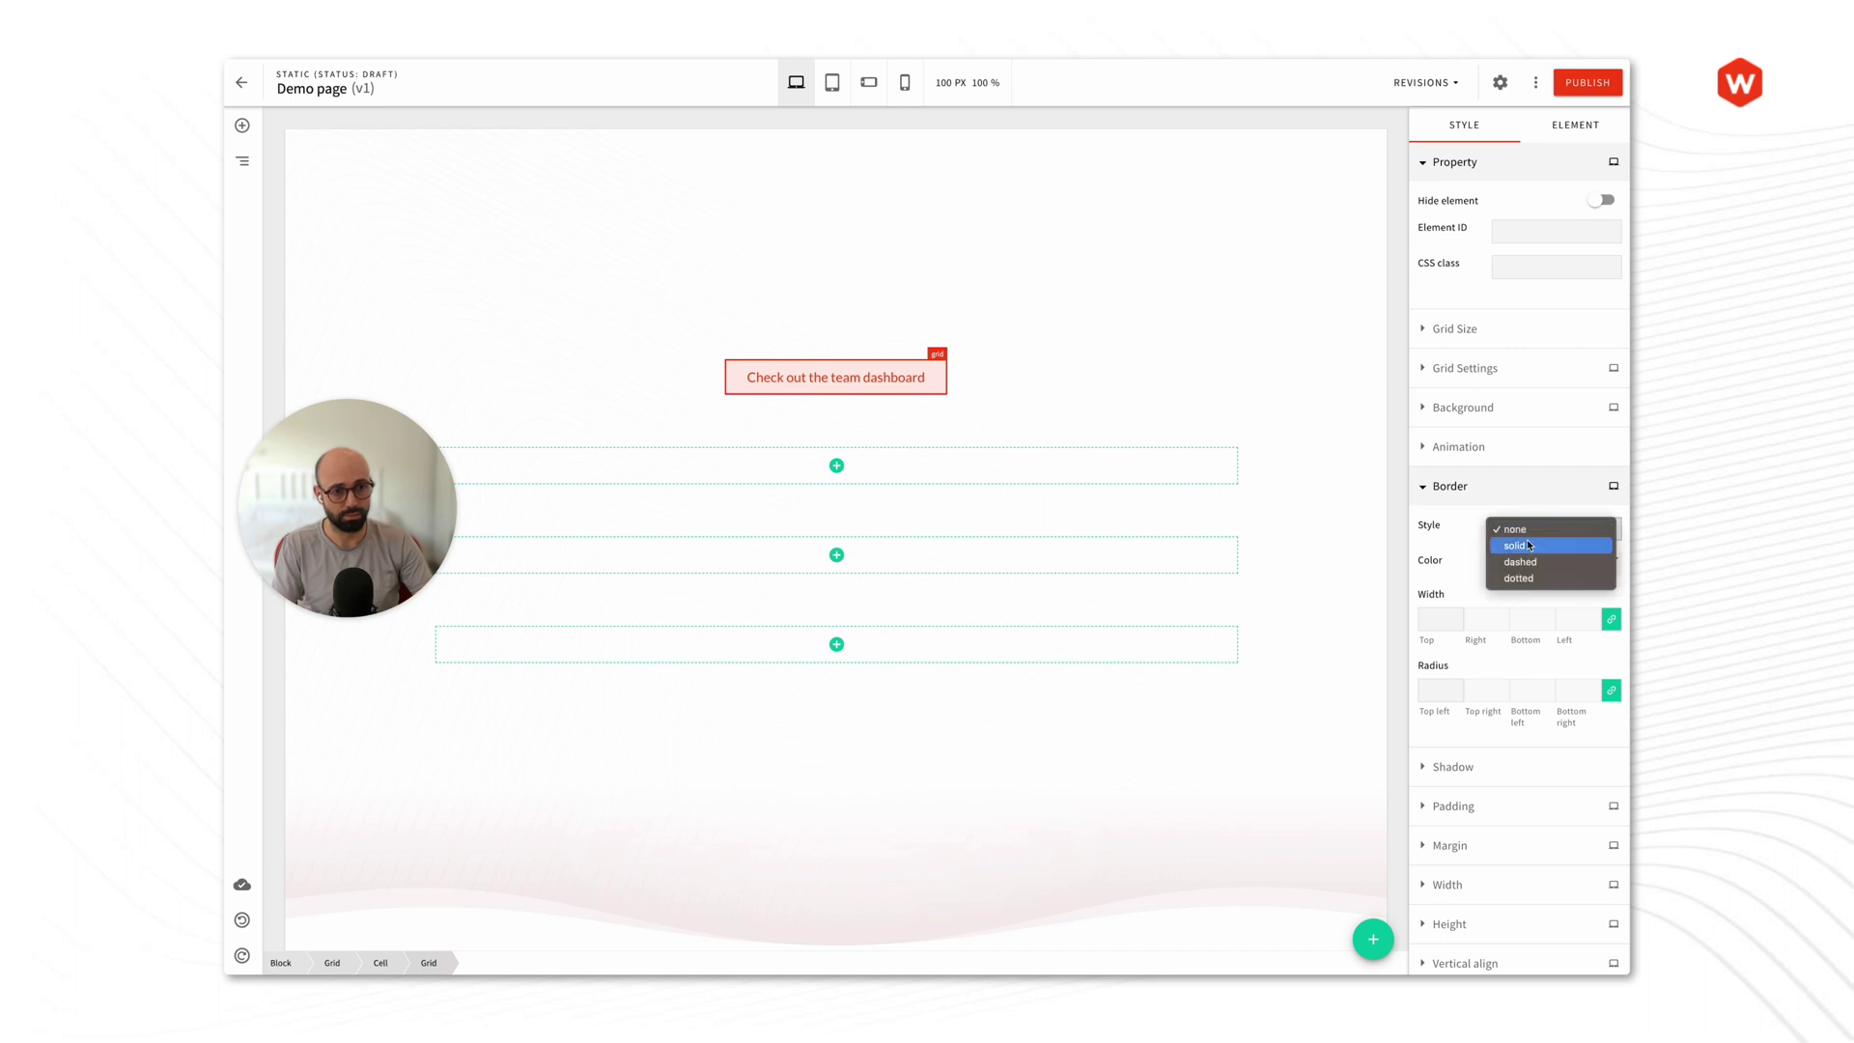
{"action": "left_click", "coordinate": [1528, 546]}
{"action": "left_click", "coordinate": [1440, 620]}
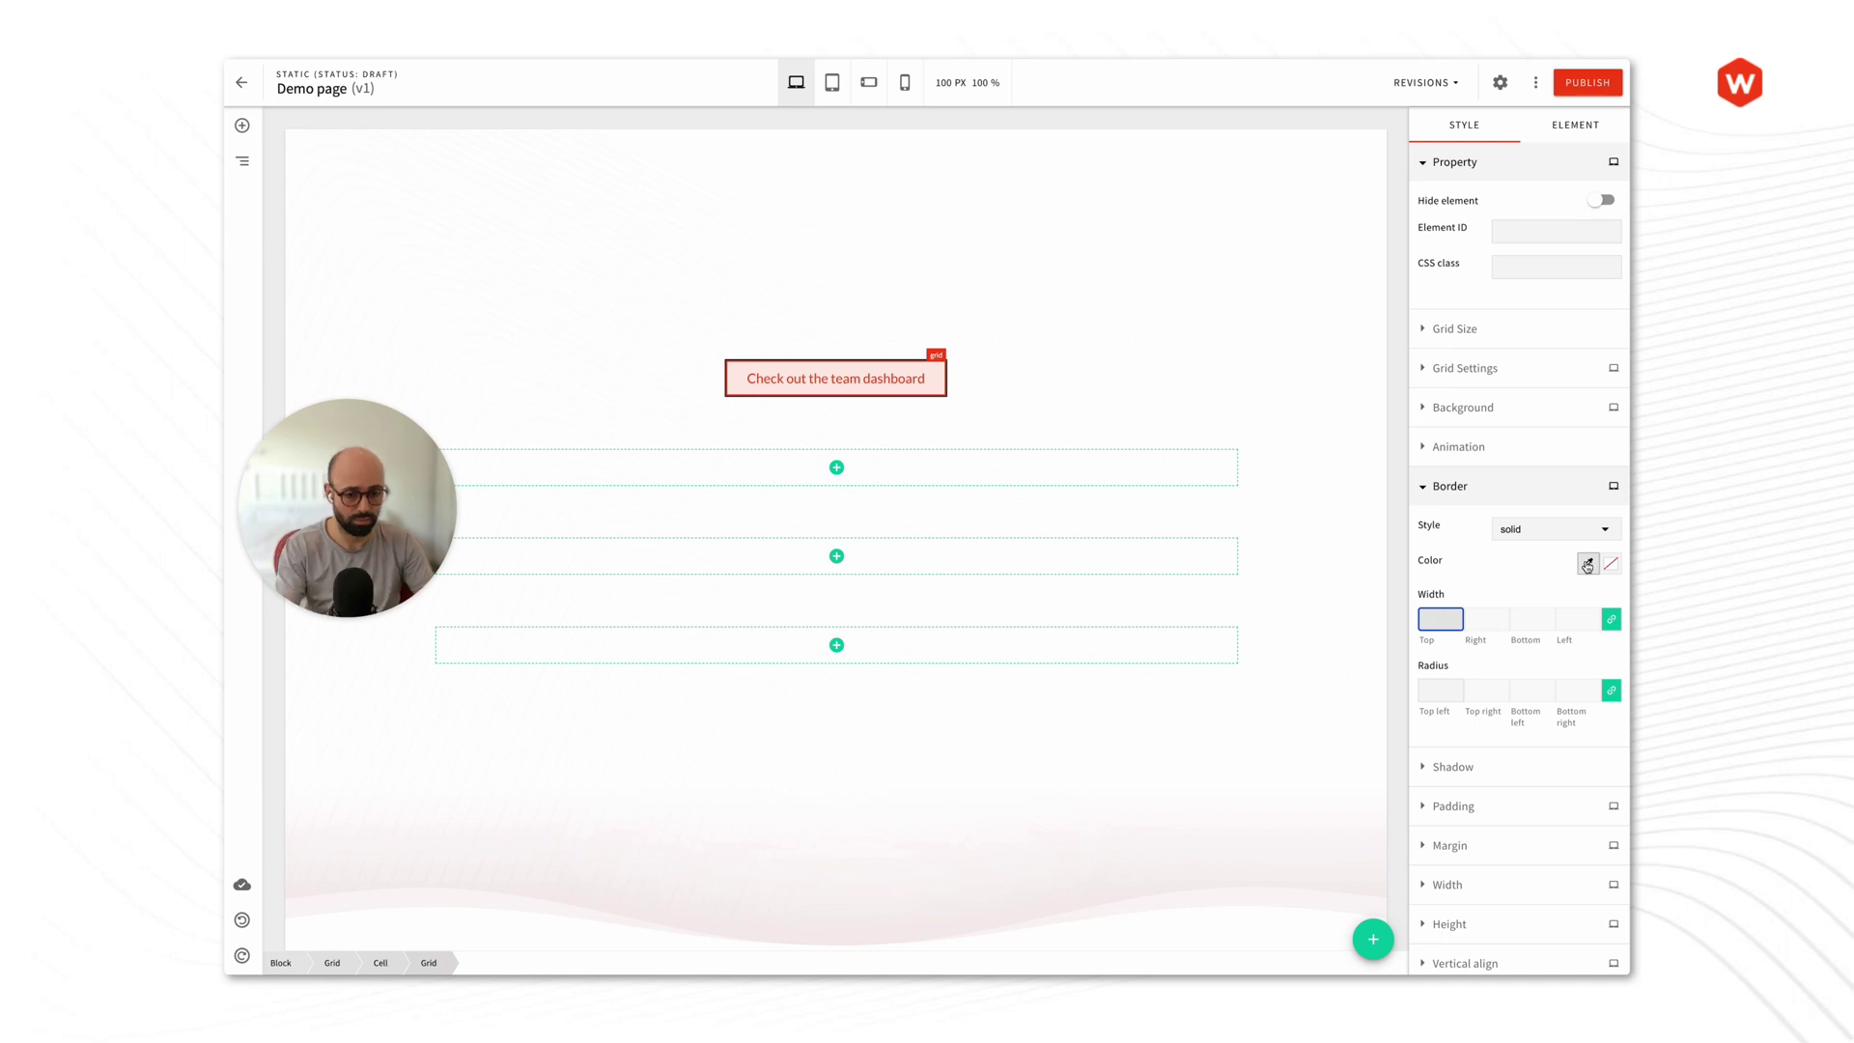
{"action": "type", "text": "0"}
{"action": "left_click", "coordinate": [1429, 688]}
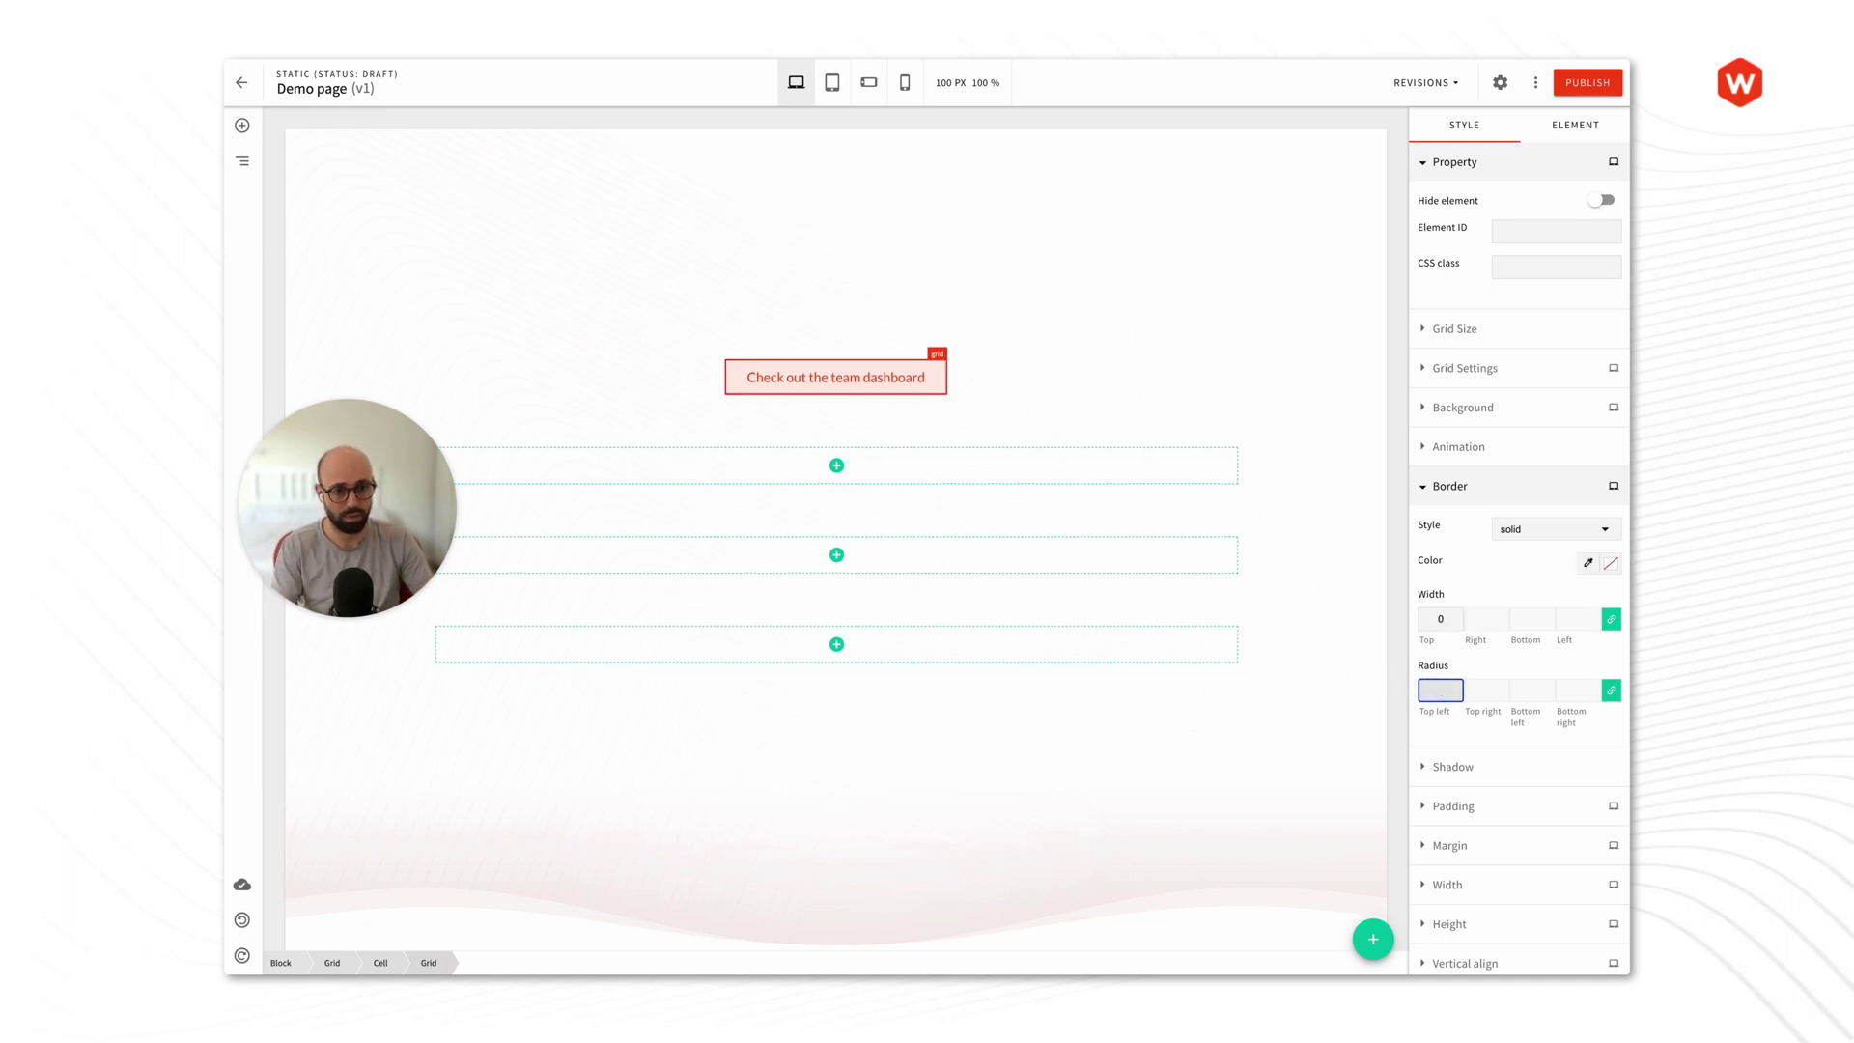
{"action": "left_click", "coordinate": [1391, 565]}
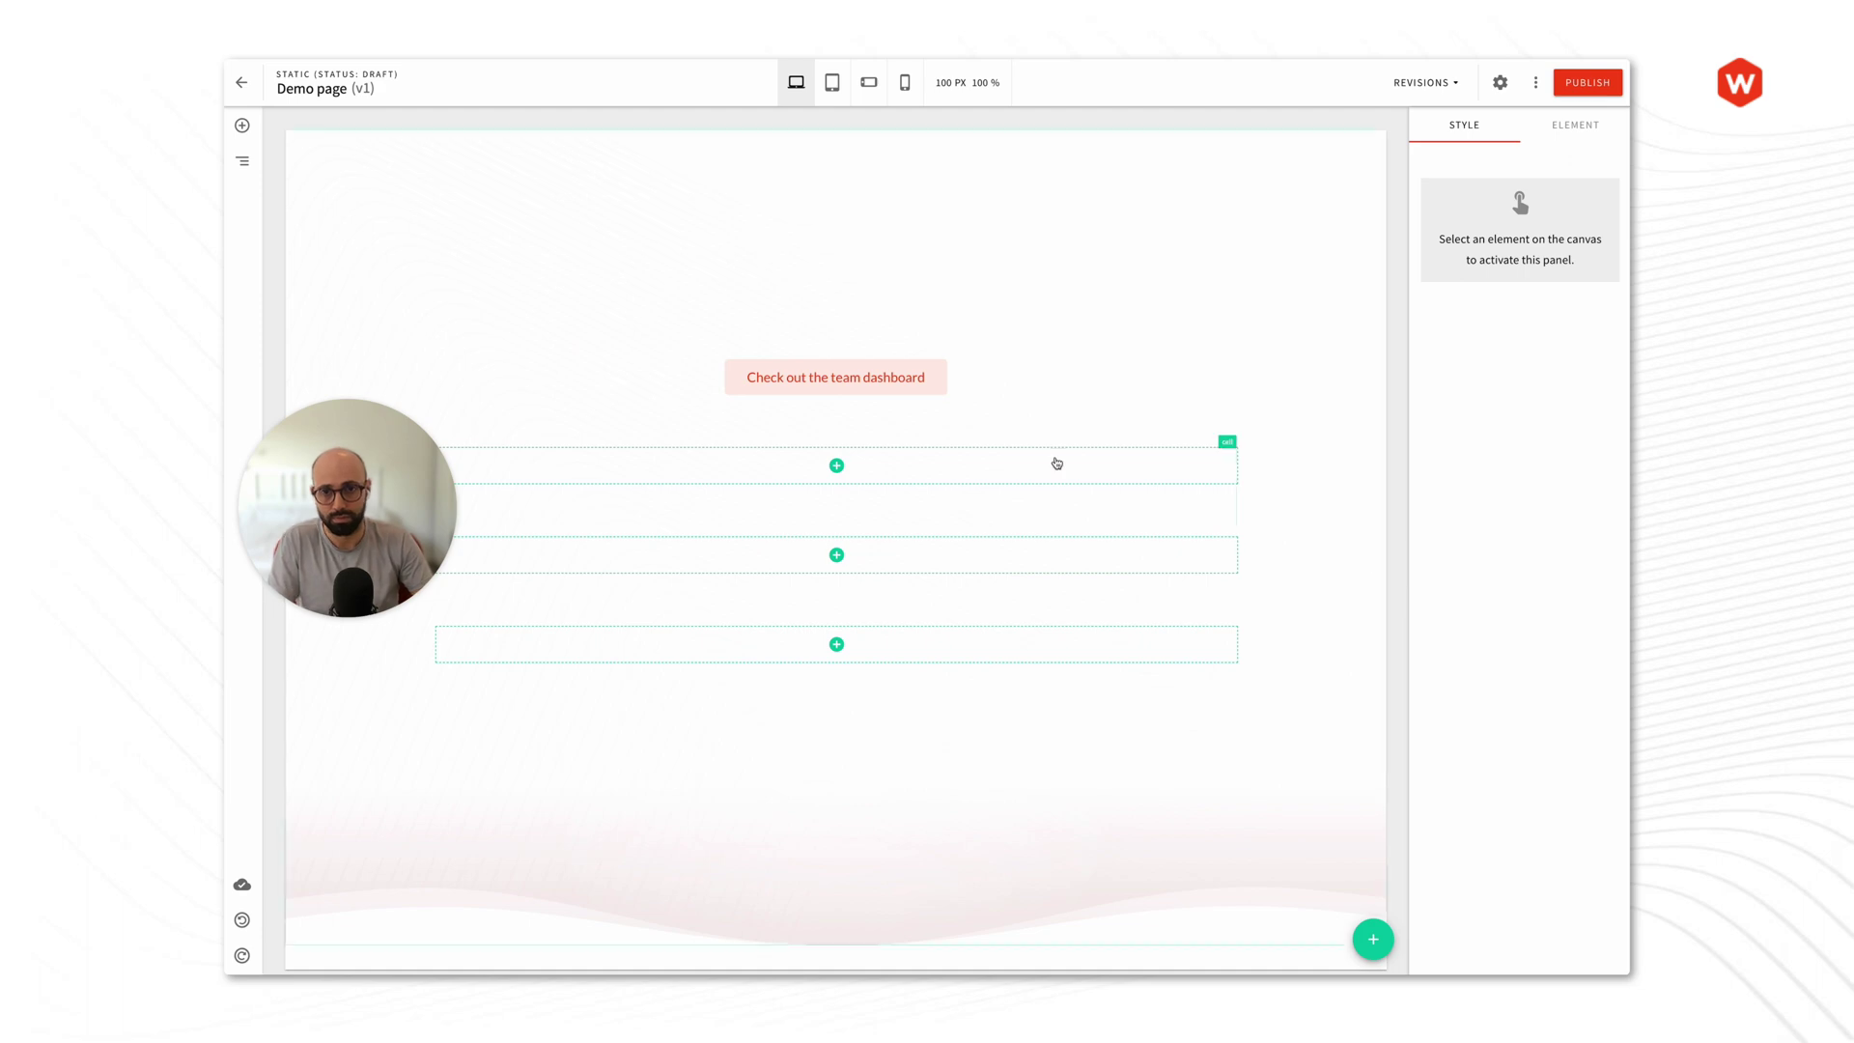
Step: Reduce the badge grid's padding from 10 to 2 px
{"action": "left_click", "coordinate": [944, 379]}
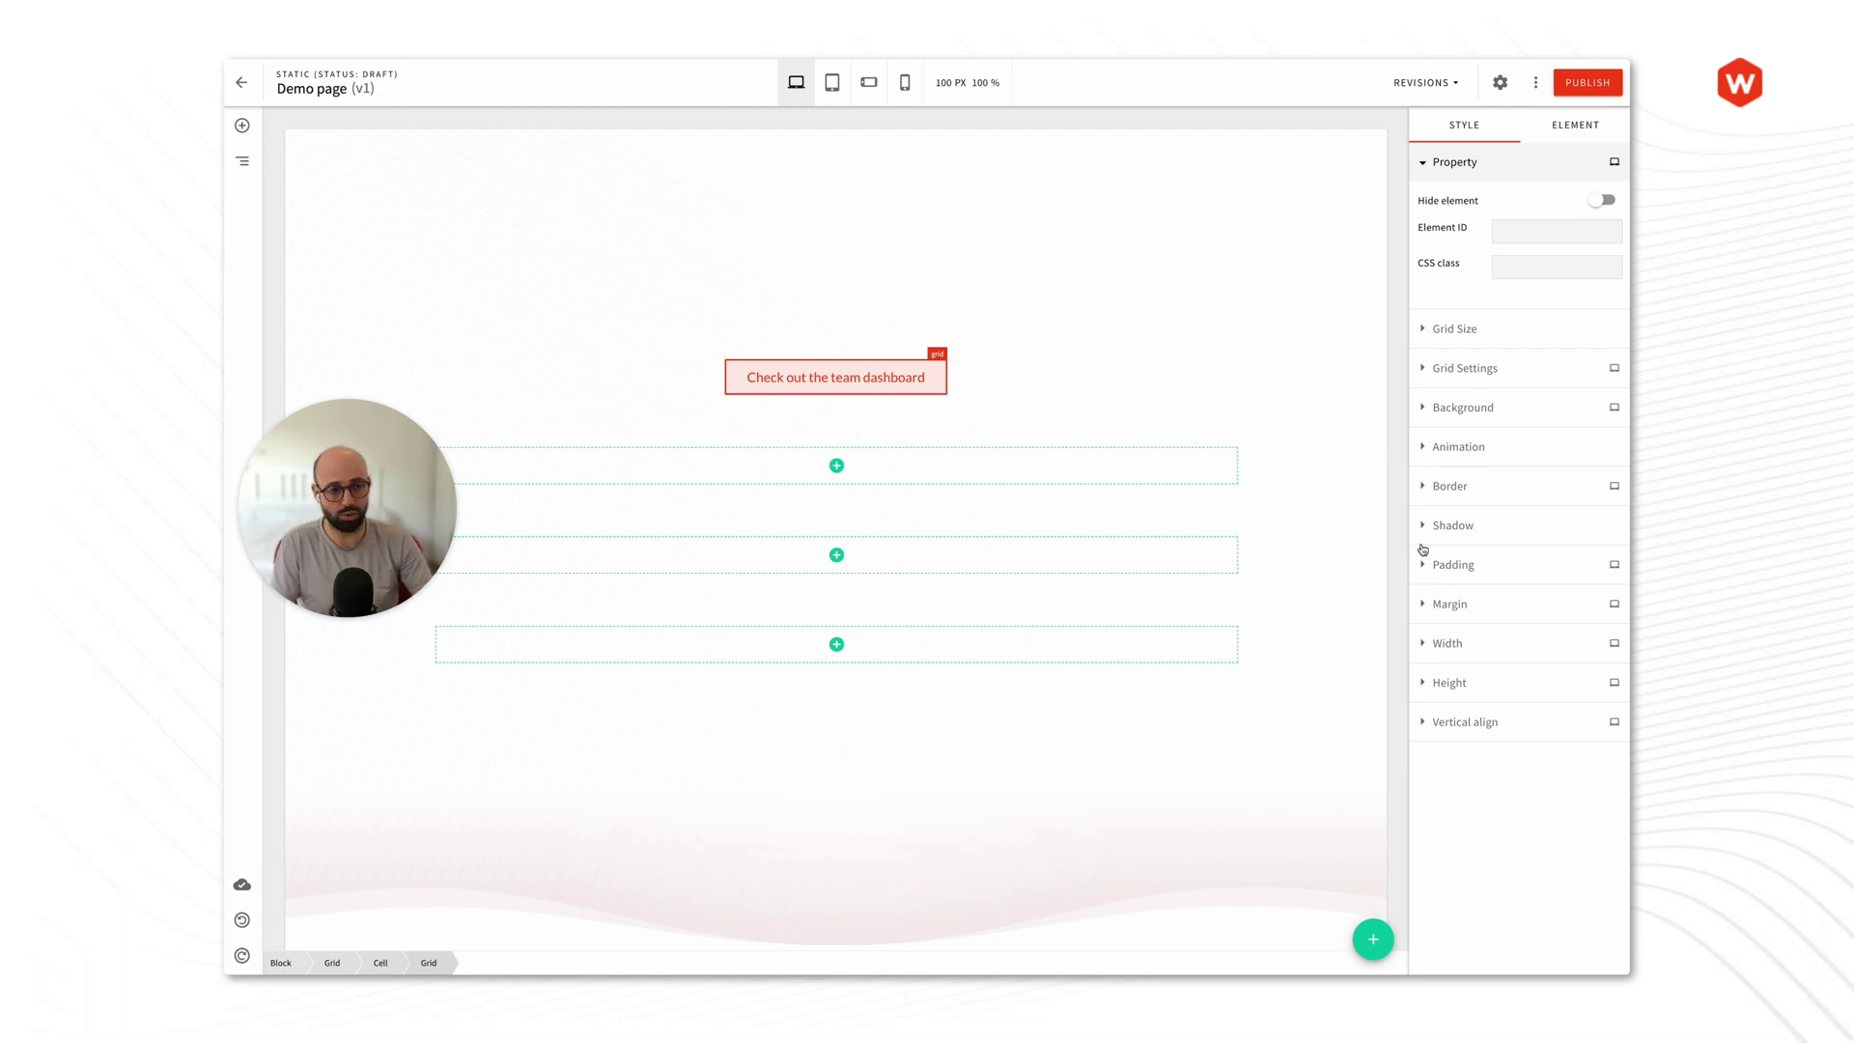
{"action": "left_click", "coordinate": [1468, 576]}
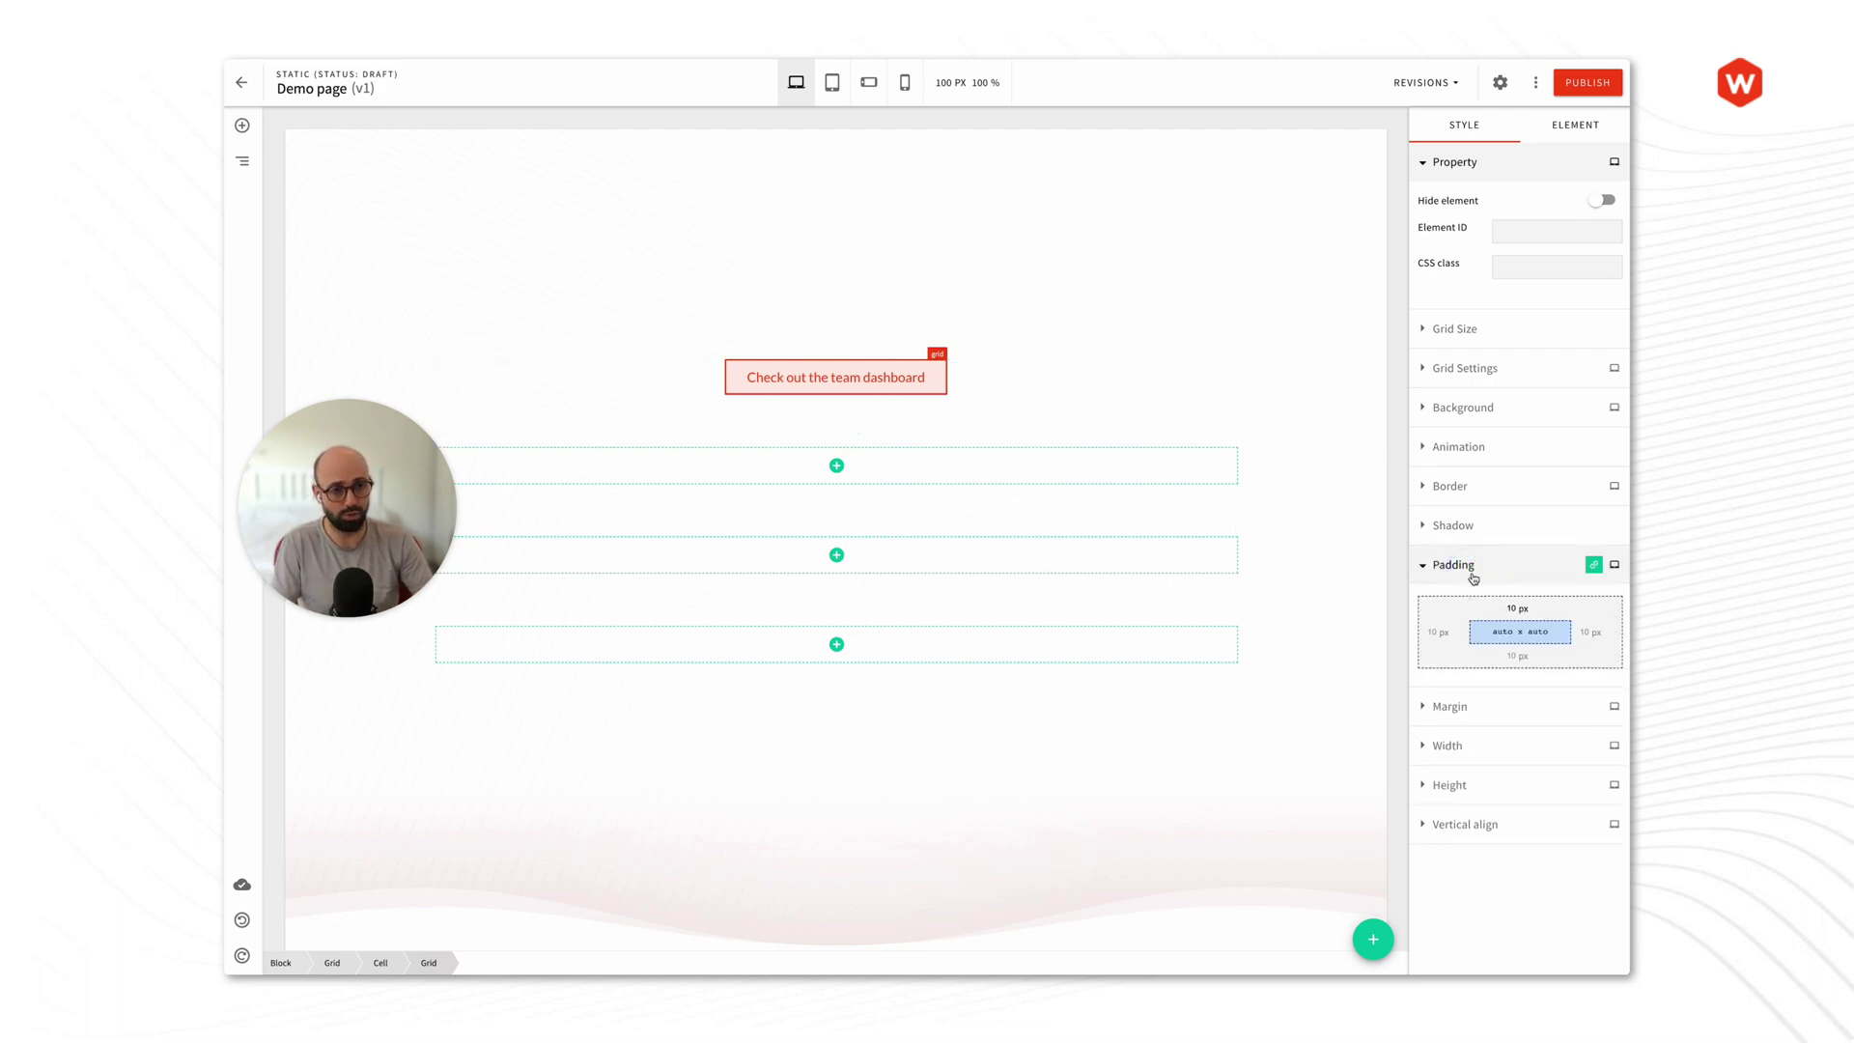
{"action": "left_click", "coordinate": [1507, 606]}
{"action": "key", "text": "BackSpace"}
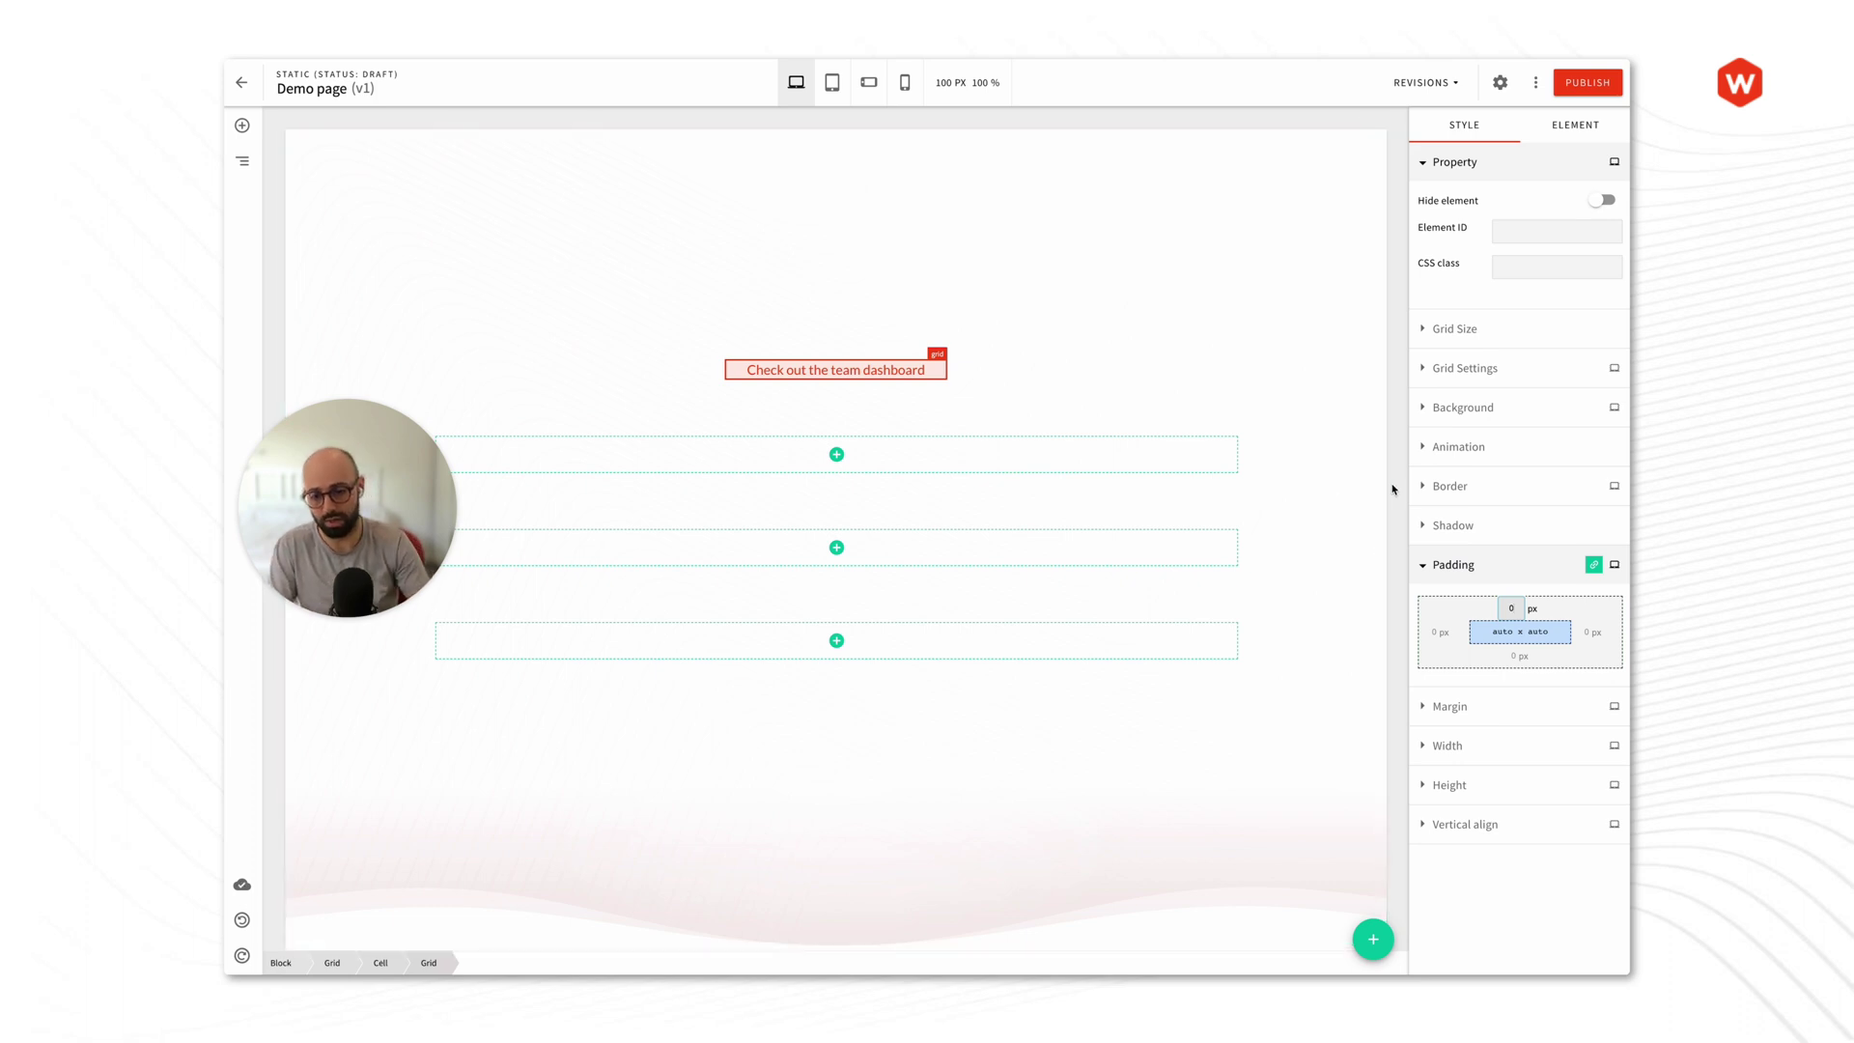
{"action": "type", "text": "2"}
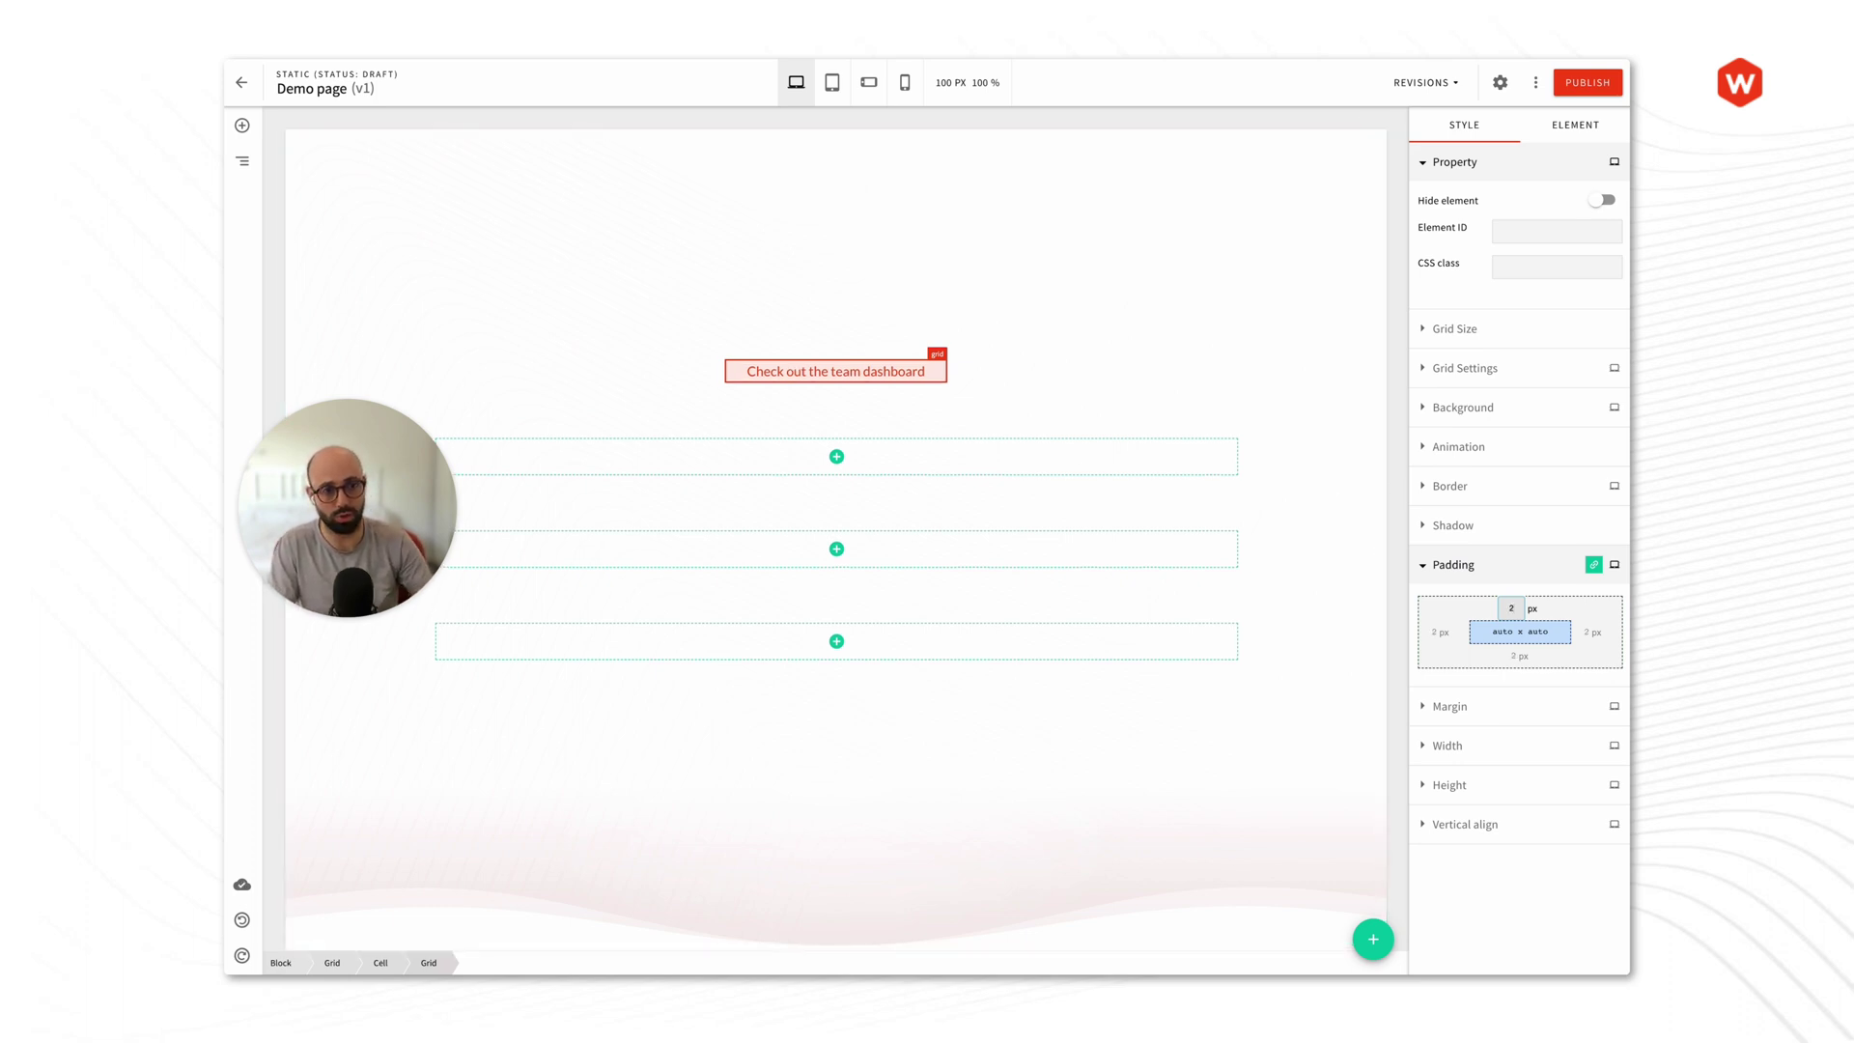
{"action": "left_click", "coordinate": [1391, 473]}
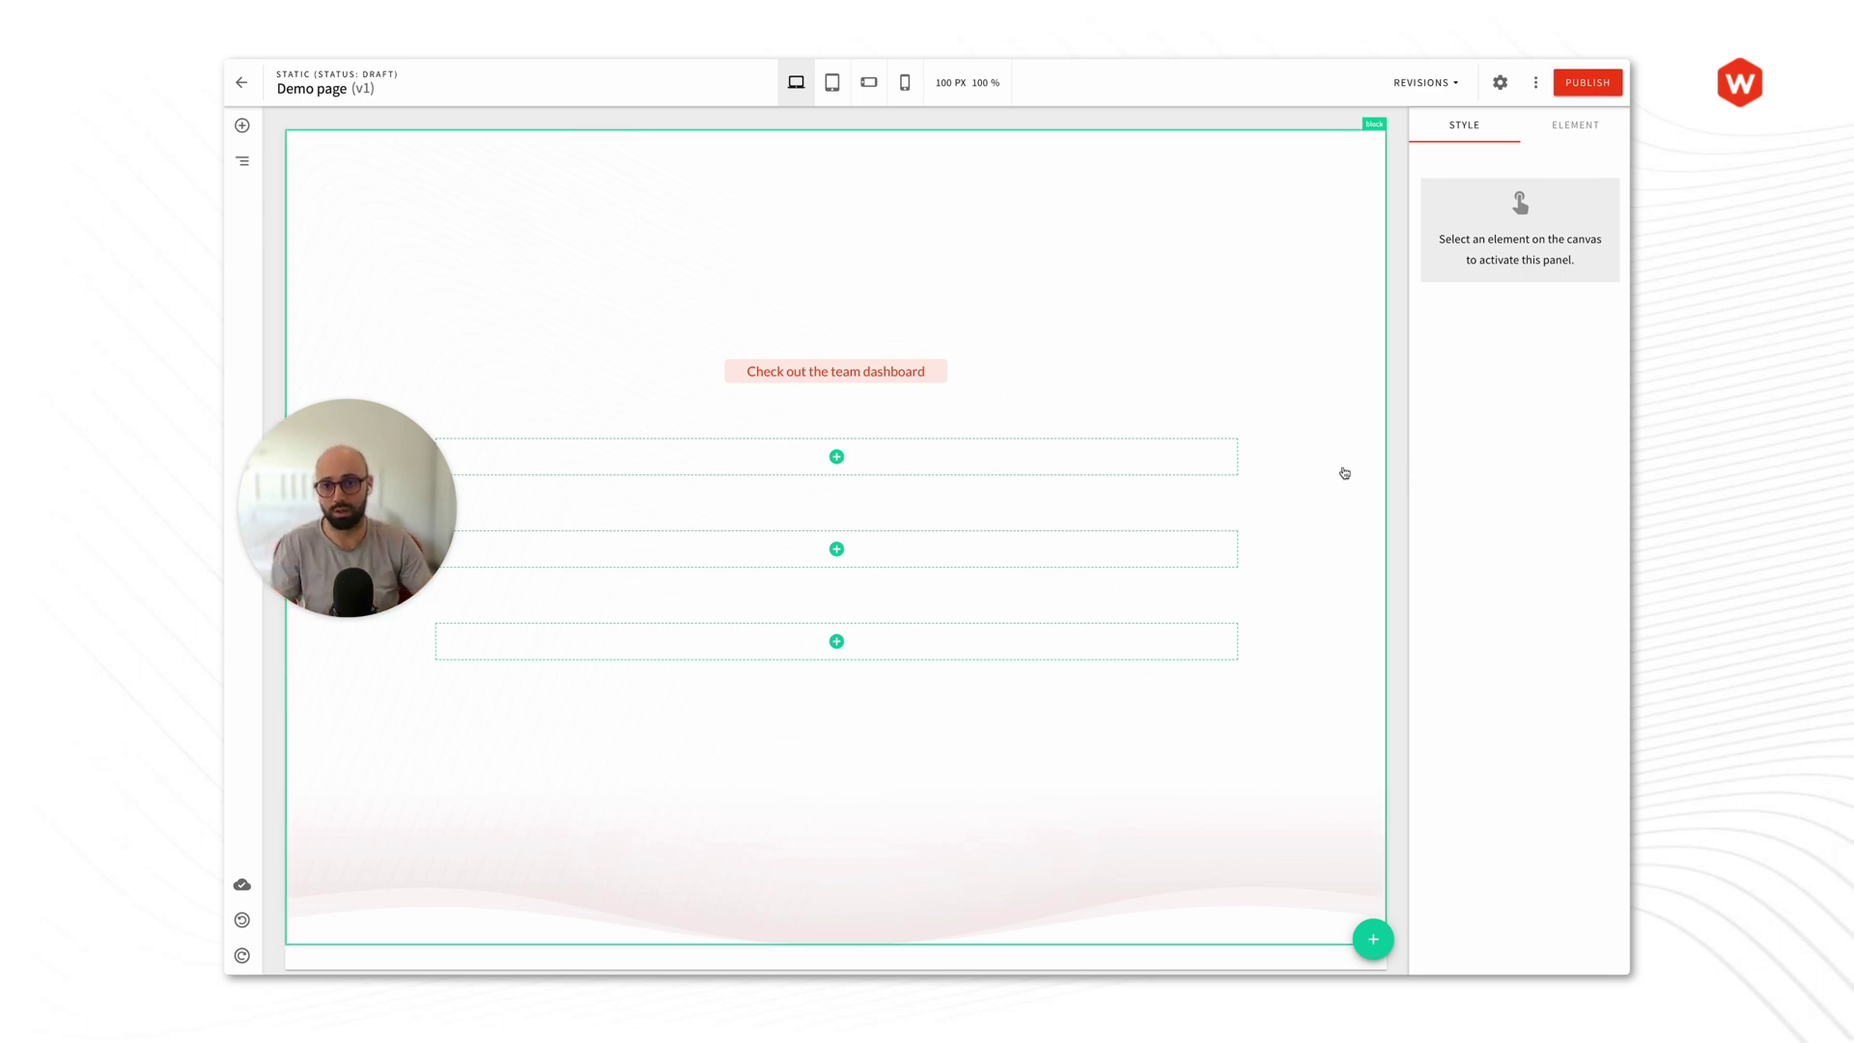
Step: After comparing with Figma, retype the badge heading text in capitals
{"action": "key", "text": "ctrl+Tab"}
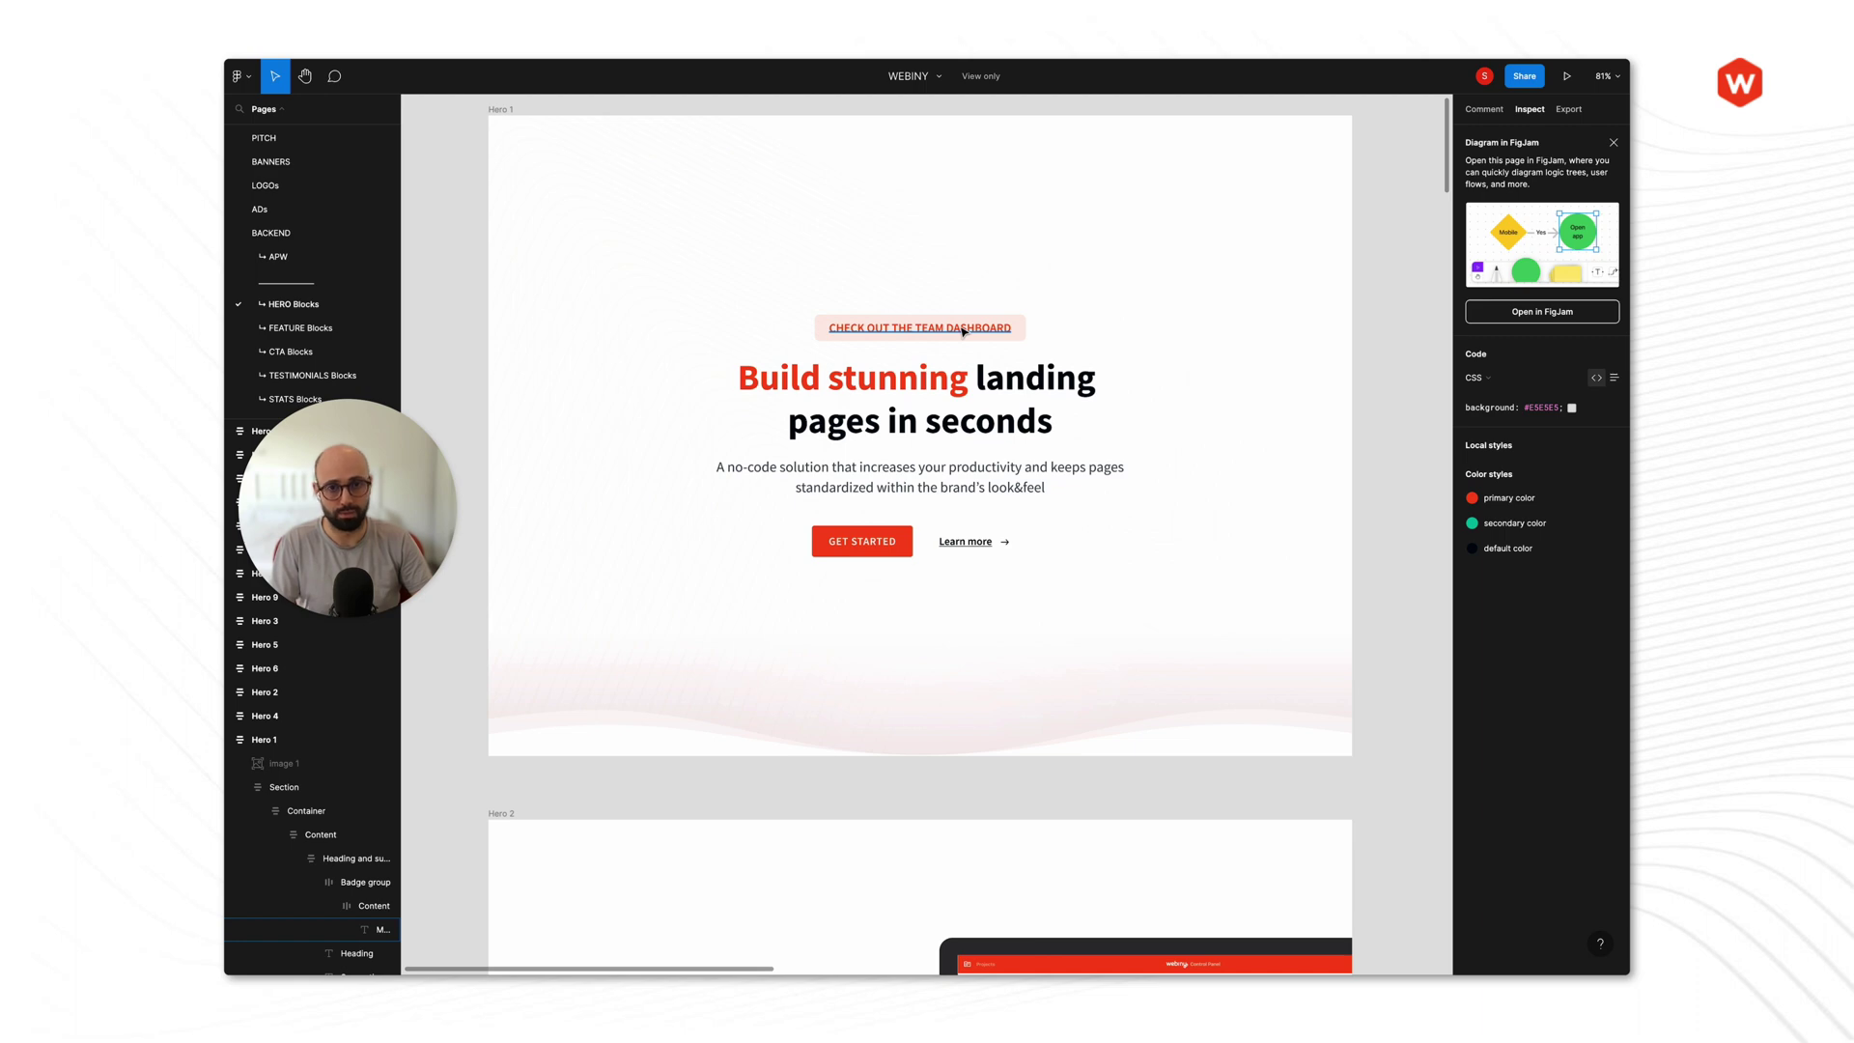
{"action": "key", "text": "ctrl+Tab"}
{"action": "left_click", "coordinate": [811, 370]}
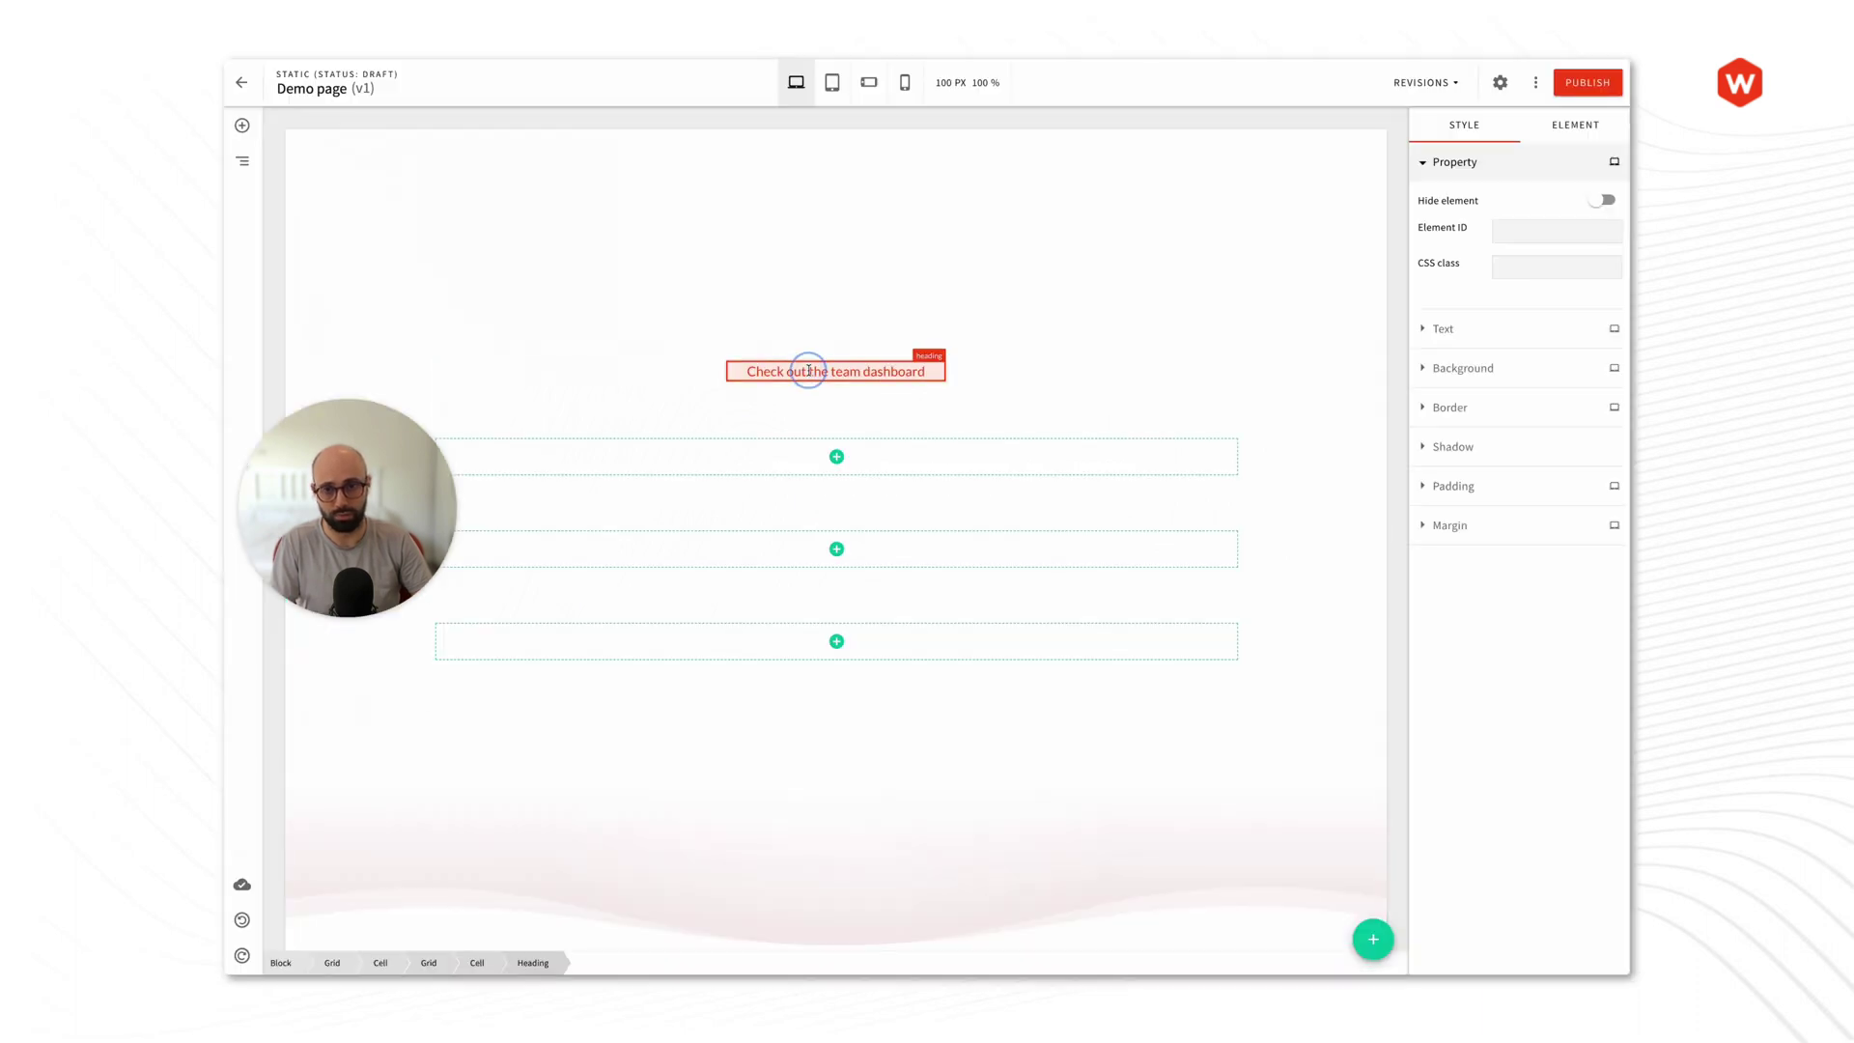
{"action": "triple_click", "coordinate": [809, 370]}
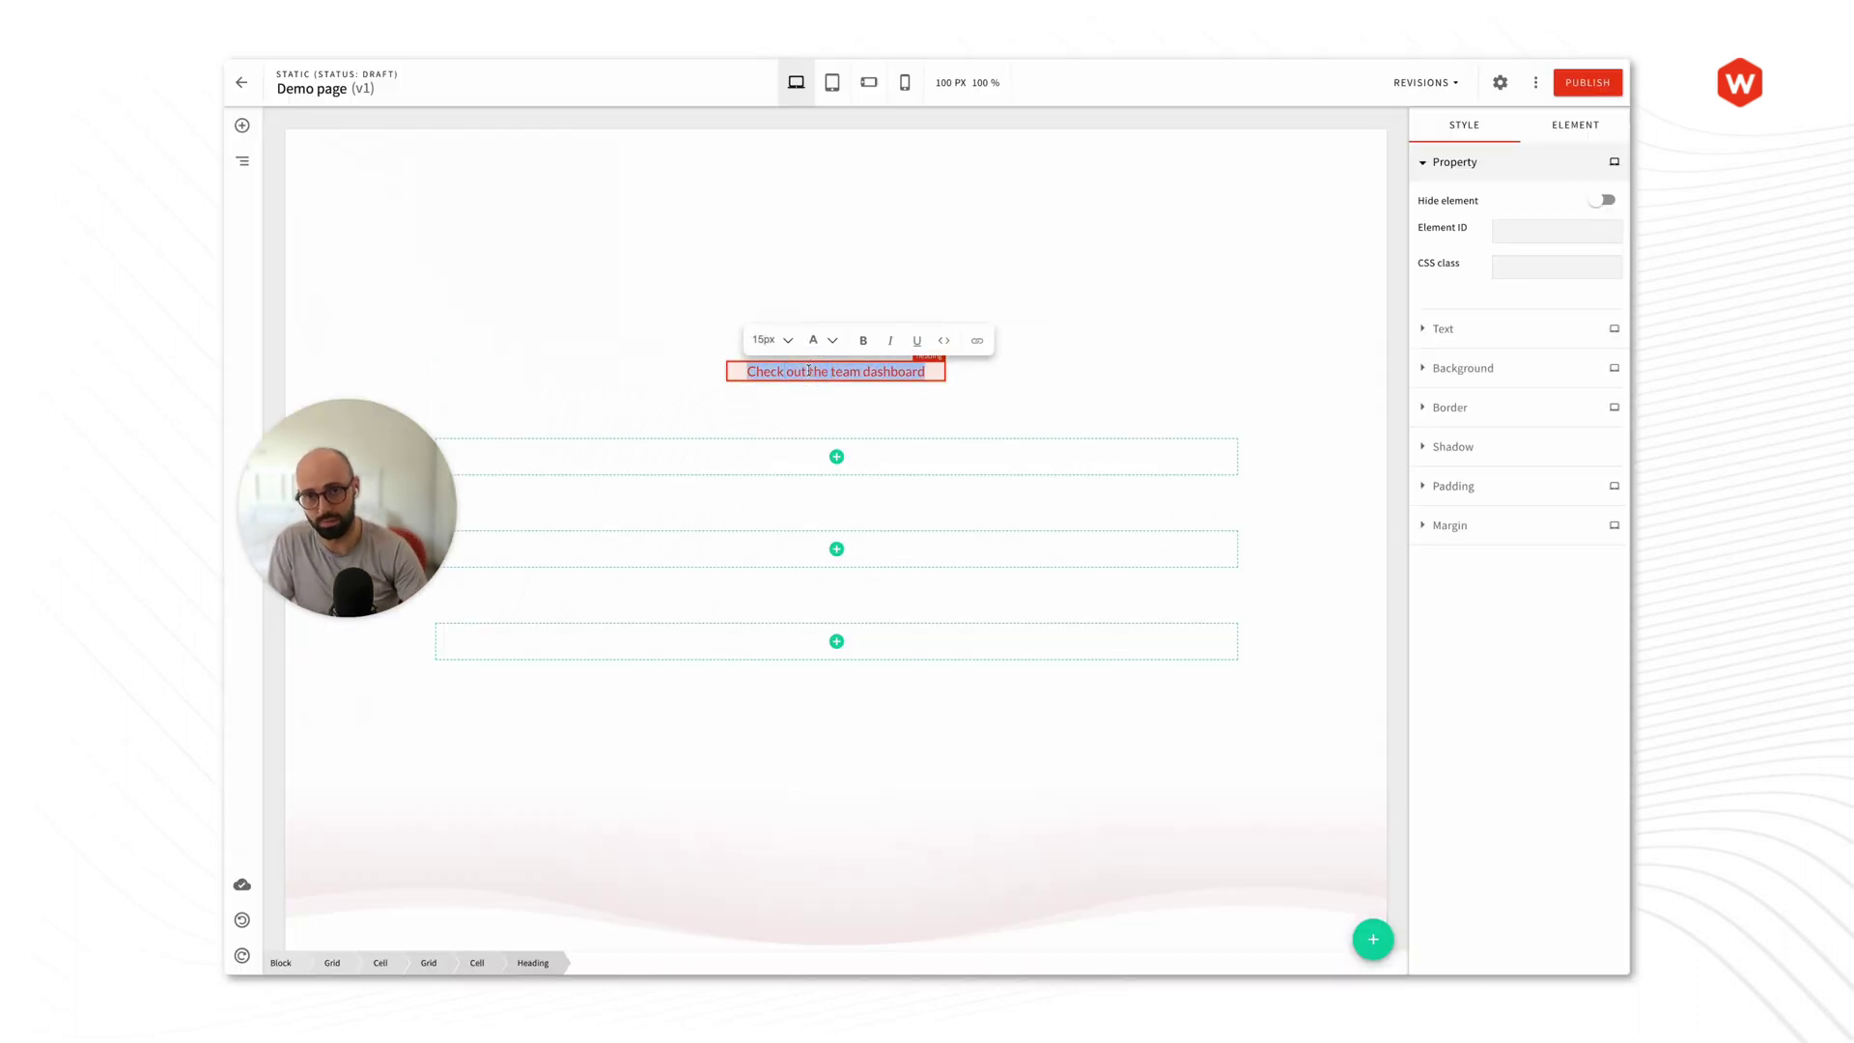
{"action": "type", "text": "C"}
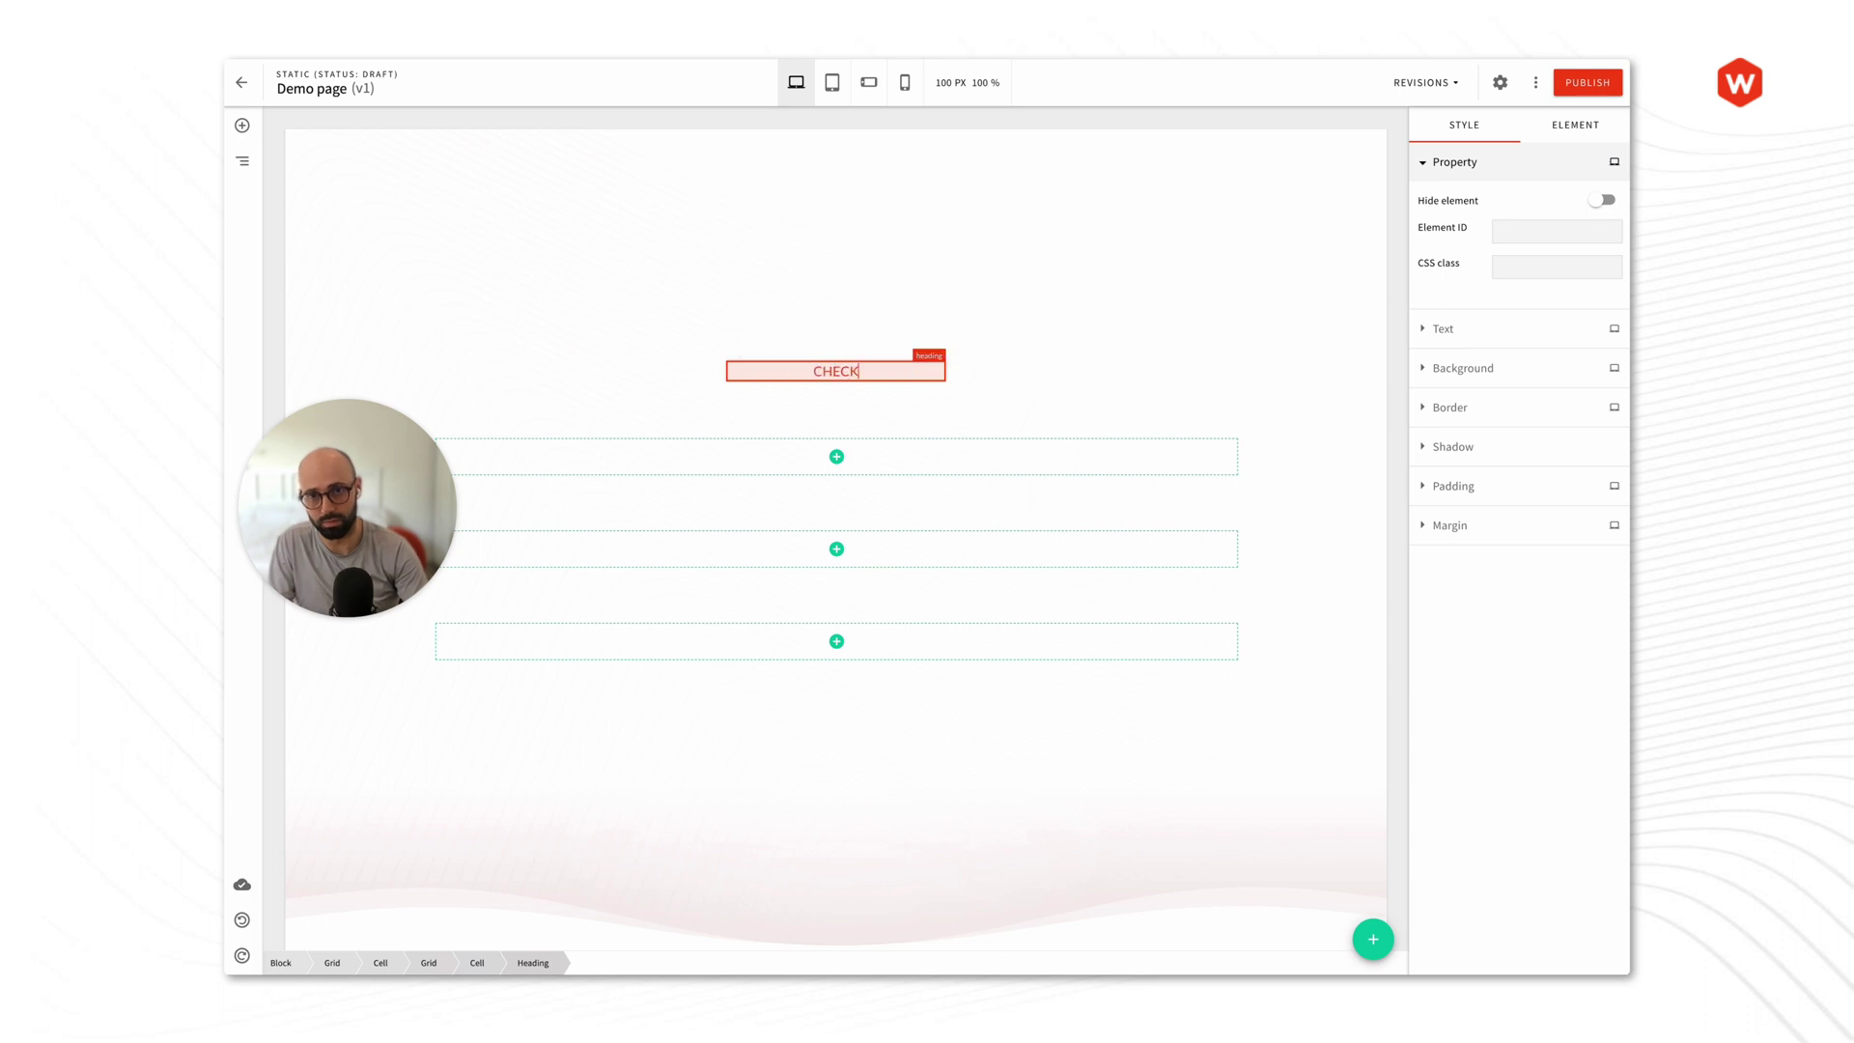
{"action": "type", "text": "heck out the team das"}
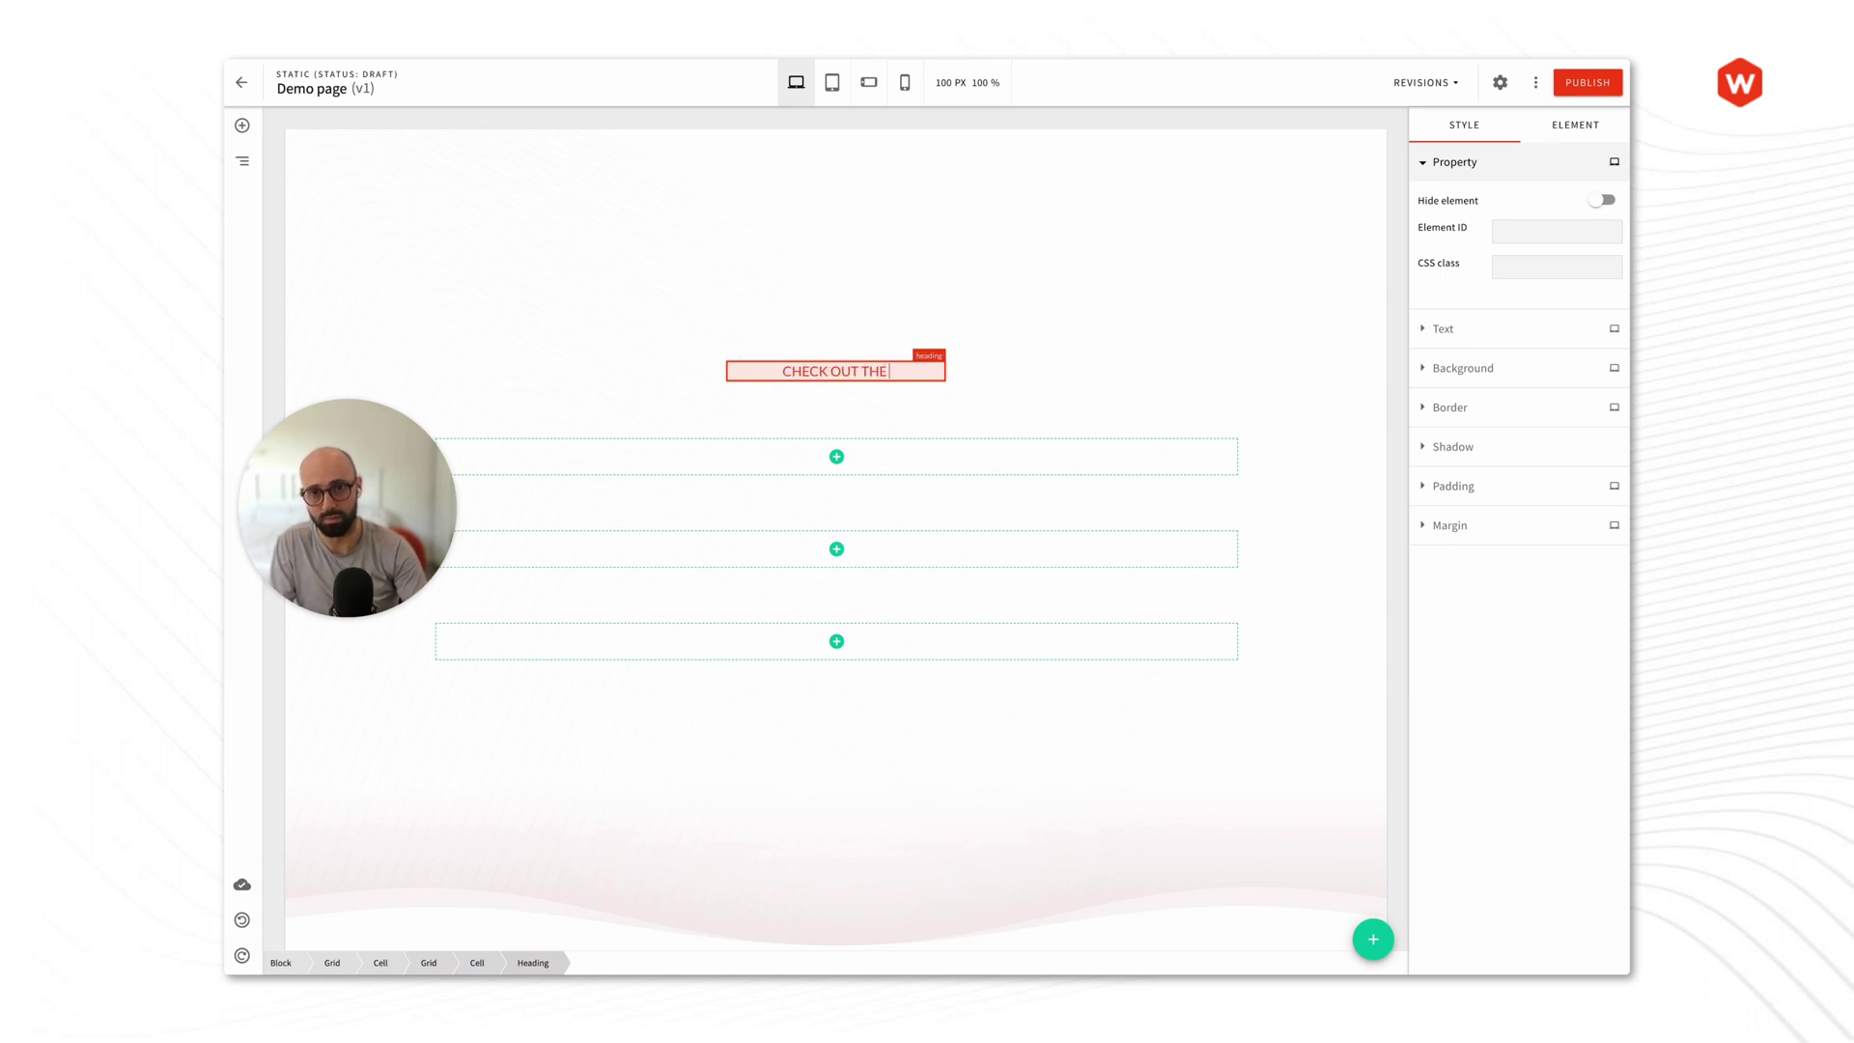
{"action": "type", "text": "hboard"}
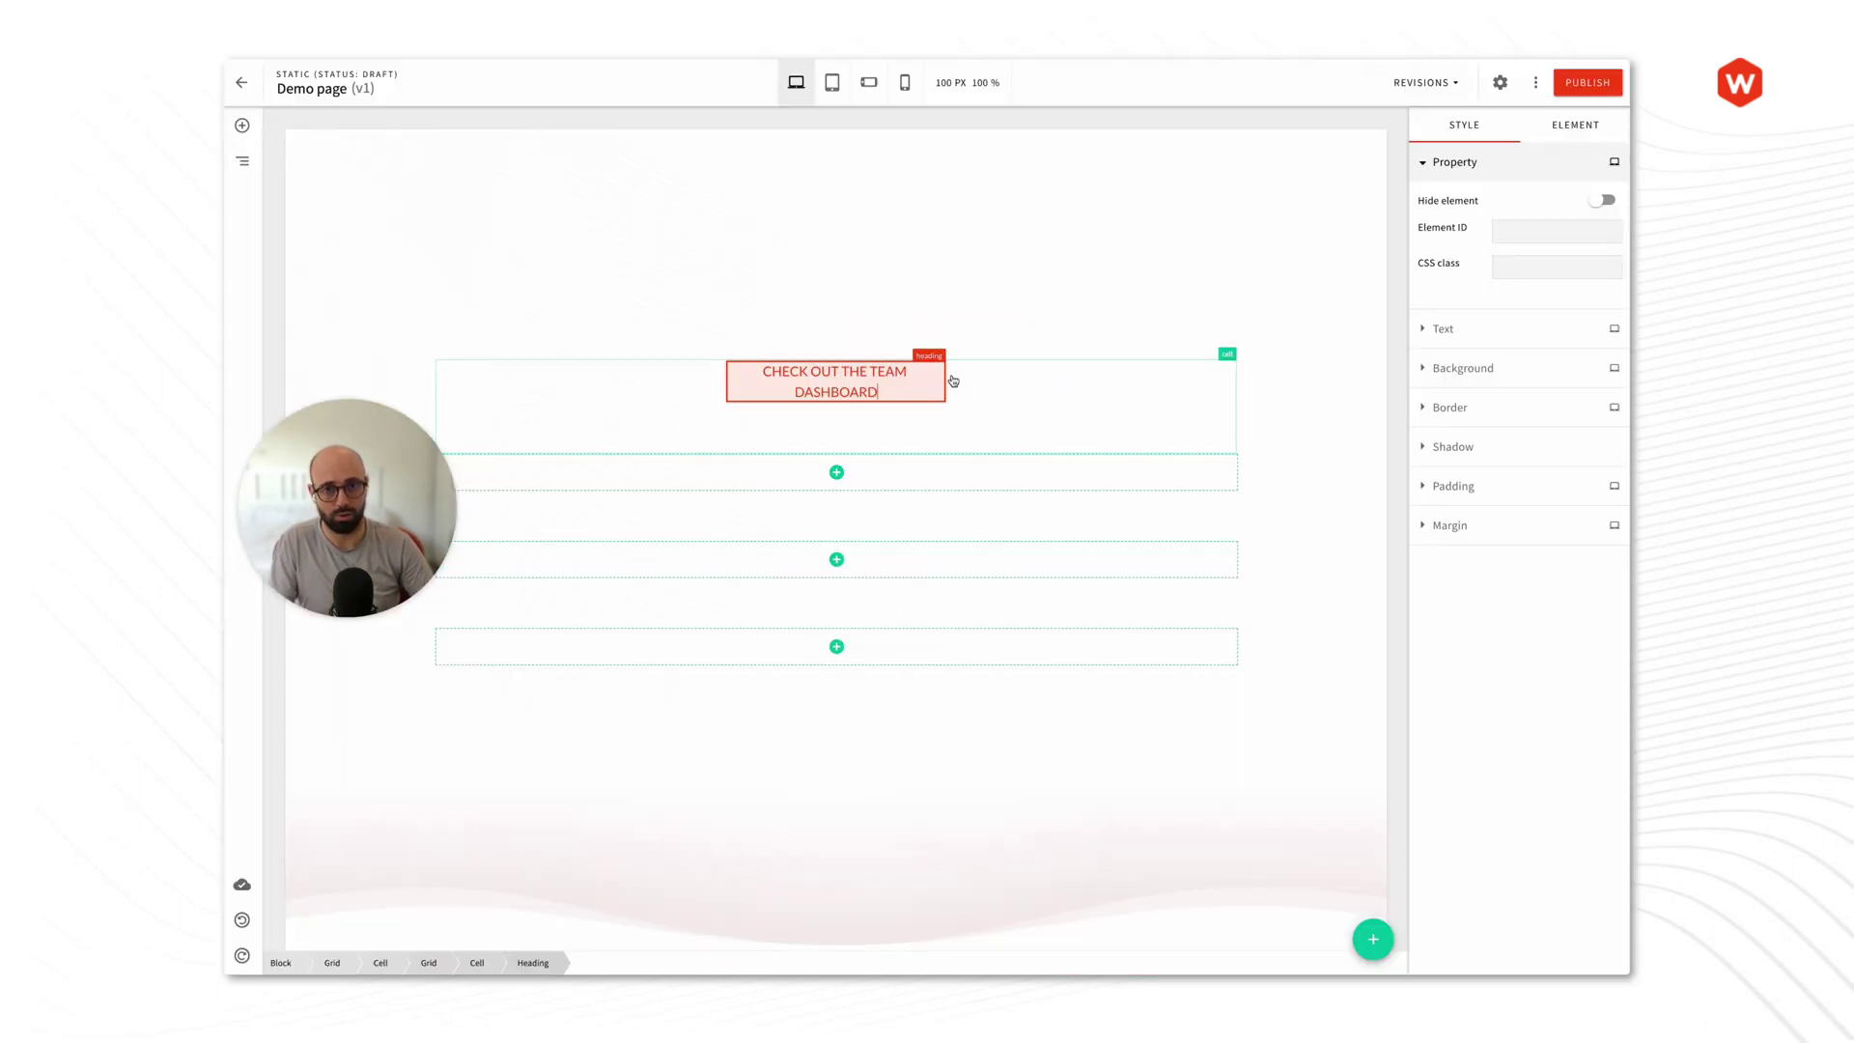
Step: Widen the badge's parent grid from 300 to 325 px
{"action": "left_click", "coordinate": [429, 962]}
{"action": "left_click", "coordinate": [1504, 651]}
{"action": "double_click", "coordinate": [1541, 687]}
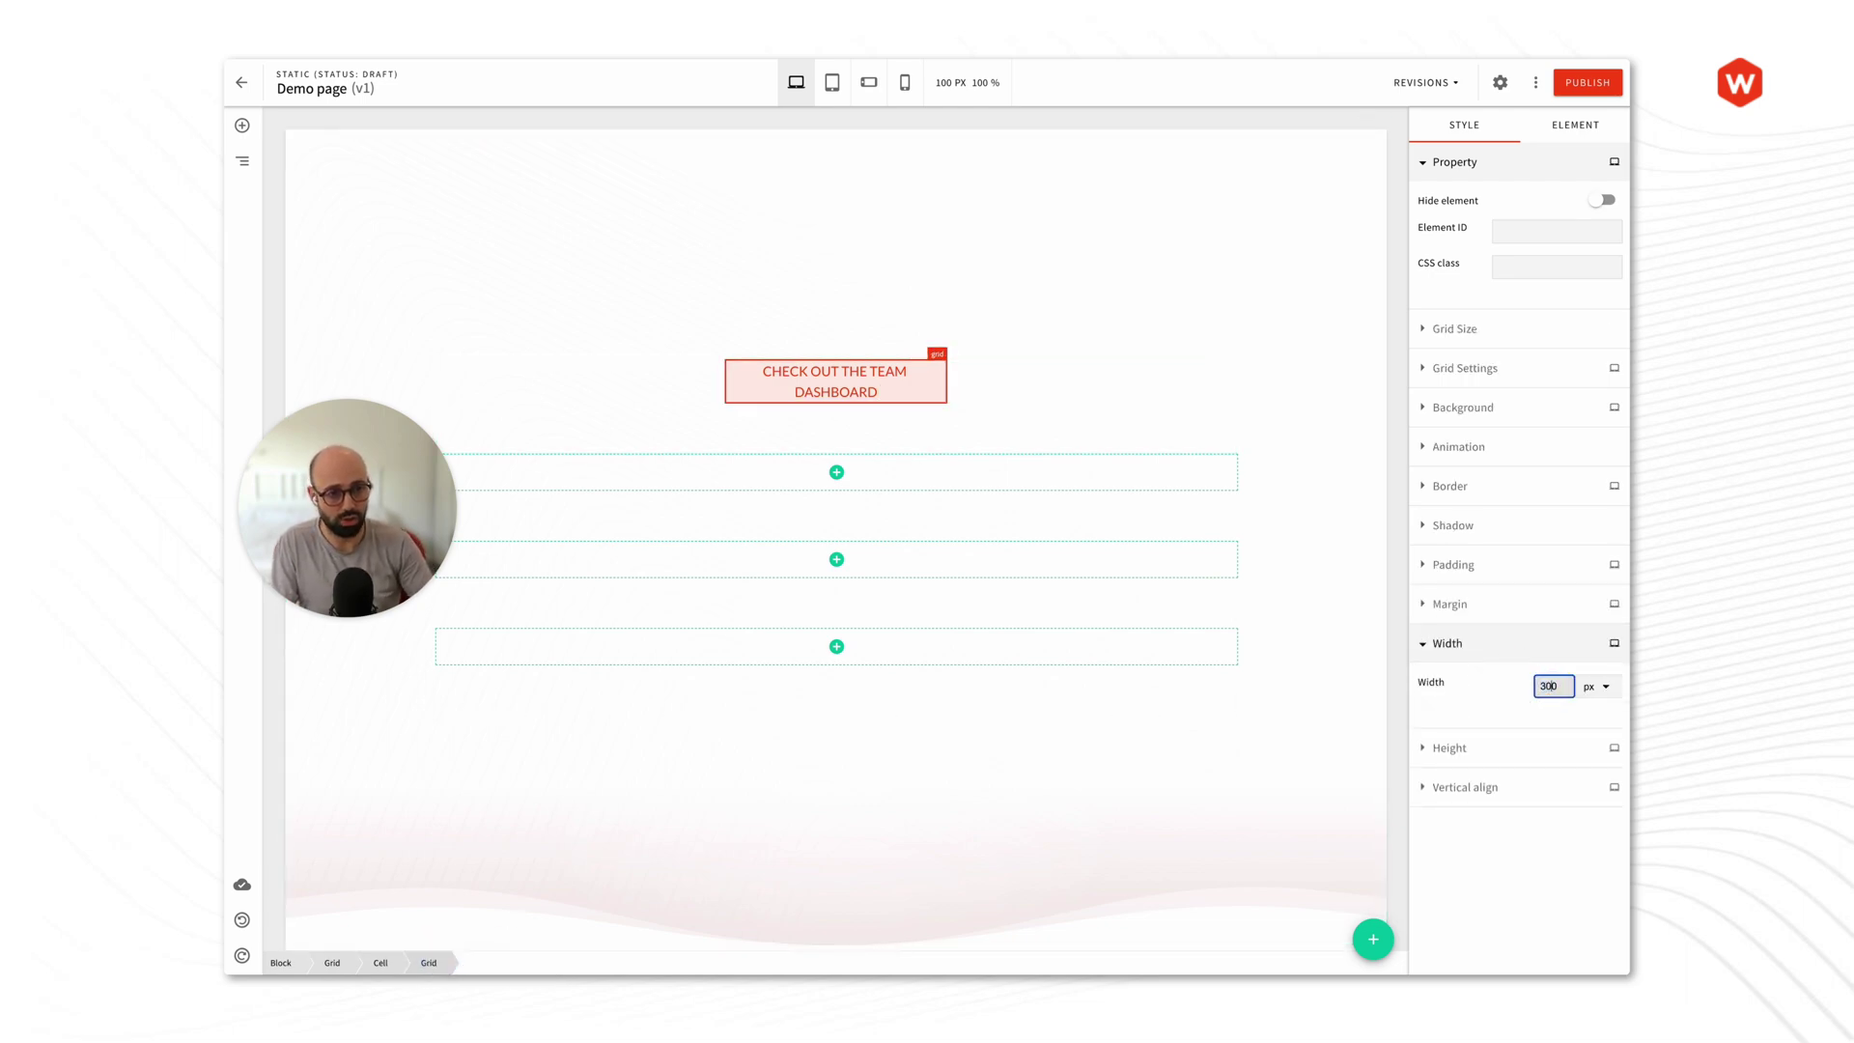
{"action": "type", "text": "325"}
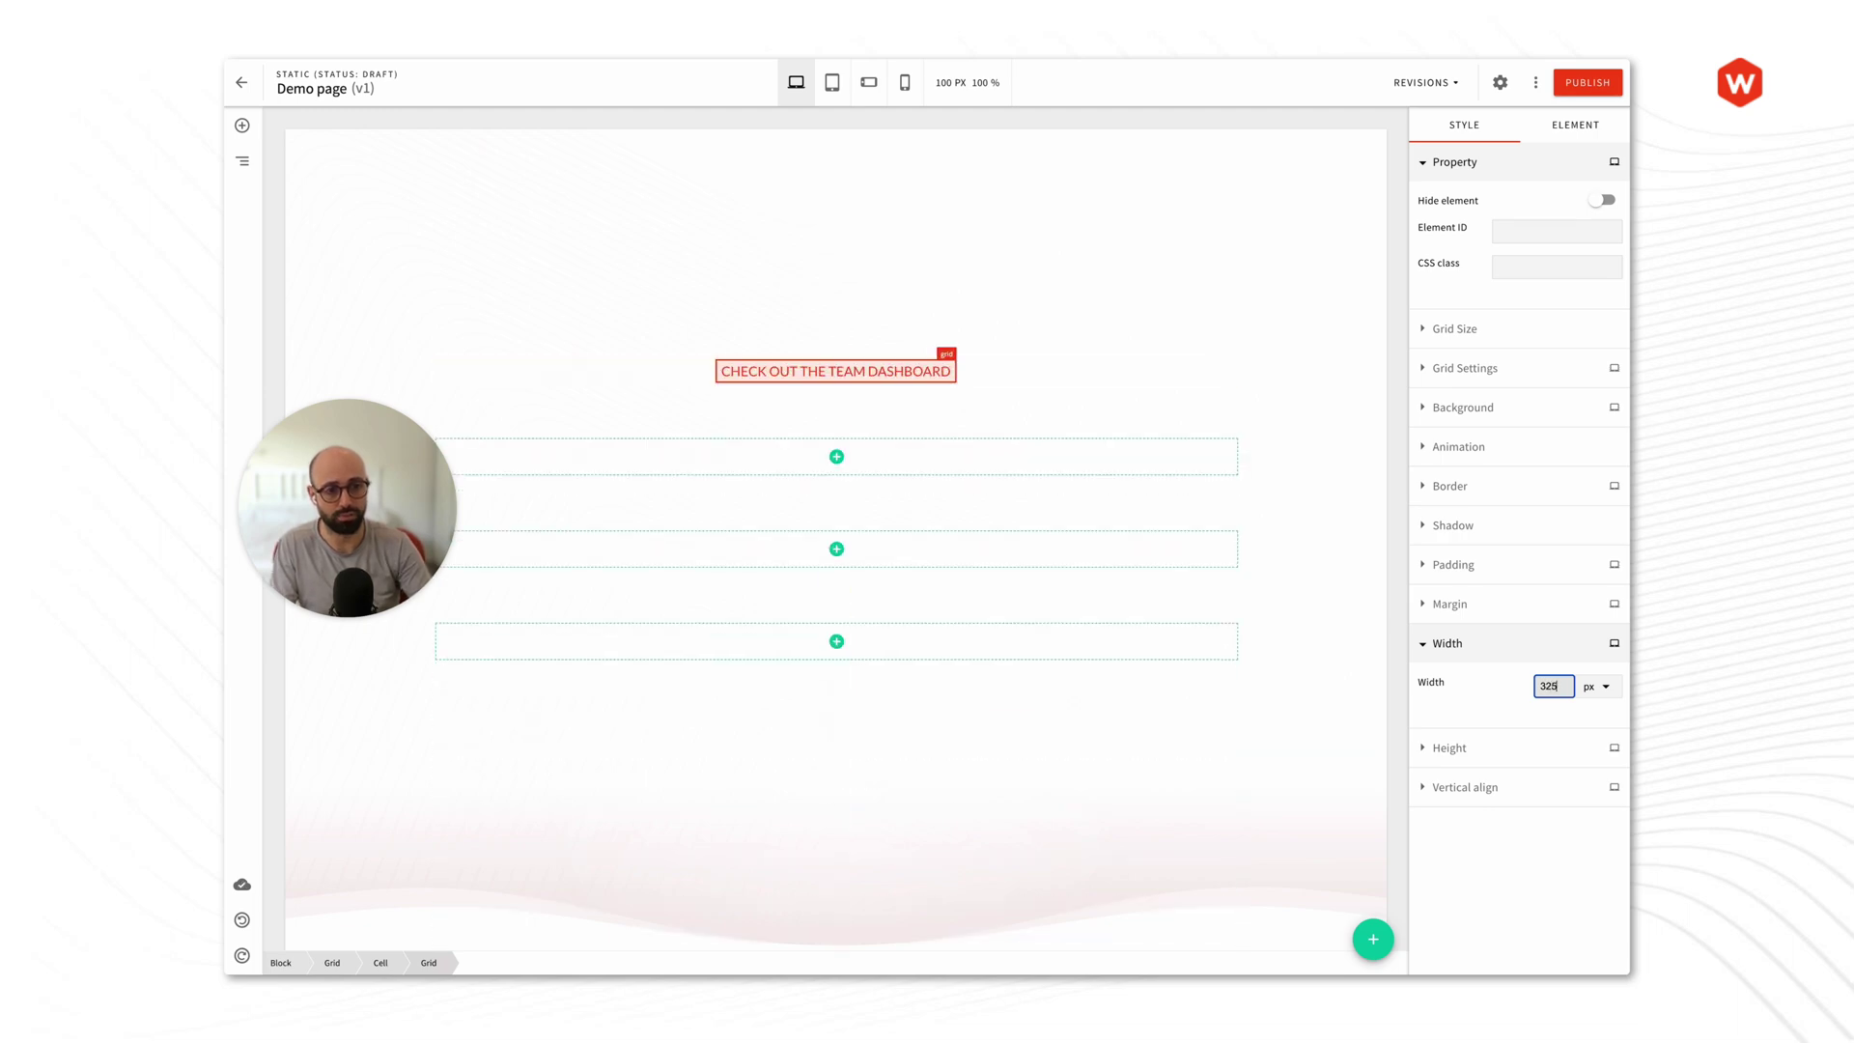
Step: Set the badge text font size to 15px
{"action": "double_click", "coordinate": [873, 367]}
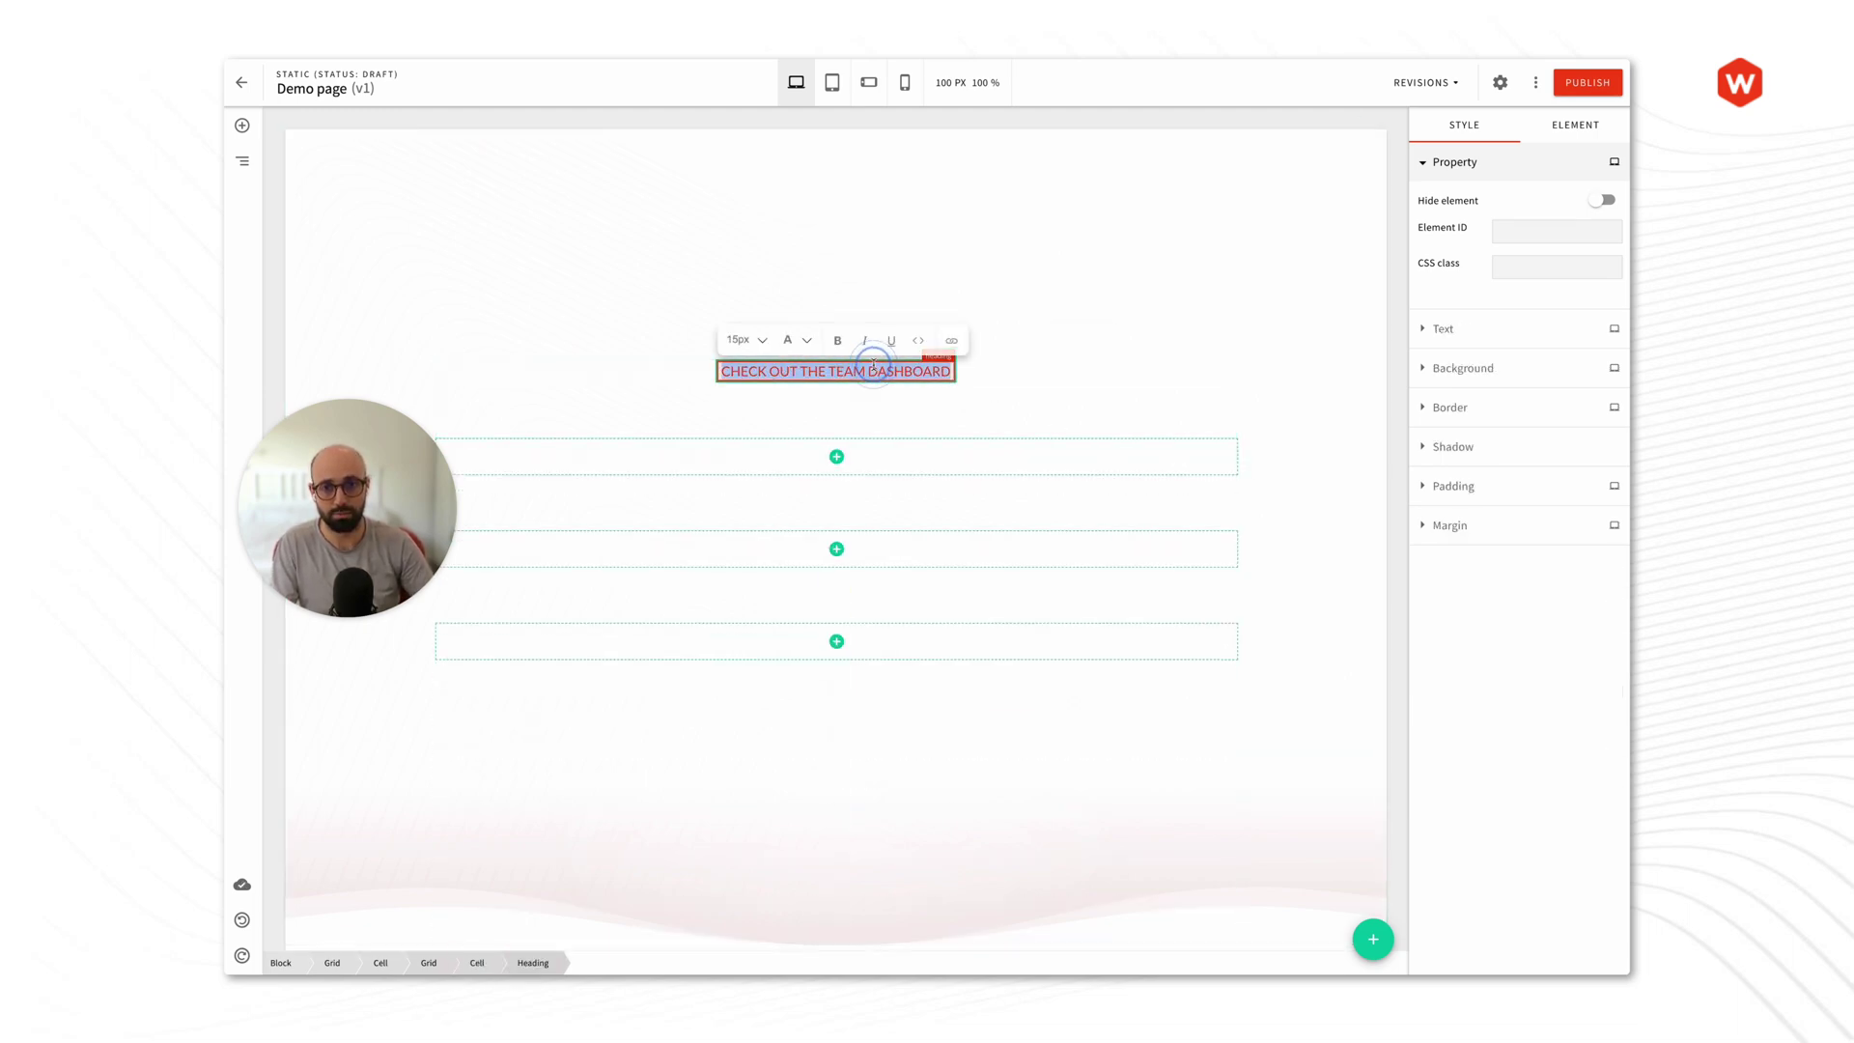
{"action": "left_click", "coordinate": [762, 339]}
{"action": "left_click", "coordinate": [748, 508]}
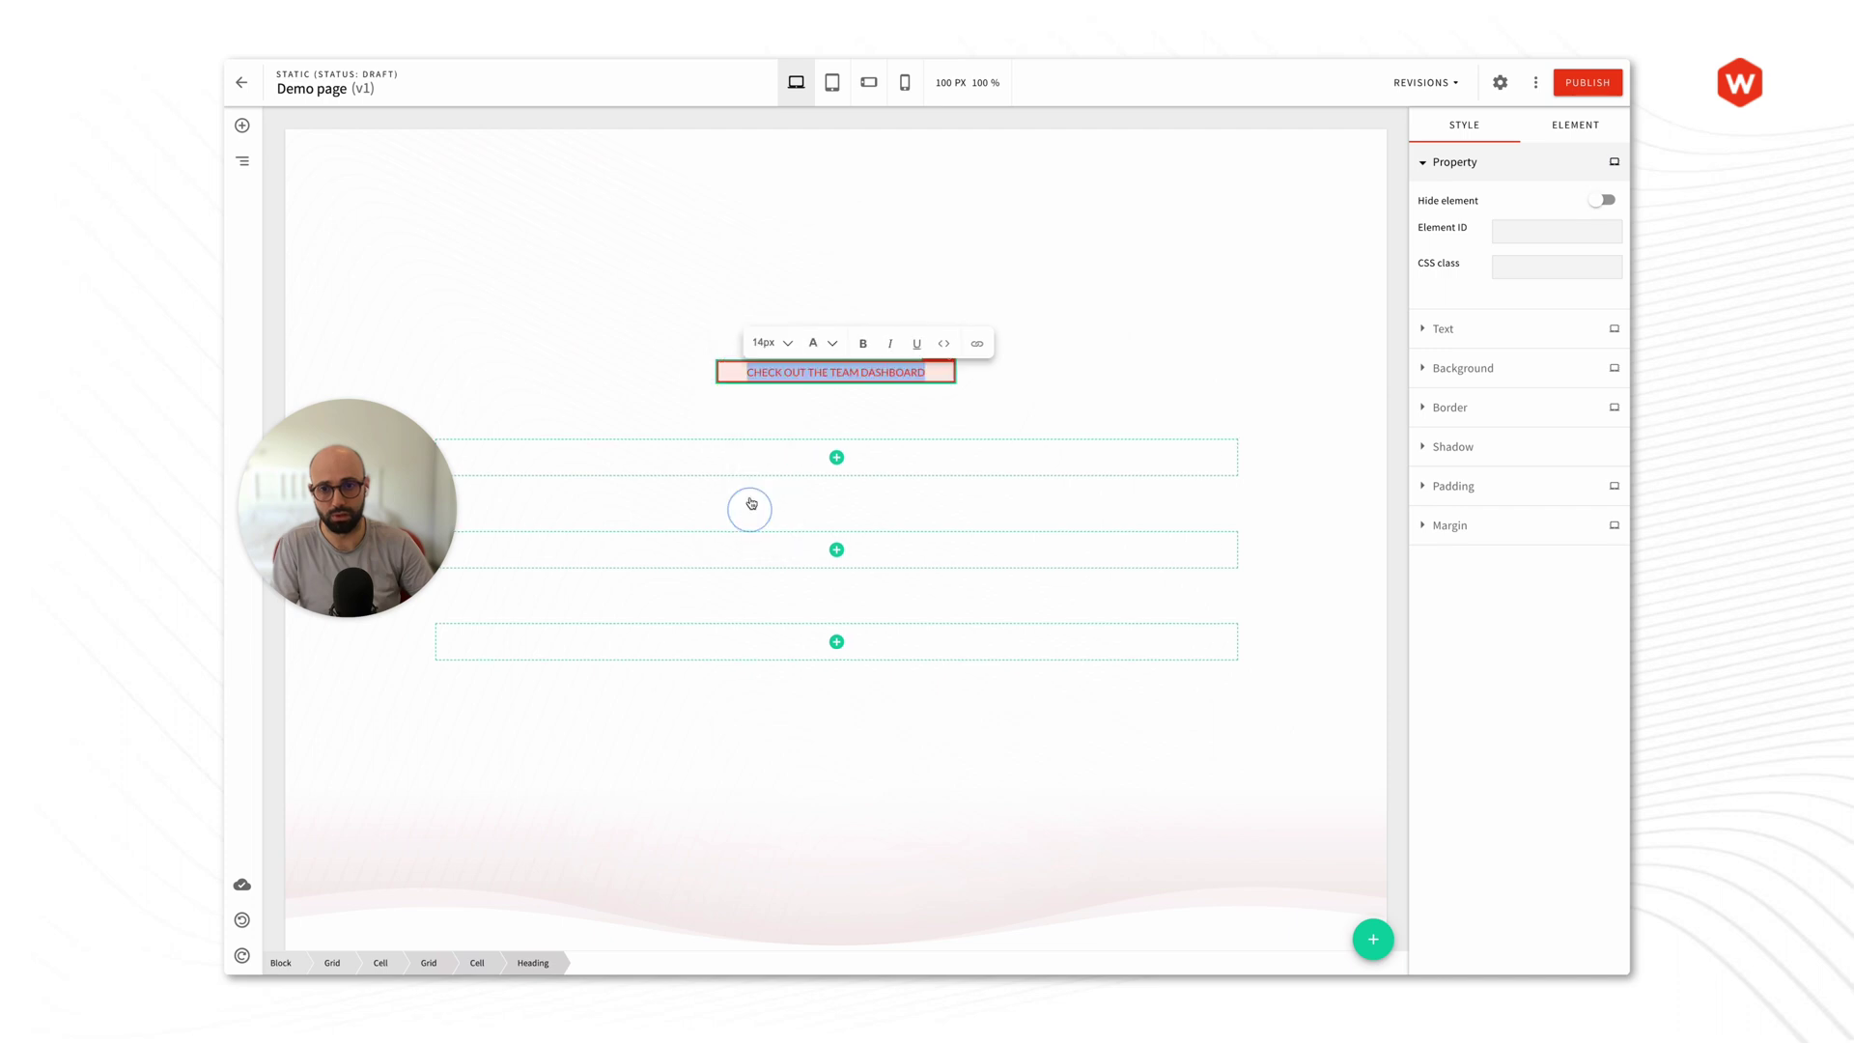
{"action": "left_click", "coordinate": [762, 344]}
{"action": "left_click", "coordinate": [770, 531]}
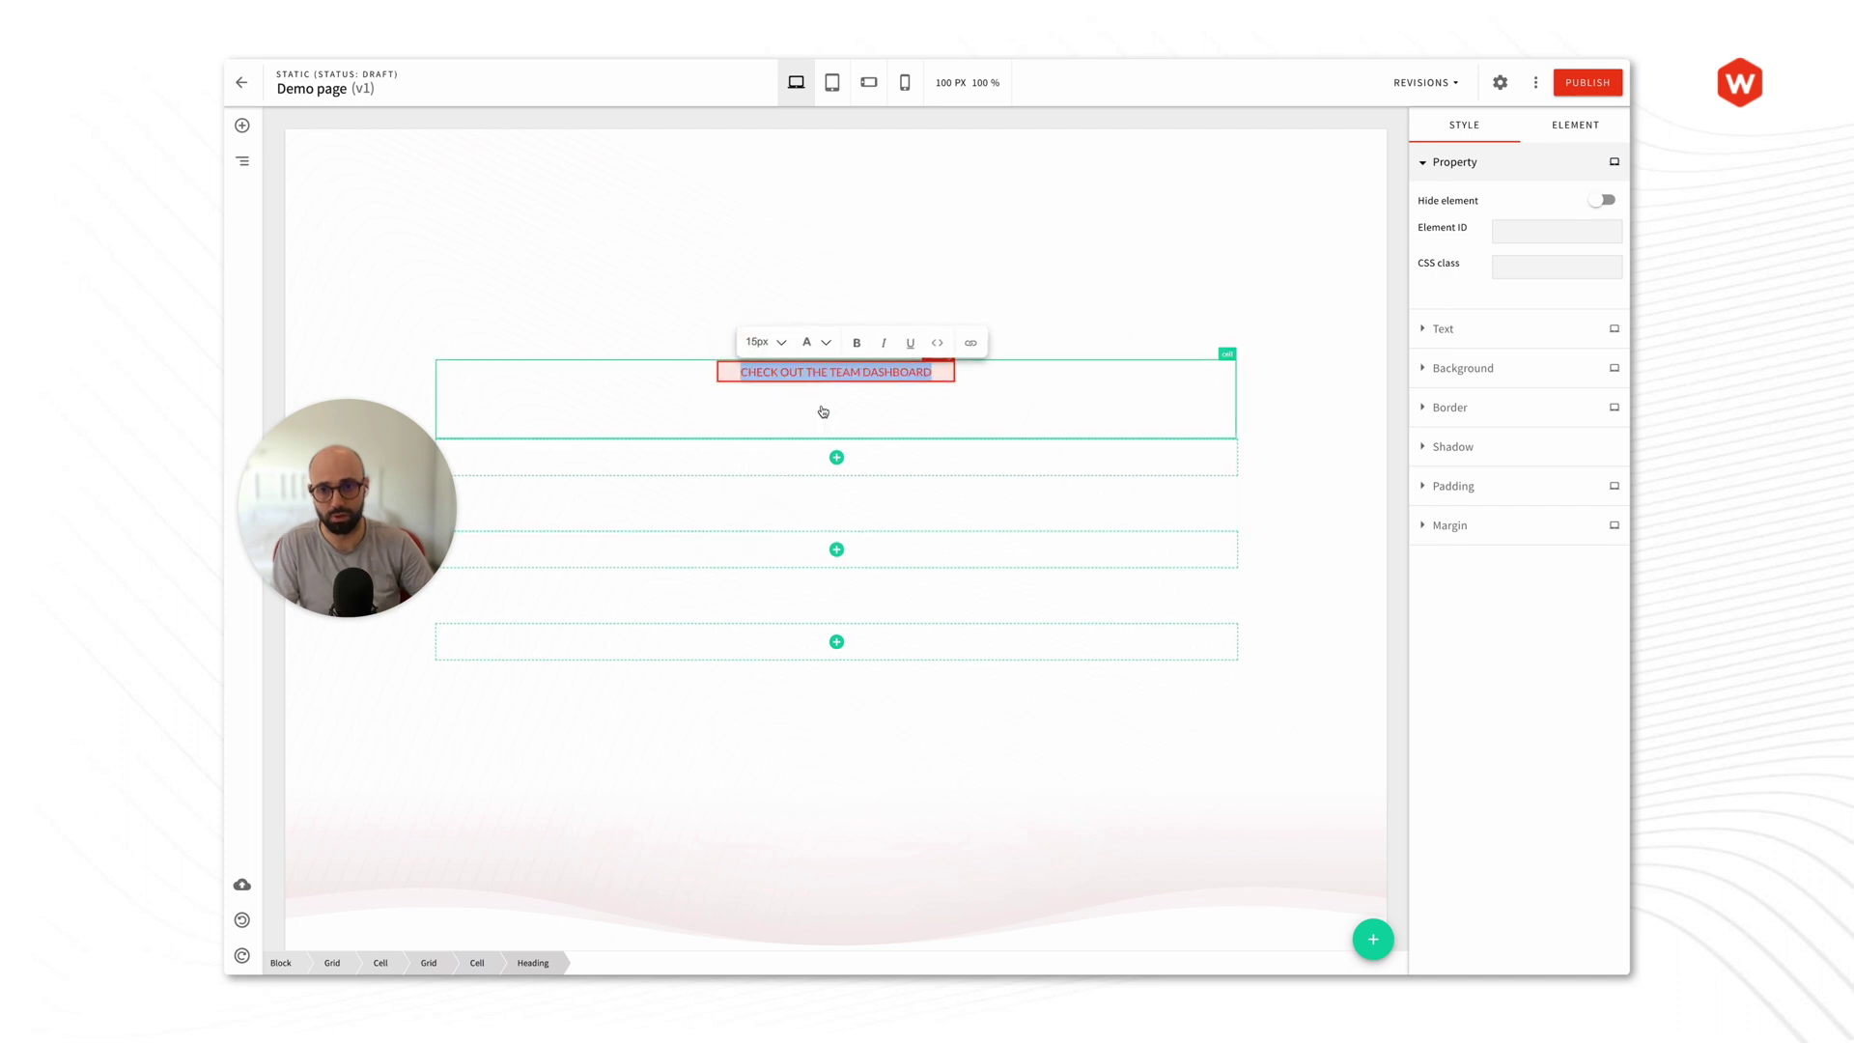
{"action": "left_click", "coordinate": [1390, 382]}
Step: After checking Figma, set the badge grid's padding to 4 px
{"action": "key", "text": "ctrl+Tab"}
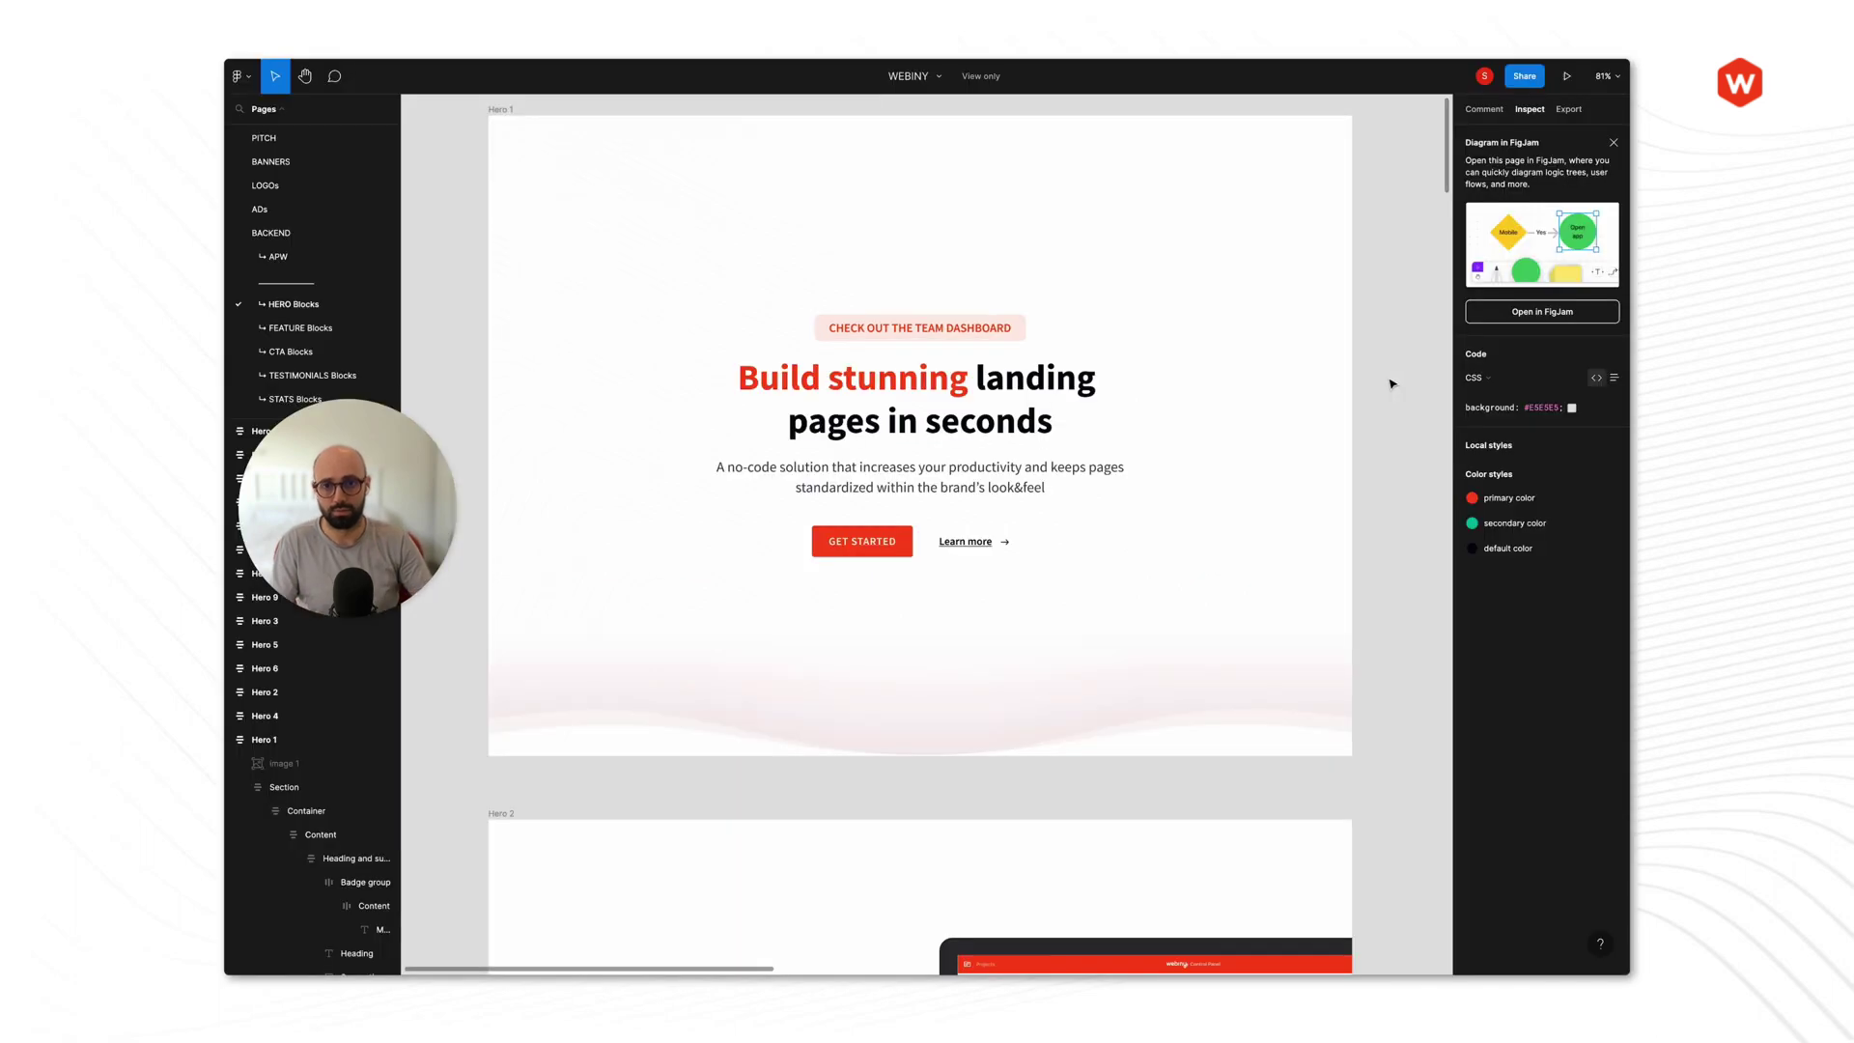
{"action": "key", "text": "ctrl+Tab"}
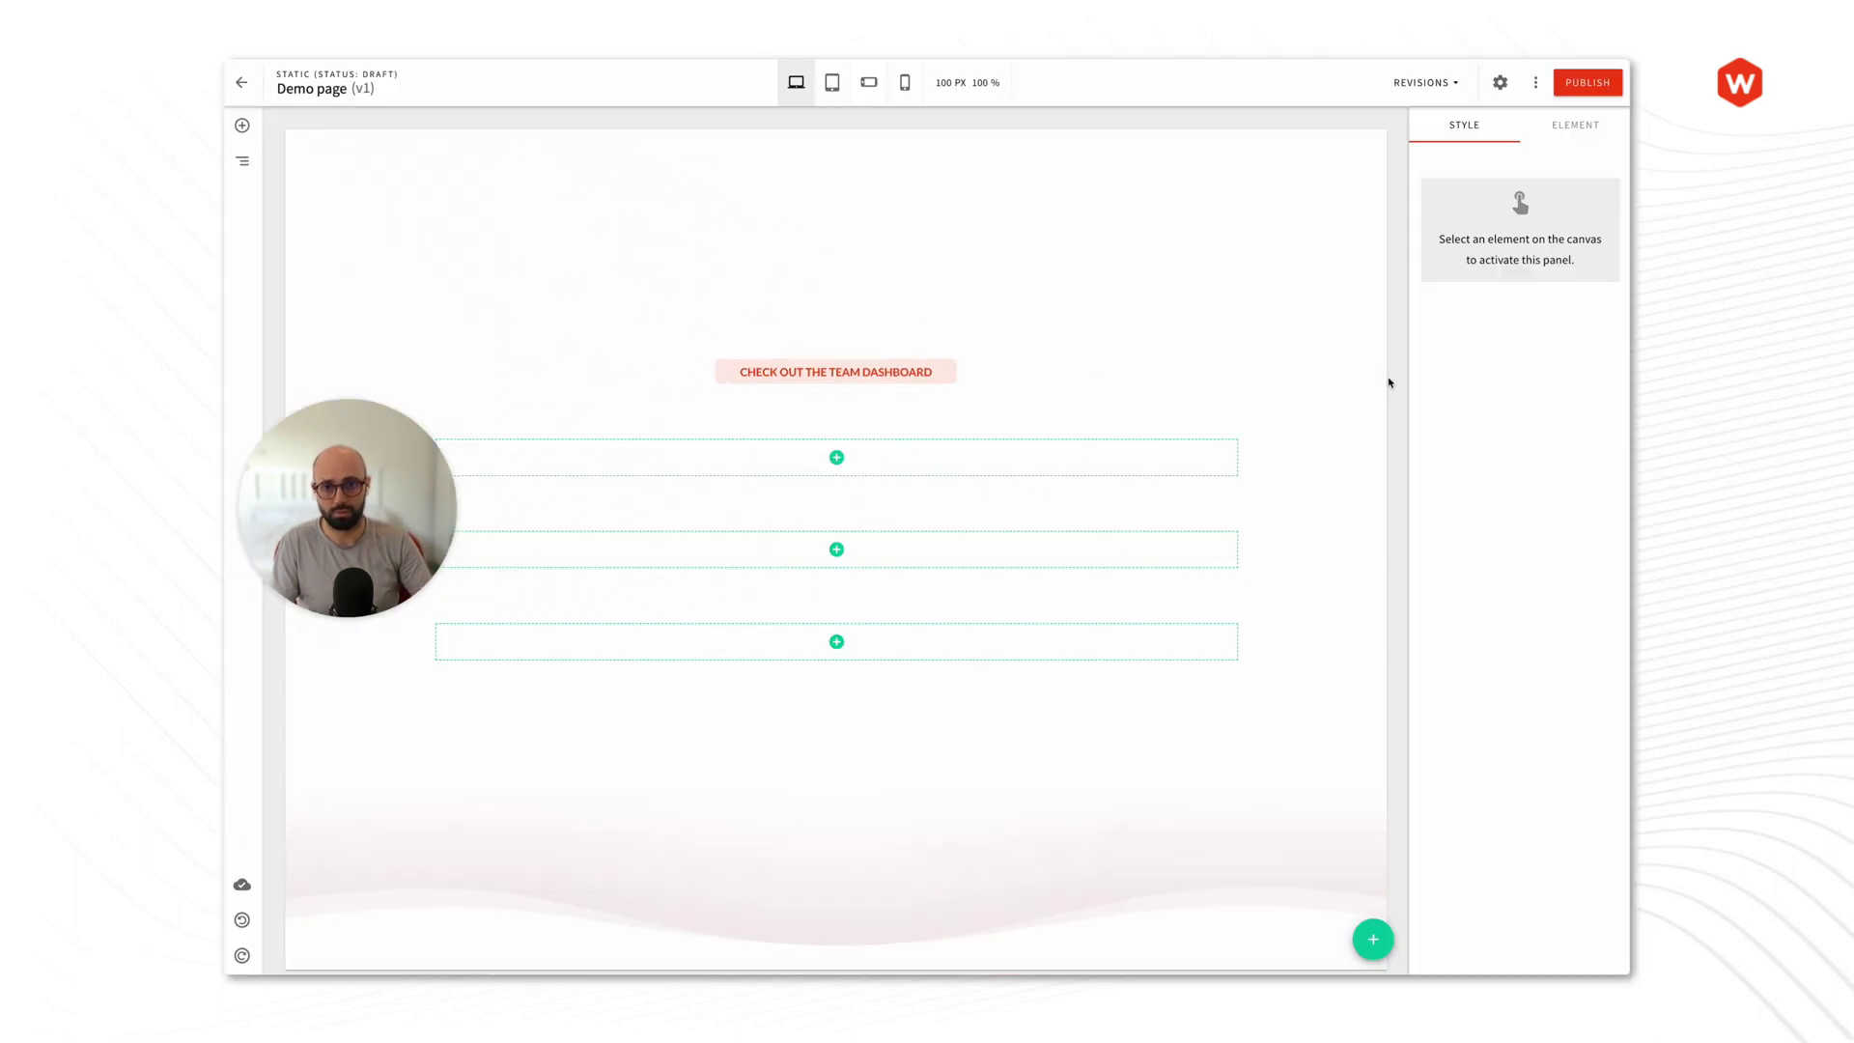
{"action": "left_click", "coordinate": [956, 383]}
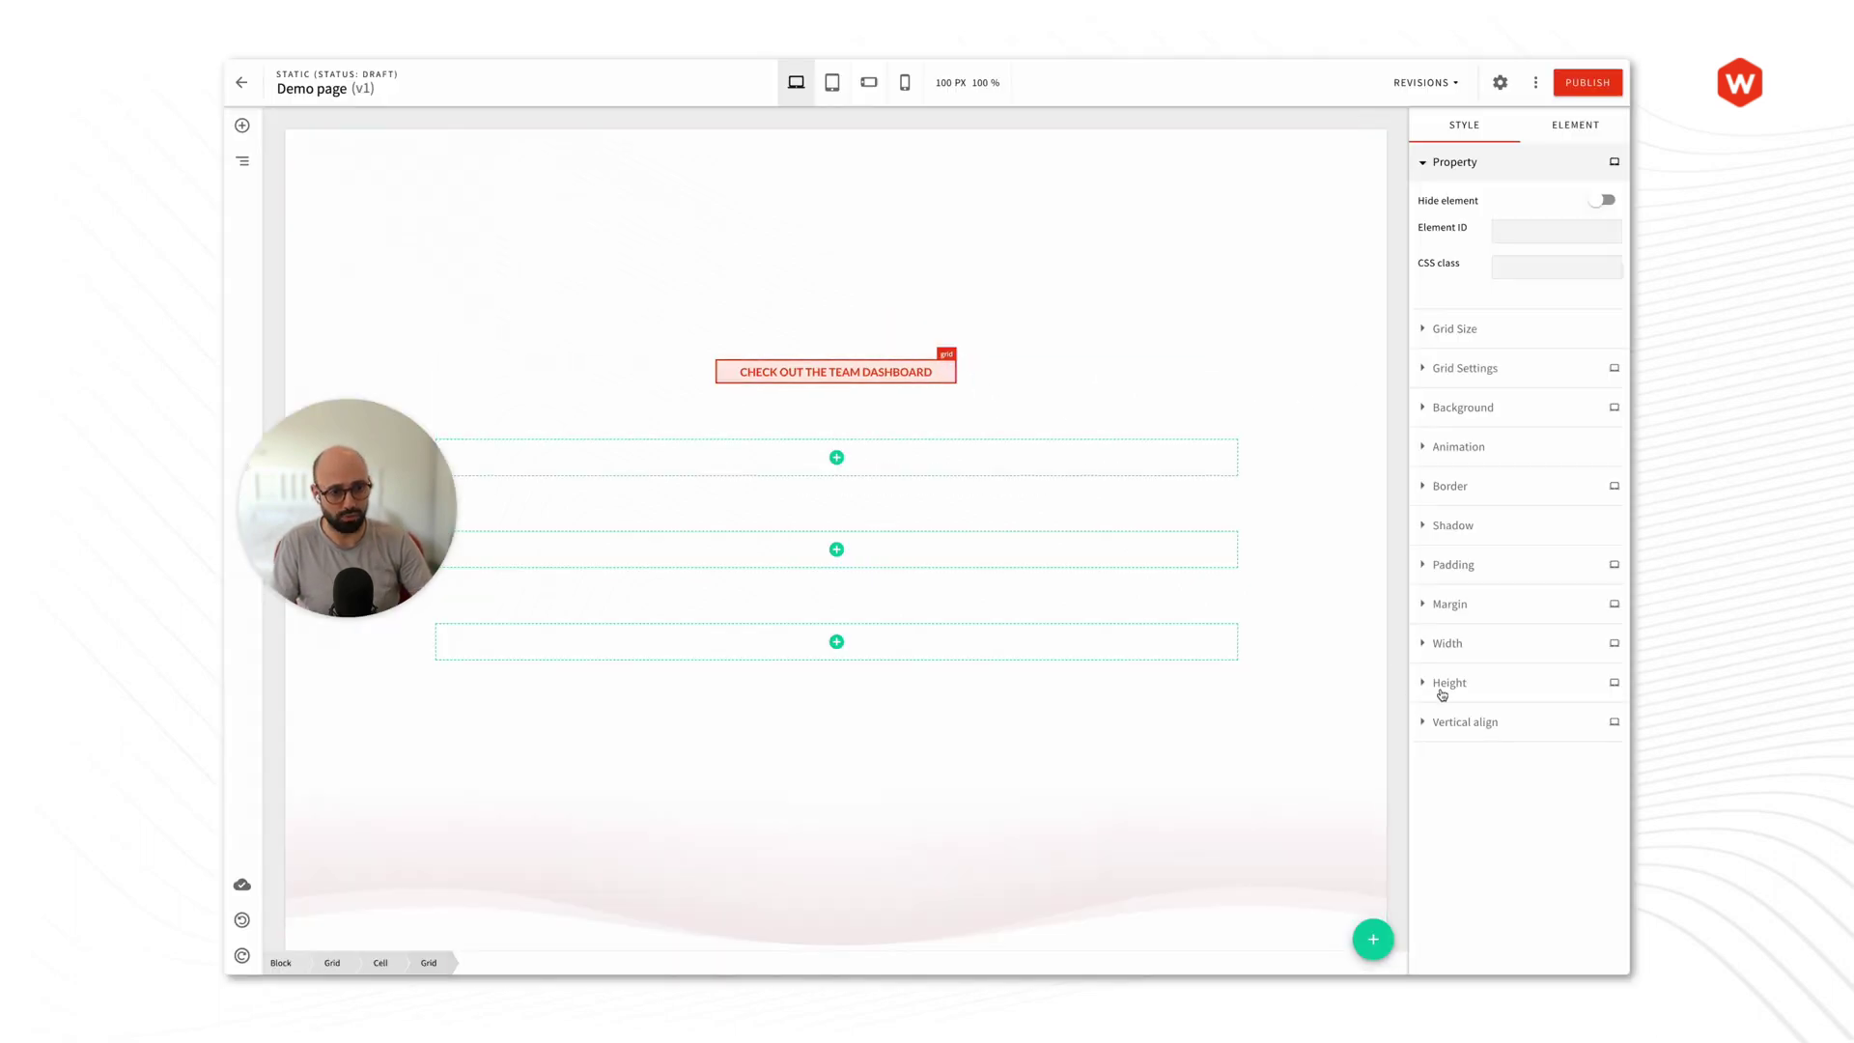
{"action": "left_click", "coordinate": [1453, 565]}
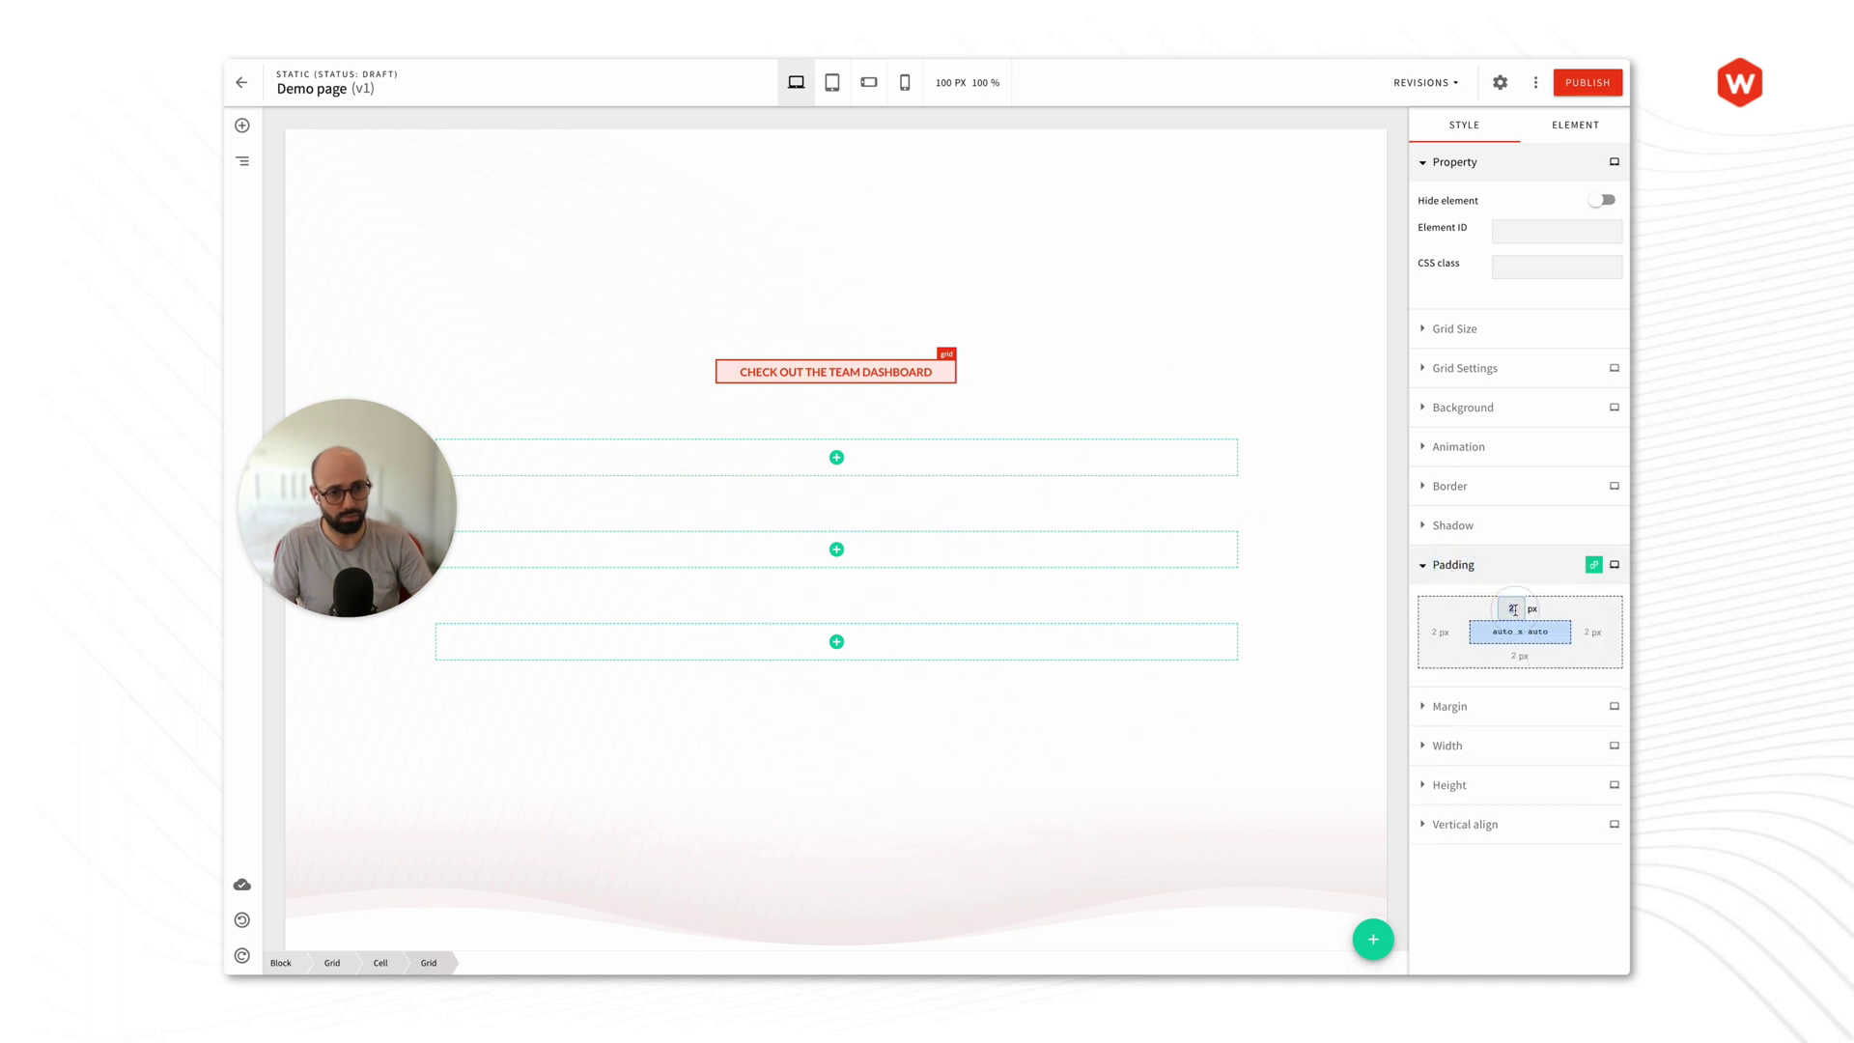
{"action": "double_click", "coordinate": [1514, 610]}
{"action": "type", "text": "4"}
{"action": "left_click", "coordinate": [1396, 504]}
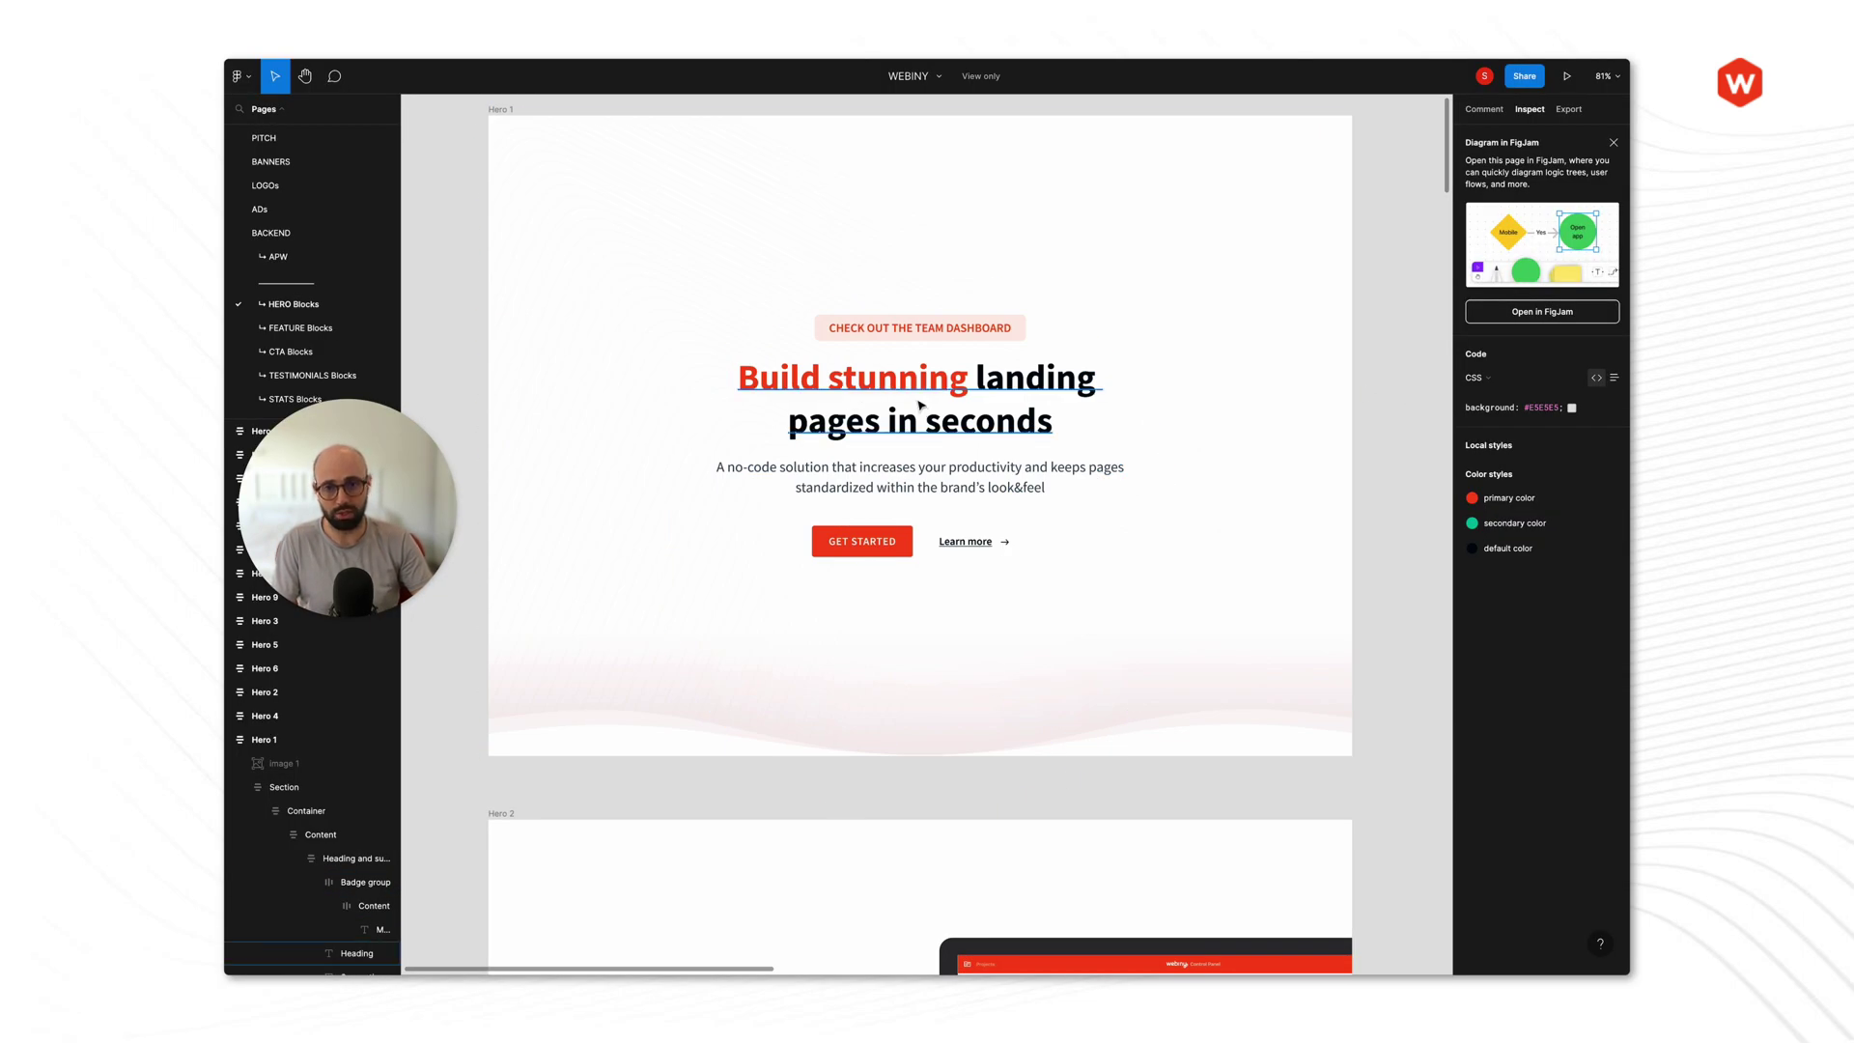
Step: Add a Heading to the cell below the badge reading 'Build stunning landing pages in seconds'
{"action": "left_click", "coordinate": [920, 406]}
{"action": "key", "text": "super+Tab"}
{"action": "left_click", "coordinate": [839, 459]}
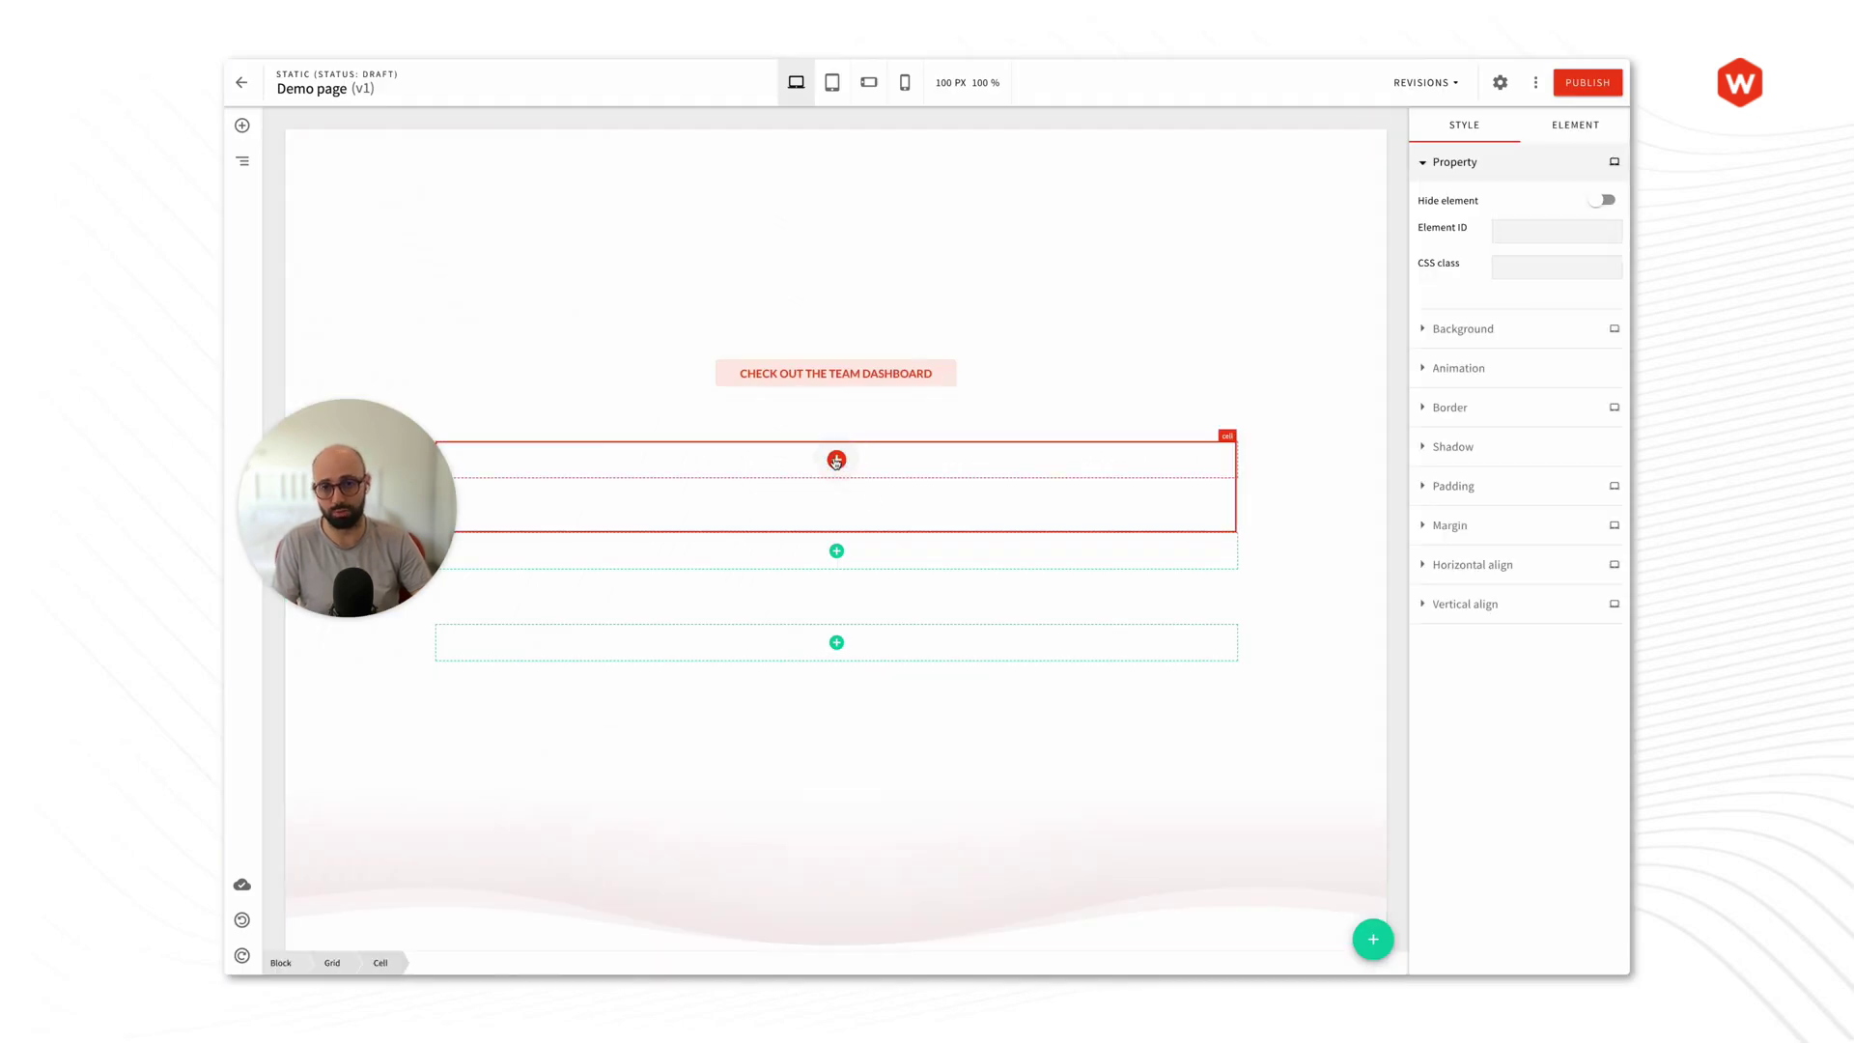
{"action": "left_click", "coordinate": [836, 460]}
{"action": "left_click", "coordinate": [308, 124]}
{"action": "left_click_drag", "start_coordinate": [334, 162], "coordinate": [836, 482]}
{"action": "double_click", "coordinate": [555, 454]}
{"action": "type", "text": "Build stunning landing pages in seconds"}
Step: Colour the words 'Build stunning' red
{"action": "double_click", "coordinate": [620, 464]}
{"action": "left_click", "coordinate": [439, 460], "text": "shift"}
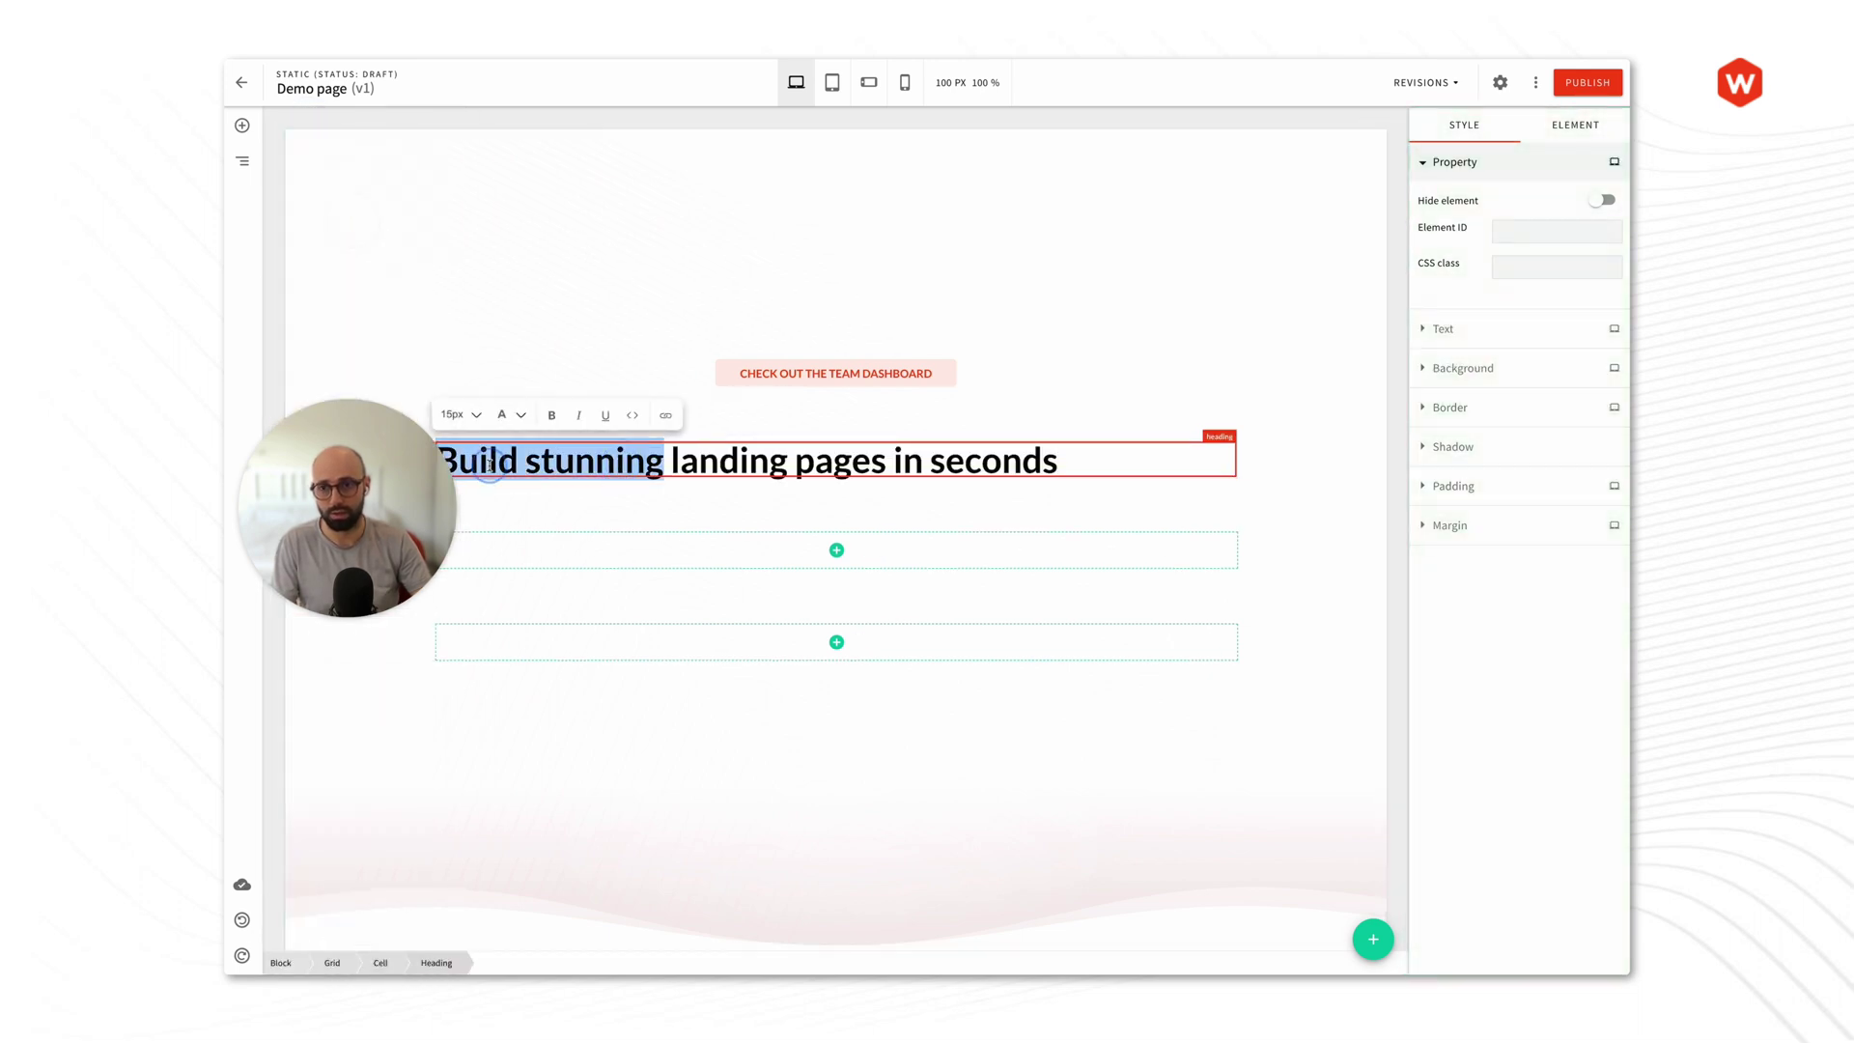
{"action": "left_click", "coordinate": [470, 417]}
{"action": "left_click", "coordinate": [509, 416]}
{"action": "left_click", "coordinate": [507, 443]}
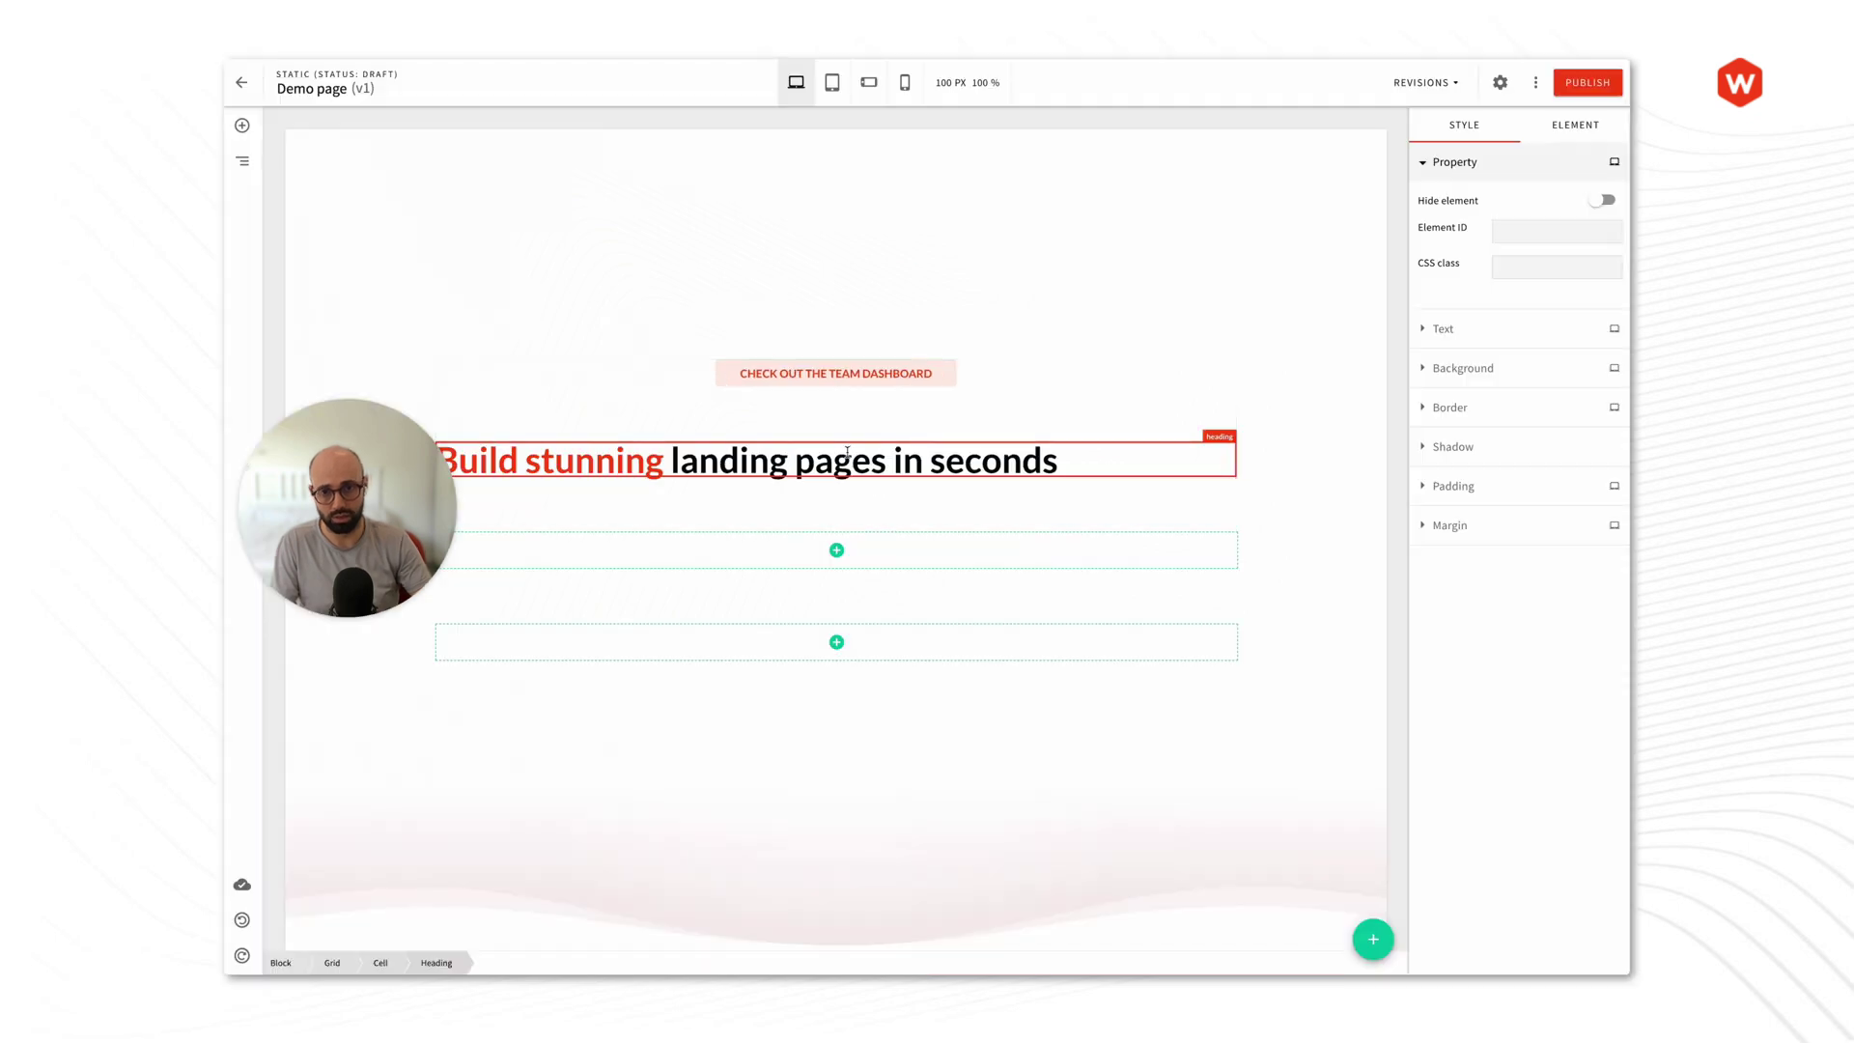
Step: Set the headline's text alignment to center
{"action": "left_click", "coordinate": [1443, 329]}
{"action": "left_click", "coordinate": [1533, 500]}
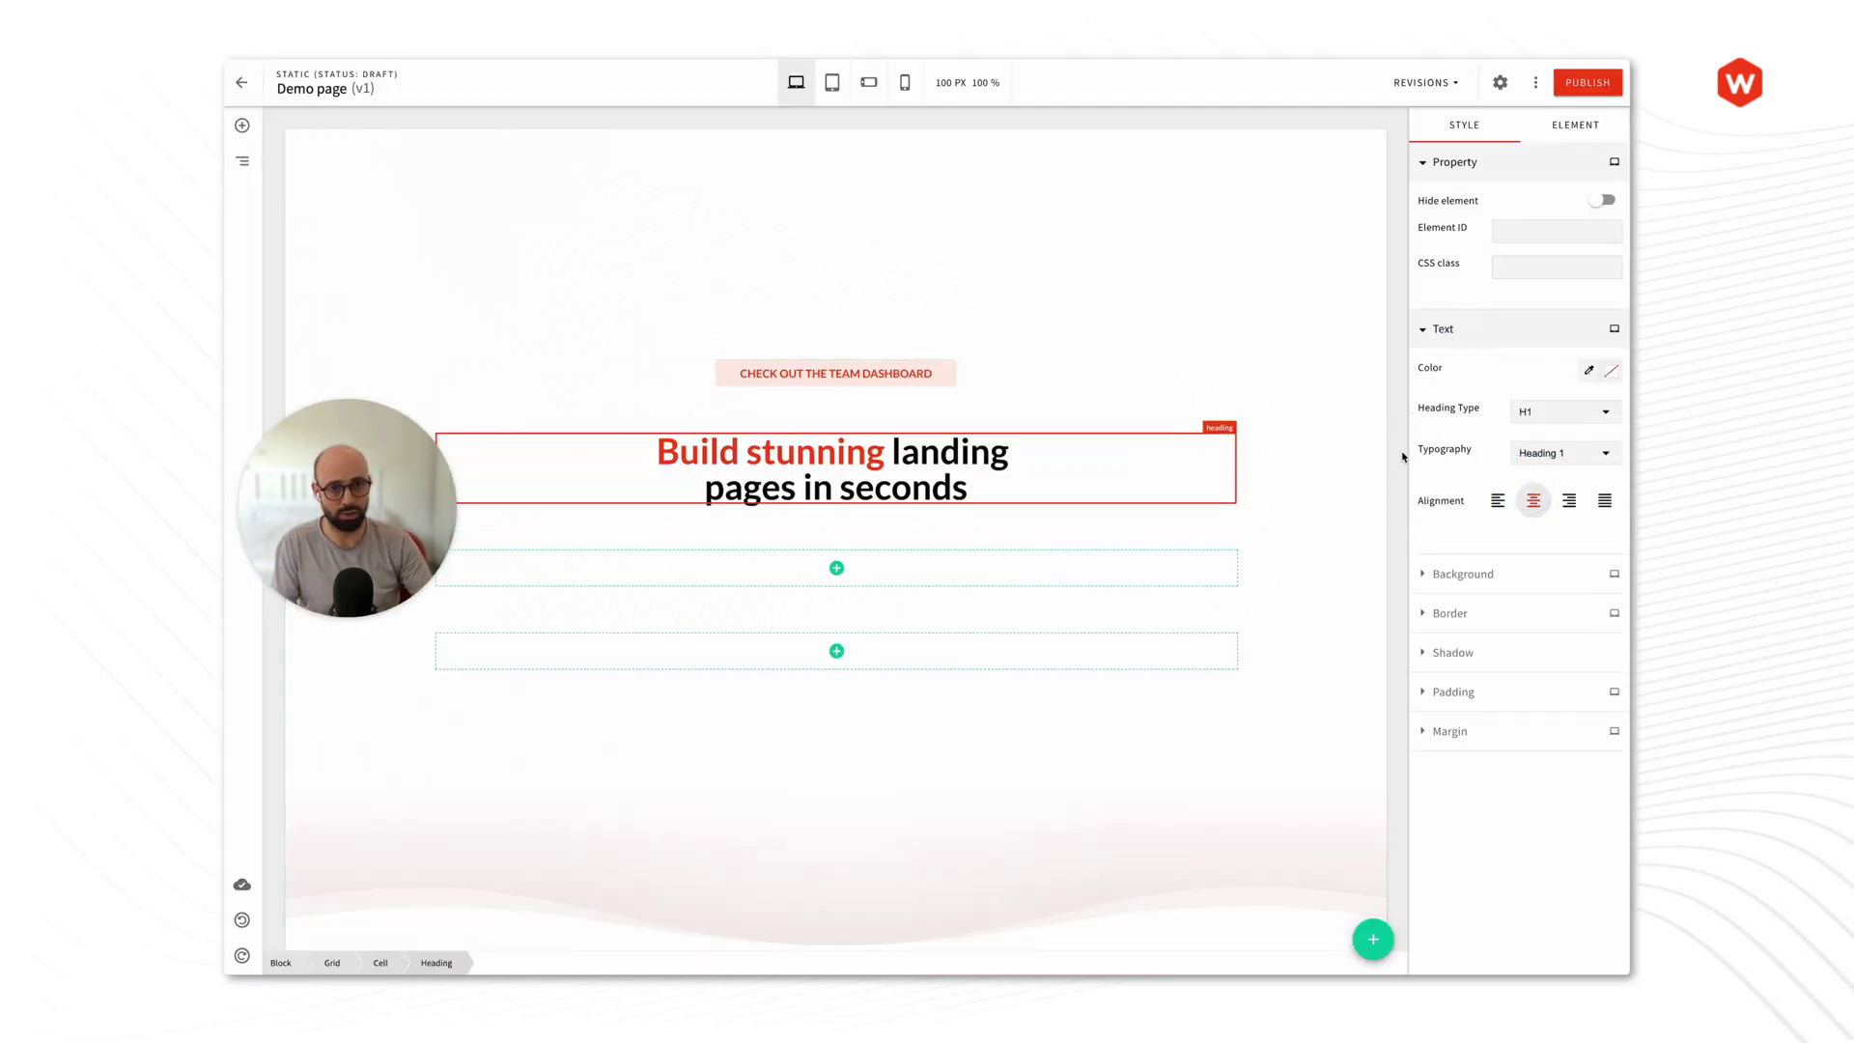
{"action": "left_click", "coordinate": [1402, 456]}
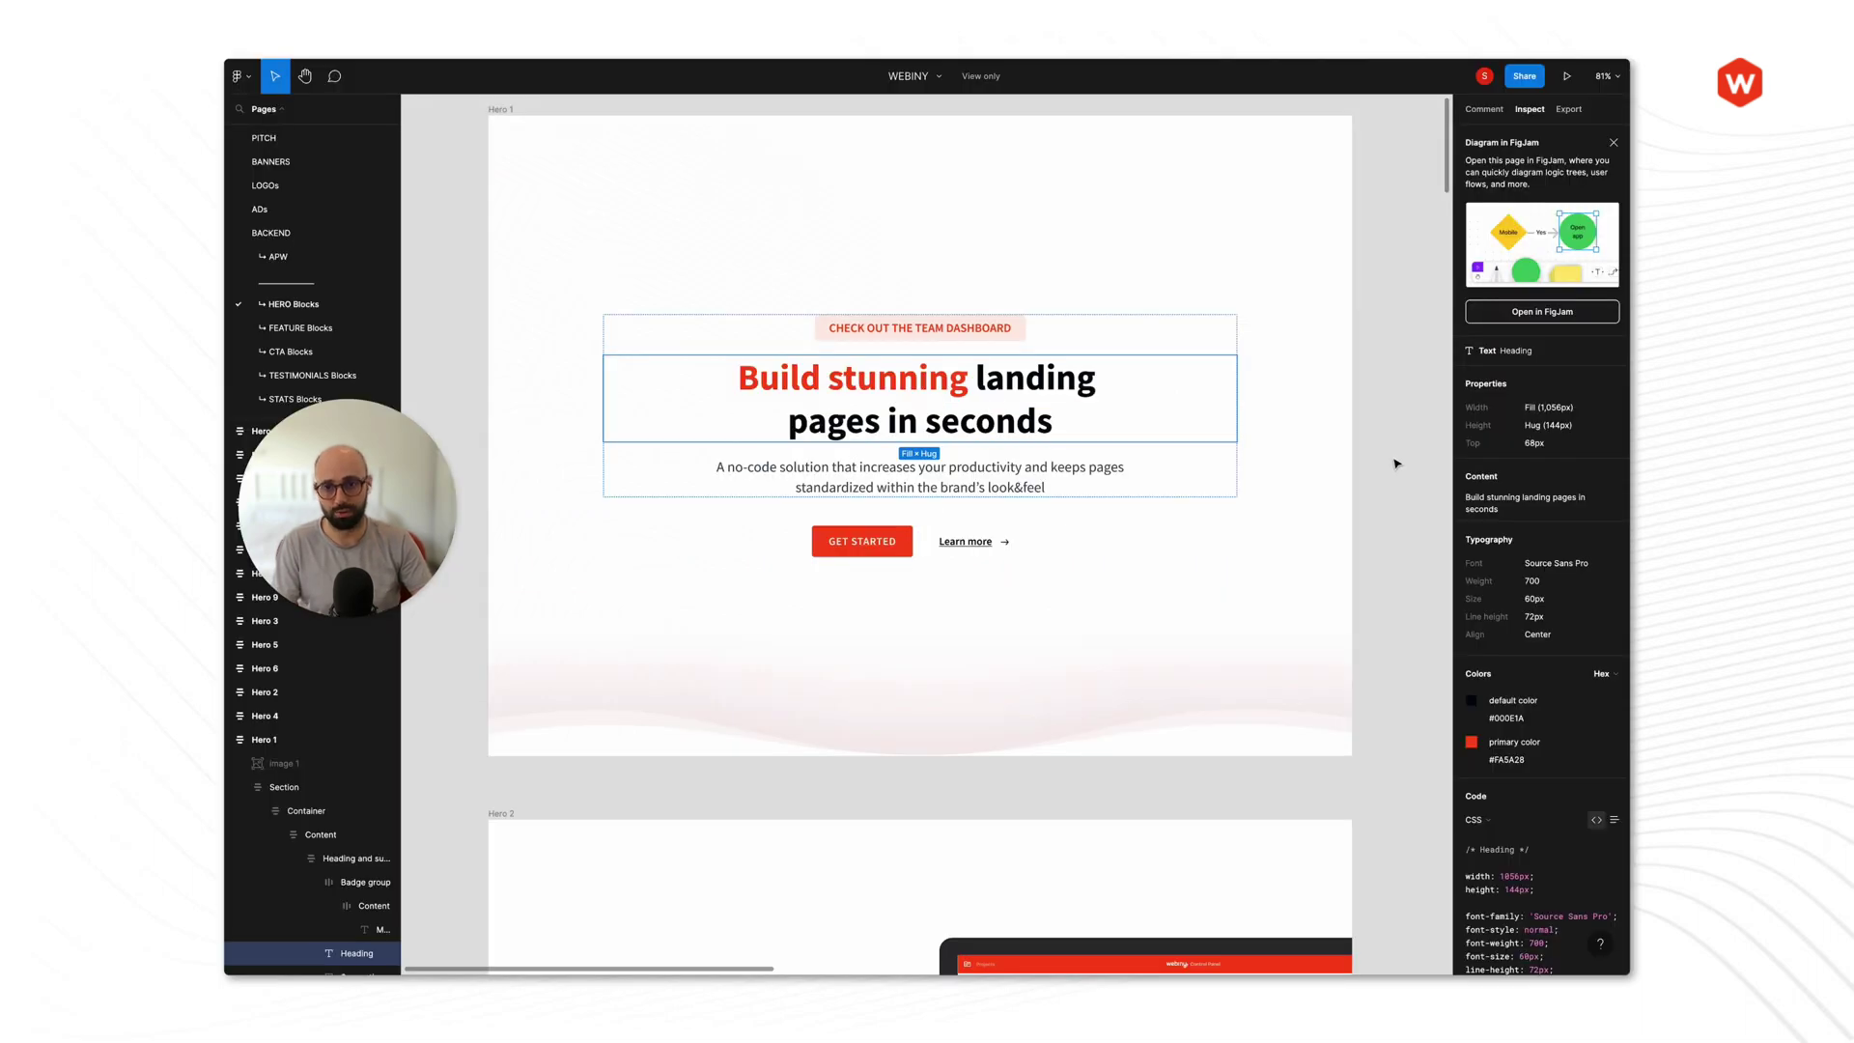
{"action": "left_click", "coordinate": [993, 487]}
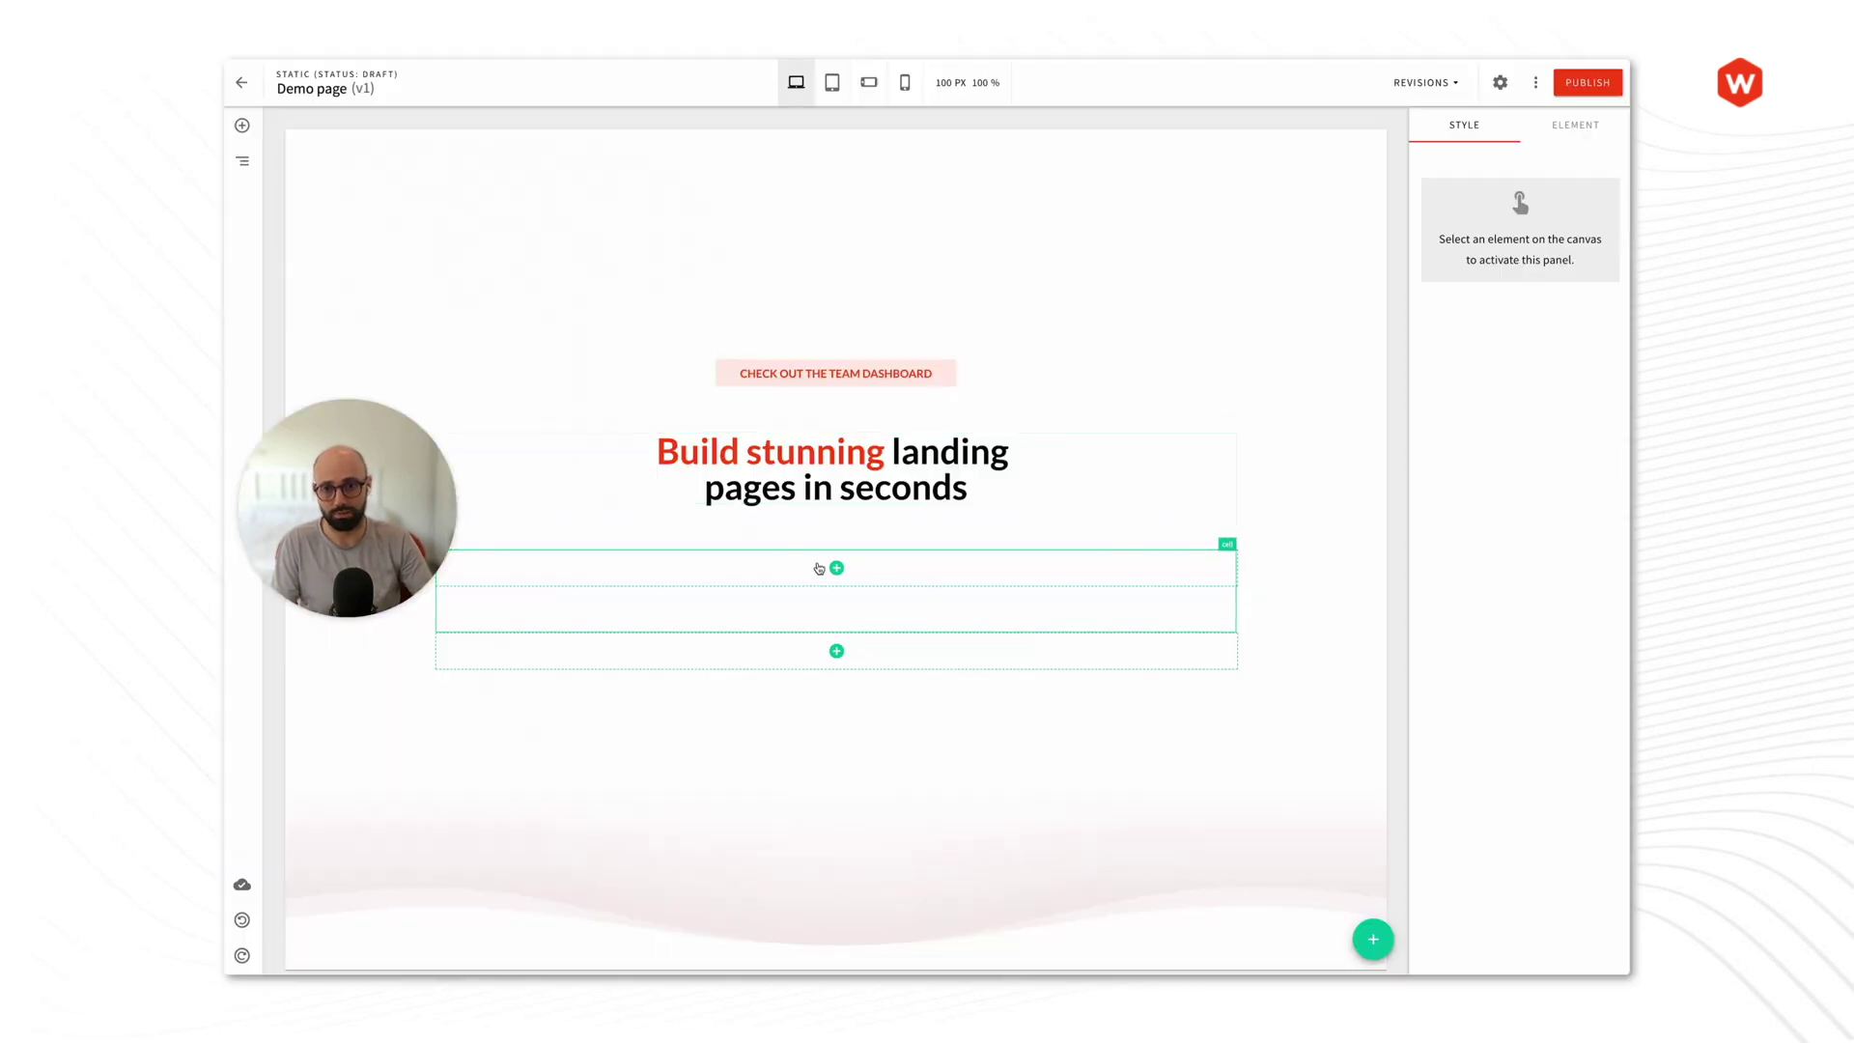
Step: Add a Paragraph element under the heading and paste in the 'A no-code solution…' supporting sentence
{"action": "left_click", "coordinate": [836, 568]}
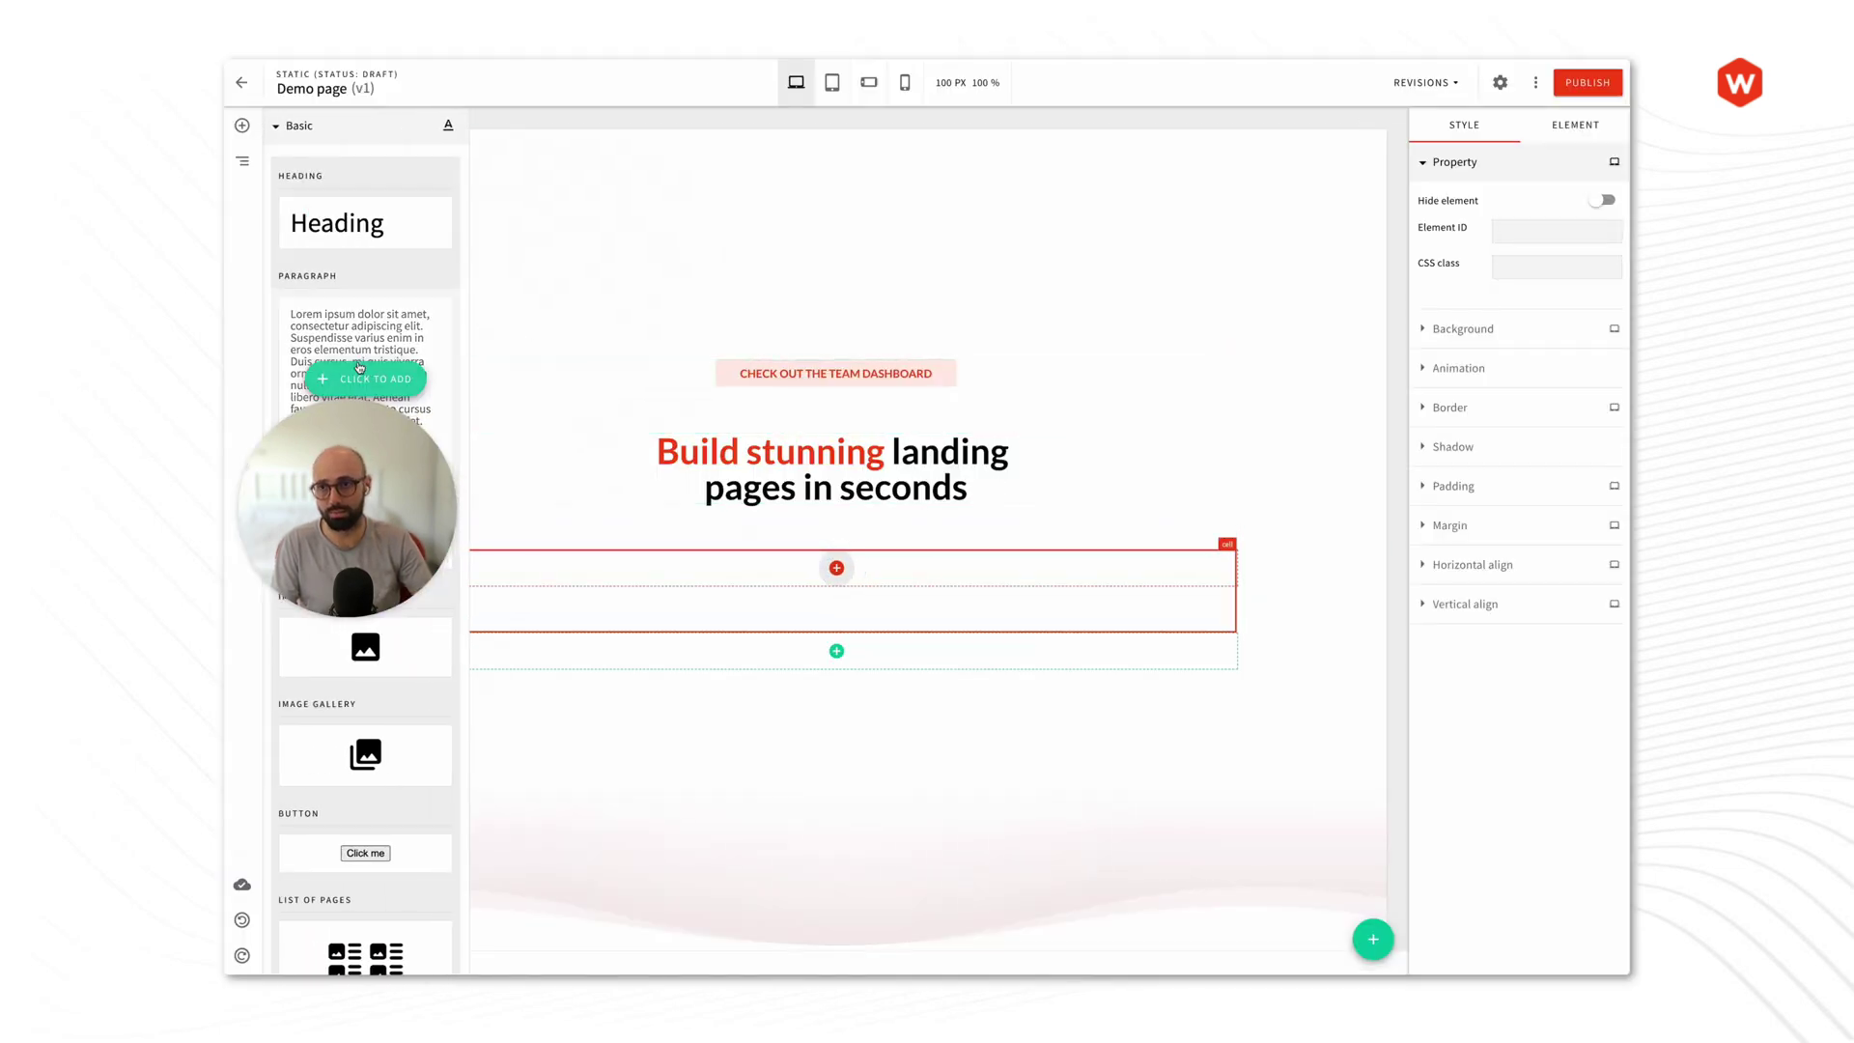
{"action": "left_click", "coordinate": [357, 377]}
{"action": "left_click", "coordinate": [668, 562]}
{"action": "key", "text": "ctrl+a"}
{"action": "type", "text": "A no-code solution that increases your productivity and keeps pages standardized within the brand’s look&feel"}
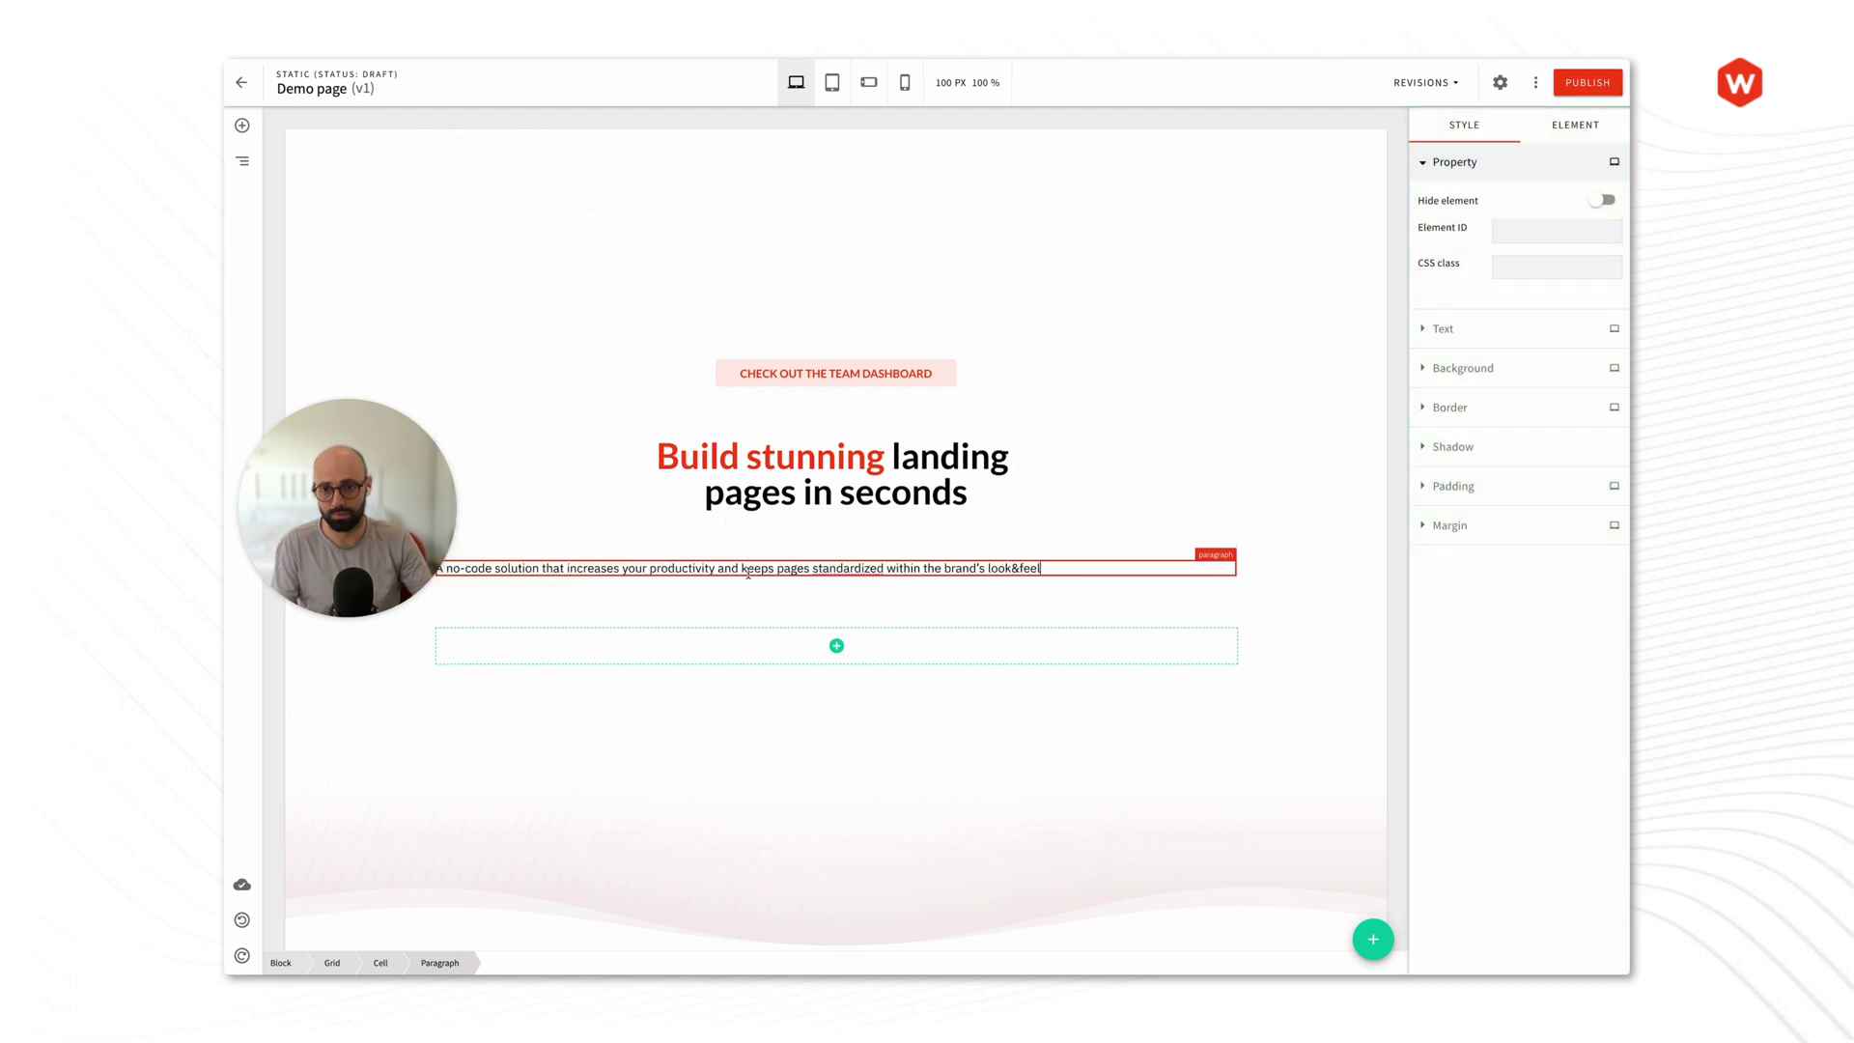
{"action": "key", "text": "ctrl+a"}
Step: Centre the paragraph and set its typography to Paragraph 1
{"action": "left_click", "coordinate": [1464, 333]}
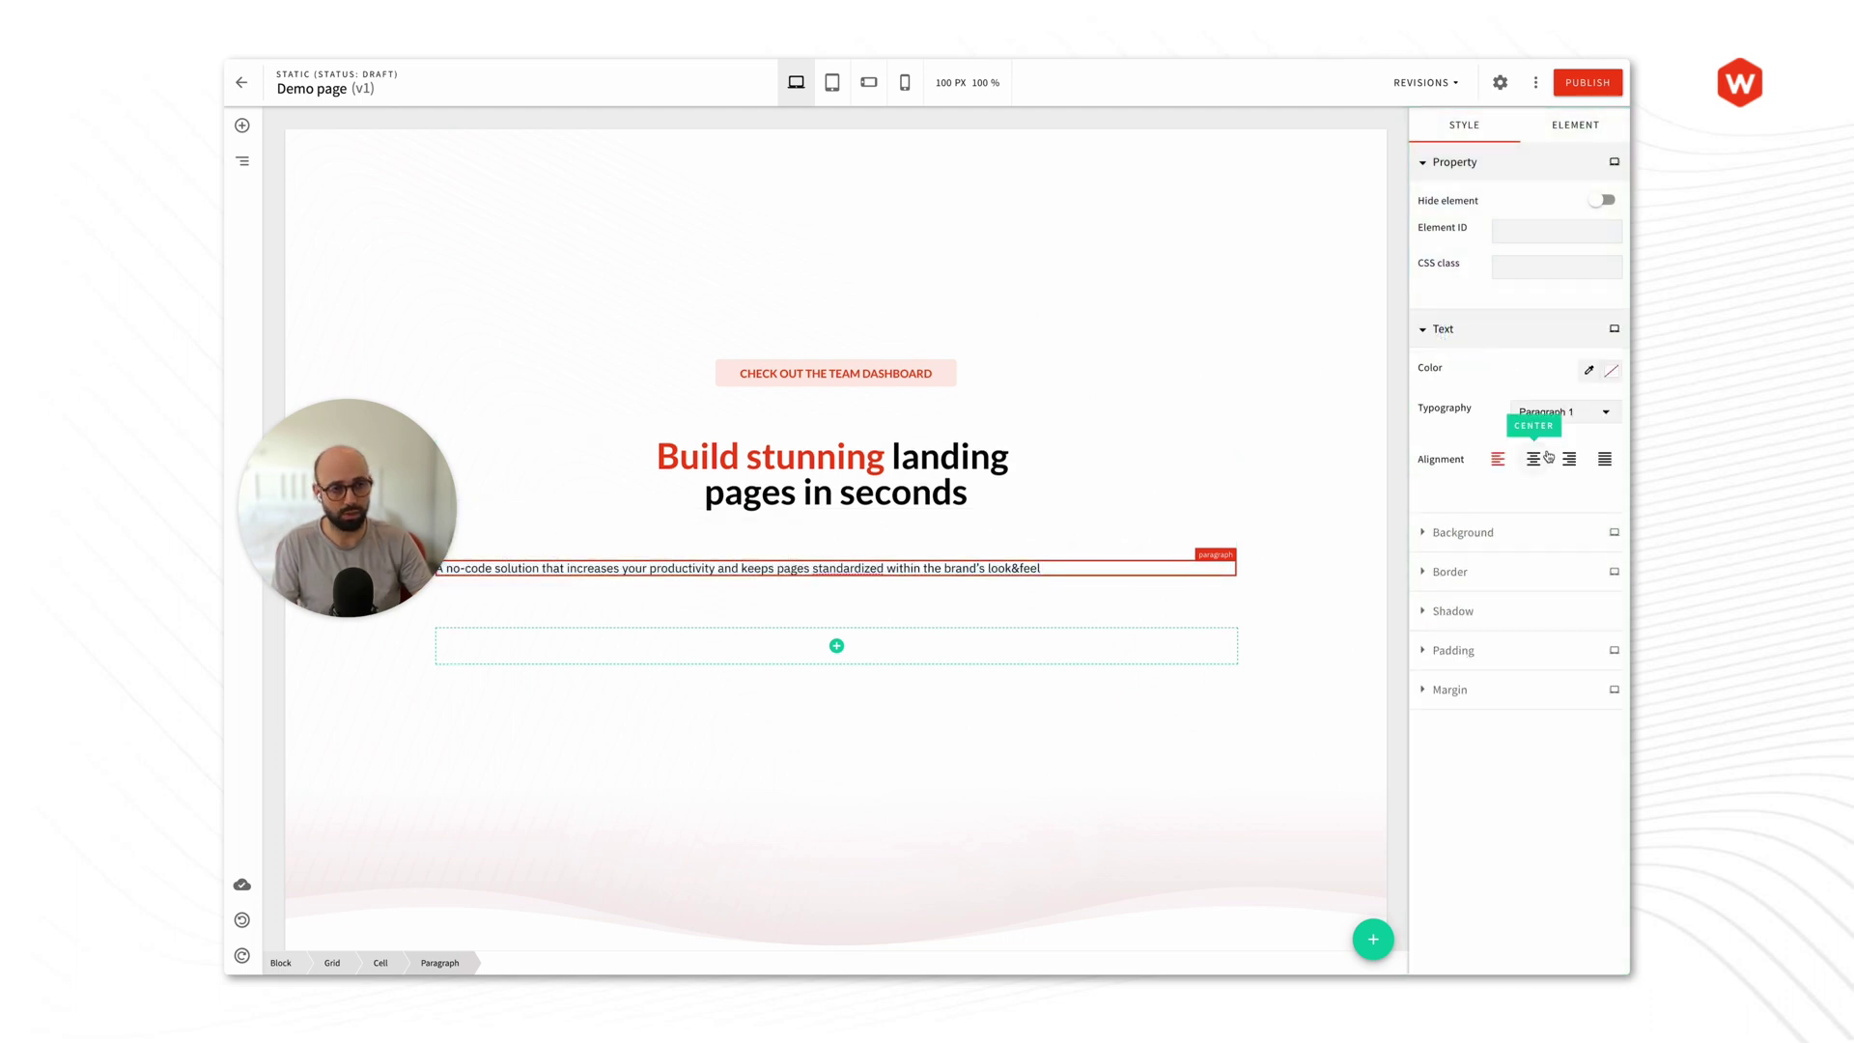
{"action": "left_click", "coordinate": [1533, 459]}
{"action": "left_click", "coordinate": [1563, 413]}
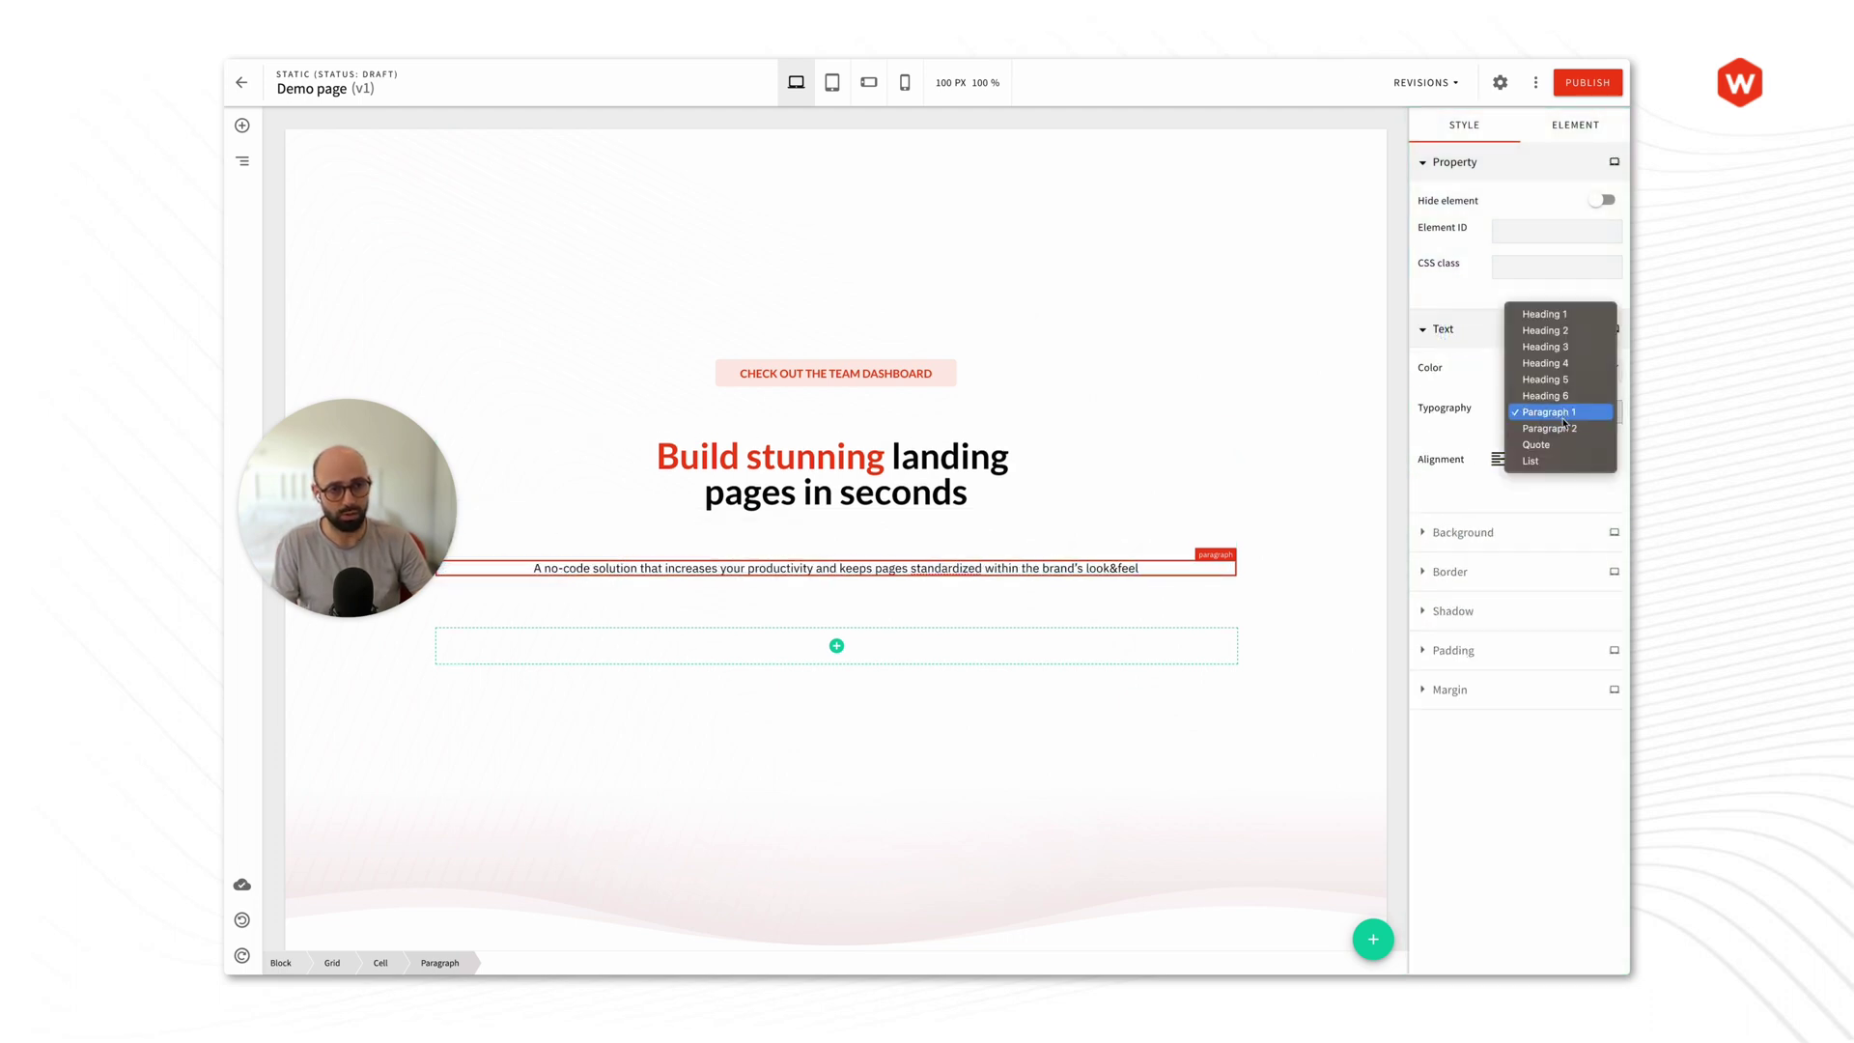
{"action": "left_click", "coordinate": [1549, 428]}
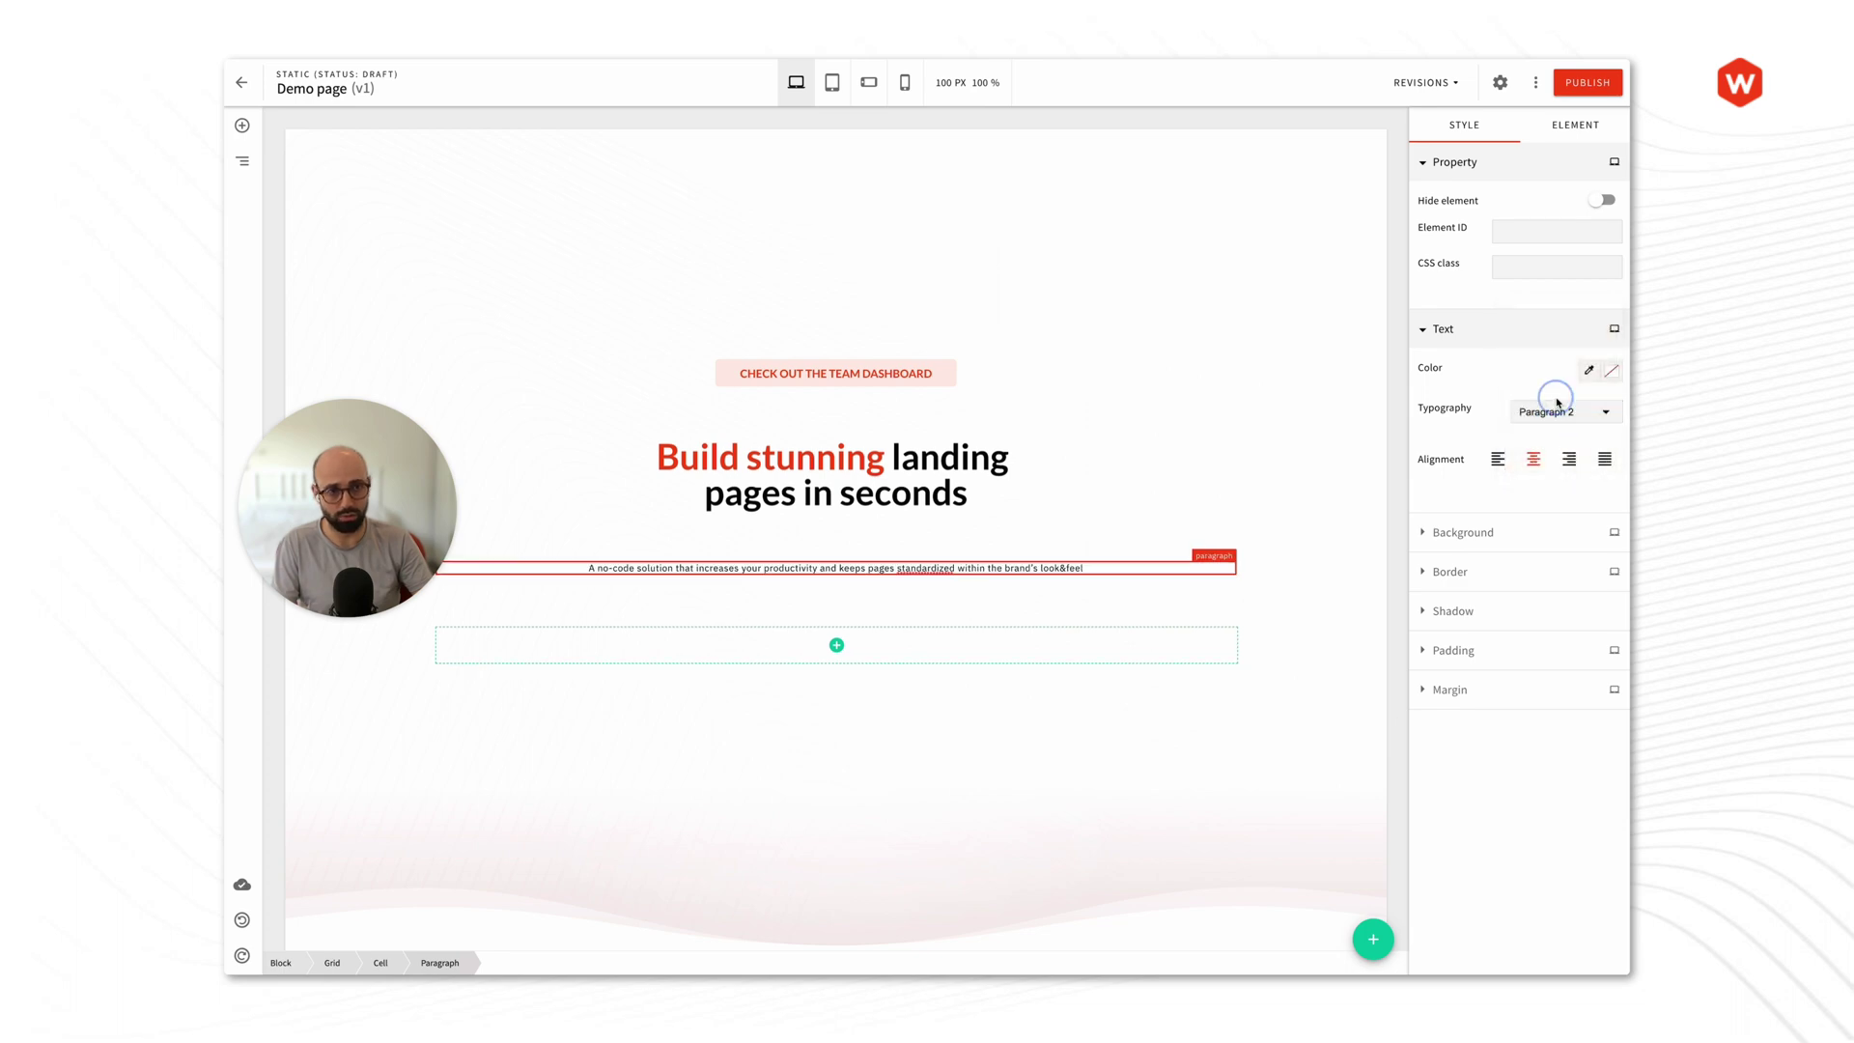
{"action": "left_click", "coordinate": [1556, 402]}
{"action": "left_click", "coordinate": [1549, 386]}
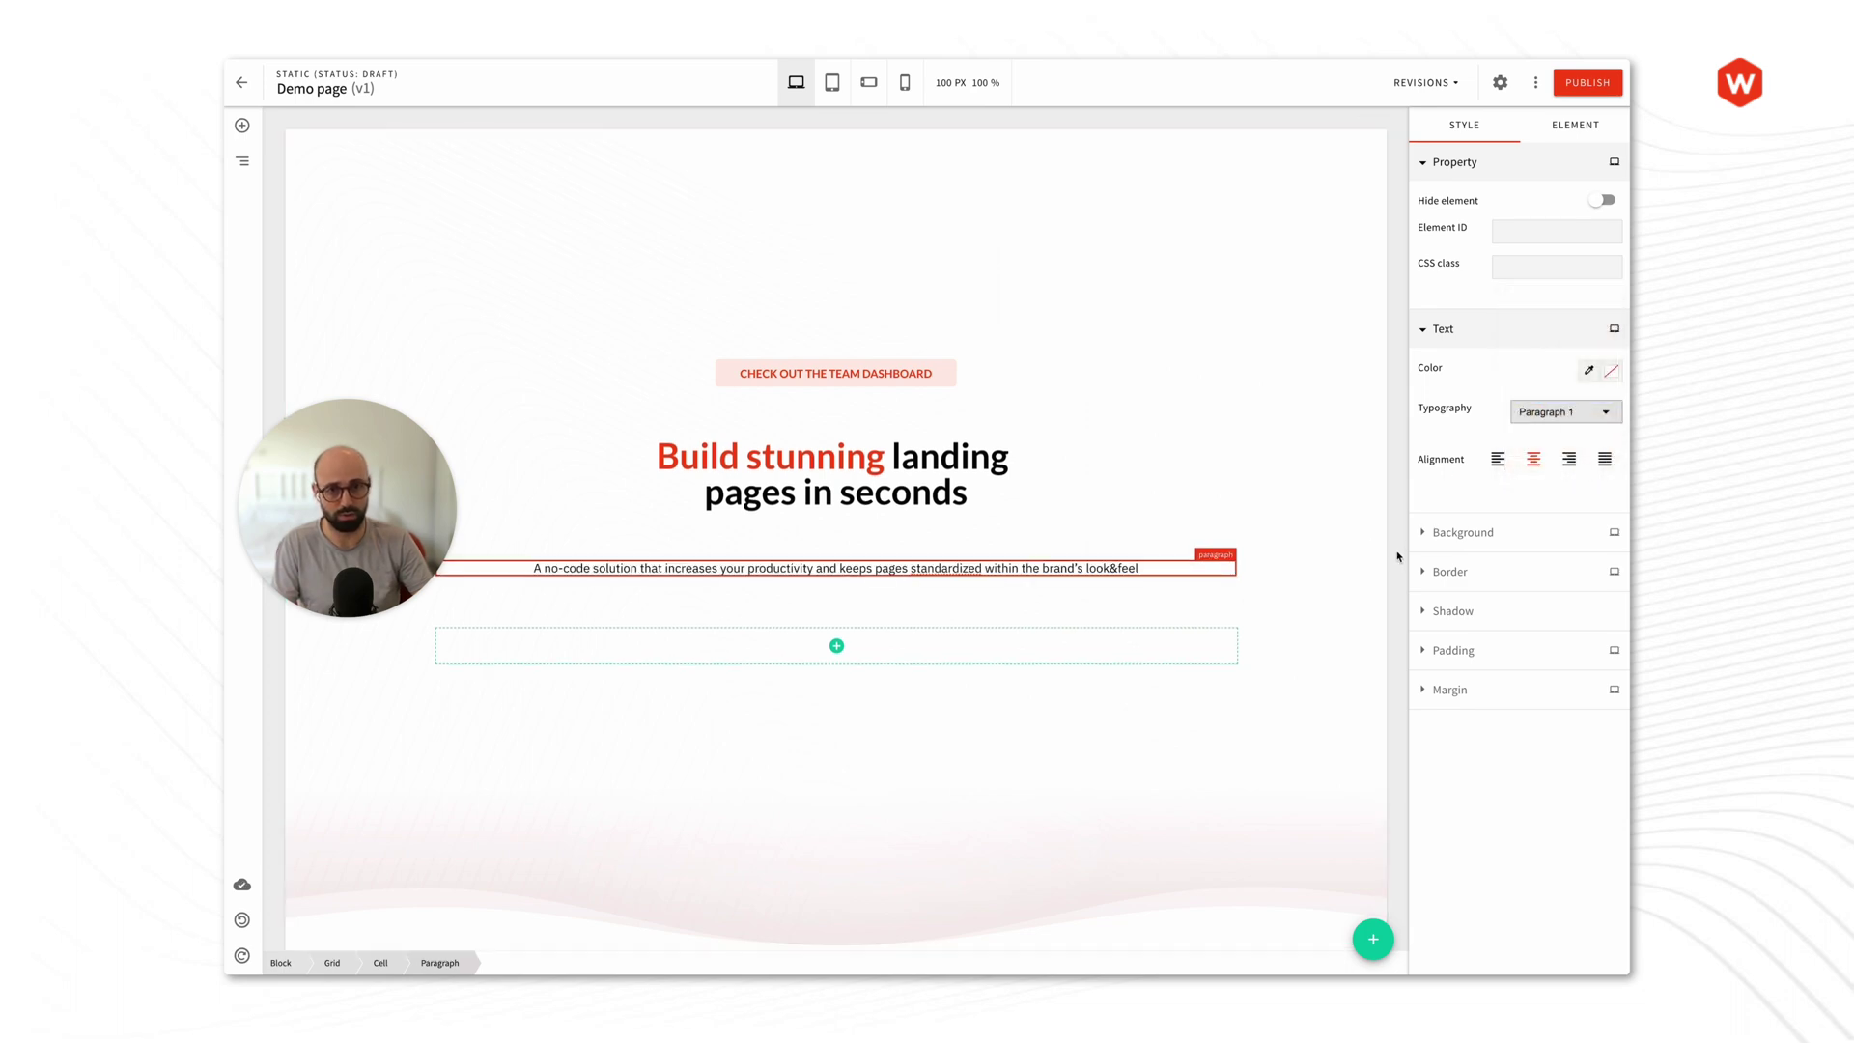
{"action": "left_click", "coordinate": [1396, 556]}
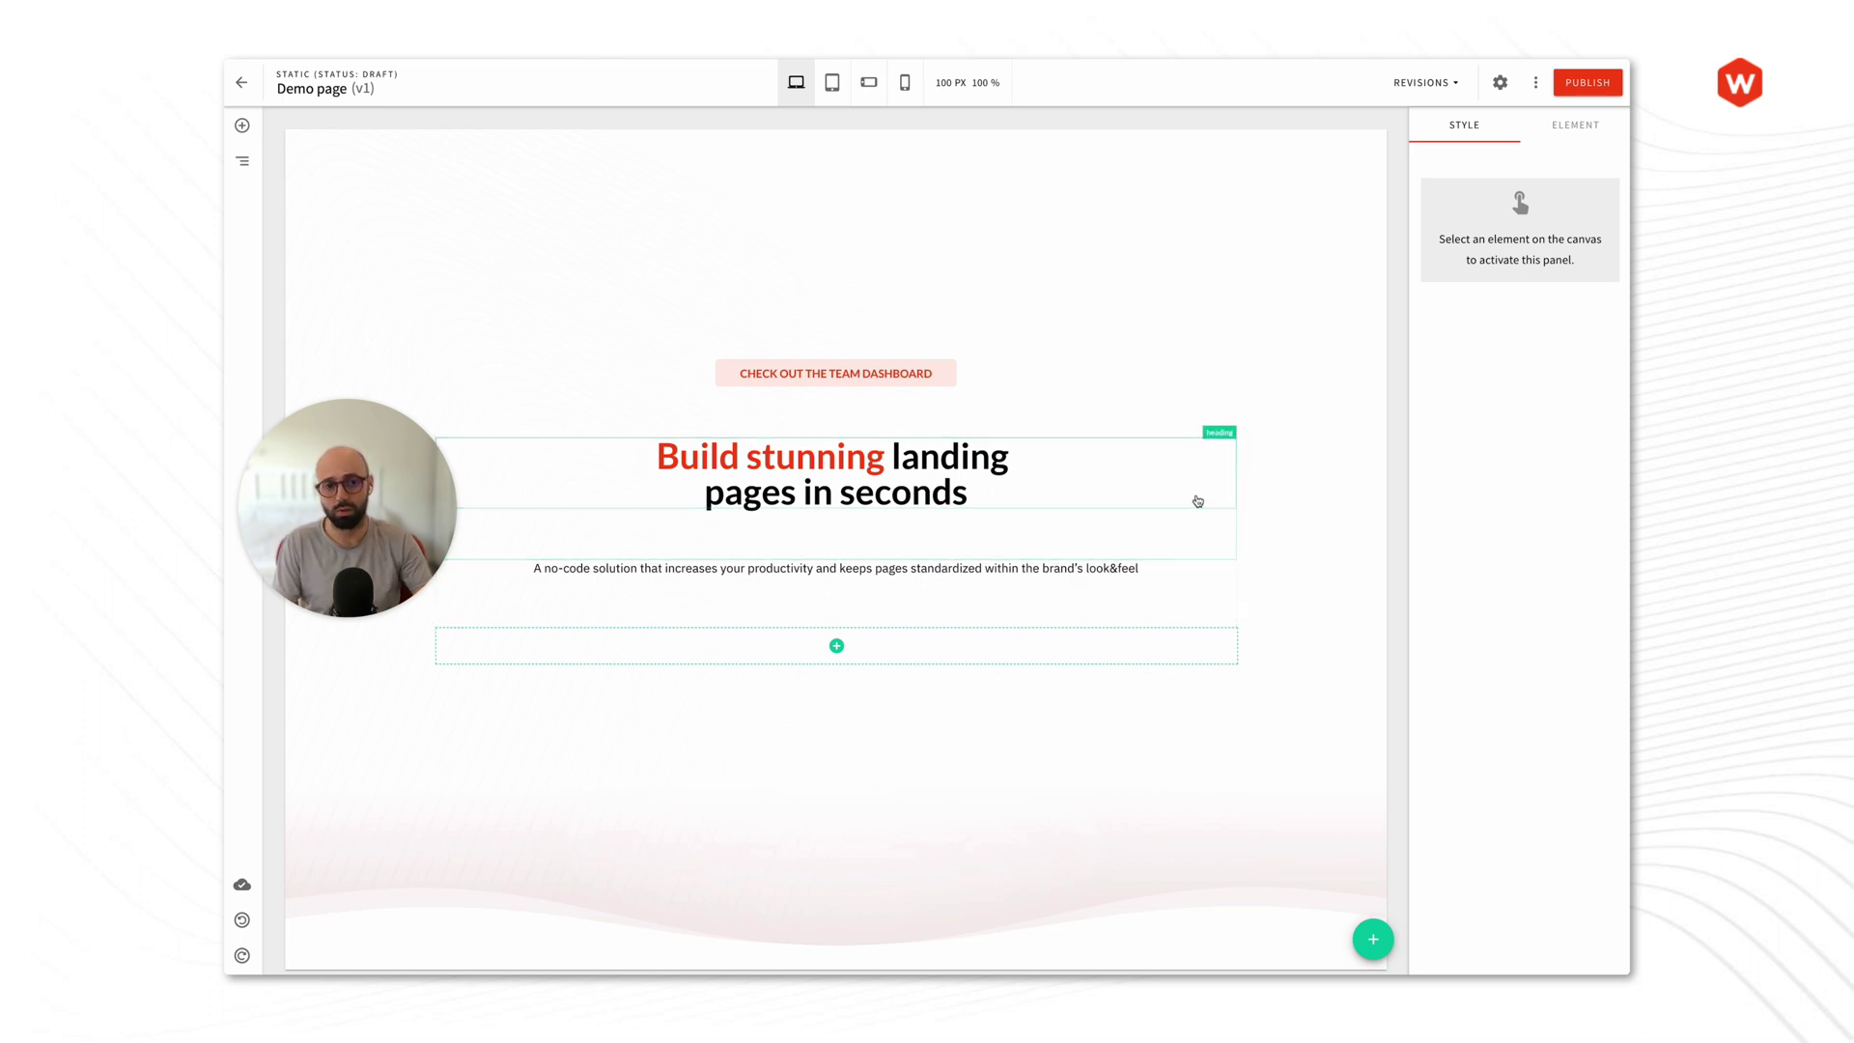
Step: Change the hero grid width from 1100 to 750 px and compare it against the Figma design
{"action": "left_click", "coordinate": [1242, 496]}
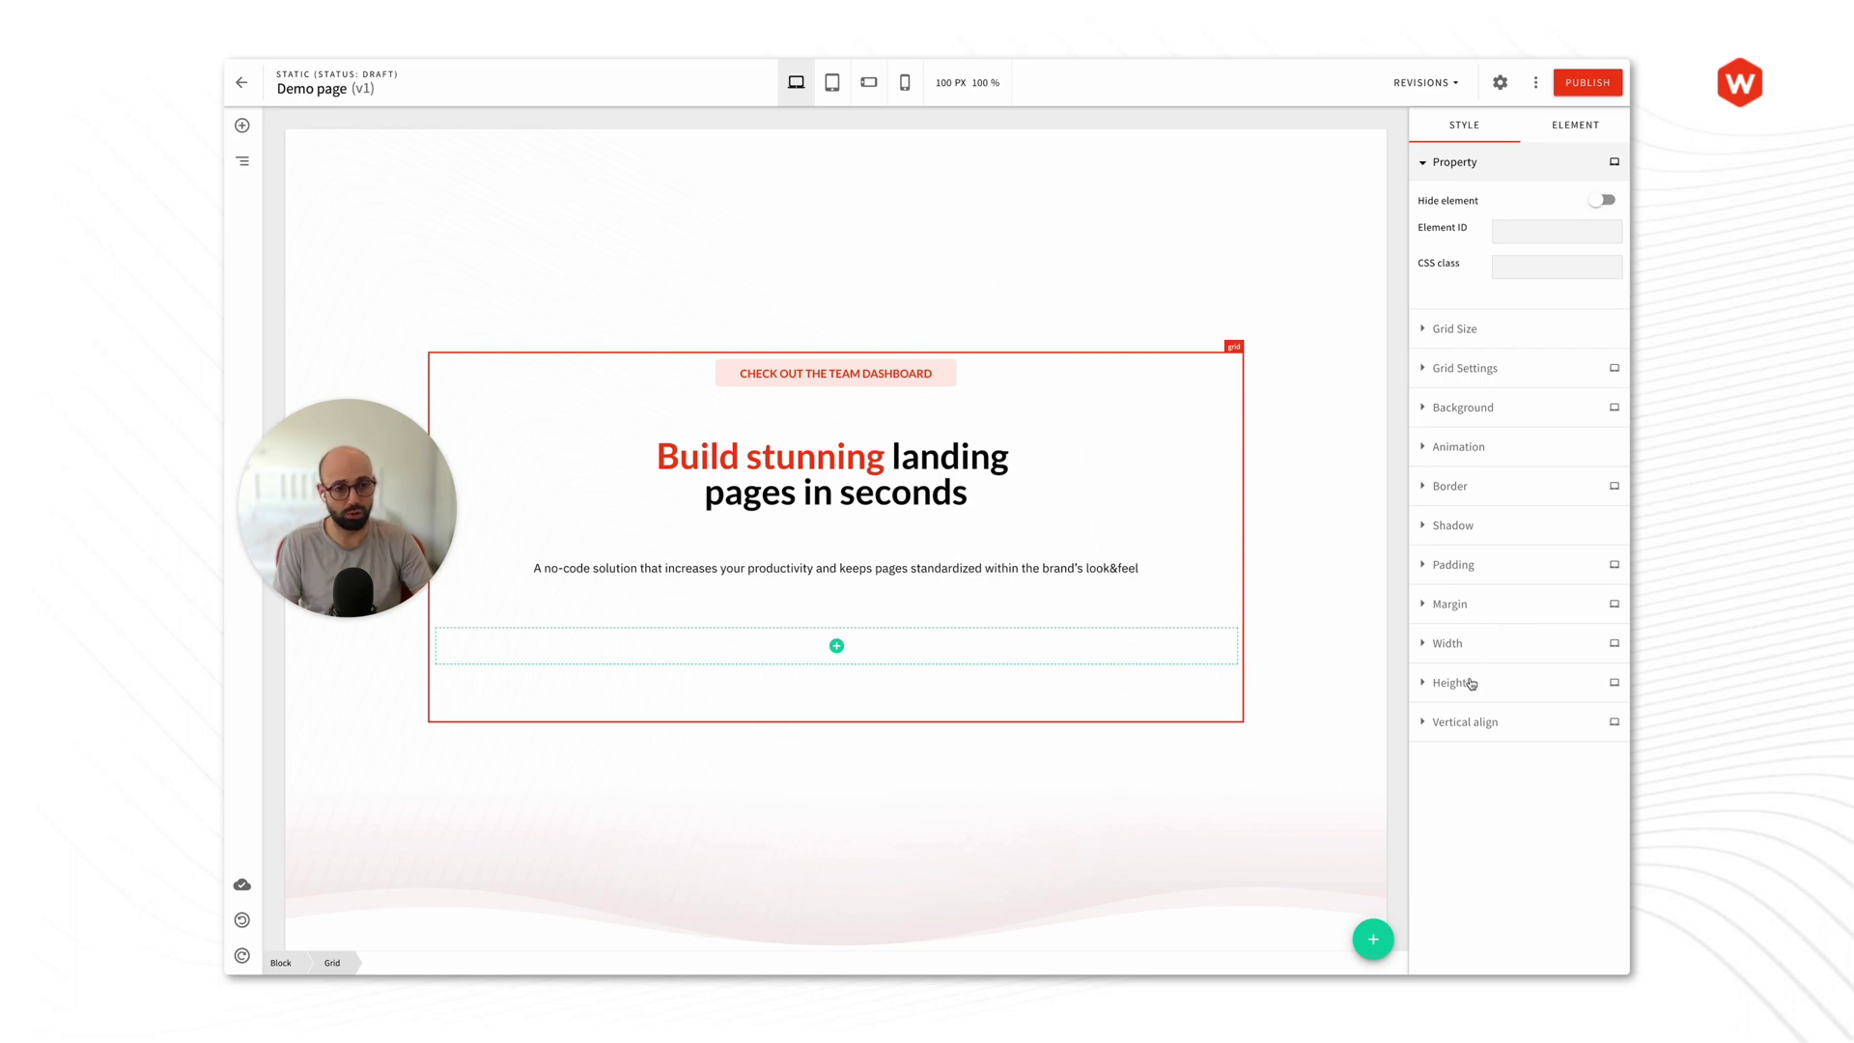
{"action": "left_click", "coordinate": [1457, 642]}
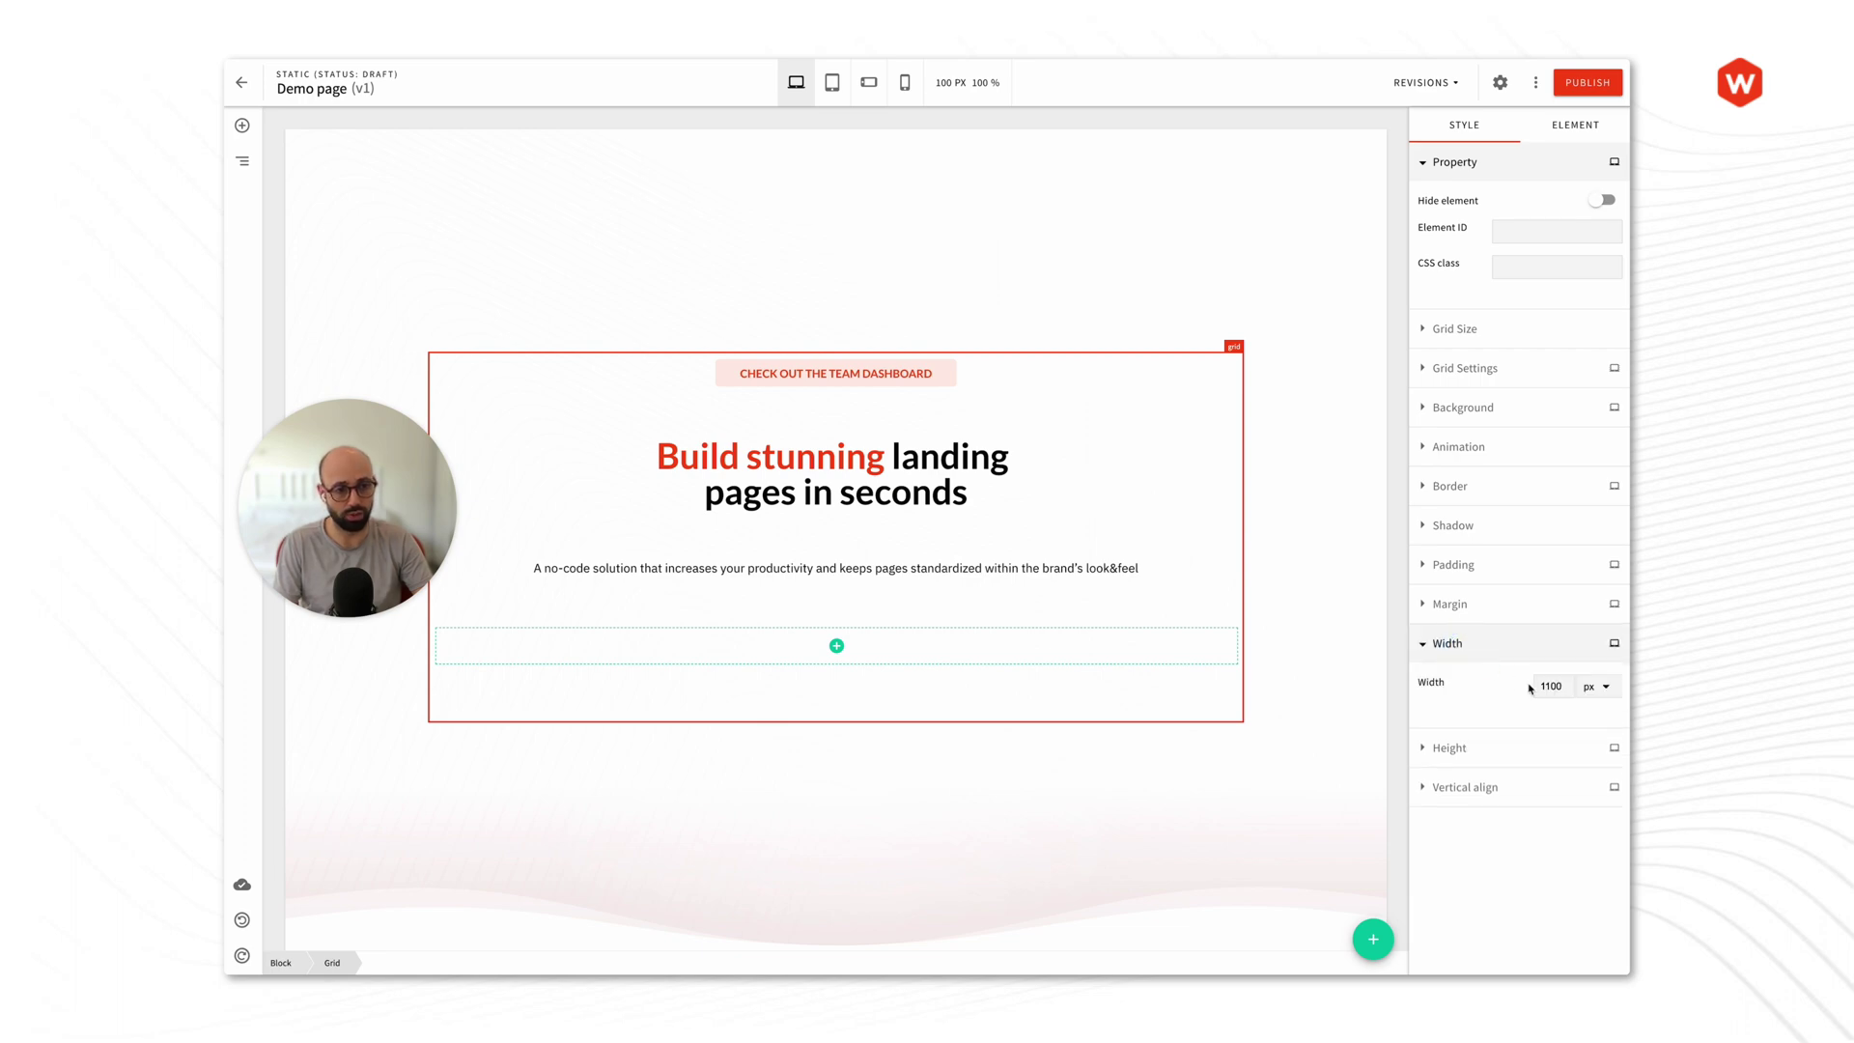
{"action": "left_click", "coordinate": [1584, 689]}
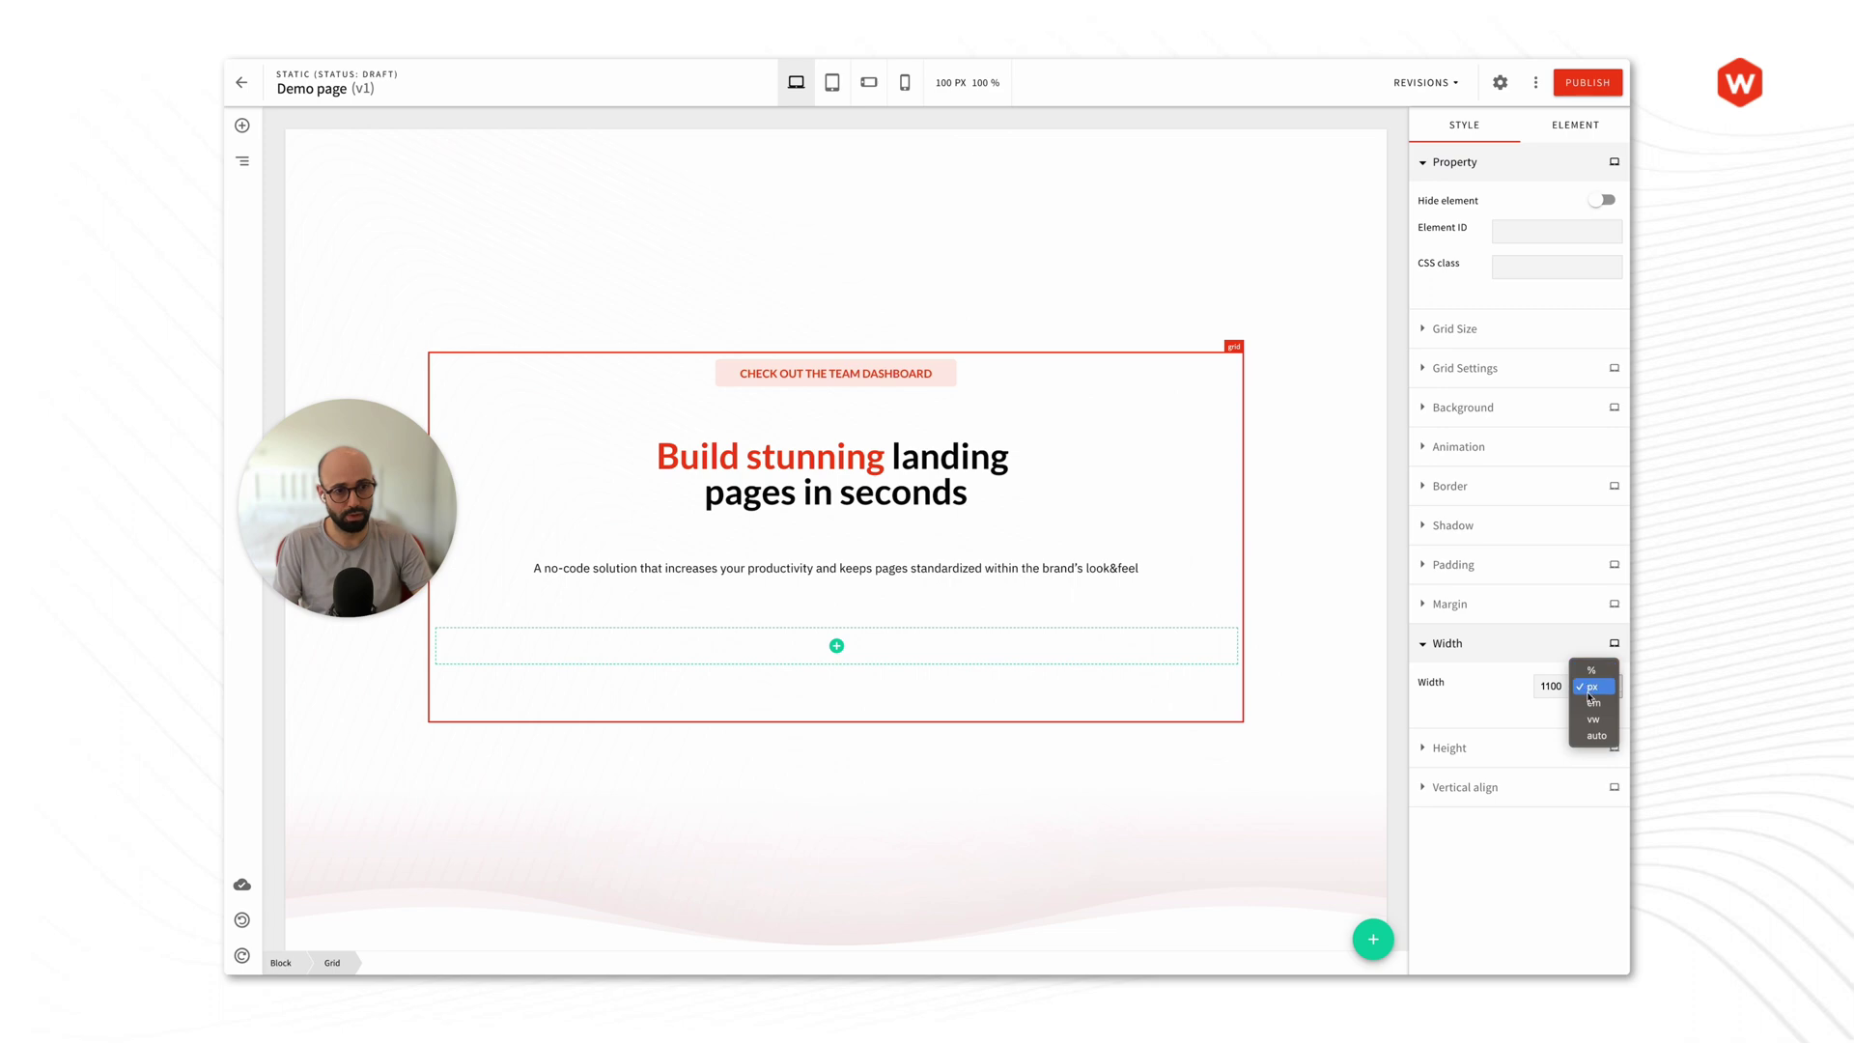
{"action": "left_click", "coordinate": [1589, 686]}
{"action": "double_click", "coordinate": [1551, 685]}
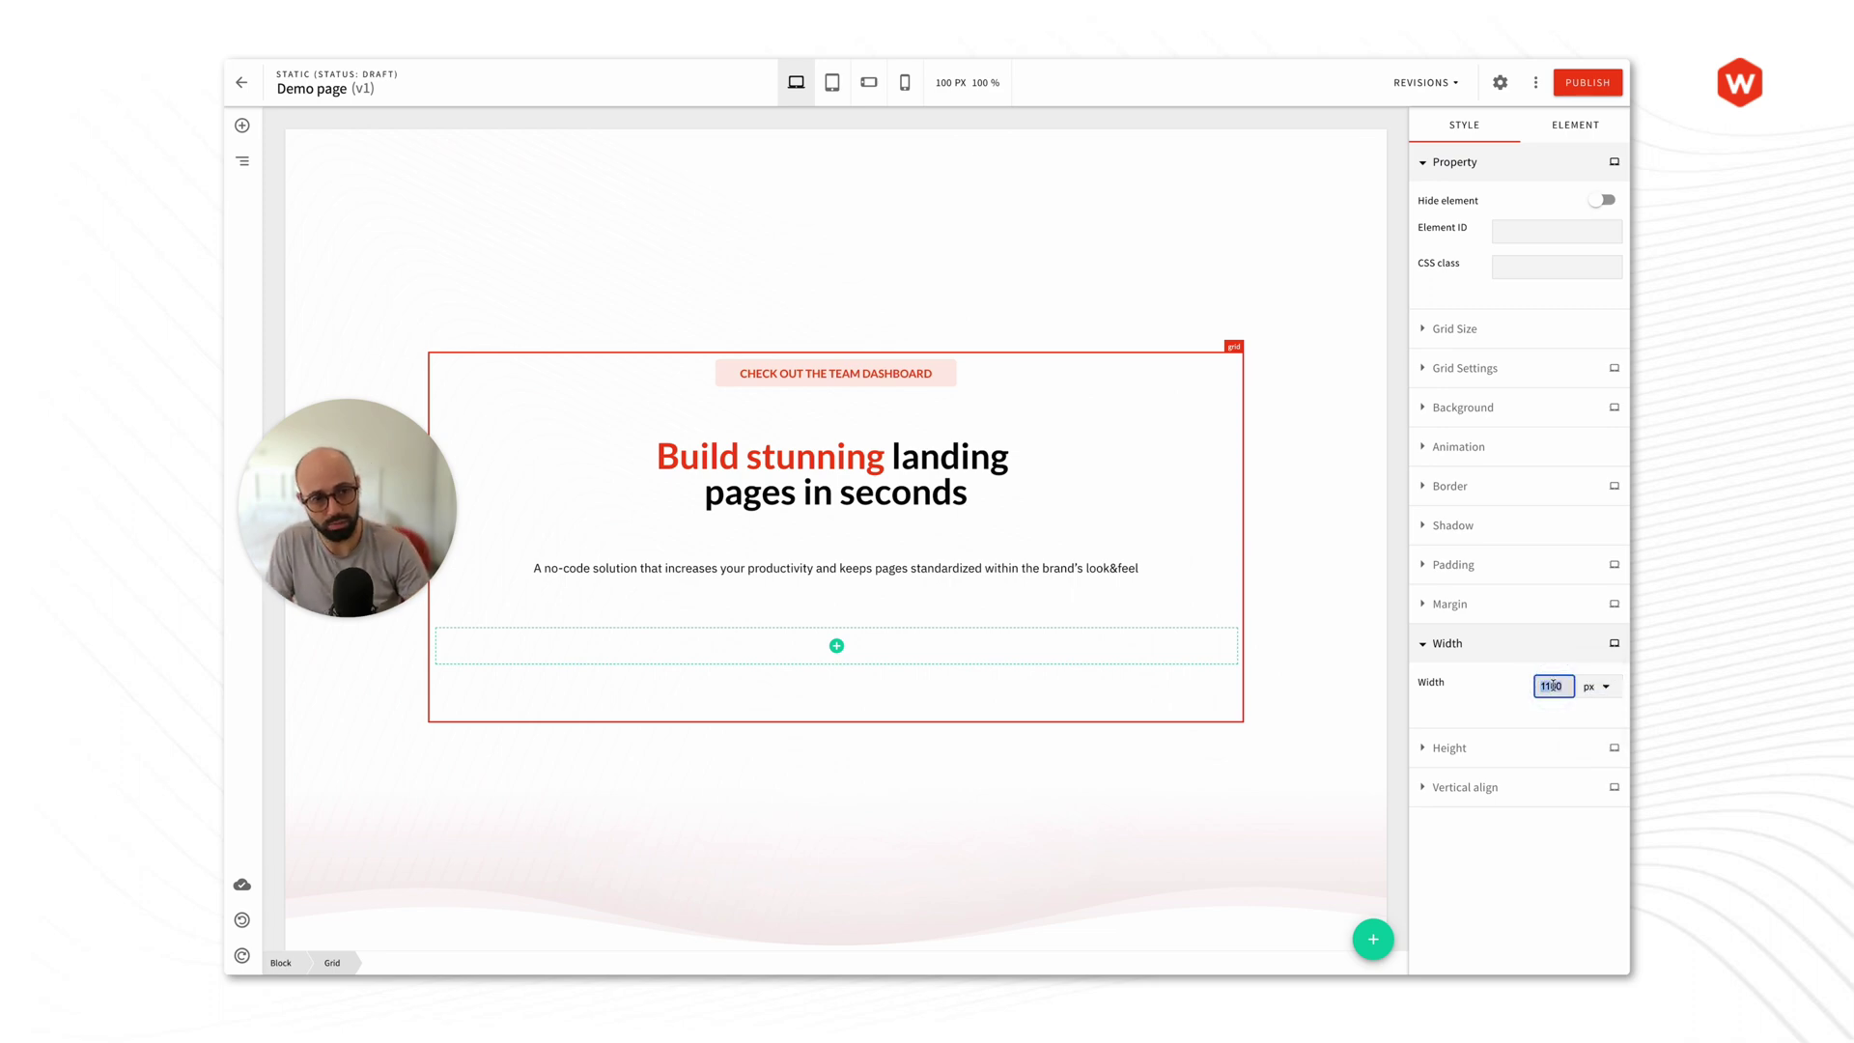
{"action": "type", "text": "759"}
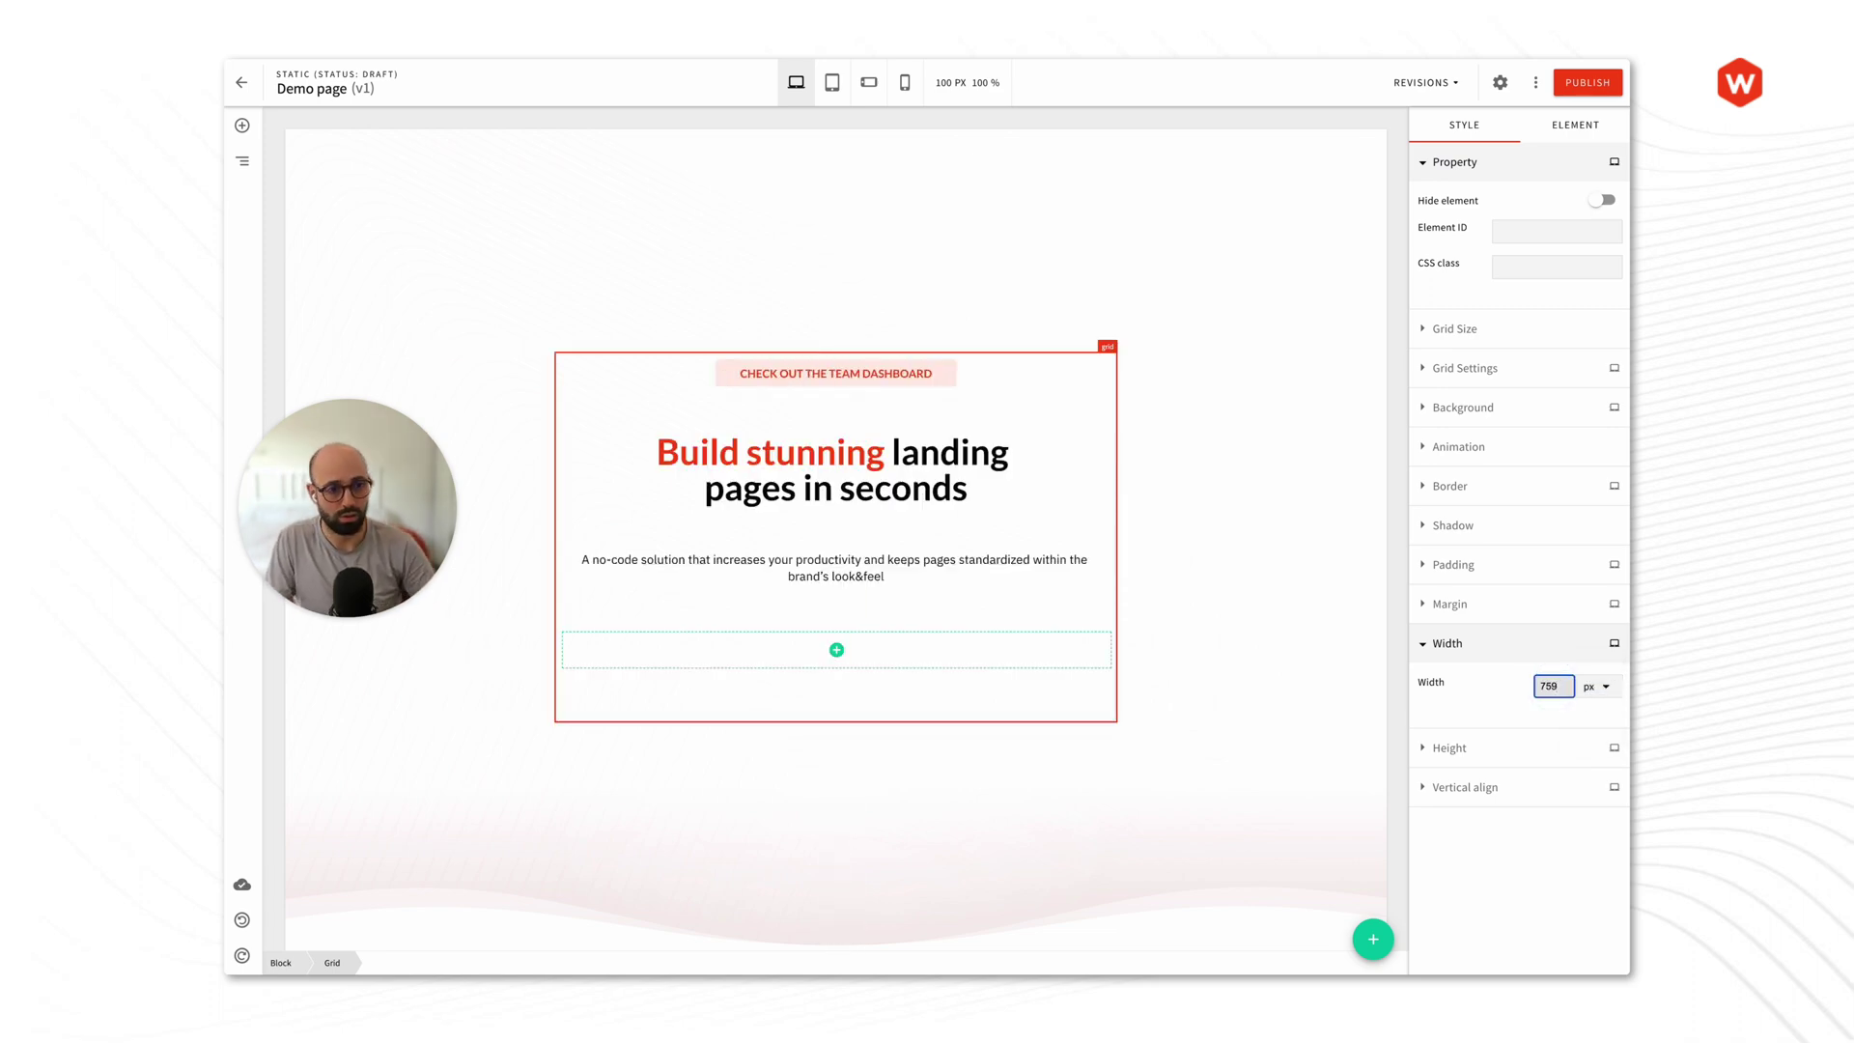
{"action": "key", "text": "BackSpace"}
{"action": "type", "text": "0"}
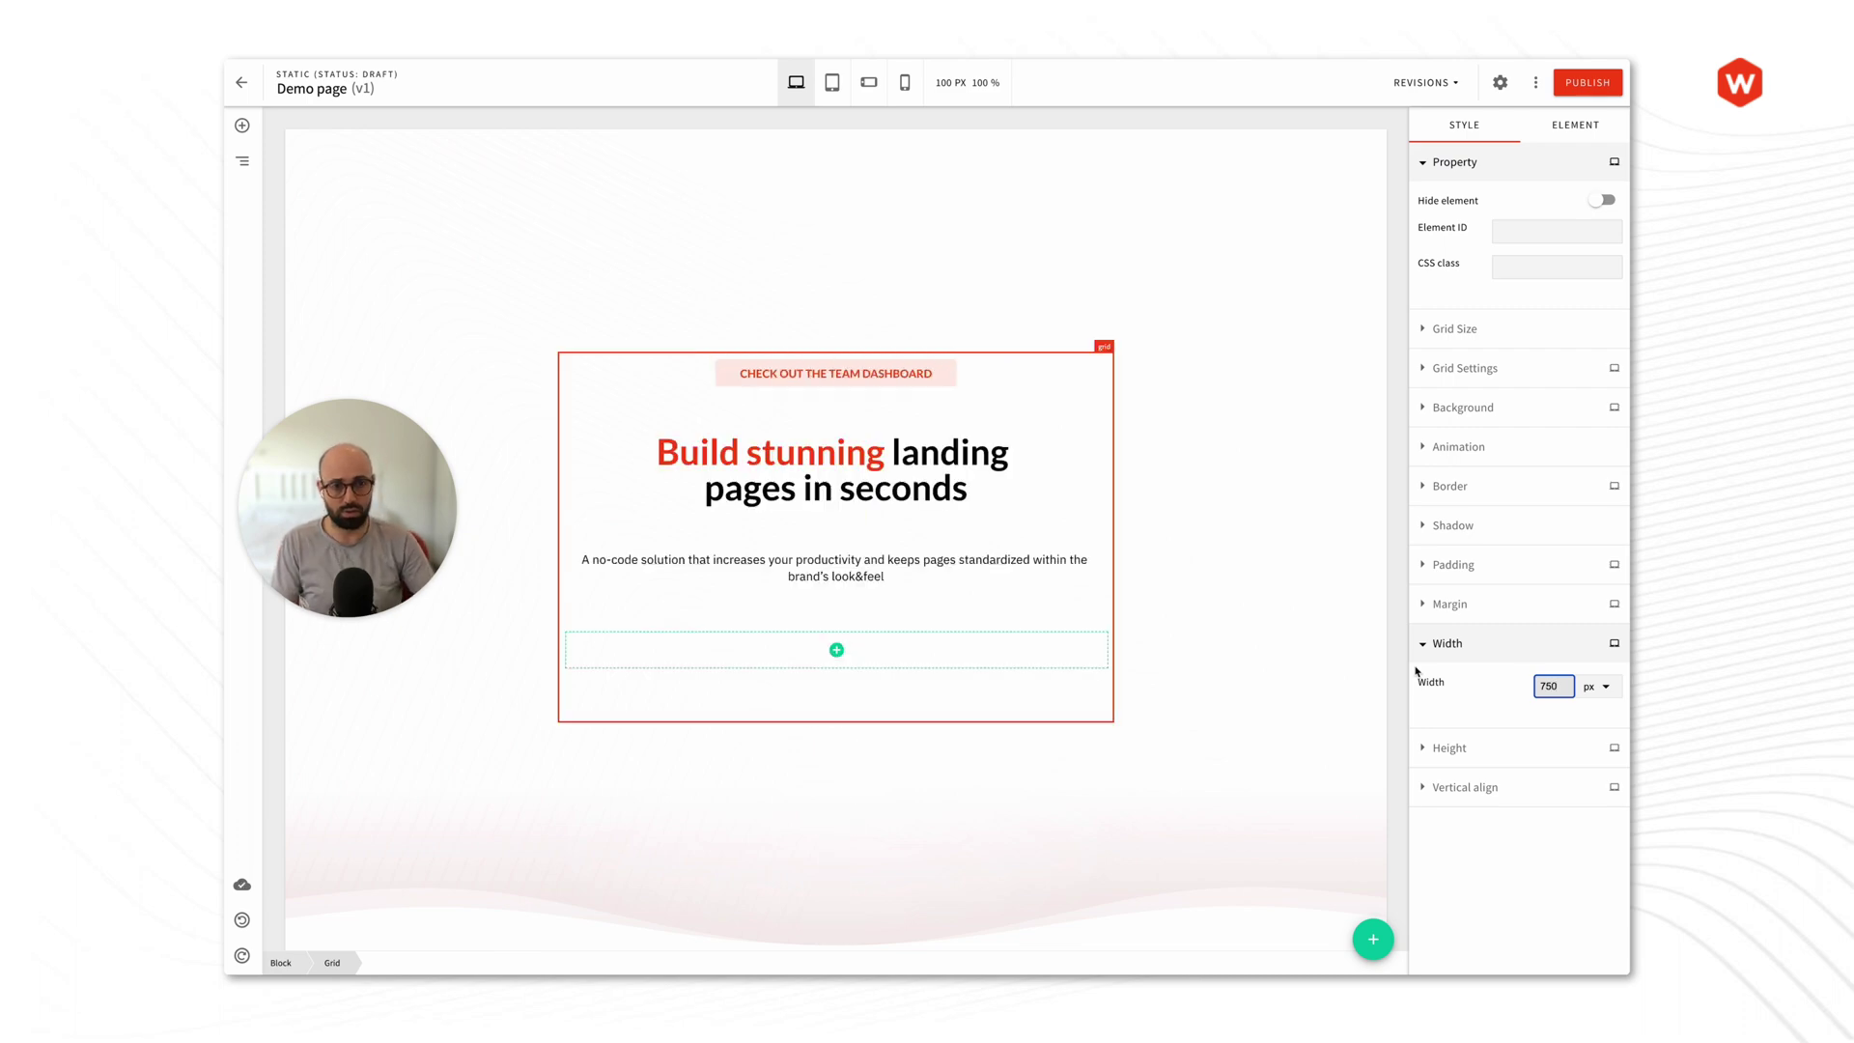
{"action": "left_click", "coordinate": [1399, 641]}
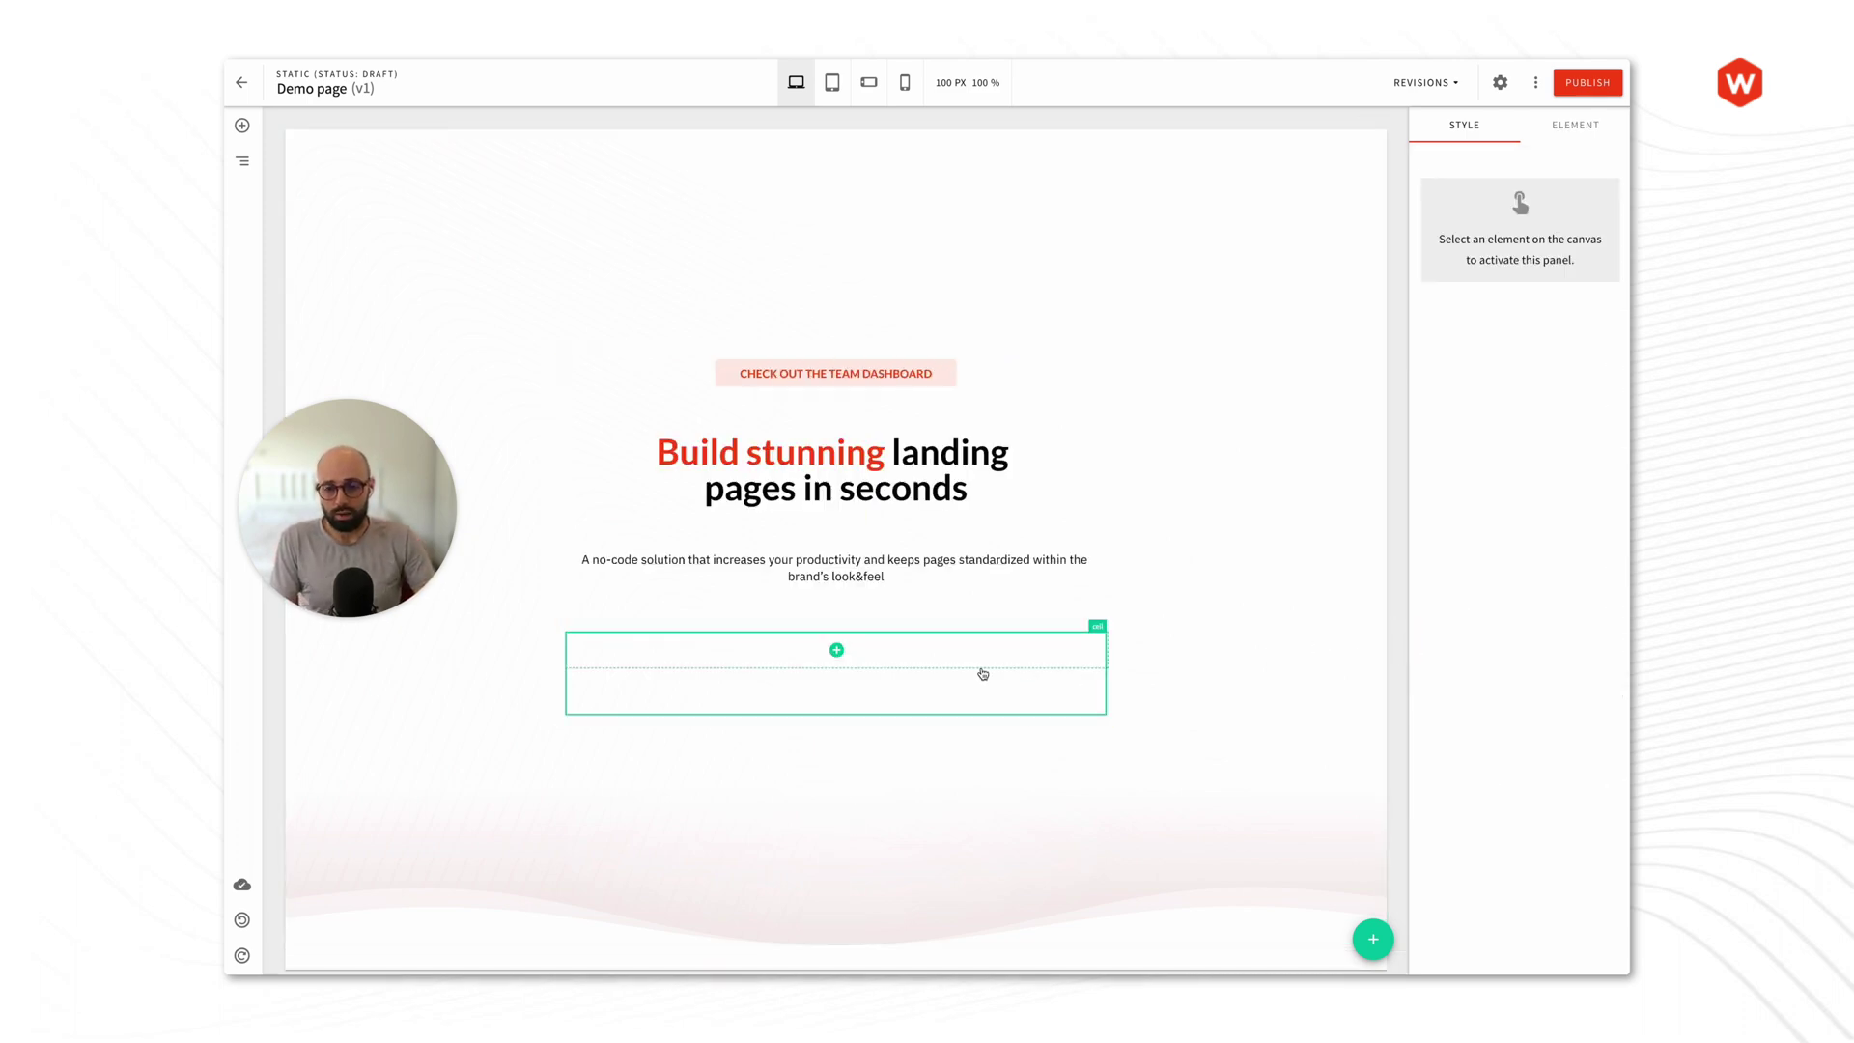
{"action": "key", "text": "alt+Tab"}
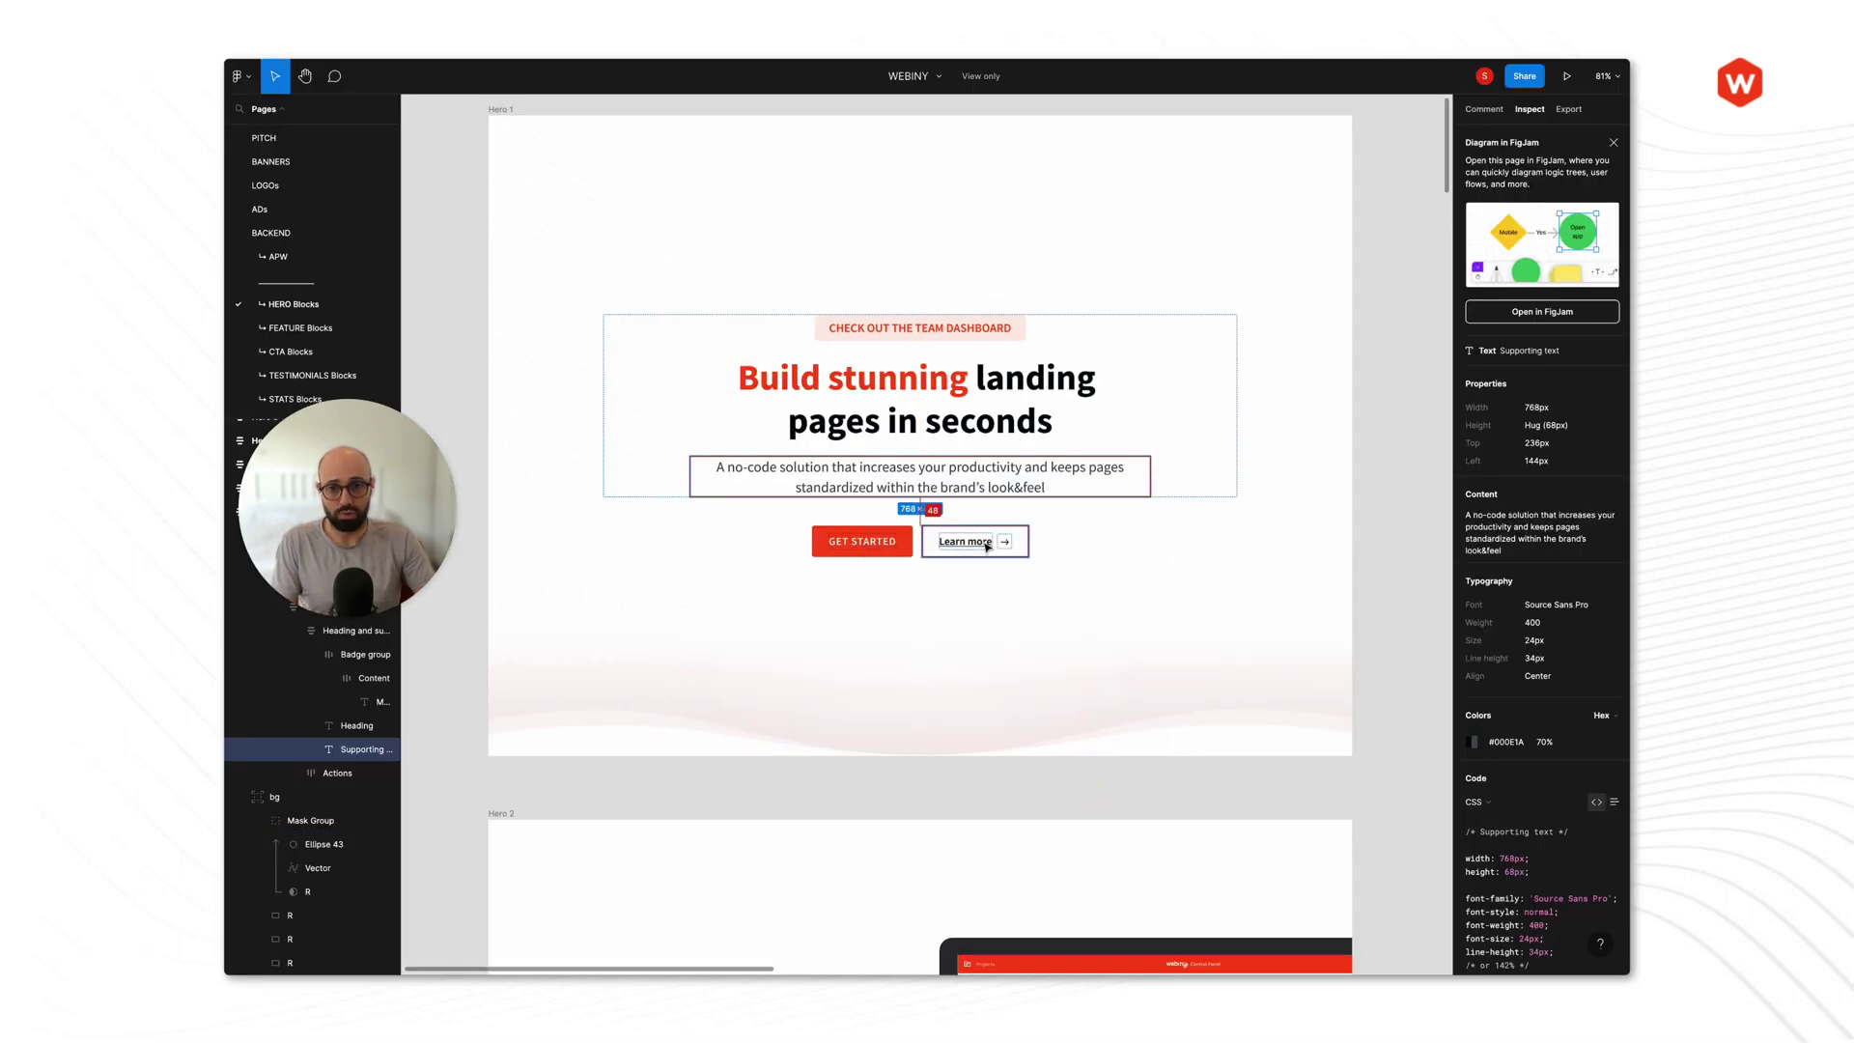
{"action": "key", "text": "alt+Tab"}
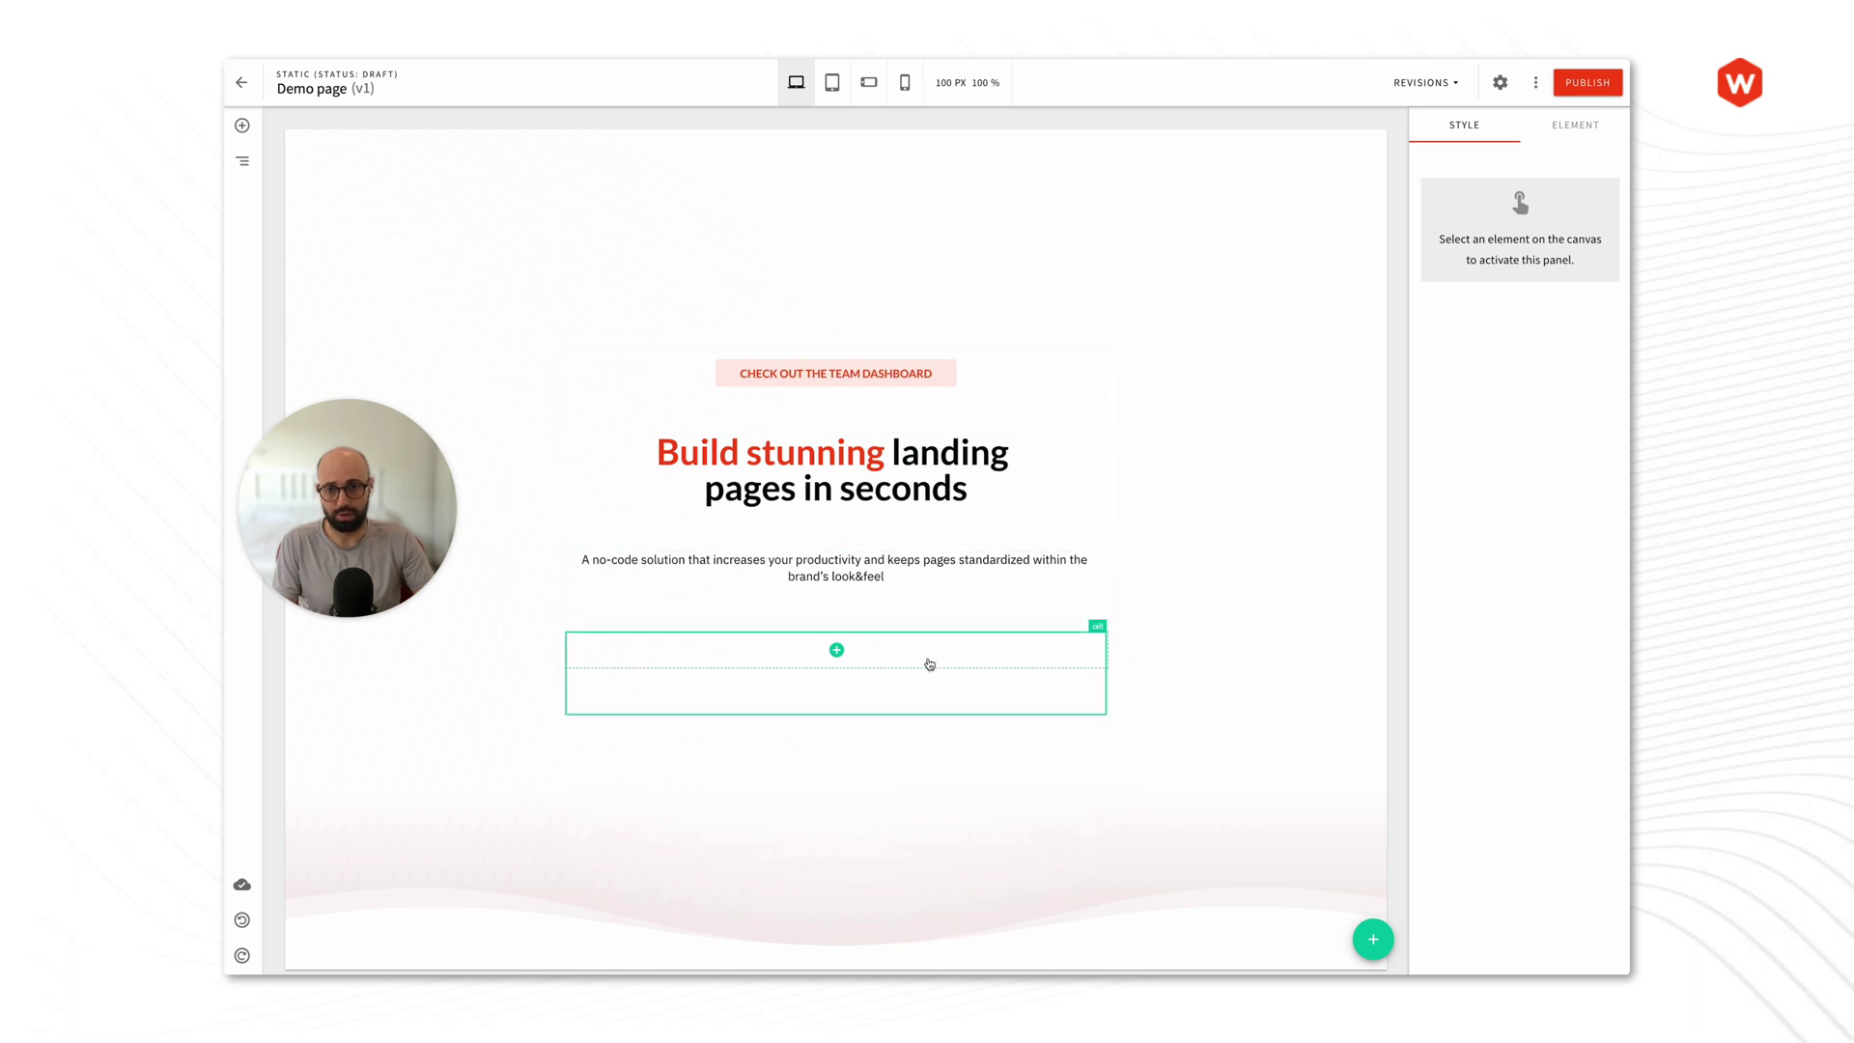
Step: Add a Grid to the empty cell below the paragraph and split it into two equal columns
{"action": "left_click", "coordinate": [929, 665]}
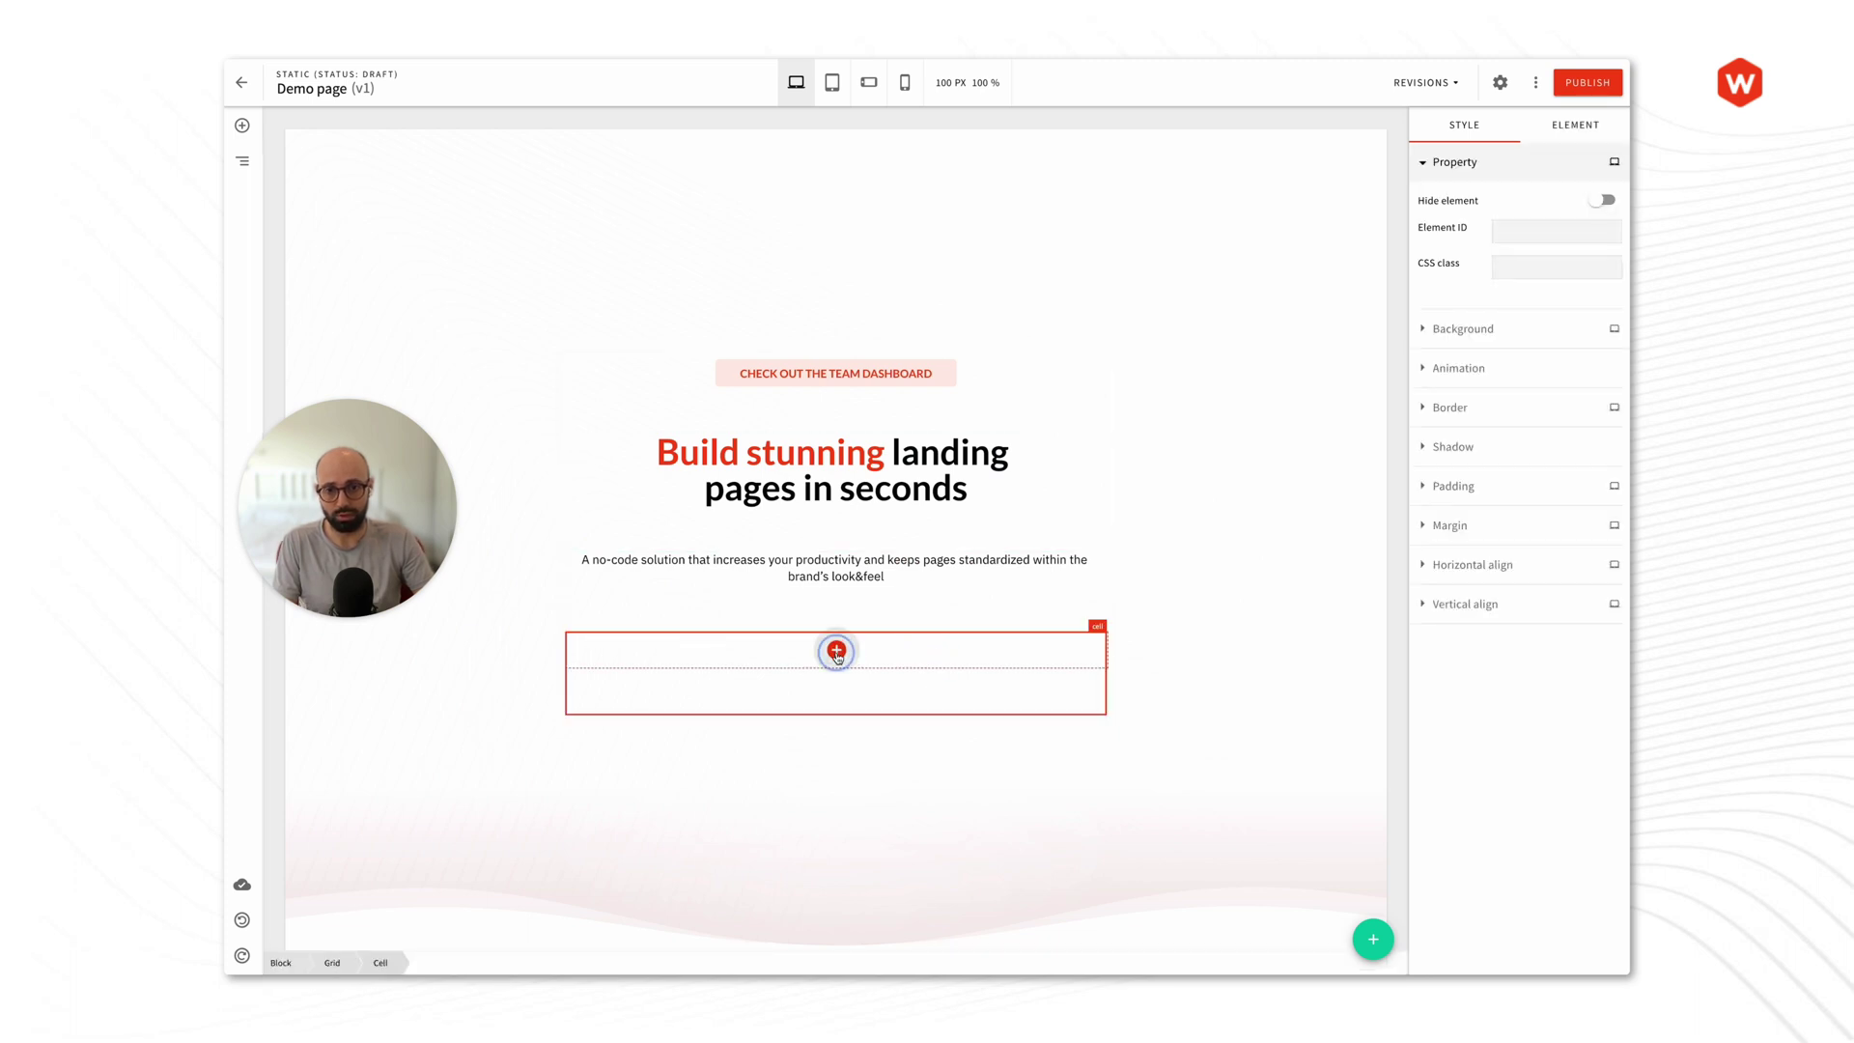
{"action": "left_click", "coordinate": [836, 652]}
{"action": "left_click", "coordinate": [302, 130]}
{"action": "left_click", "coordinate": [324, 162]}
{"action": "left_click", "coordinate": [373, 271]}
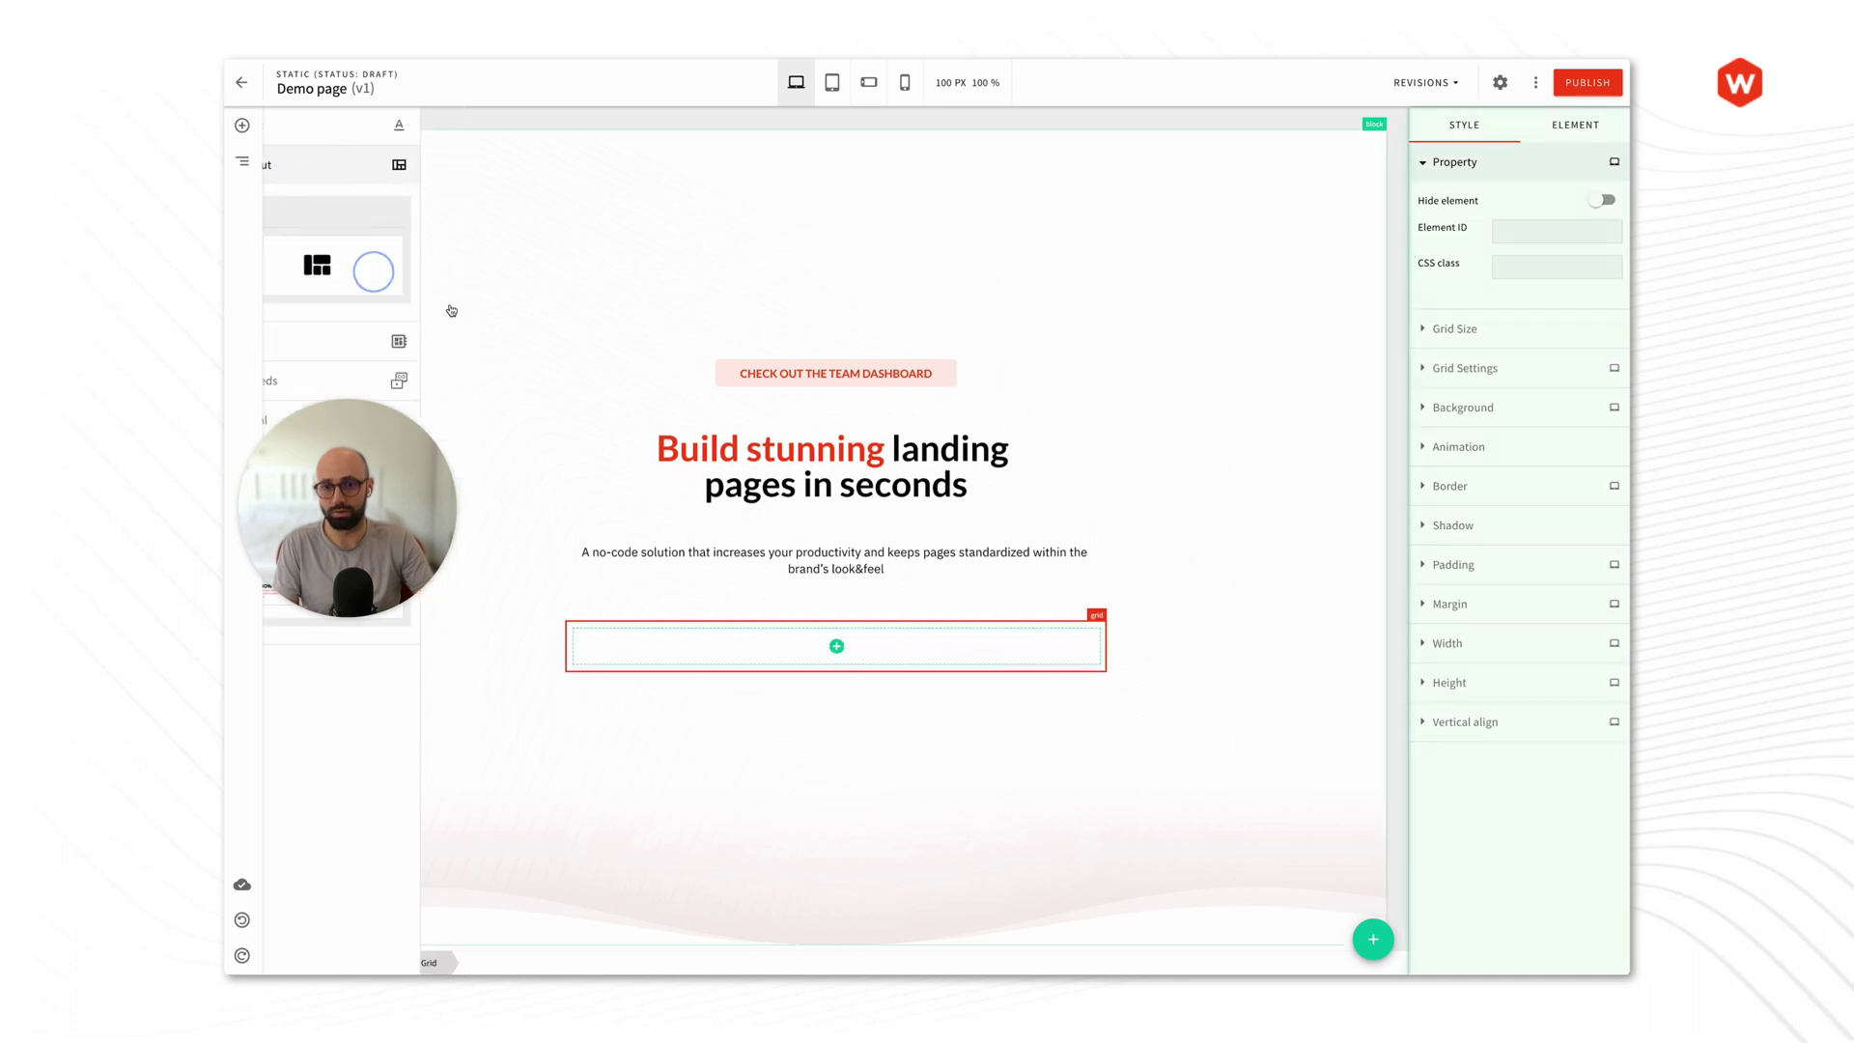
{"action": "left_click", "coordinate": [1453, 328]}
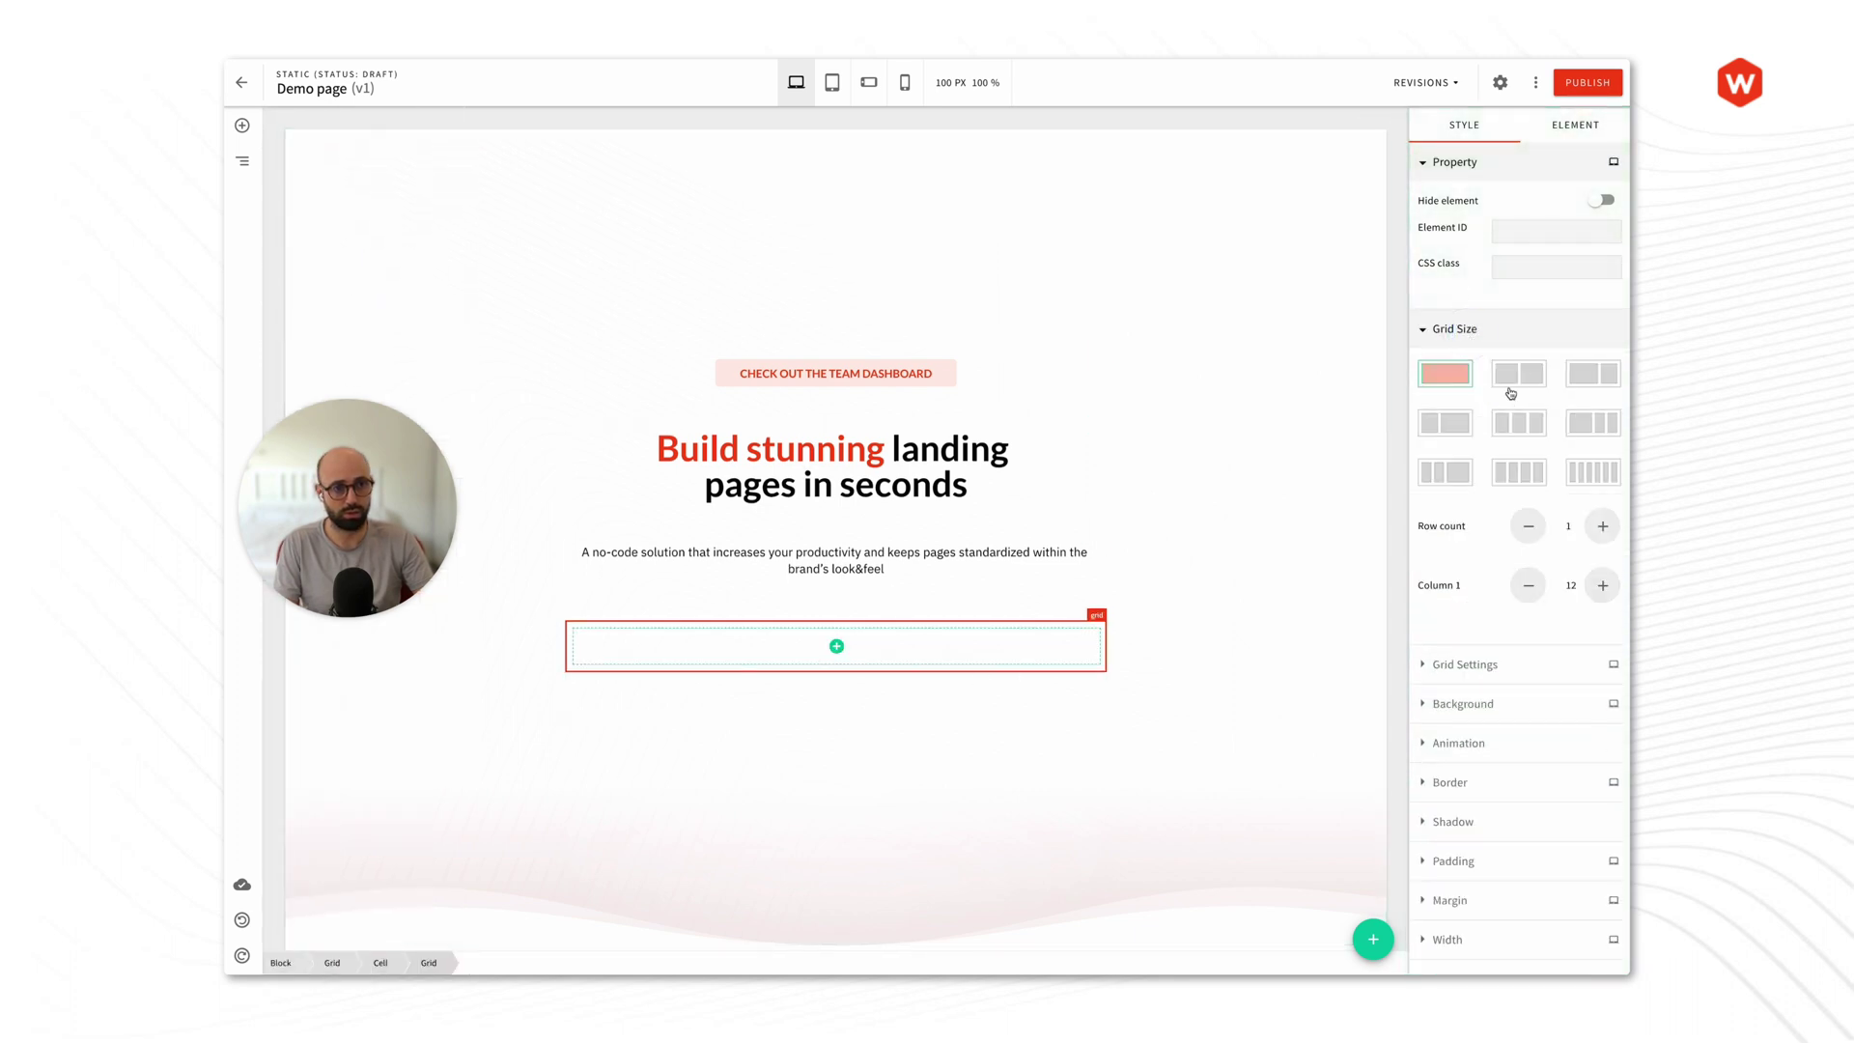
{"action": "left_click", "coordinate": [1512, 387]}
Step: Put a Primary-style button labelled GET STARTED in the left cell
{"action": "left_click", "coordinate": [704, 654]}
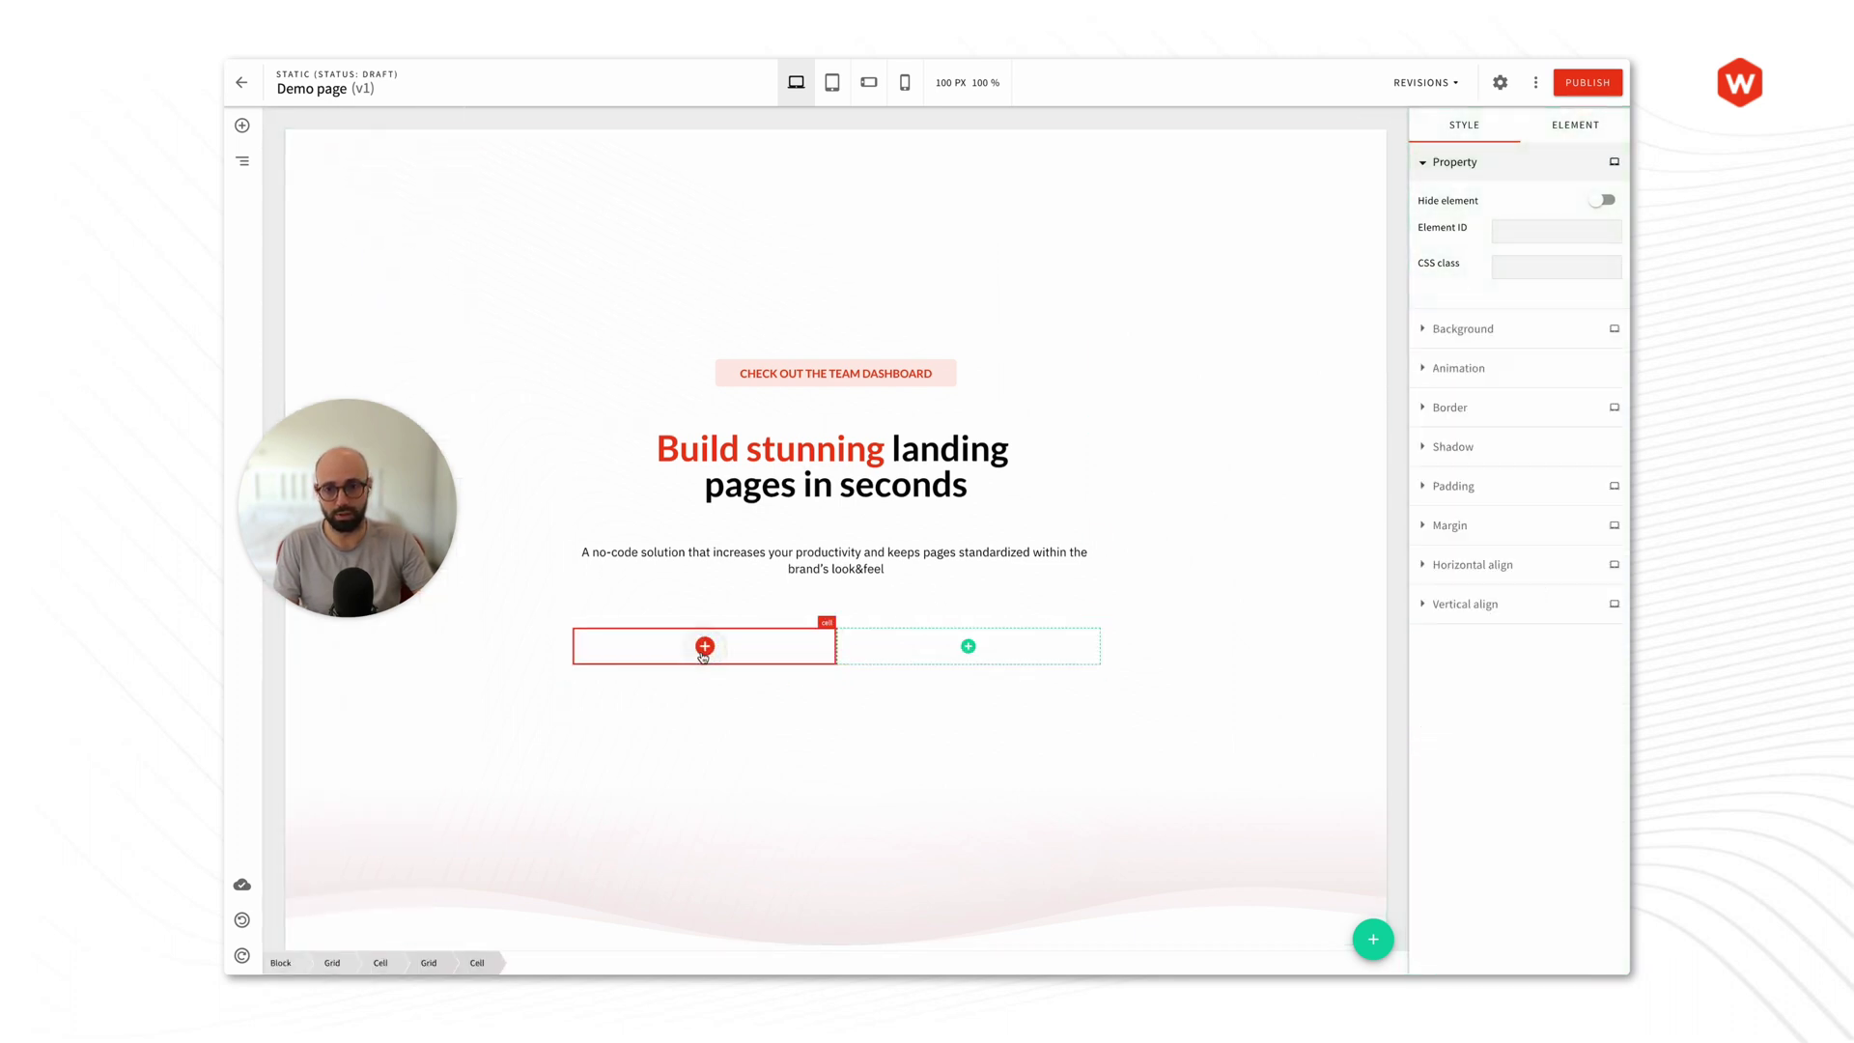
{"action": "left_click", "coordinate": [704, 646]}
{"action": "left_click", "coordinate": [301, 125]}
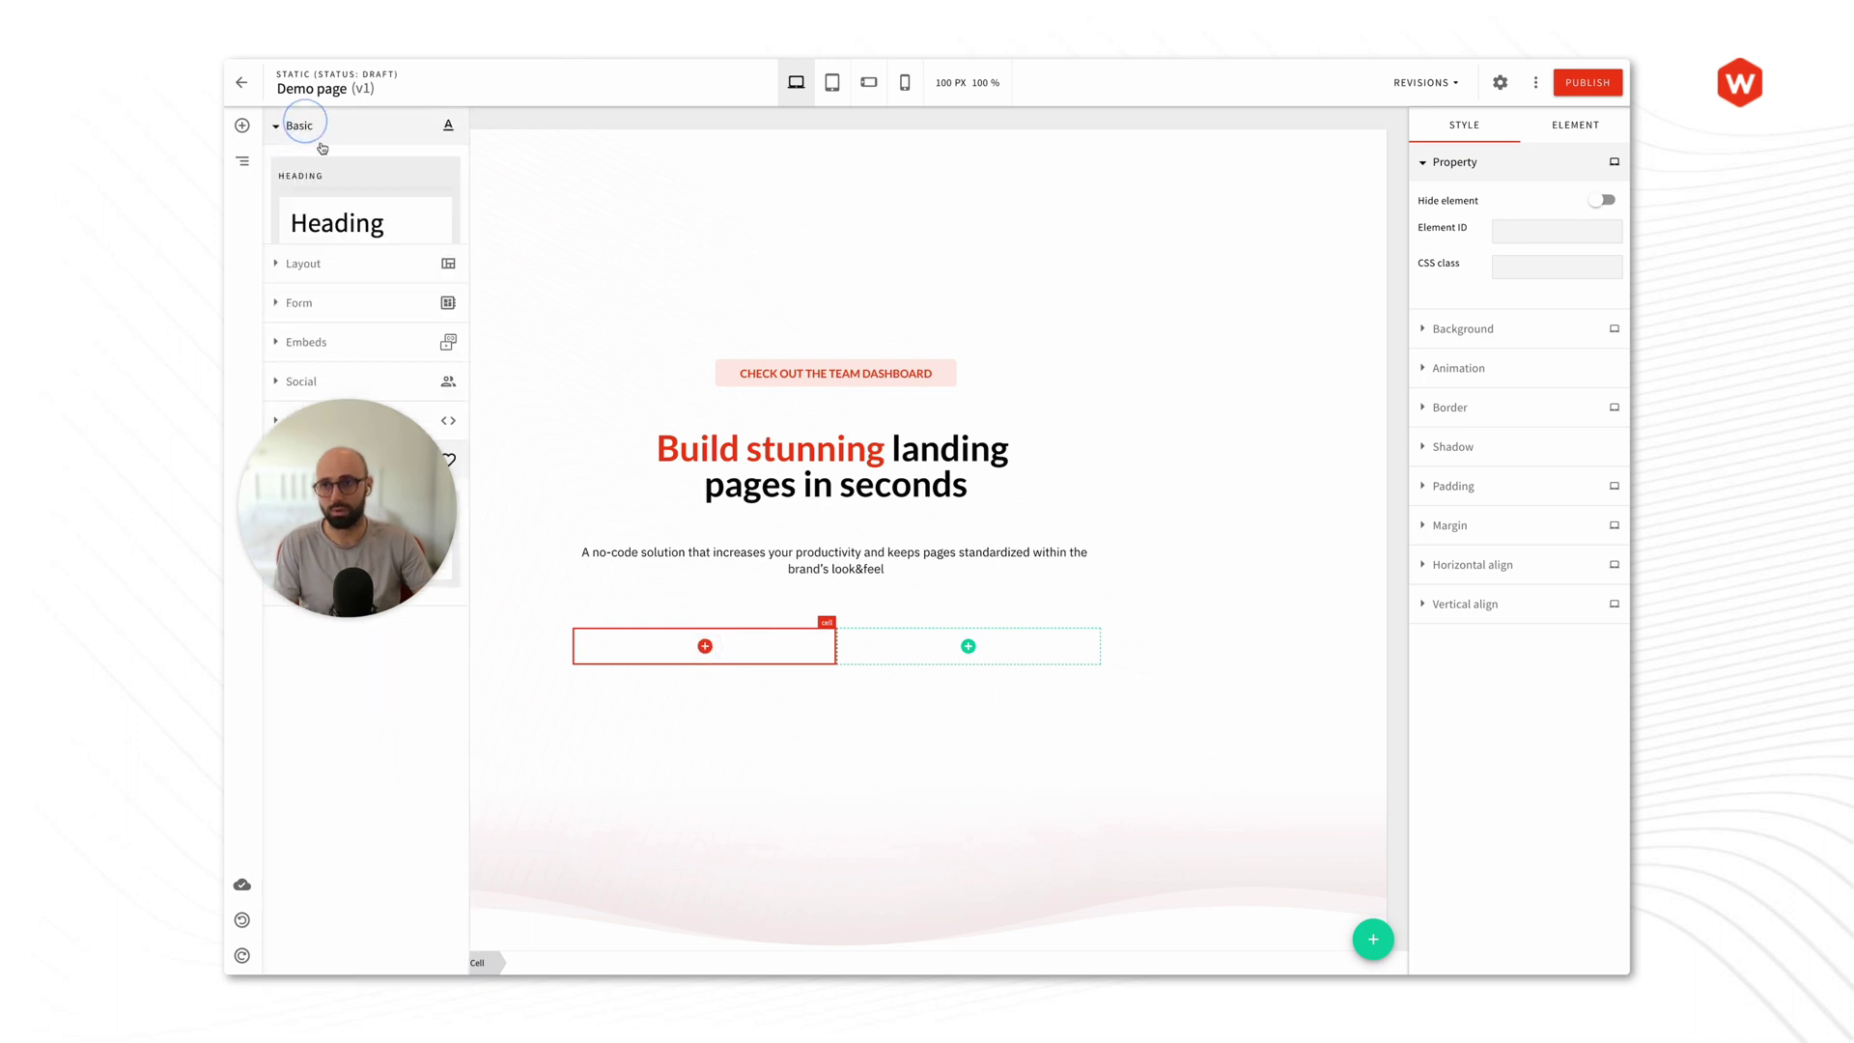
{"action": "left_click_drag", "start_coordinate": [364, 859], "coordinate": [704, 646]}
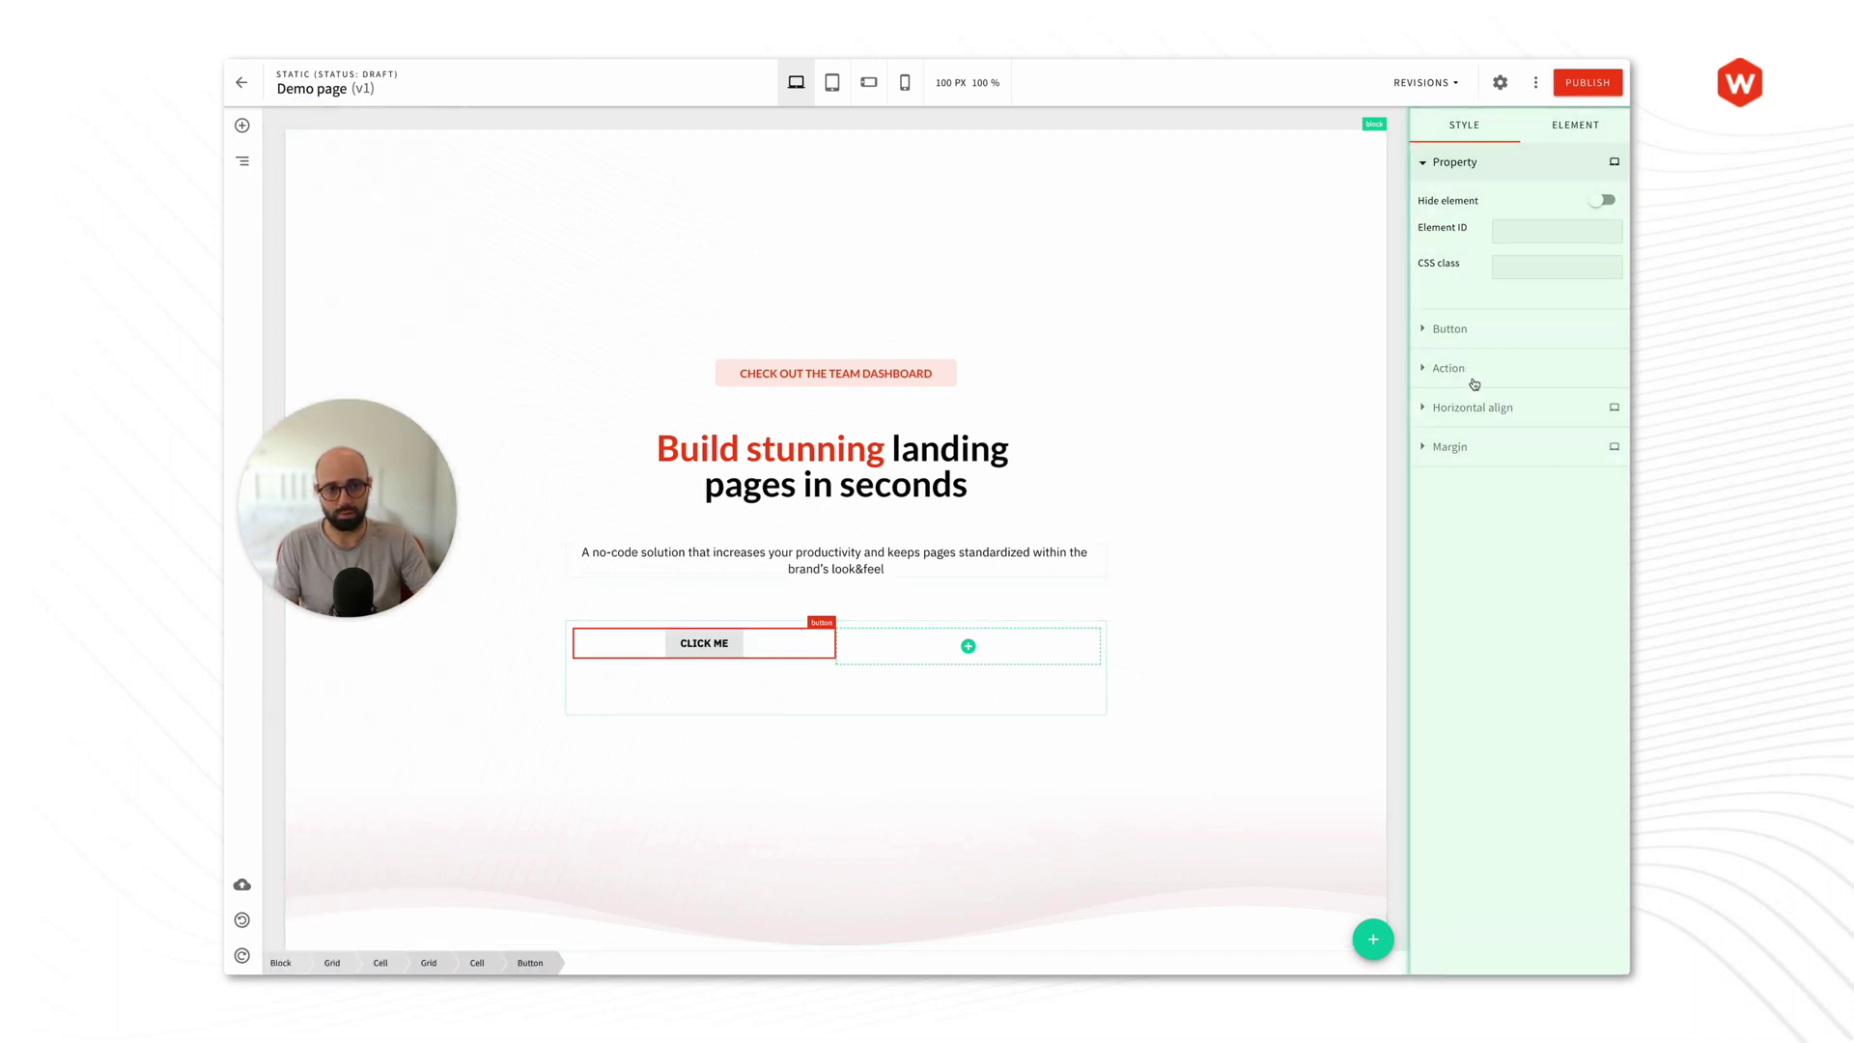
{"action": "left_click", "coordinate": [1477, 329]}
{"action": "left_click", "coordinate": [1540, 372]}
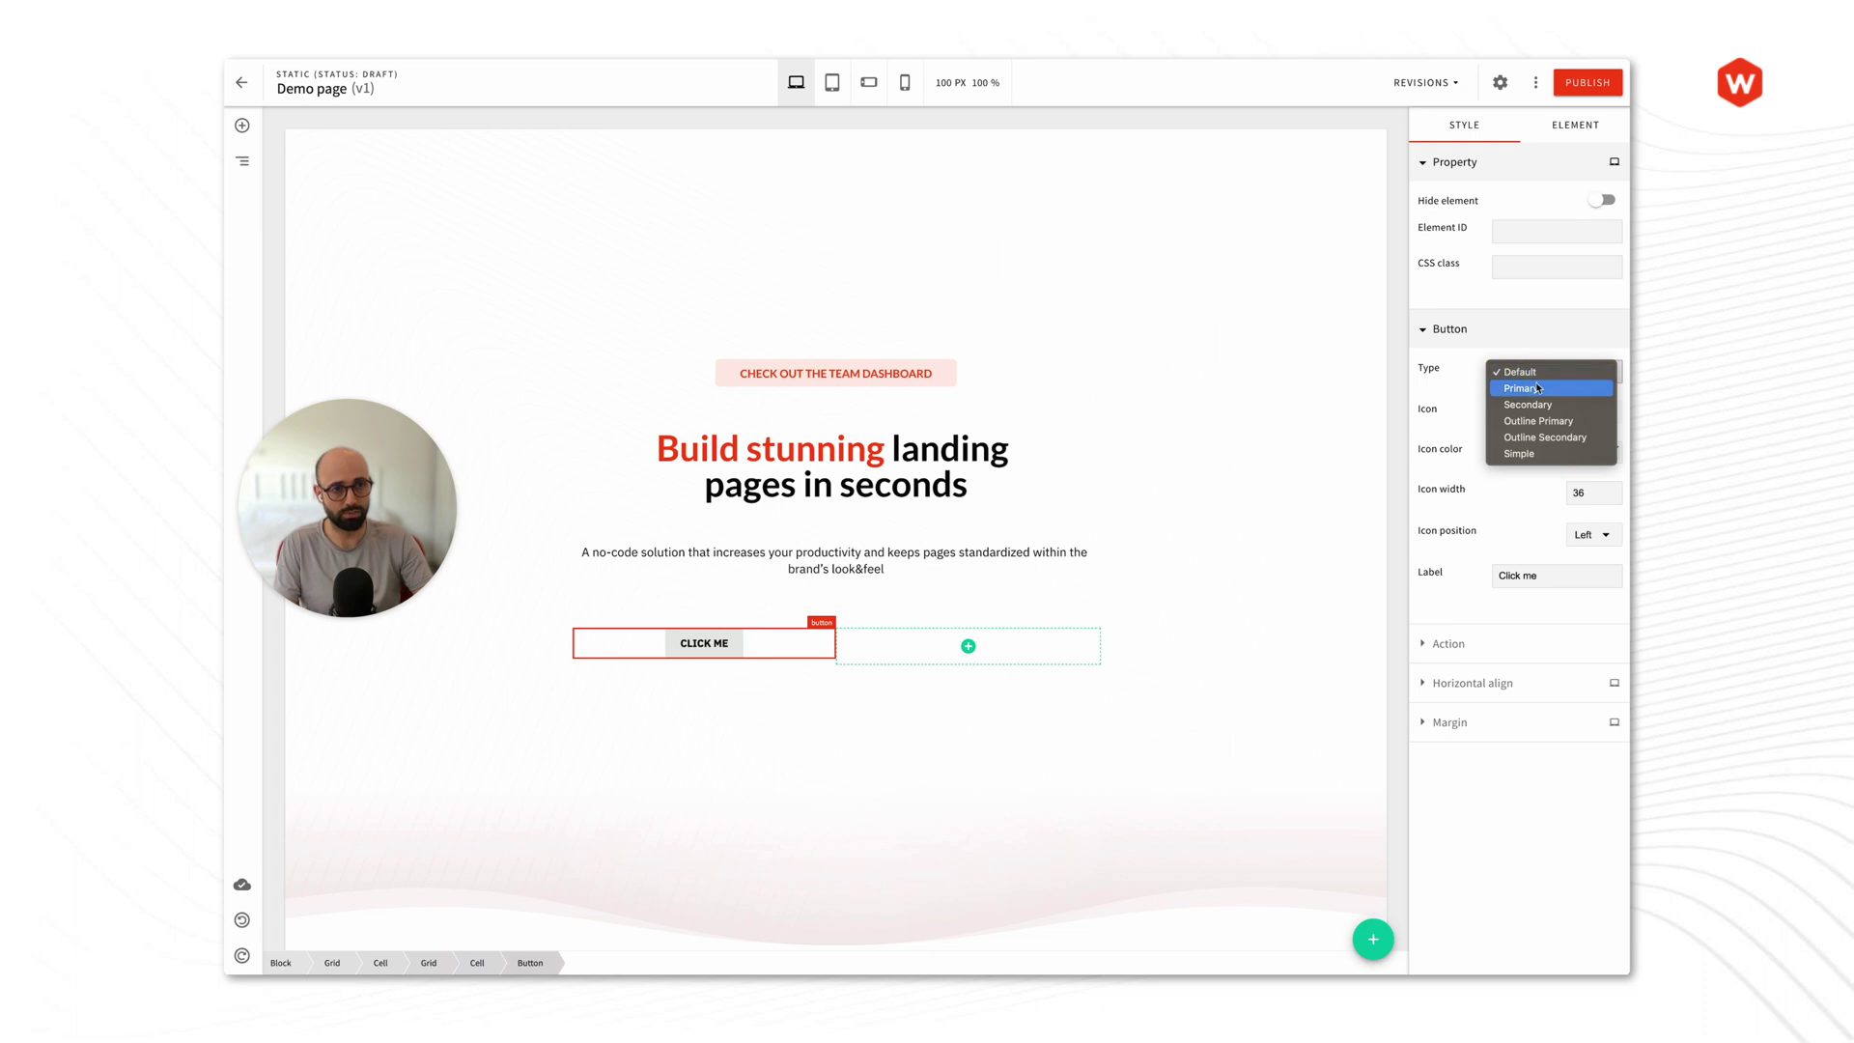
{"action": "left_click", "coordinate": [1536, 387]}
{"action": "triple_click", "coordinate": [1544, 575]}
{"action": "type", "text": "GET STARTED"}
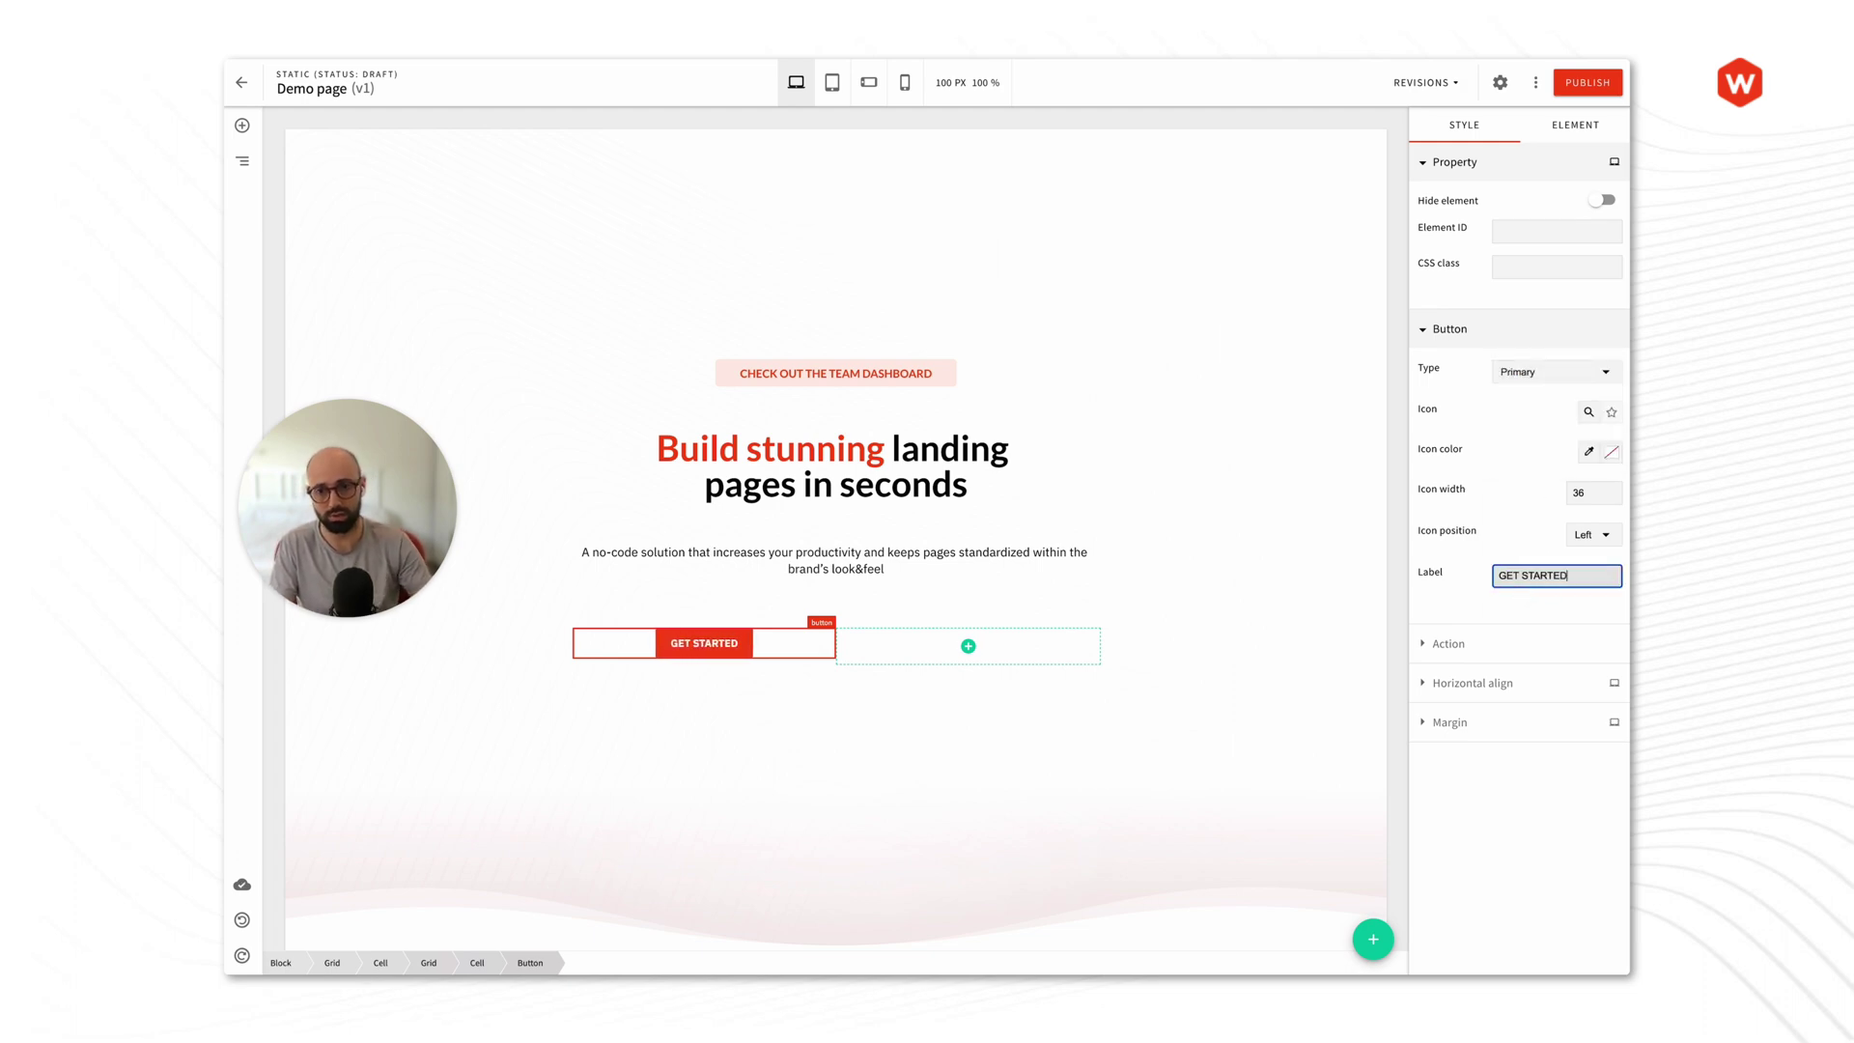
{"action": "left_click", "coordinate": [1005, 654]}
Step: Add a Simple-style button labelled LEARN MORE to the right cell
{"action": "left_click", "coordinate": [960, 652]}
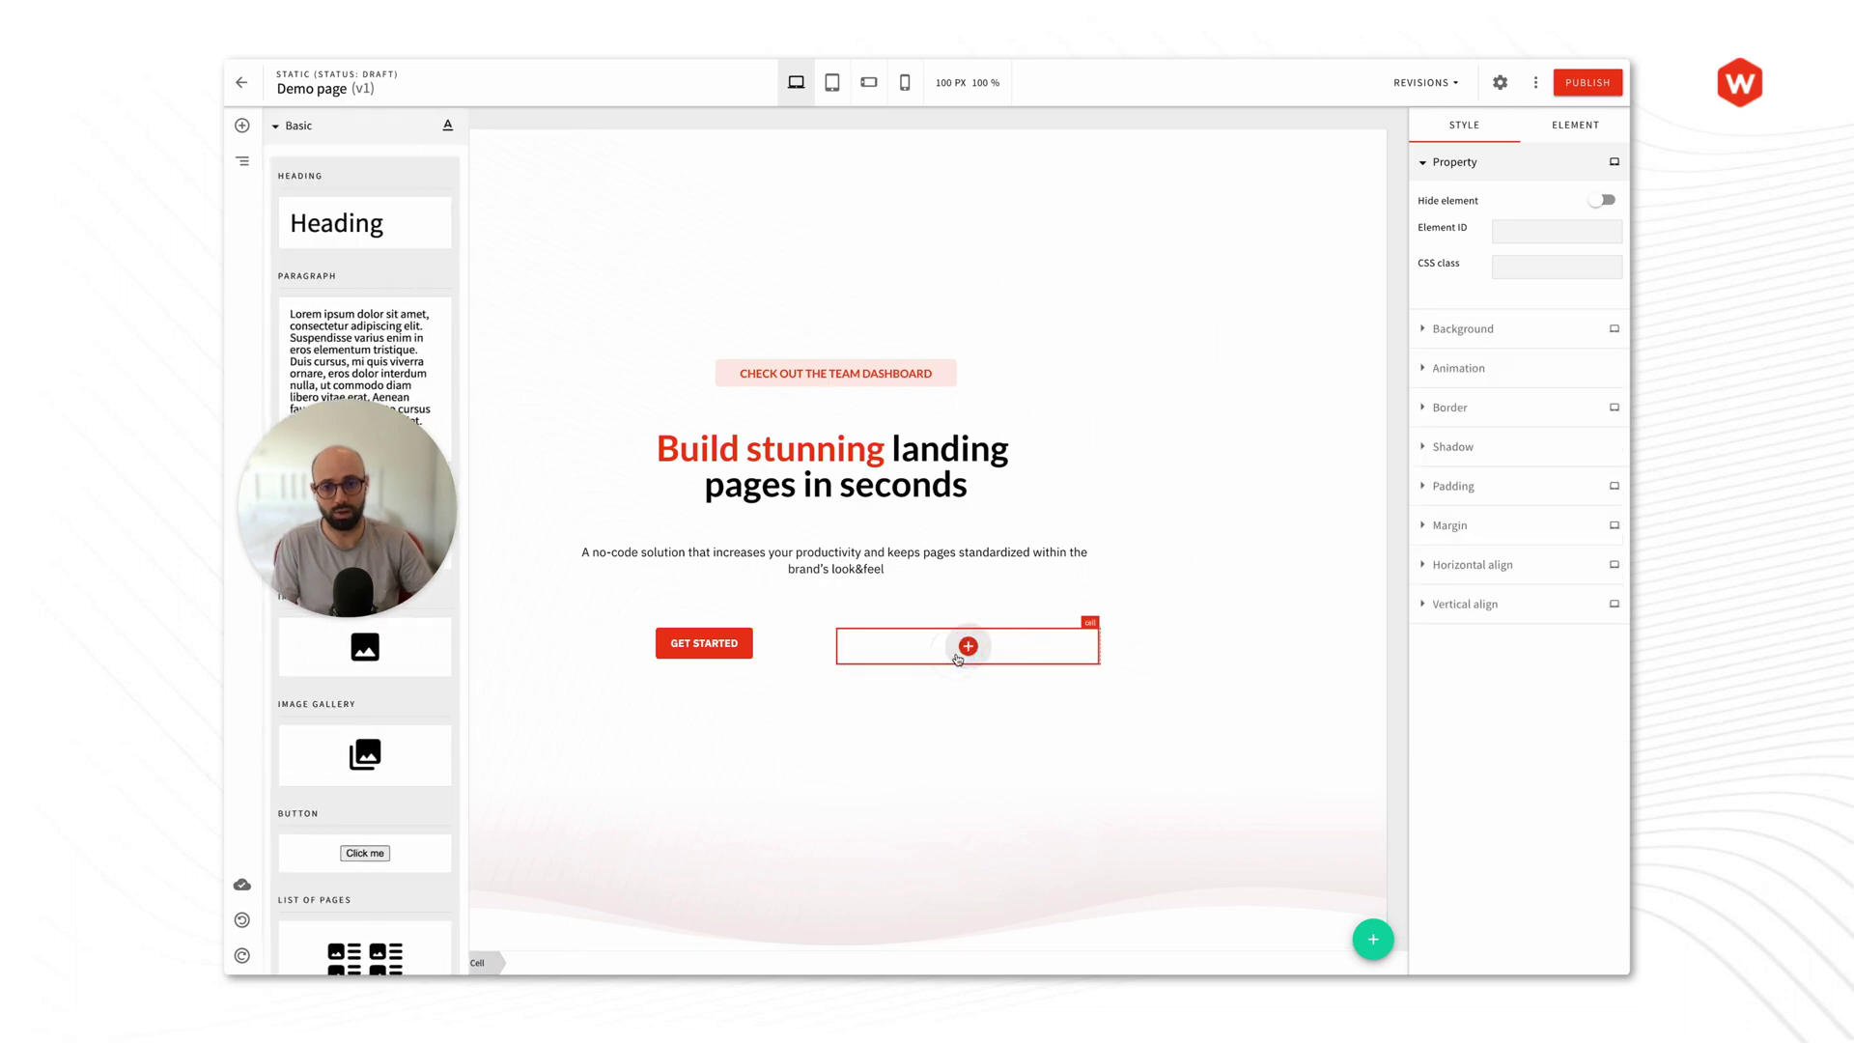
{"action": "left_click", "coordinate": [383, 848]}
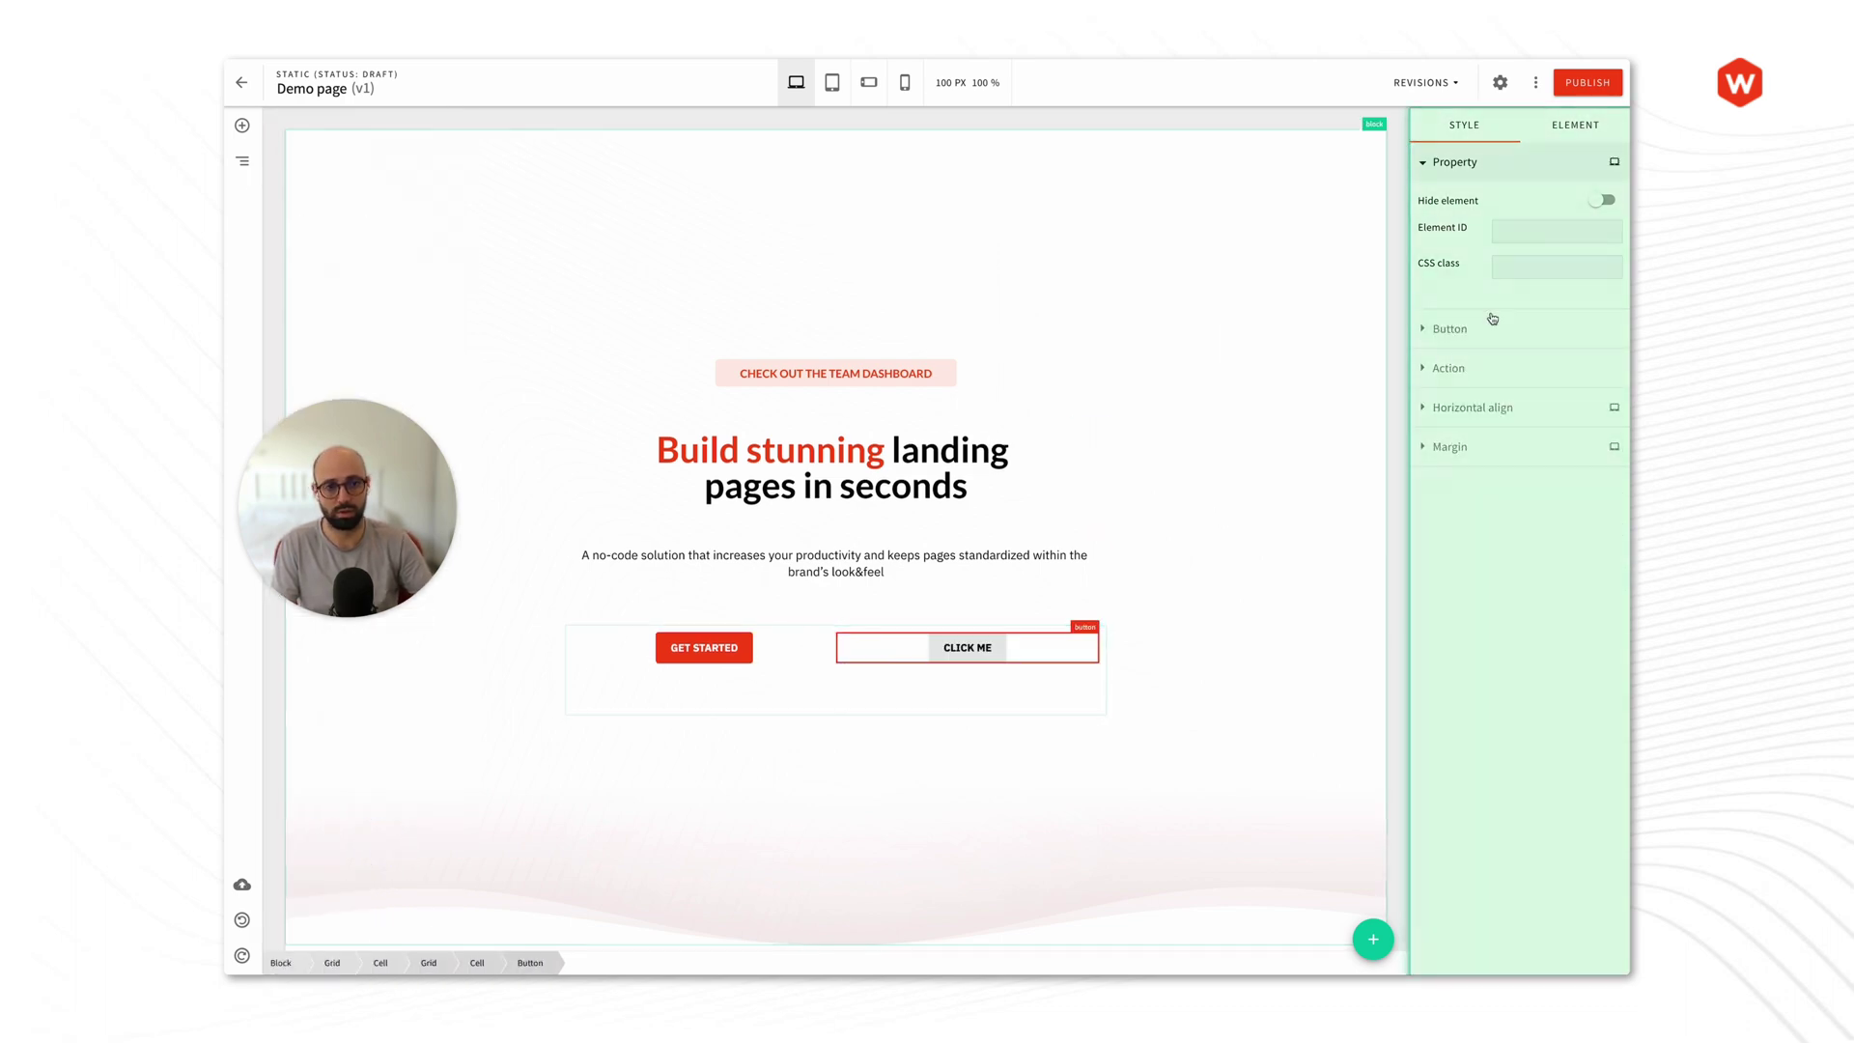
{"action": "left_click", "coordinate": [1549, 371]}
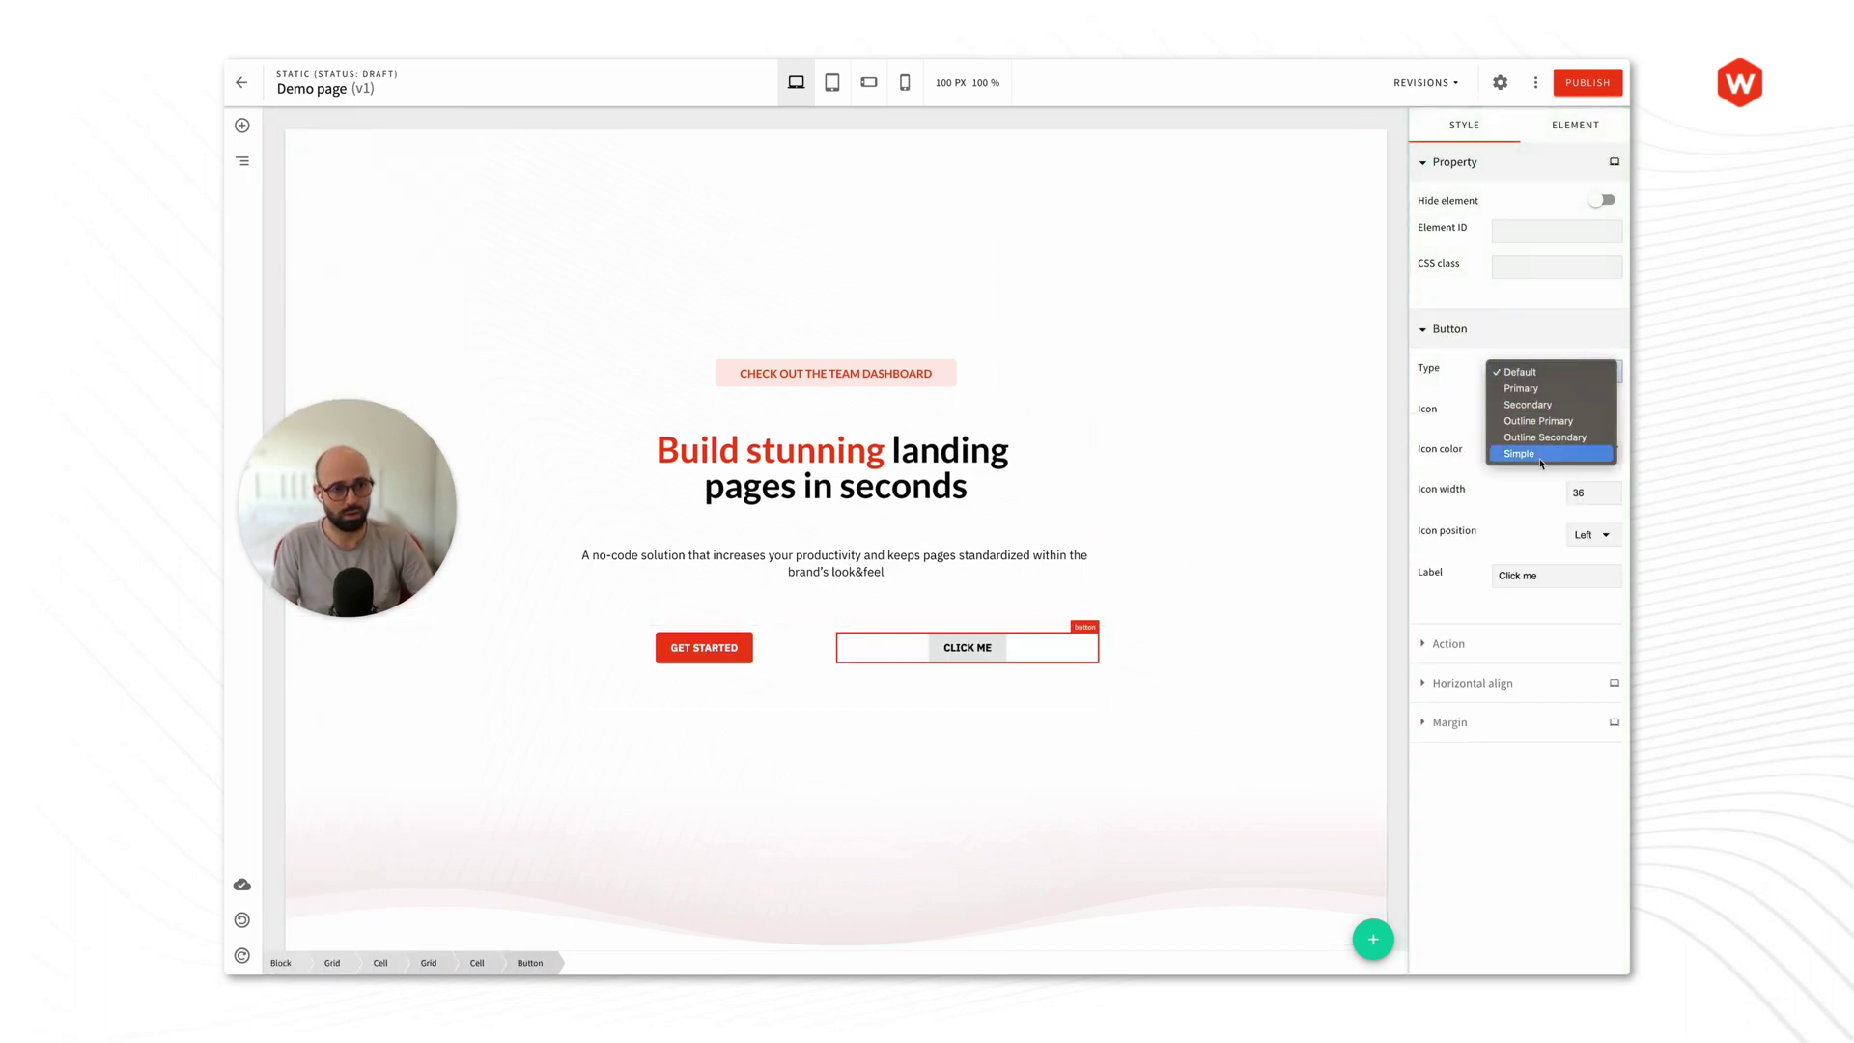
{"action": "left_click", "coordinate": [1526, 385]}
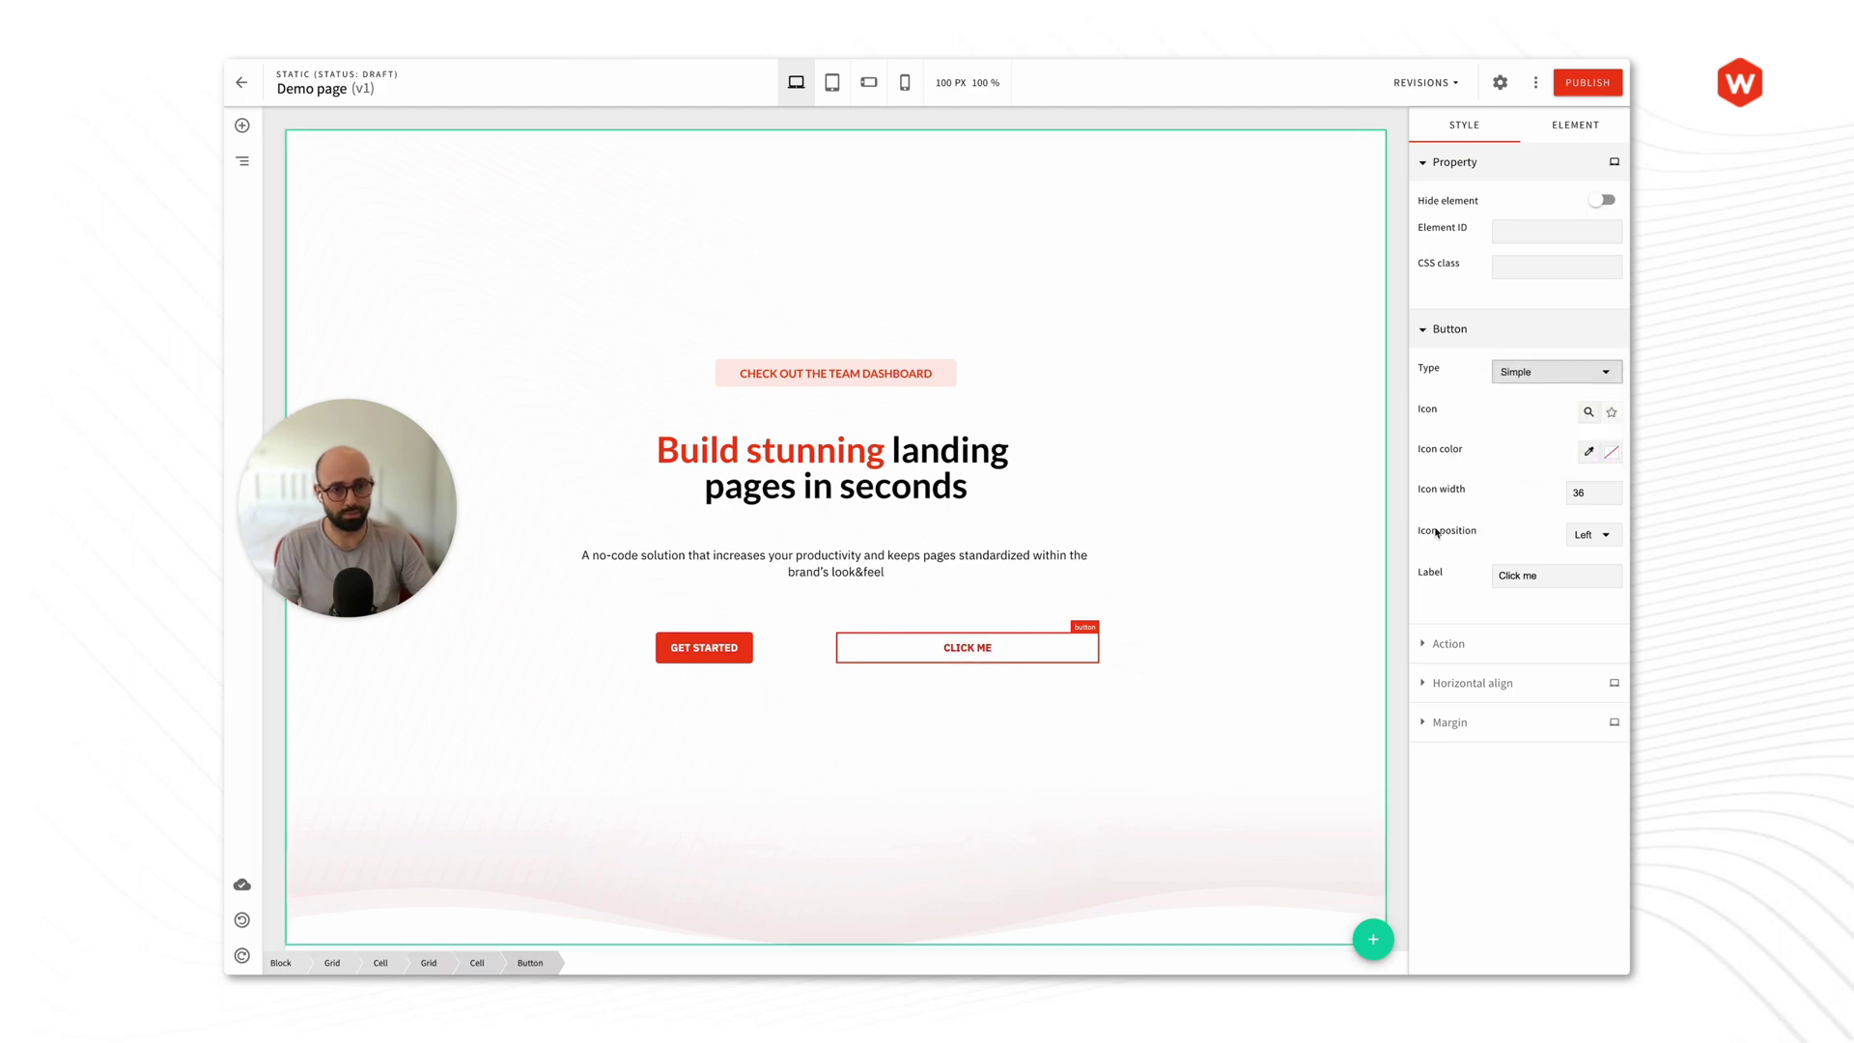
{"action": "left_click", "coordinate": [1530, 576]}
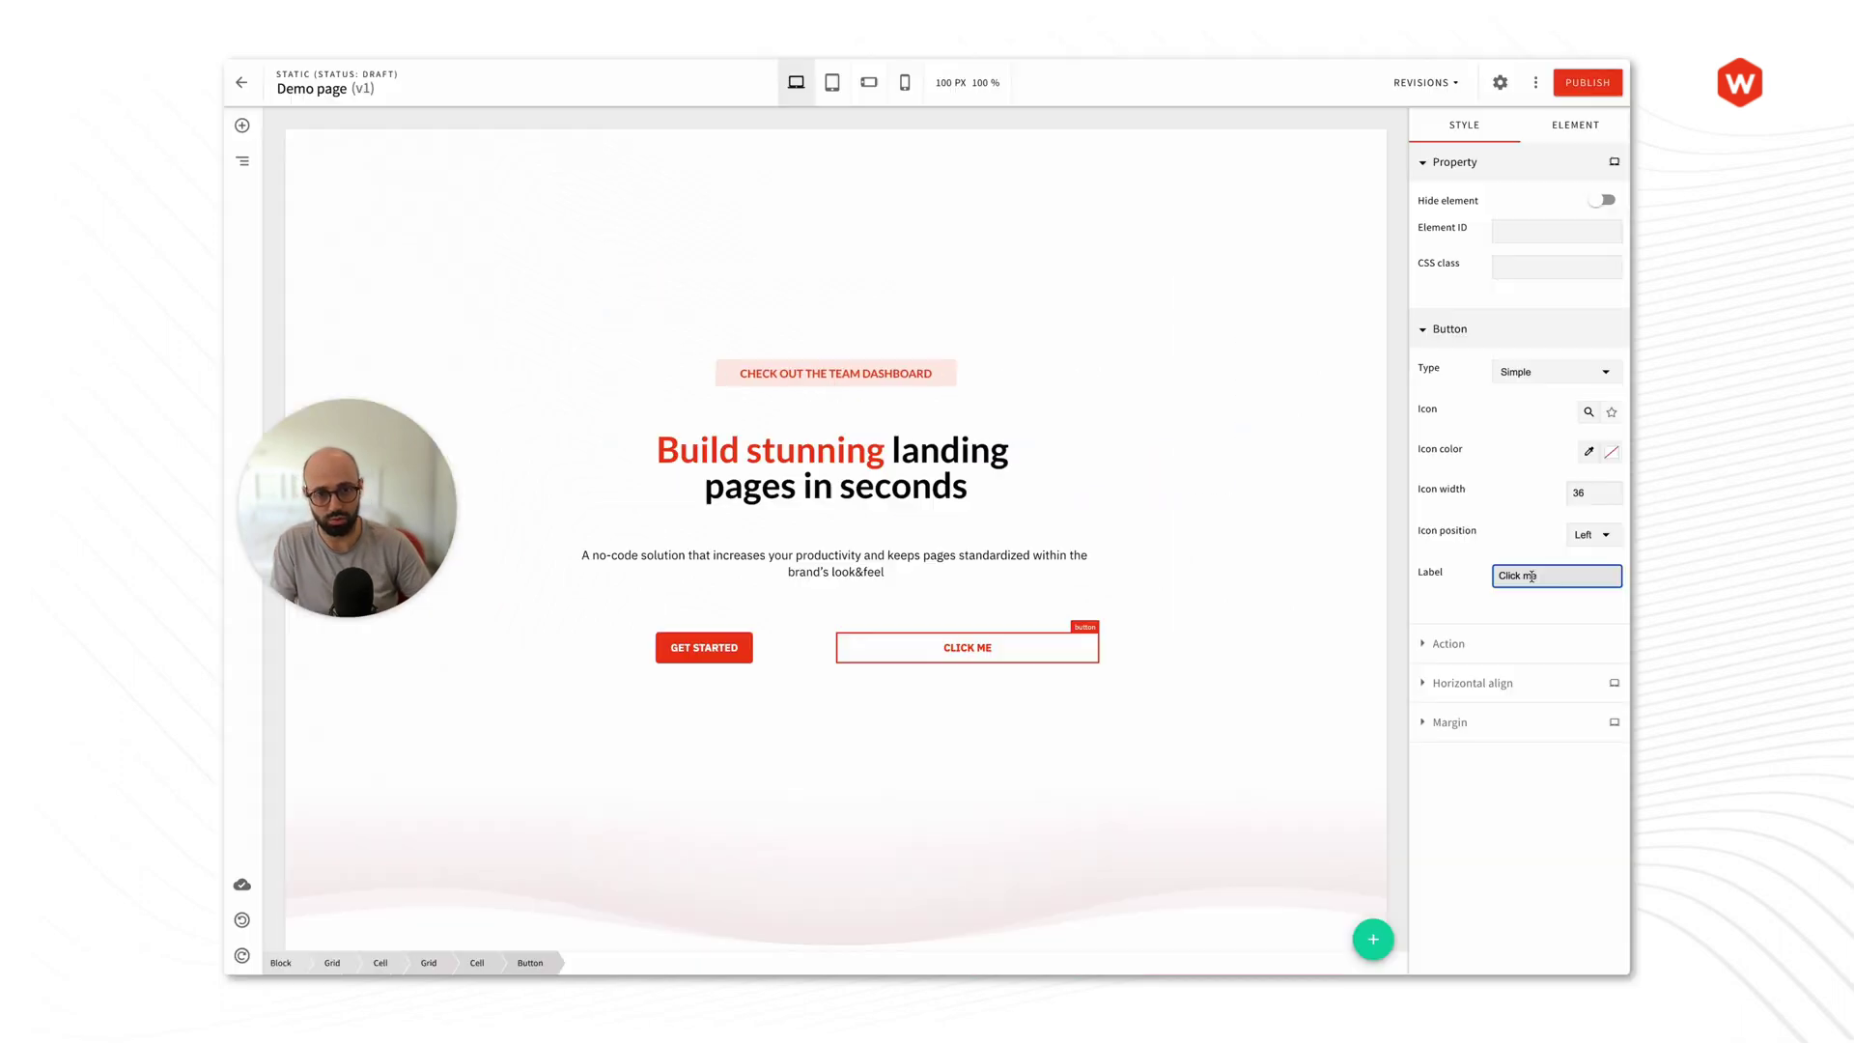
{"action": "triple_click", "coordinate": [1530, 576]}
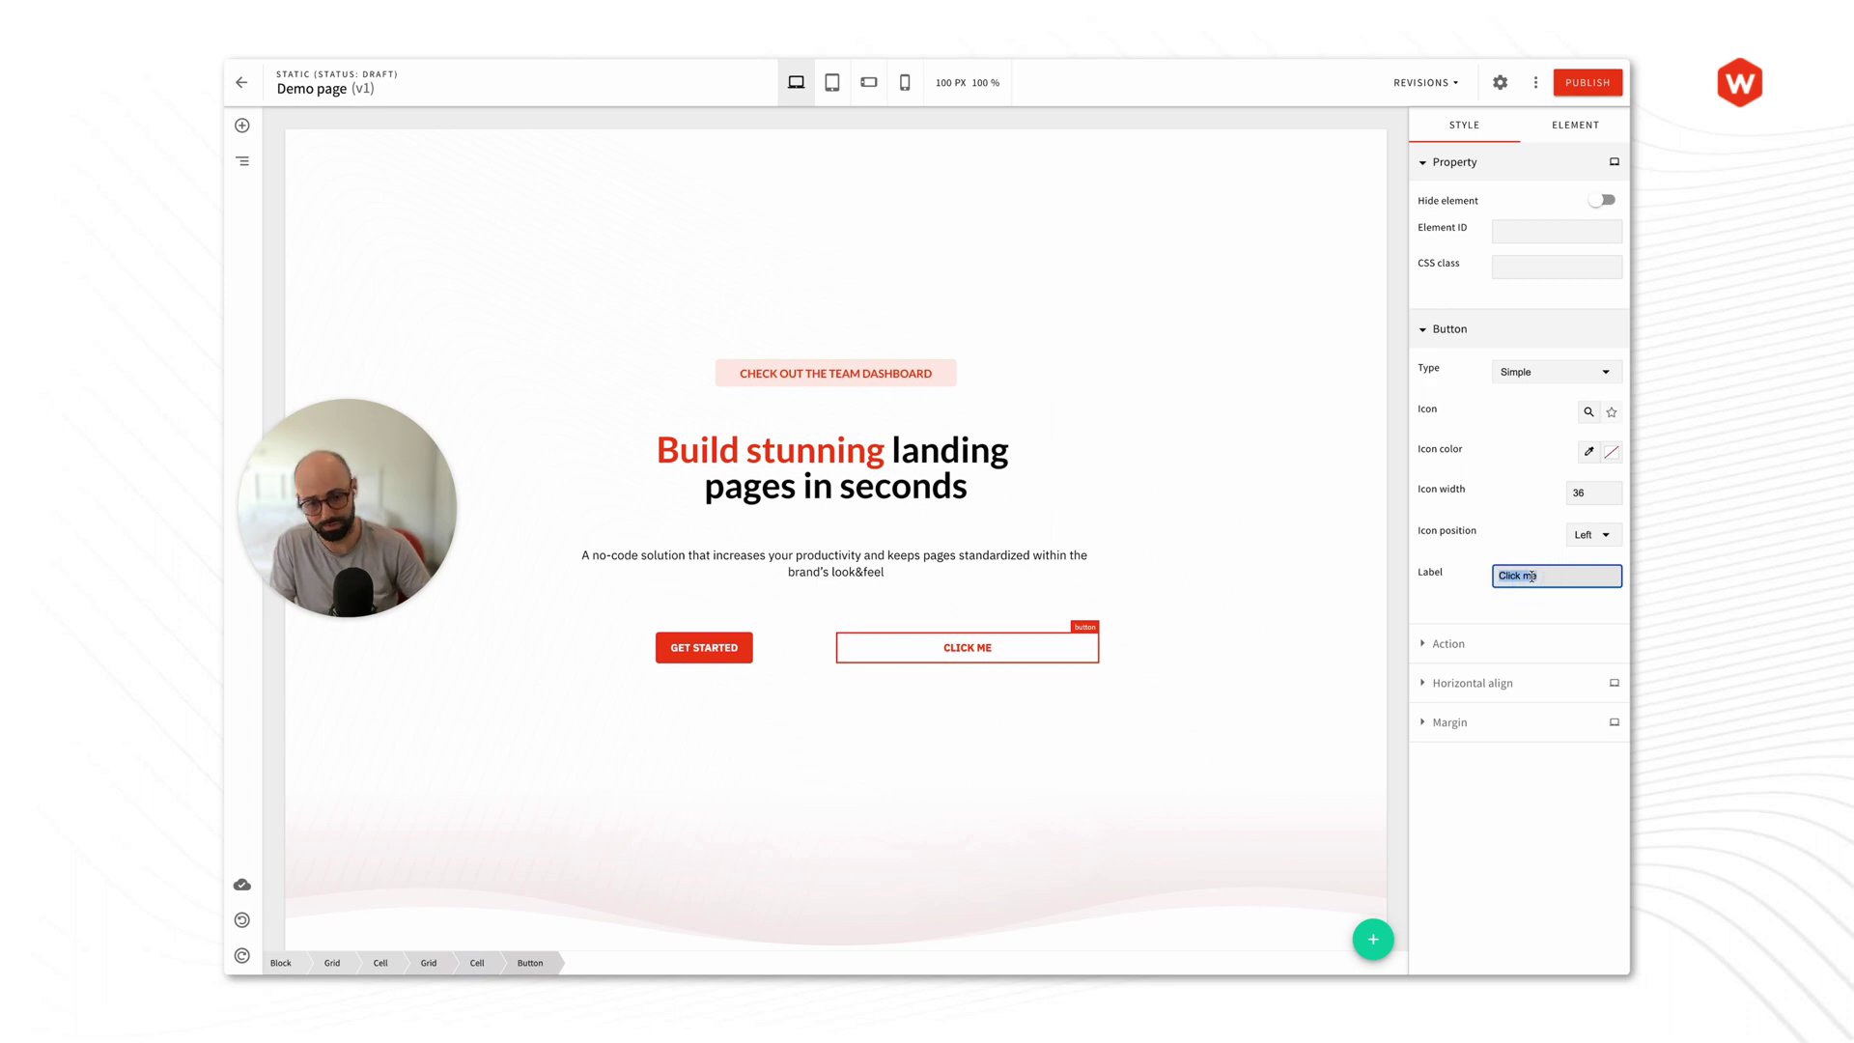
{"action": "type", "text": "LEARN MORE"}
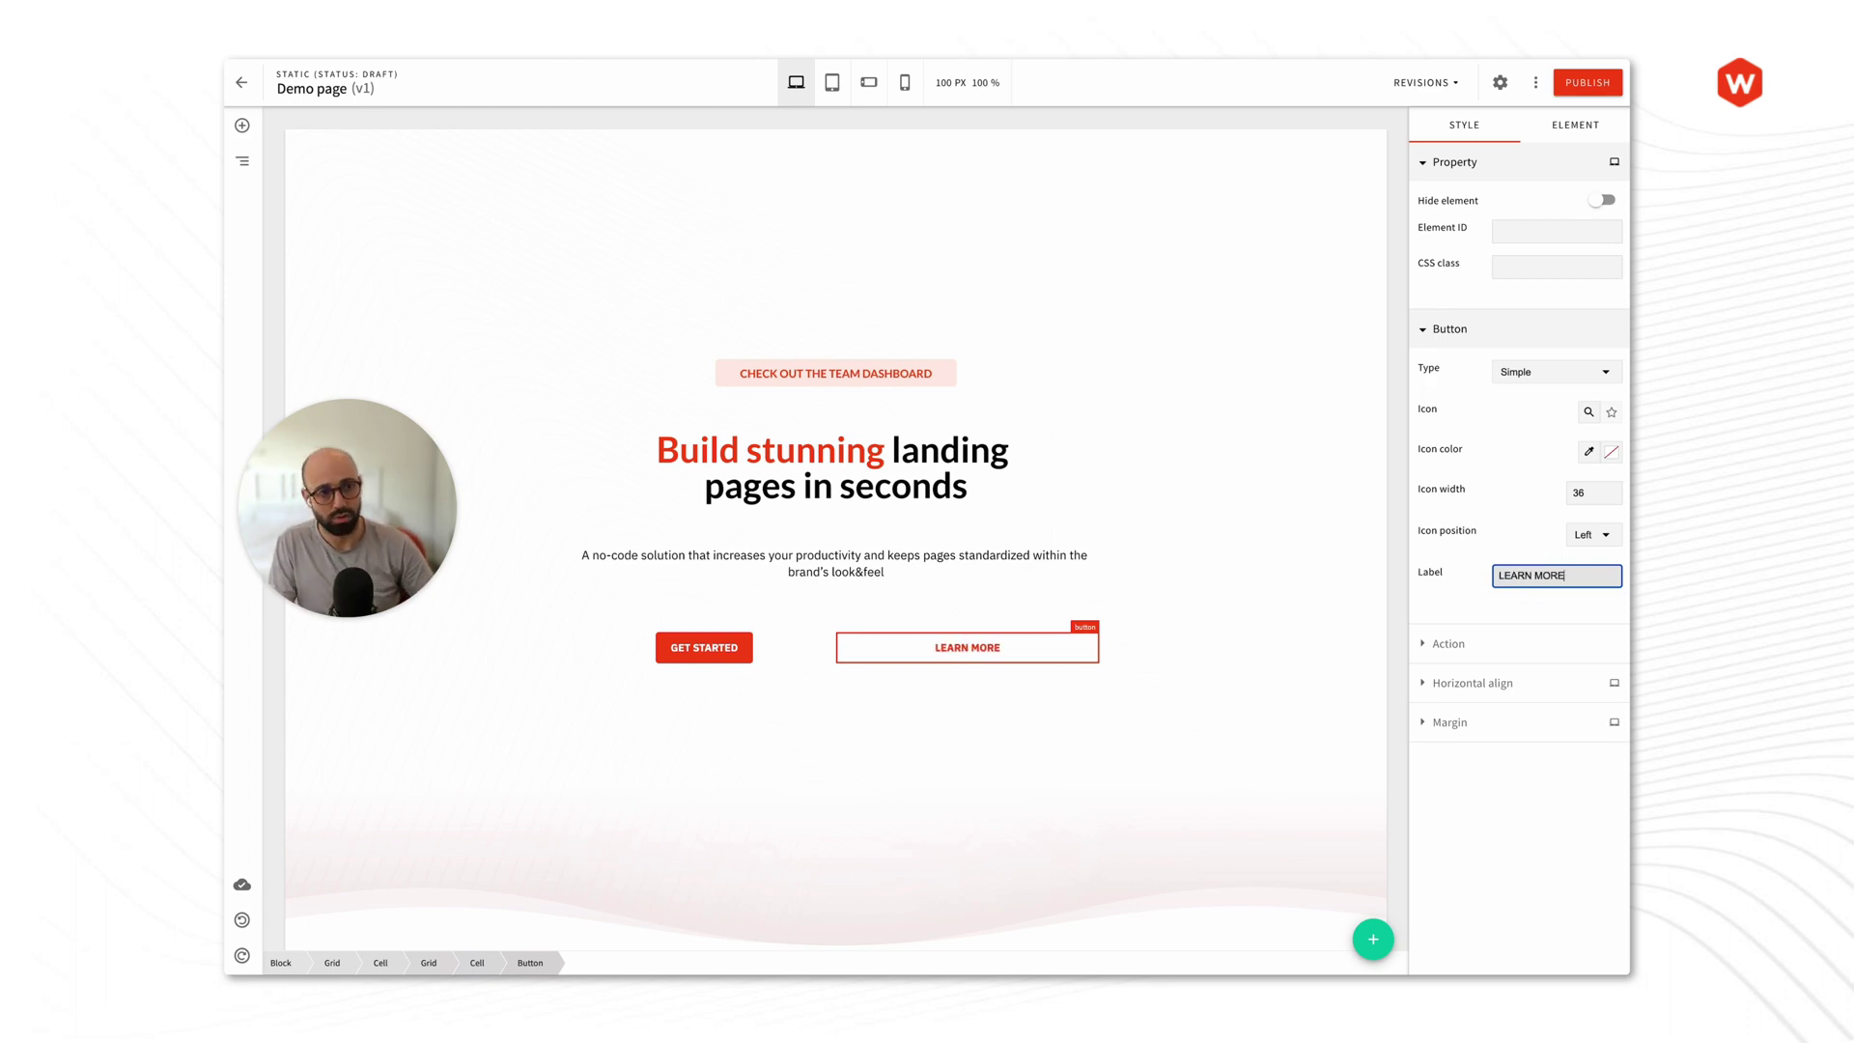
{"action": "left_click", "coordinate": [1509, 474]}
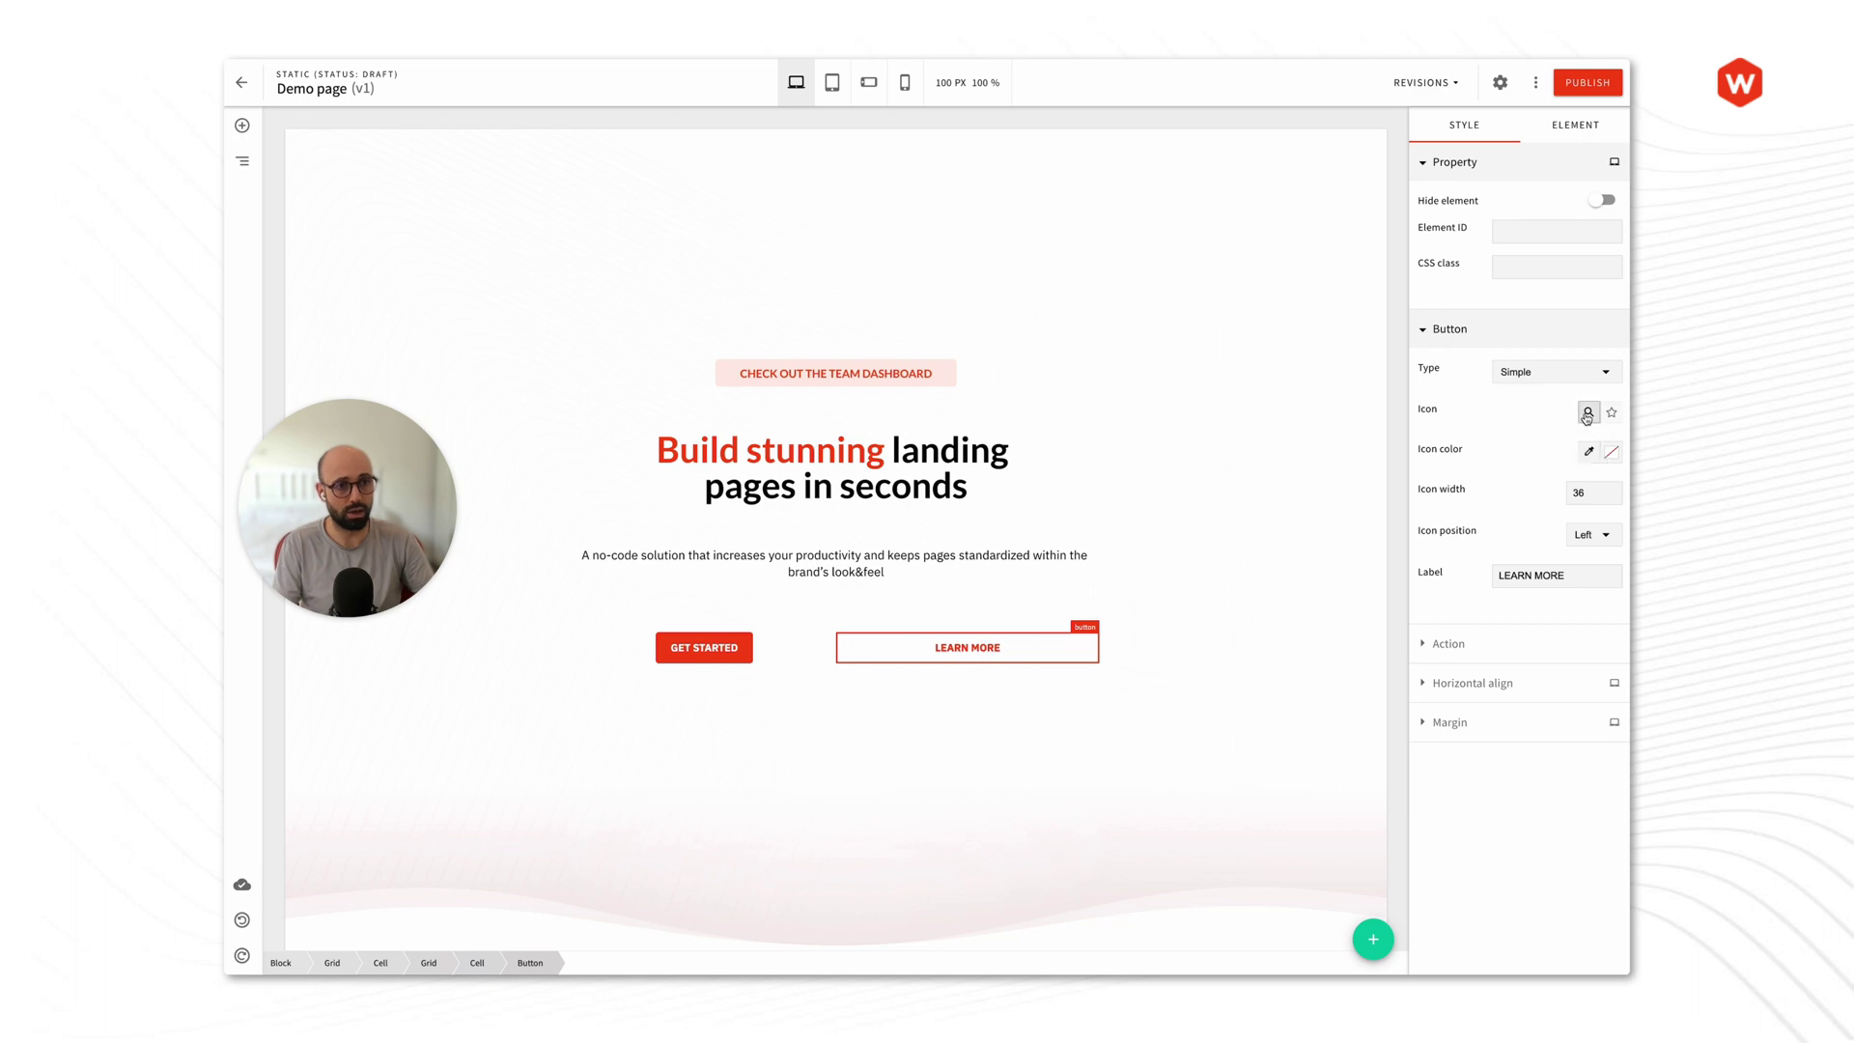
Step: Search the icon picker and give the LEARN MORE button the arrow-right icon
{"action": "left_click", "coordinate": [1588, 412]}
{"action": "type", "text": "R"}
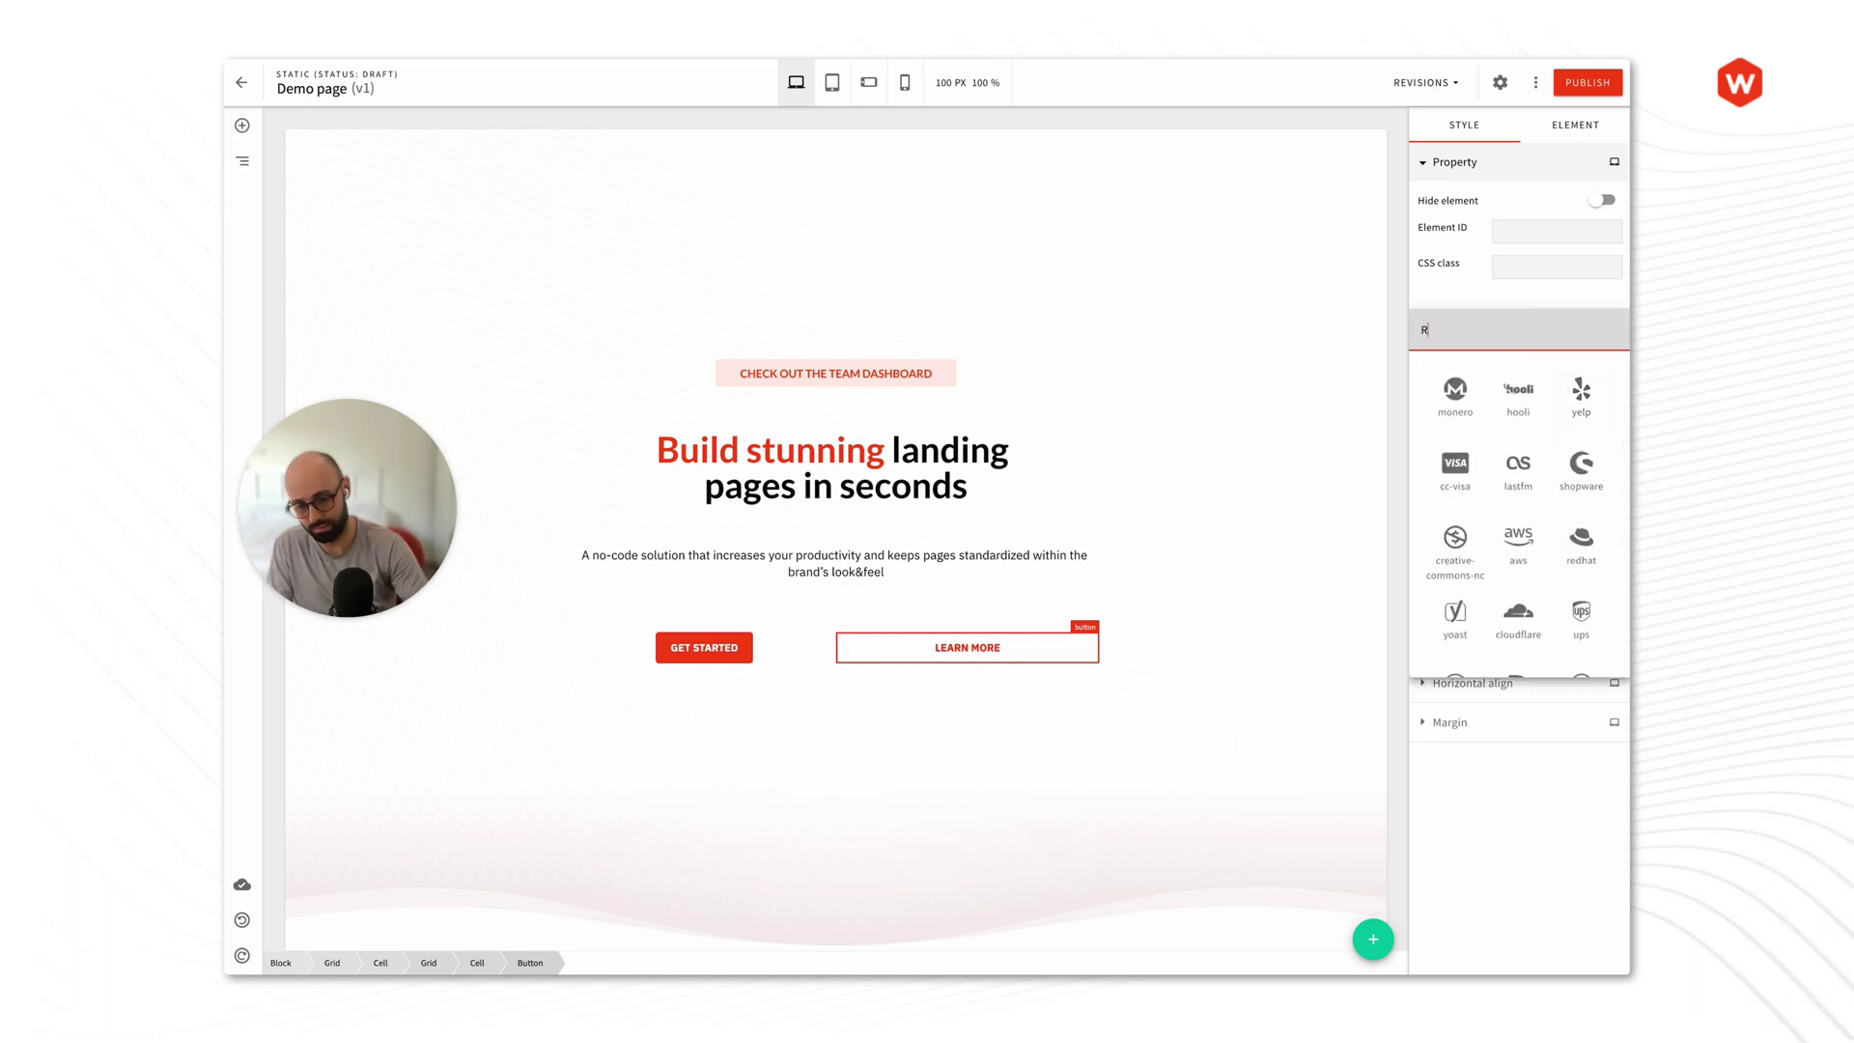
{"action": "type", "text": "IGHT"}
{"action": "double_click", "coordinate": [1518, 335]}
{"action": "type", "text": "arrow right"}
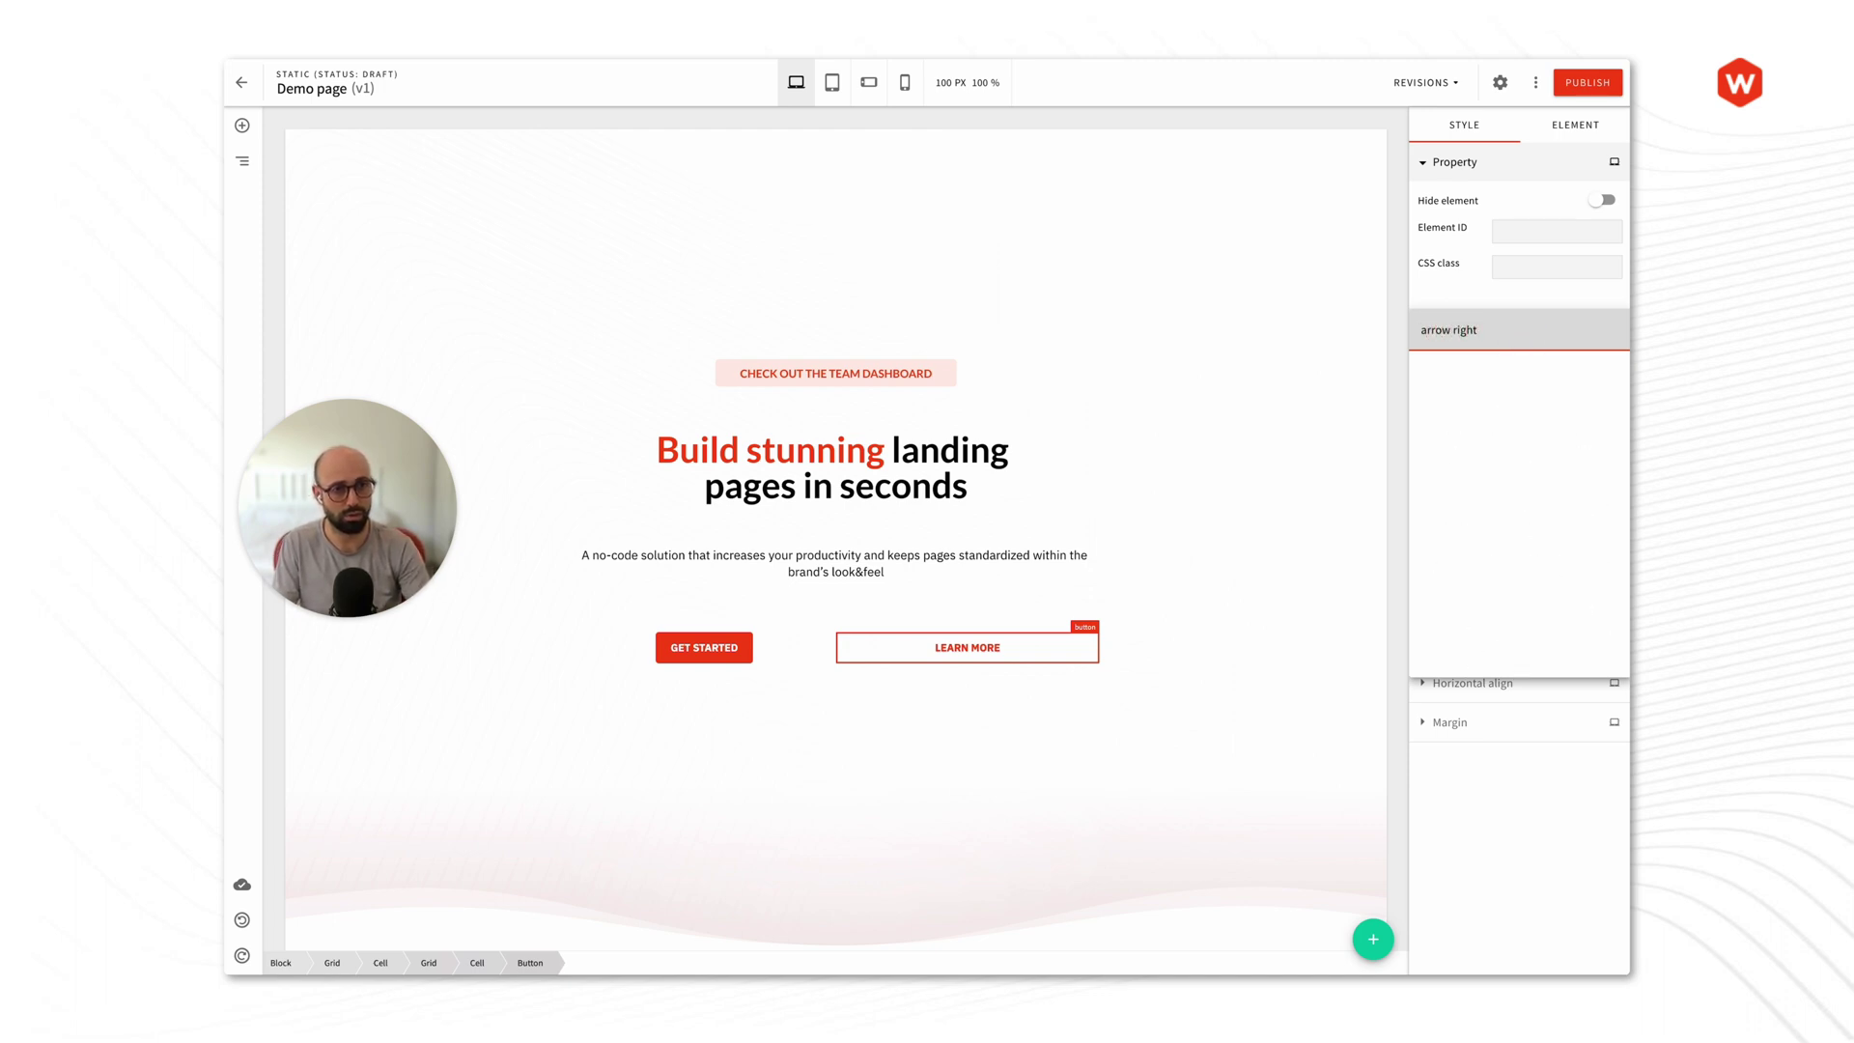
{"action": "key", "text": "ctrl+a"}
{"action": "type", "text": "rig"}
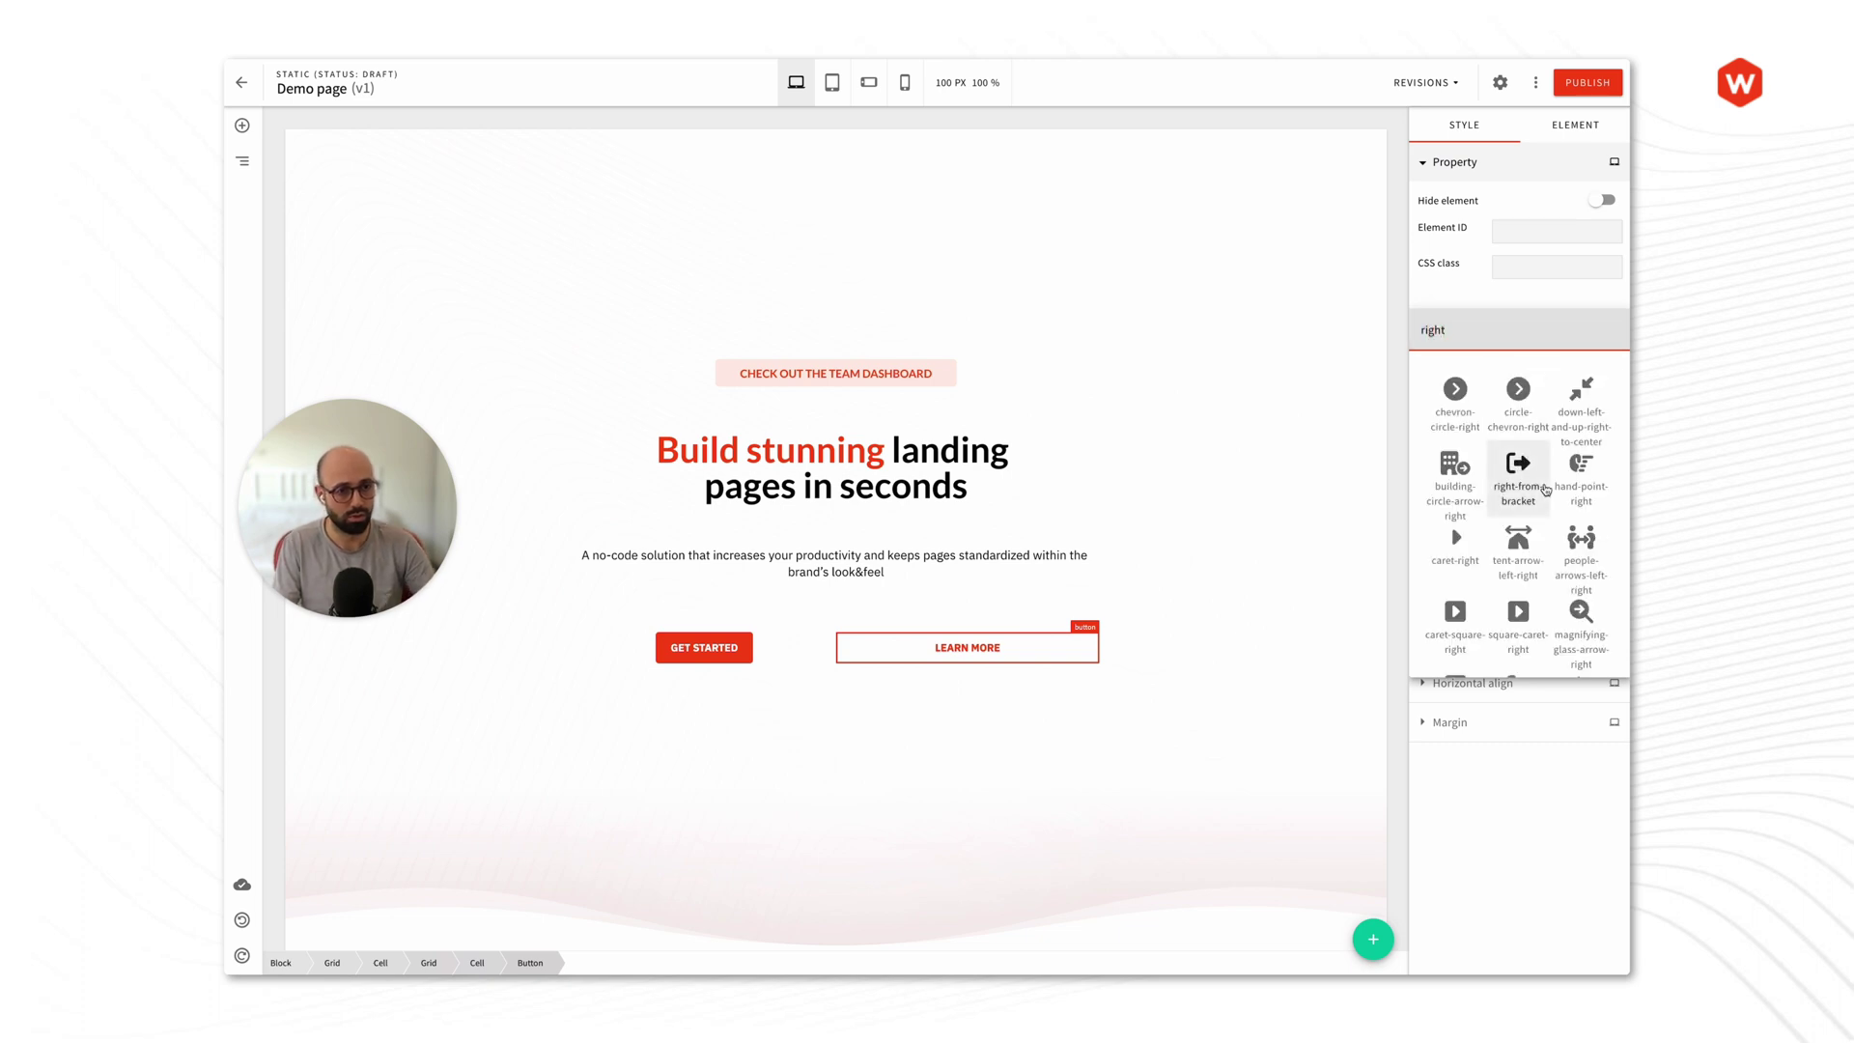
{"action": "scroll", "coordinate": [1530, 478], "scroll_direction": "down", "scroll_amount": 3}
{"action": "scroll", "coordinate": [1546, 489], "scroll_direction": "down", "scroll_amount": 5}
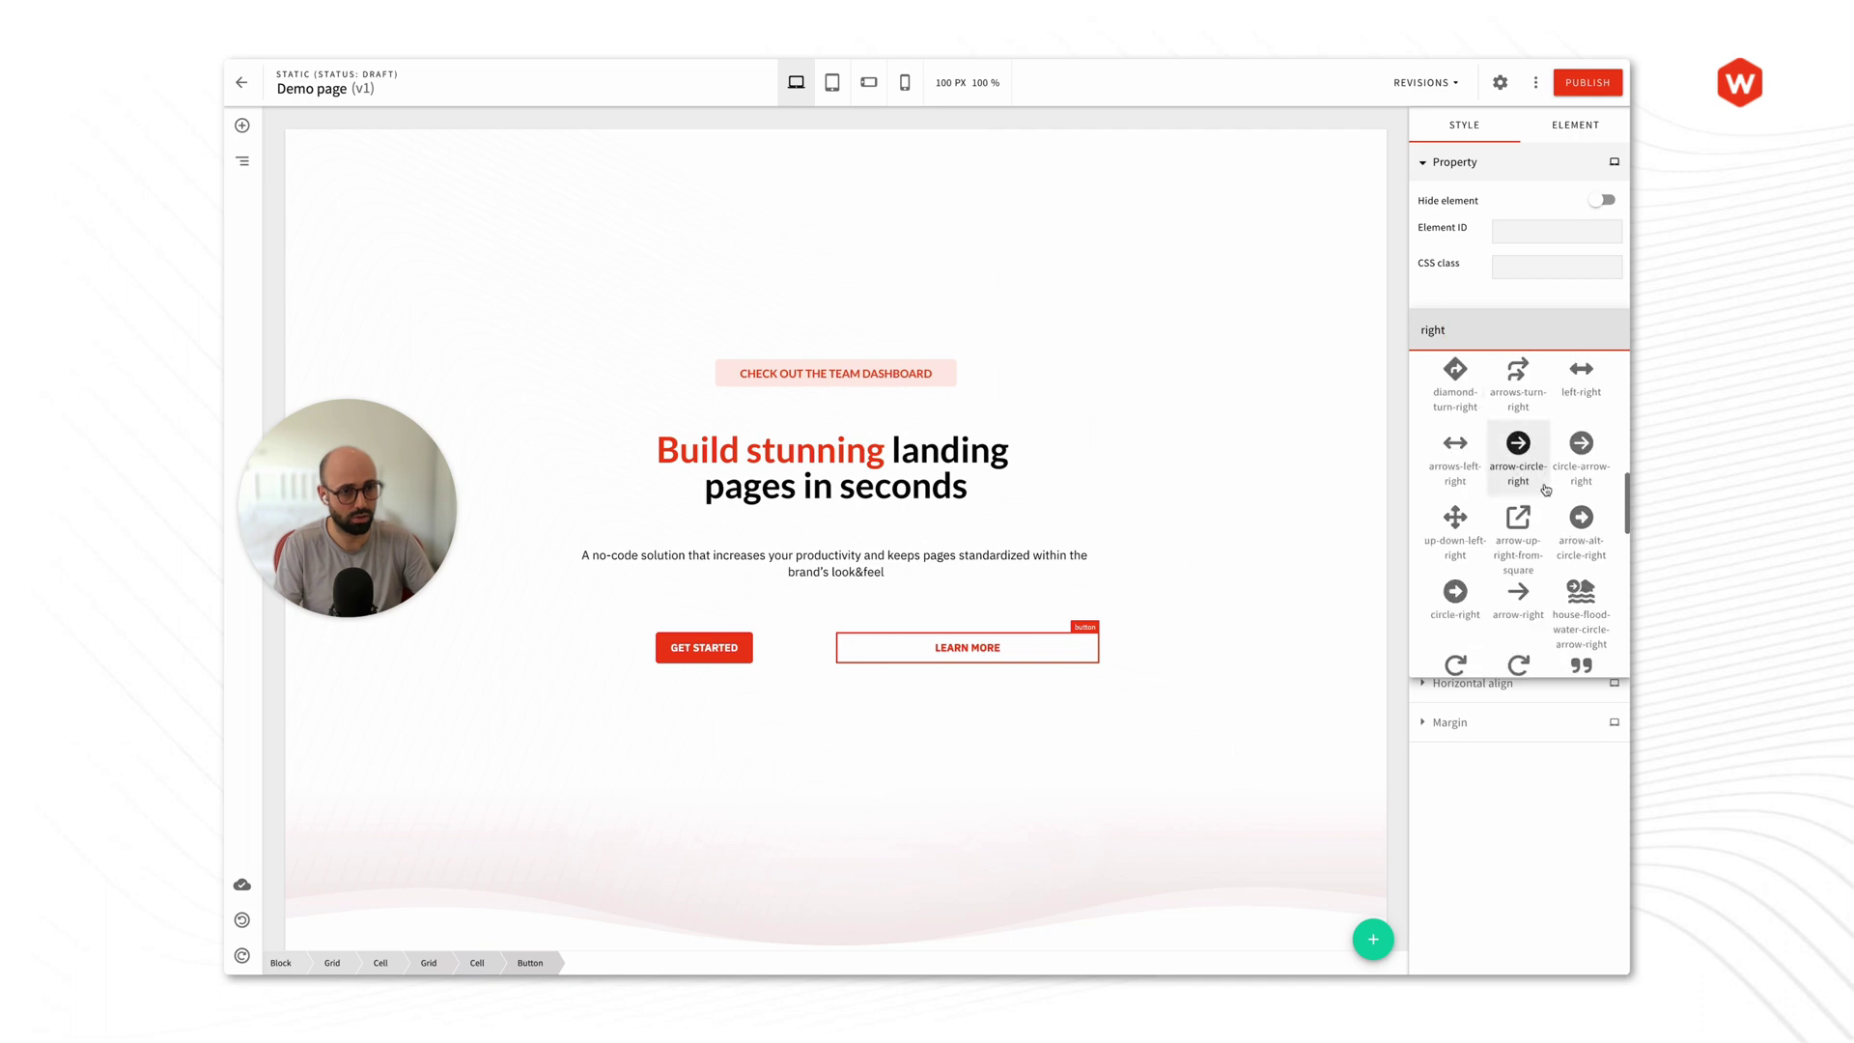
{"action": "left_click", "coordinate": [1521, 606]}
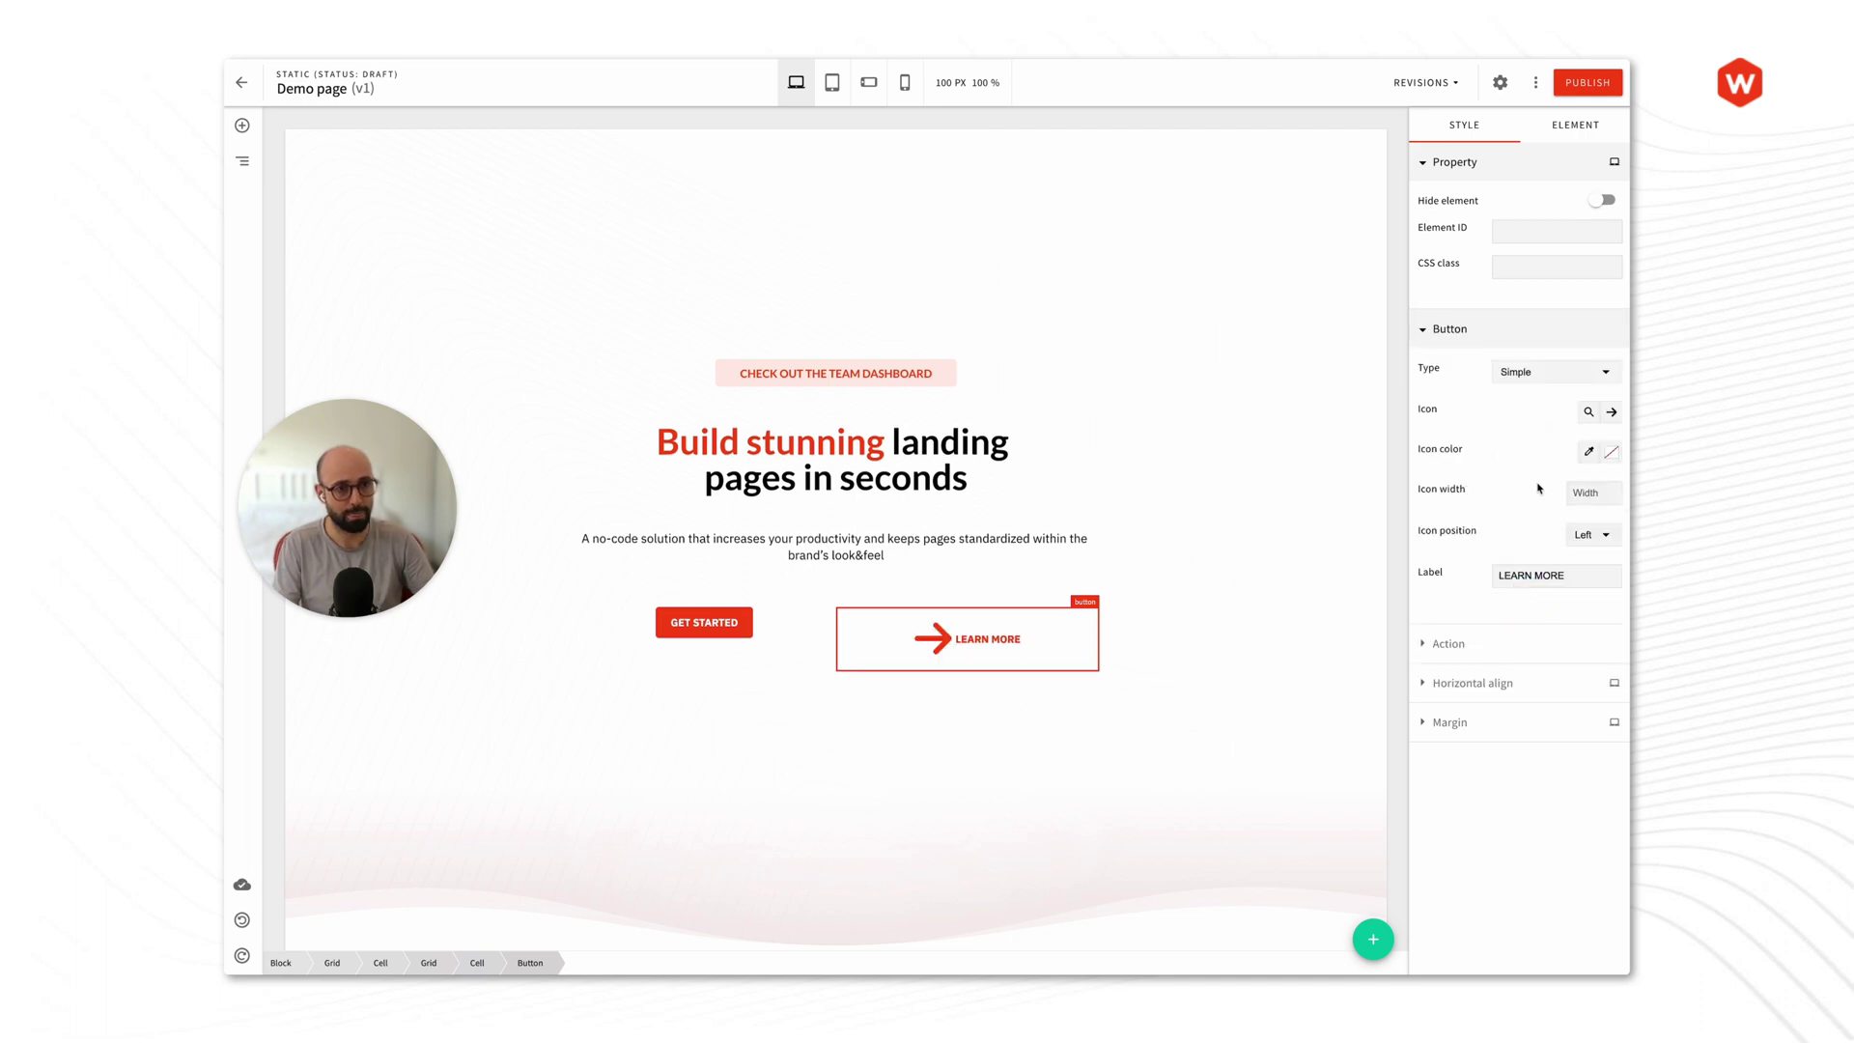
Step: Place the icon to the right of the label and start setting its width
{"action": "left_click", "coordinate": [1591, 534]}
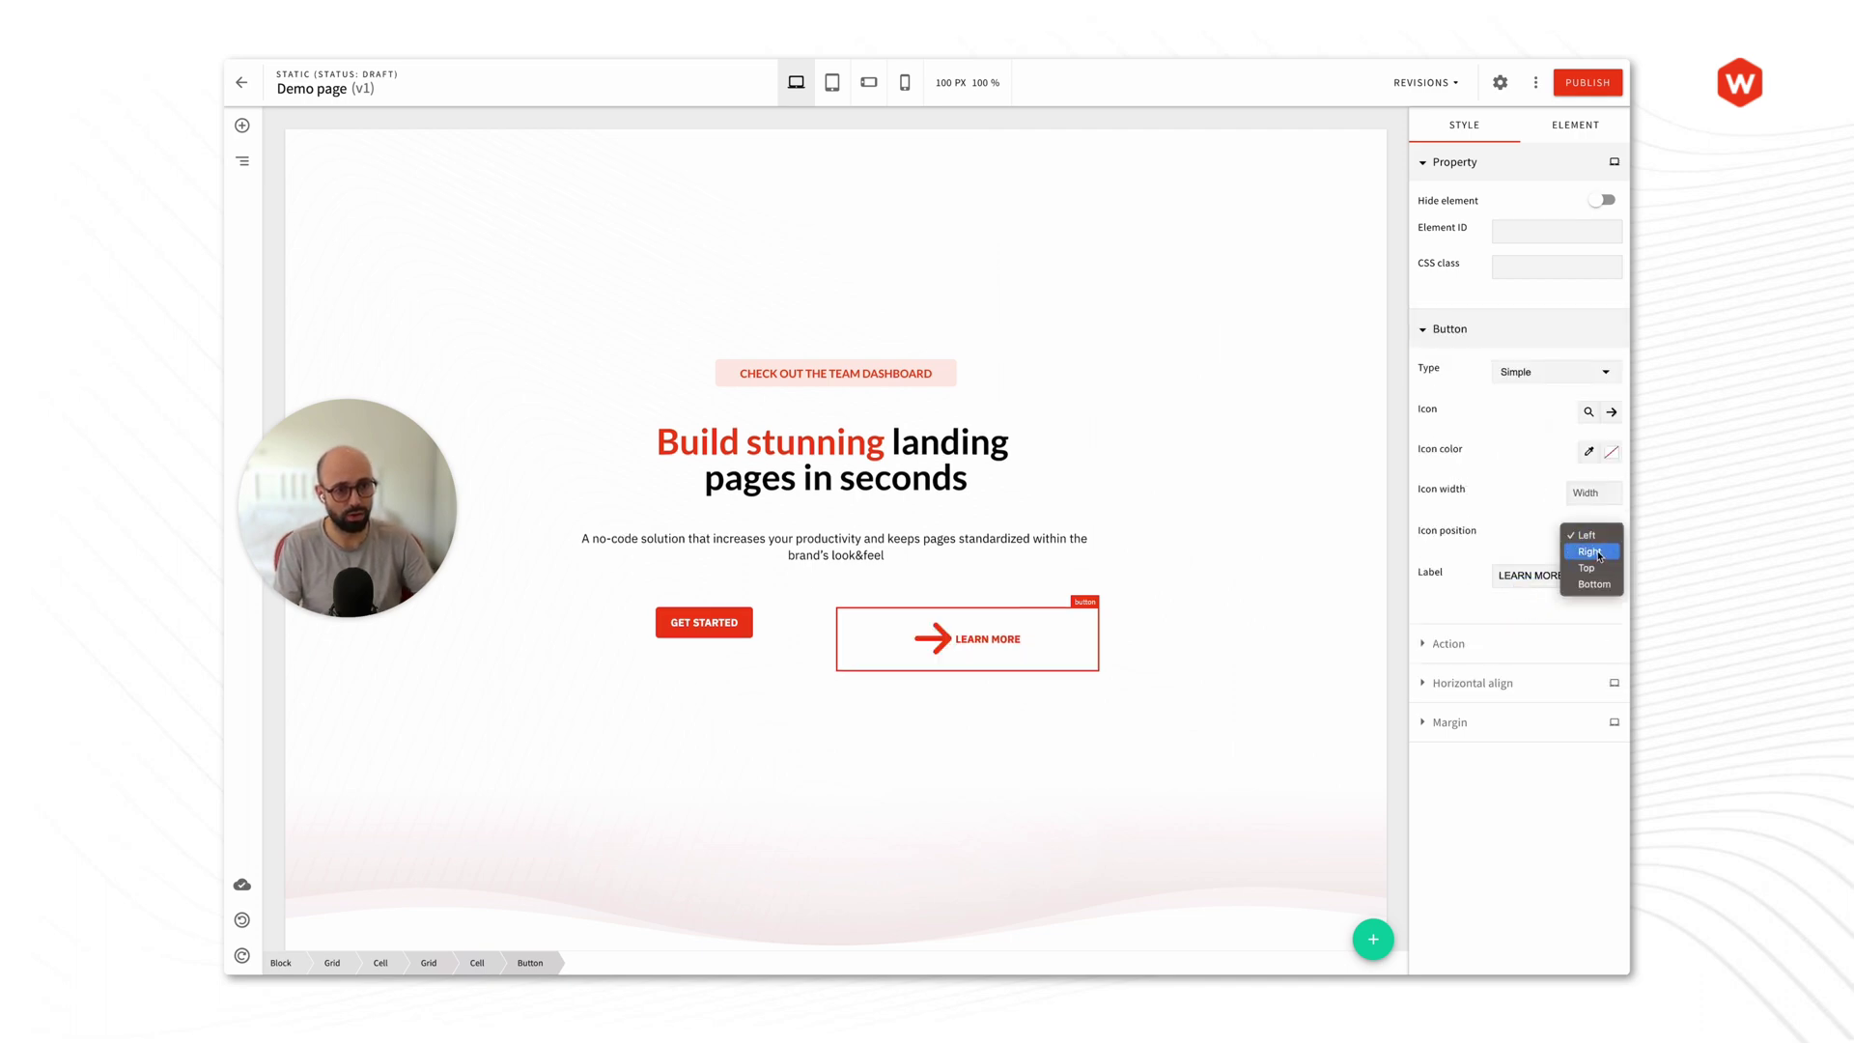
{"action": "left_click", "coordinate": [1588, 549]}
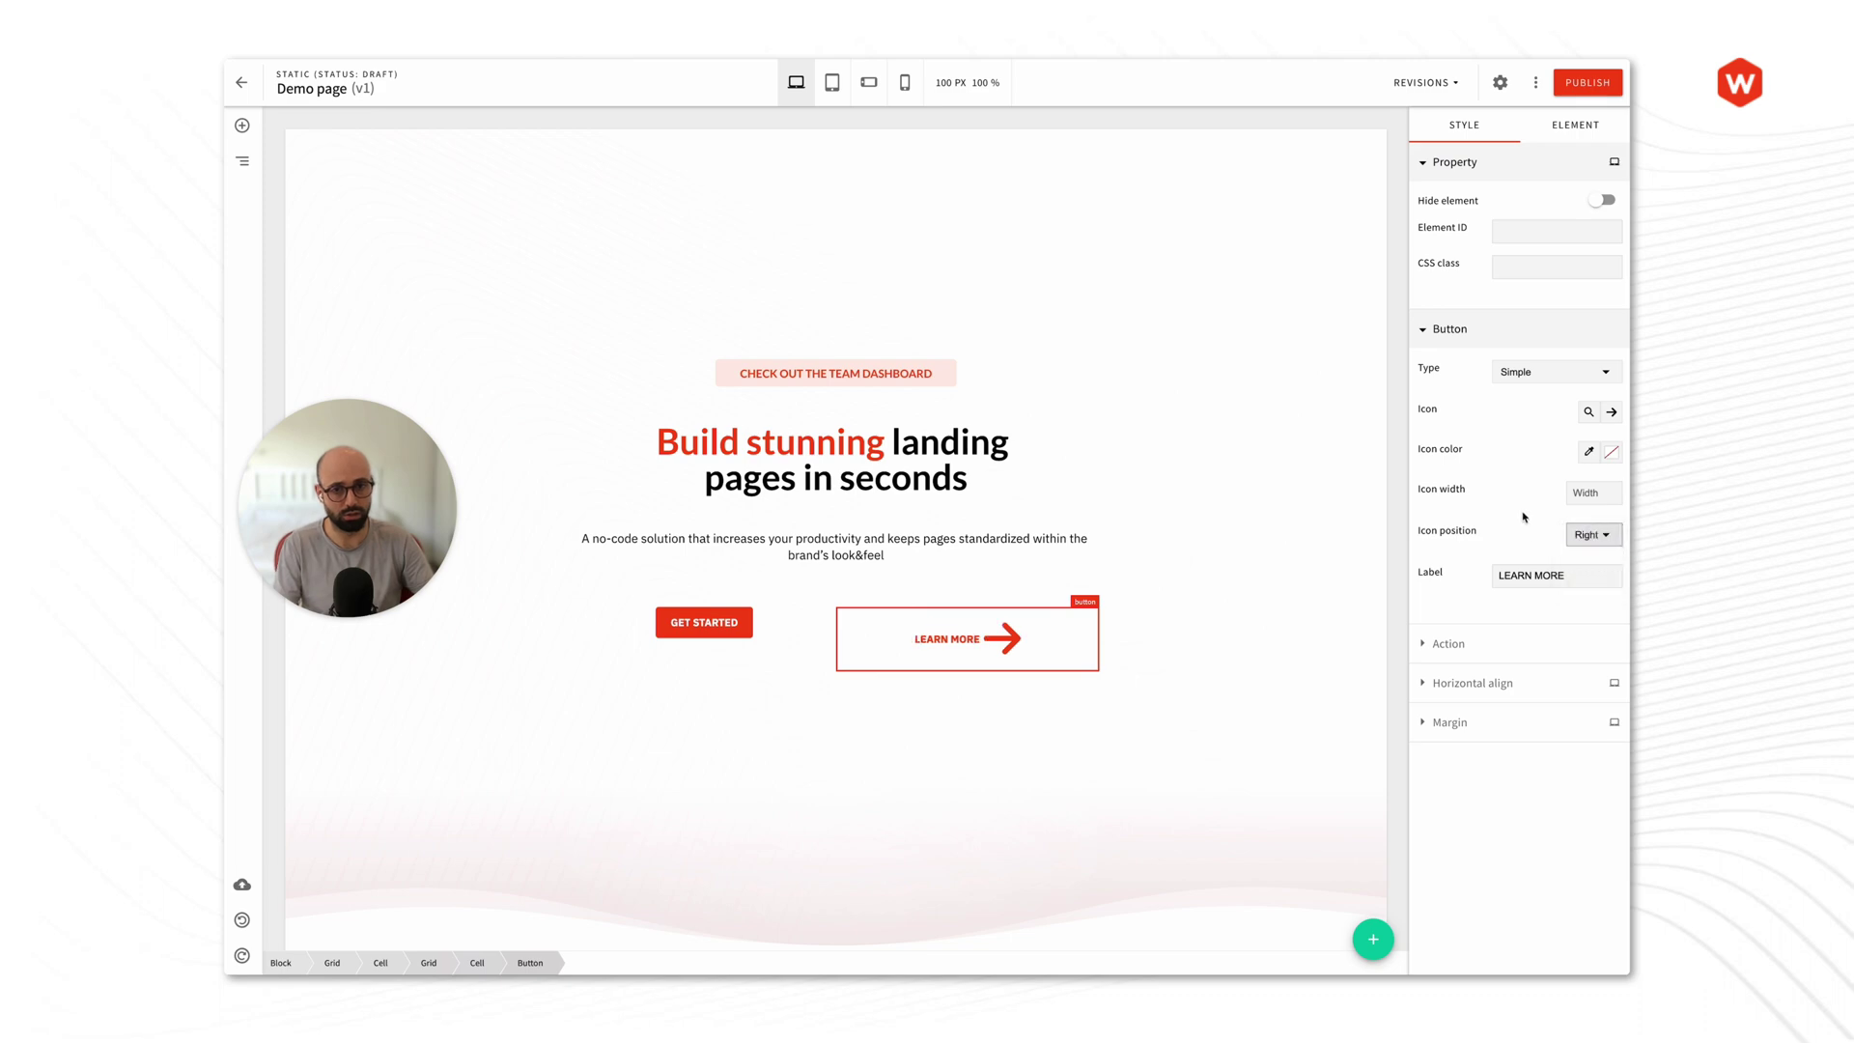
{"action": "left_click", "coordinate": [1581, 490]}
{"action": "type", "text": "24"}
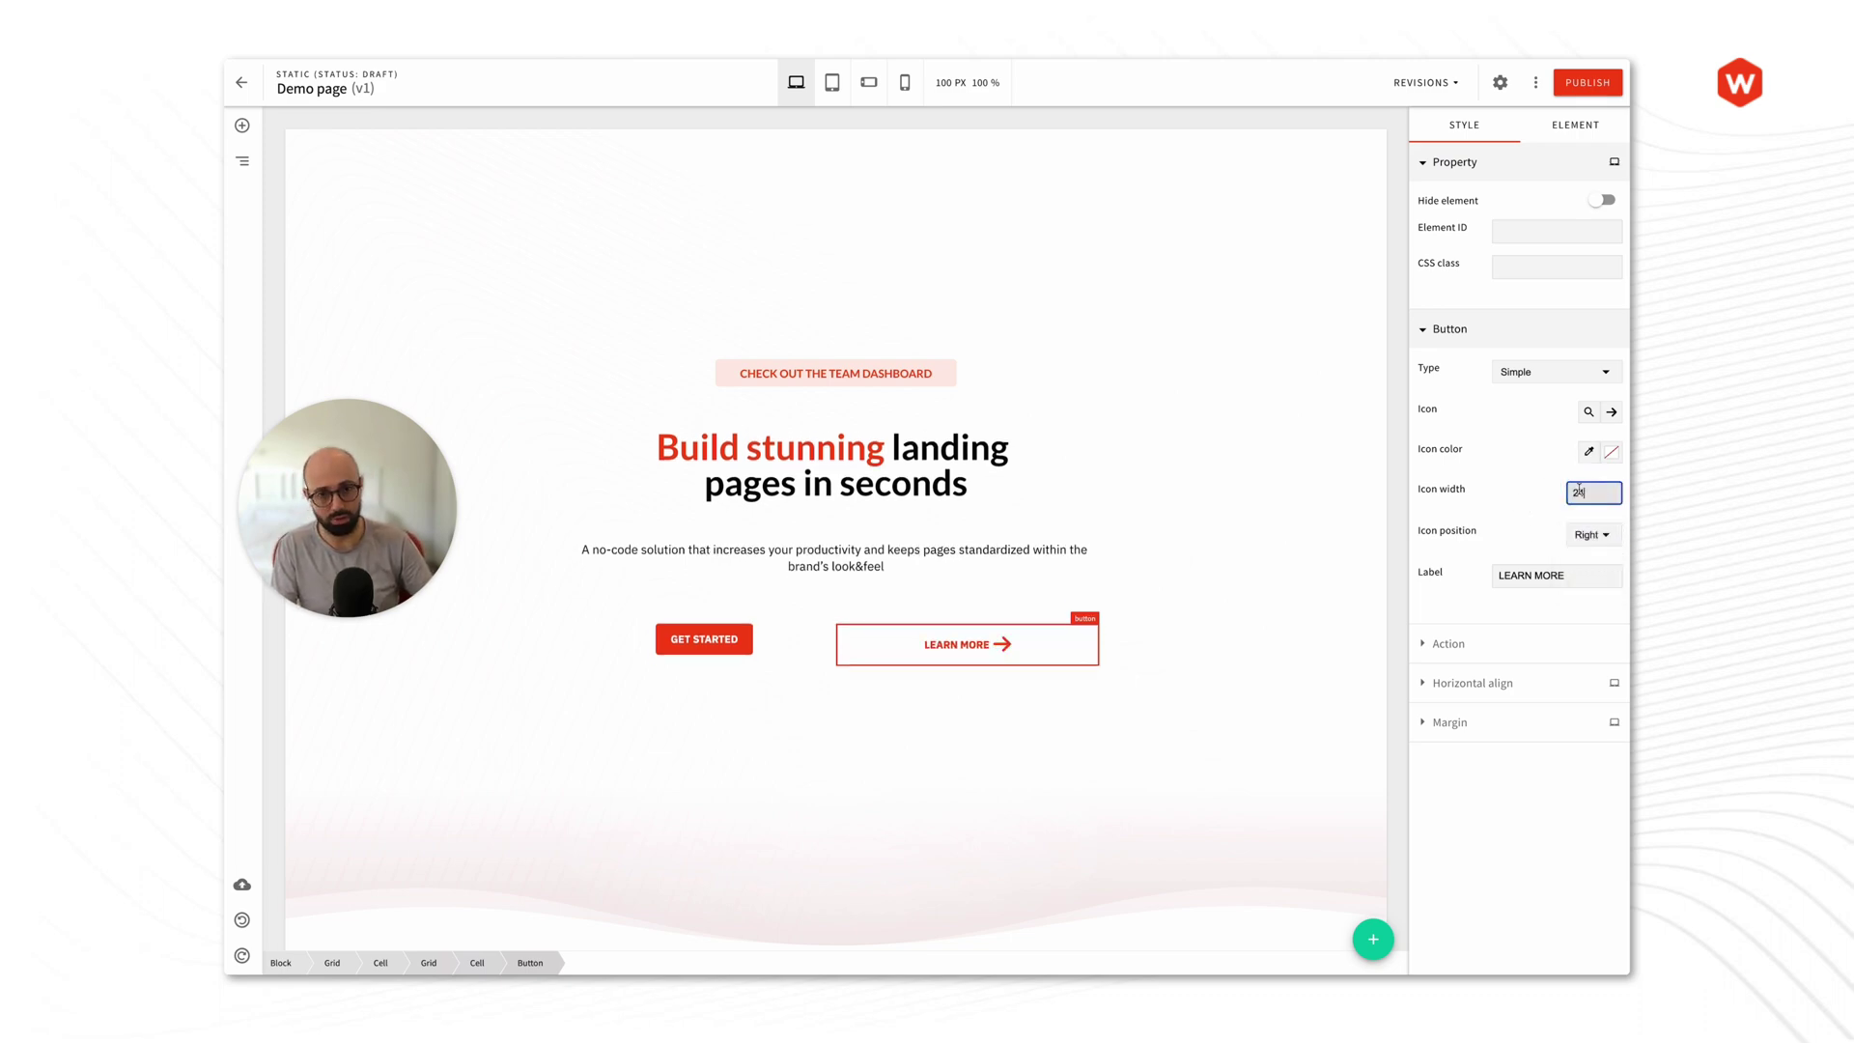
{"action": "key", "text": "BackSpace"}
{"action": "key", "text": "BackSpace"}
{"action": "type", "text": "16"}
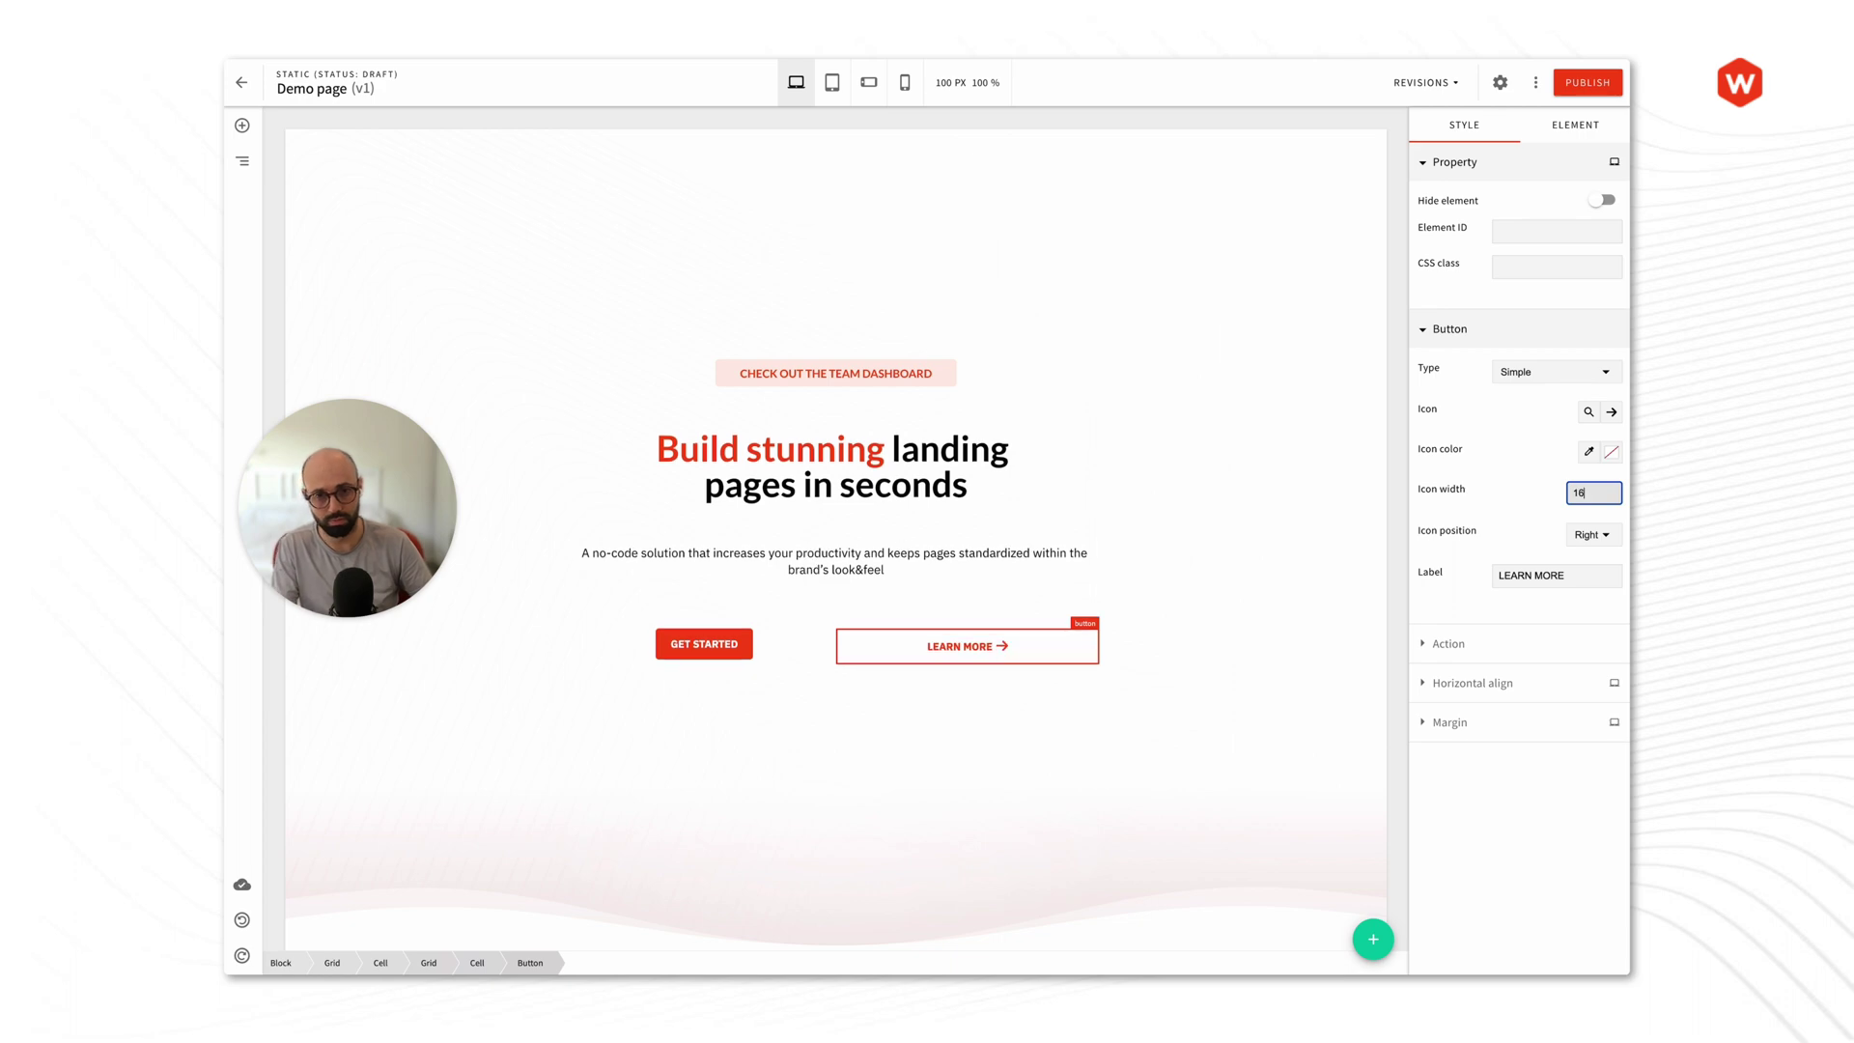
{"action": "key", "text": "BackSpace"}
{"action": "type", "text": "2"}
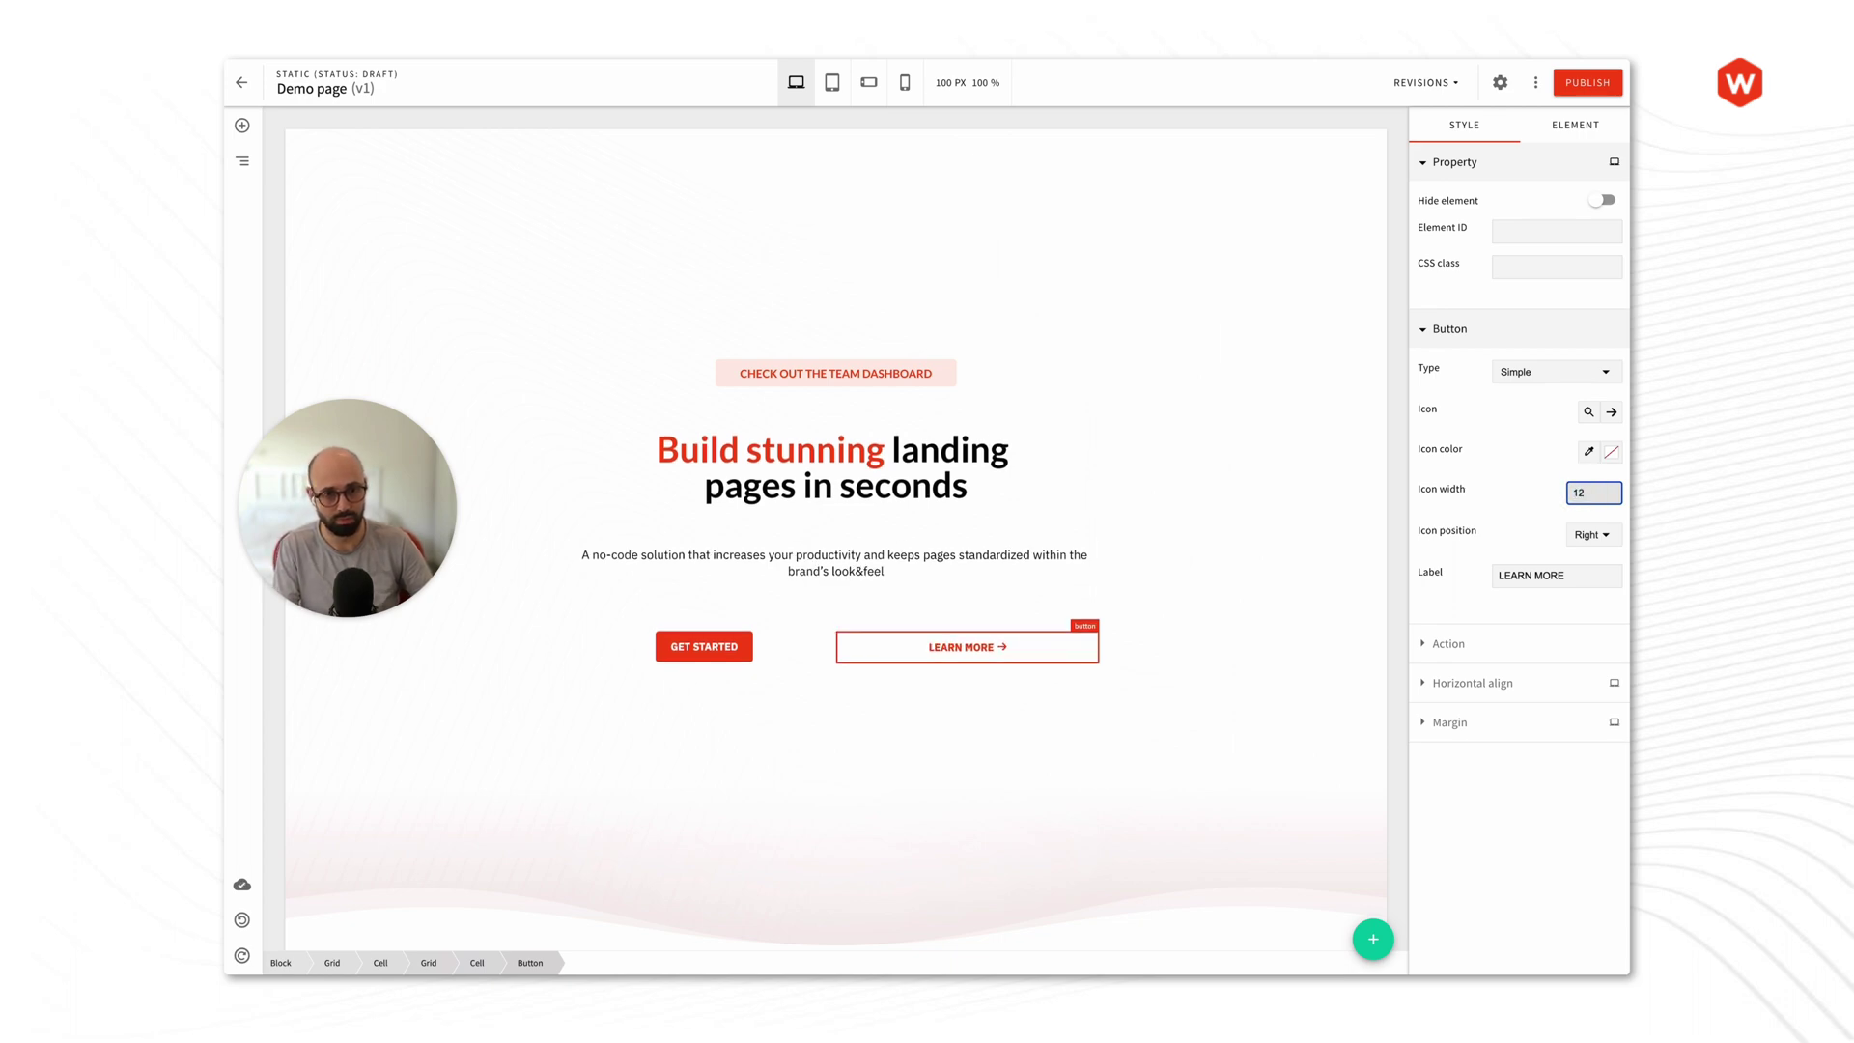
{"action": "key", "text": "BackSpace"}
Step: Finish the icon width at 10 and deselect the LEARN MORE button
{"action": "type", "text": "0"}
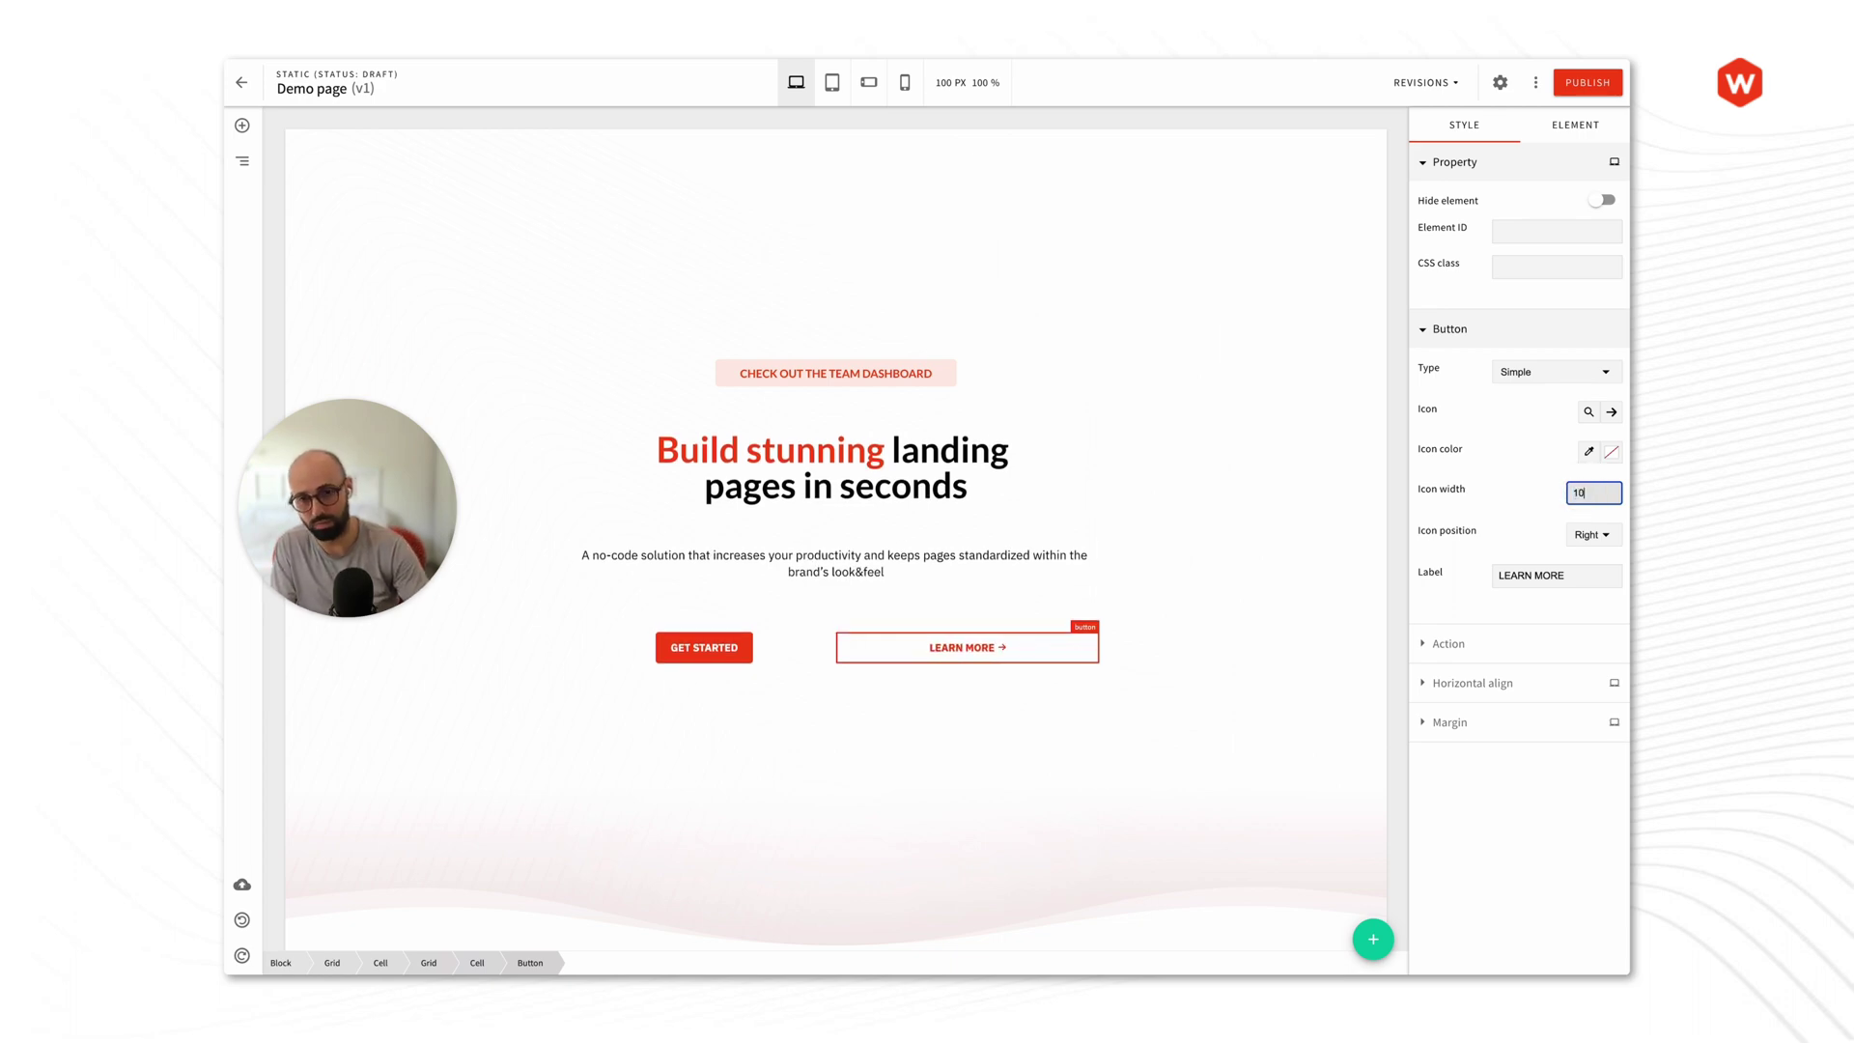
{"action": "left_click", "coordinate": [1397, 591]}
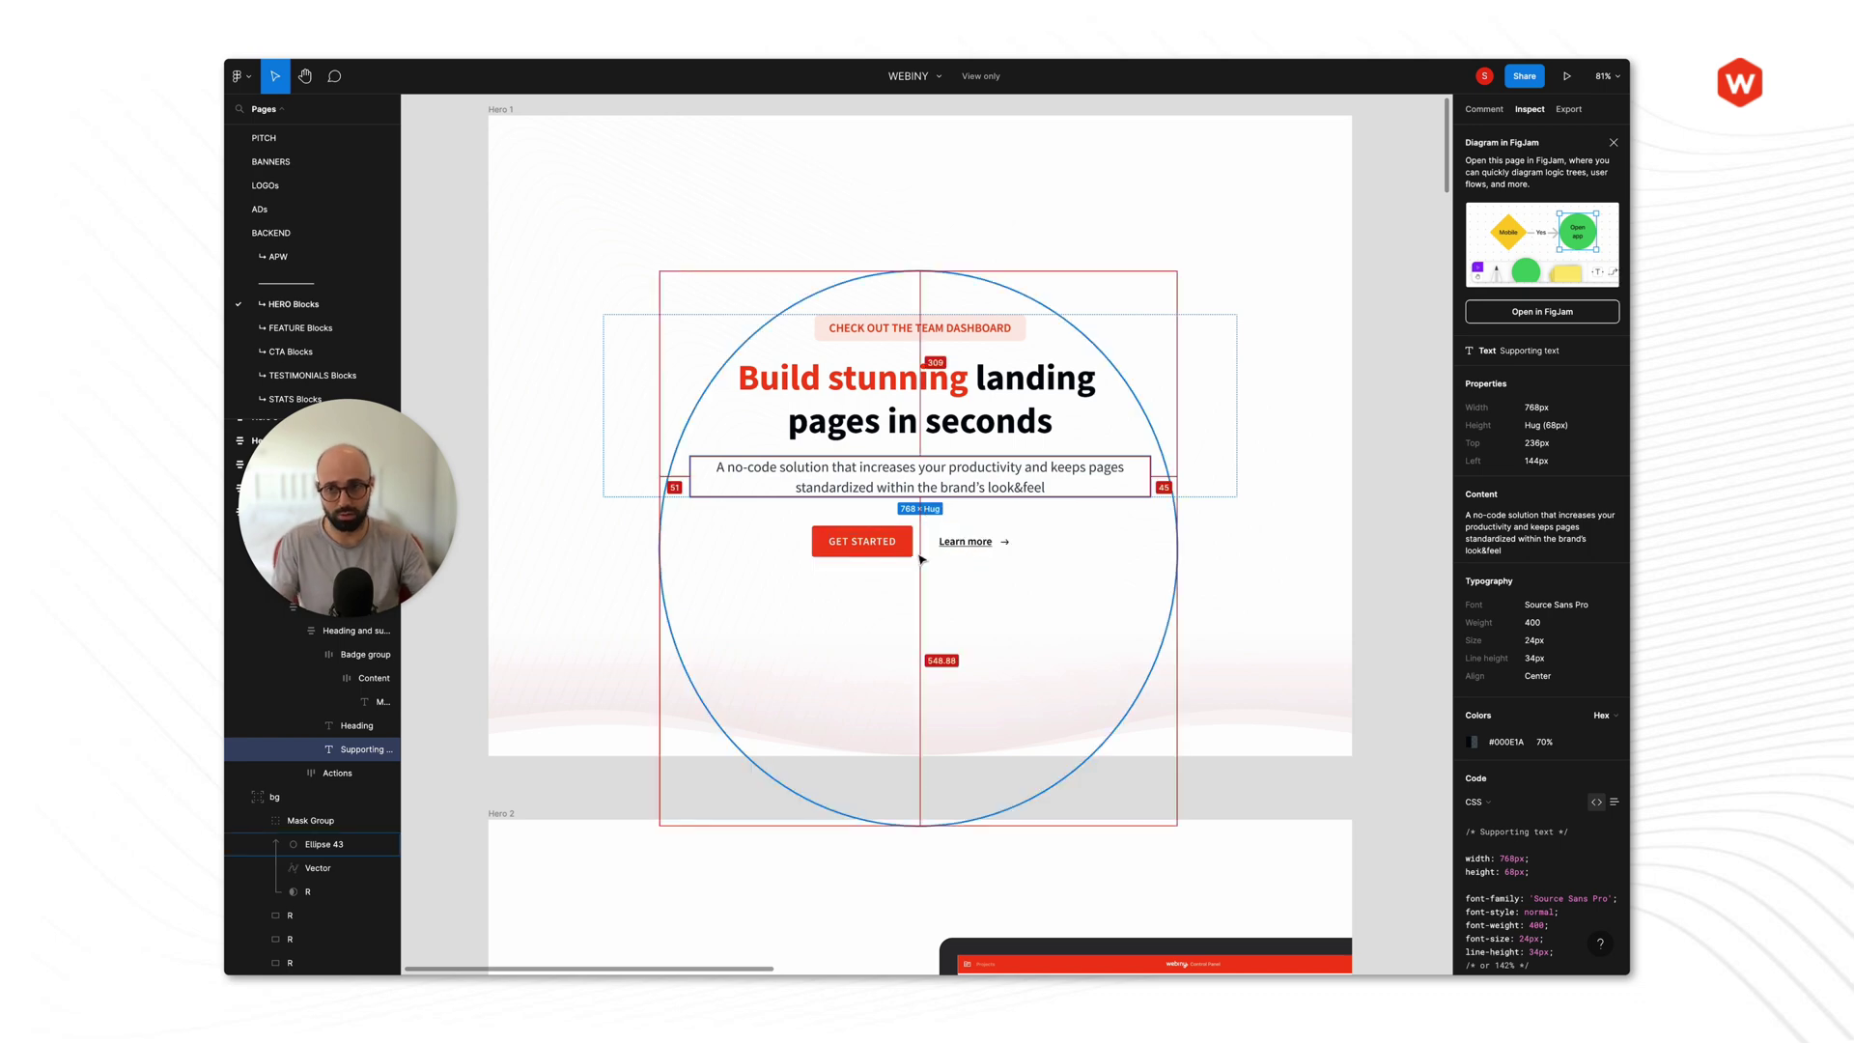
Step: Right-align GET STARTED and left-align LEARN MORE so the two buttons meet in the centre
{"action": "key", "text": "ctrl+Tab"}
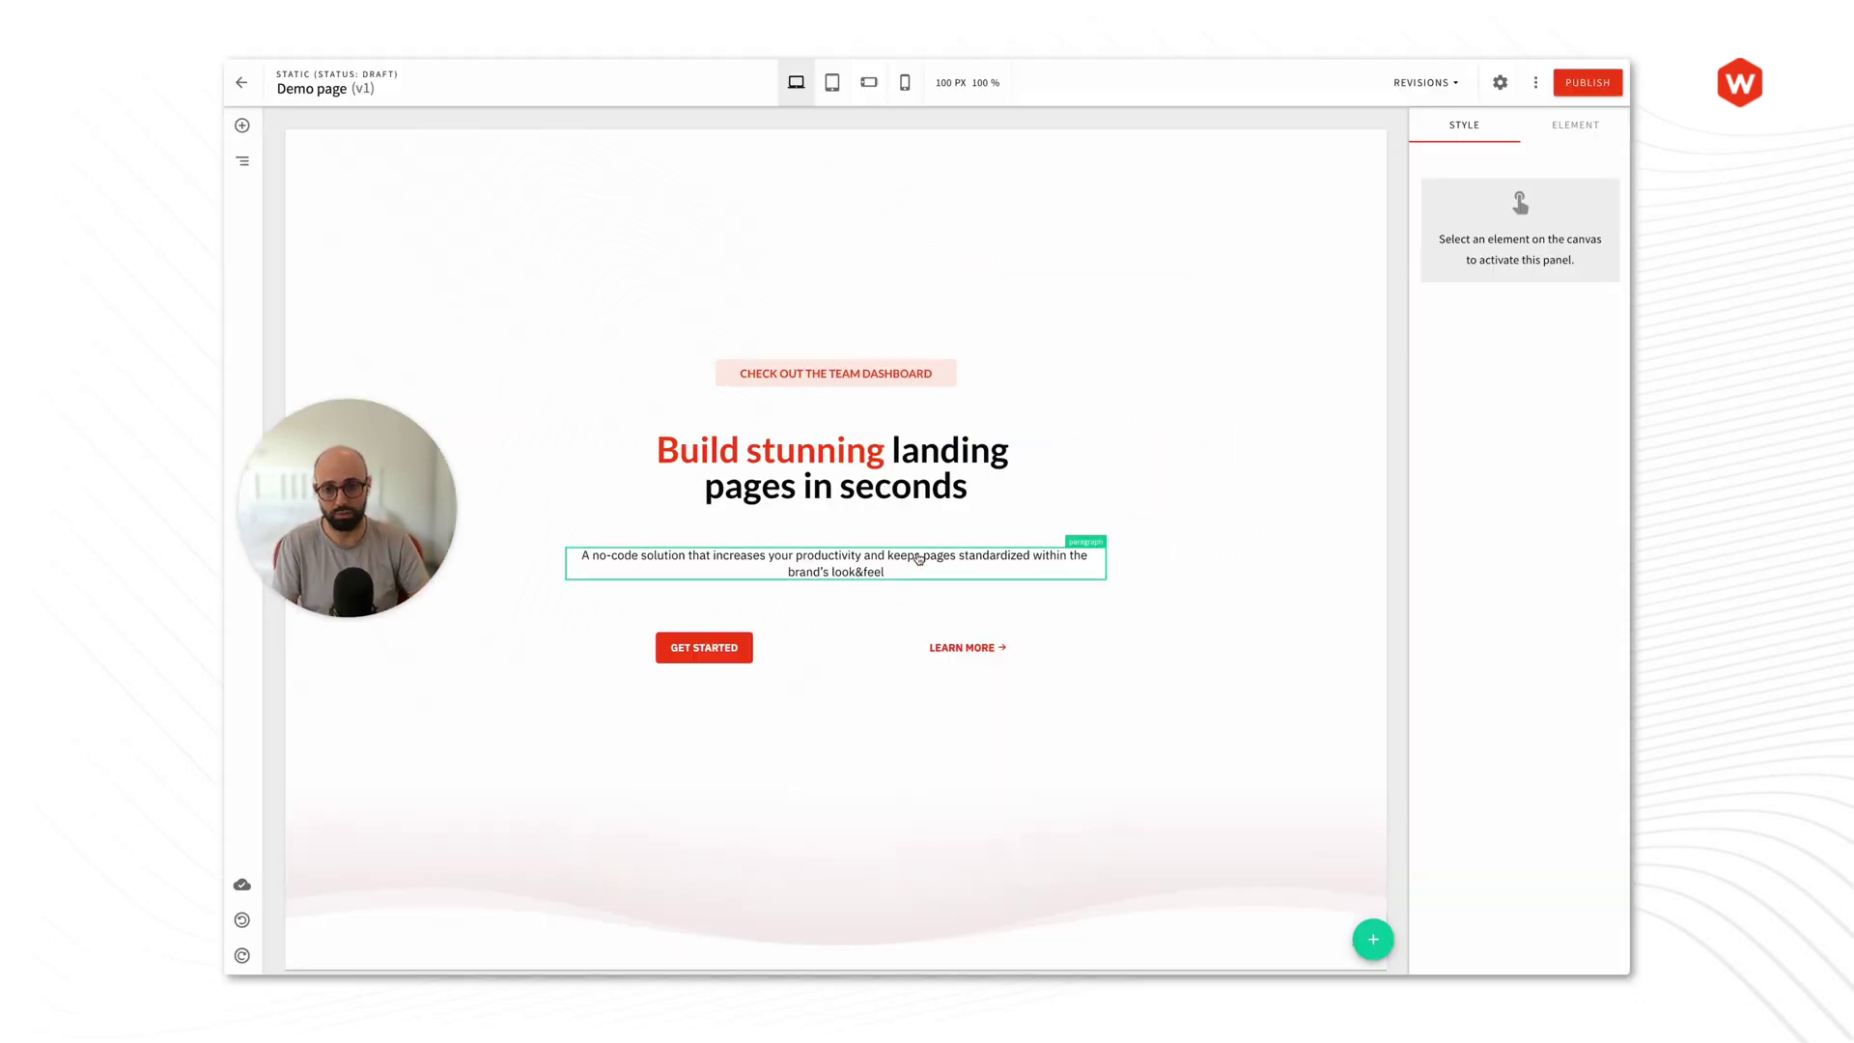
{"action": "left_click", "coordinate": [820, 649]}
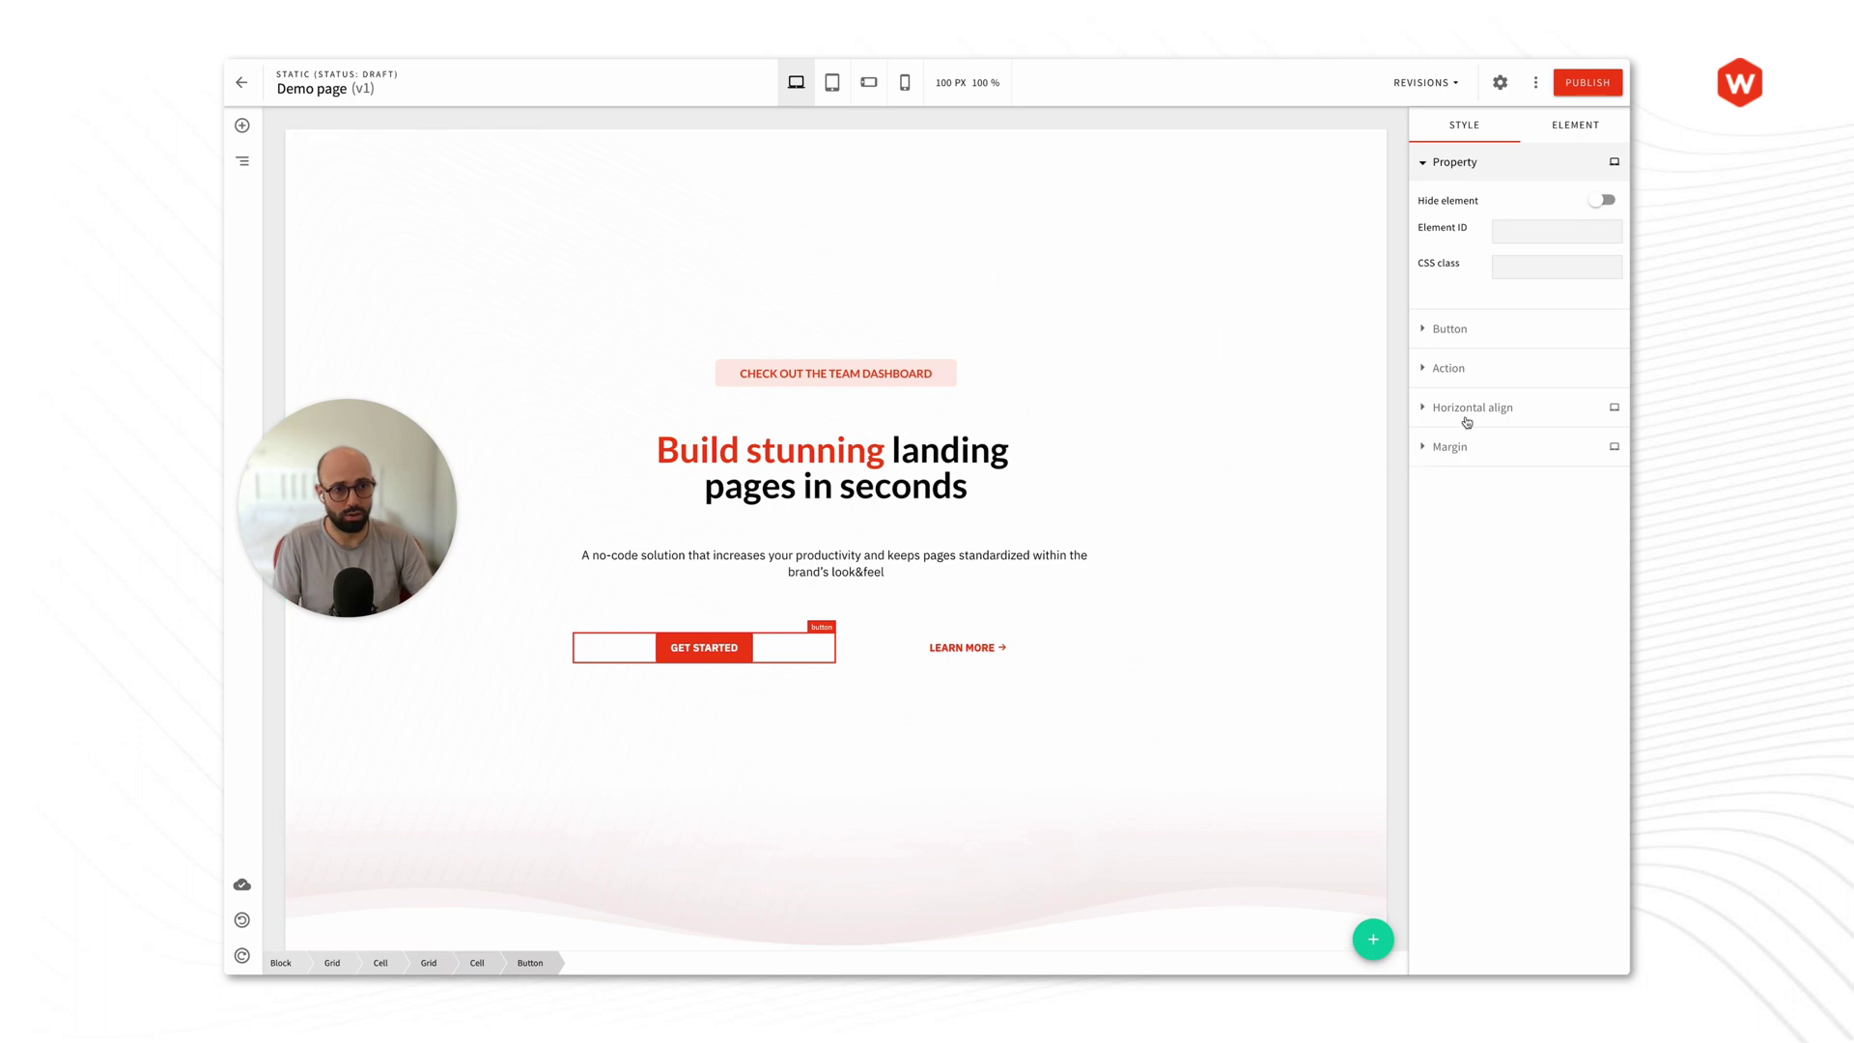
{"action": "left_click", "coordinate": [1462, 331]}
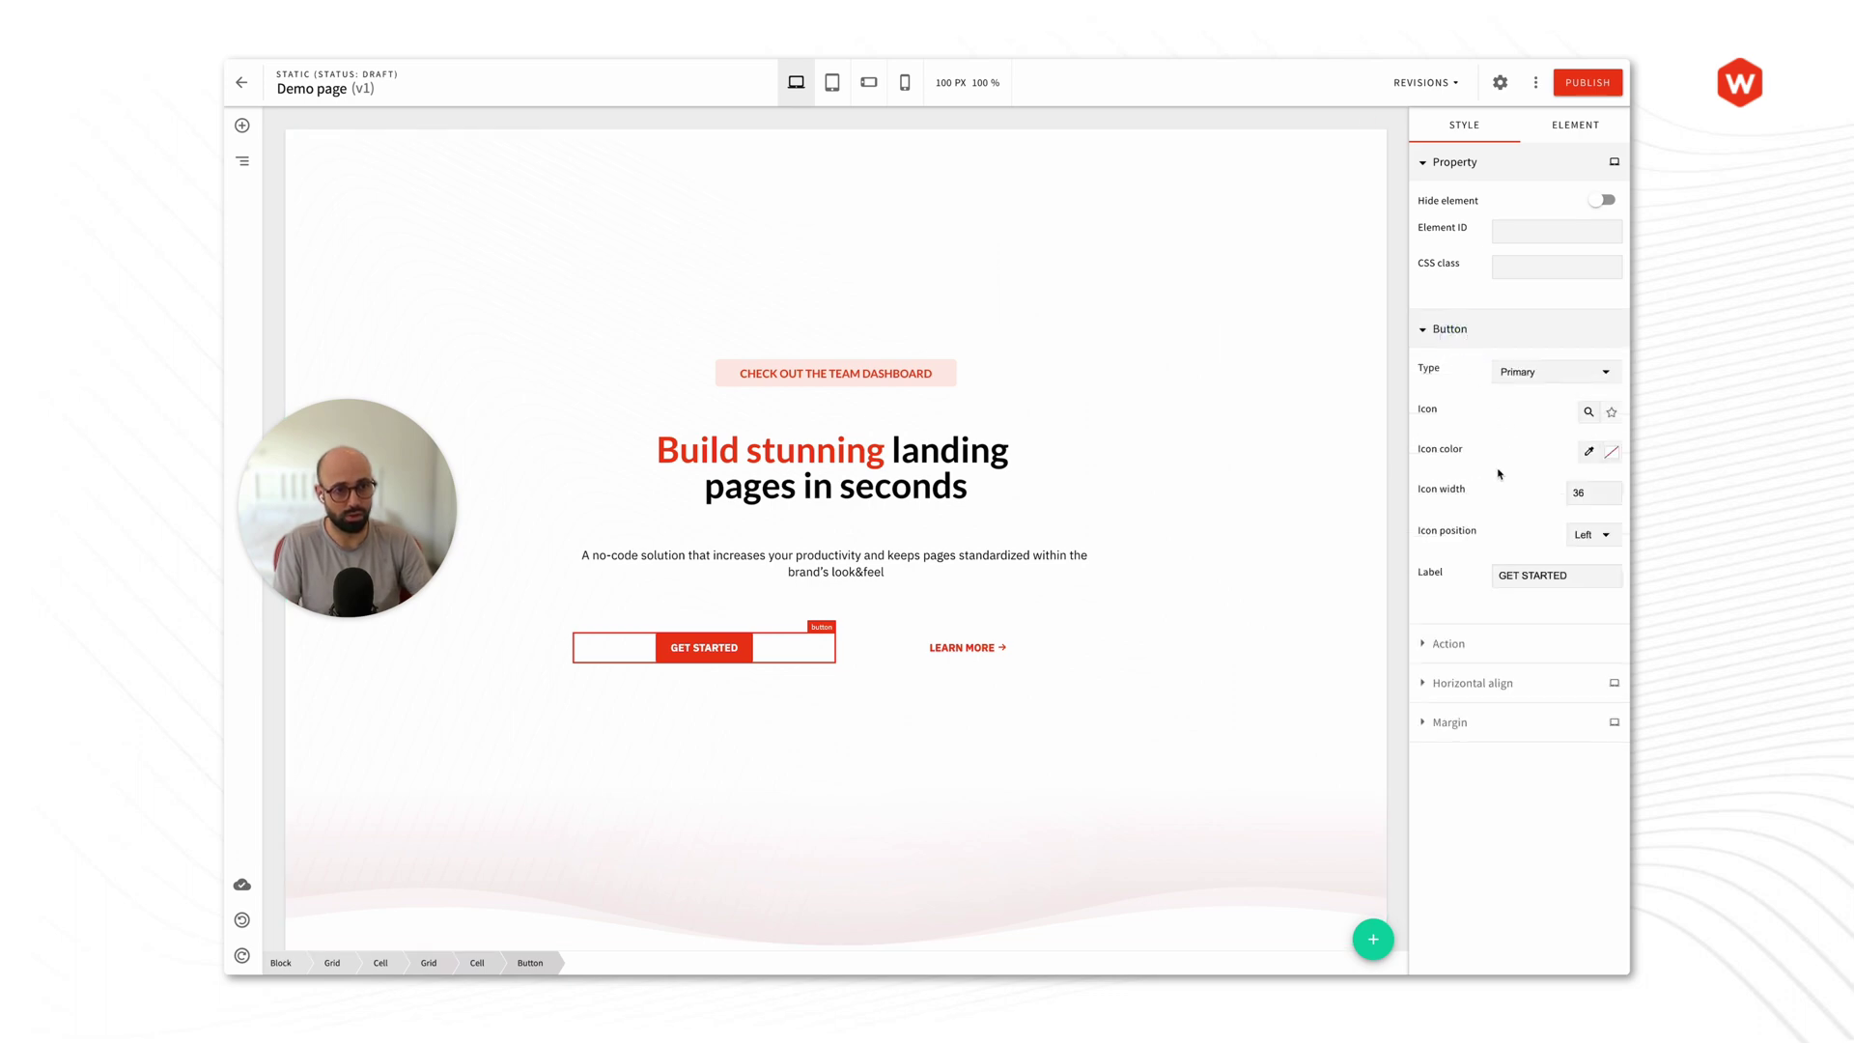
{"action": "left_click", "coordinate": [1480, 688]}
{"action": "left_click", "coordinate": [1506, 732]}
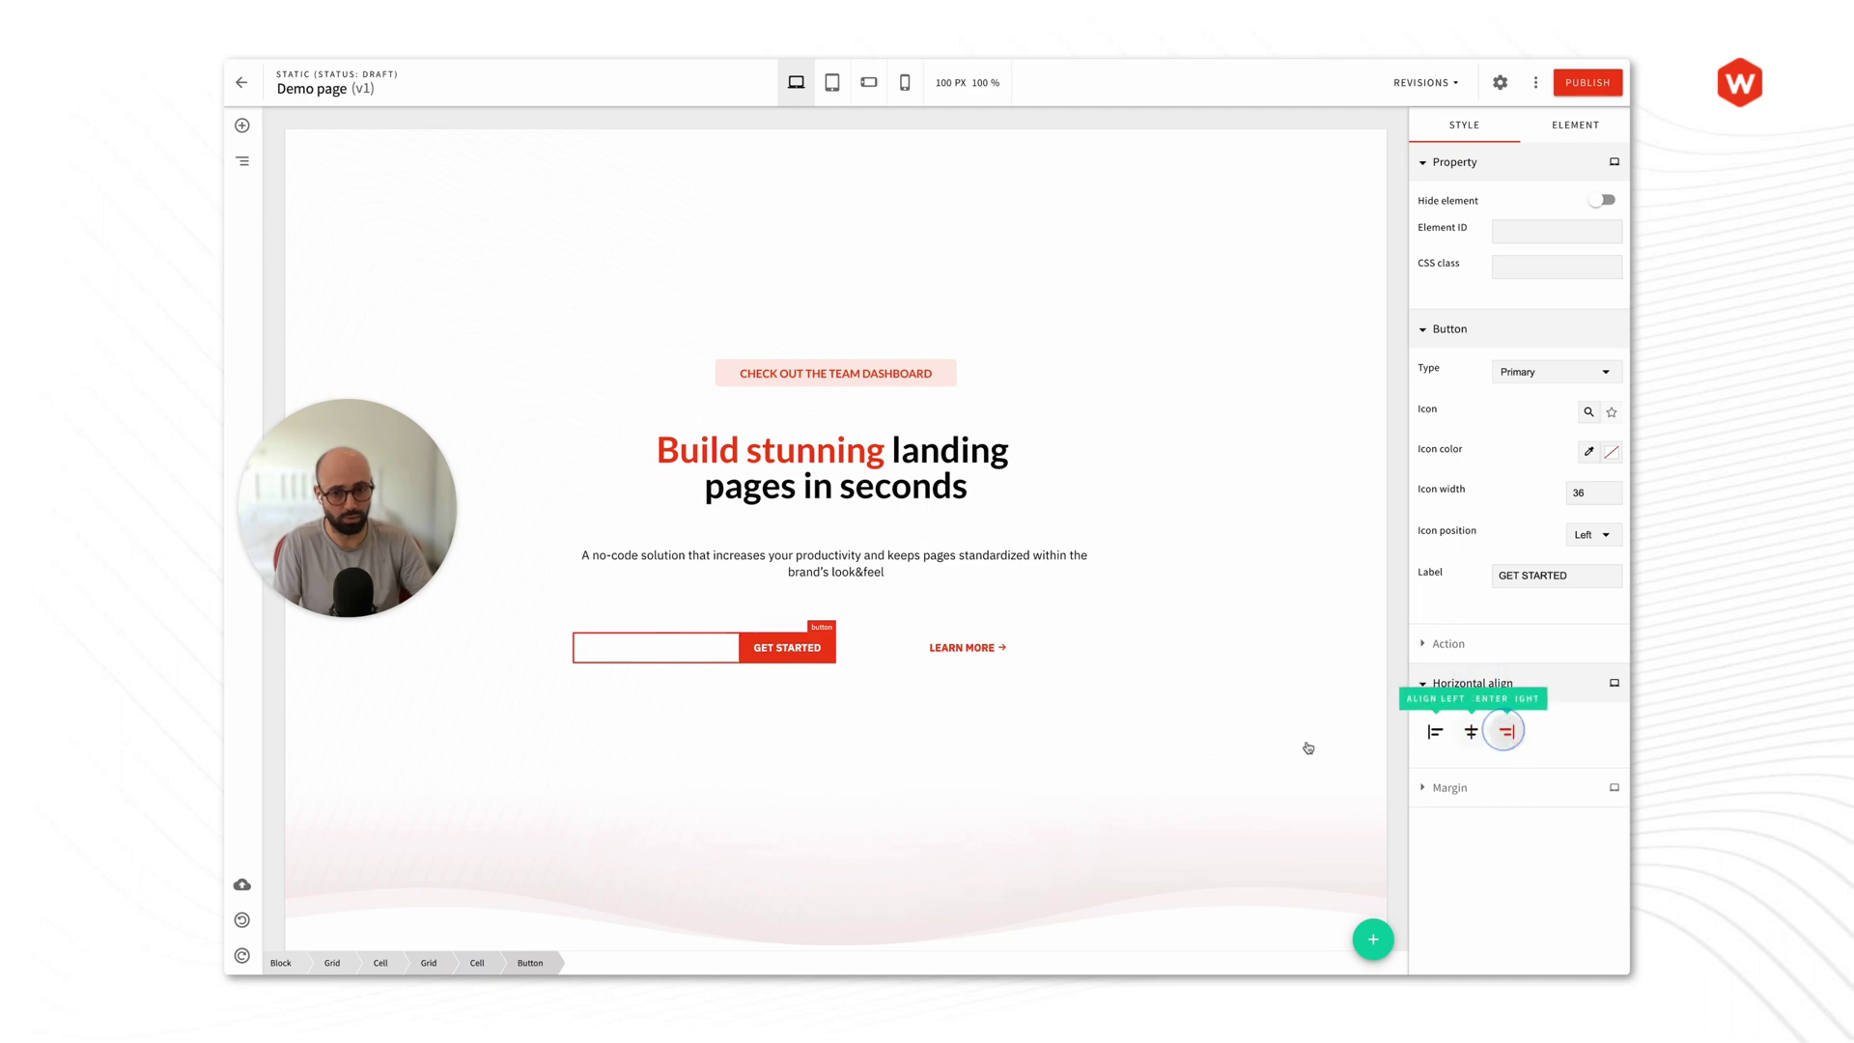
{"action": "left_click", "coordinate": [1062, 652]}
{"action": "left_click", "coordinate": [1436, 732]}
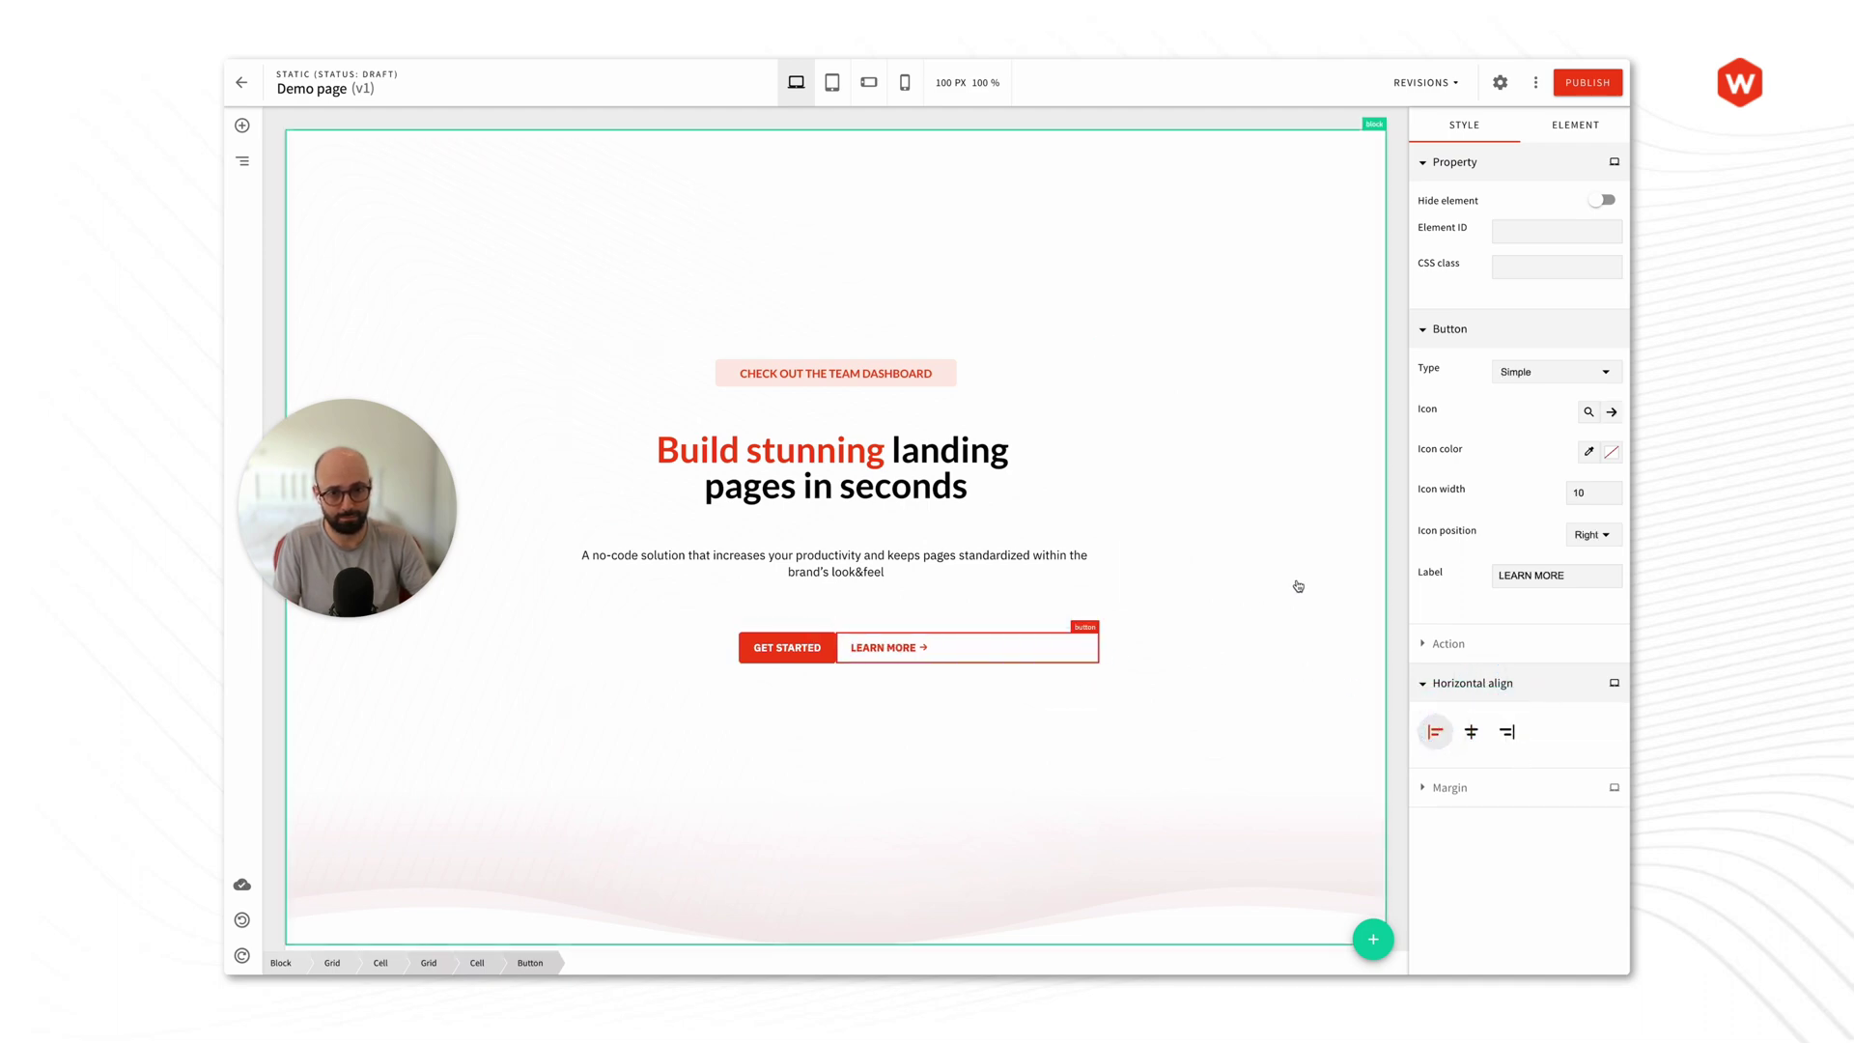
{"action": "left_click", "coordinate": [1398, 582]}
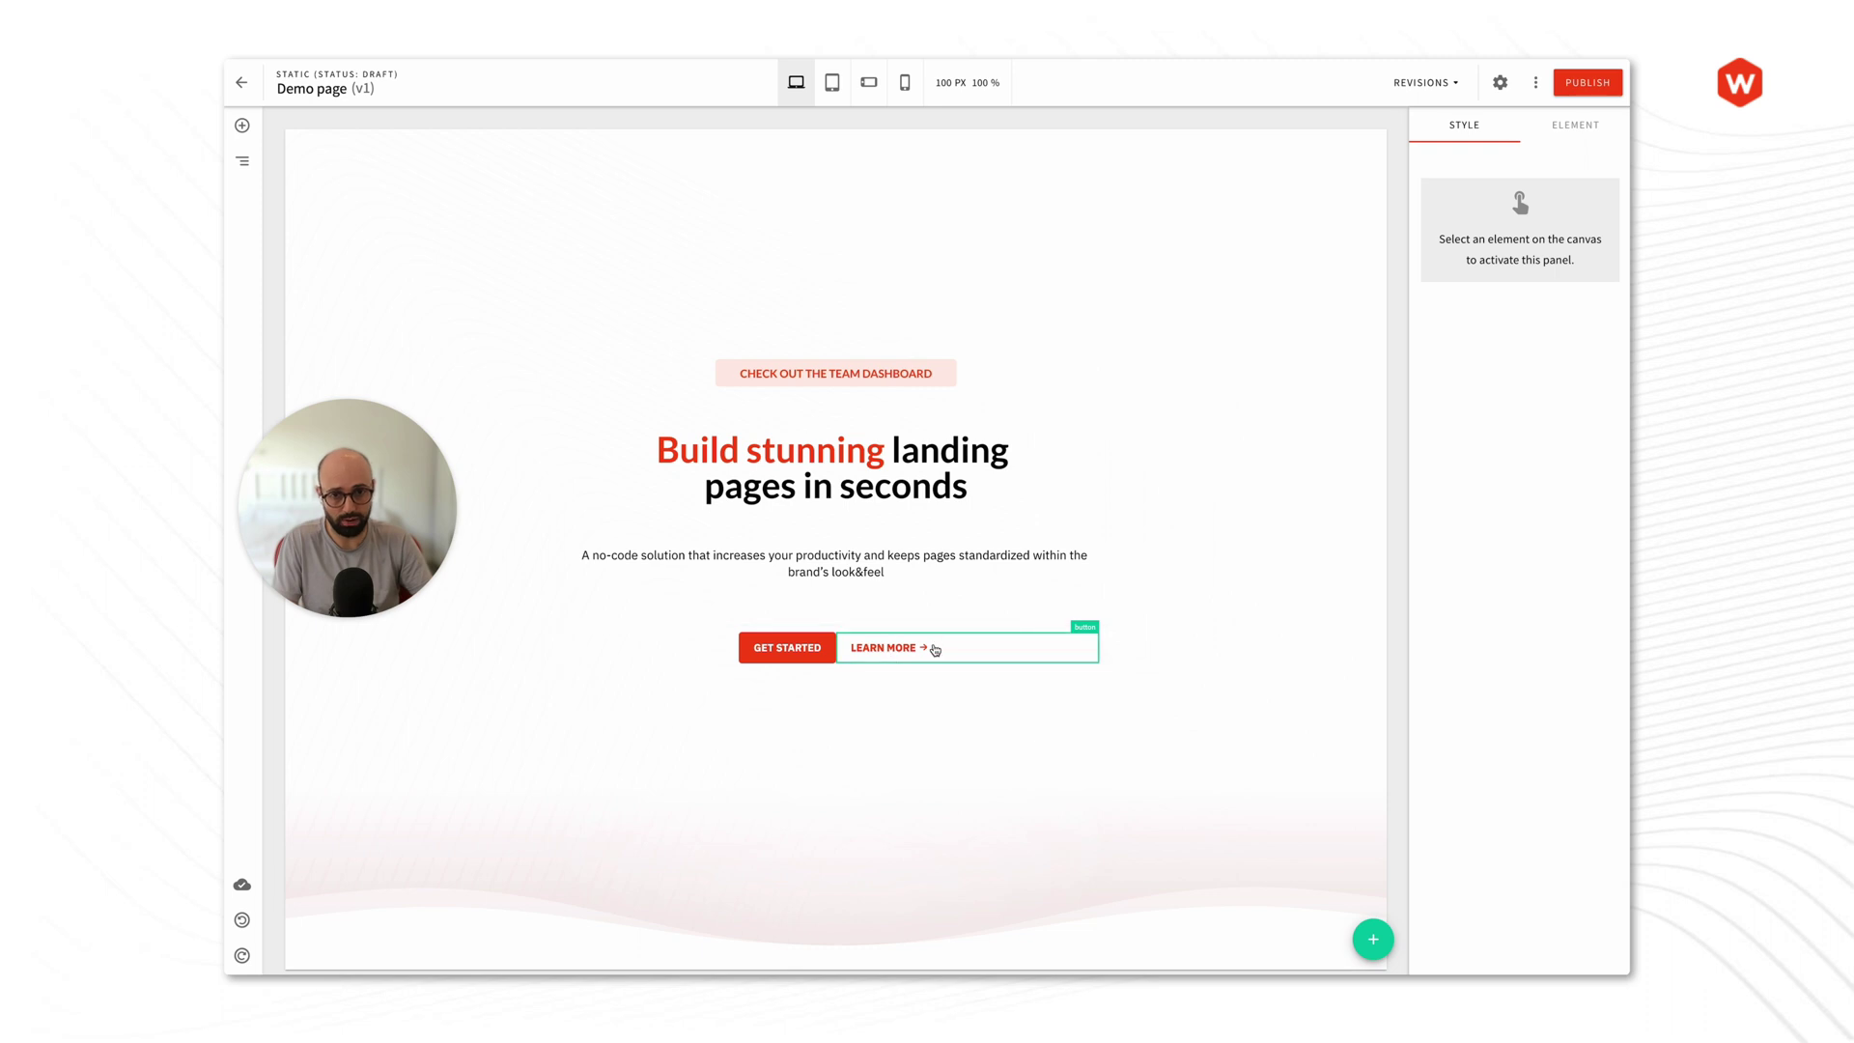
{"action": "left_click", "coordinate": [934, 649]}
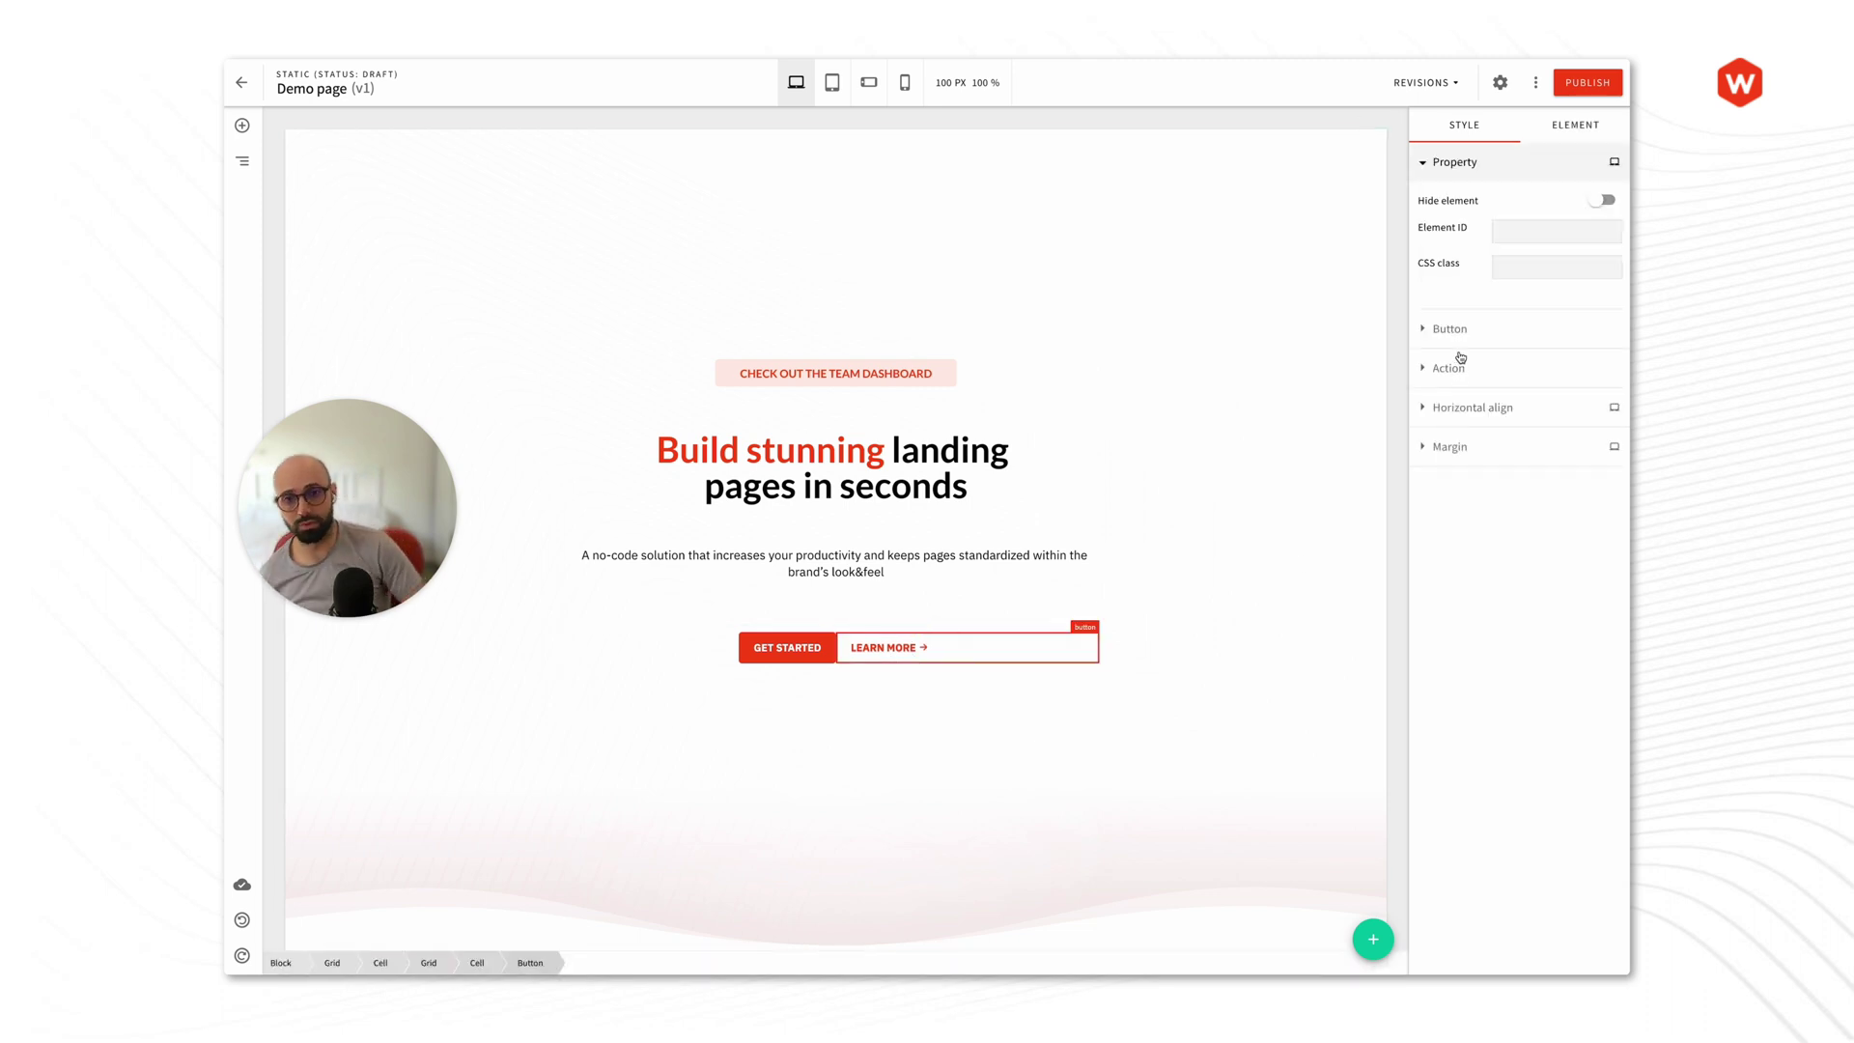
{"action": "left_click", "coordinate": [1453, 161]}
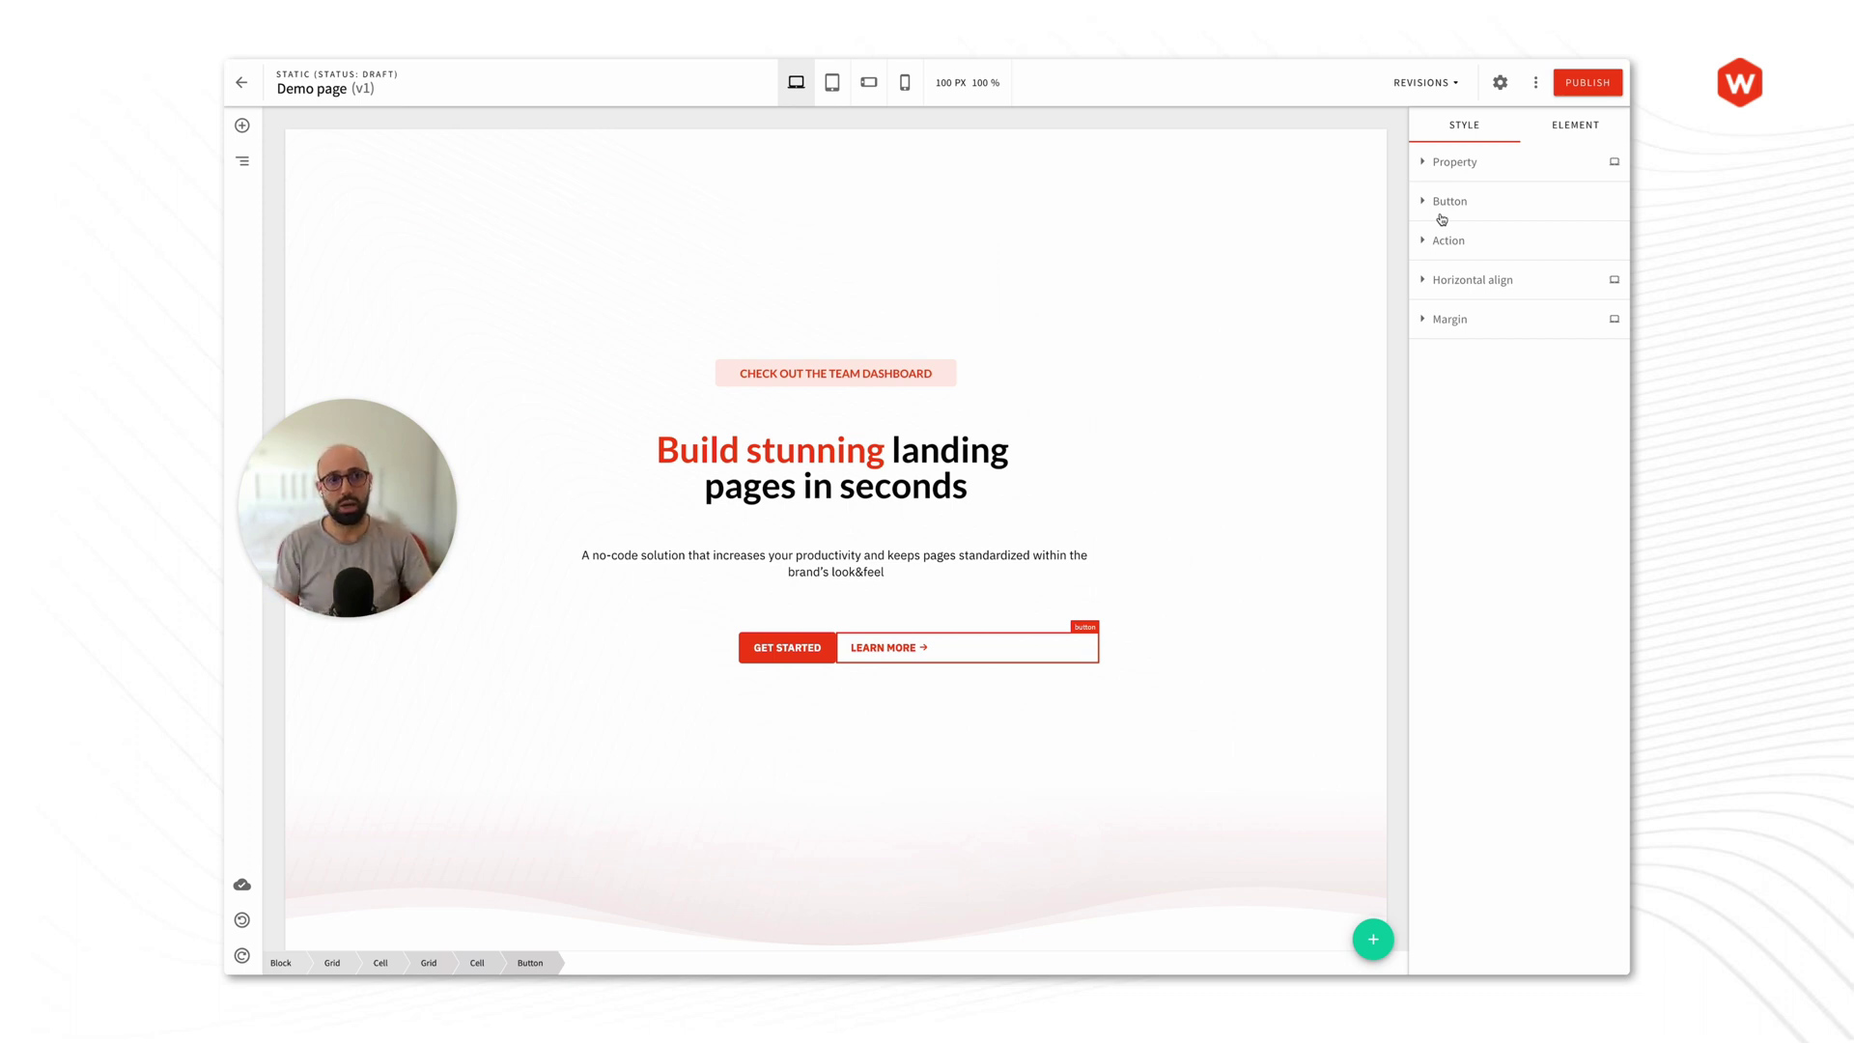
{"action": "left_click", "coordinate": [1442, 218]}
{"action": "double_click", "coordinate": [1429, 240]}
{"action": "left_click", "coordinate": [1511, 245]}
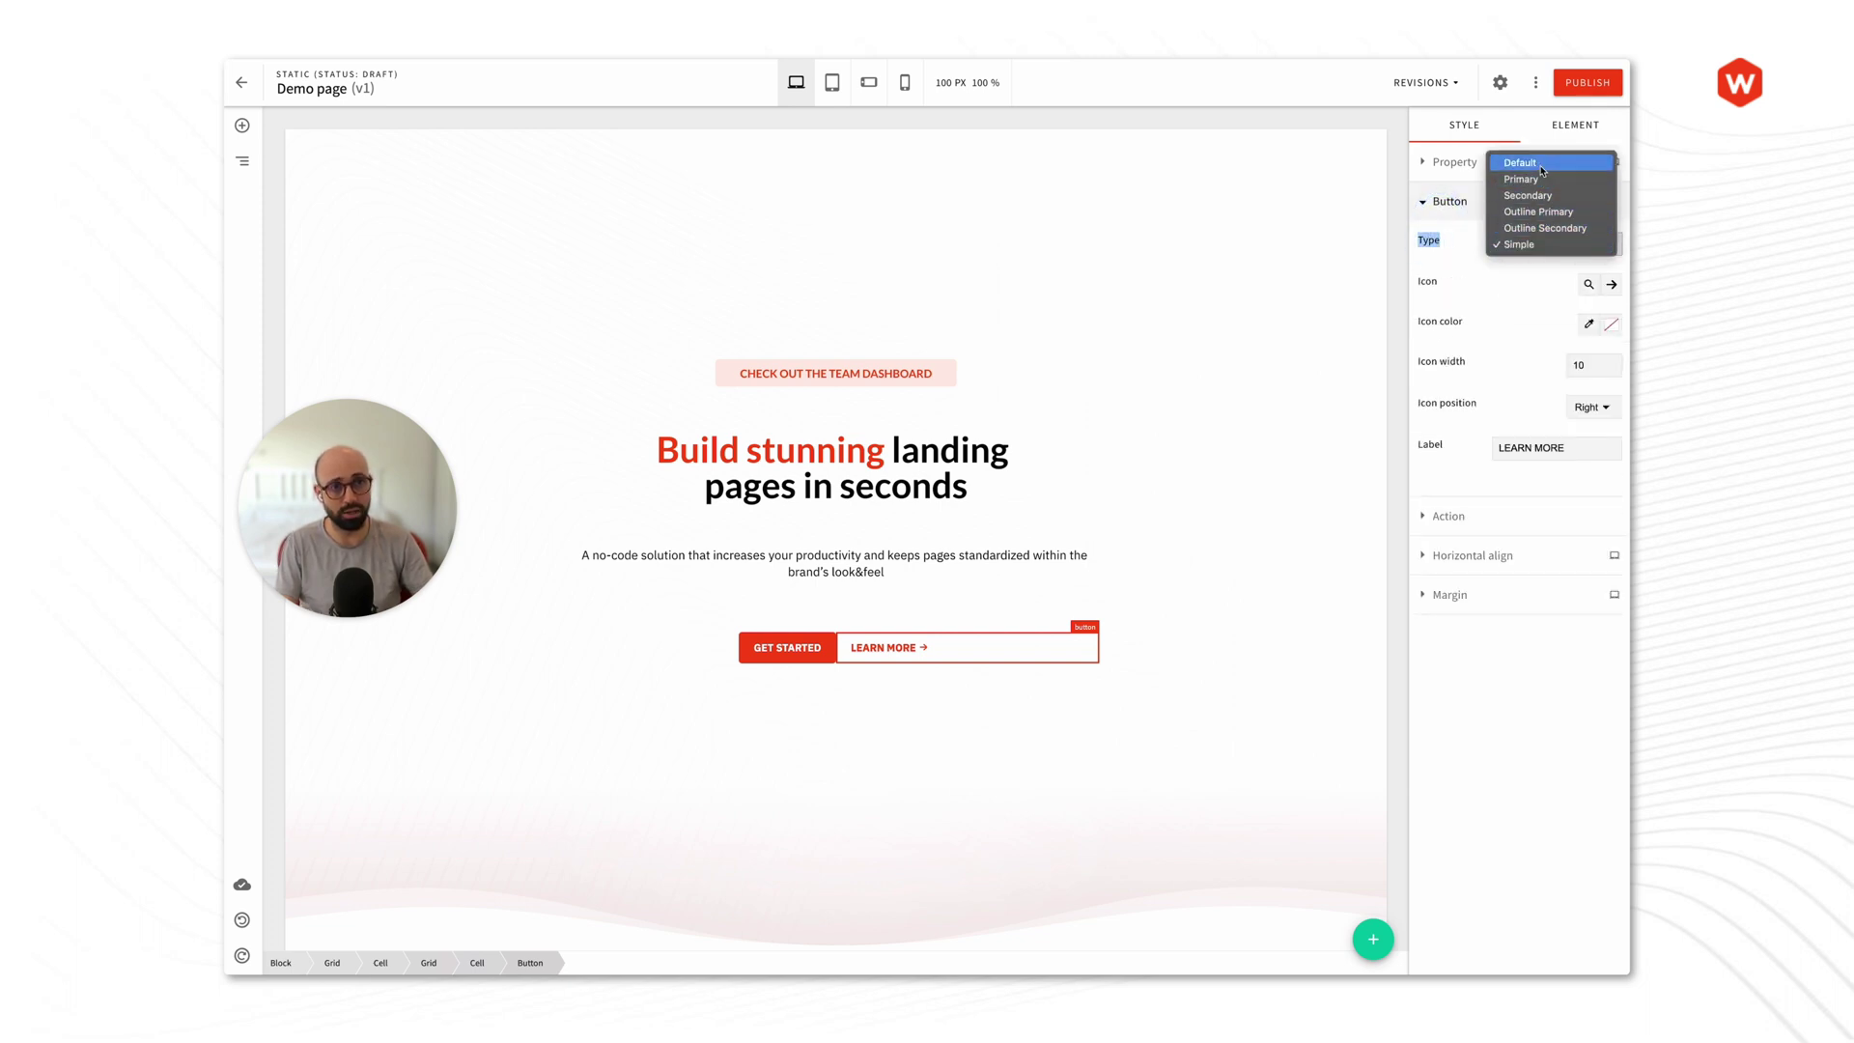
{"action": "left_click", "coordinate": [1533, 180]}
{"action": "left_click", "coordinate": [1532, 244]}
{"action": "left_click", "coordinate": [1532, 259]}
{"action": "left_click", "coordinate": [1535, 246]}
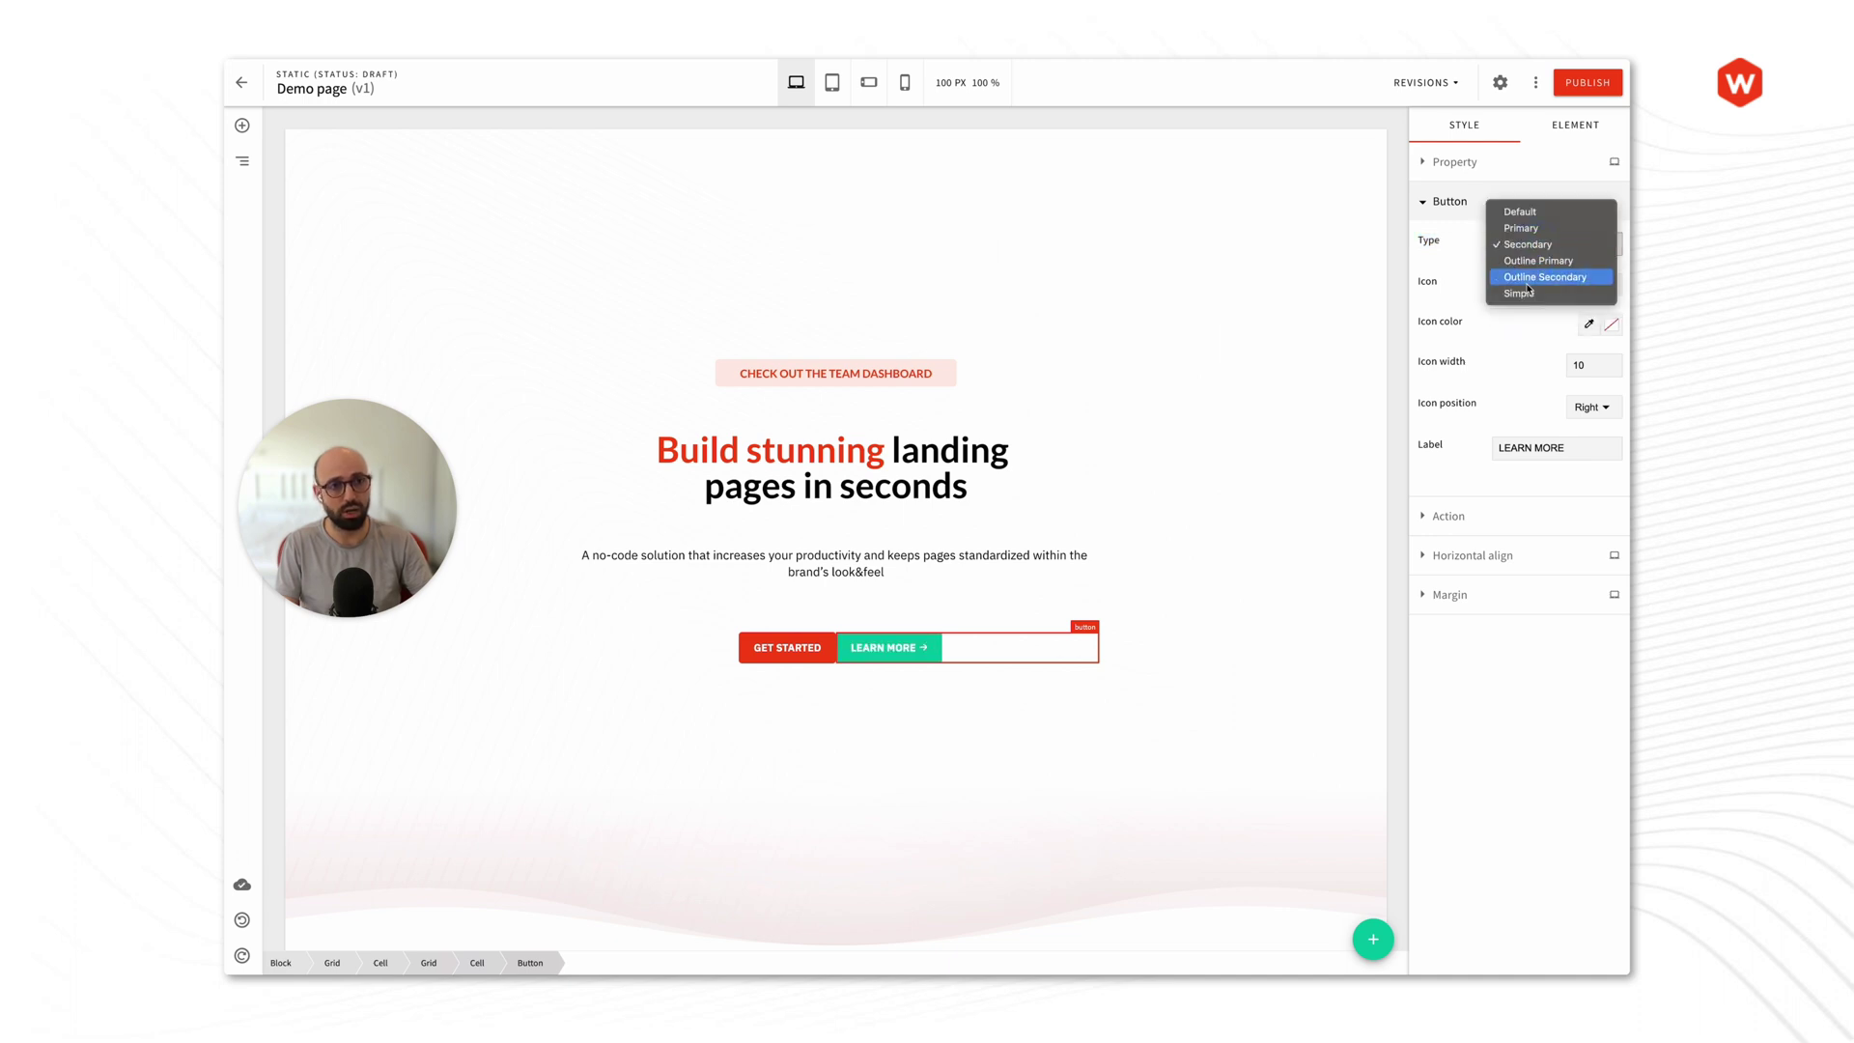
{"action": "left_click", "coordinate": [1529, 278]}
{"action": "left_click", "coordinate": [1535, 246]}
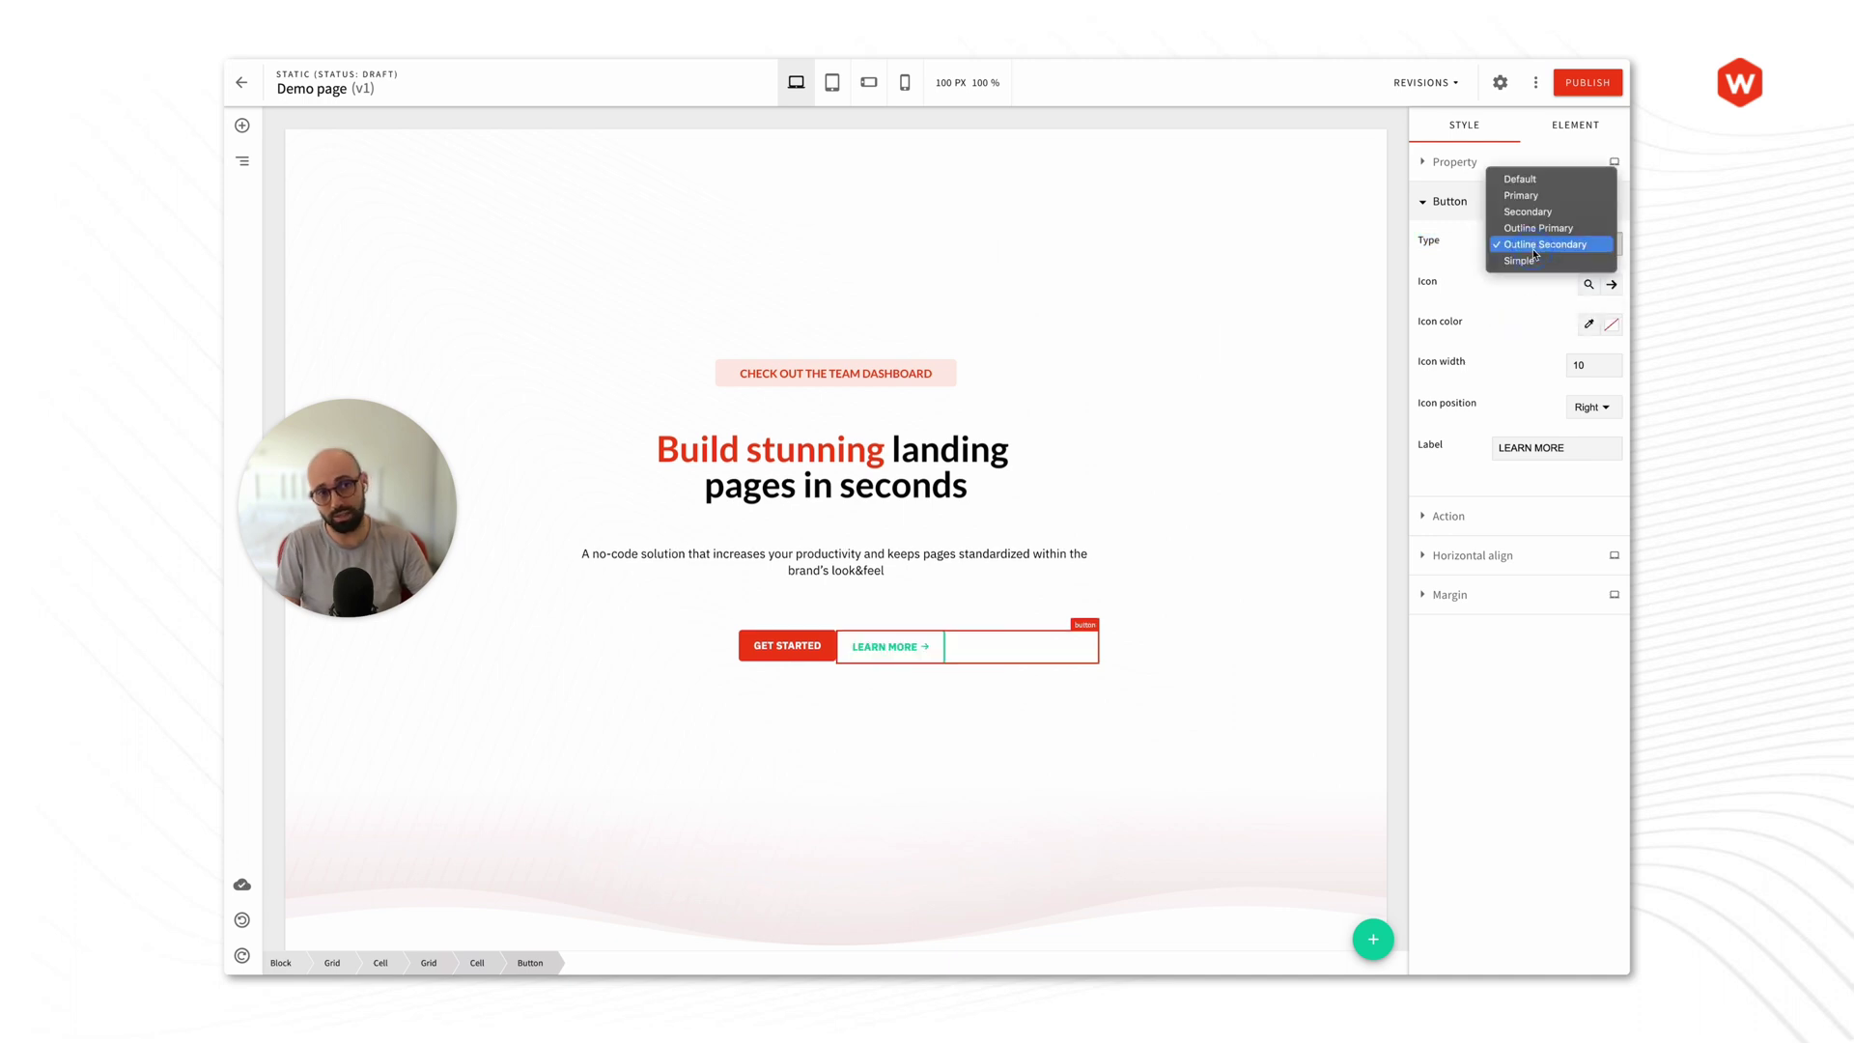
{"action": "left_click", "coordinate": [1530, 260]}
{"action": "left_click", "coordinate": [1474, 292]}
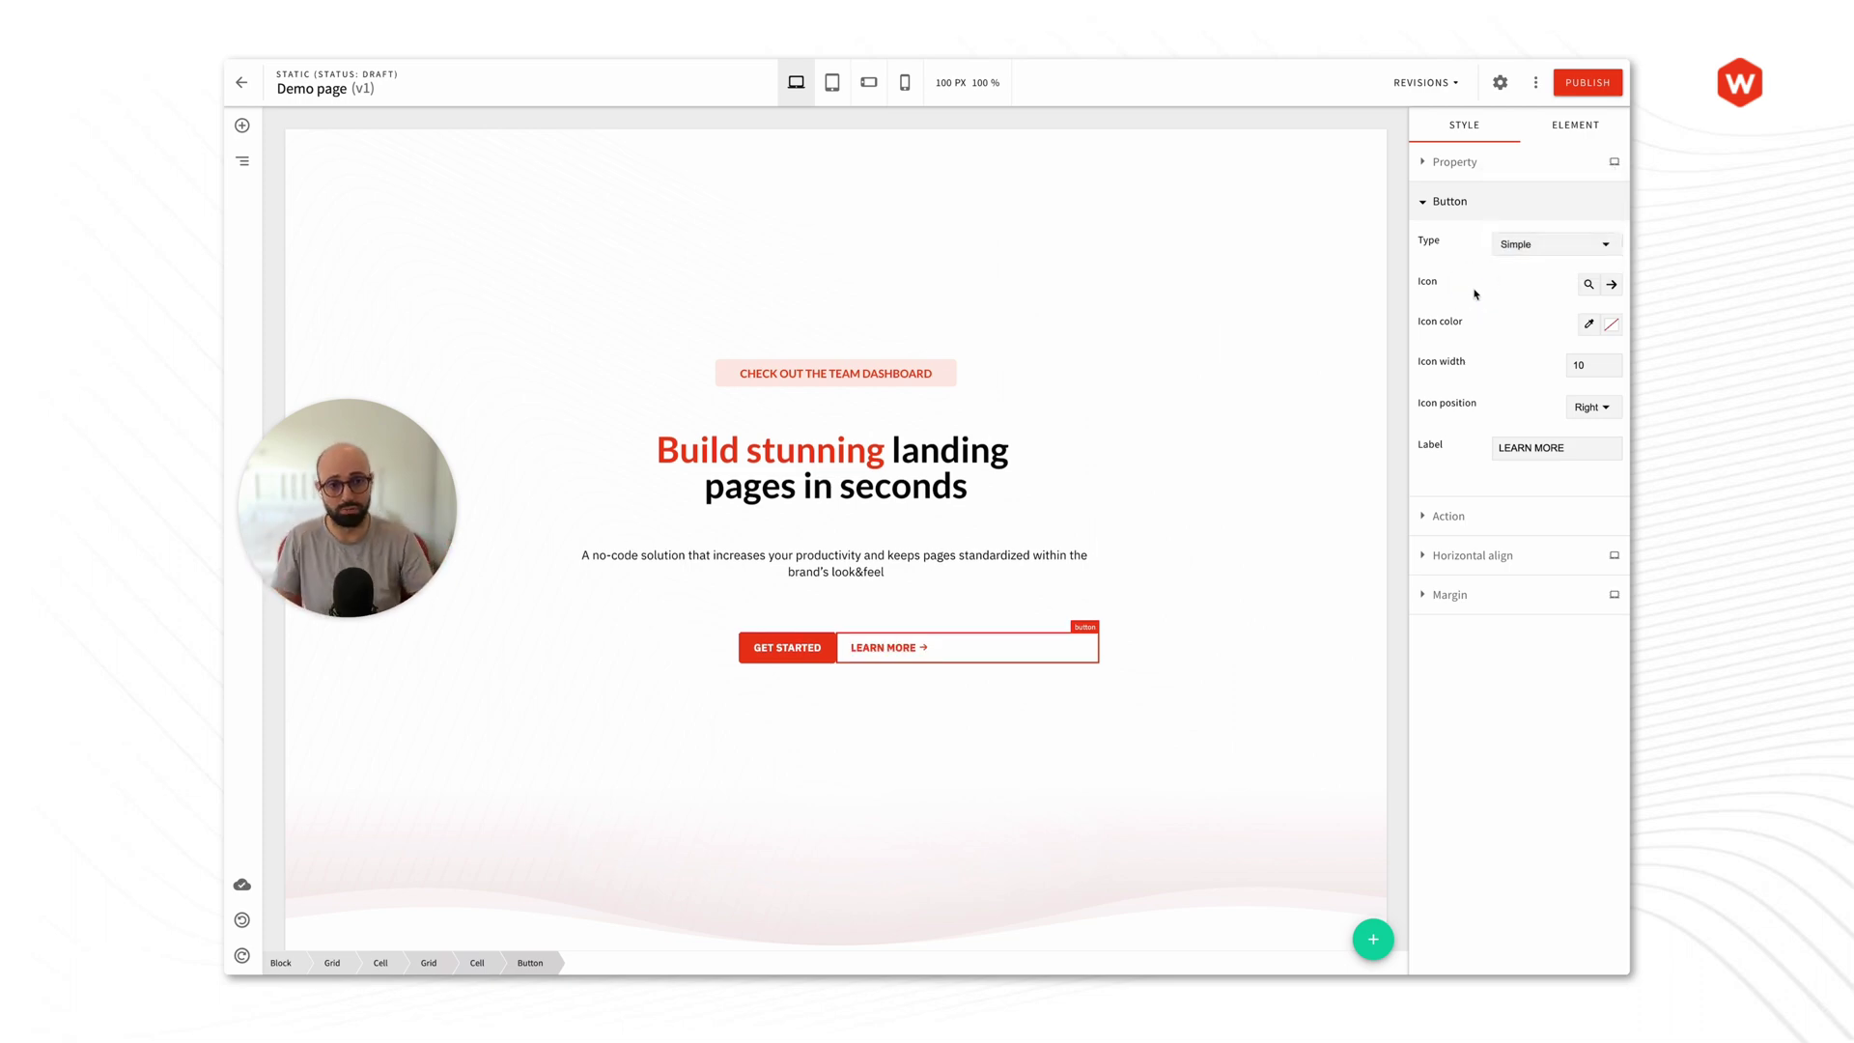
{"action": "left_click", "coordinate": [1399, 502]}
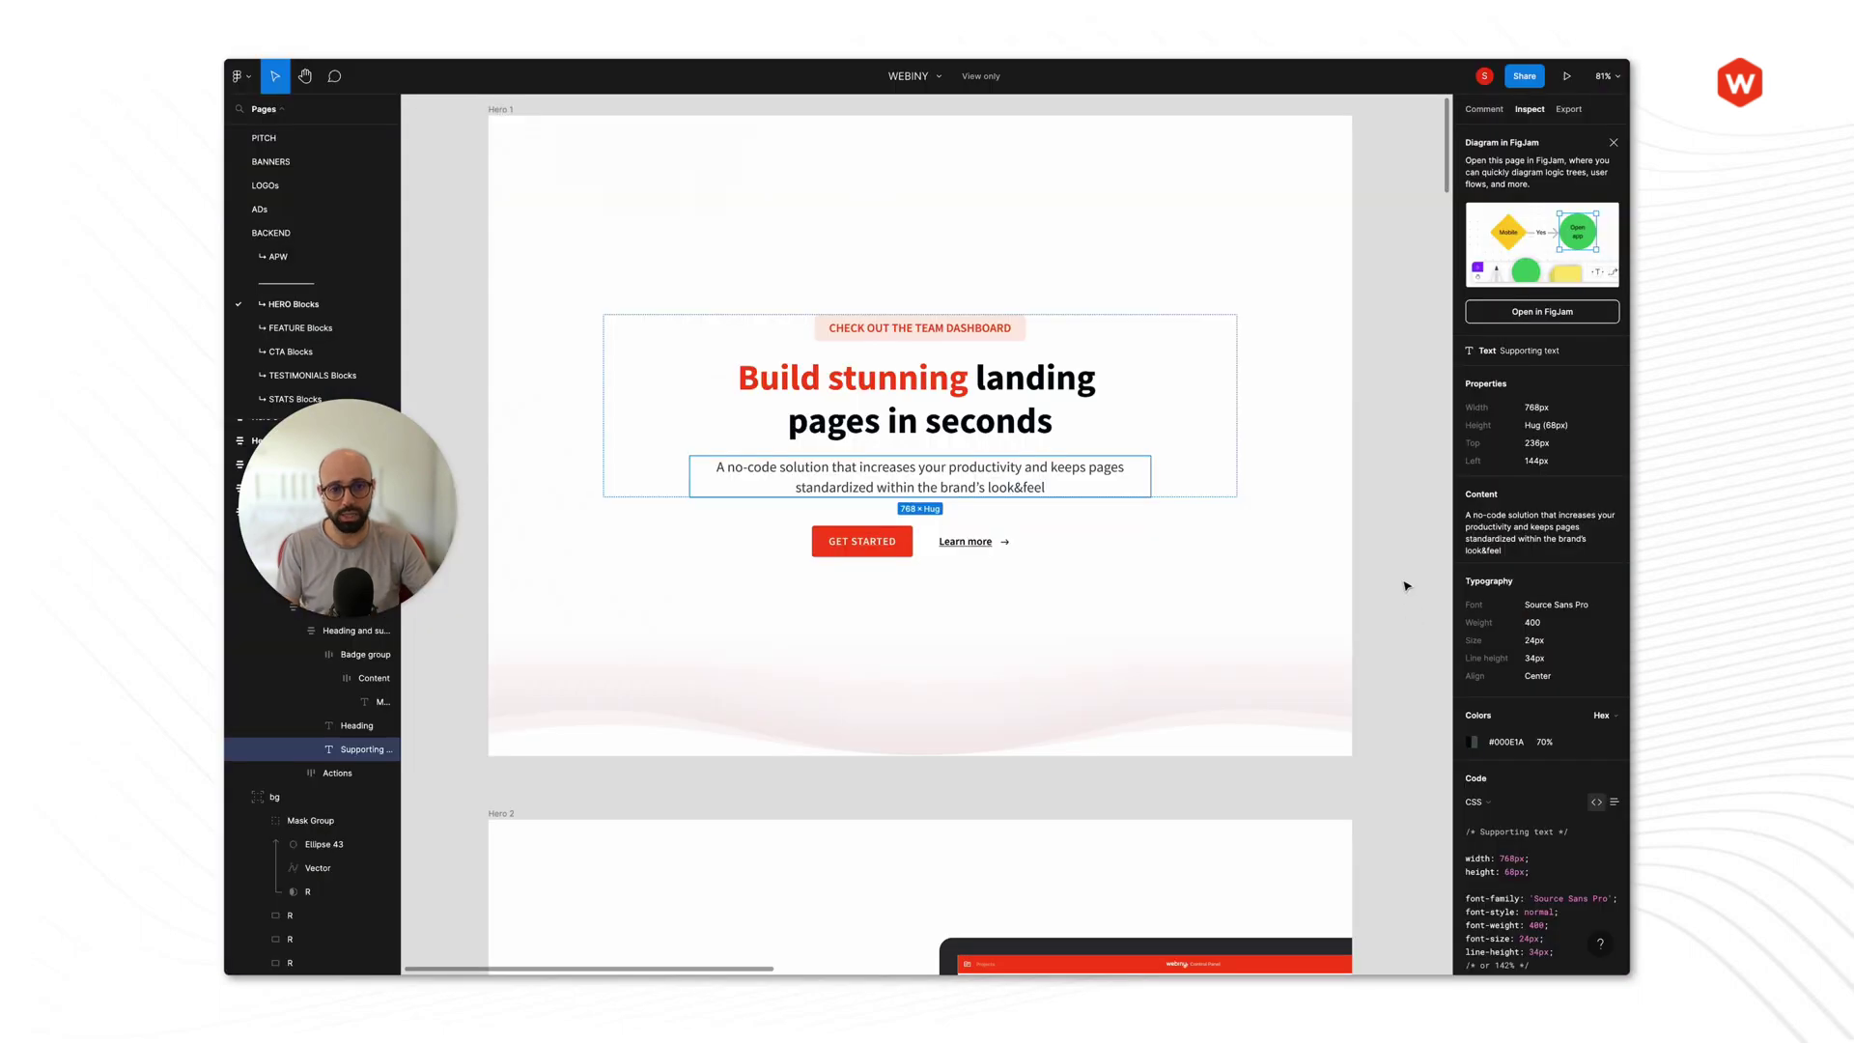
Step: Check the hero grid's column height options, keeping columns matched to the grid height
{"action": "left_click", "coordinate": [1405, 585]}
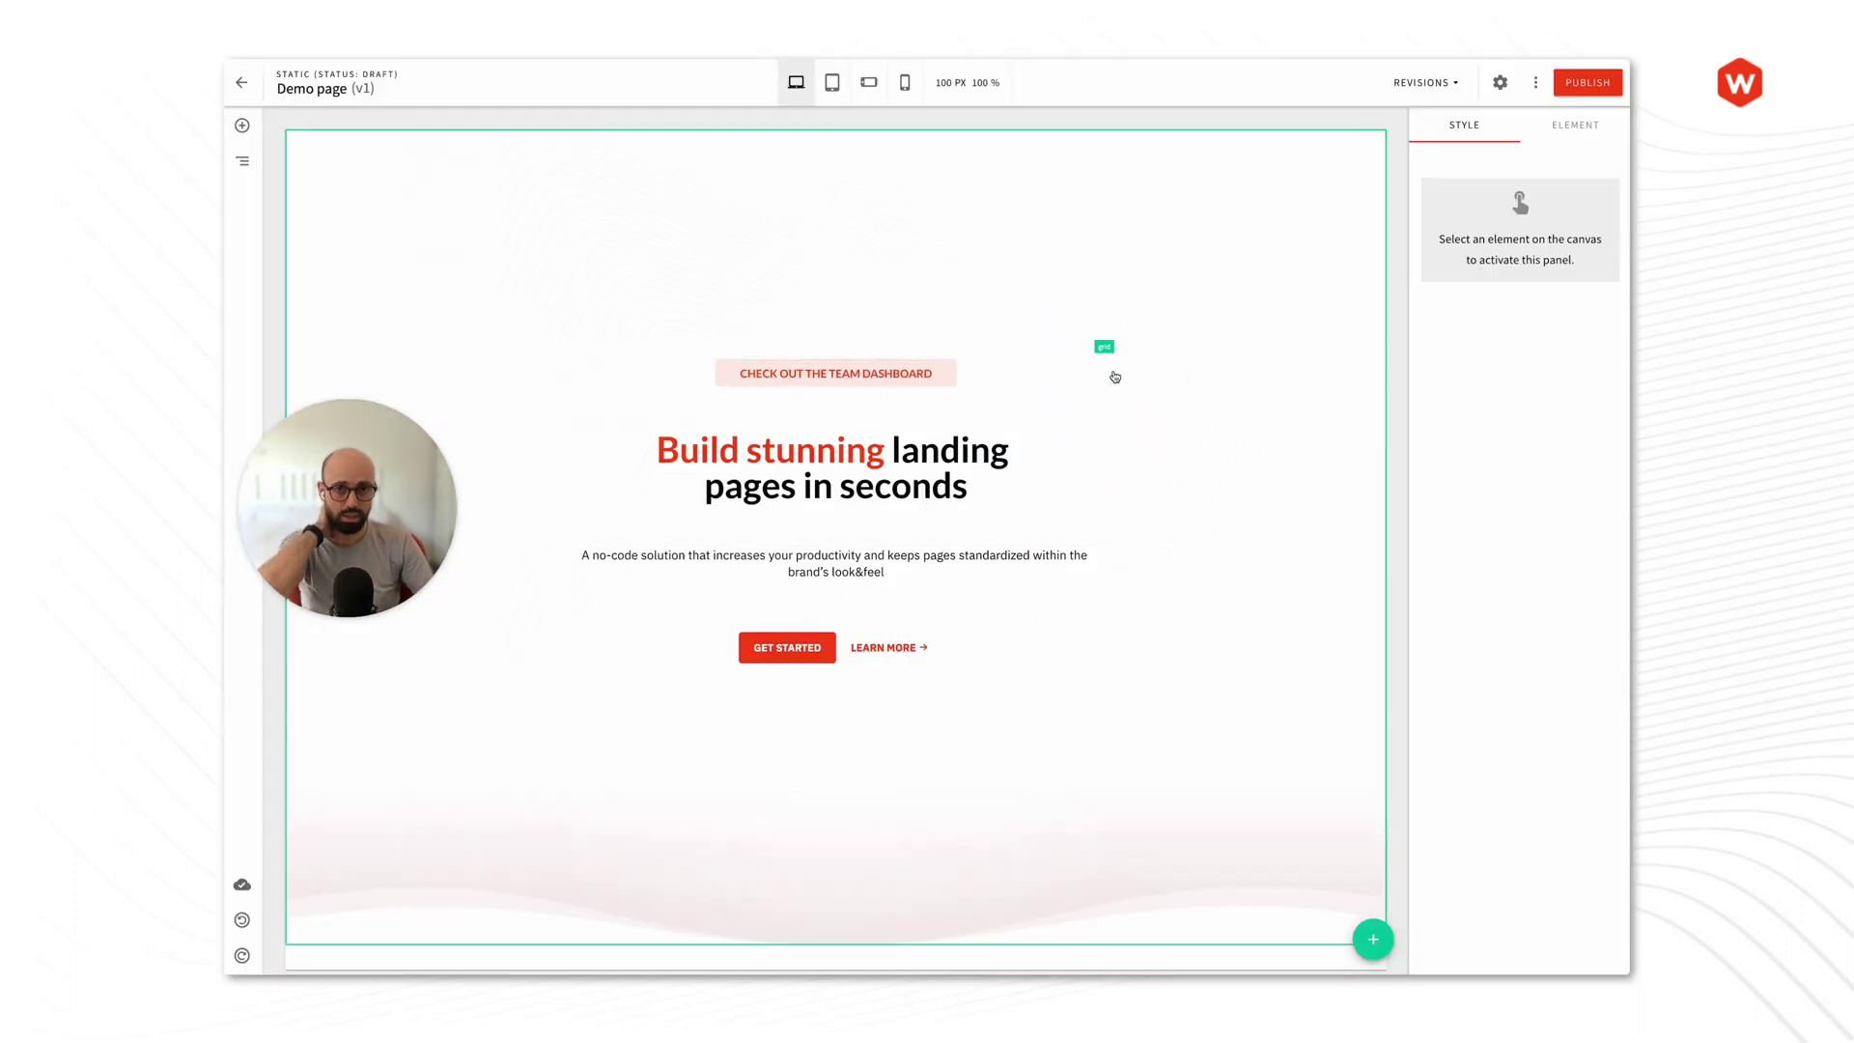
{"action": "left_click", "coordinate": [1111, 375]}
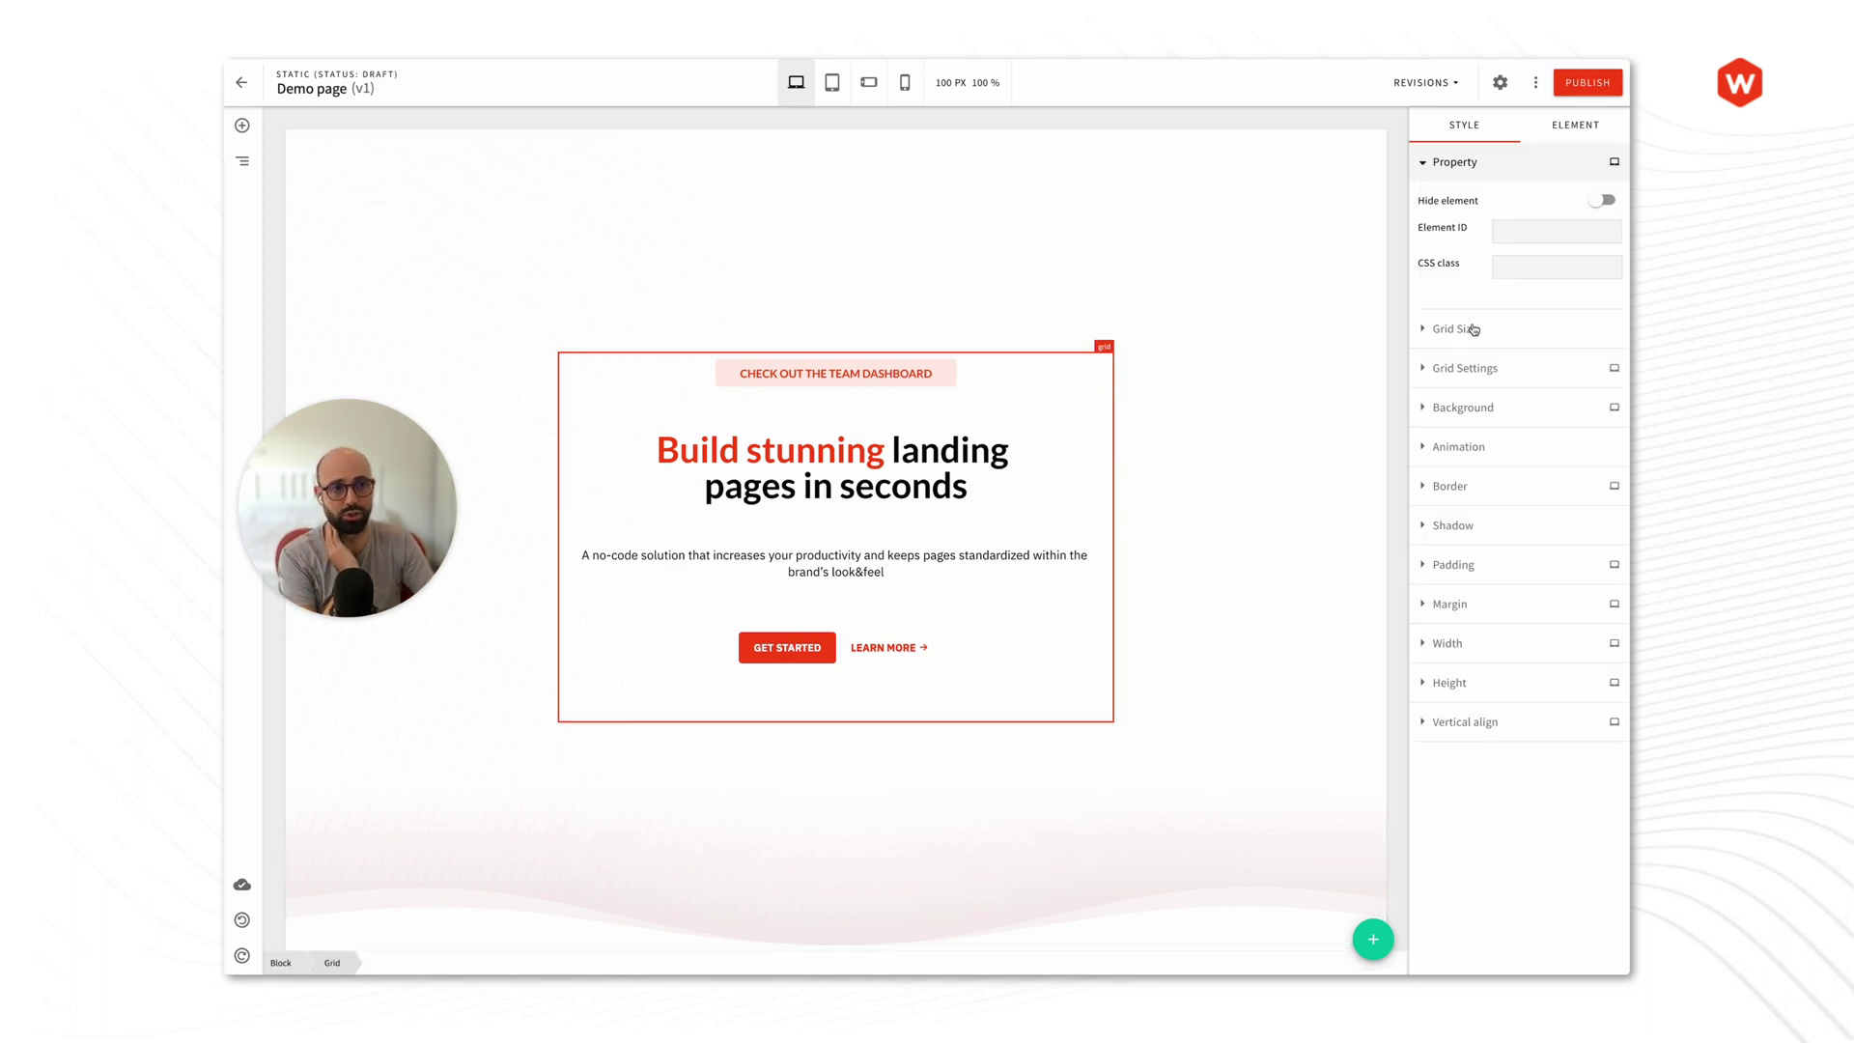
{"action": "left_click", "coordinate": [1456, 163]}
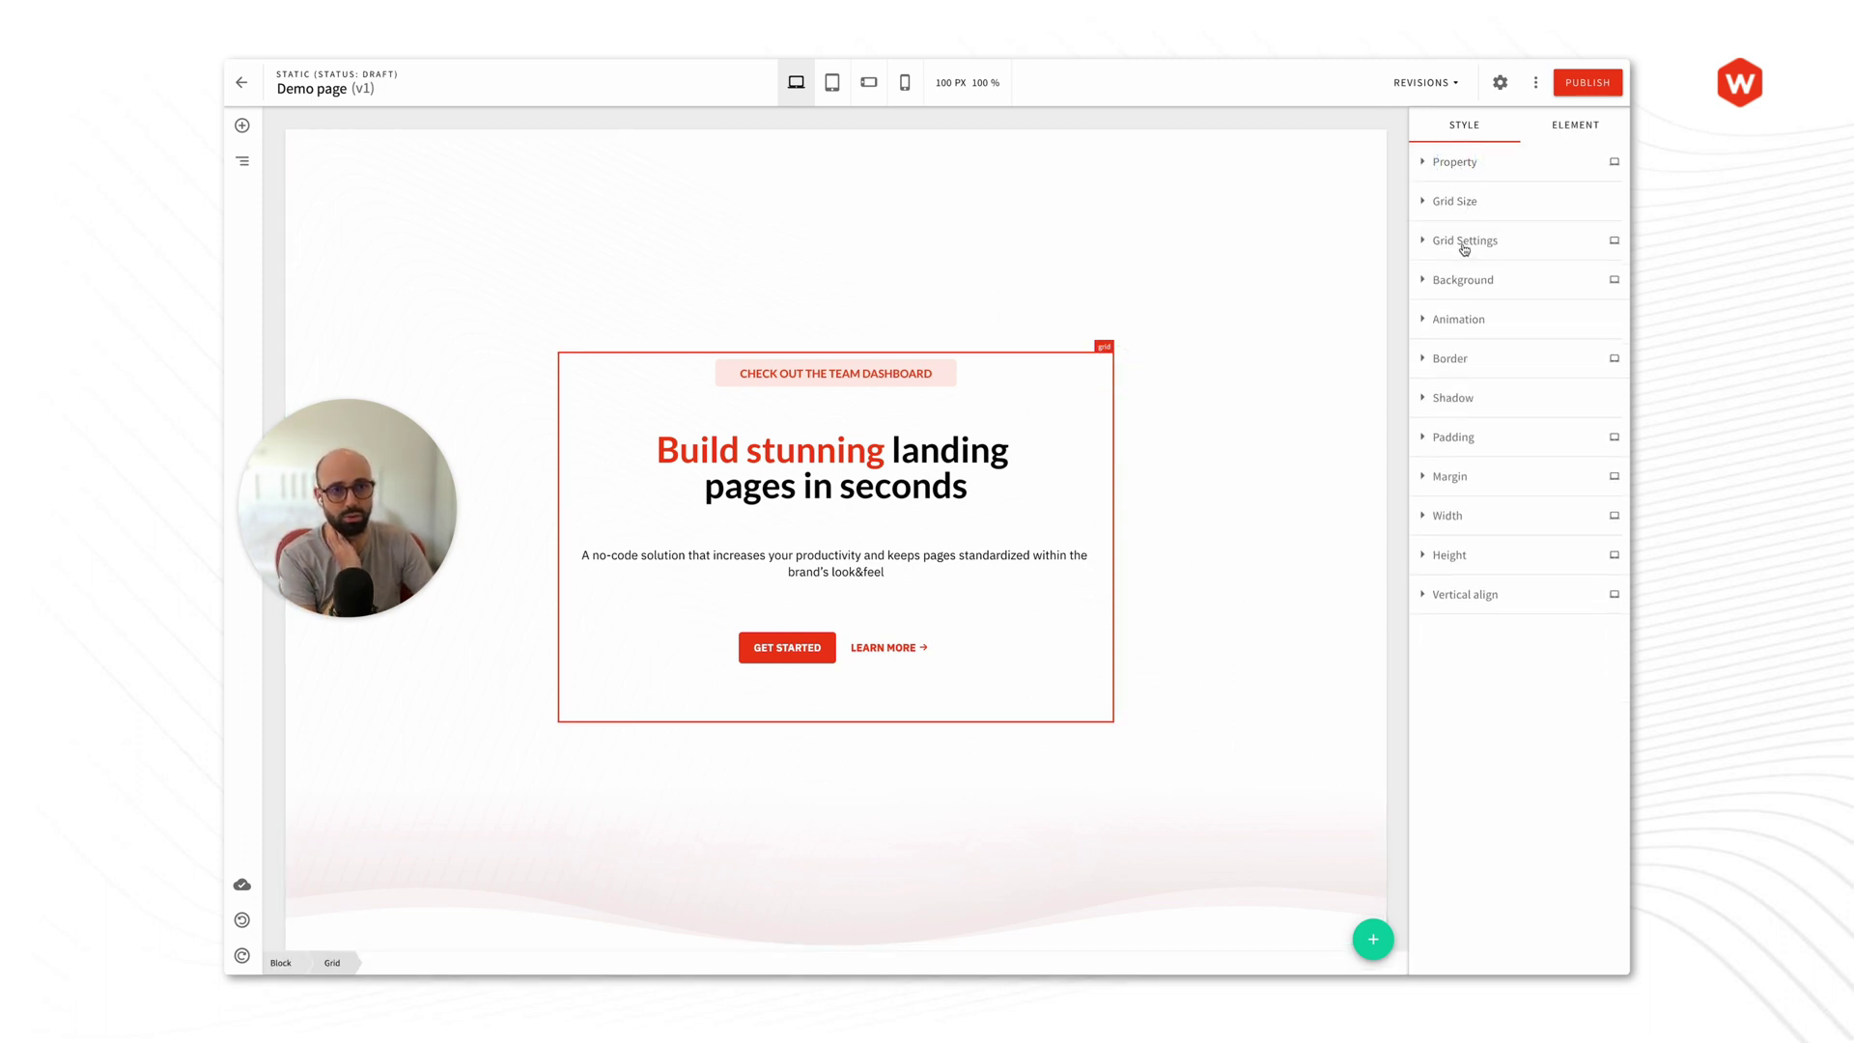
{"action": "left_click", "coordinate": [1465, 243]}
{"action": "left_click", "coordinate": [1535, 354]}
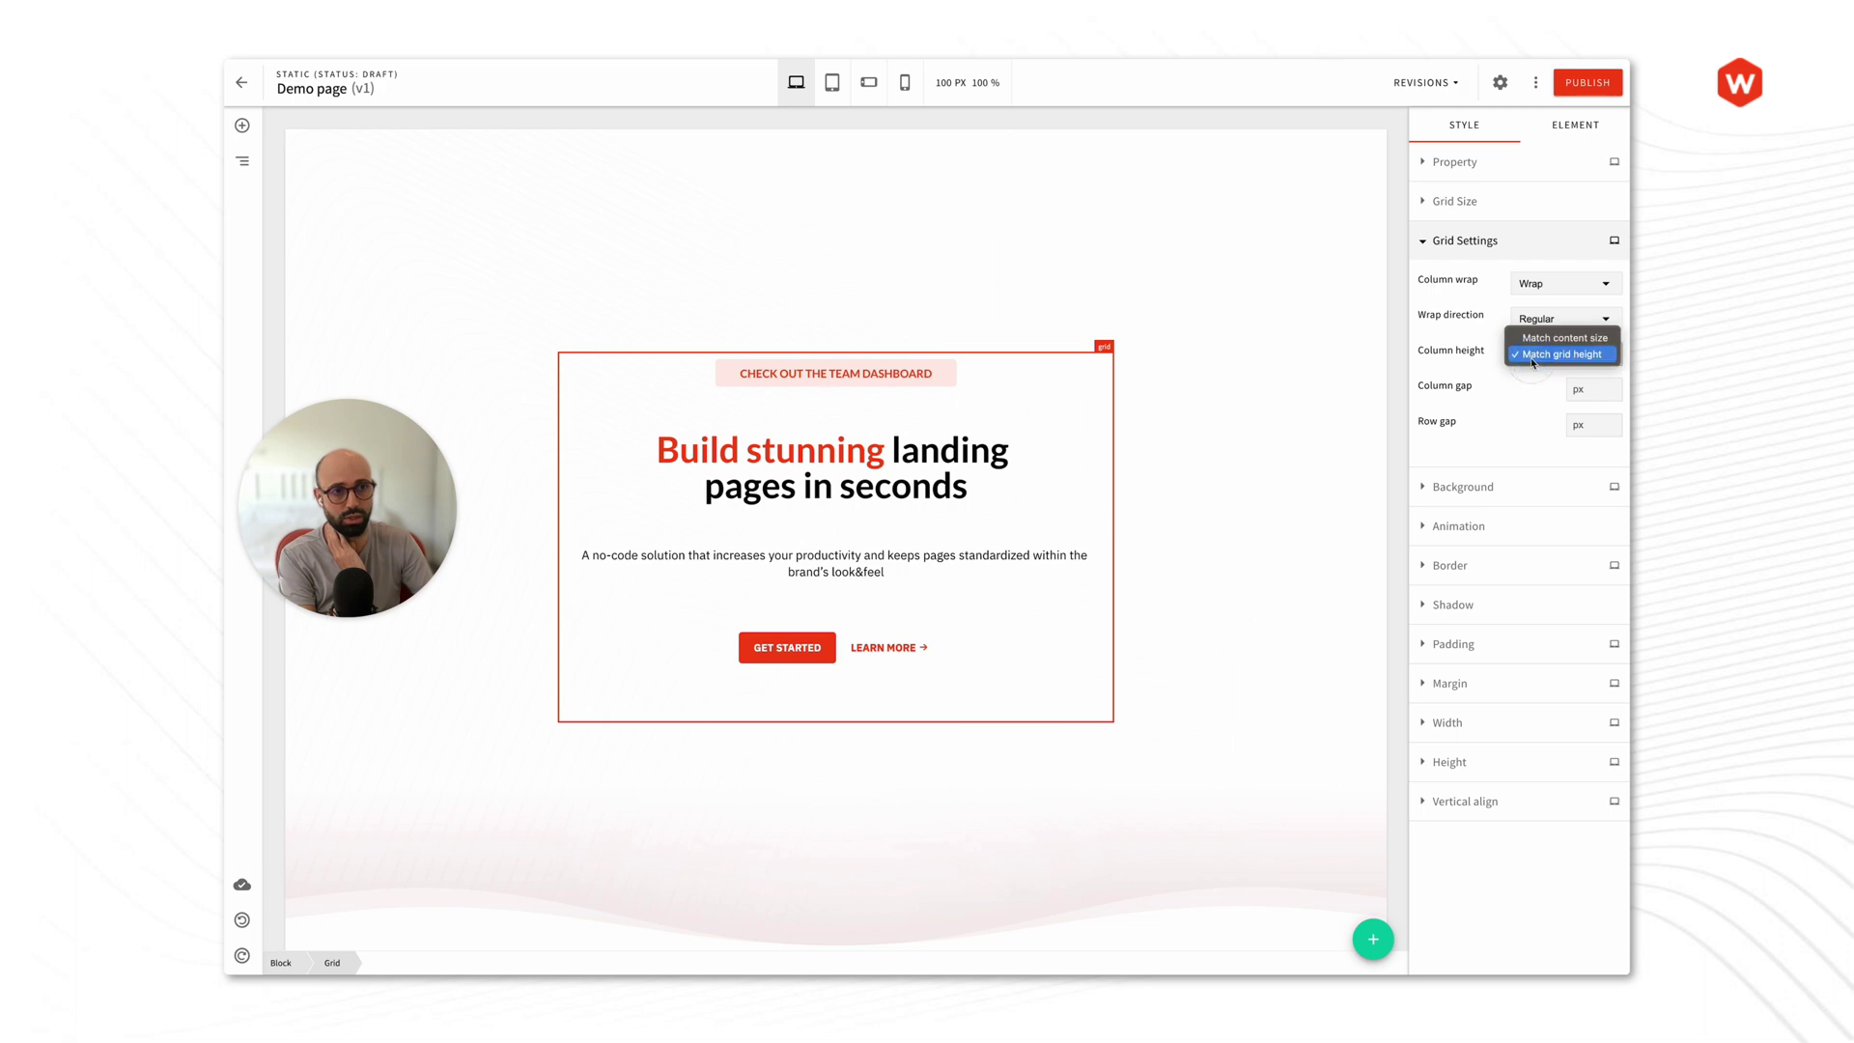
{"action": "left_click", "coordinate": [1535, 338]}
{"action": "left_click", "coordinate": [1535, 354]}
{"action": "left_click", "coordinate": [1561, 371]}
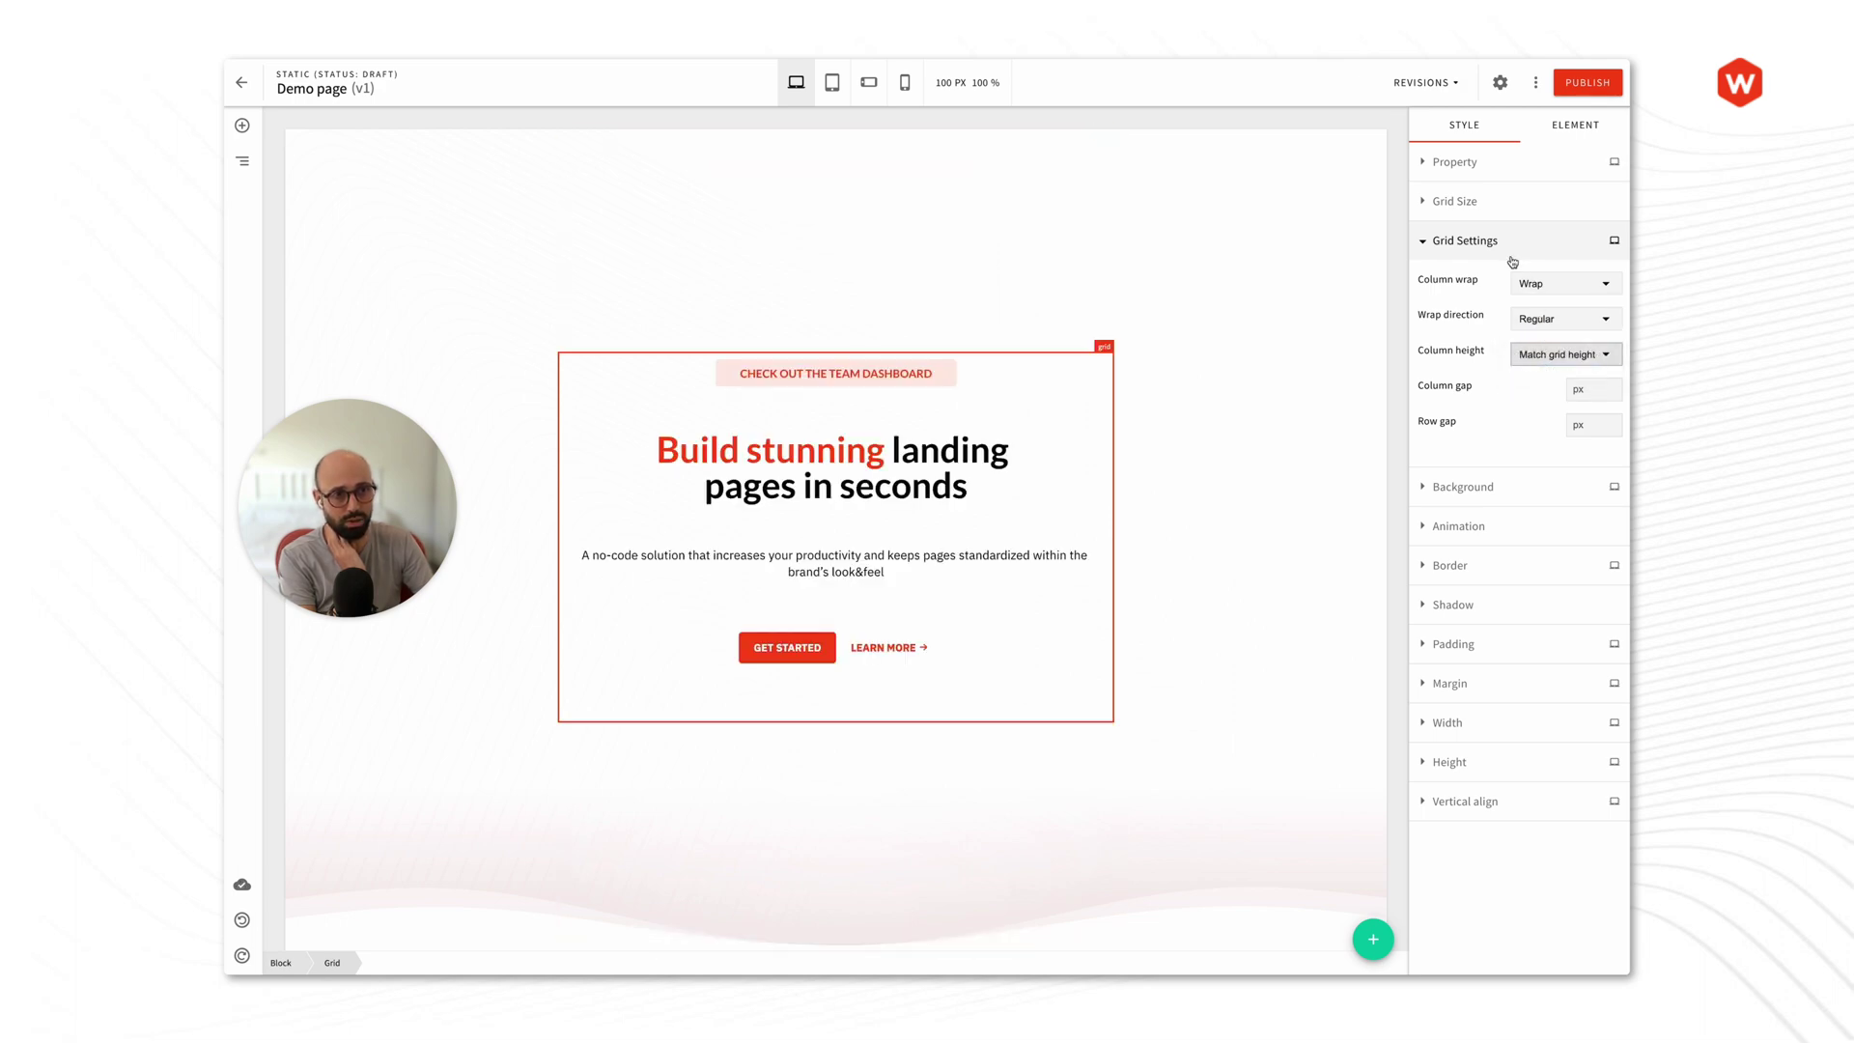
Step: Reduce the hero grid height from 500 px to 350 px
{"action": "left_click", "coordinate": [1451, 762]}
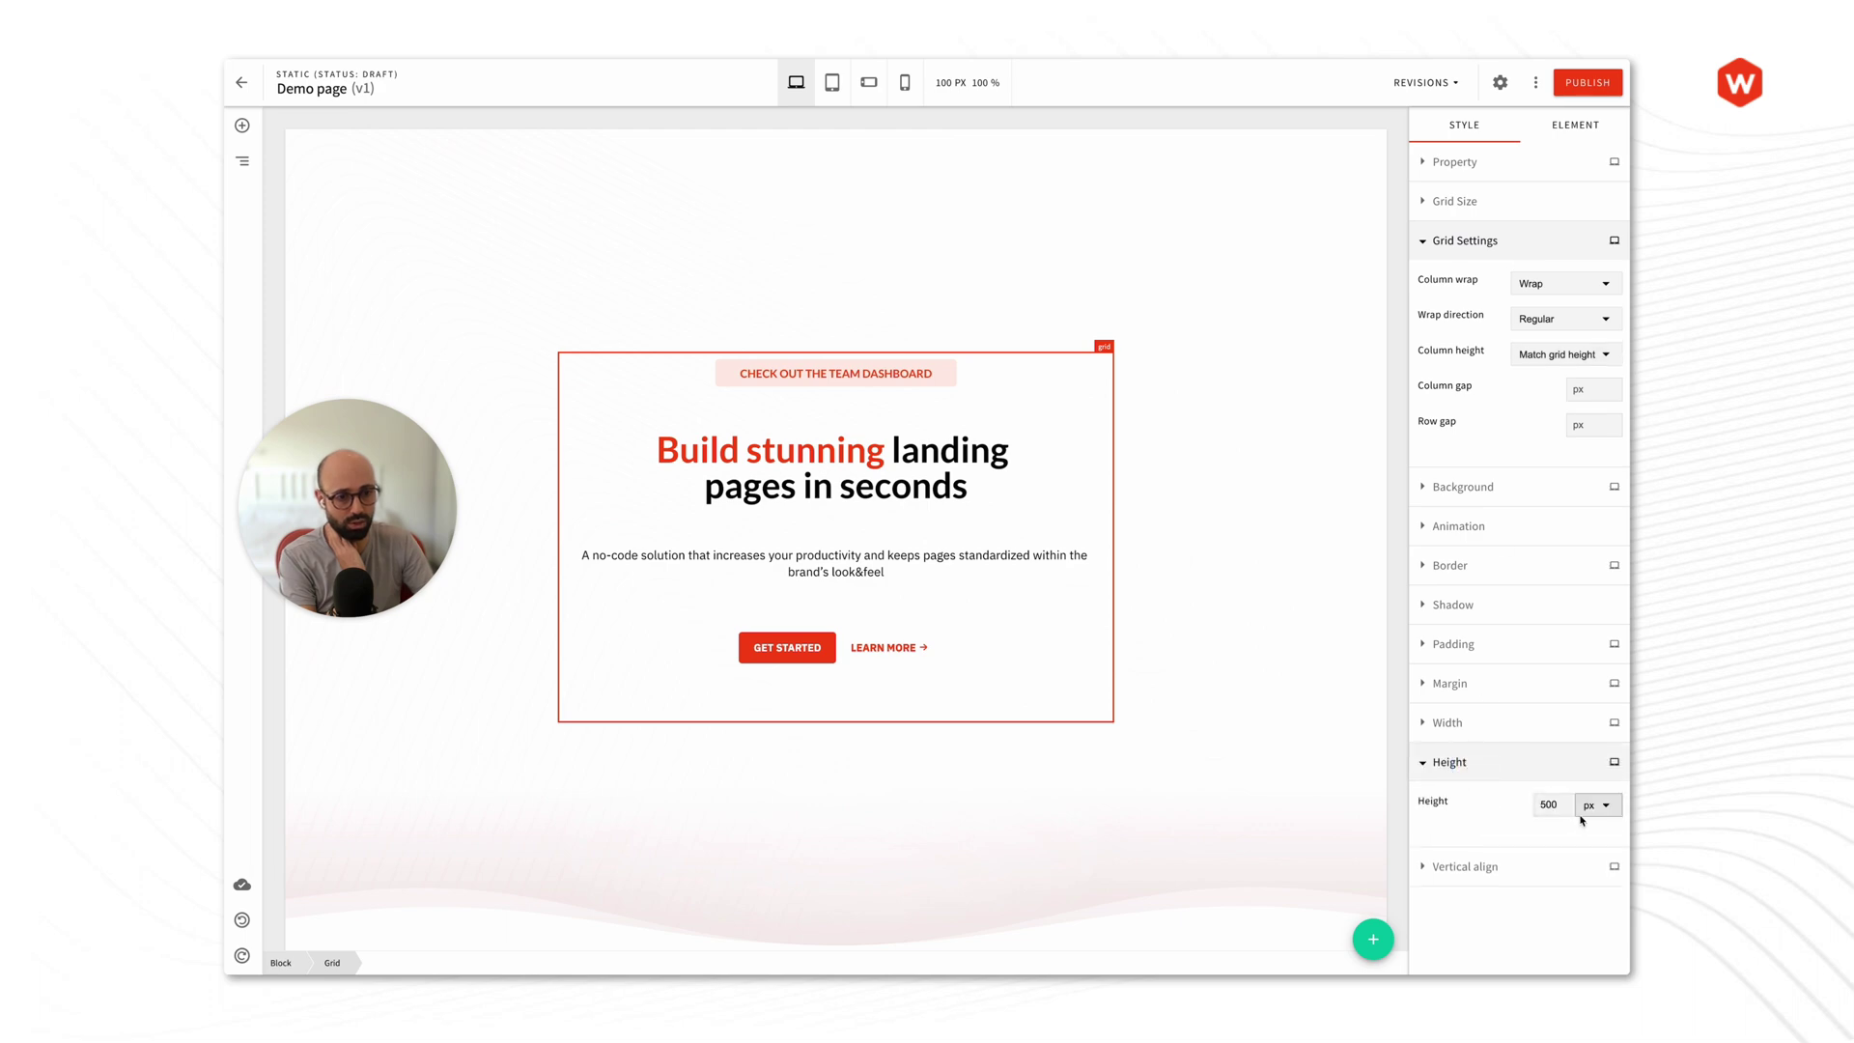
{"action": "double_click", "coordinate": [1548, 806]}
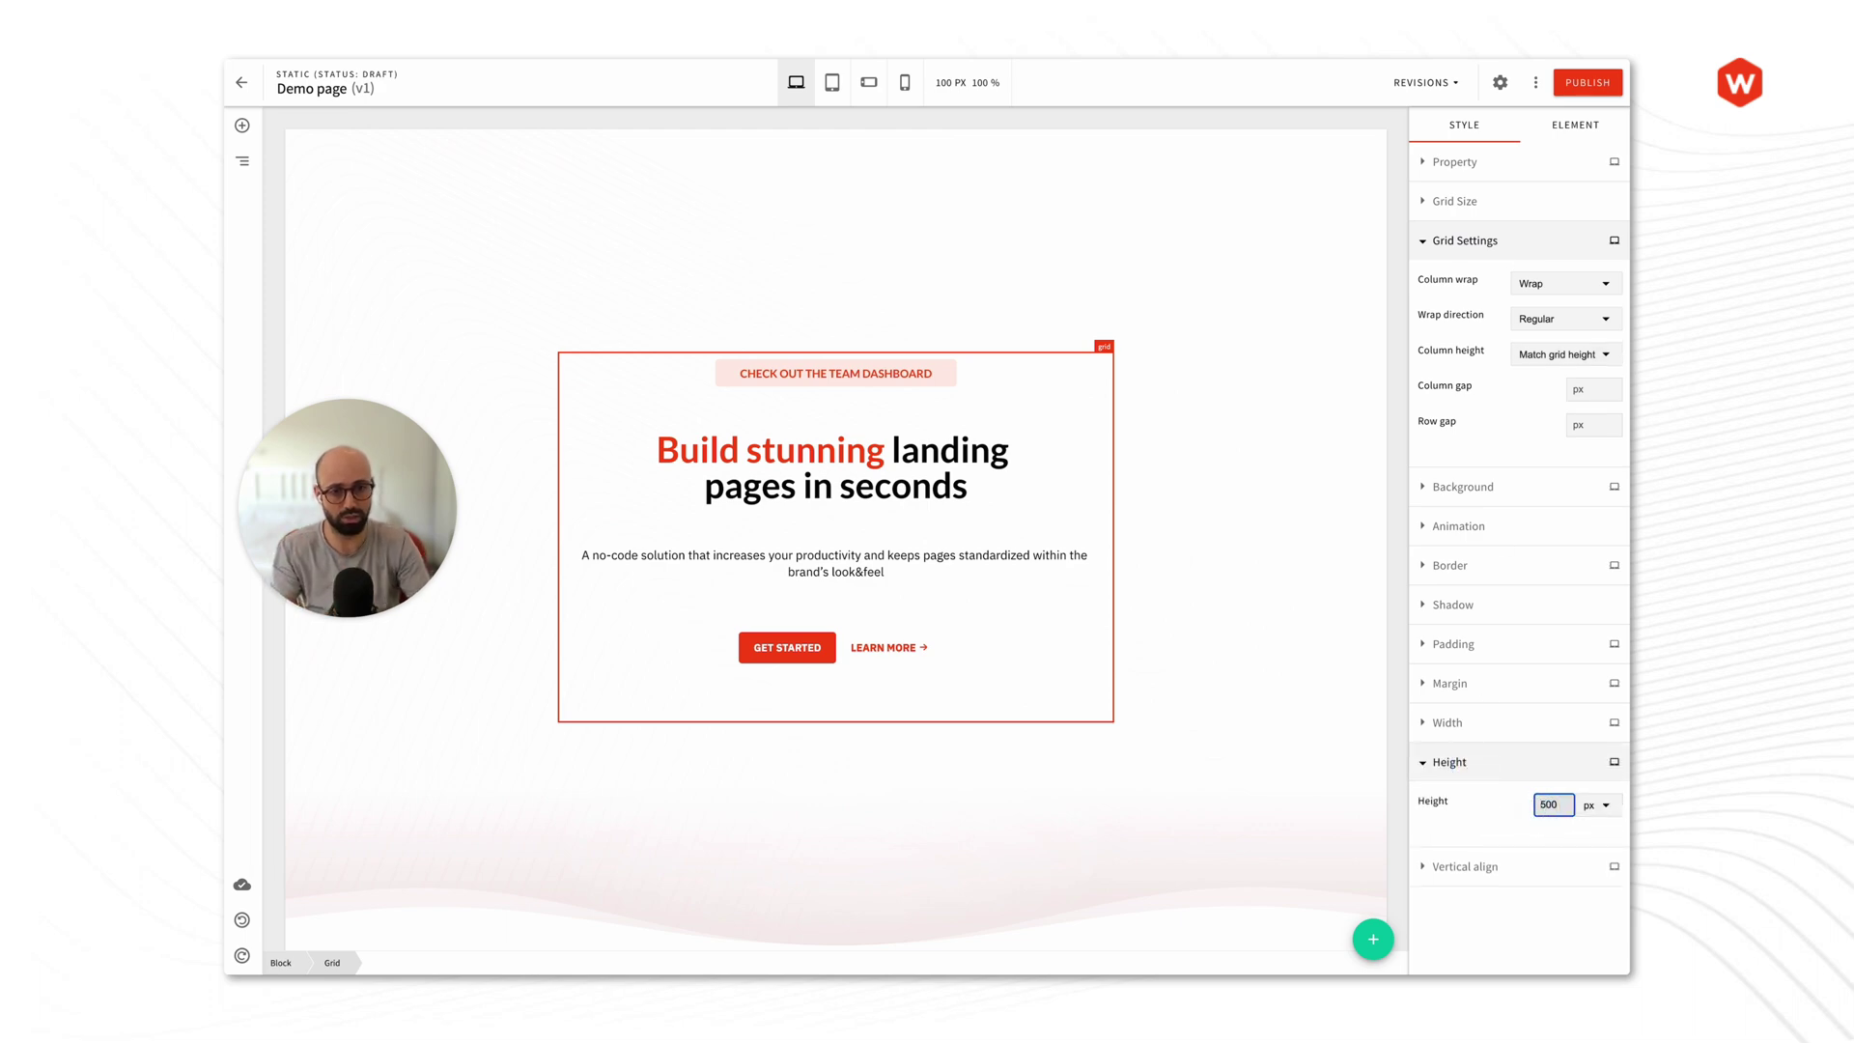
{"action": "type", "text": "400"}
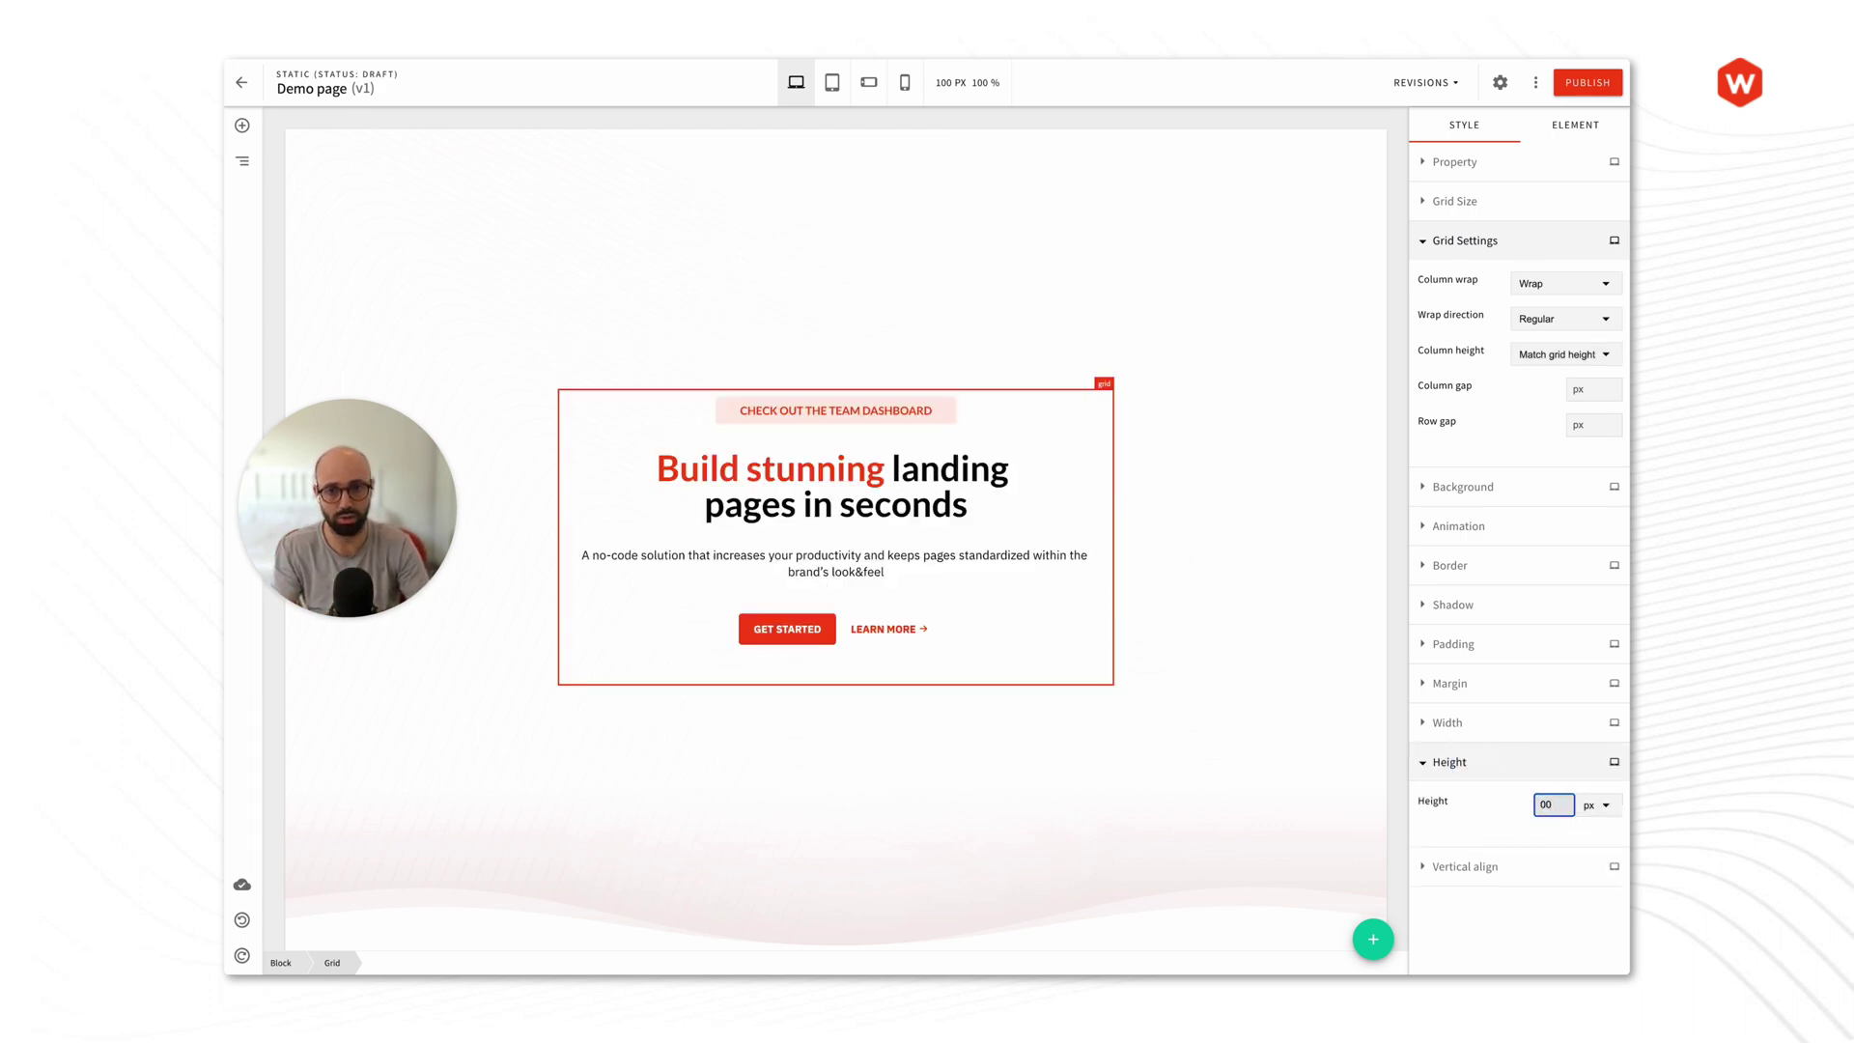
{"action": "double_click", "coordinate": [1549, 805]}
{"action": "type", "text": "500"}
{"action": "type", "text": "3"}
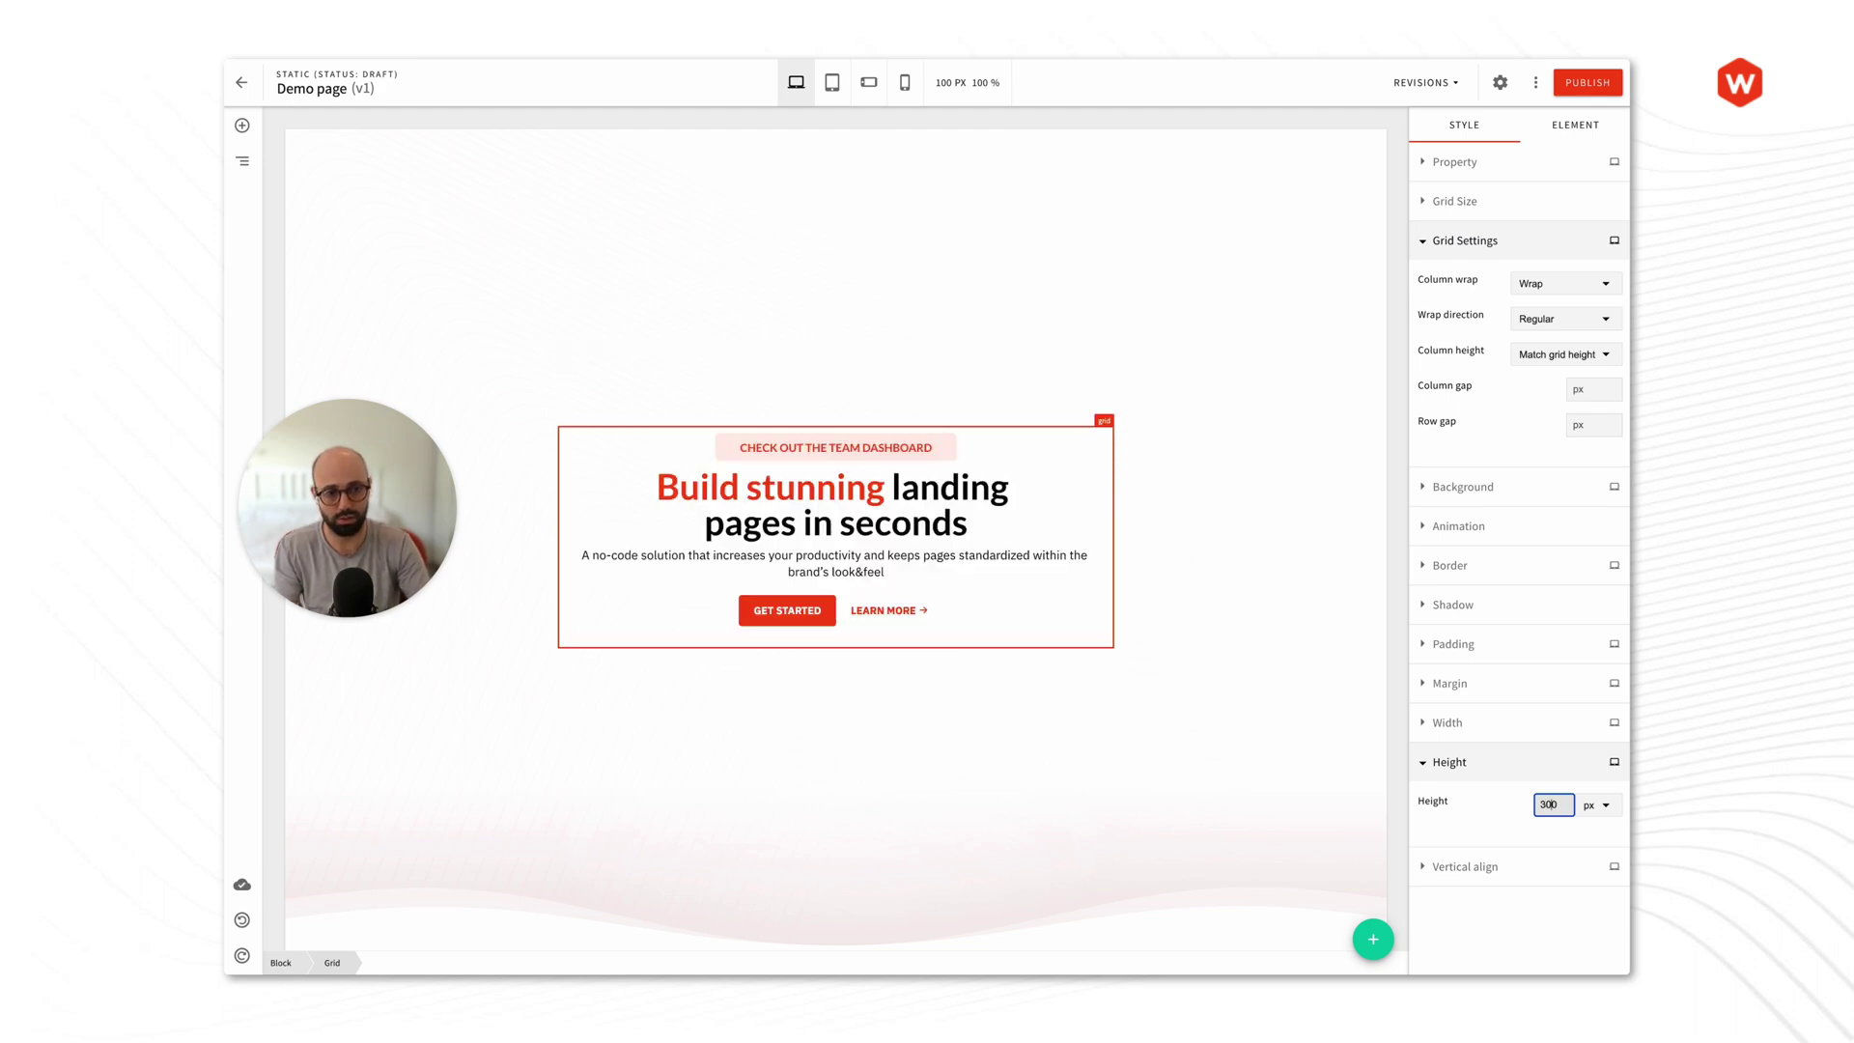
{"action": "key", "text": "Delete"}
{"action": "type", "text": "5"}
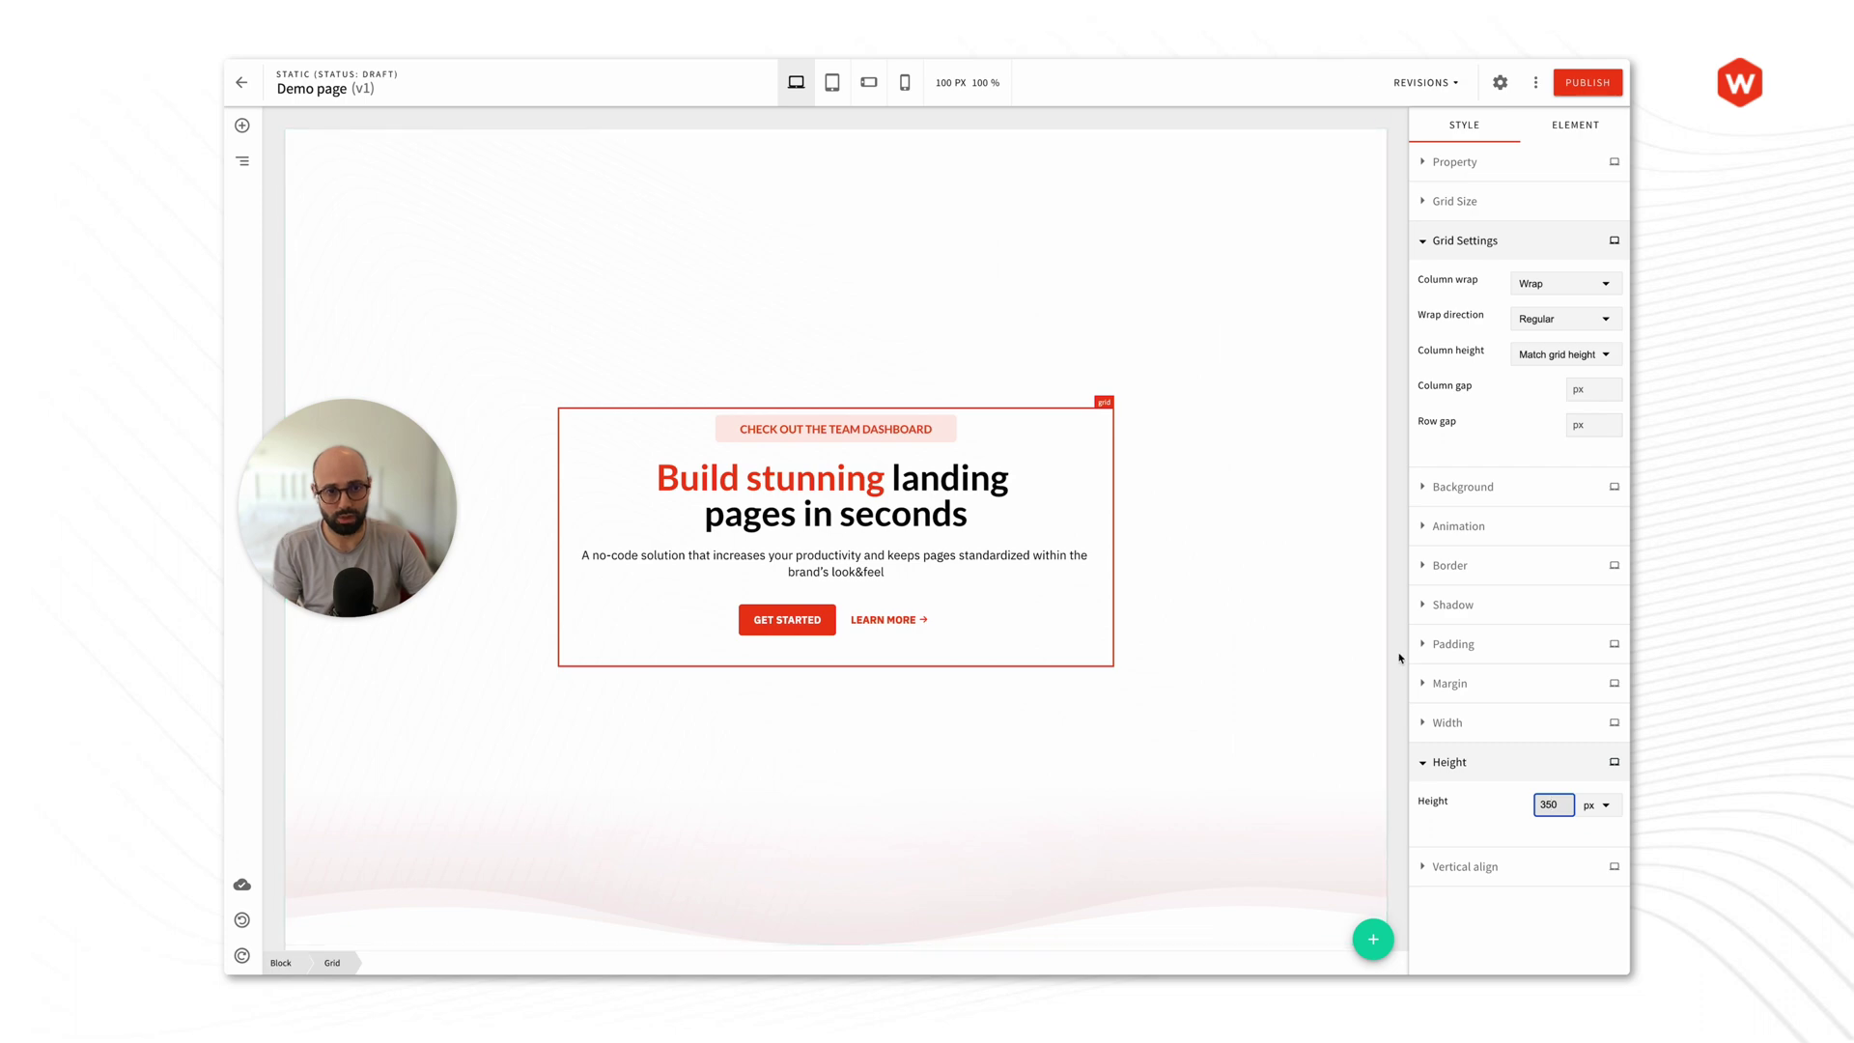
{"action": "left_click", "coordinate": [1399, 657]}
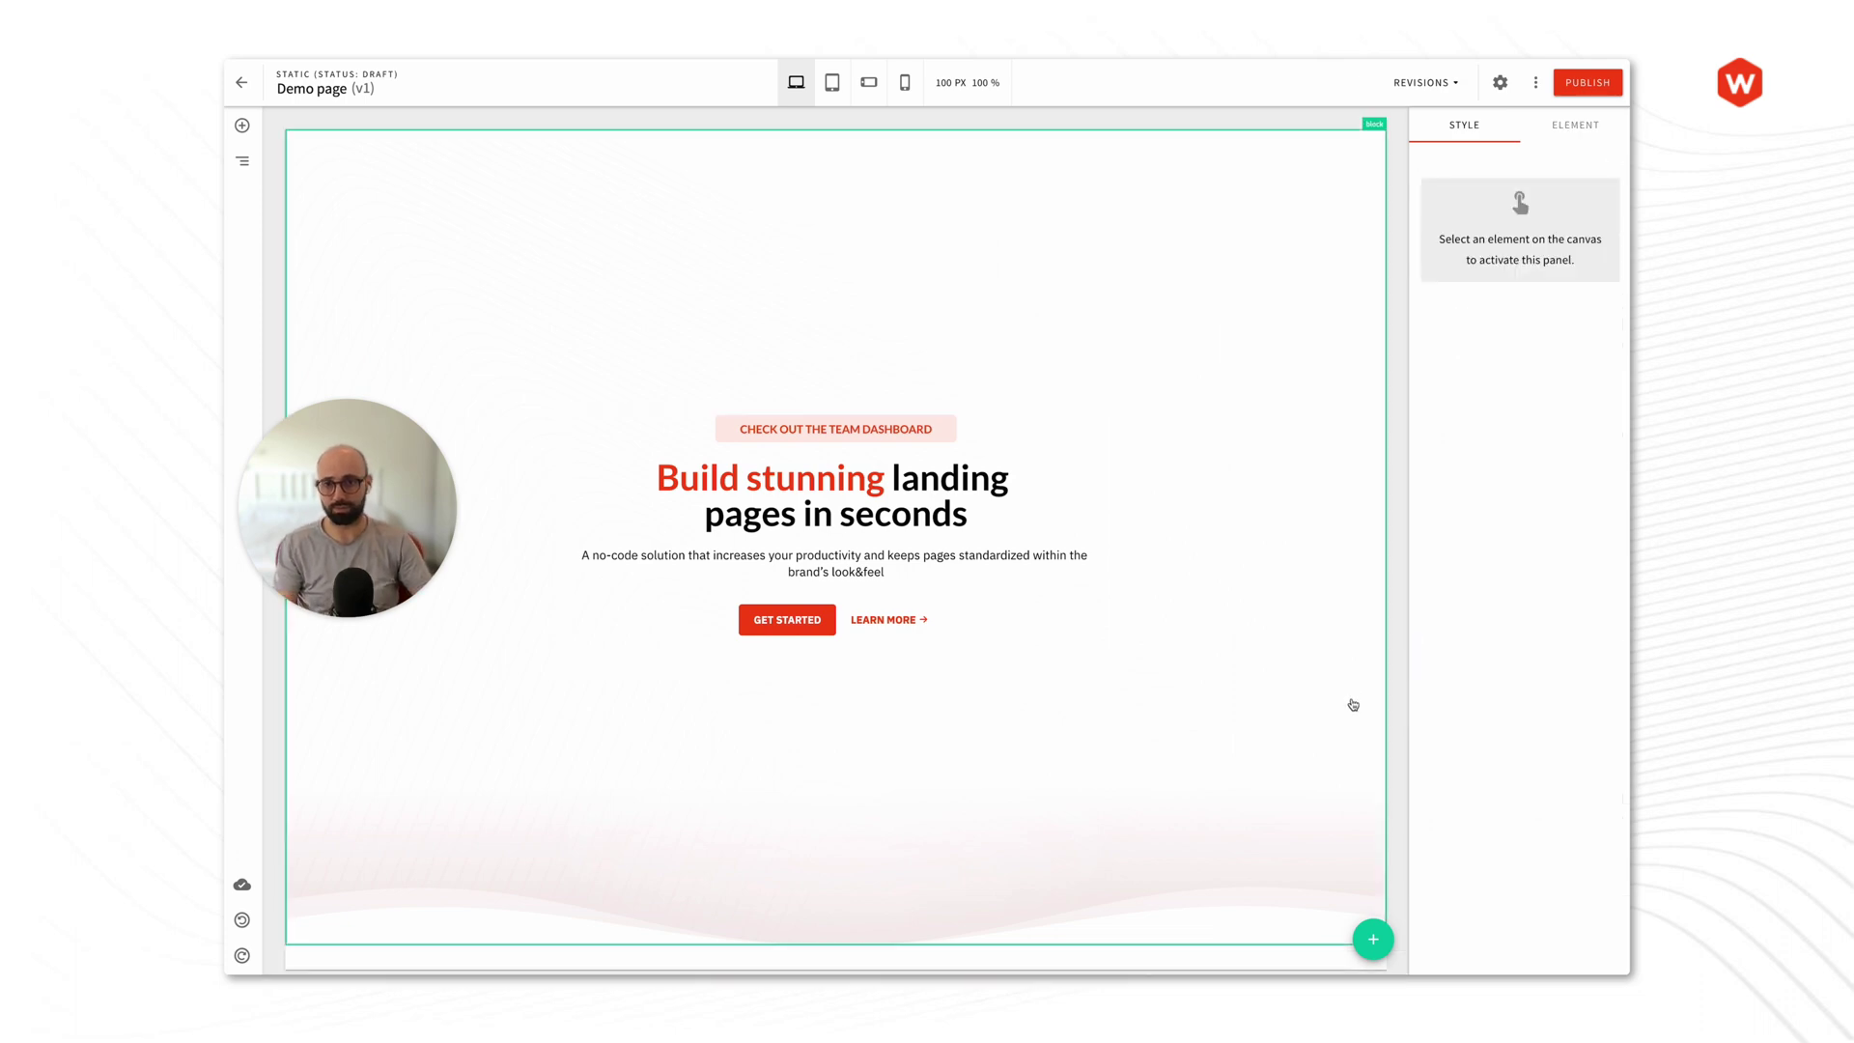
Step: Narrow the hero grid width from 750 px to 550 px
{"action": "left_click", "coordinate": [1050, 412]}
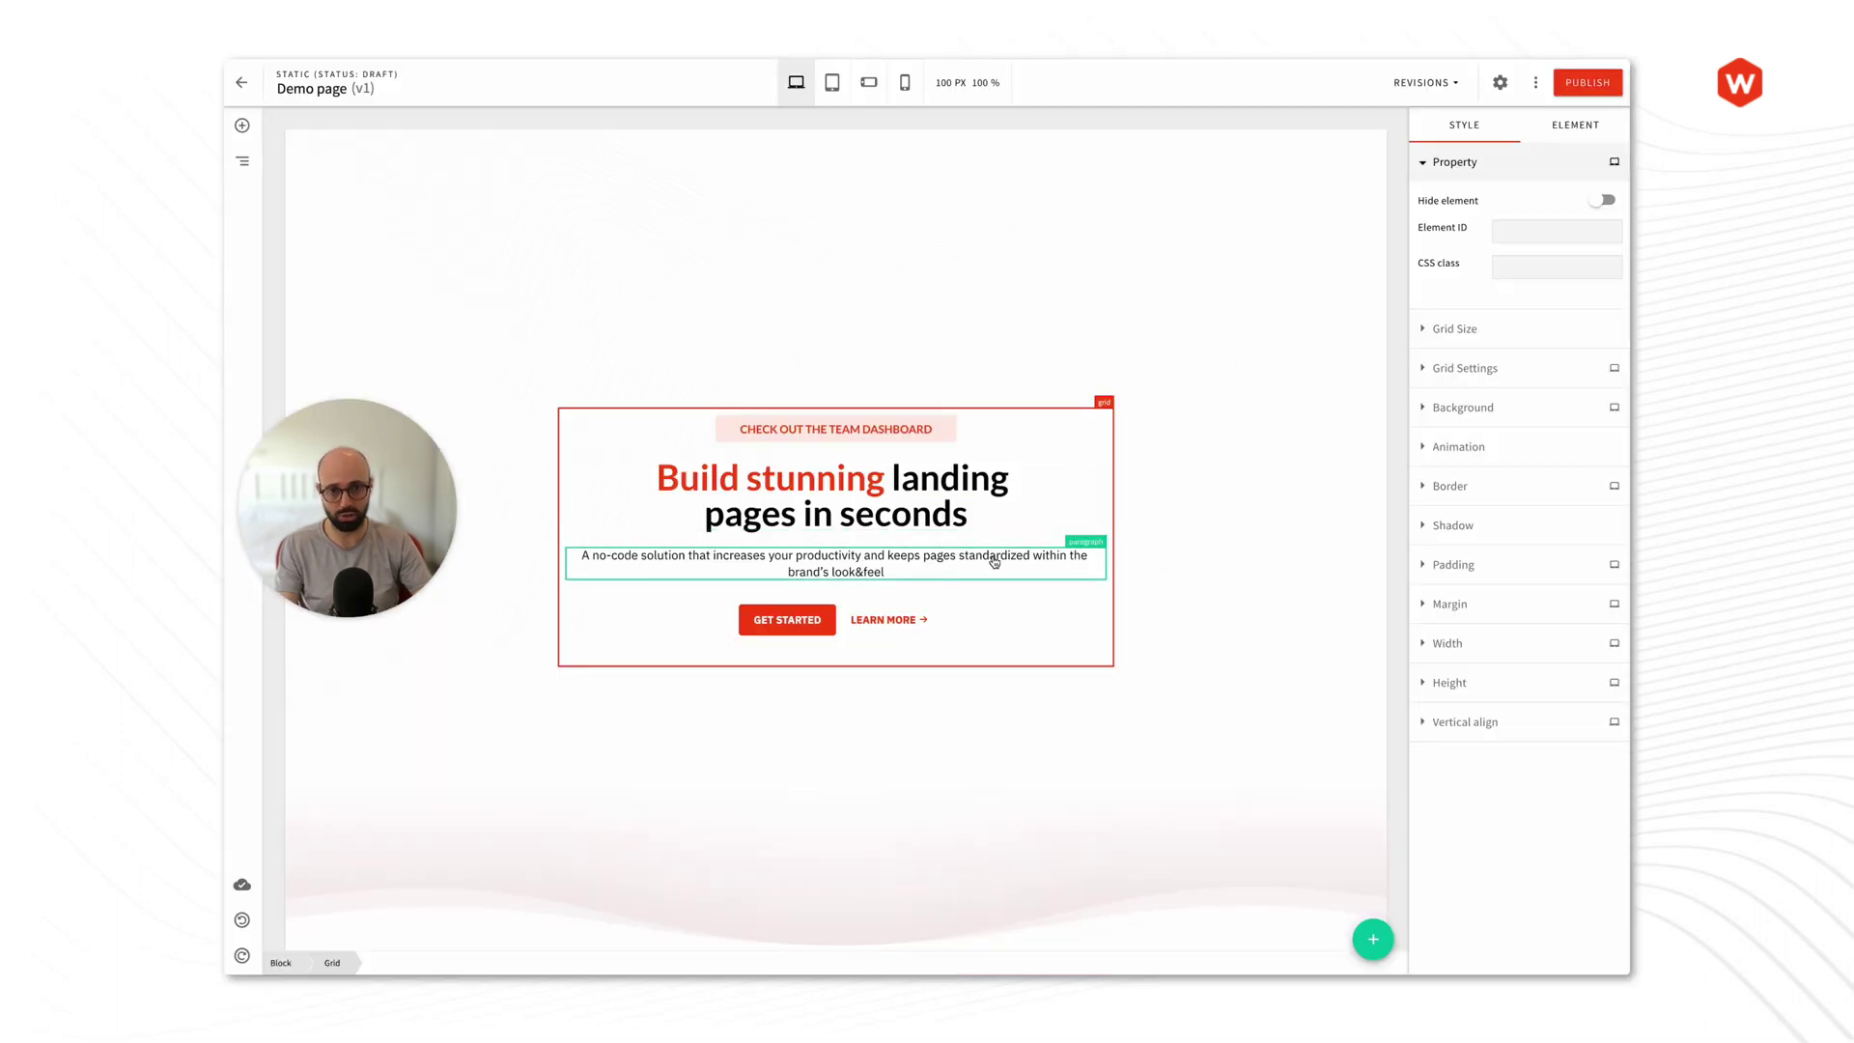
{"action": "left_click", "coordinate": [1484, 646]}
{"action": "double_click", "coordinate": [1551, 689]}
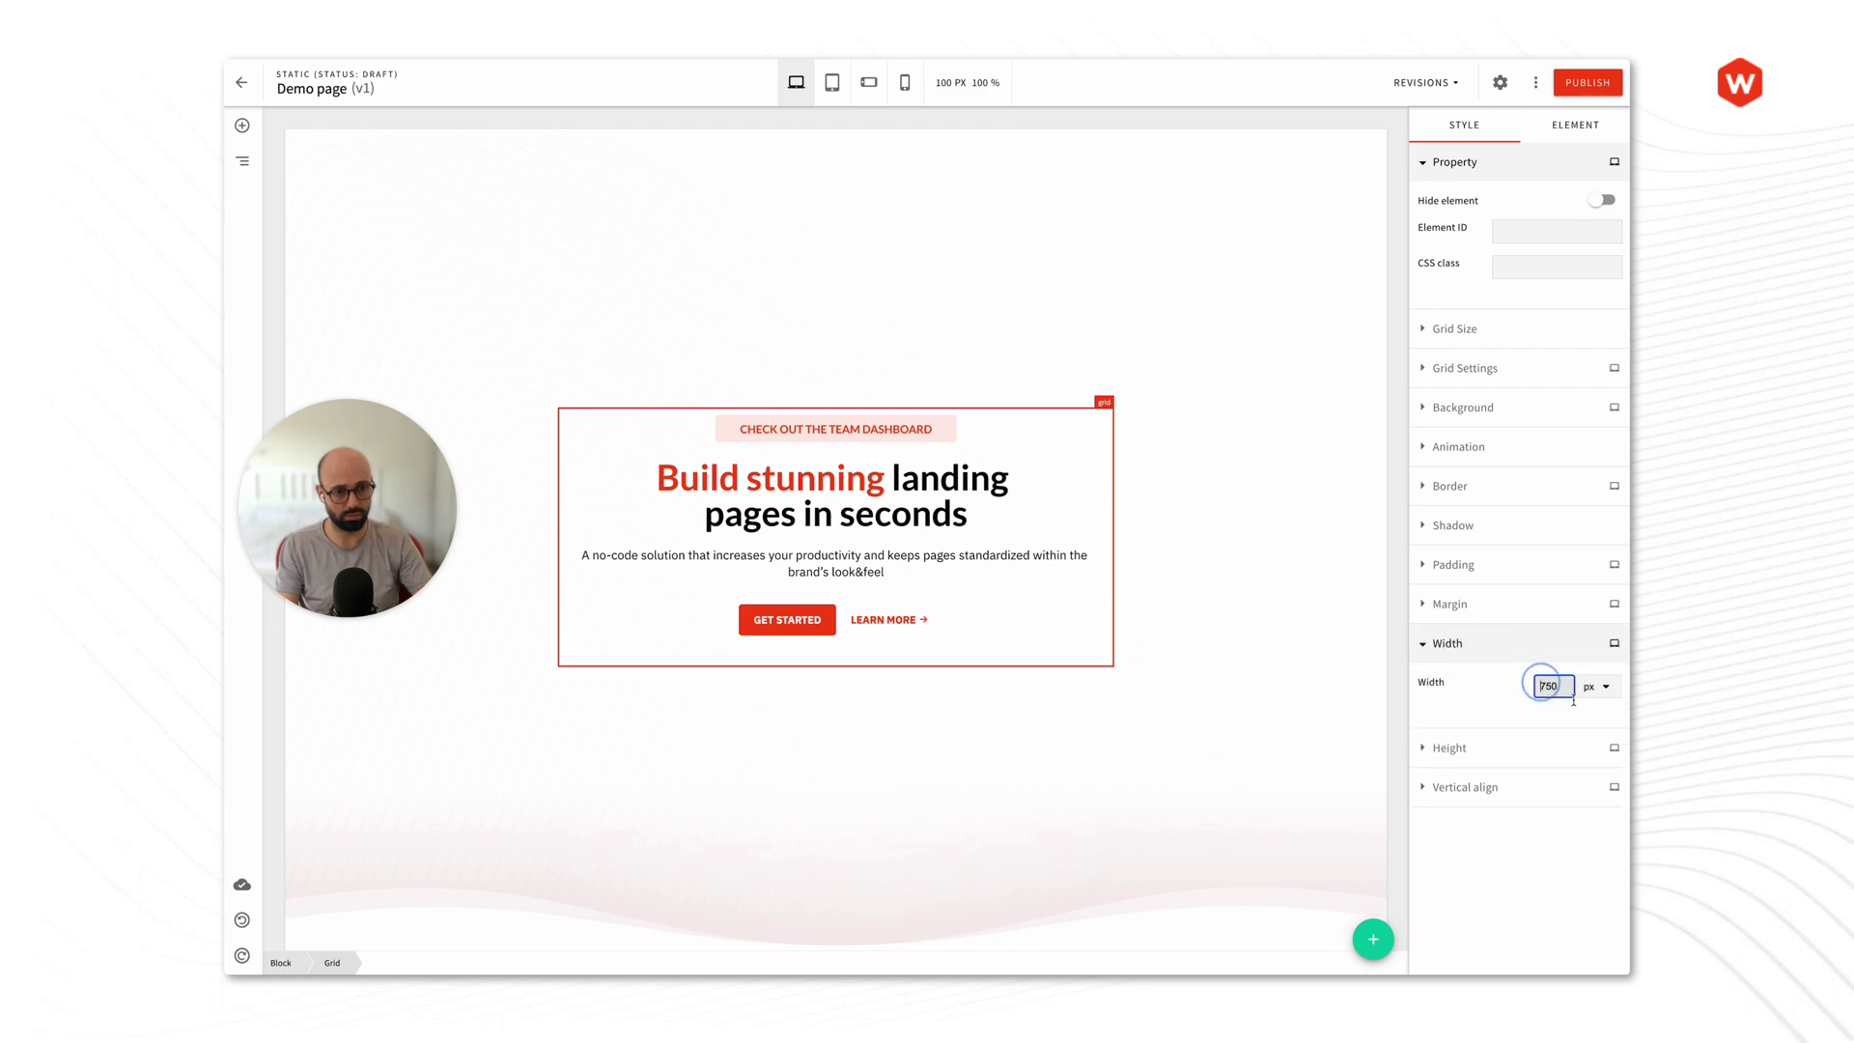
{"action": "type", "text": "650"}
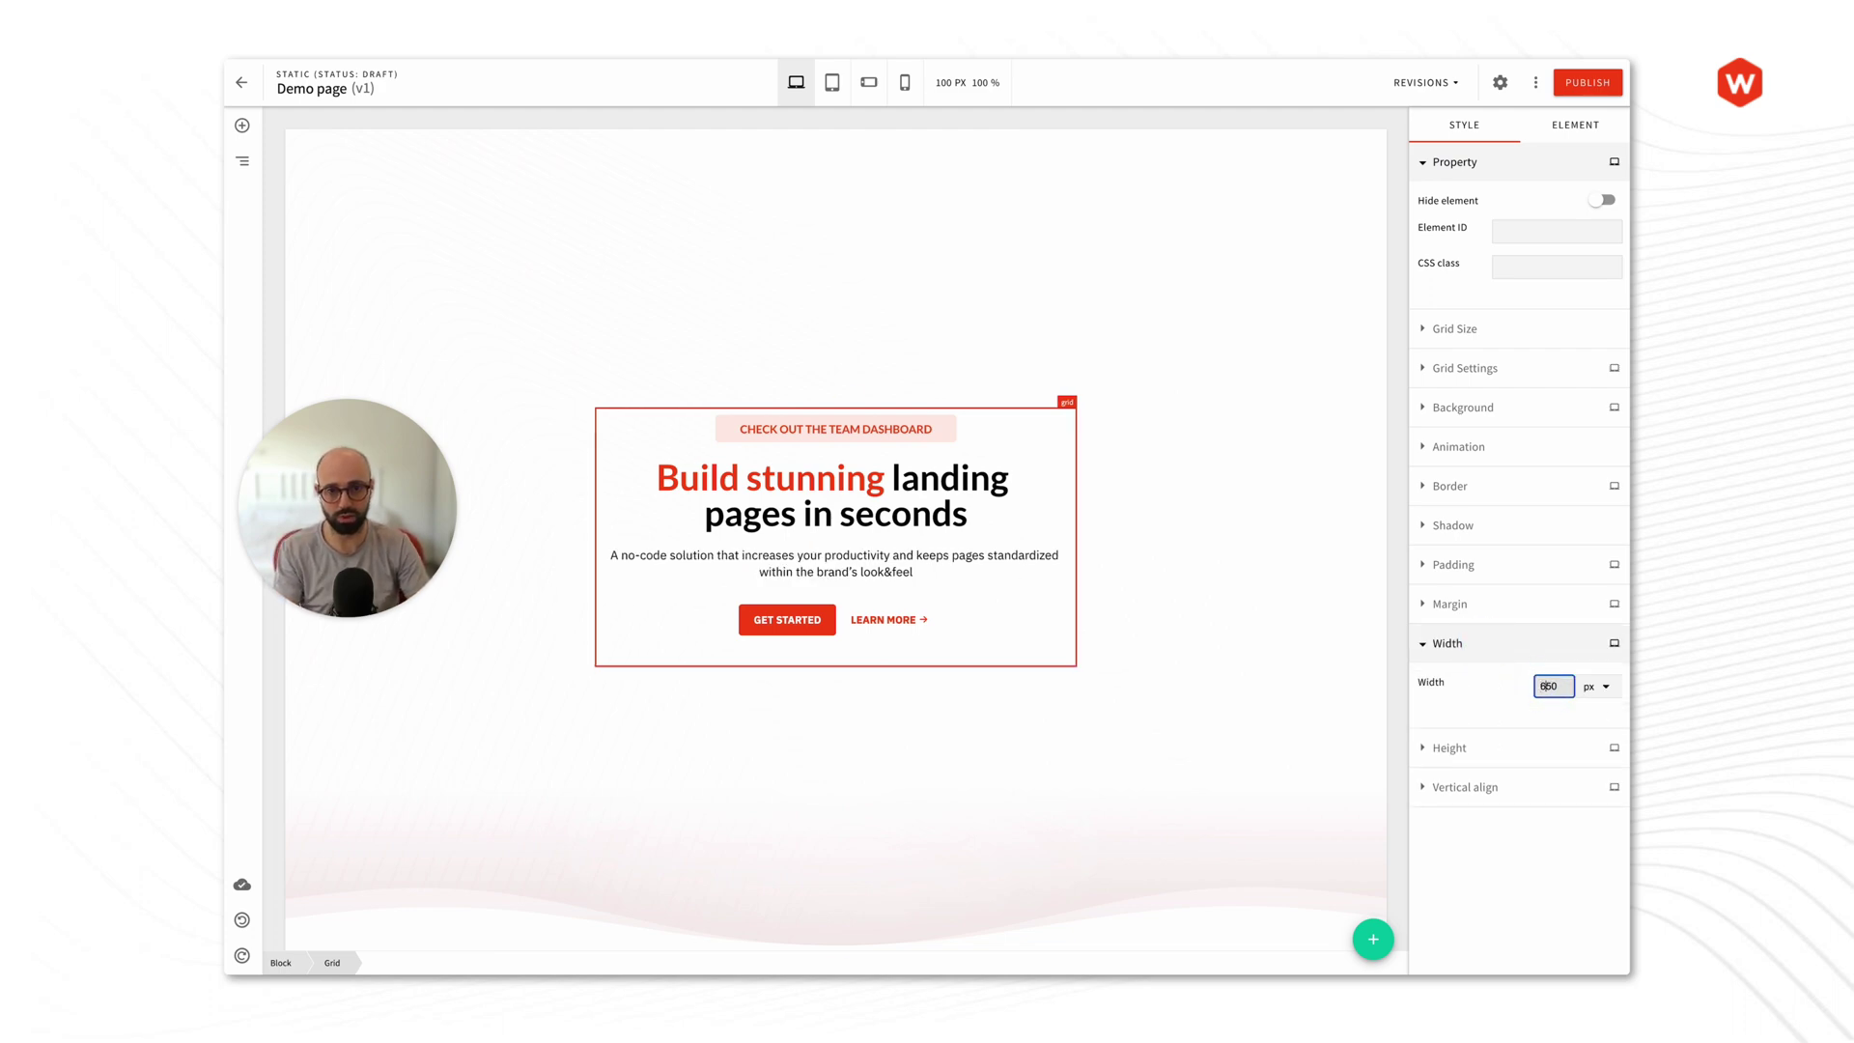
{"action": "left_click", "coordinate": [1546, 686]}
{"action": "key", "text": "BackSpace"}
{"action": "type", "text": "5"}
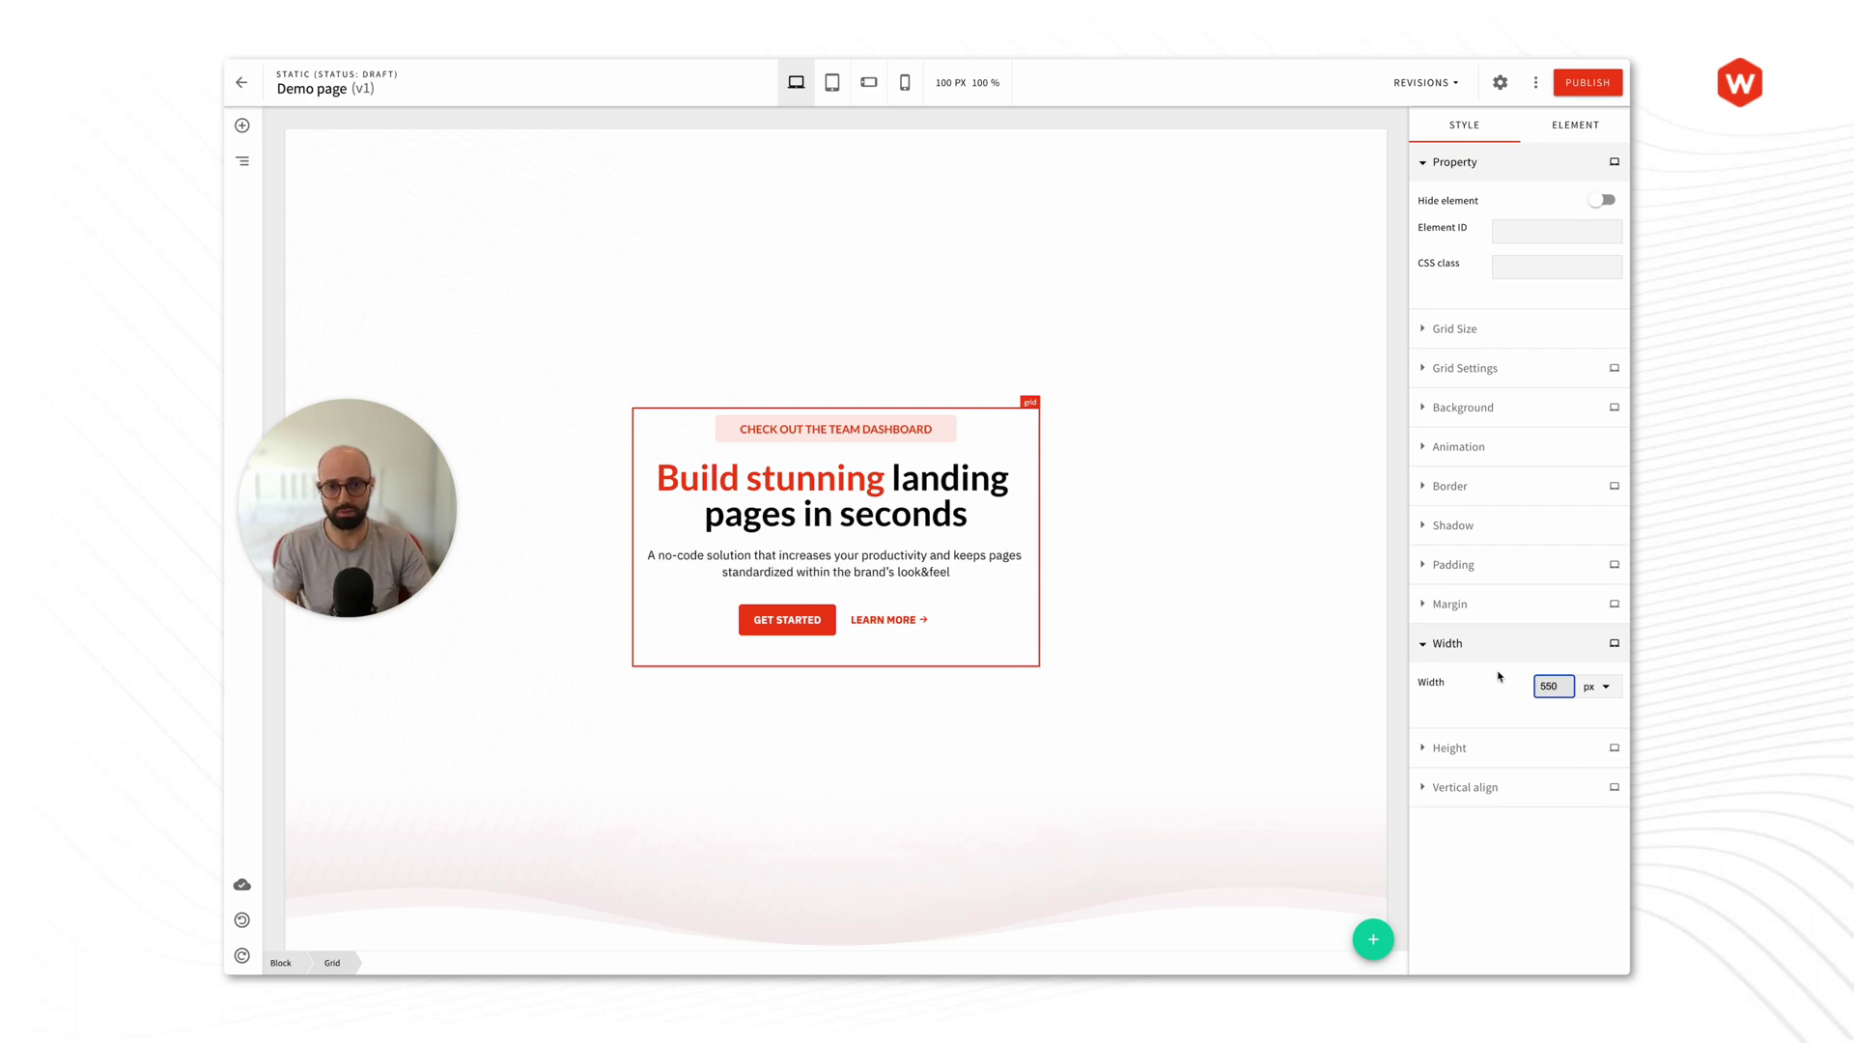
{"action": "left_click", "coordinate": [1390, 614]}
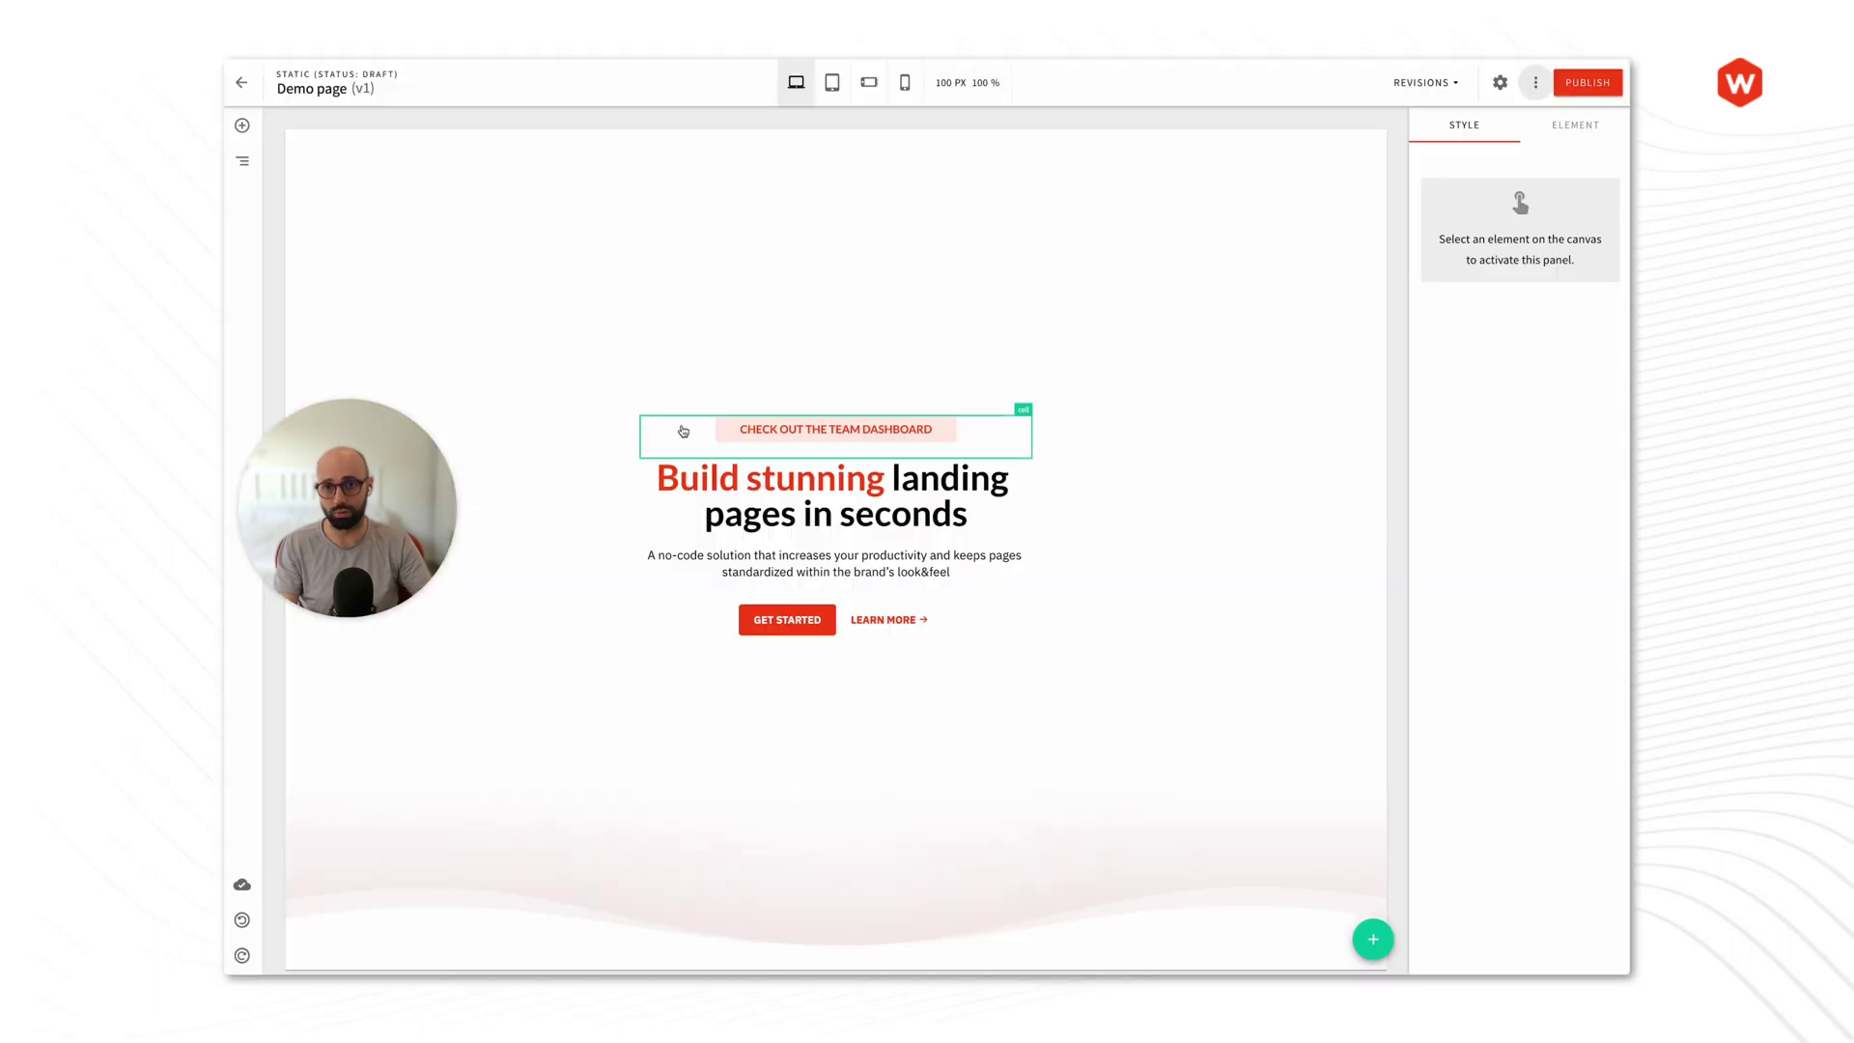
{"action": "key", "text": "alt+Tab"}
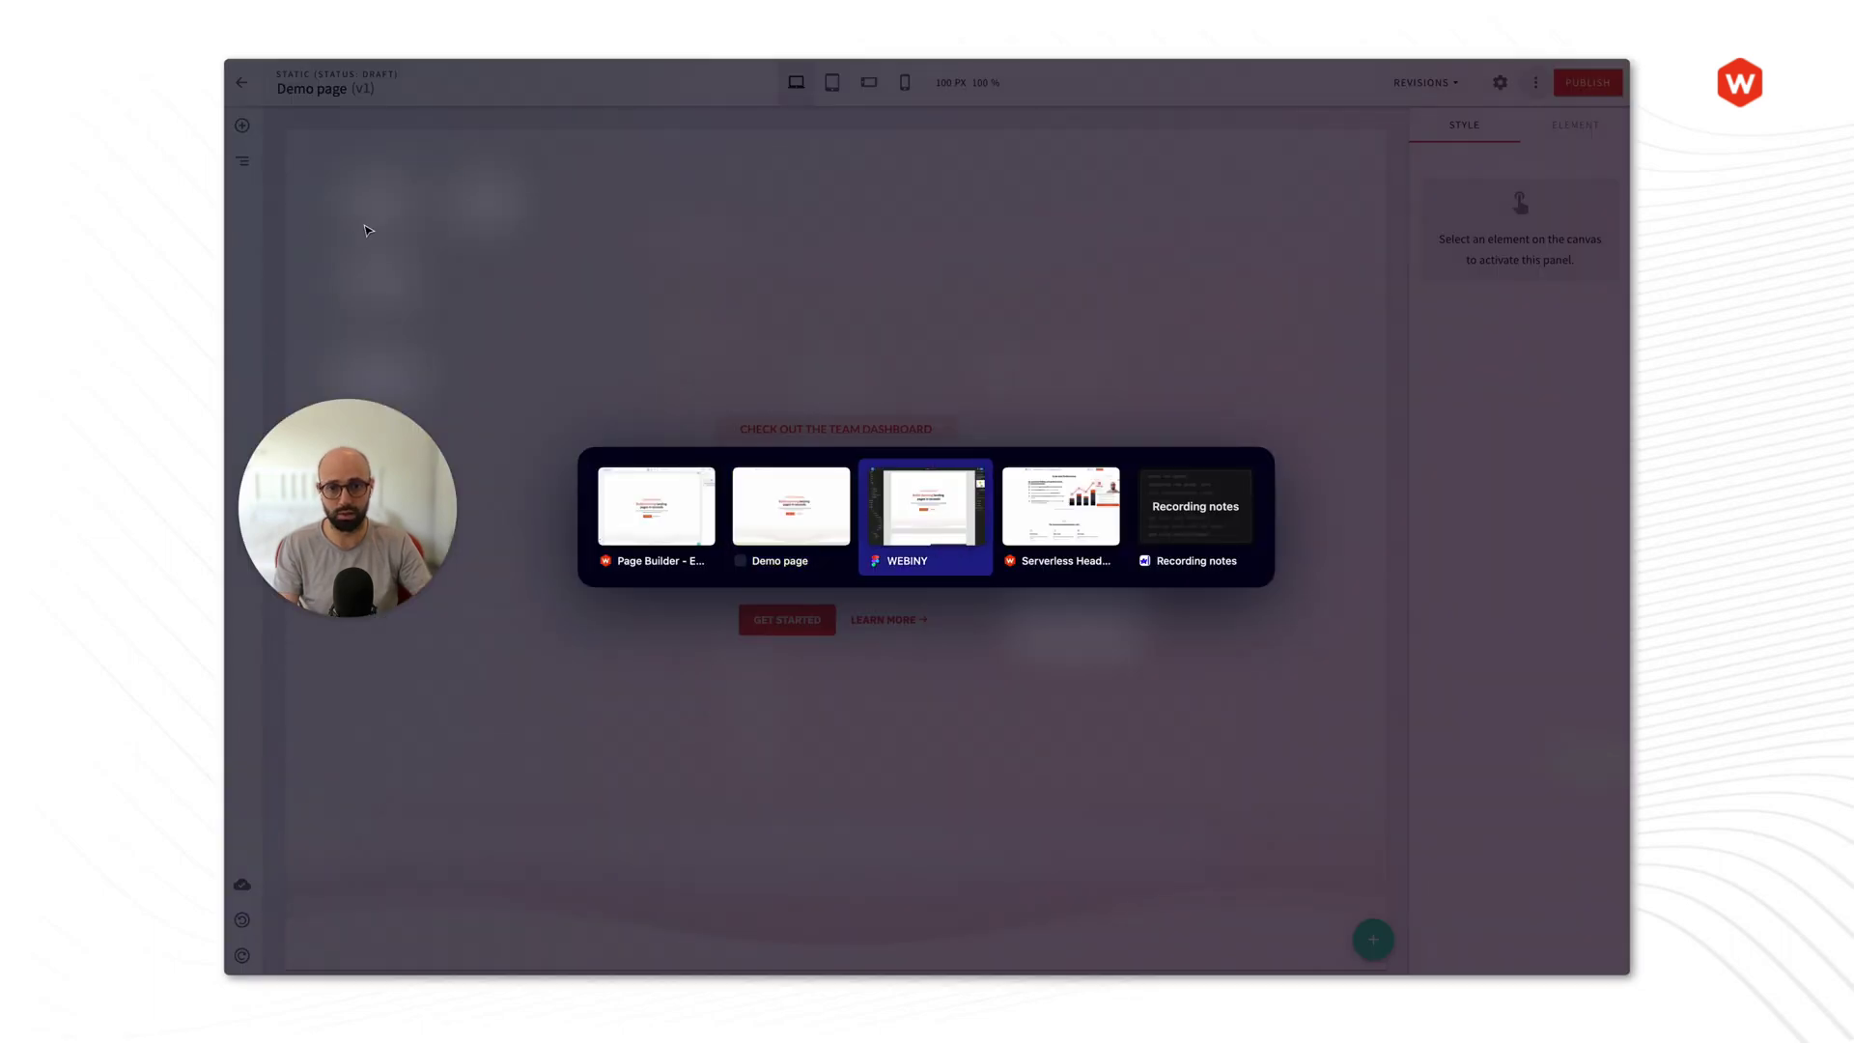
{"action": "key", "text": "alt+Tab"}
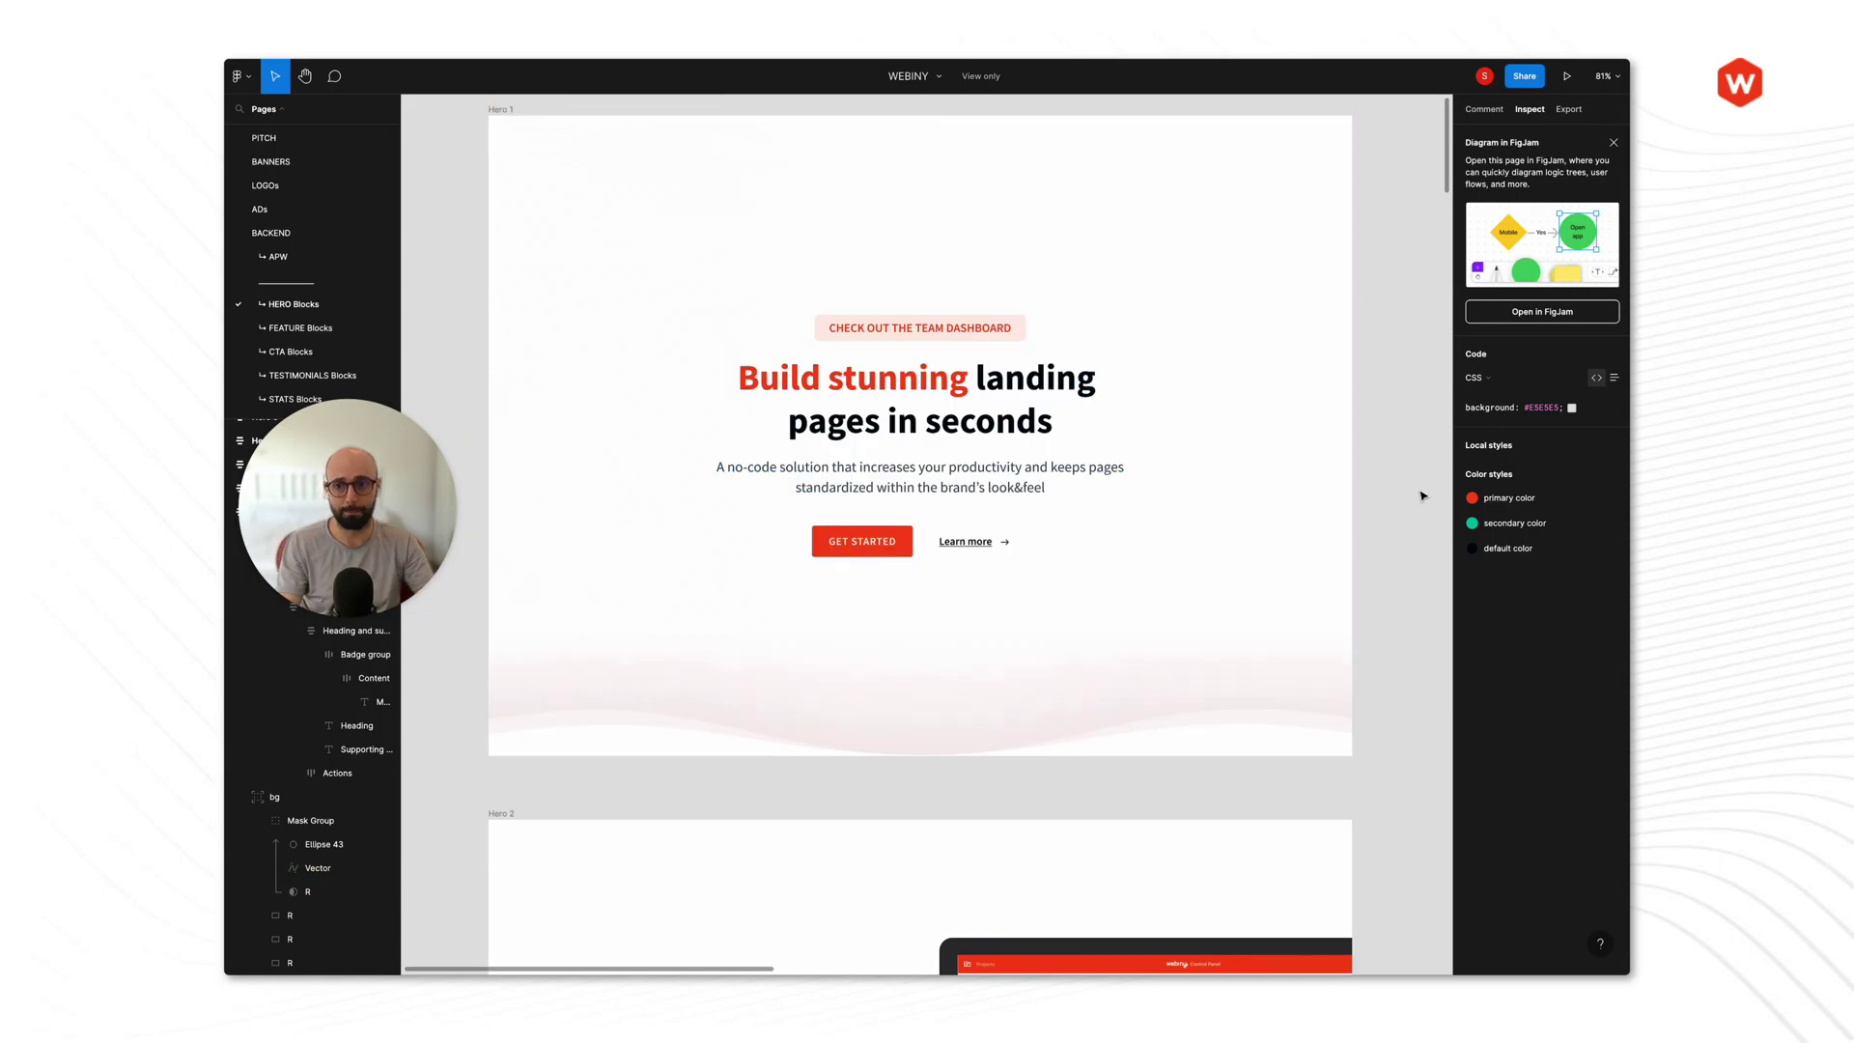
{"action": "key", "text": "alt+Tab"}
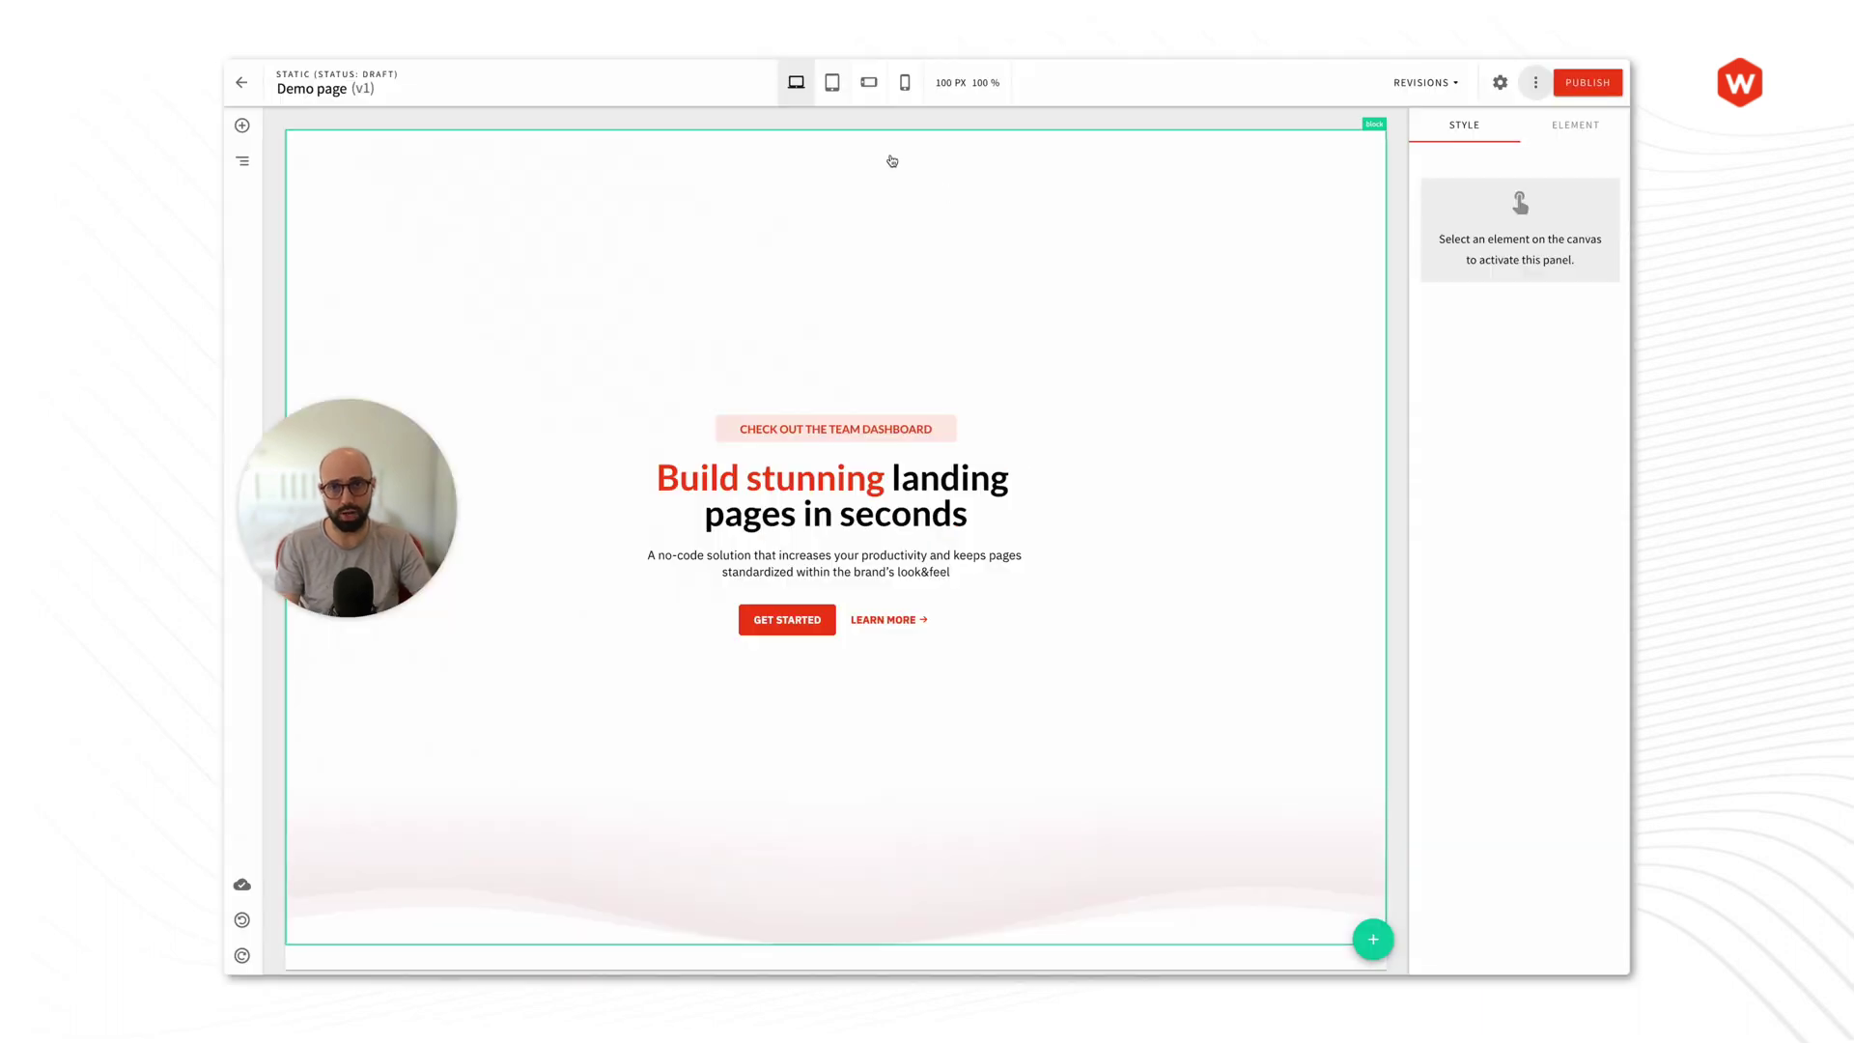
Step: Switch to the mobile portrait preview and inspect the hero grid and its parent Block
{"action": "left_click", "coordinate": [905, 85]}
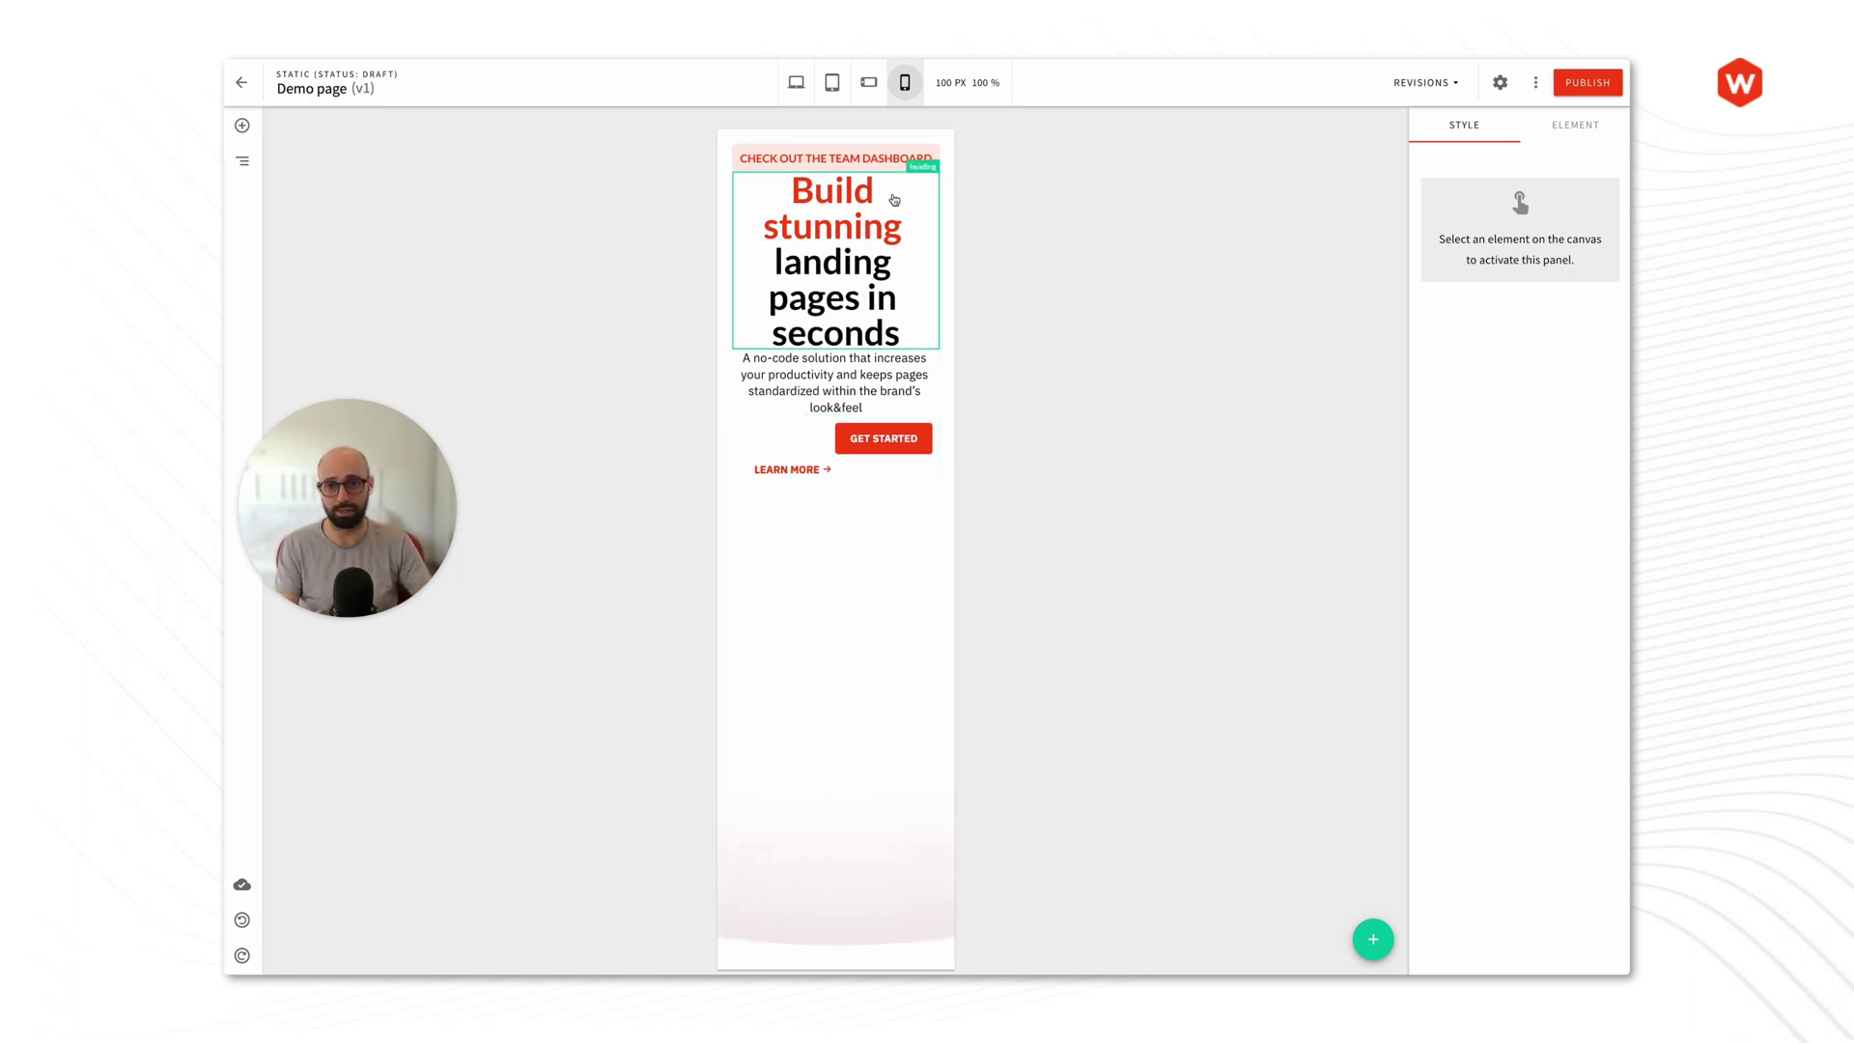
{"action": "left_click", "coordinate": [946, 226]}
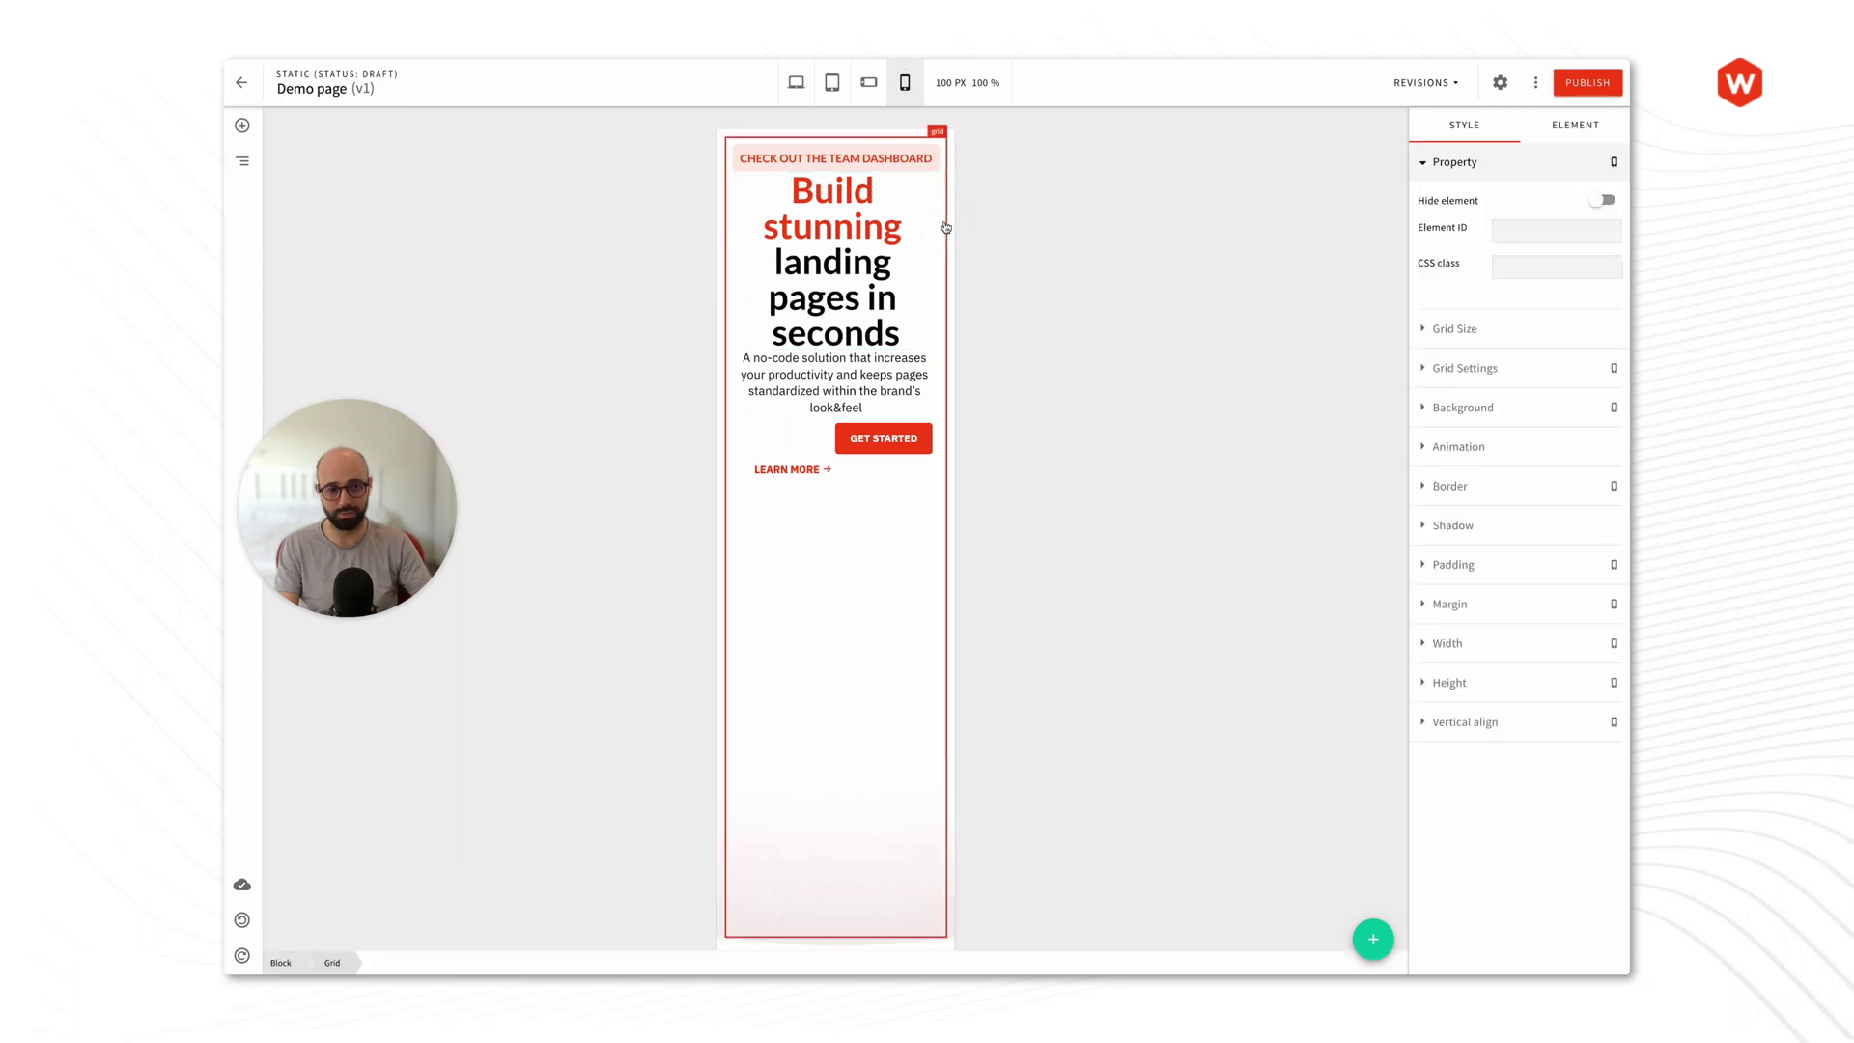
{"action": "left_click", "coordinate": [952, 476]}
Step: Review the block's alignment options and try a 100 vh height on the mobile block
{"action": "left_click", "coordinate": [1506, 685]}
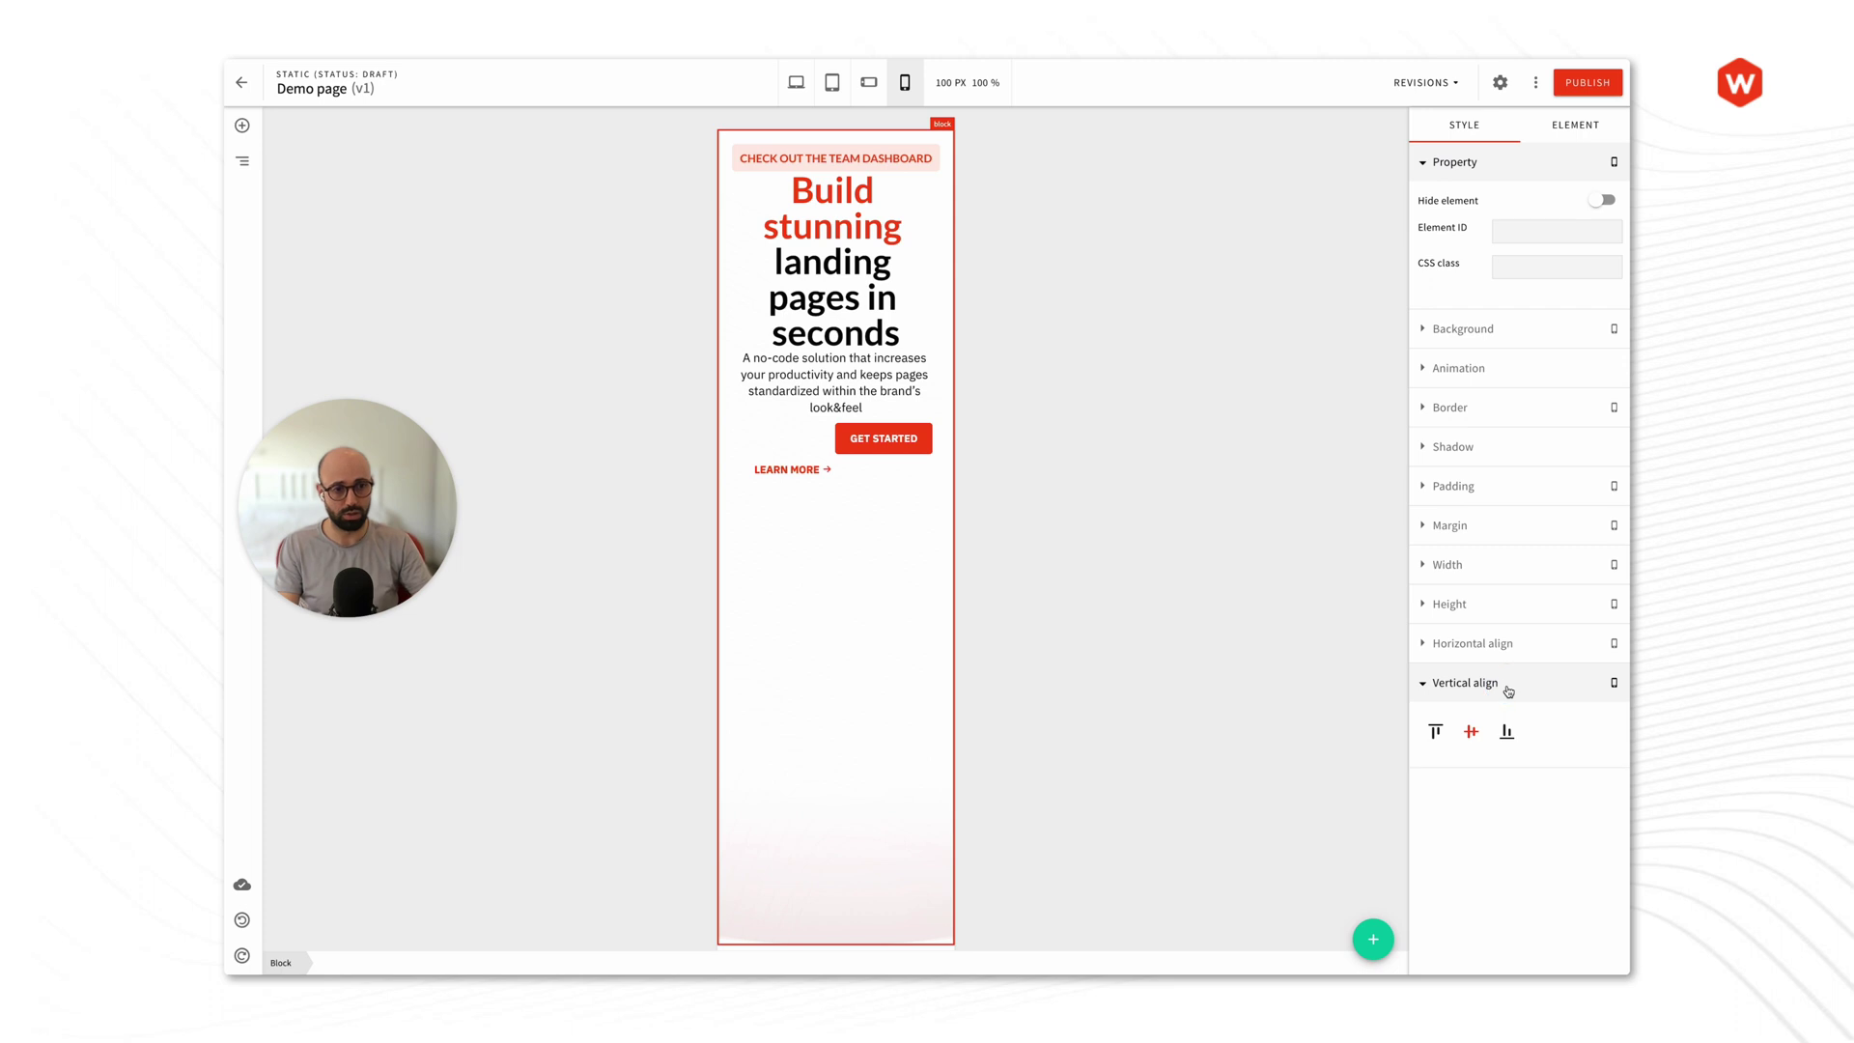
{"action": "left_click", "coordinate": [1508, 689]}
{"action": "left_click", "coordinate": [1505, 649]}
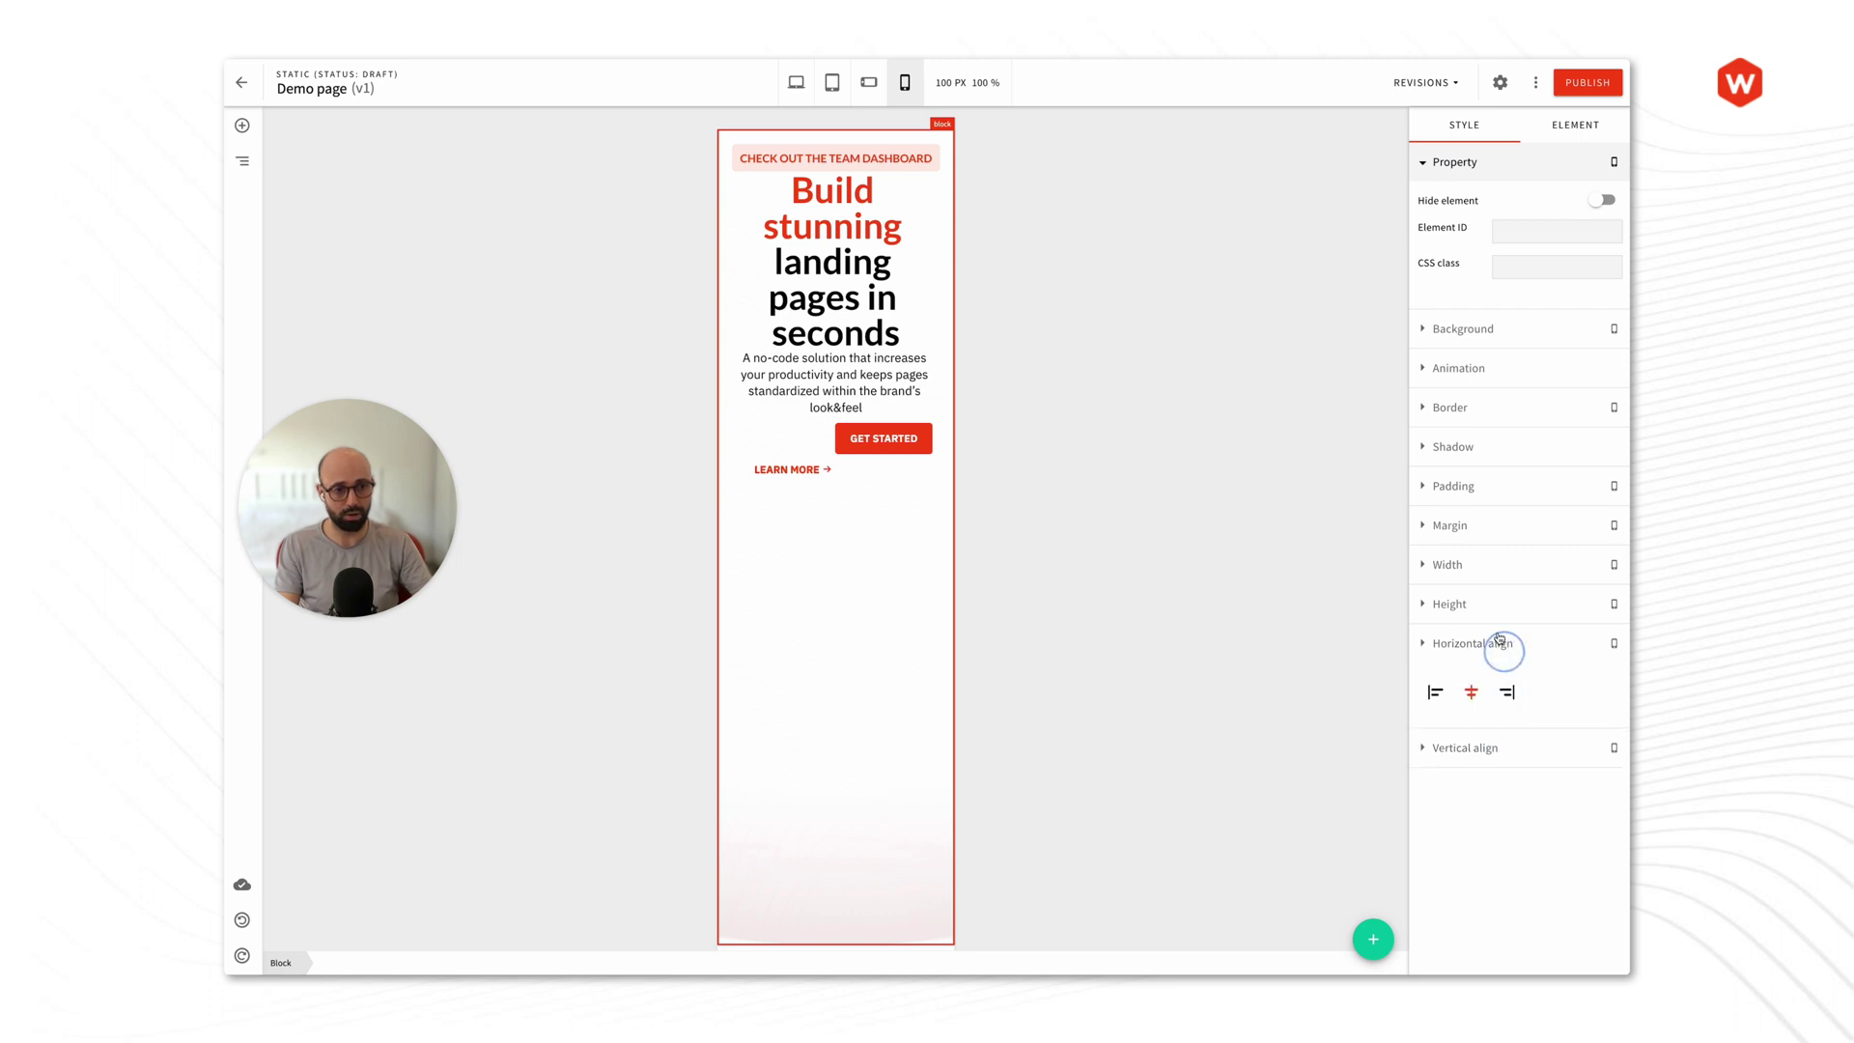
{"action": "left_click", "coordinate": [1492, 608]}
{"action": "left_click", "coordinate": [1566, 649]}
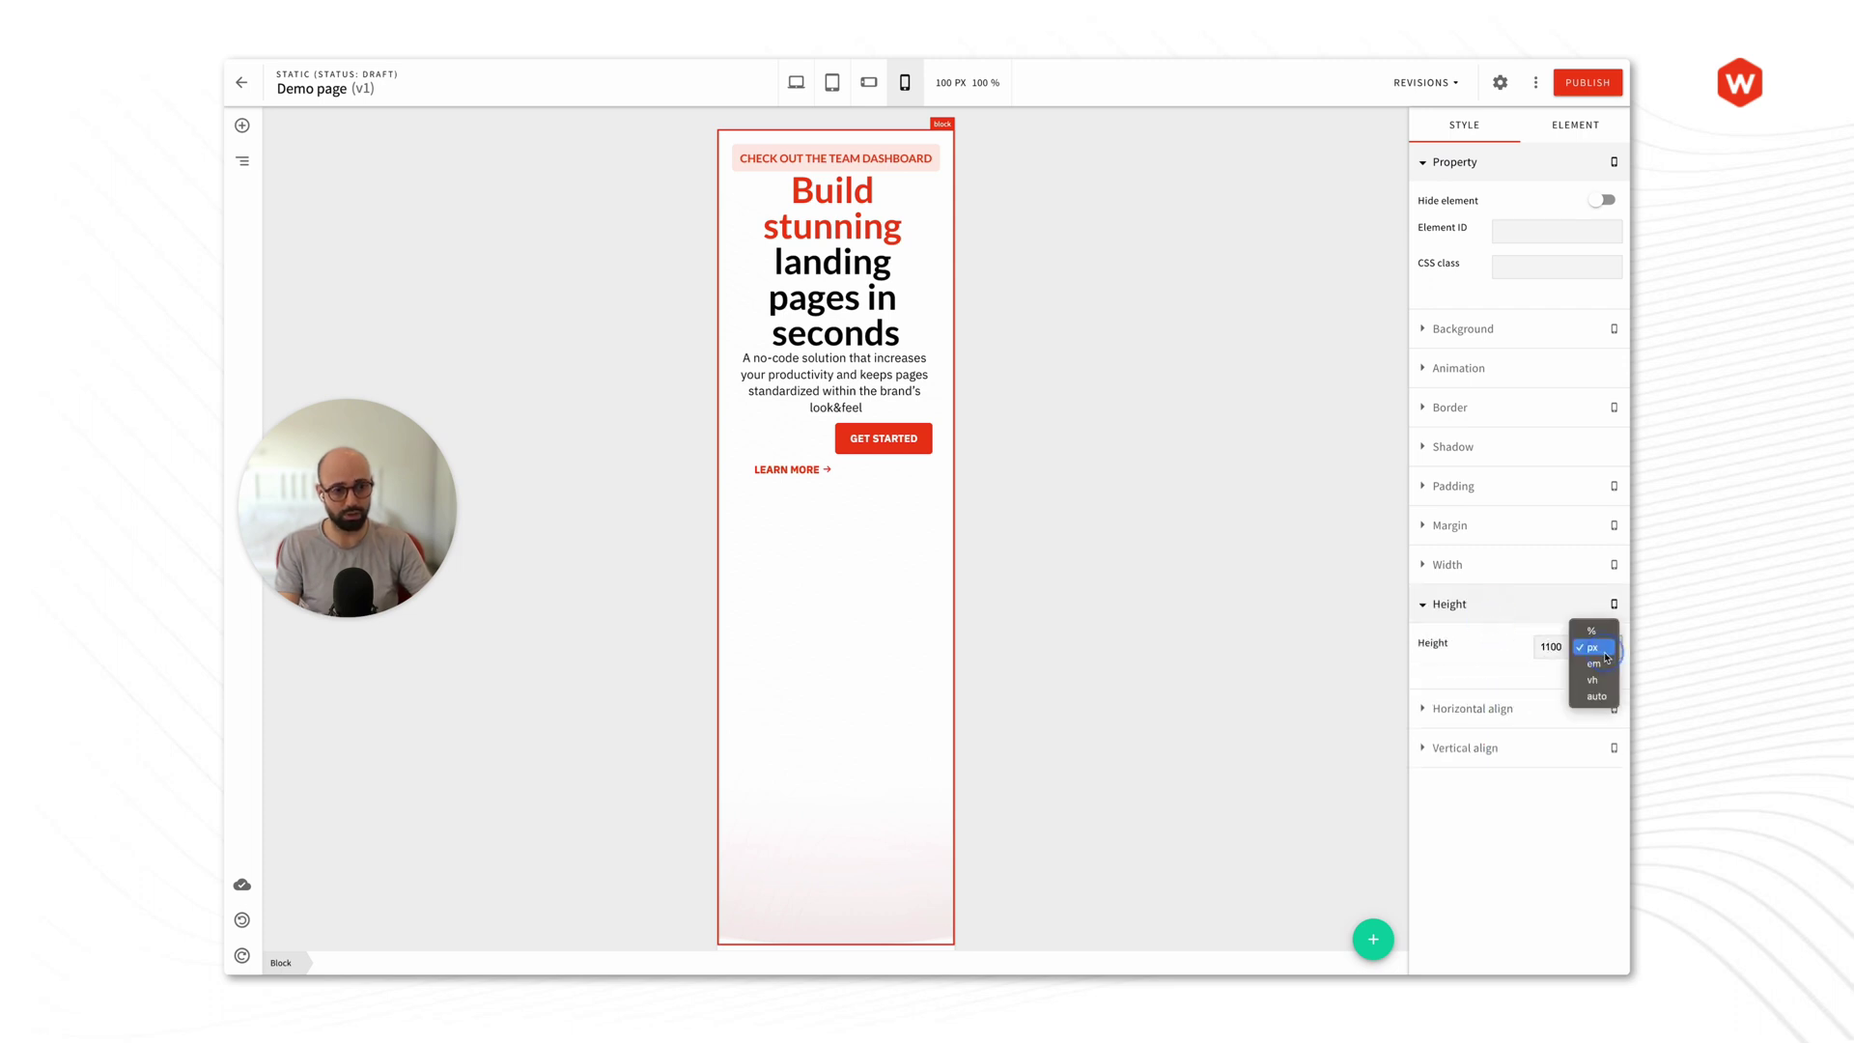
{"action": "double_click", "coordinate": [1555, 644]}
{"action": "type", "text": "100"}
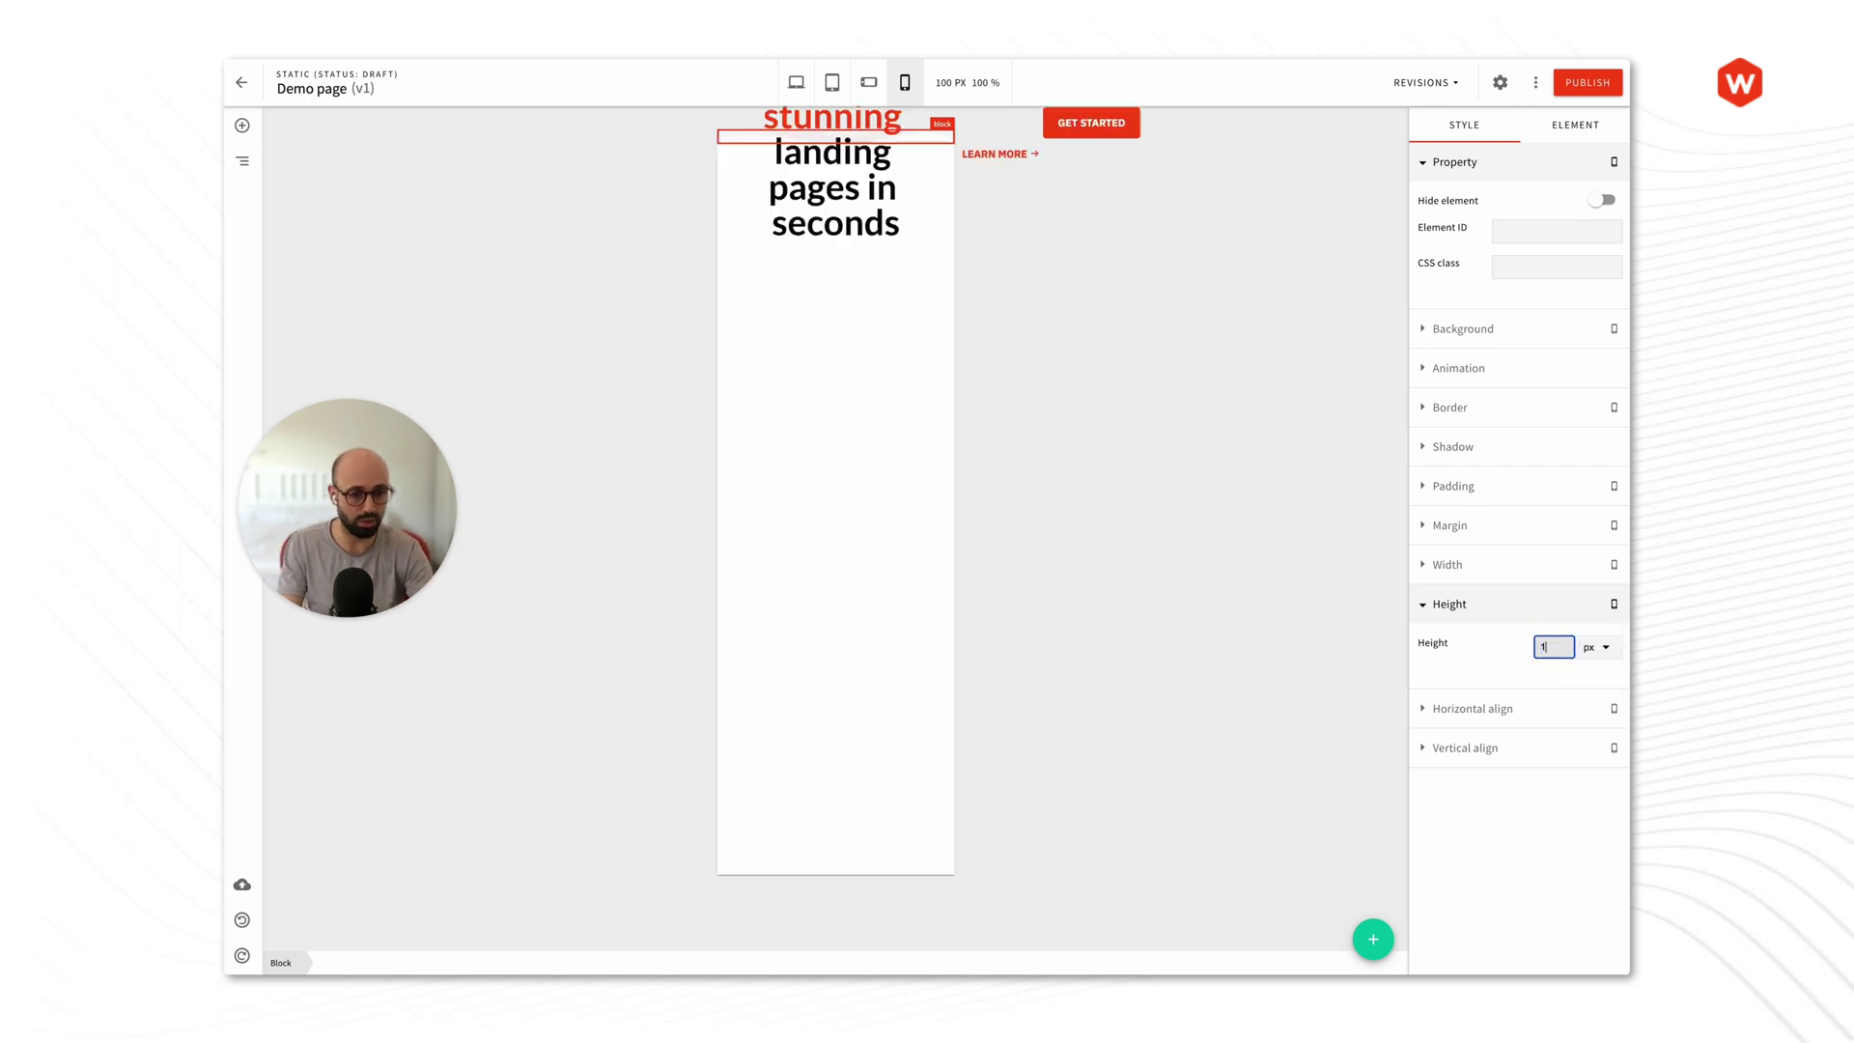
{"action": "left_click", "coordinate": [1592, 647]}
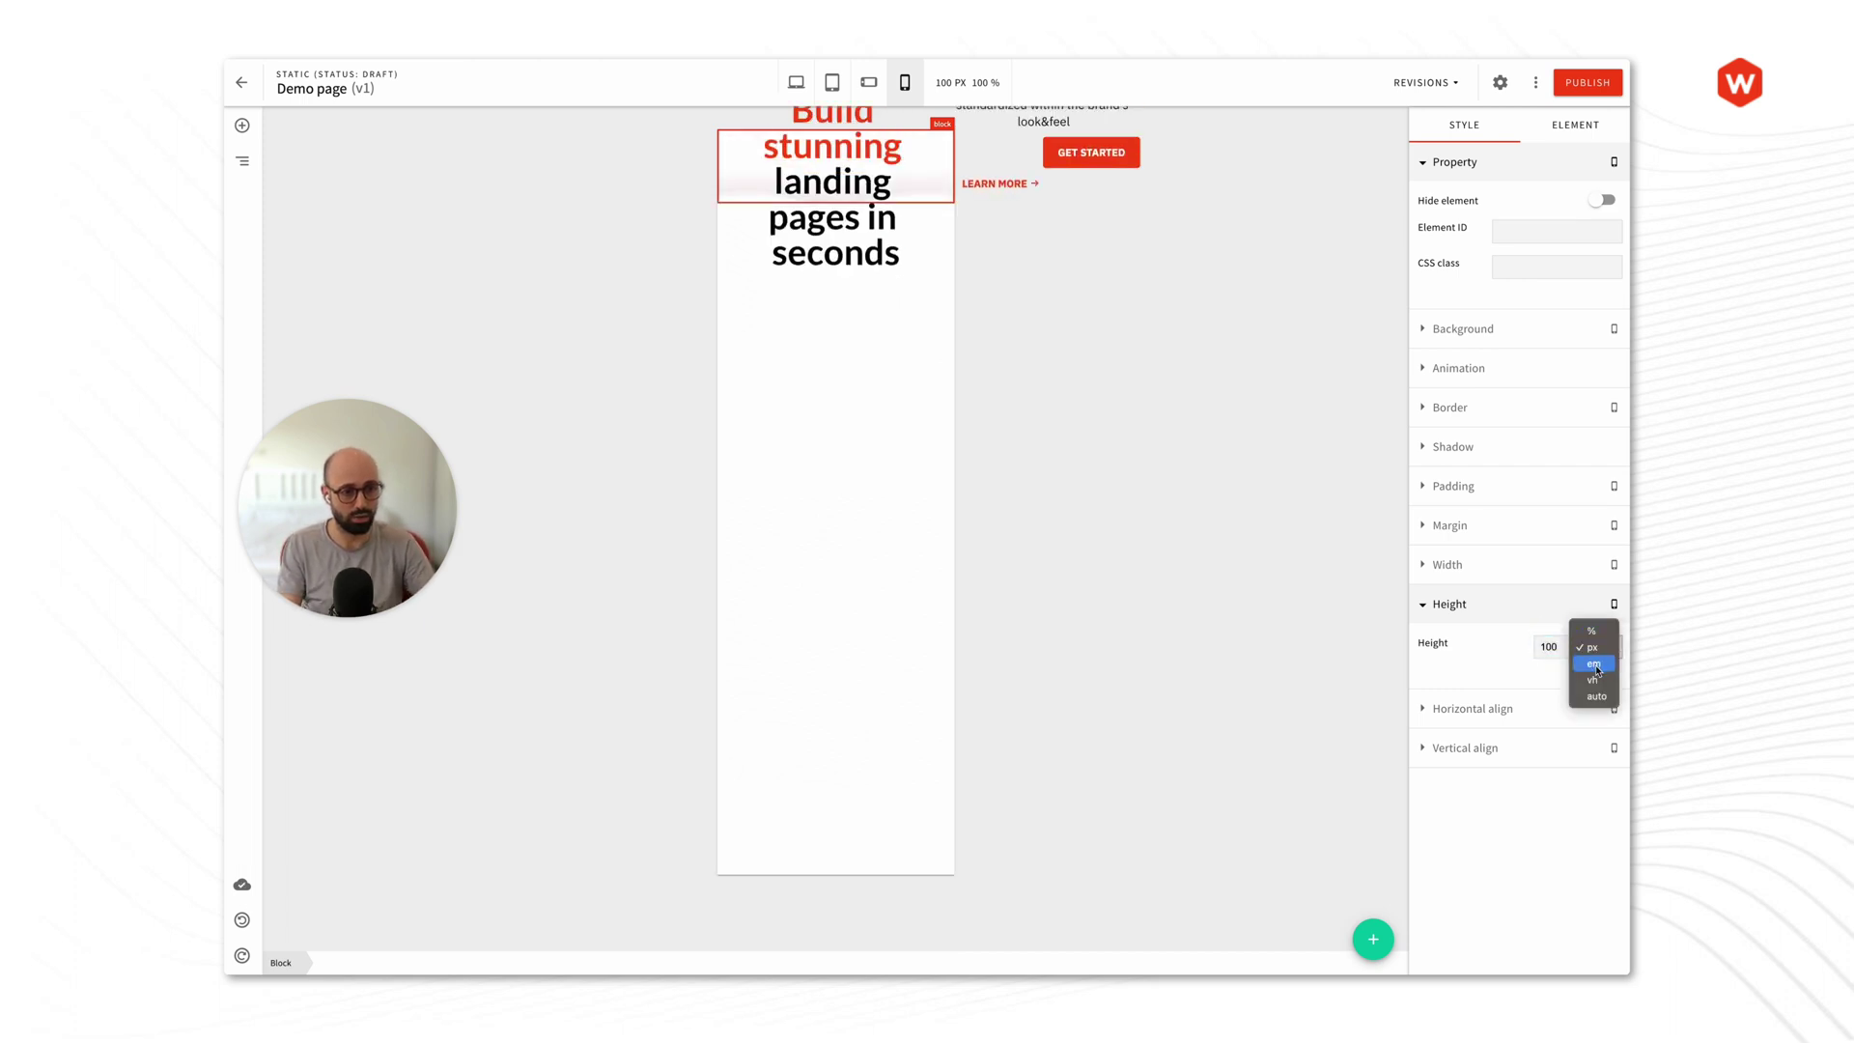
{"action": "left_click", "coordinate": [1595, 680]}
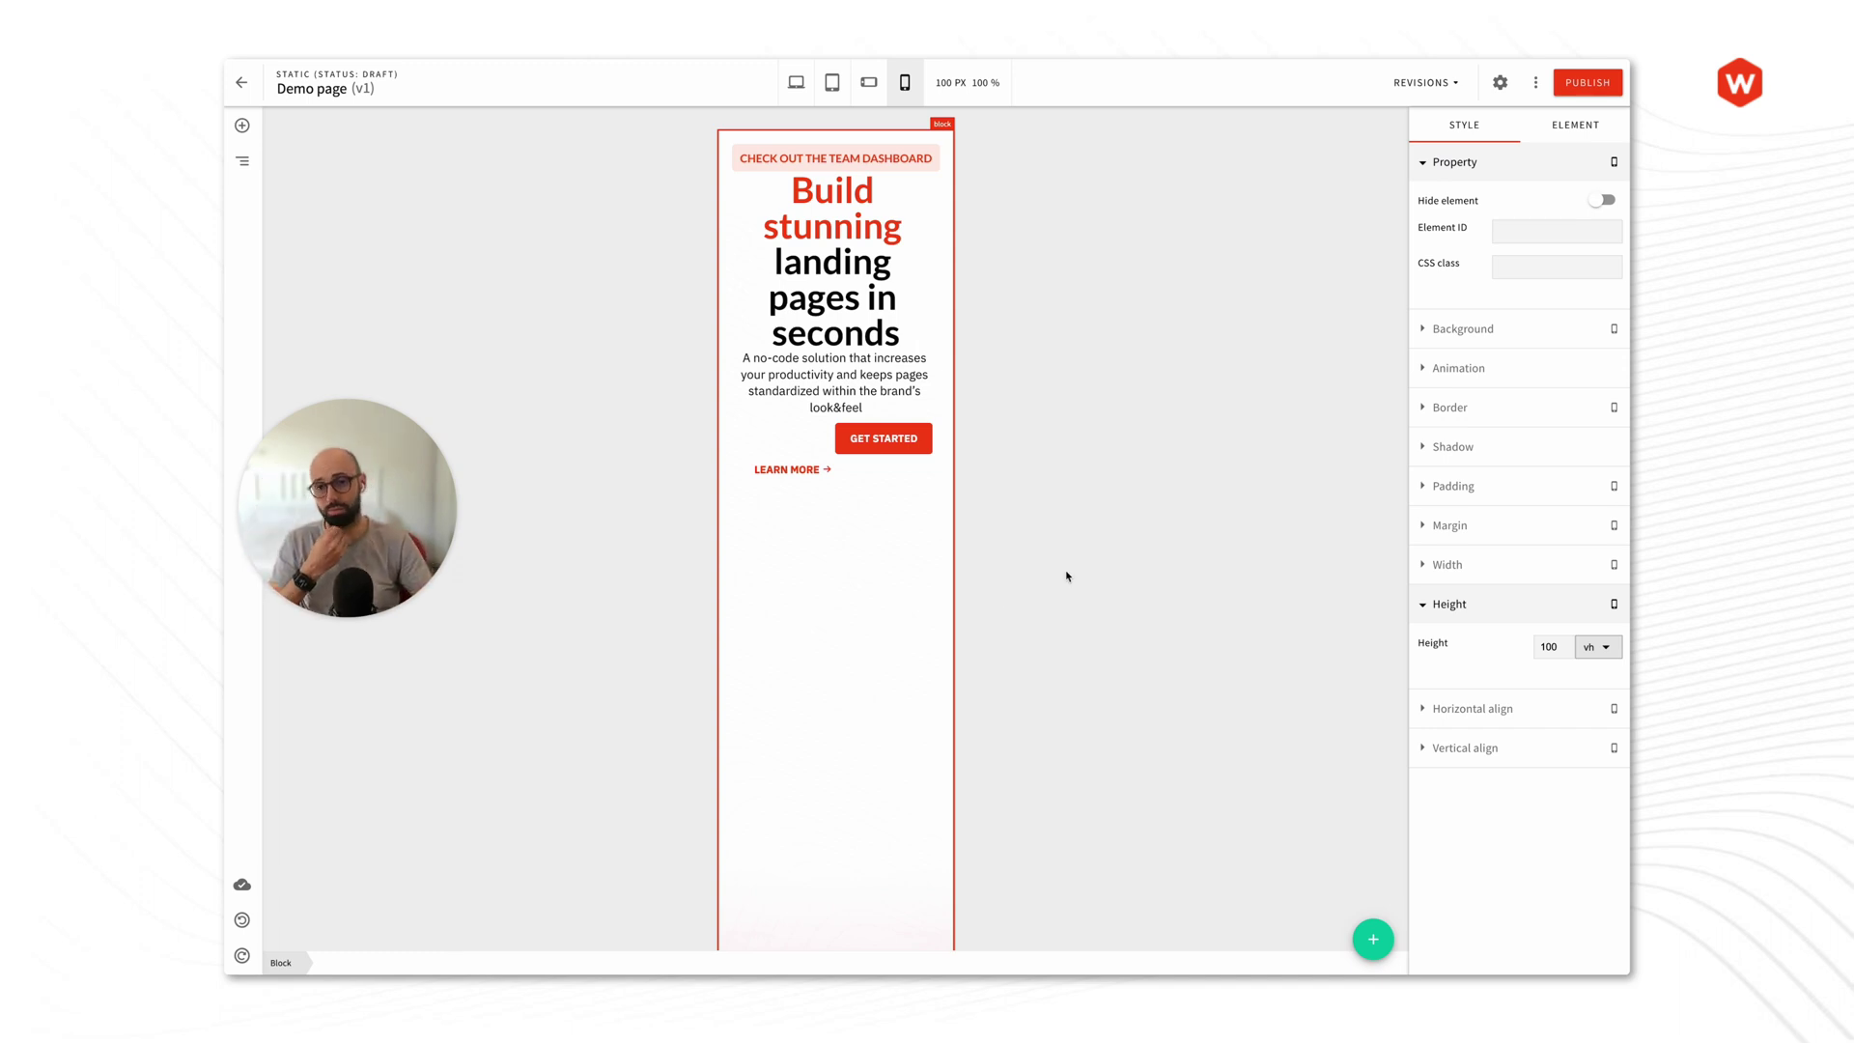
Step: Switch the block height unit back to px and set the height to 600
{"action": "left_click", "coordinate": [1599, 655]}
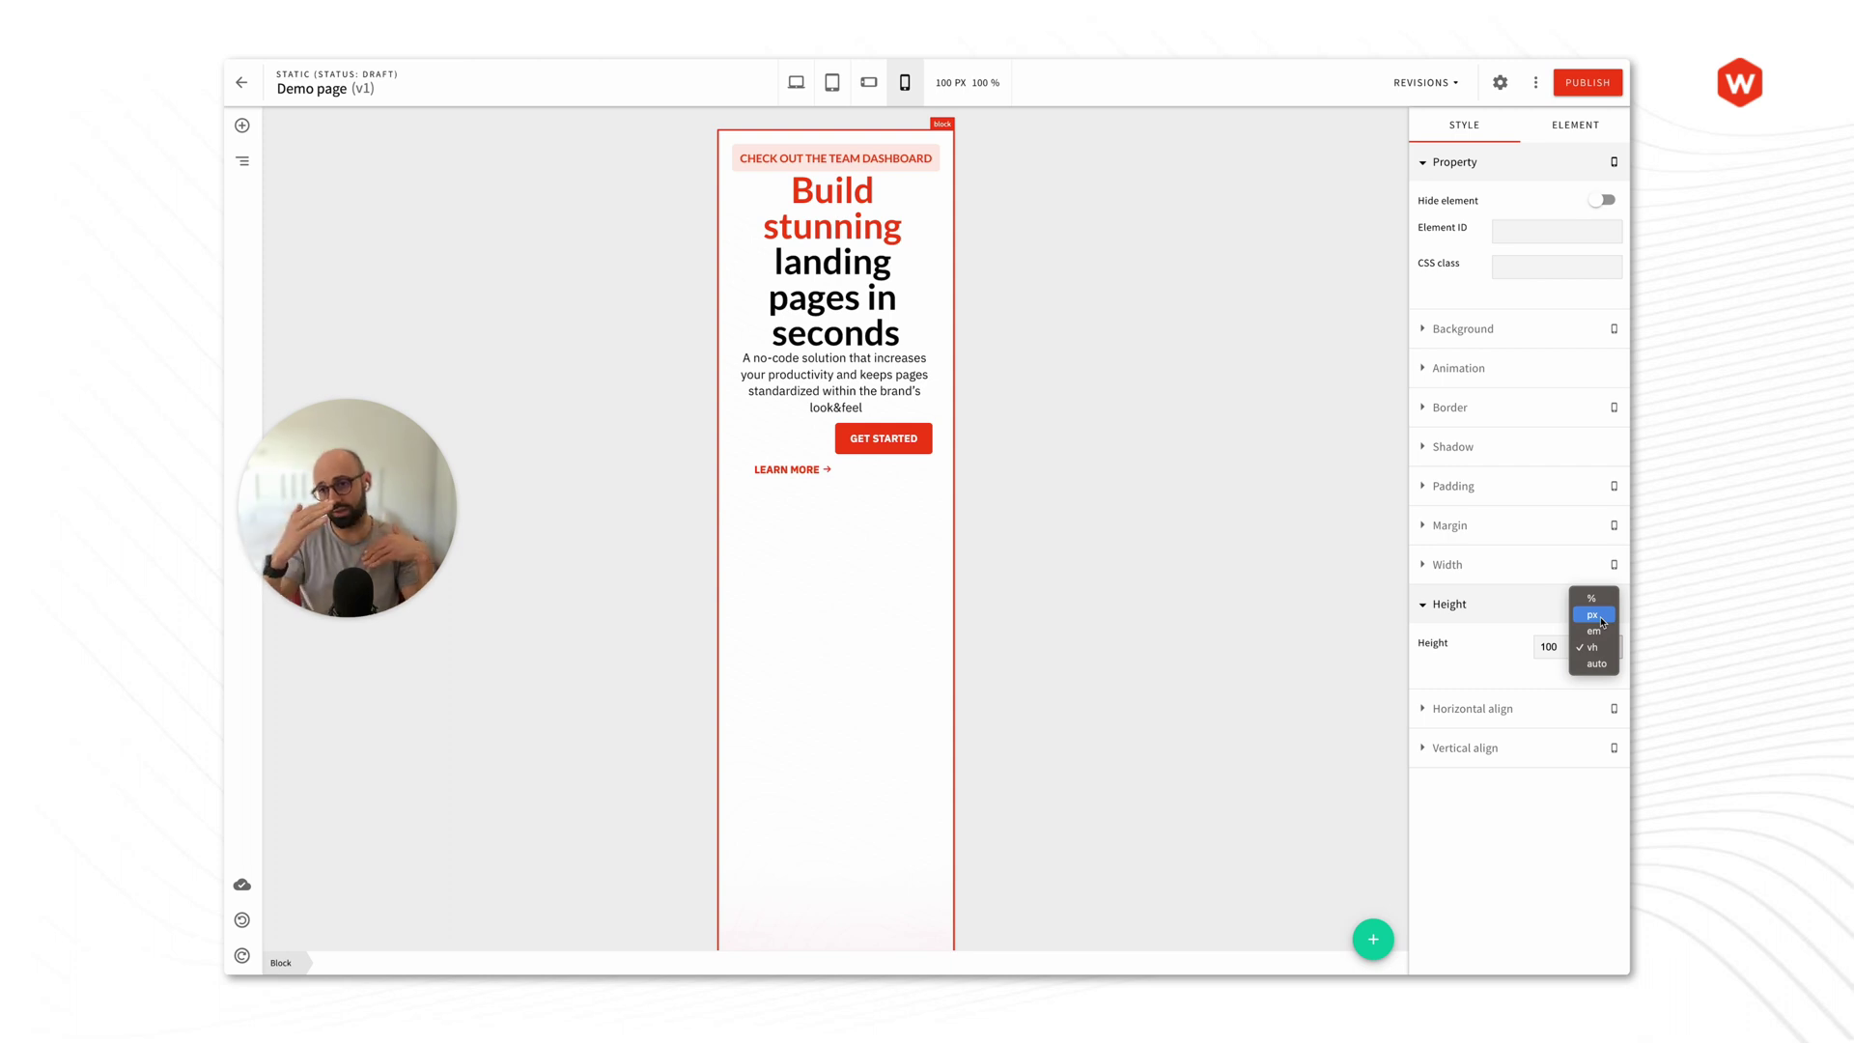
{"action": "left_click", "coordinate": [1593, 615]}
{"action": "double_click", "coordinate": [1551, 648]}
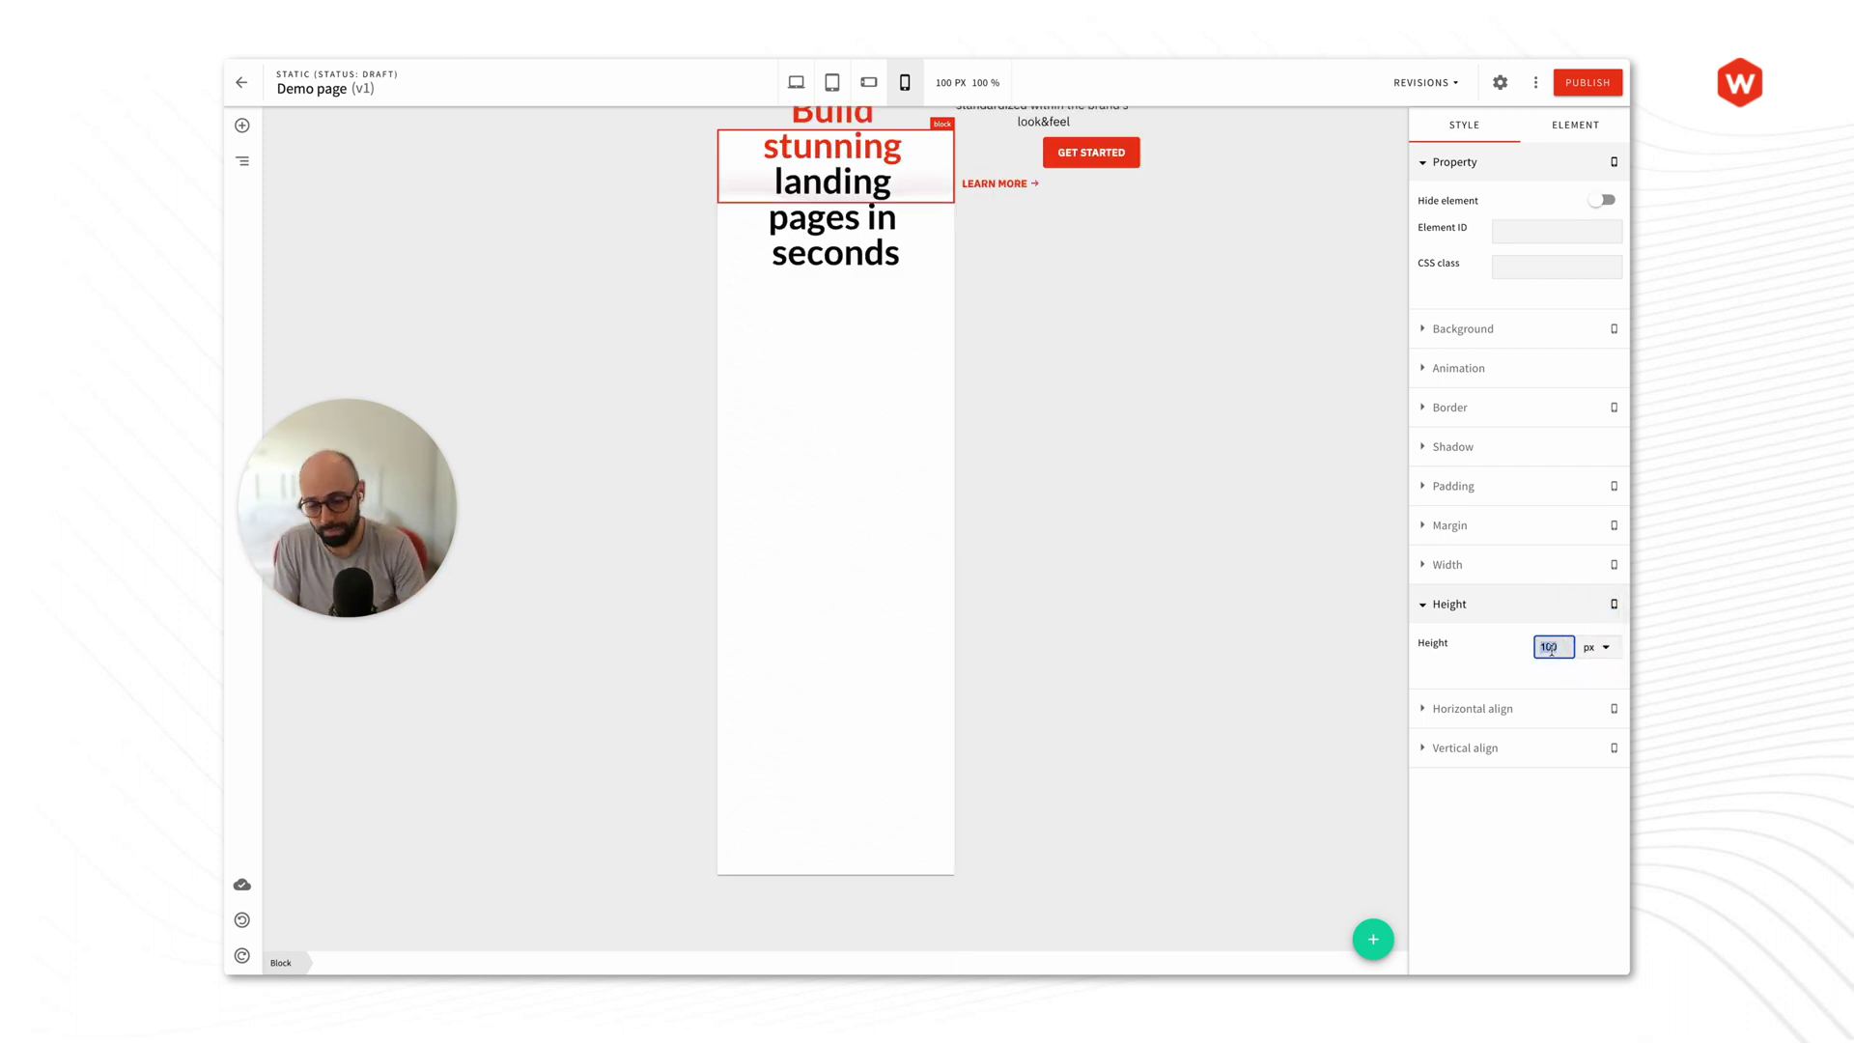
{"action": "type", "text": "500"}
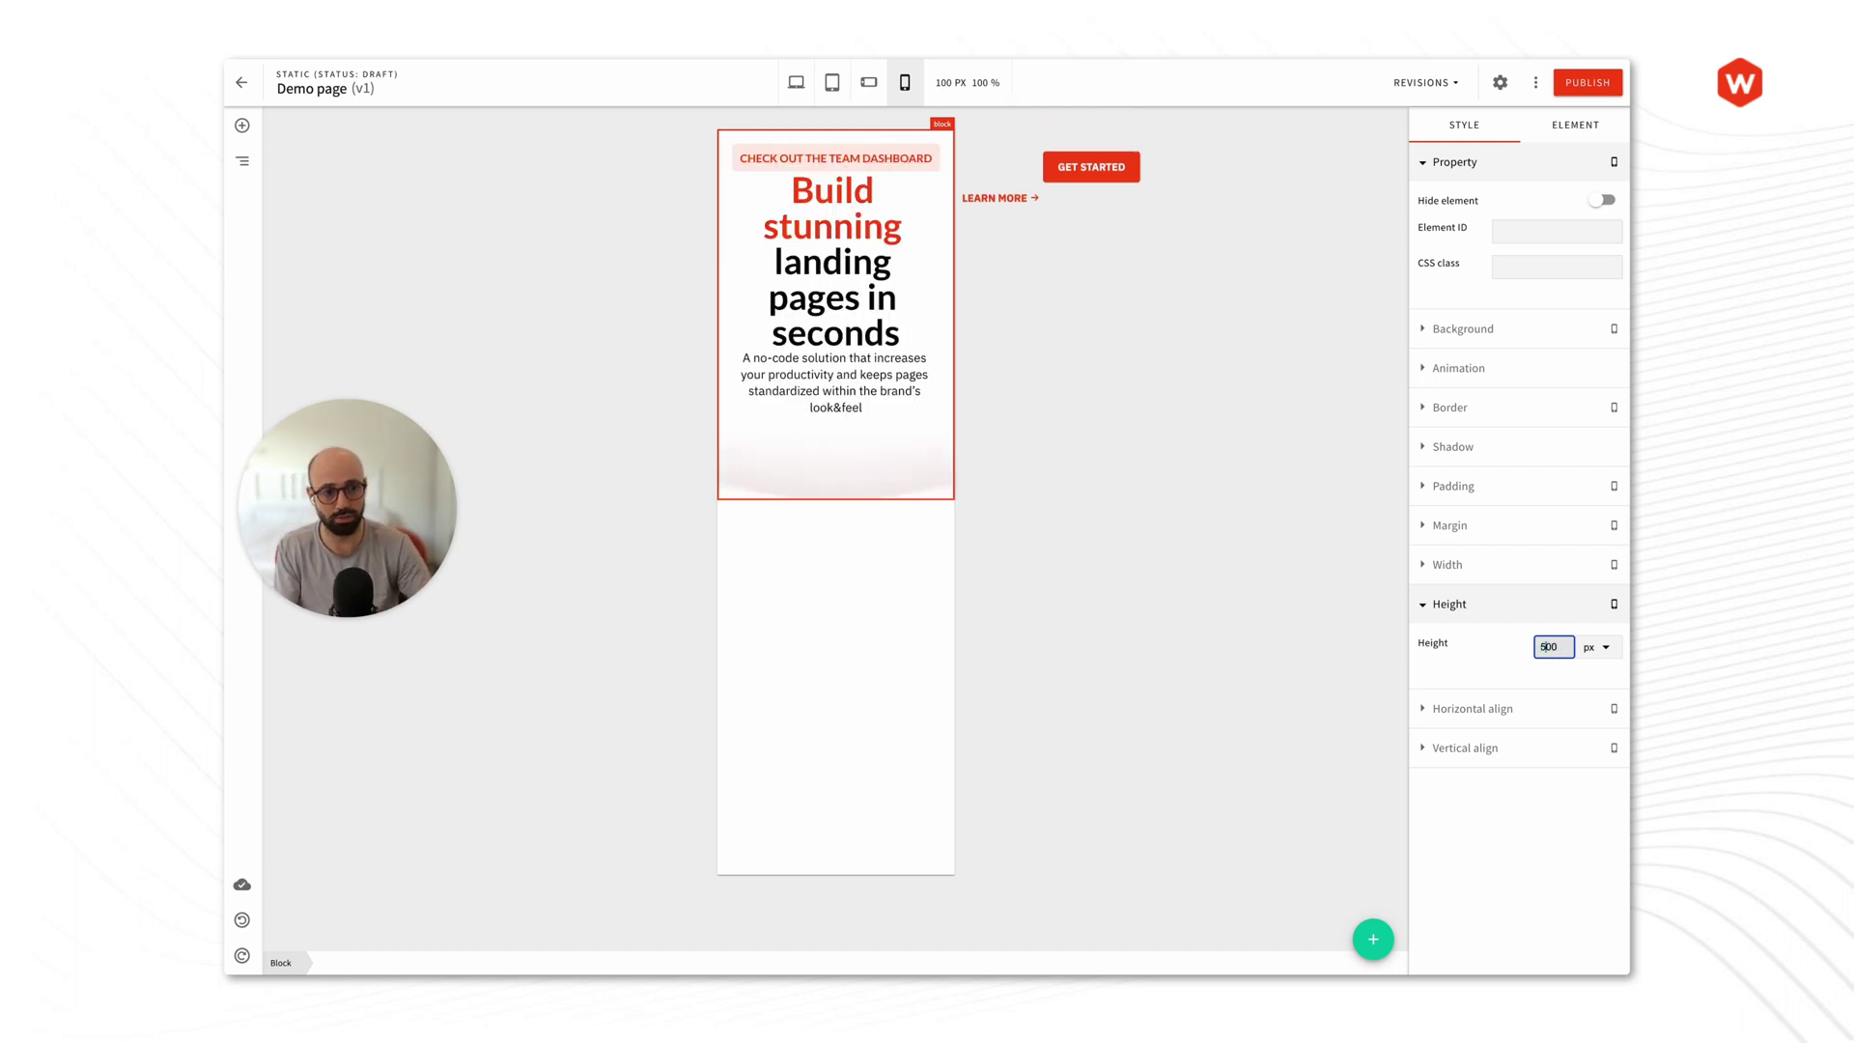
{"action": "type", "text": "7"}
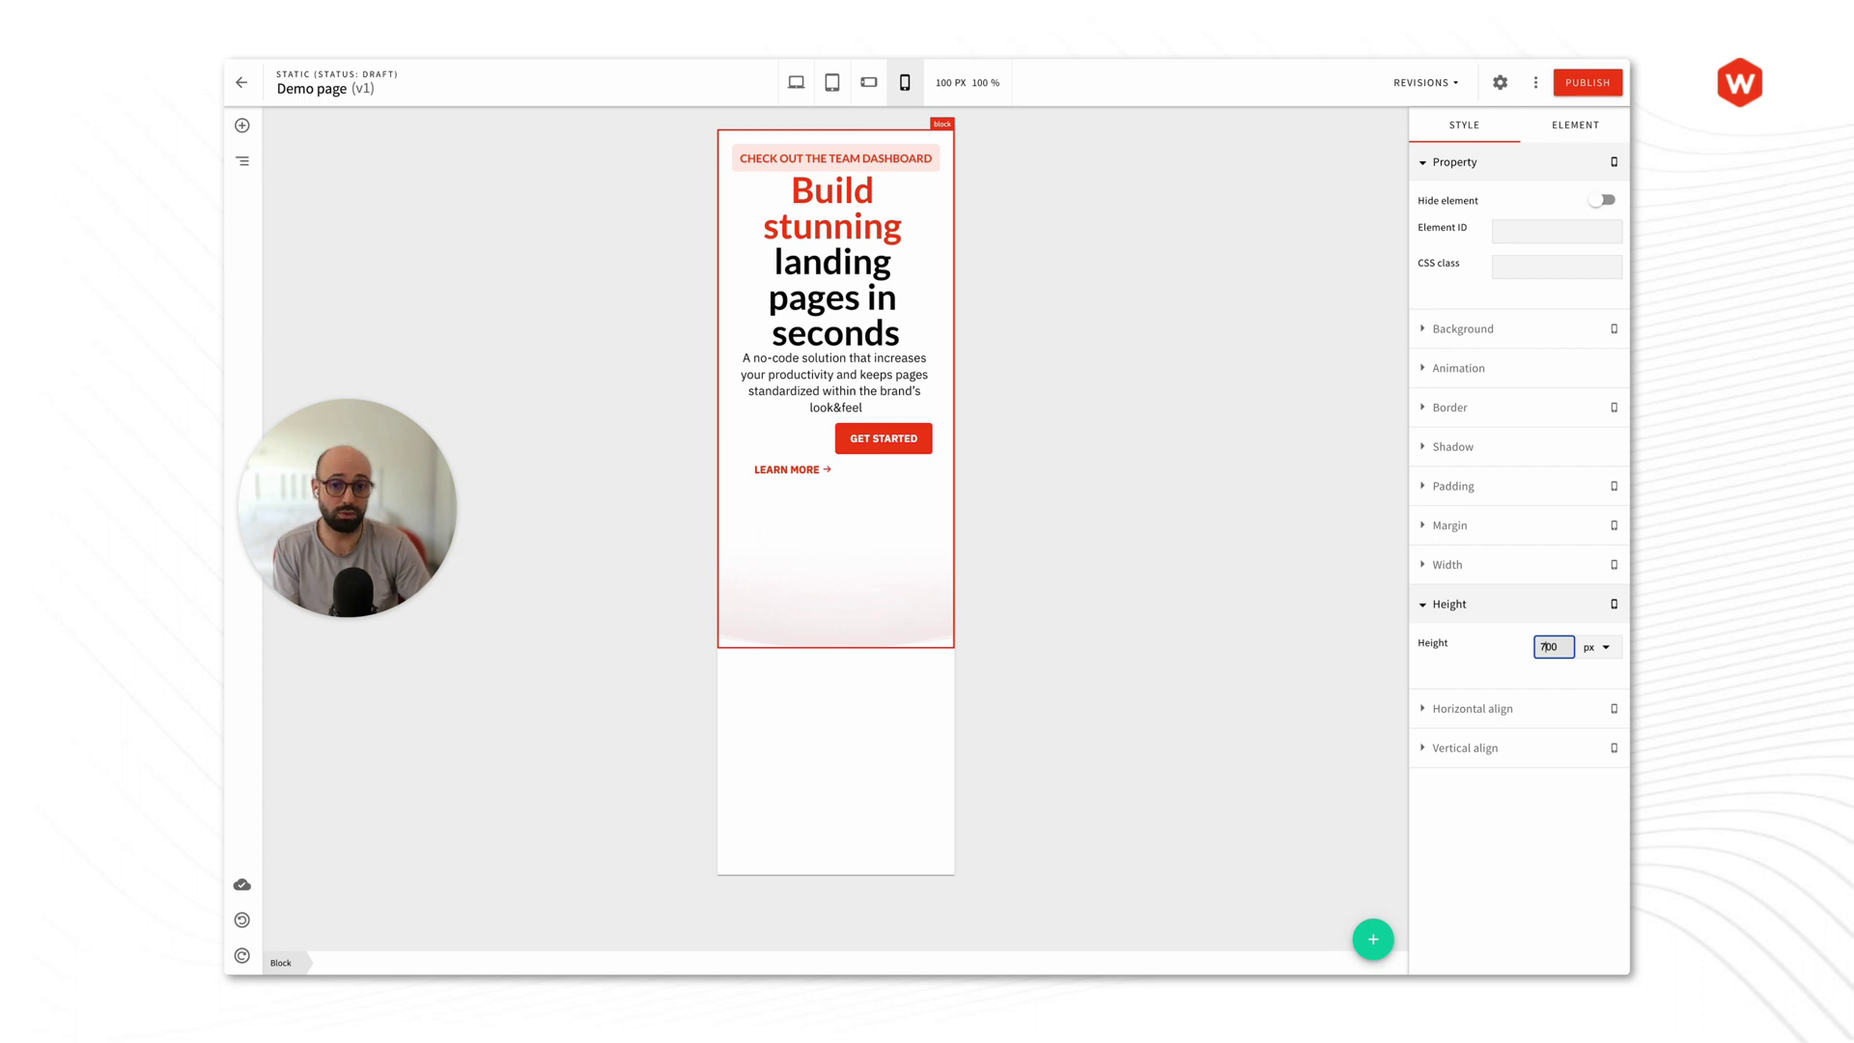
{"action": "key", "text": "BackSpace"}
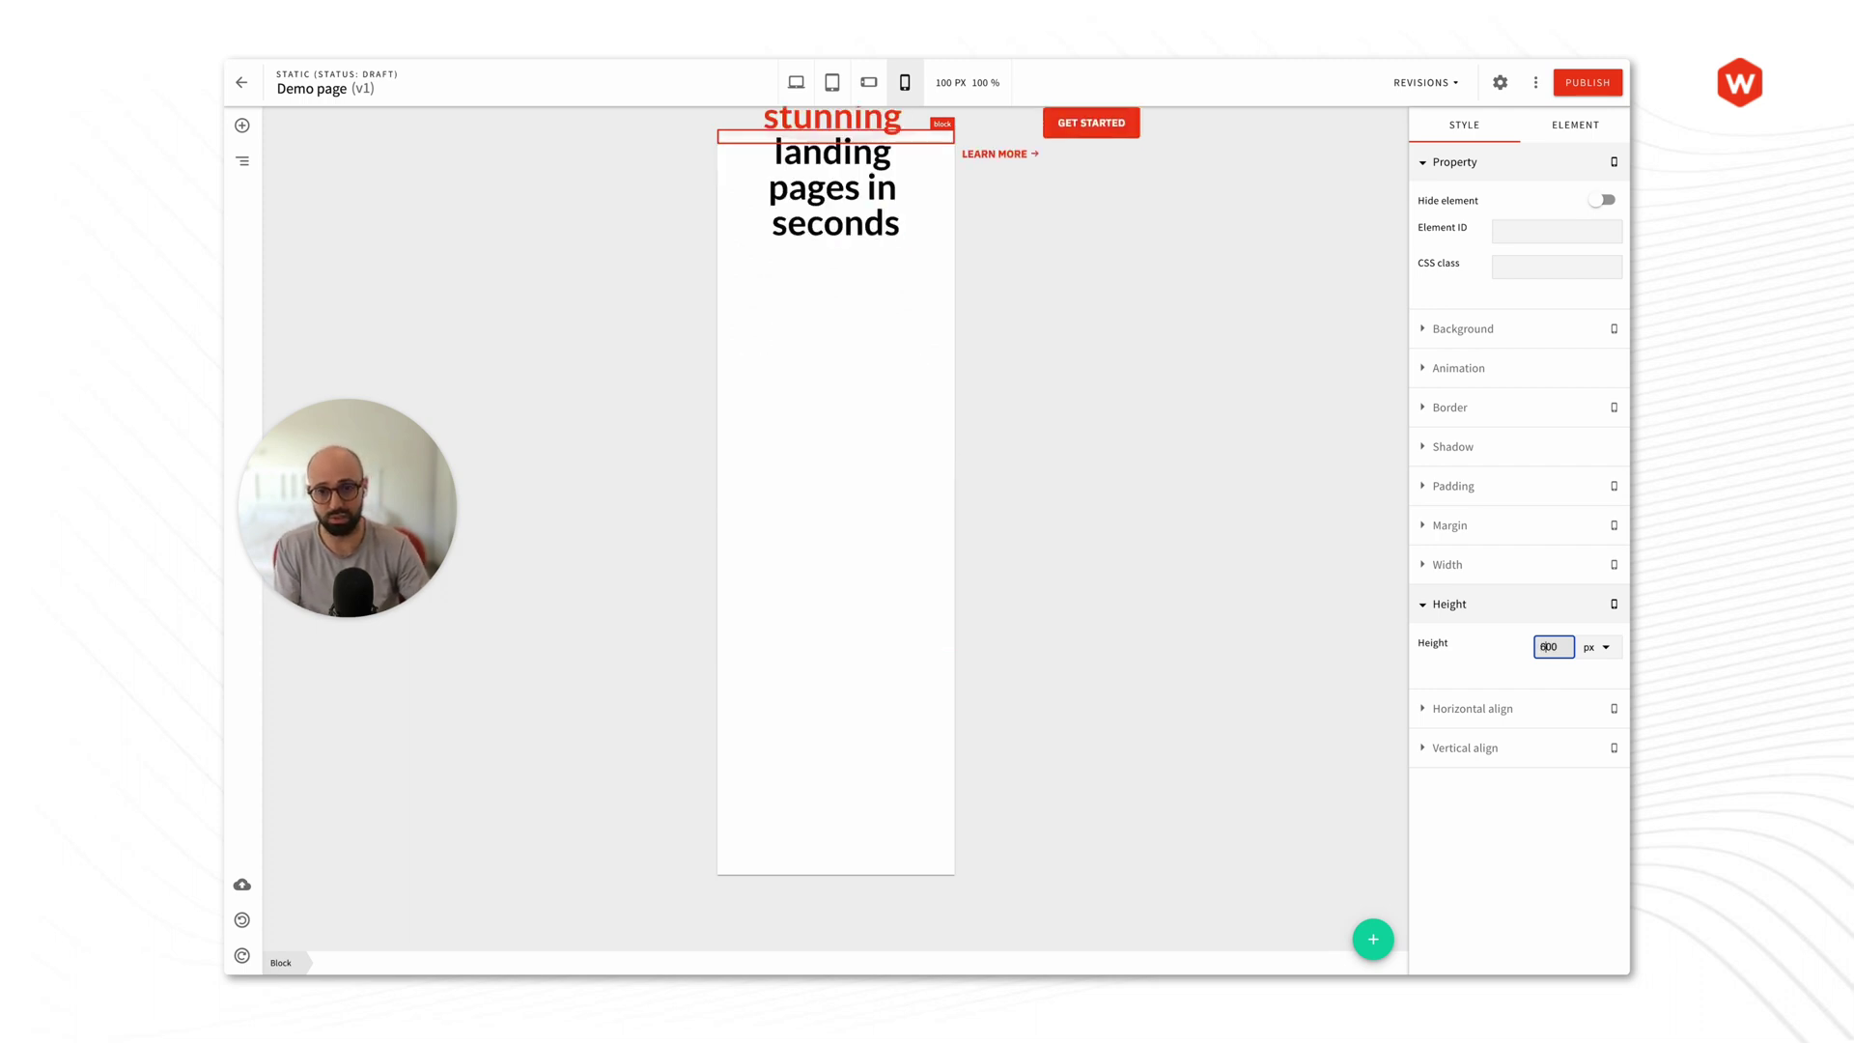
{"action": "type", "text": "6"}
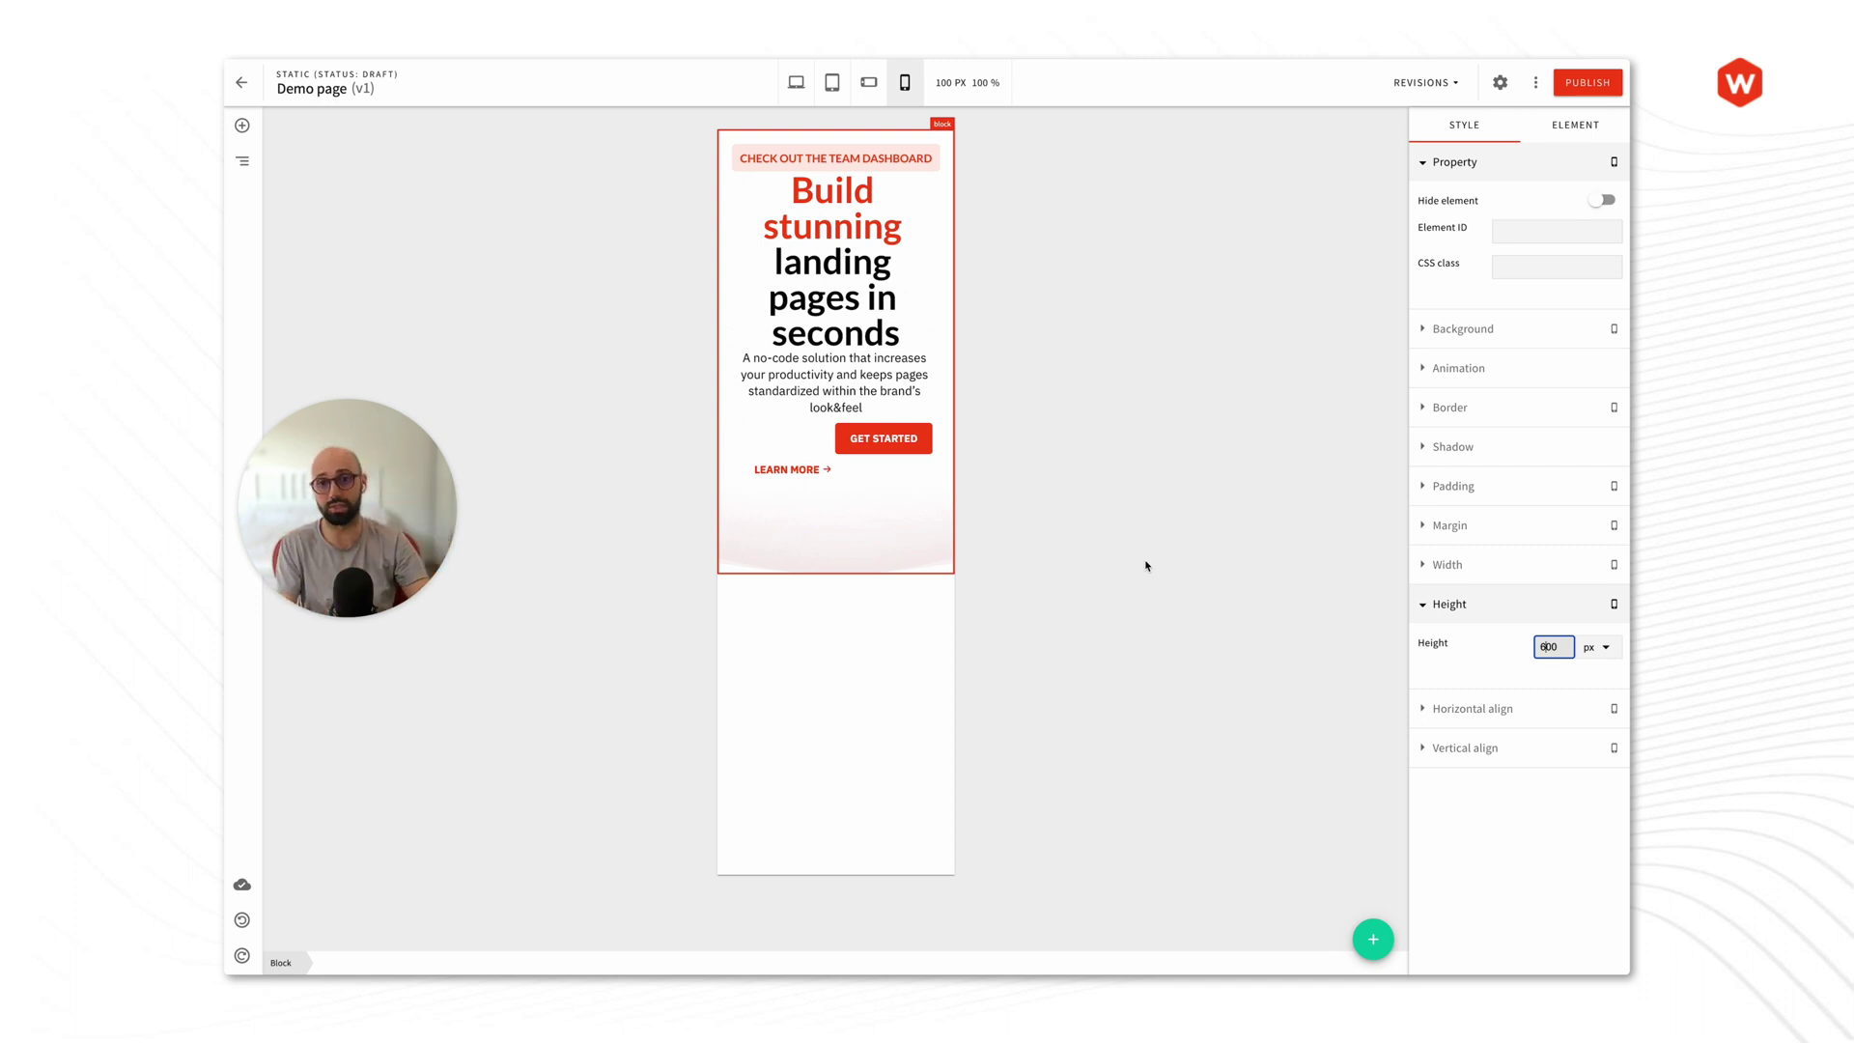
{"action": "left_click", "coordinate": [1136, 564]}
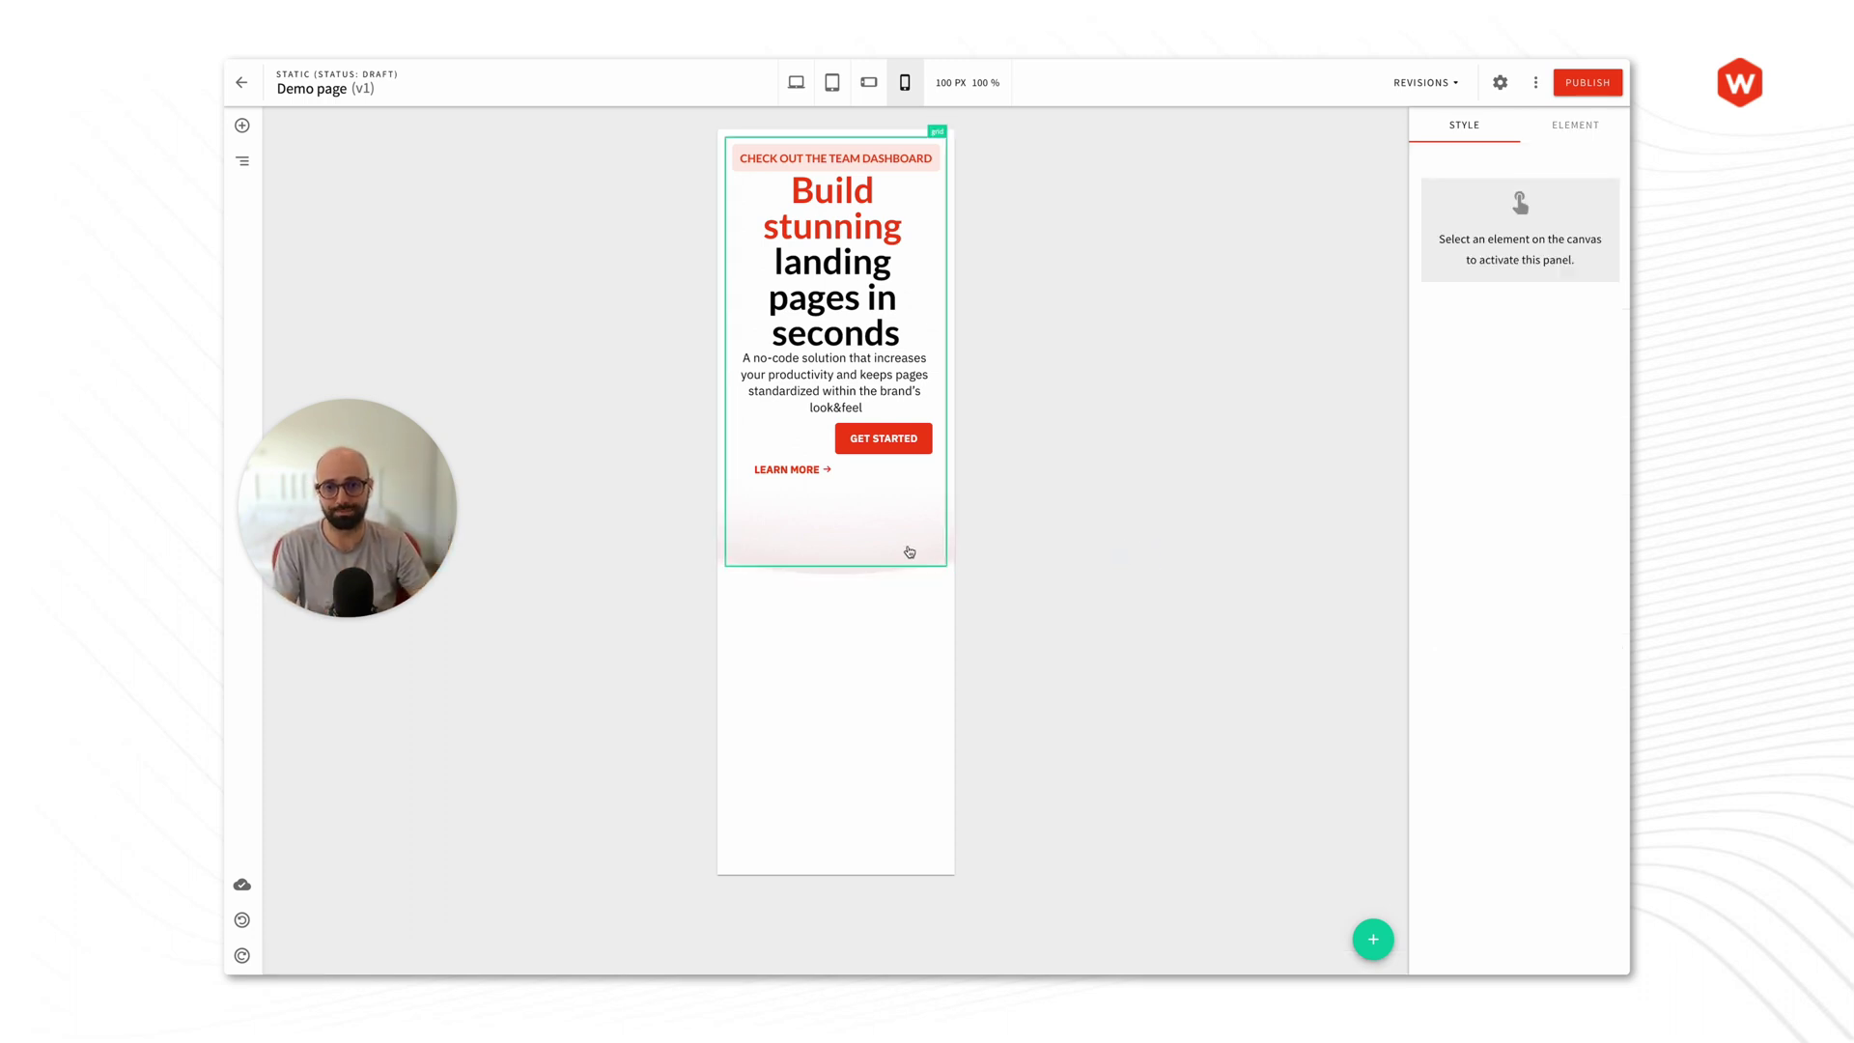
Step: Align the GET STARTED and LEARN MORE buttons to center in the mobile layout
{"action": "left_click", "coordinate": [816, 443]}
{"action": "left_click", "coordinate": [1469, 407]}
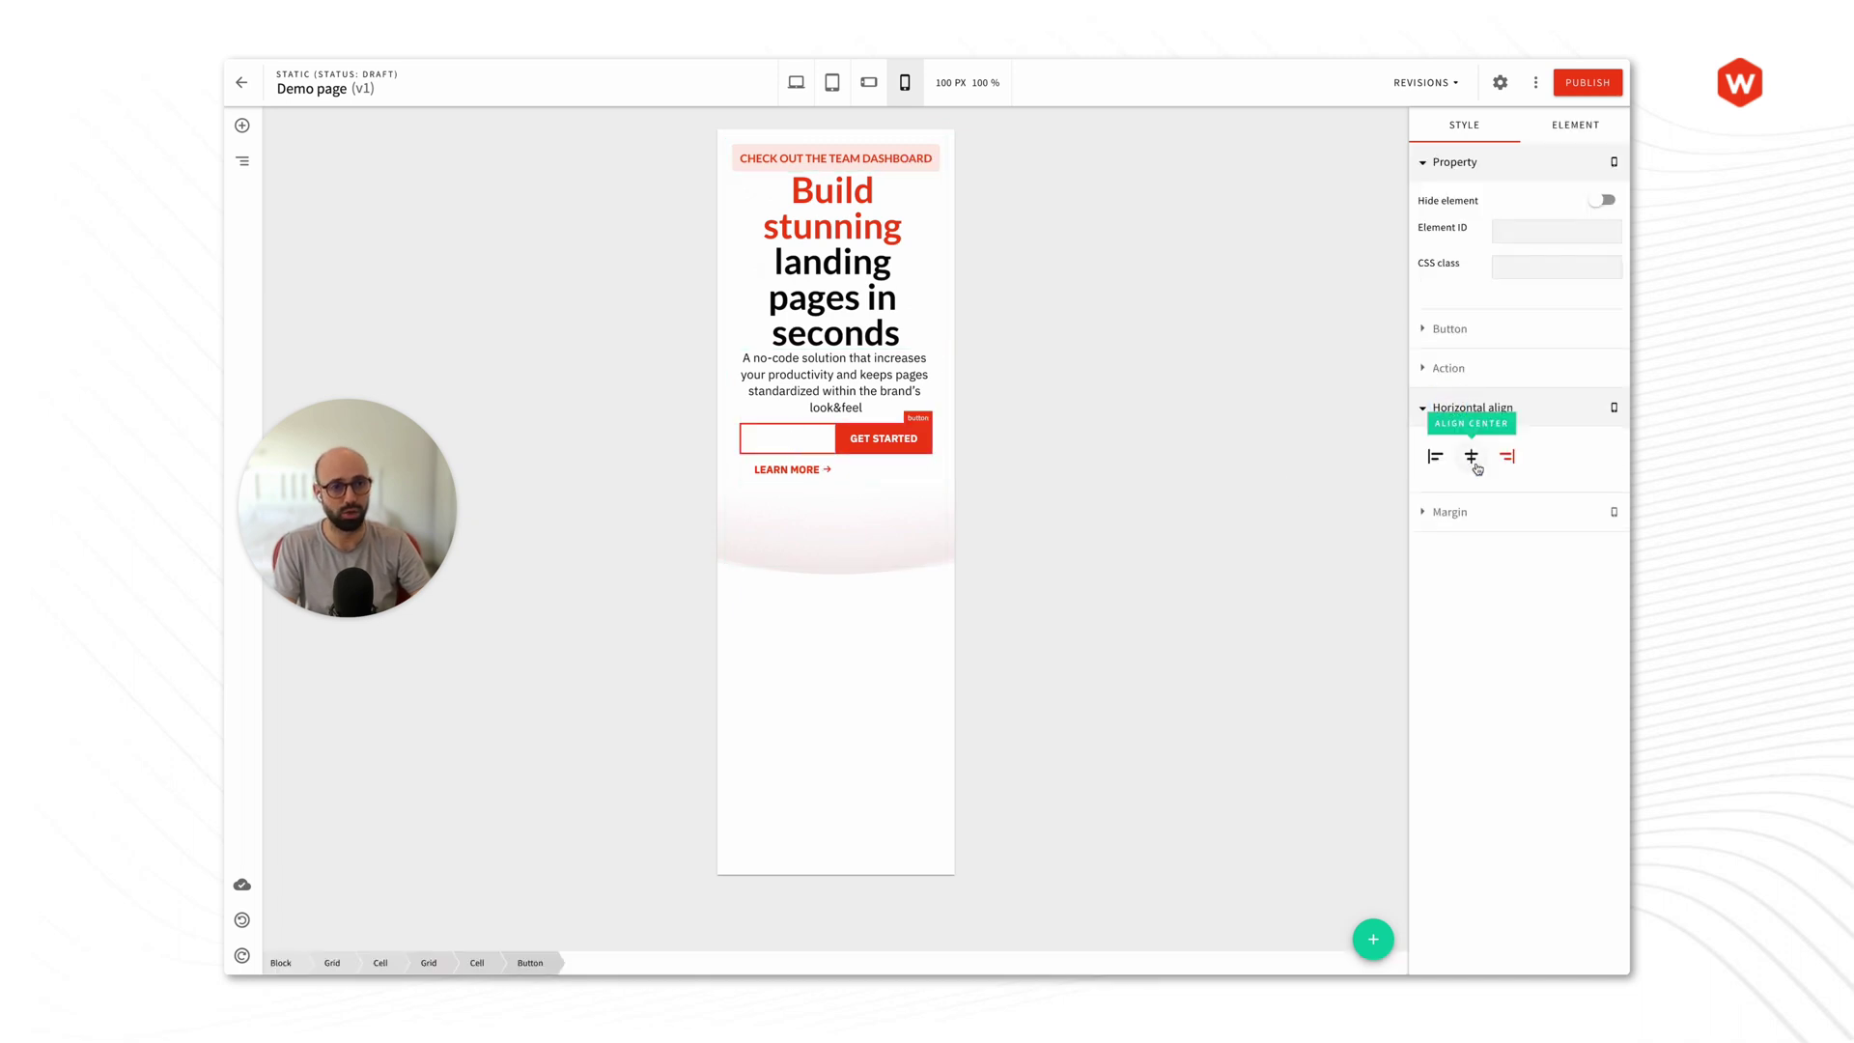
{"action": "left_click", "coordinate": [1471, 456]}
{"action": "left_click", "coordinate": [896, 478]}
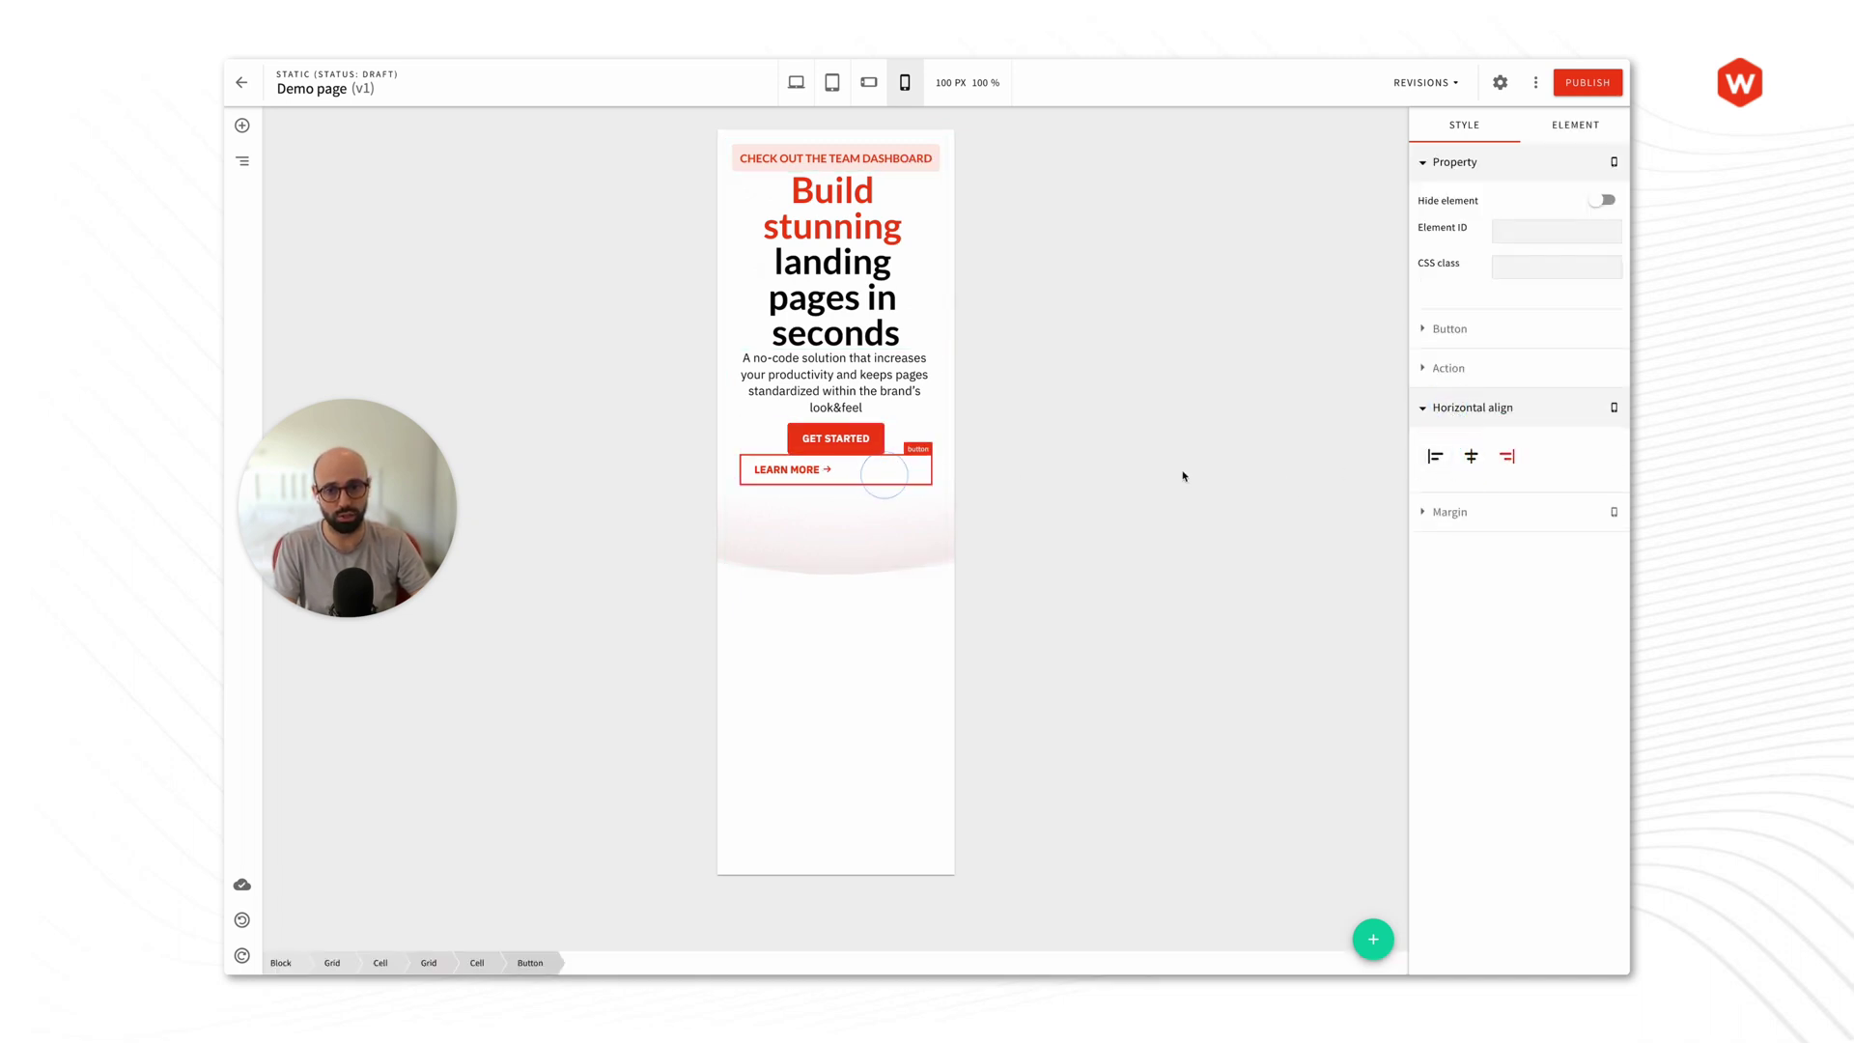
{"action": "left_click", "coordinate": [1470, 456]}
{"action": "left_click", "coordinate": [1098, 513]}
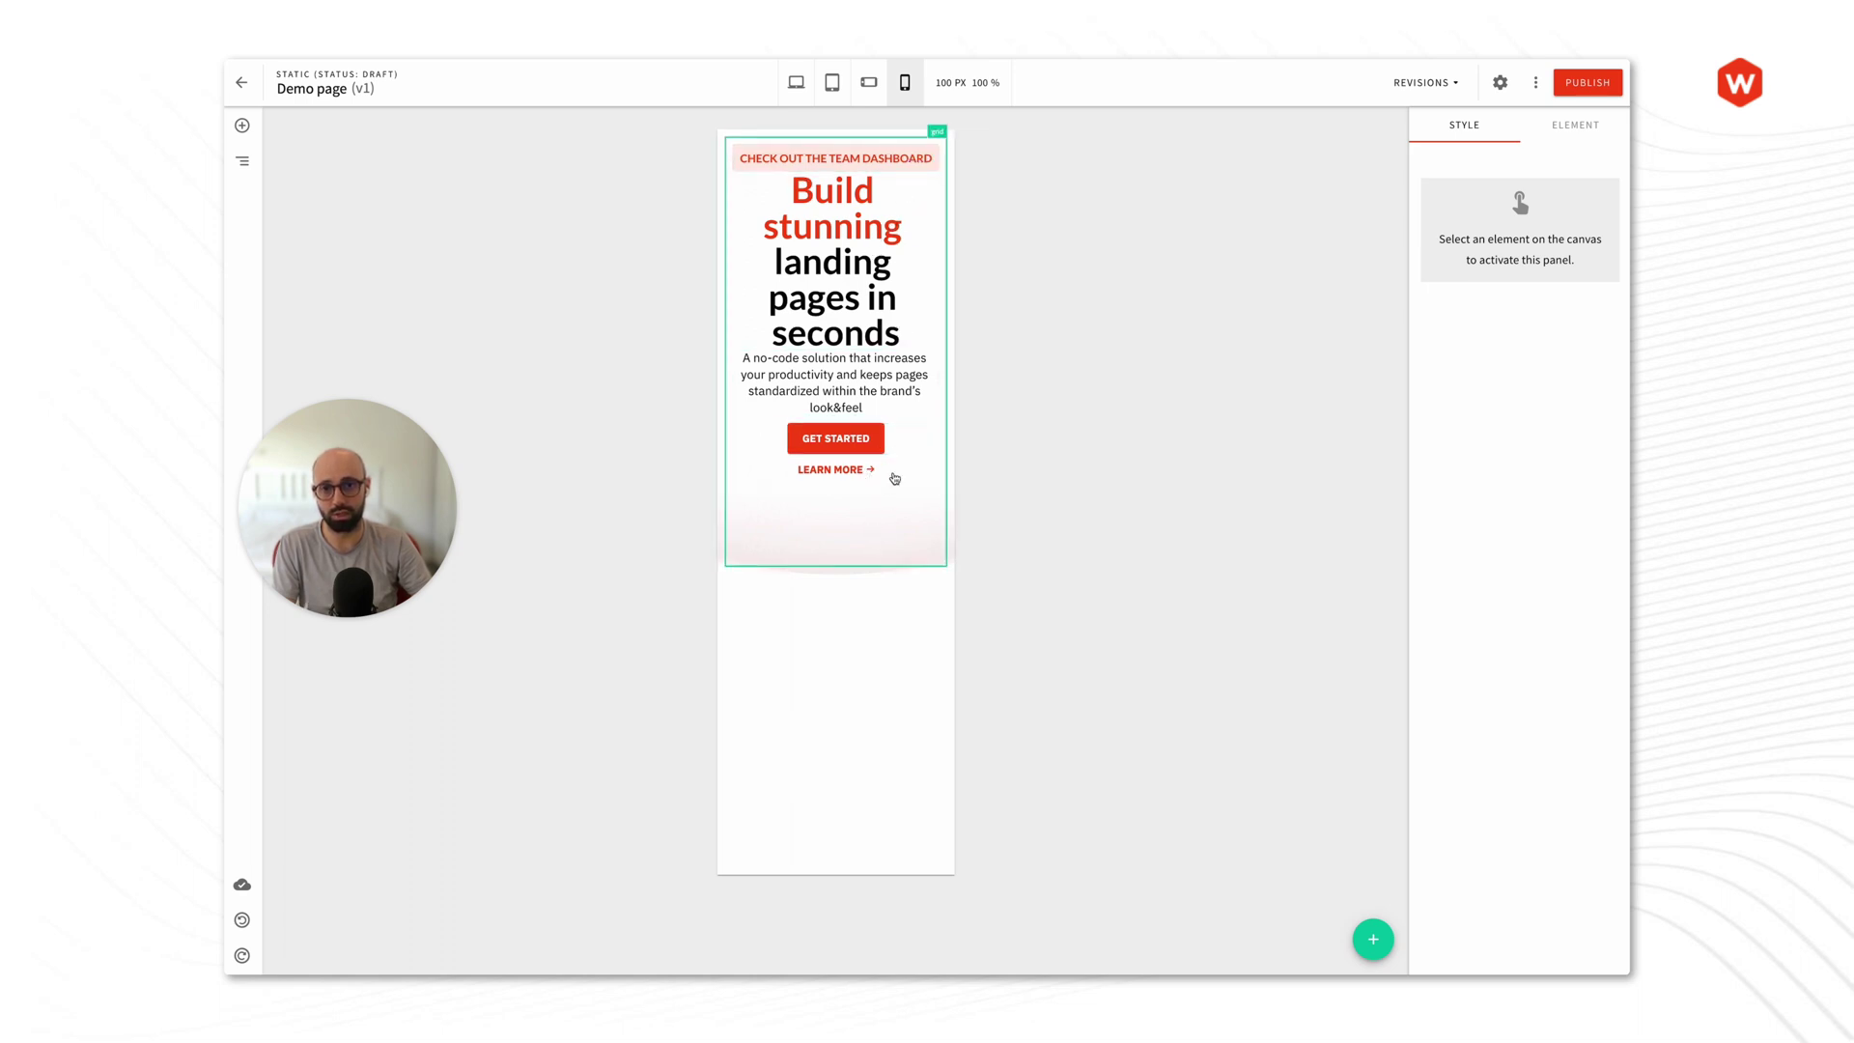
Step: Unlink the heading's margins and set top margin 20 and bottom margin 16
{"action": "left_click", "coordinate": [907, 315]}
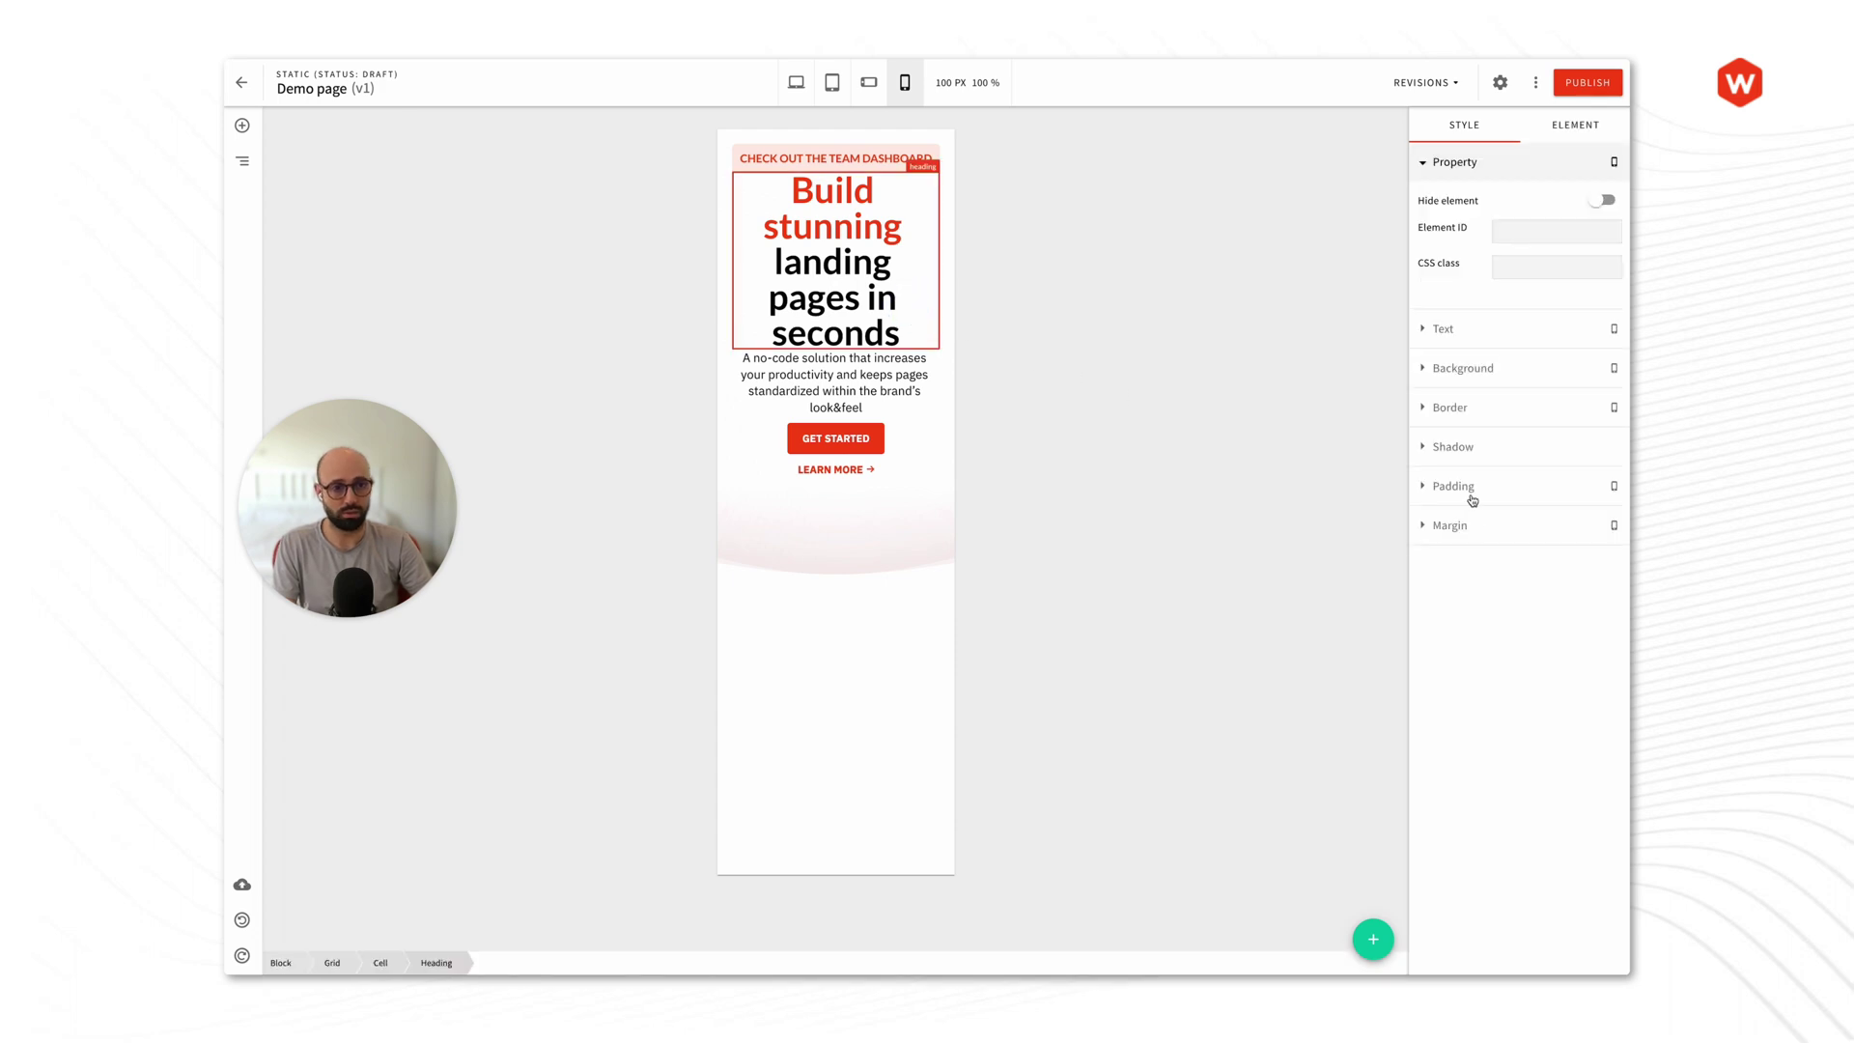
{"action": "left_click", "coordinate": [1462, 525]}
{"action": "left_click", "coordinate": [1592, 525]}
{"action": "left_click", "coordinate": [1512, 569]}
{"action": "type", "text": "20"}
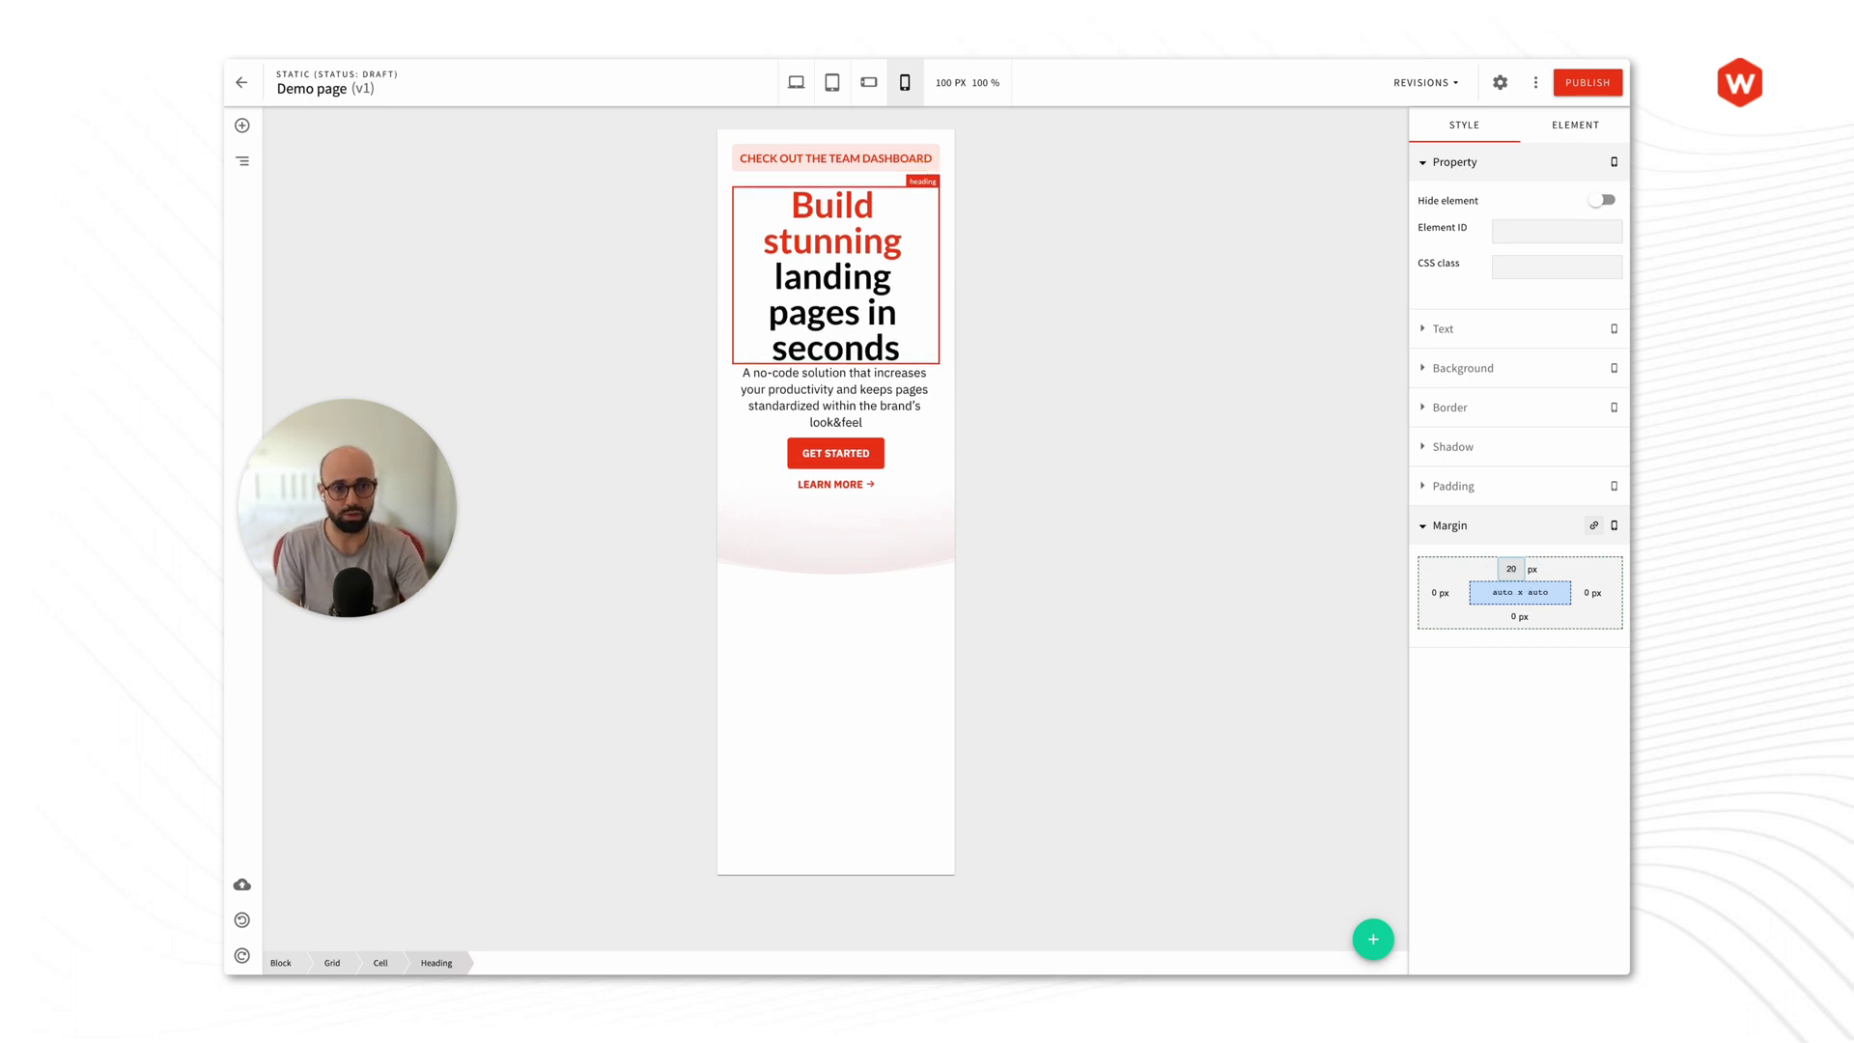
{"action": "left_click", "coordinate": [1511, 618]}
{"action": "type", "text": "16"}
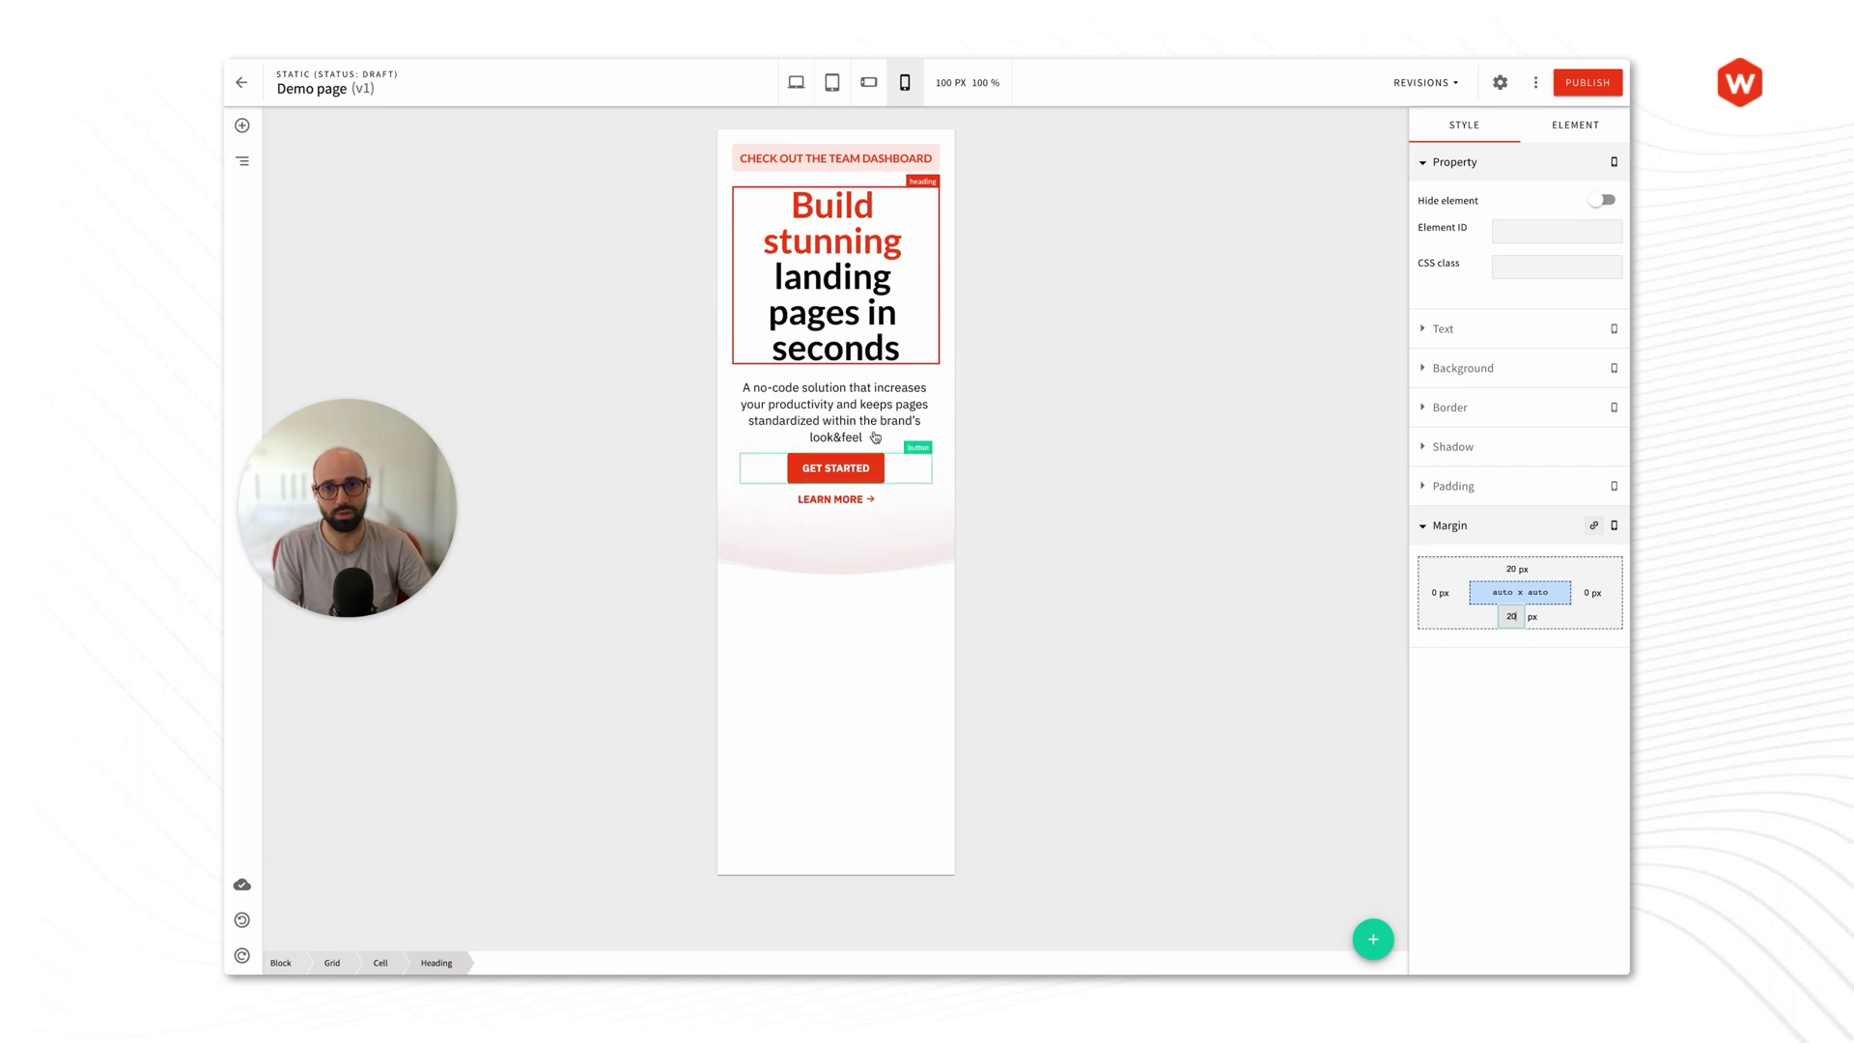
Step: Give the description paragraph a bottom margin of 16
{"action": "left_click", "coordinate": [884, 408]}
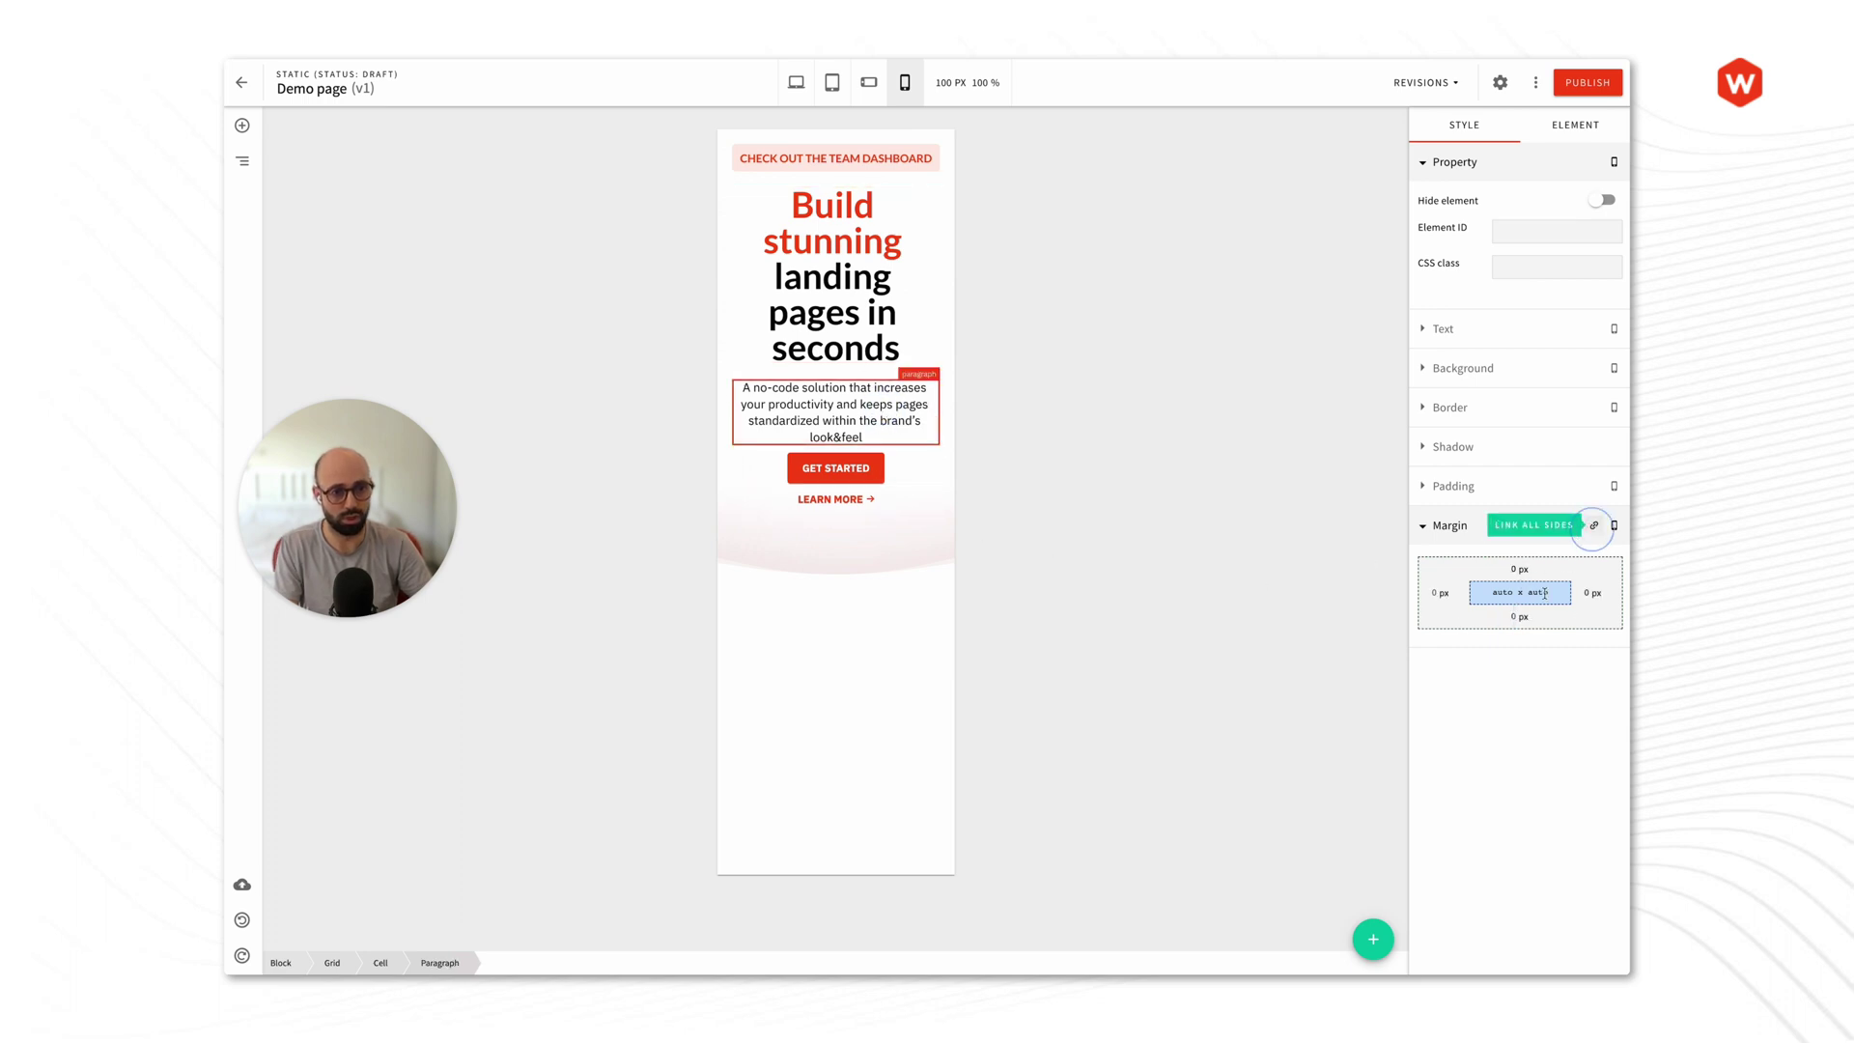
{"action": "left_click", "coordinate": [1511, 616]}
{"action": "type", "text": "16"}
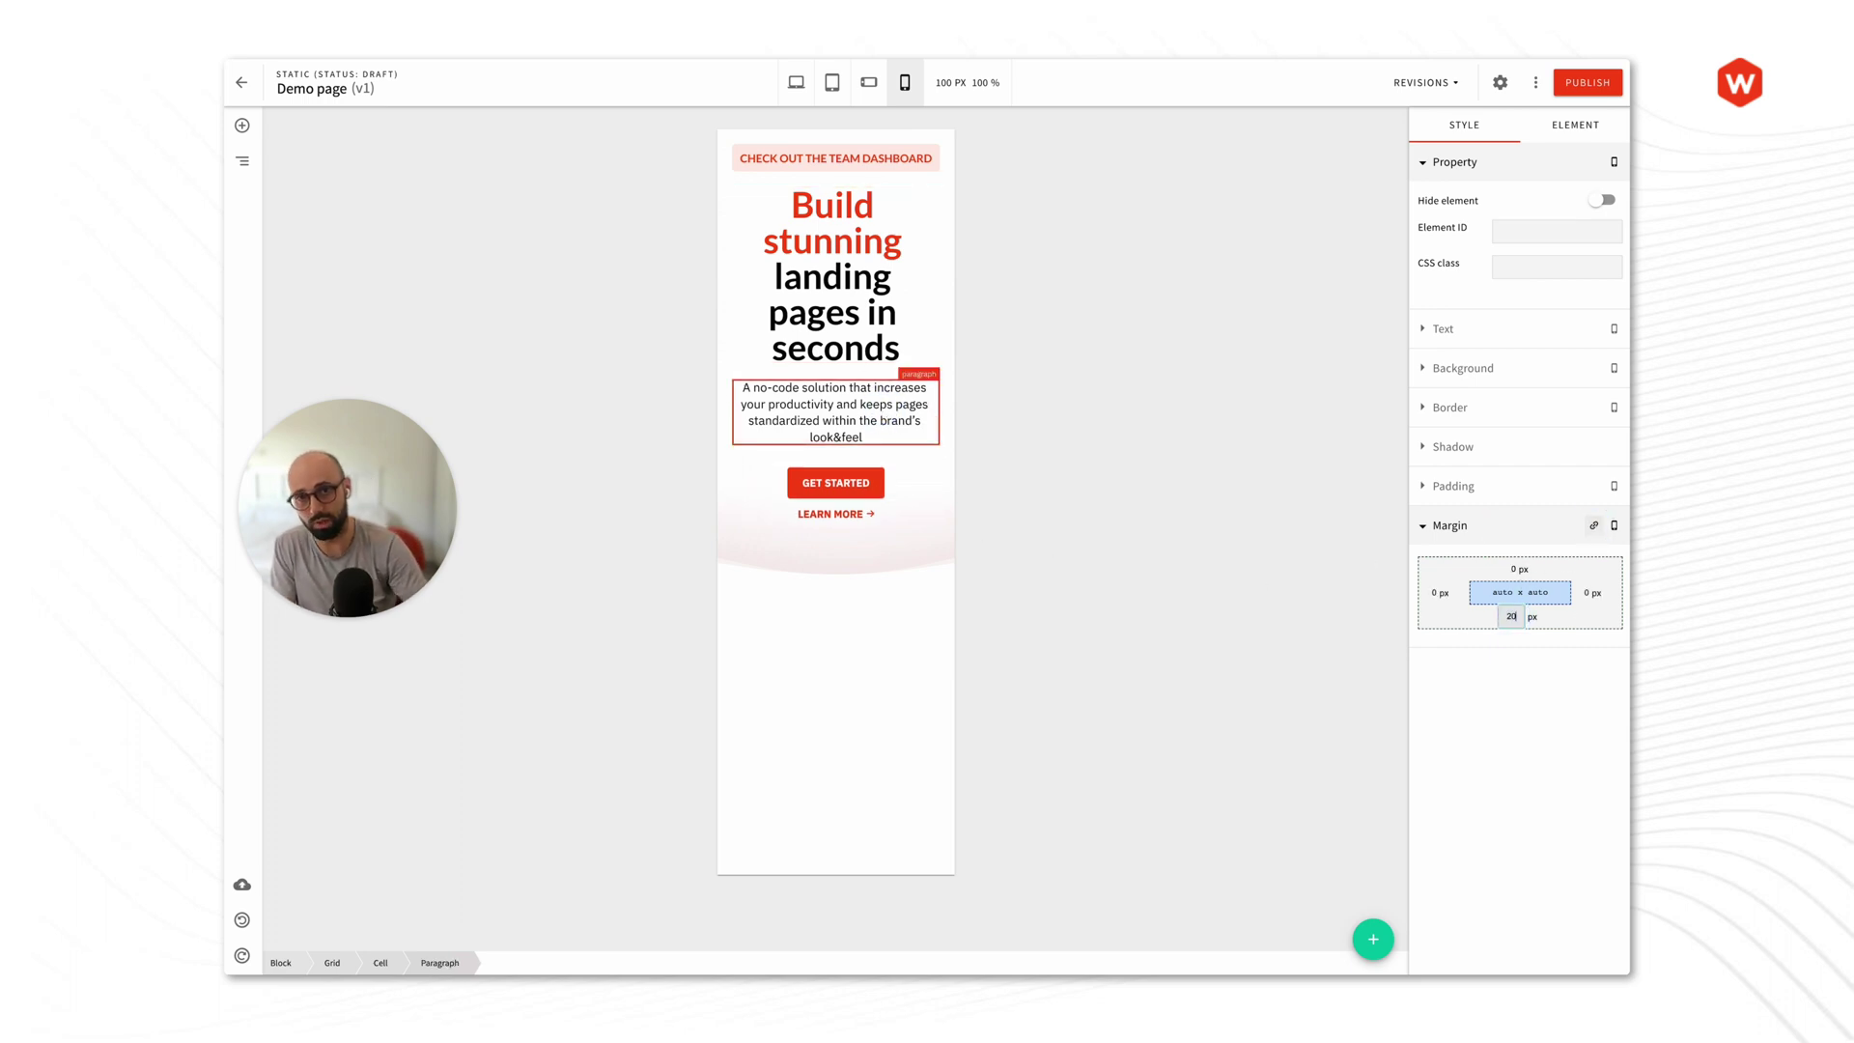
{"action": "left_click", "coordinate": [1220, 543]}
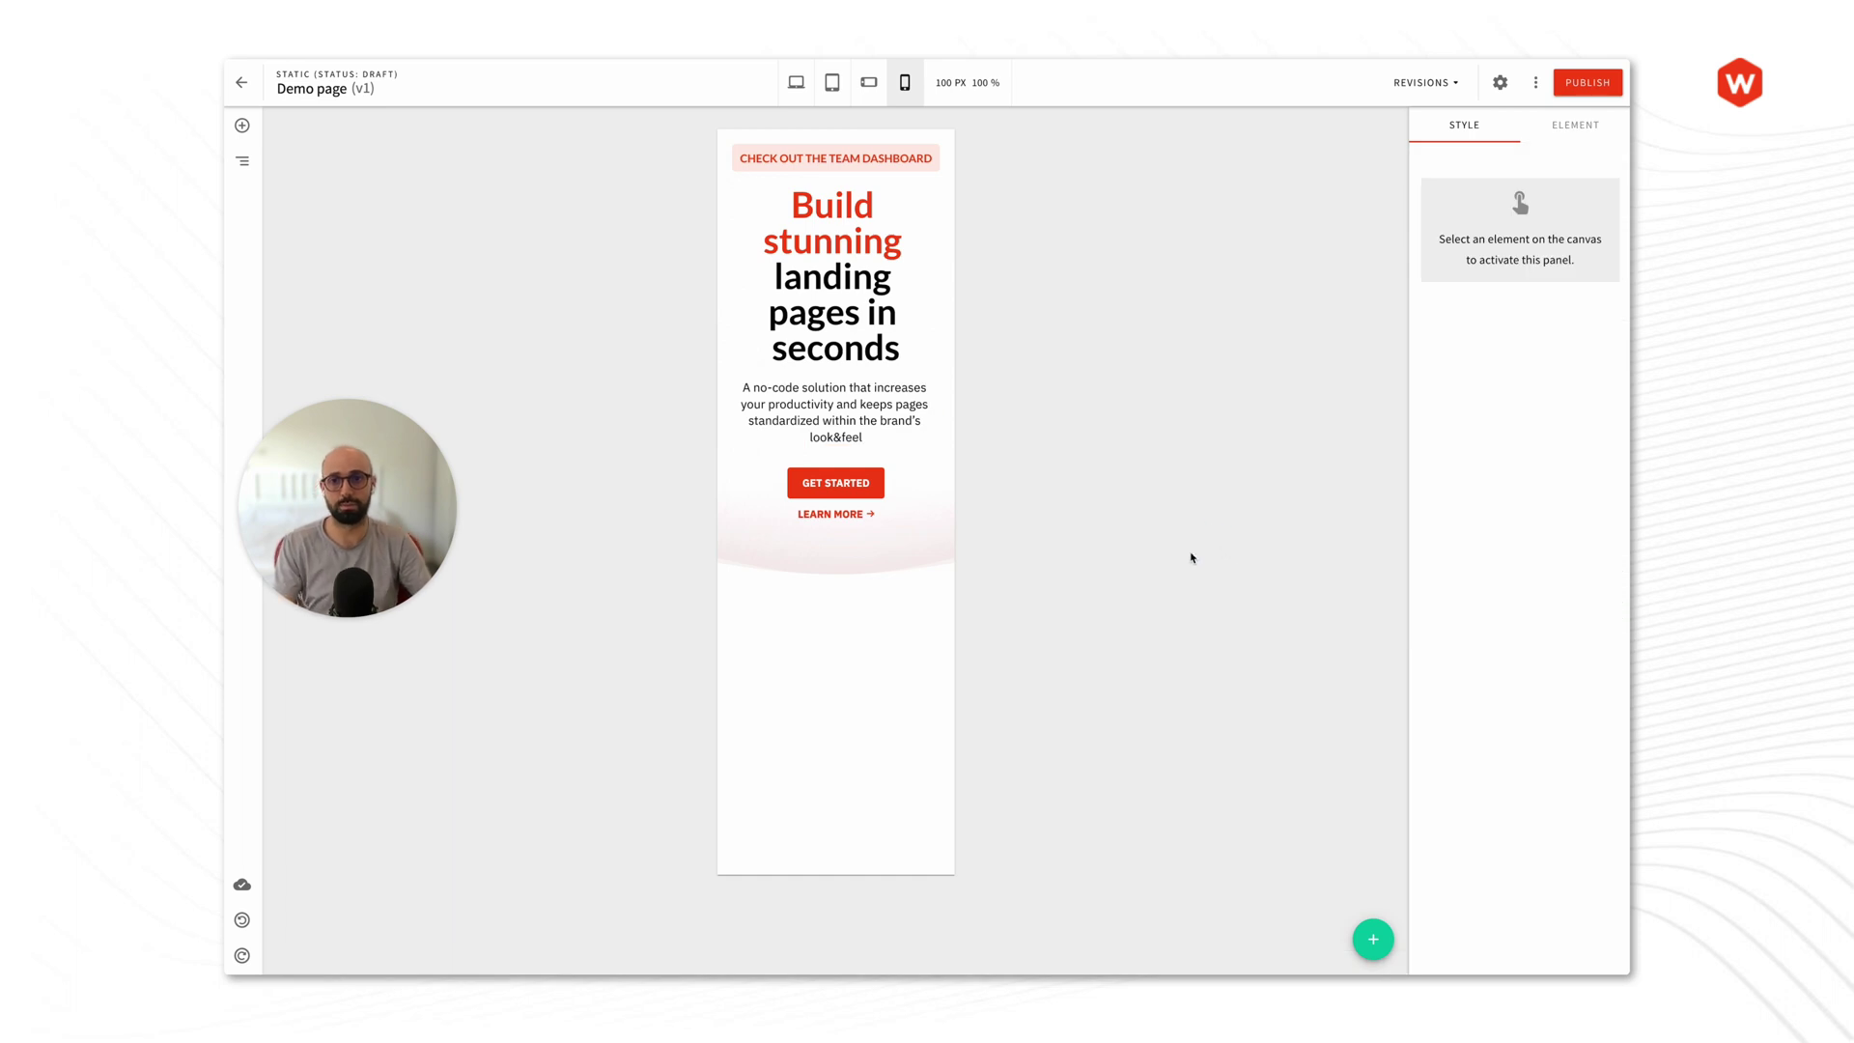
Step: Preview the page at desktop, tablet, then mobile landscape widths
{"action": "left_click", "coordinate": [836, 295]}
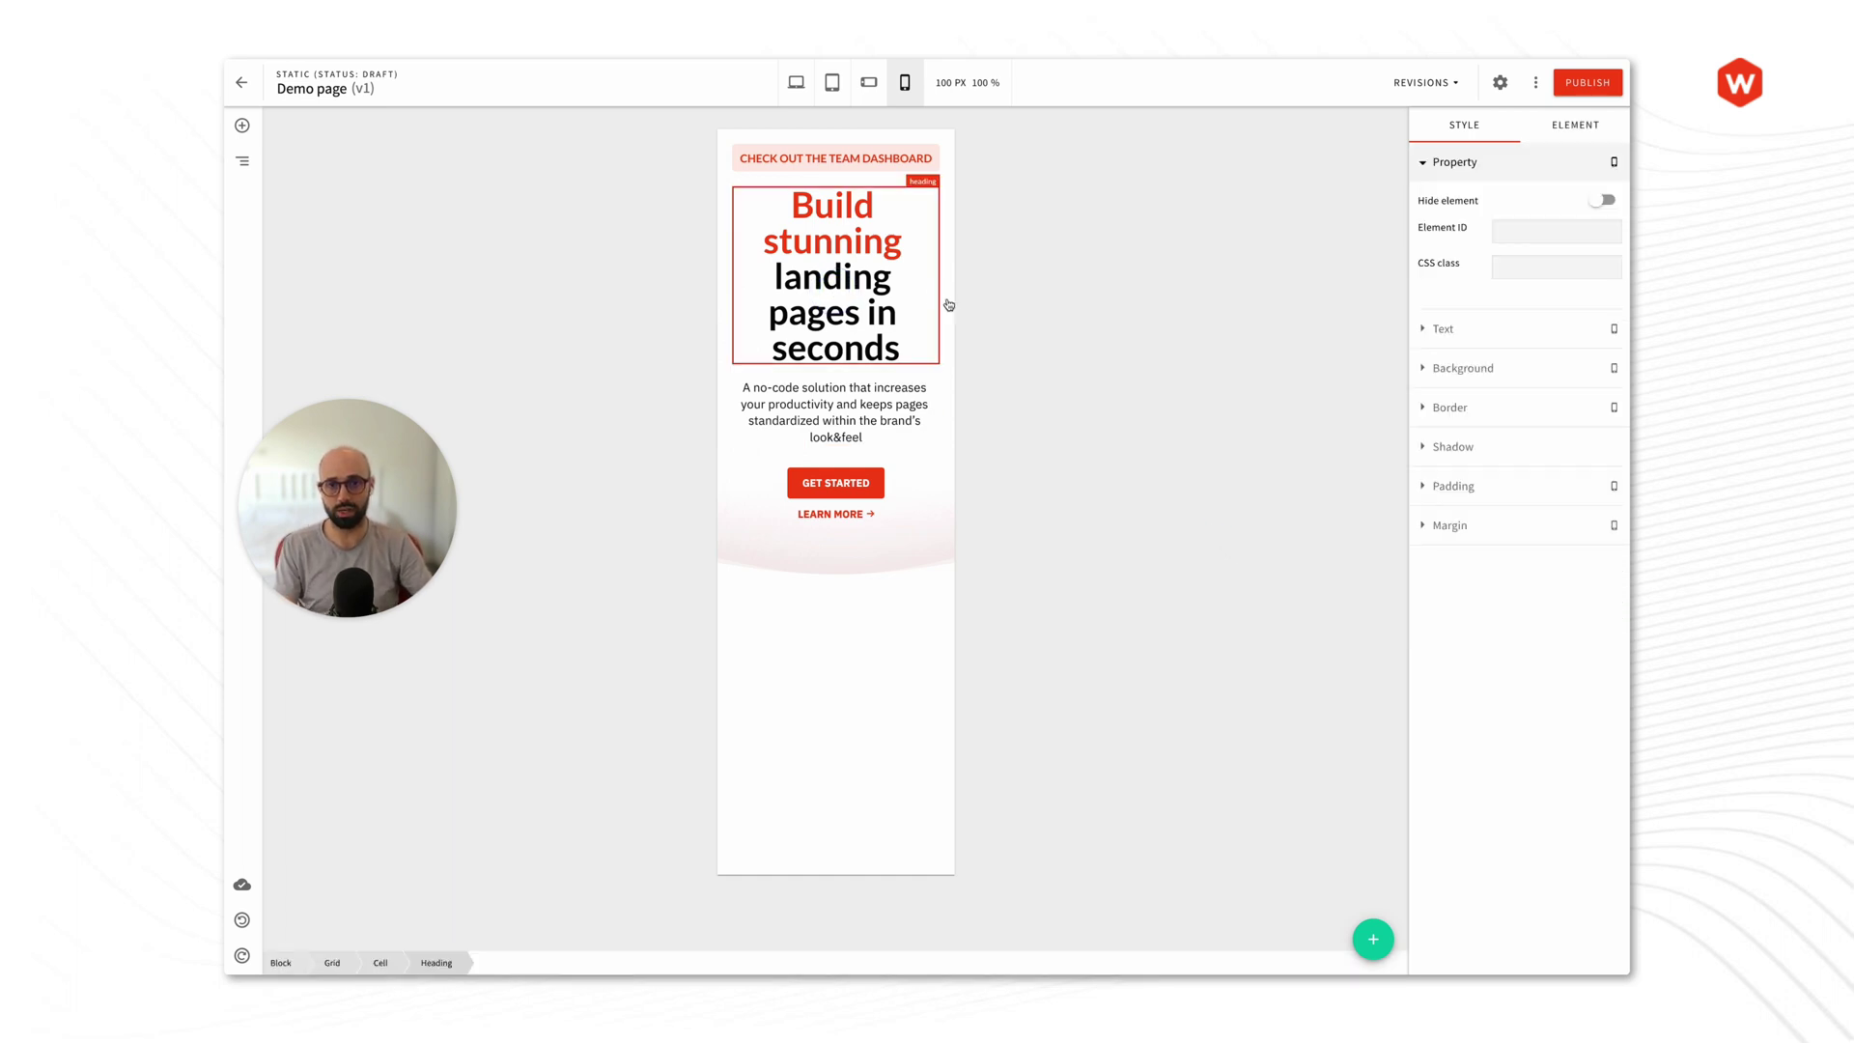
{"action": "left_click", "coordinate": [1046, 345]}
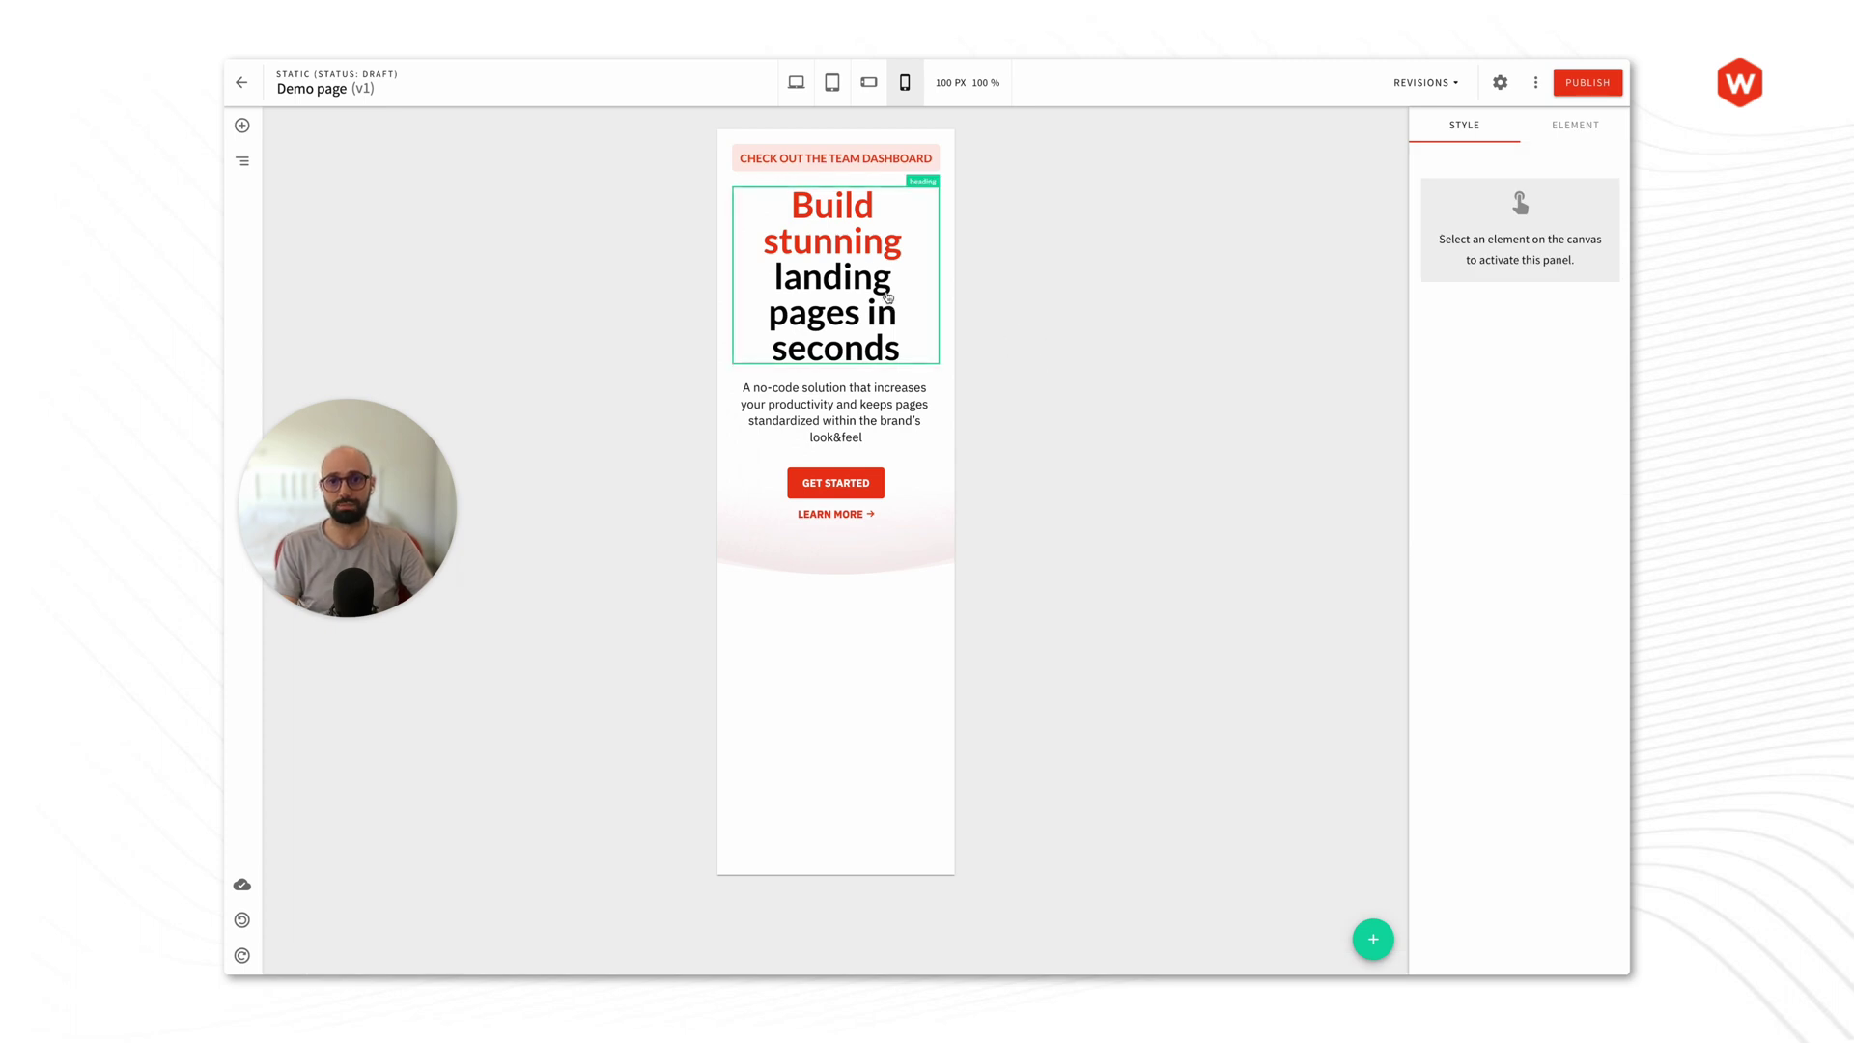
{"action": "left_click", "coordinate": [796, 82]}
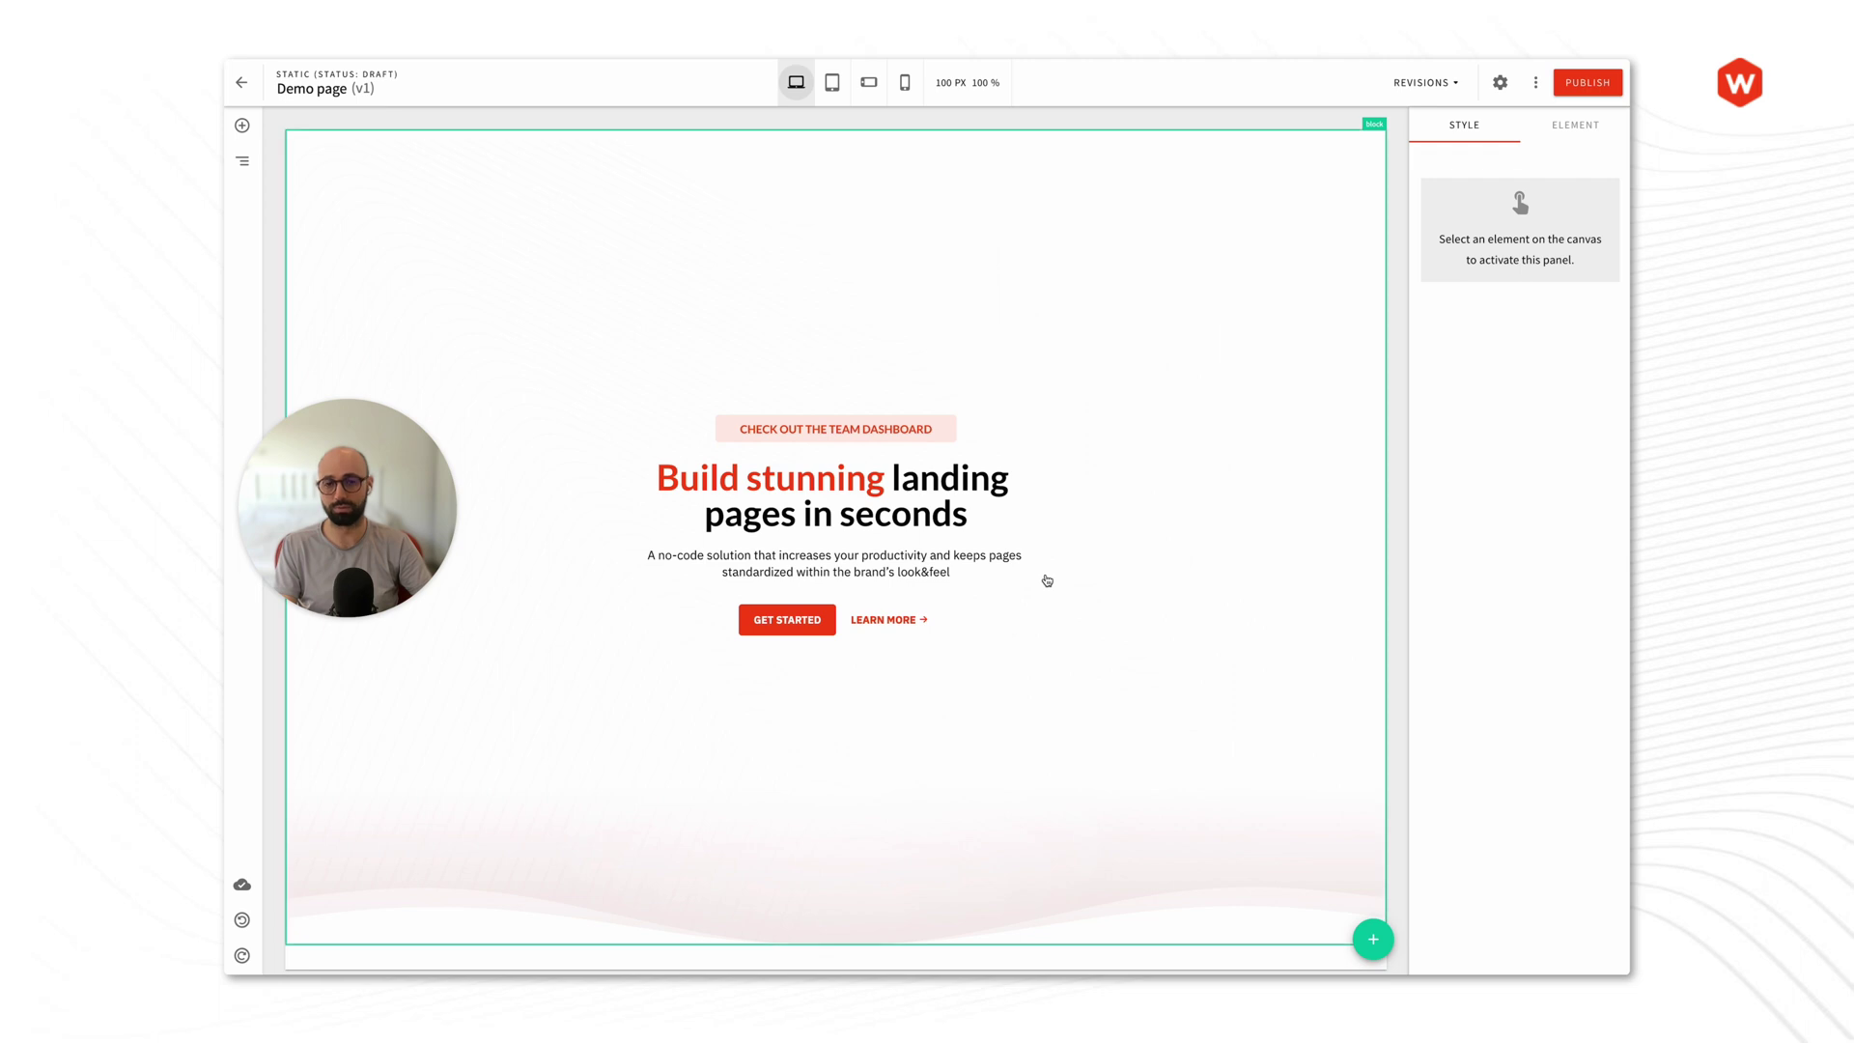
{"action": "left_click", "coordinate": [831, 83]}
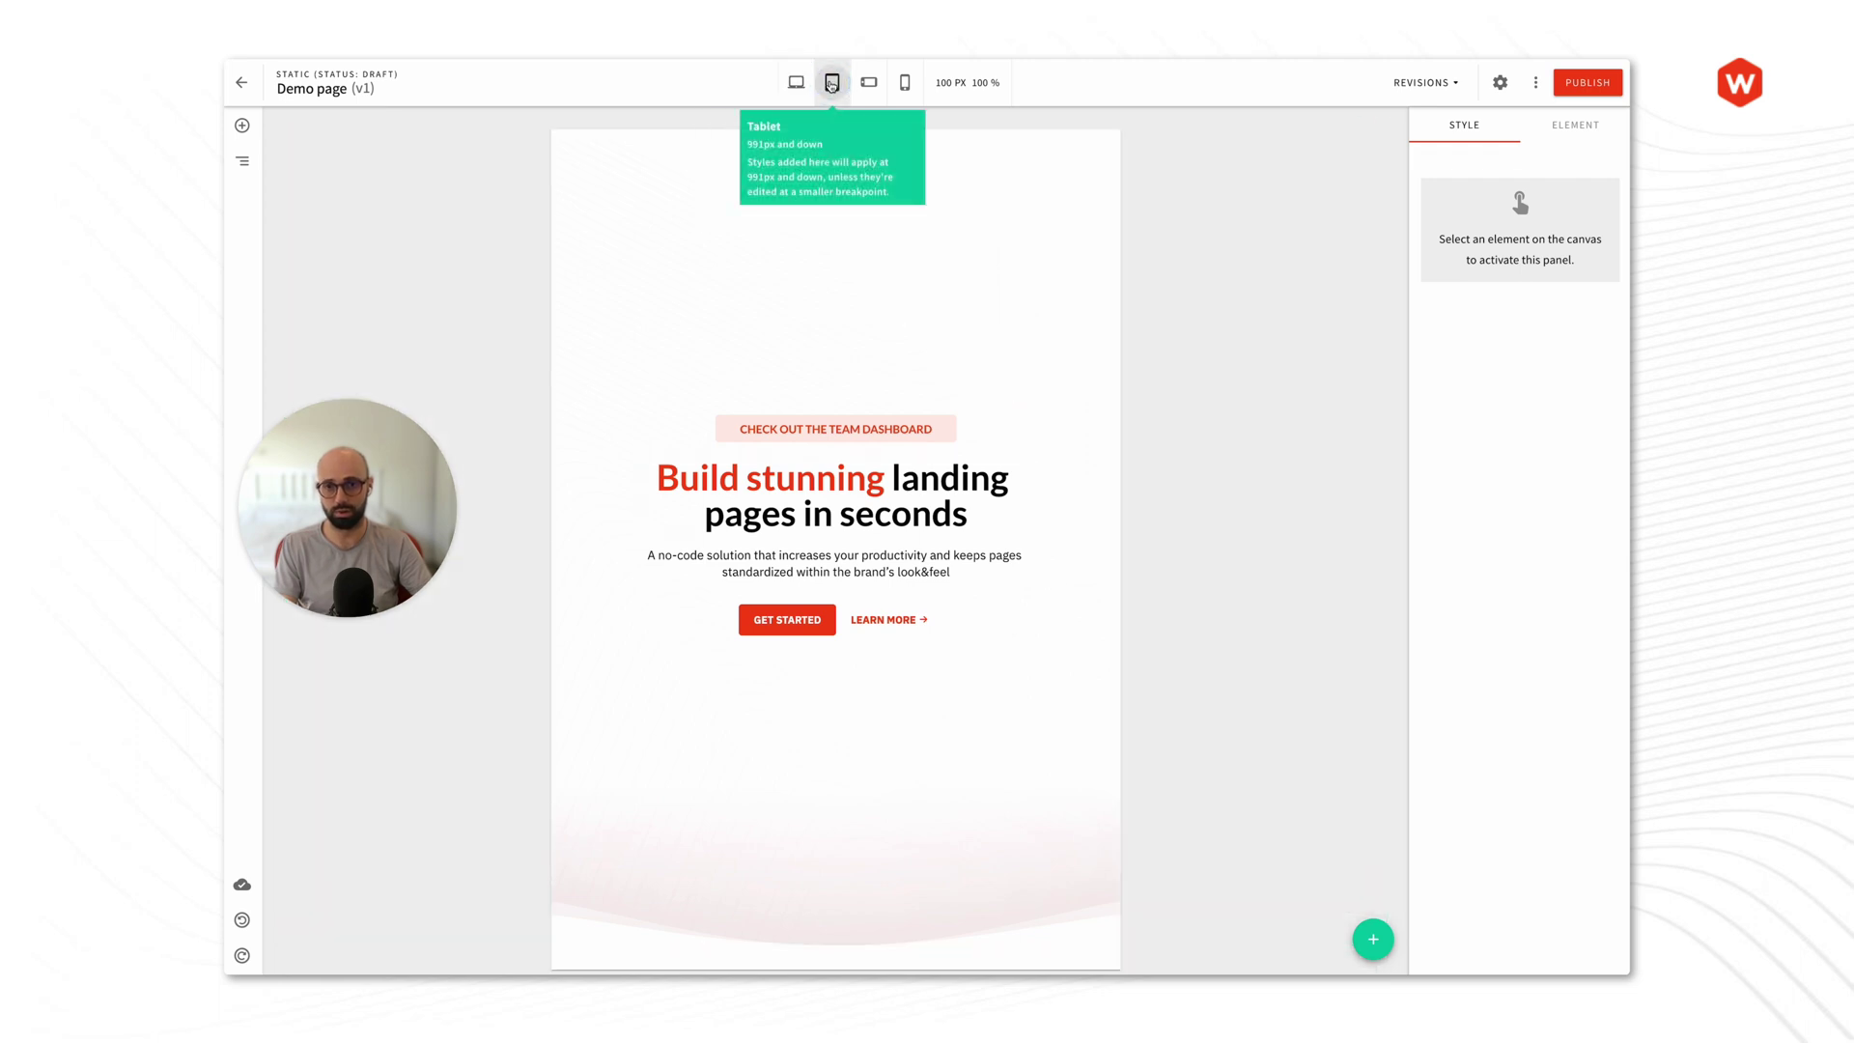
{"action": "left_click", "coordinate": [867, 83]}
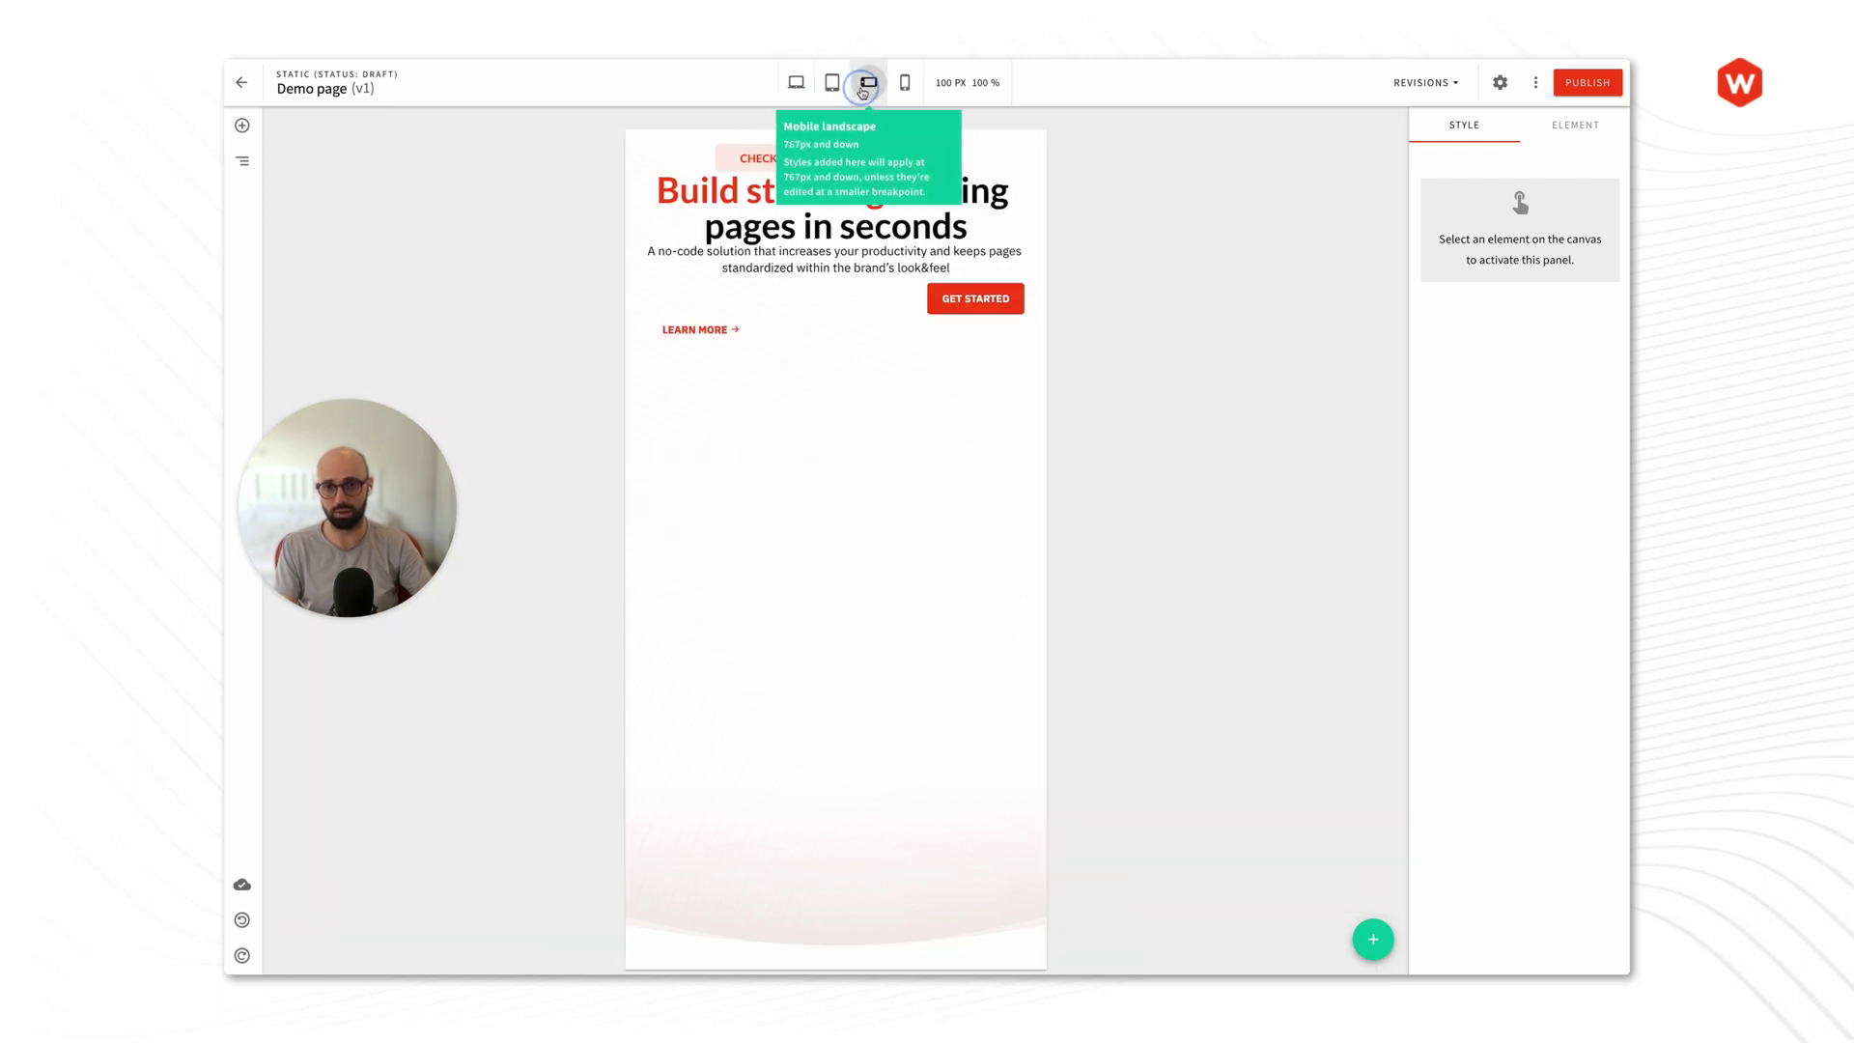
Step: Center the GET STARTED and LEARN MORE buttons in the mobile landscape layout
{"action": "left_click", "coordinate": [973, 222]}
{"action": "left_click", "coordinate": [970, 305]}
{"action": "left_click", "coordinate": [1486, 410]}
{"action": "left_click", "coordinate": [1470, 456]}
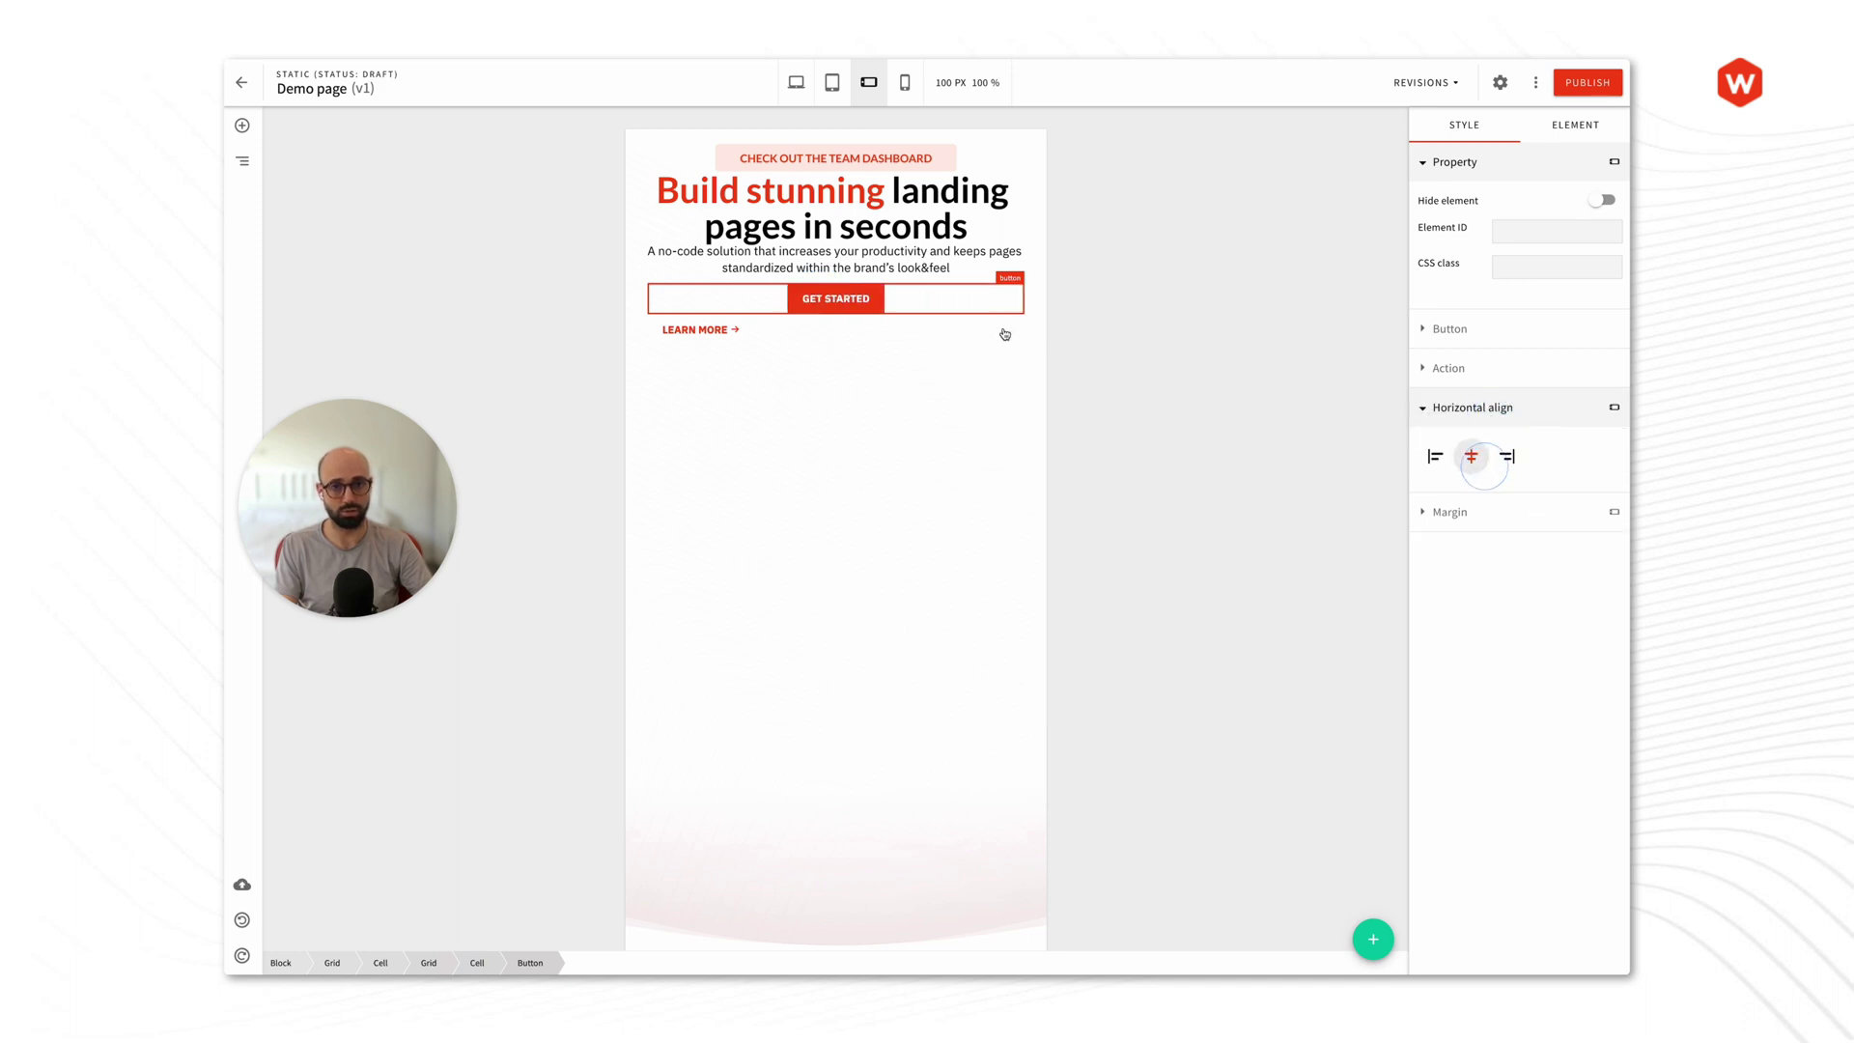
{"action": "left_click", "coordinate": [919, 328]}
{"action": "left_click", "coordinate": [1470, 455]}
{"action": "left_click", "coordinate": [1471, 407]}
Step: Set the heading's top margin to 20, then unlink sides and set left margin to 0
{"action": "left_click", "coordinate": [907, 213]}
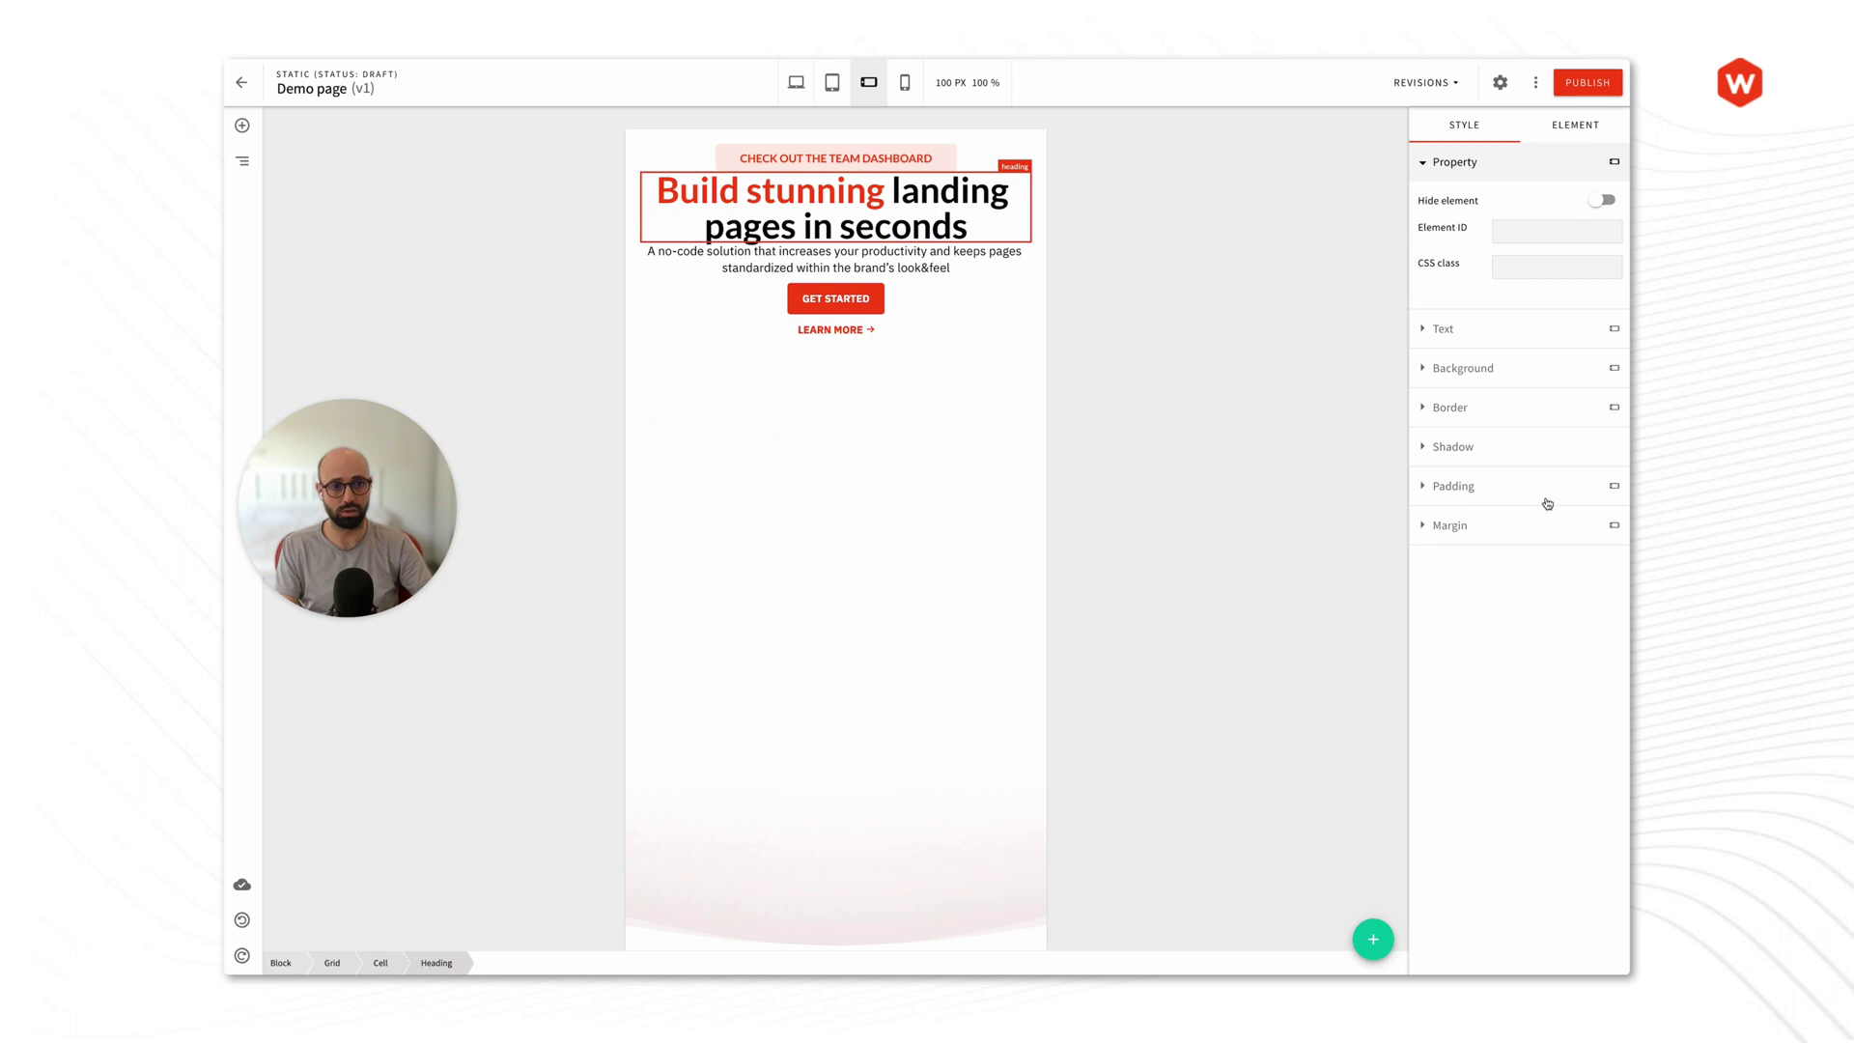
{"action": "left_click", "coordinate": [1497, 490]}
{"action": "left_click", "coordinate": [1497, 488]}
{"action": "left_click", "coordinate": [1518, 522]}
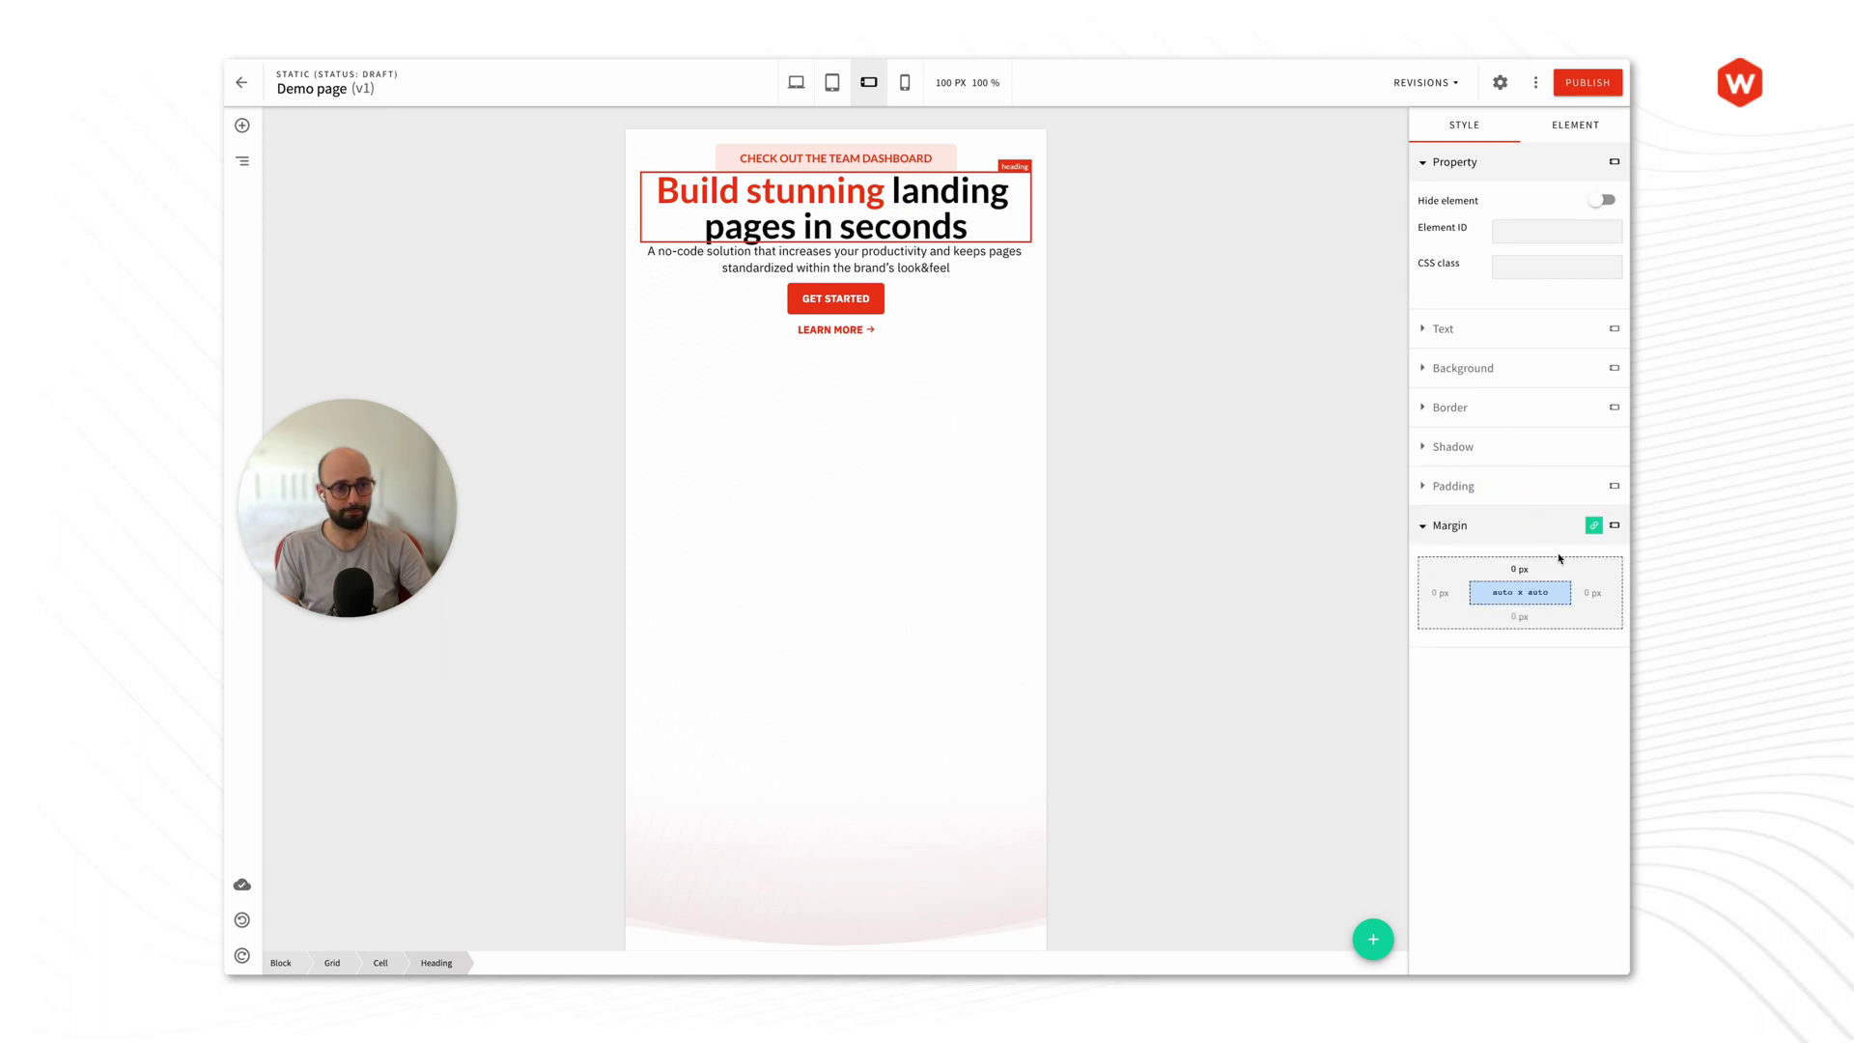
{"action": "left_click", "coordinate": [1500, 569]}
{"action": "type", "text": "20"}
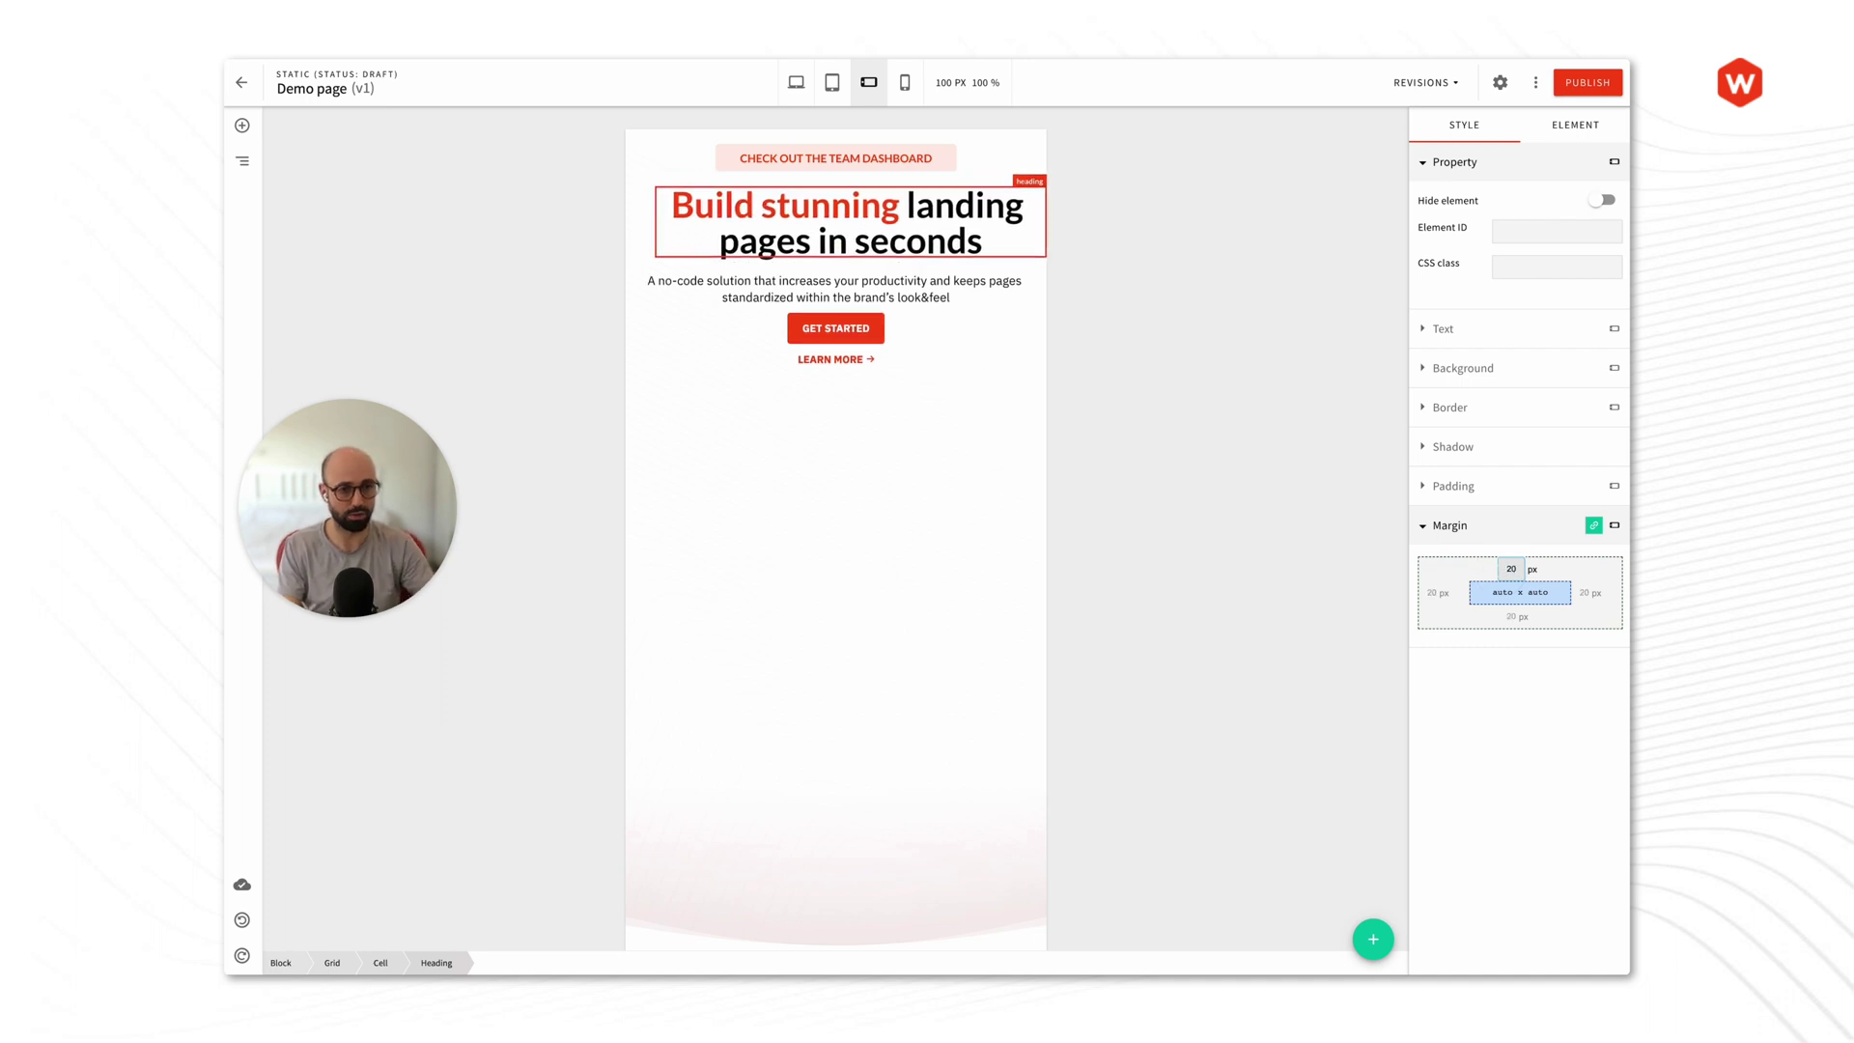
{"action": "left_click", "coordinate": [1594, 525]}
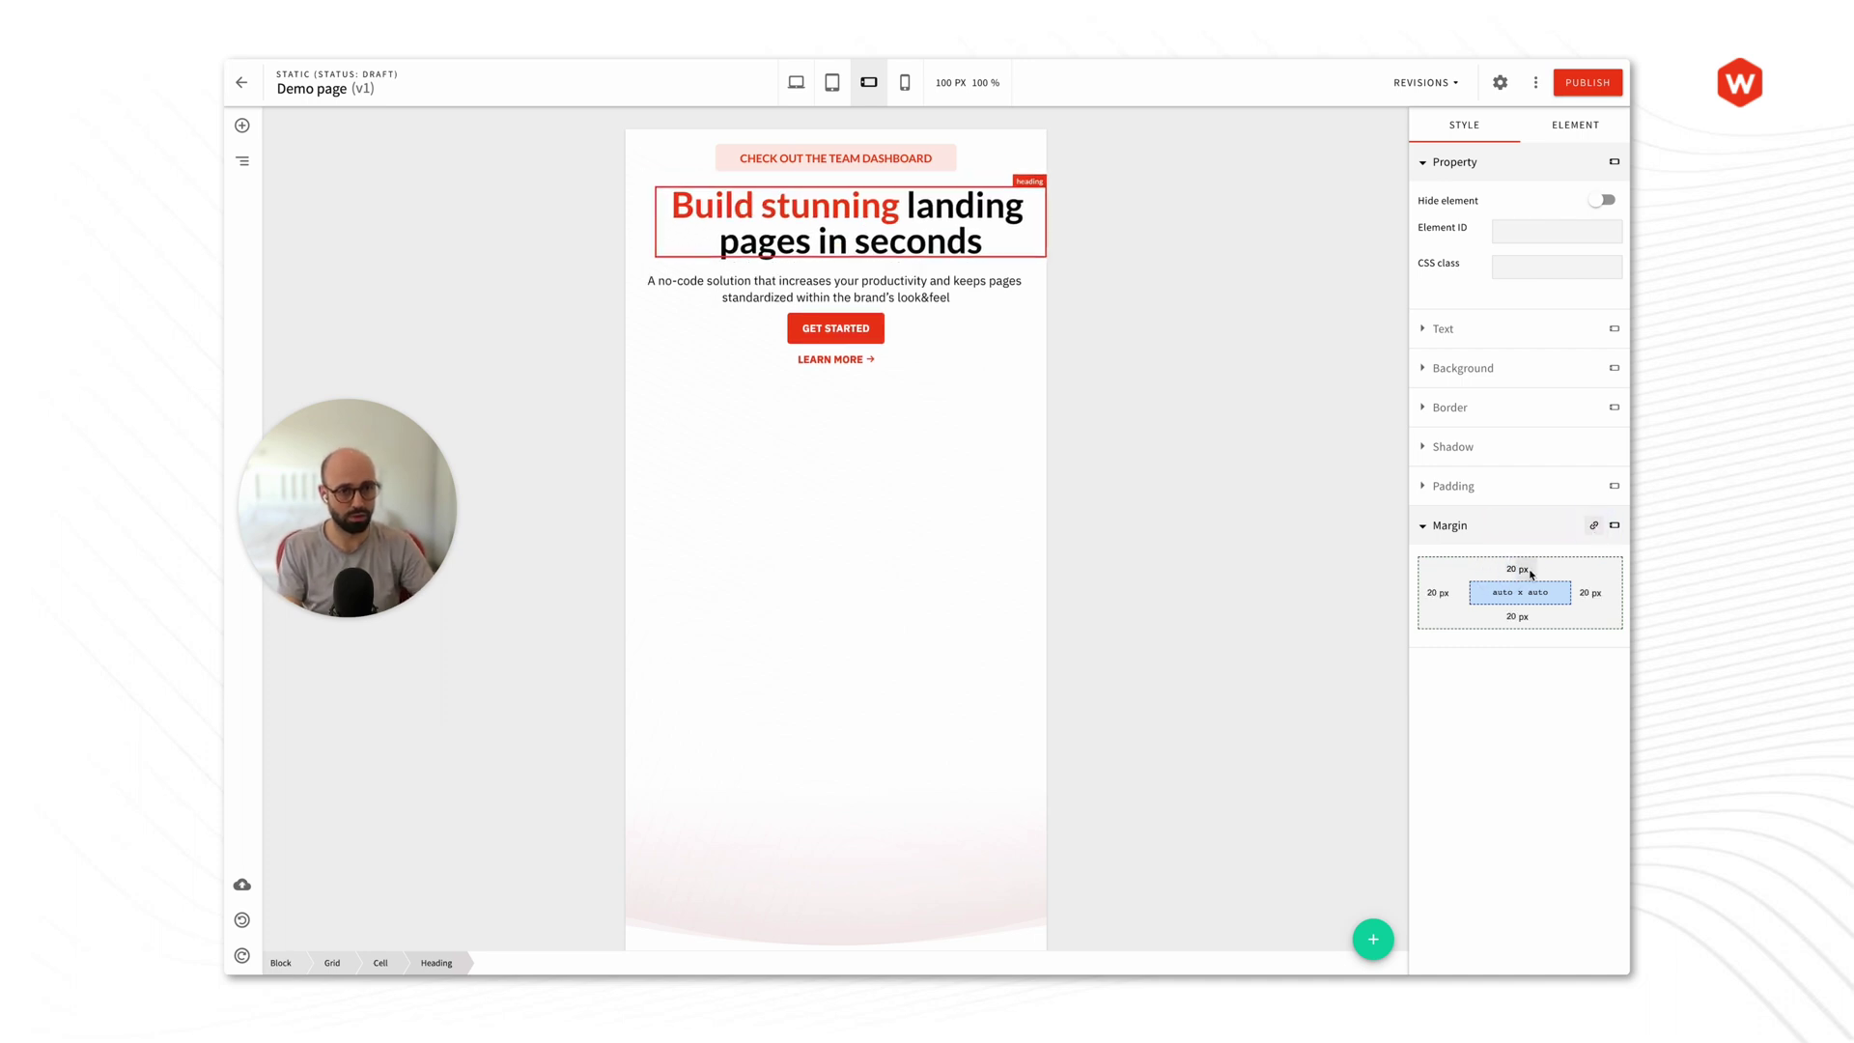
{"action": "left_click", "coordinate": [1441, 598]}
{"action": "left_click", "coordinate": [1443, 594]}
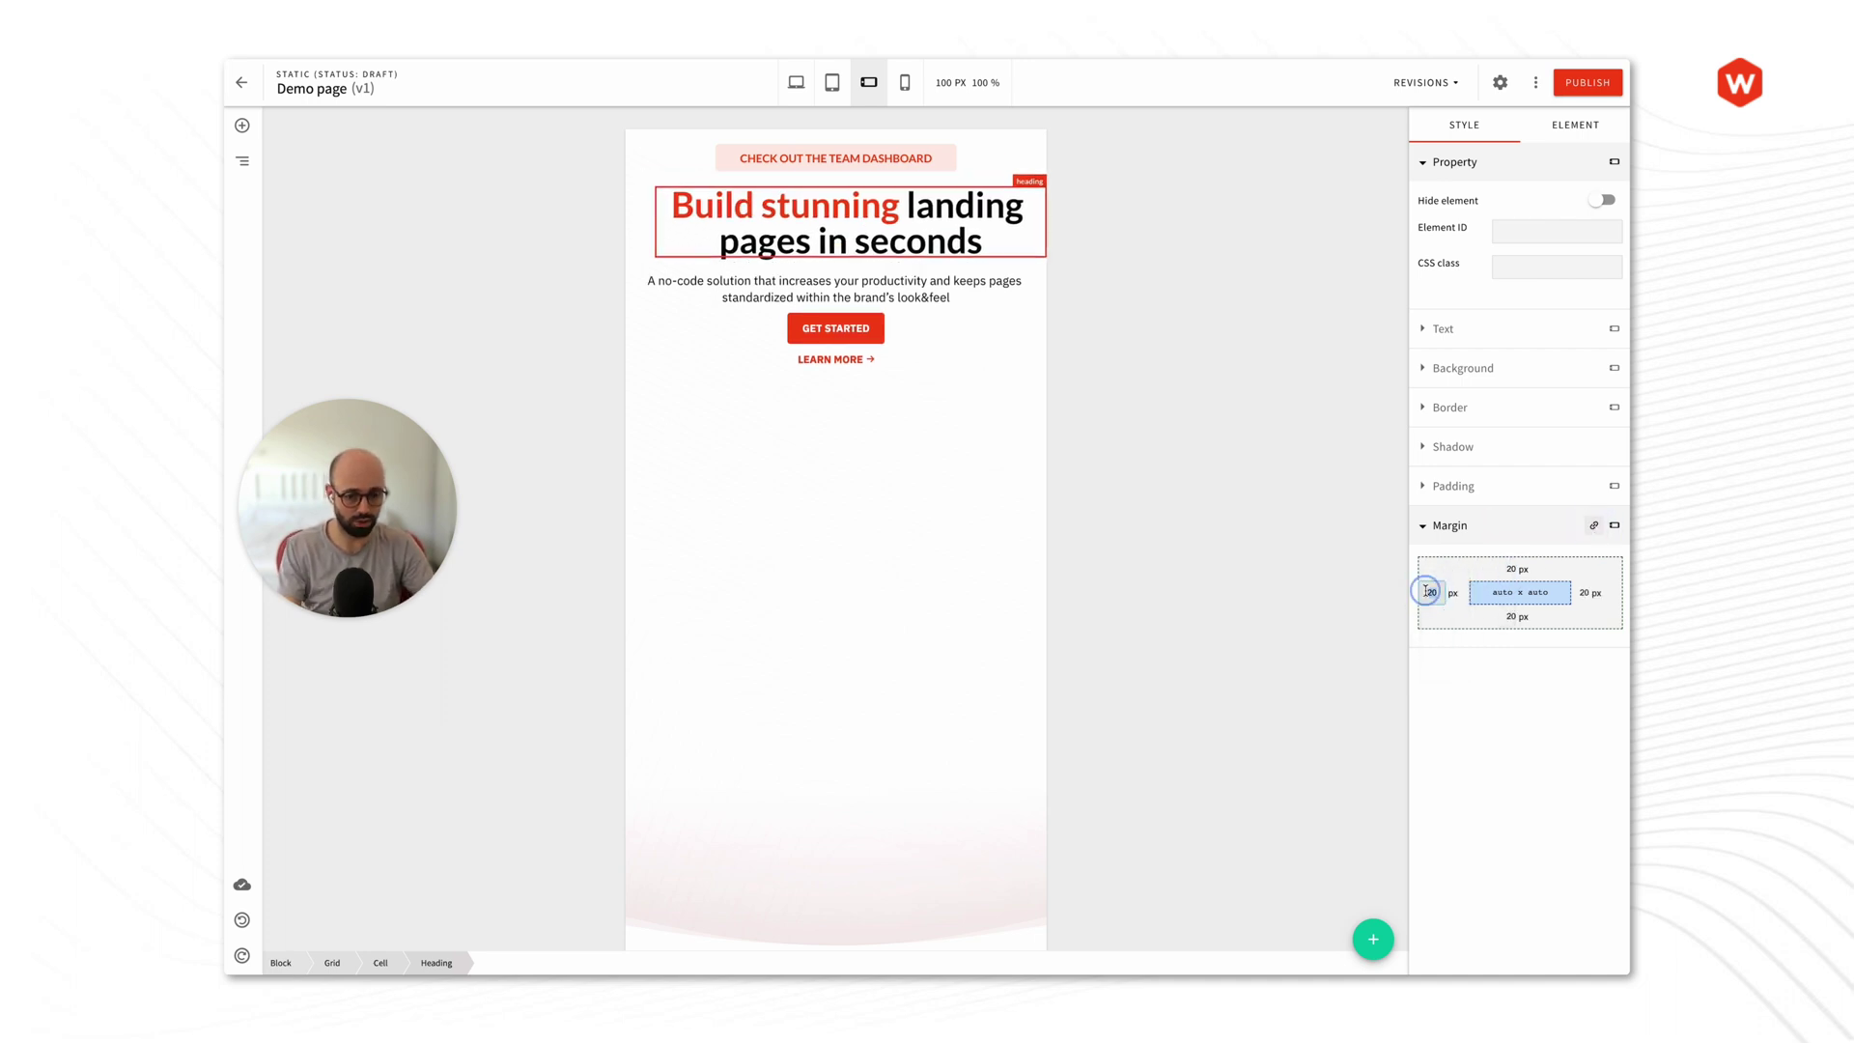
{"action": "type", "text": "0"}
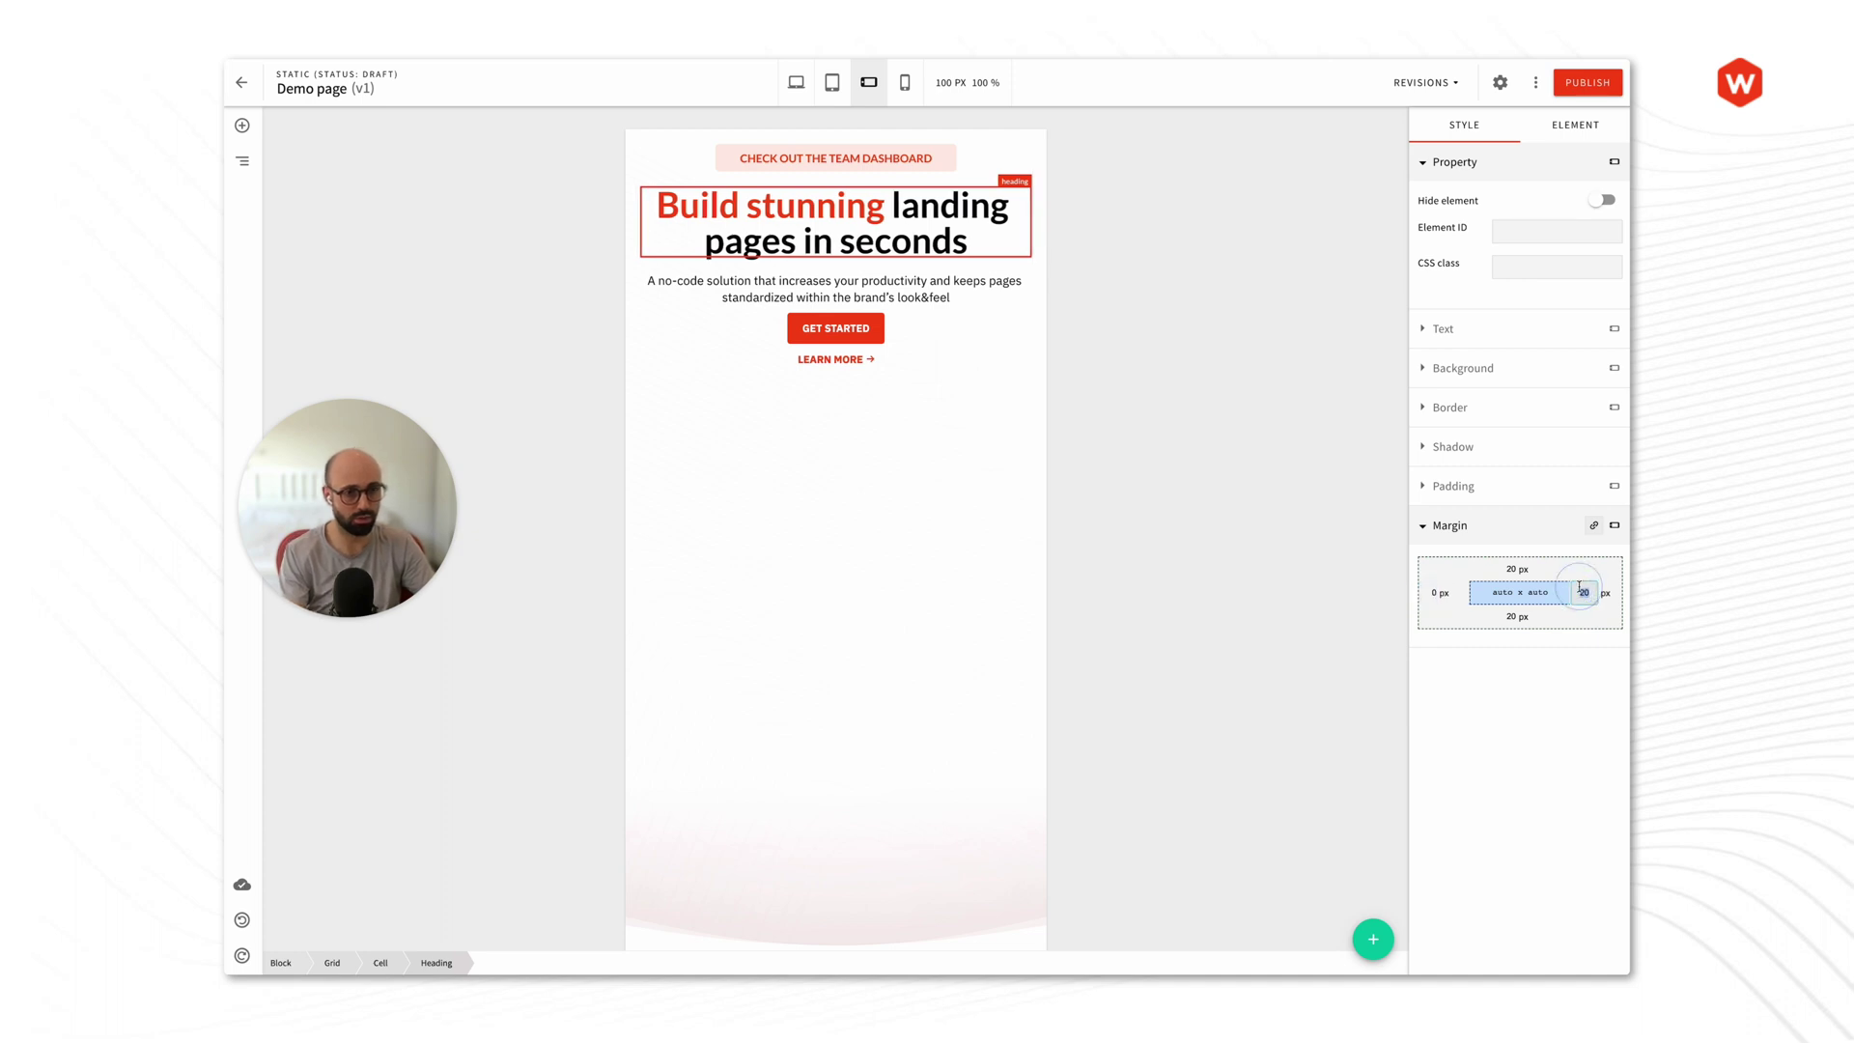
{"action": "left_click", "coordinate": [1253, 504]}
Step: Give the paragraph a 15 px bottom margin
{"action": "left_click", "coordinate": [941, 289]}
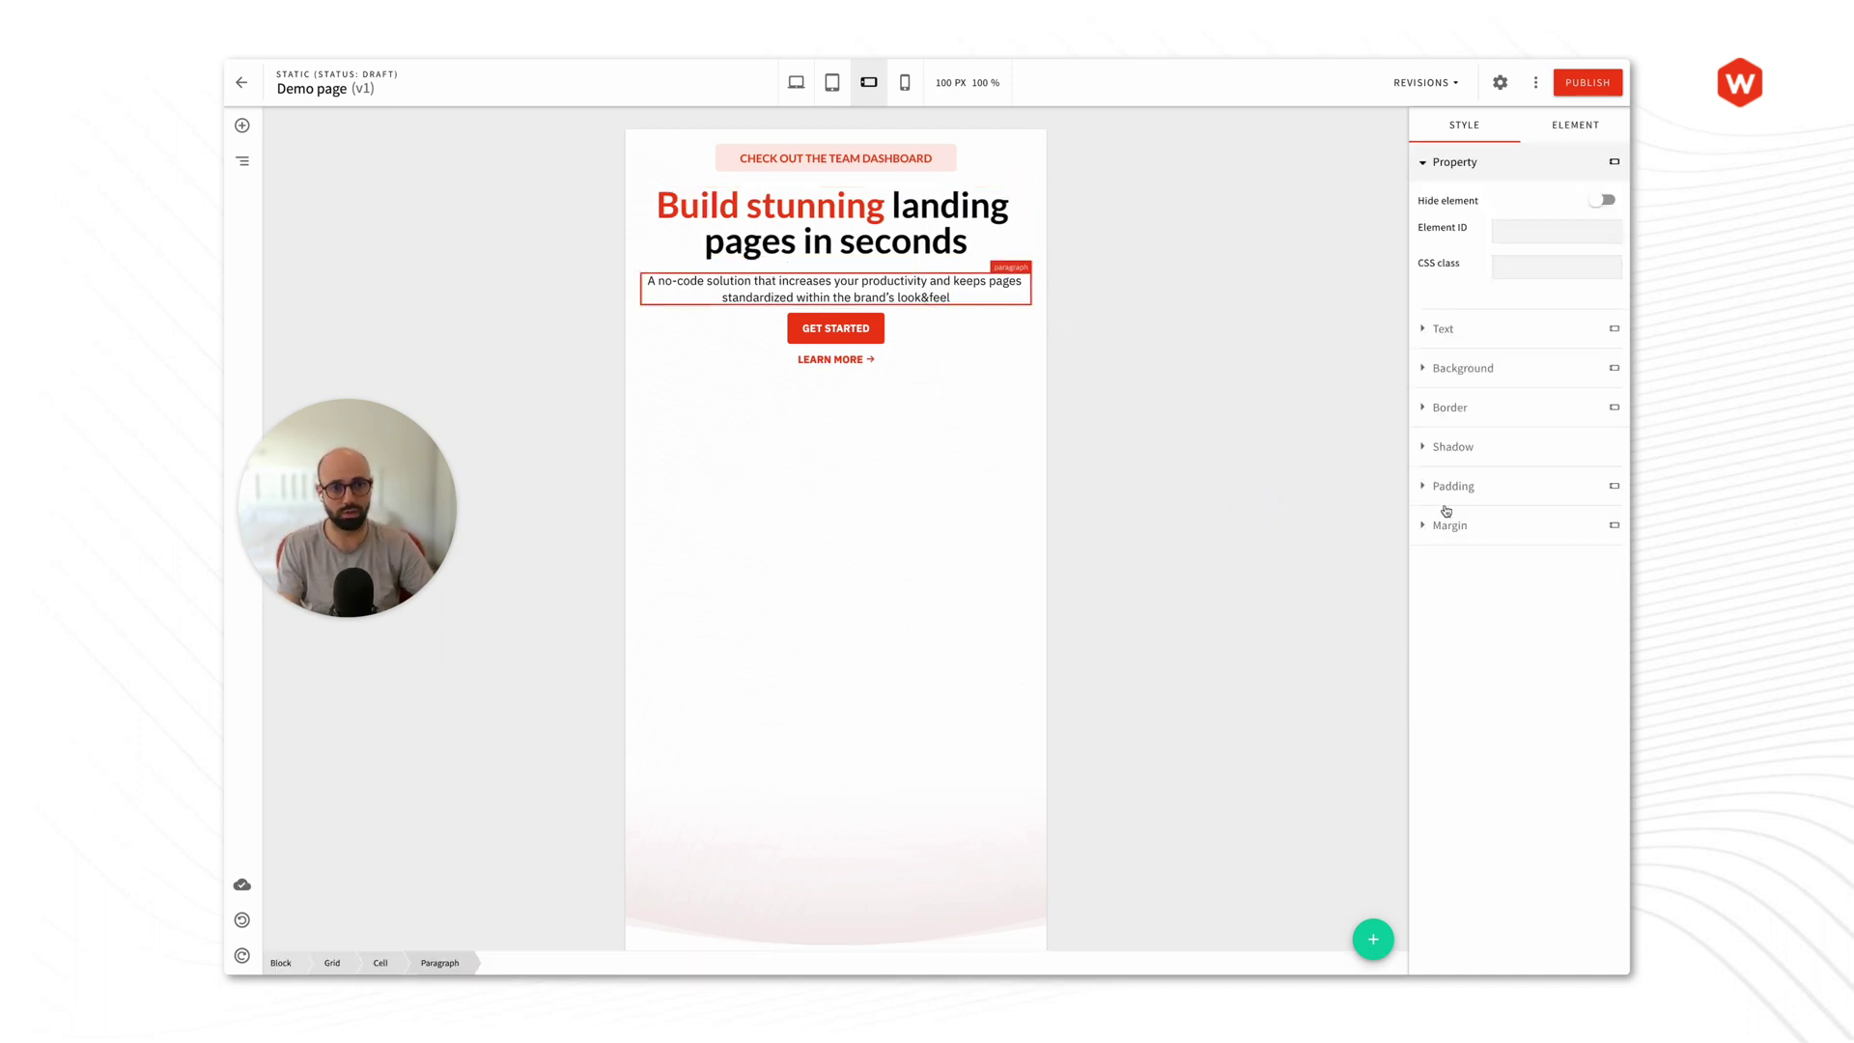
{"action": "left_click", "coordinate": [1462, 524]}
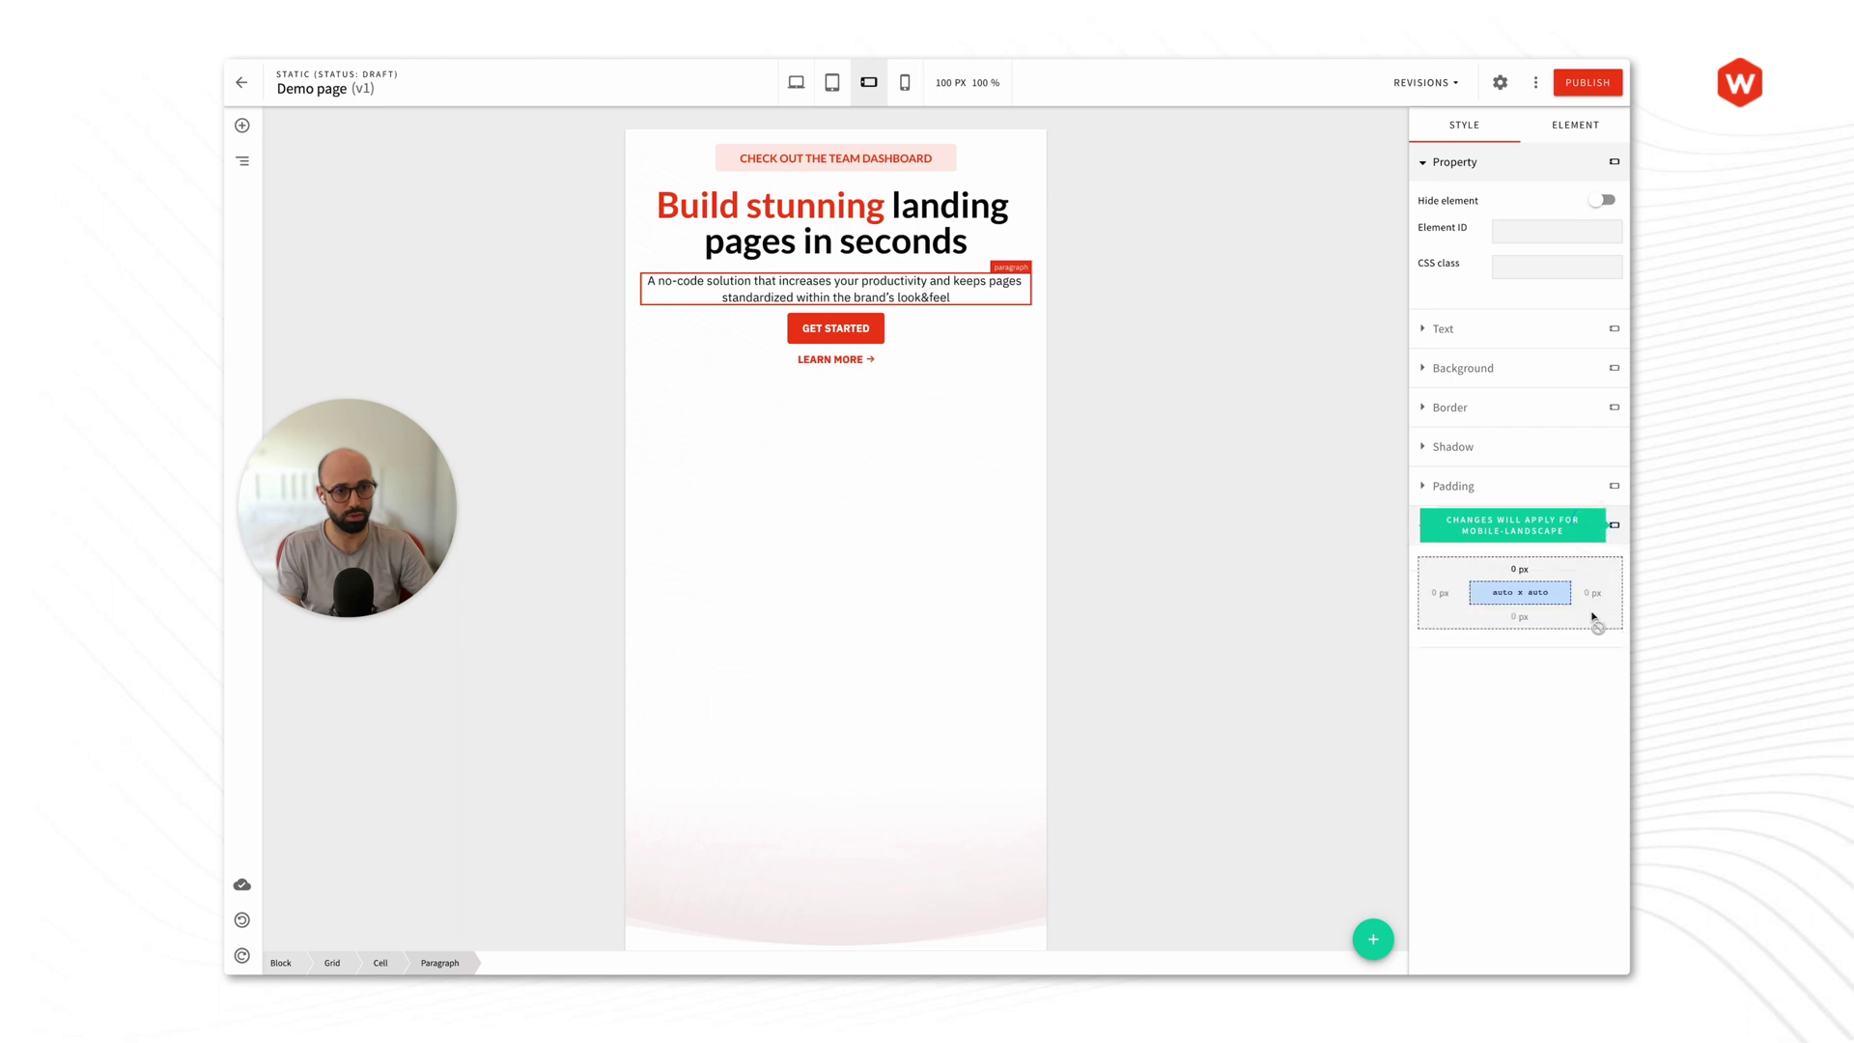
{"action": "left_click", "coordinate": [1509, 616]}
{"action": "type", "text": "15"}
{"action": "left_click", "coordinate": [1315, 494]}
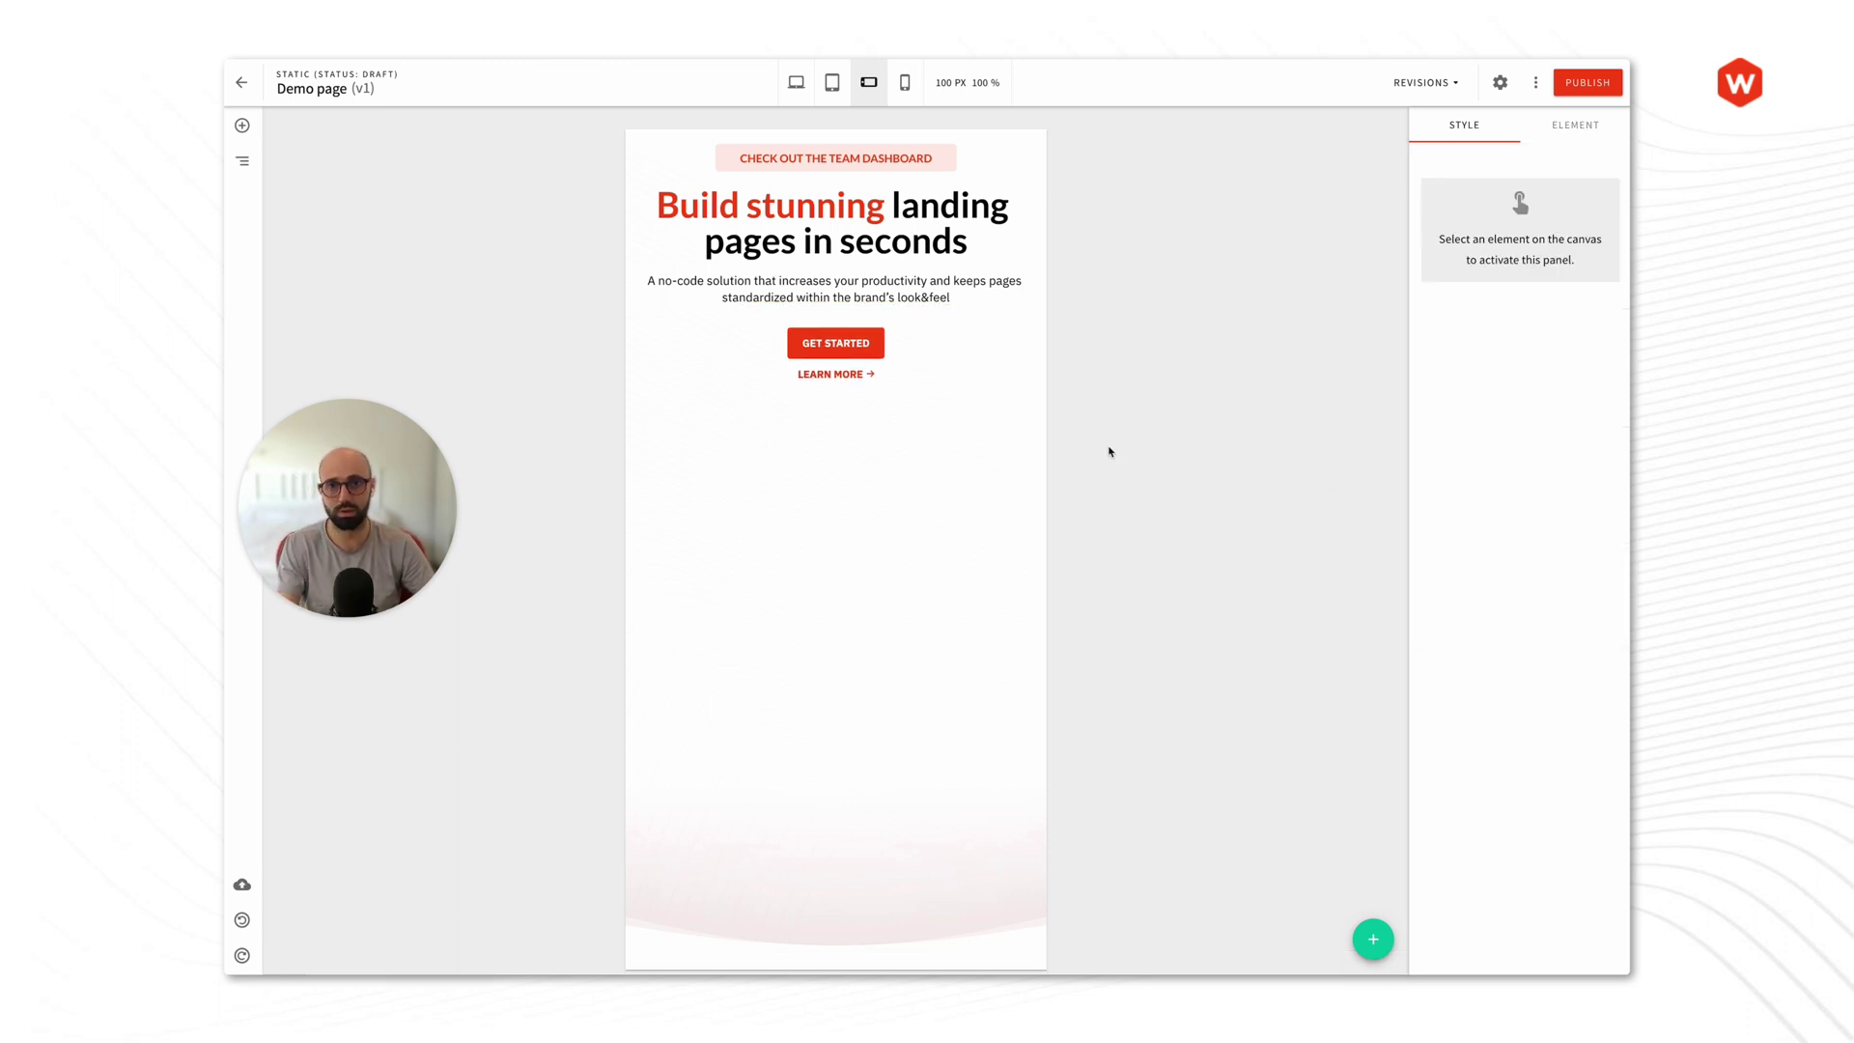
Step: Change the hero grid's width from 550 to 450 px
{"action": "left_click", "coordinate": [1033, 223]}
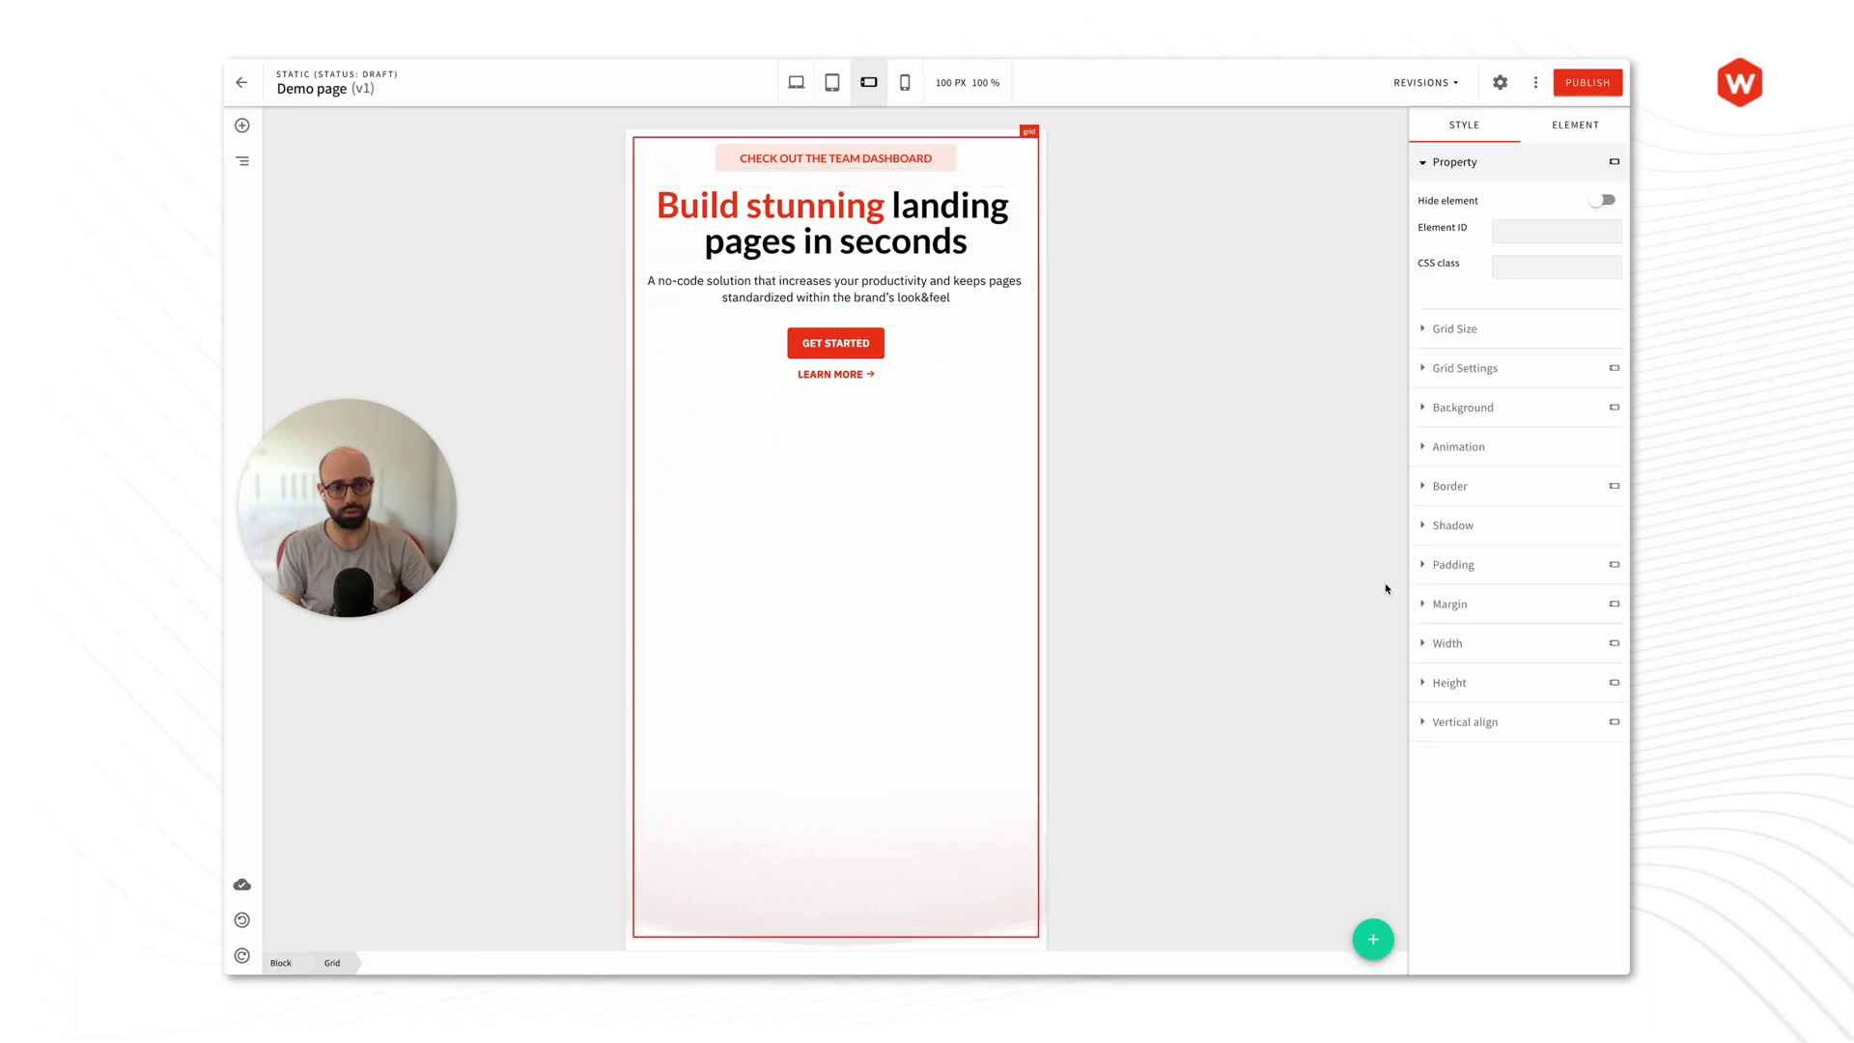
{"action": "left_click", "coordinate": [1470, 680]}
{"action": "left_click", "coordinate": [1469, 680]}
{"action": "left_click", "coordinate": [1471, 652]}
{"action": "double_click", "coordinate": [1552, 685]}
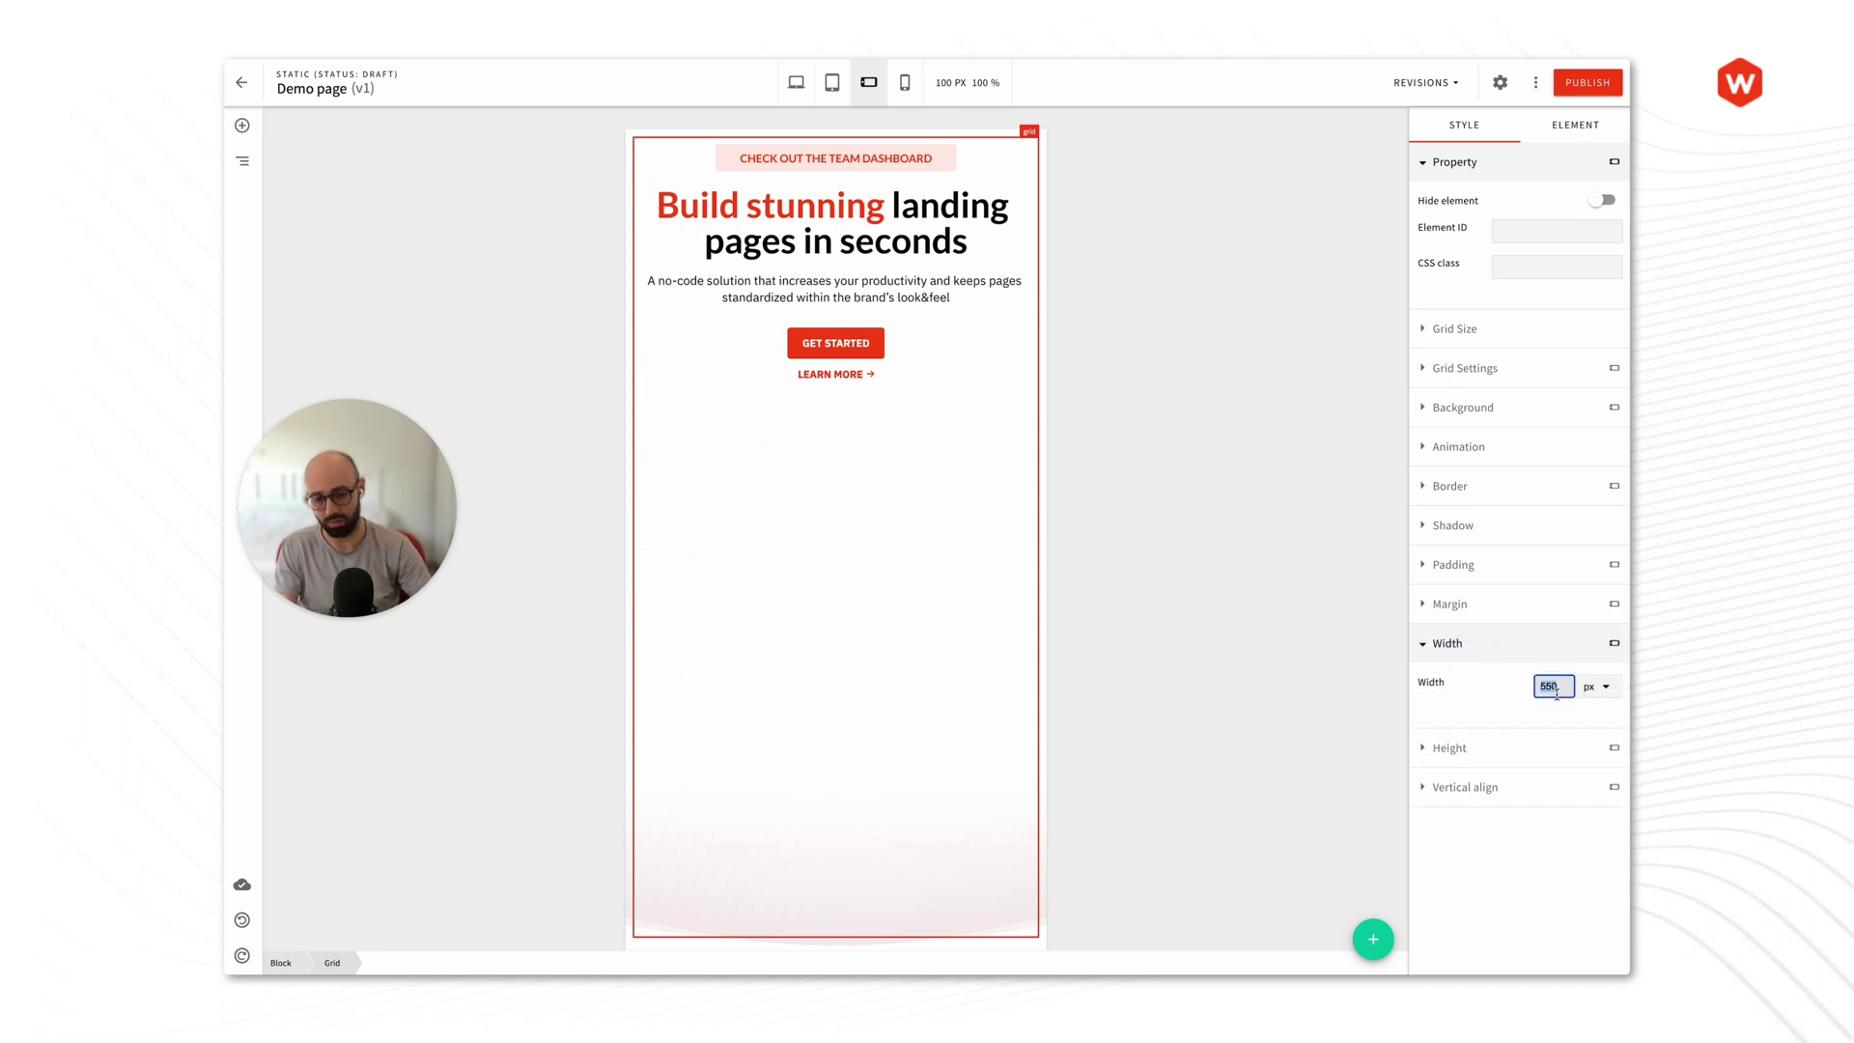
{"action": "type", "text": "450"}
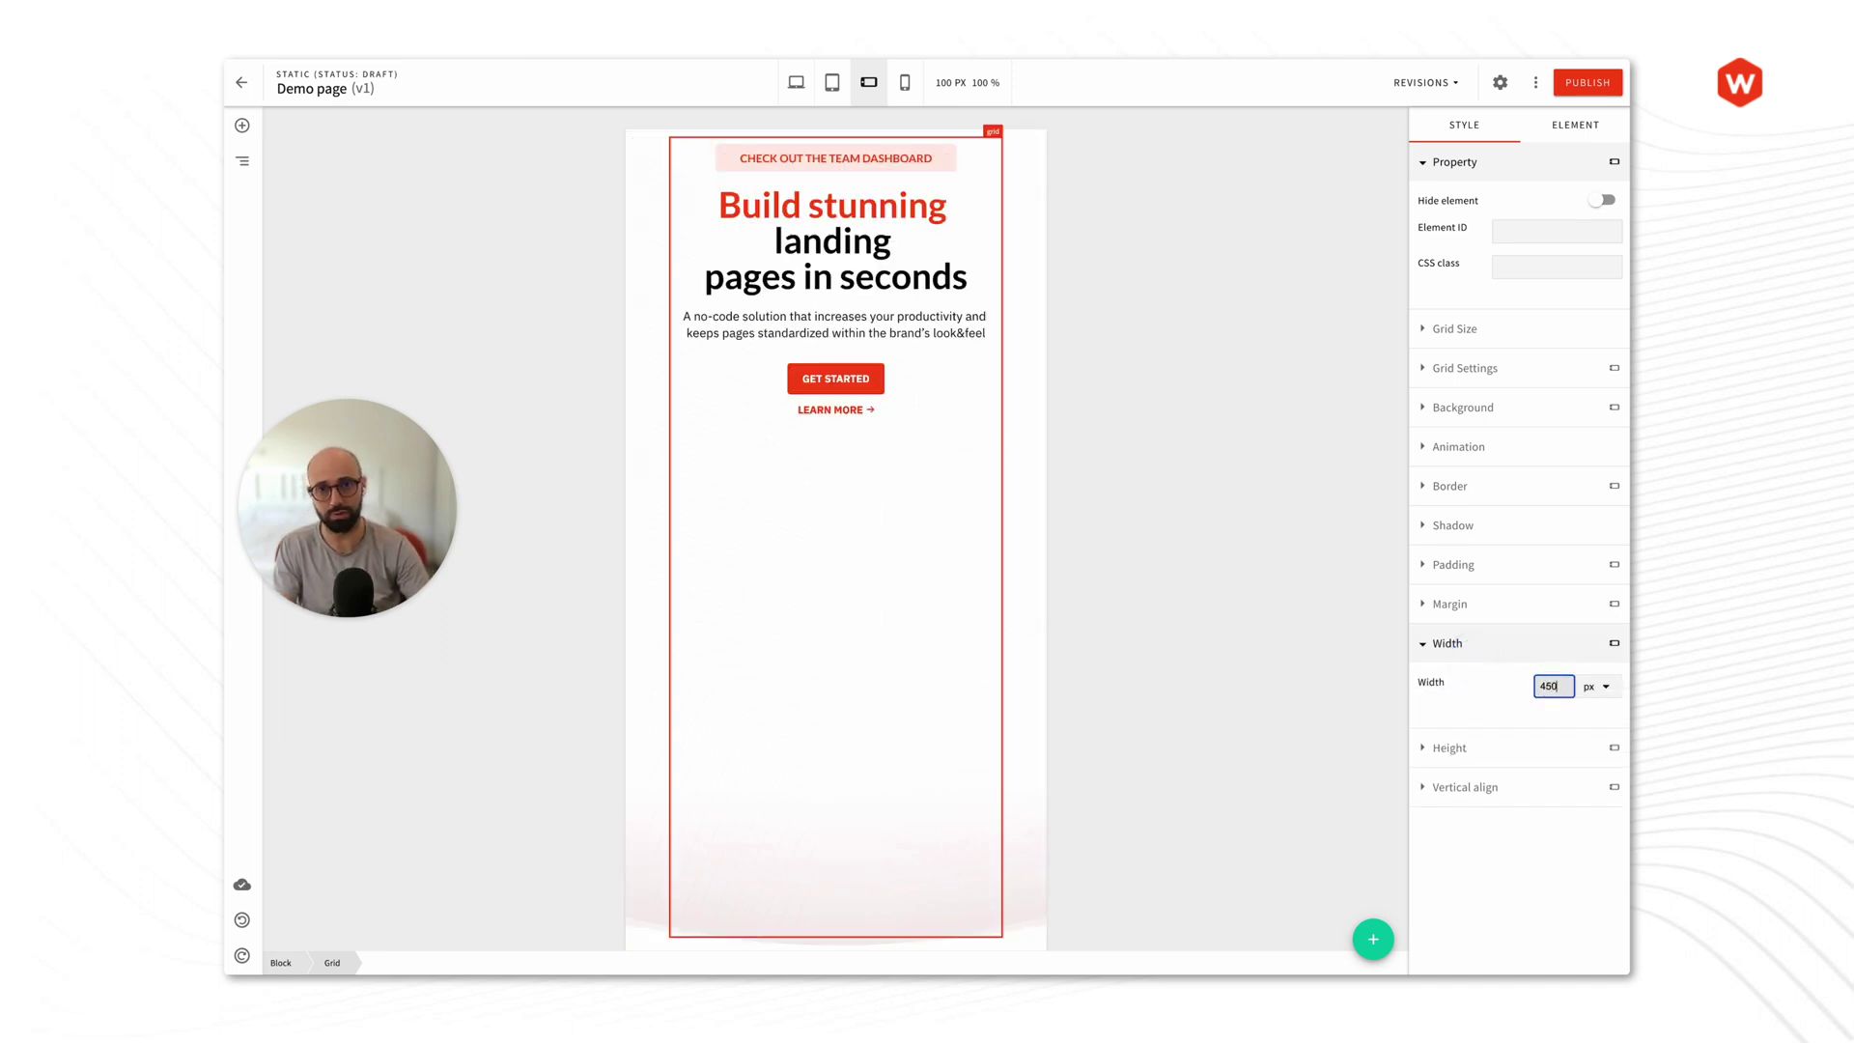
{"action": "left_click", "coordinate": [1204, 431]}
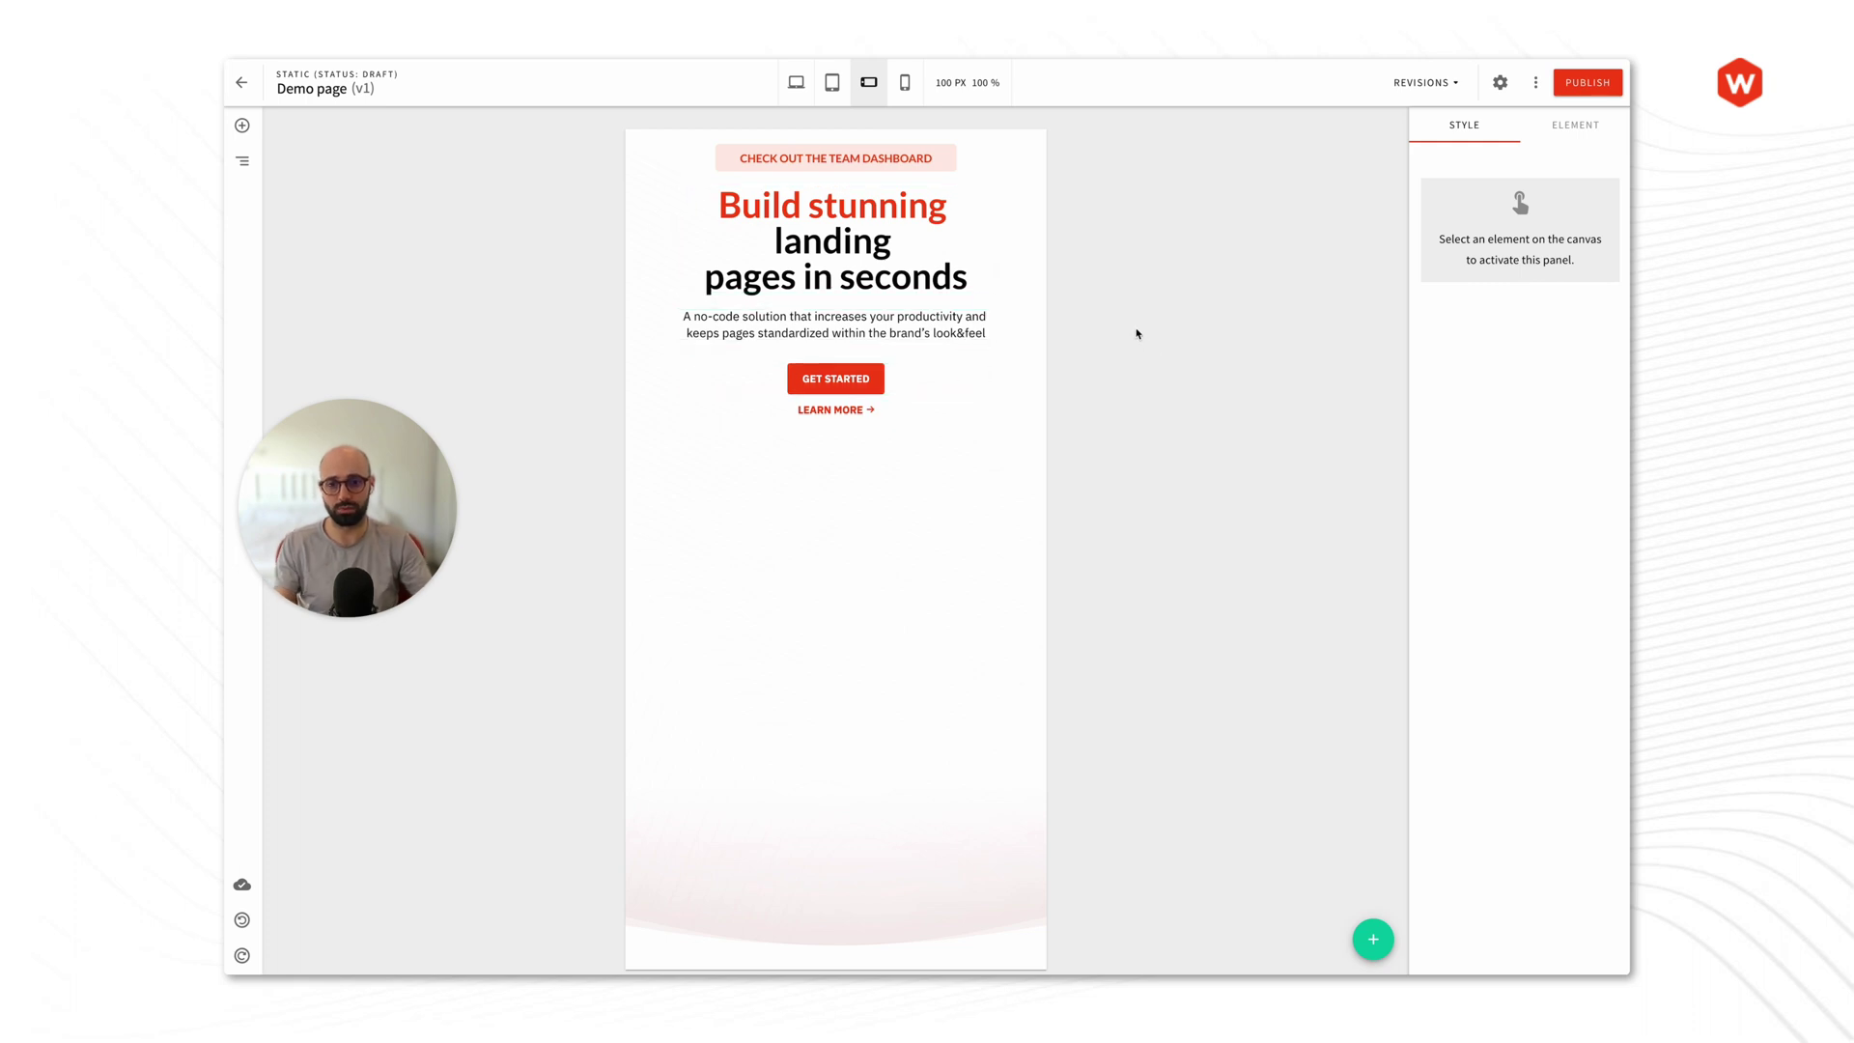
Step: Reduce the hero block's height from 1100 to 500 px, keeping px units
{"action": "left_click", "coordinate": [966, 542]}
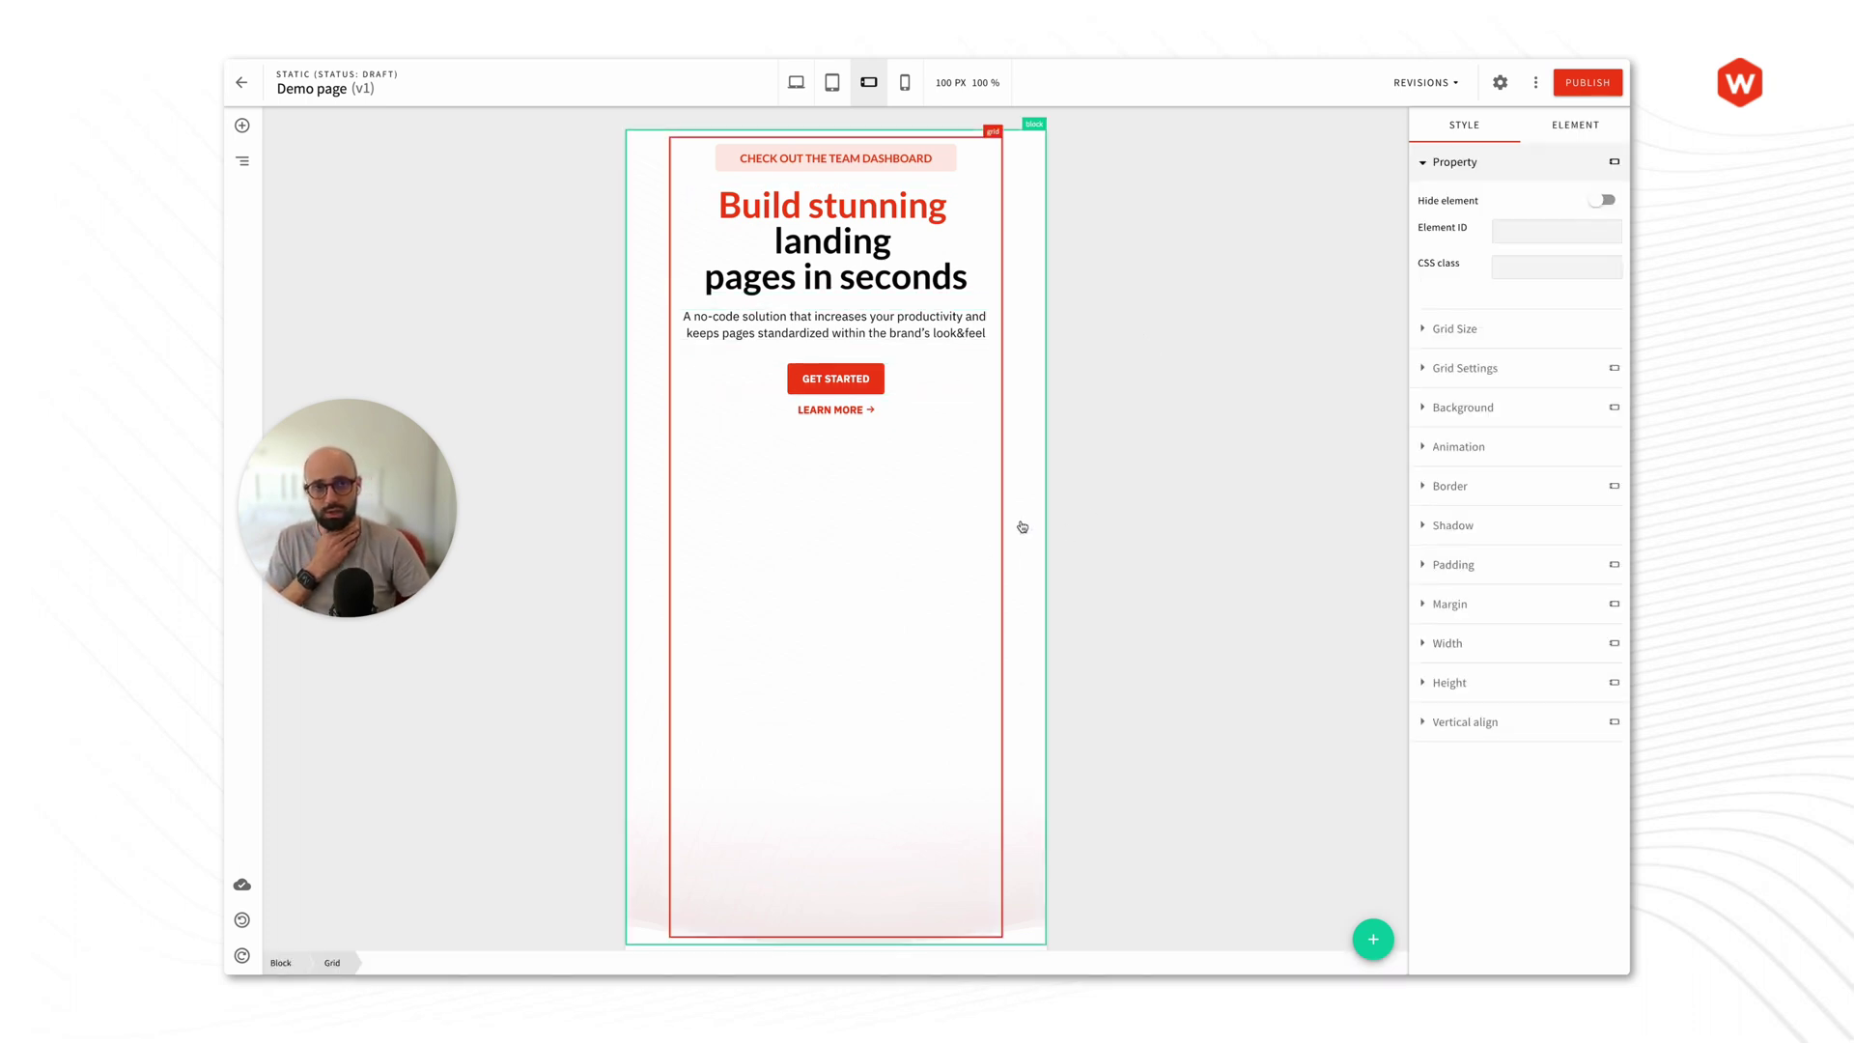
{"action": "left_click", "coordinate": [1477, 606]}
{"action": "left_click", "coordinate": [1585, 649]}
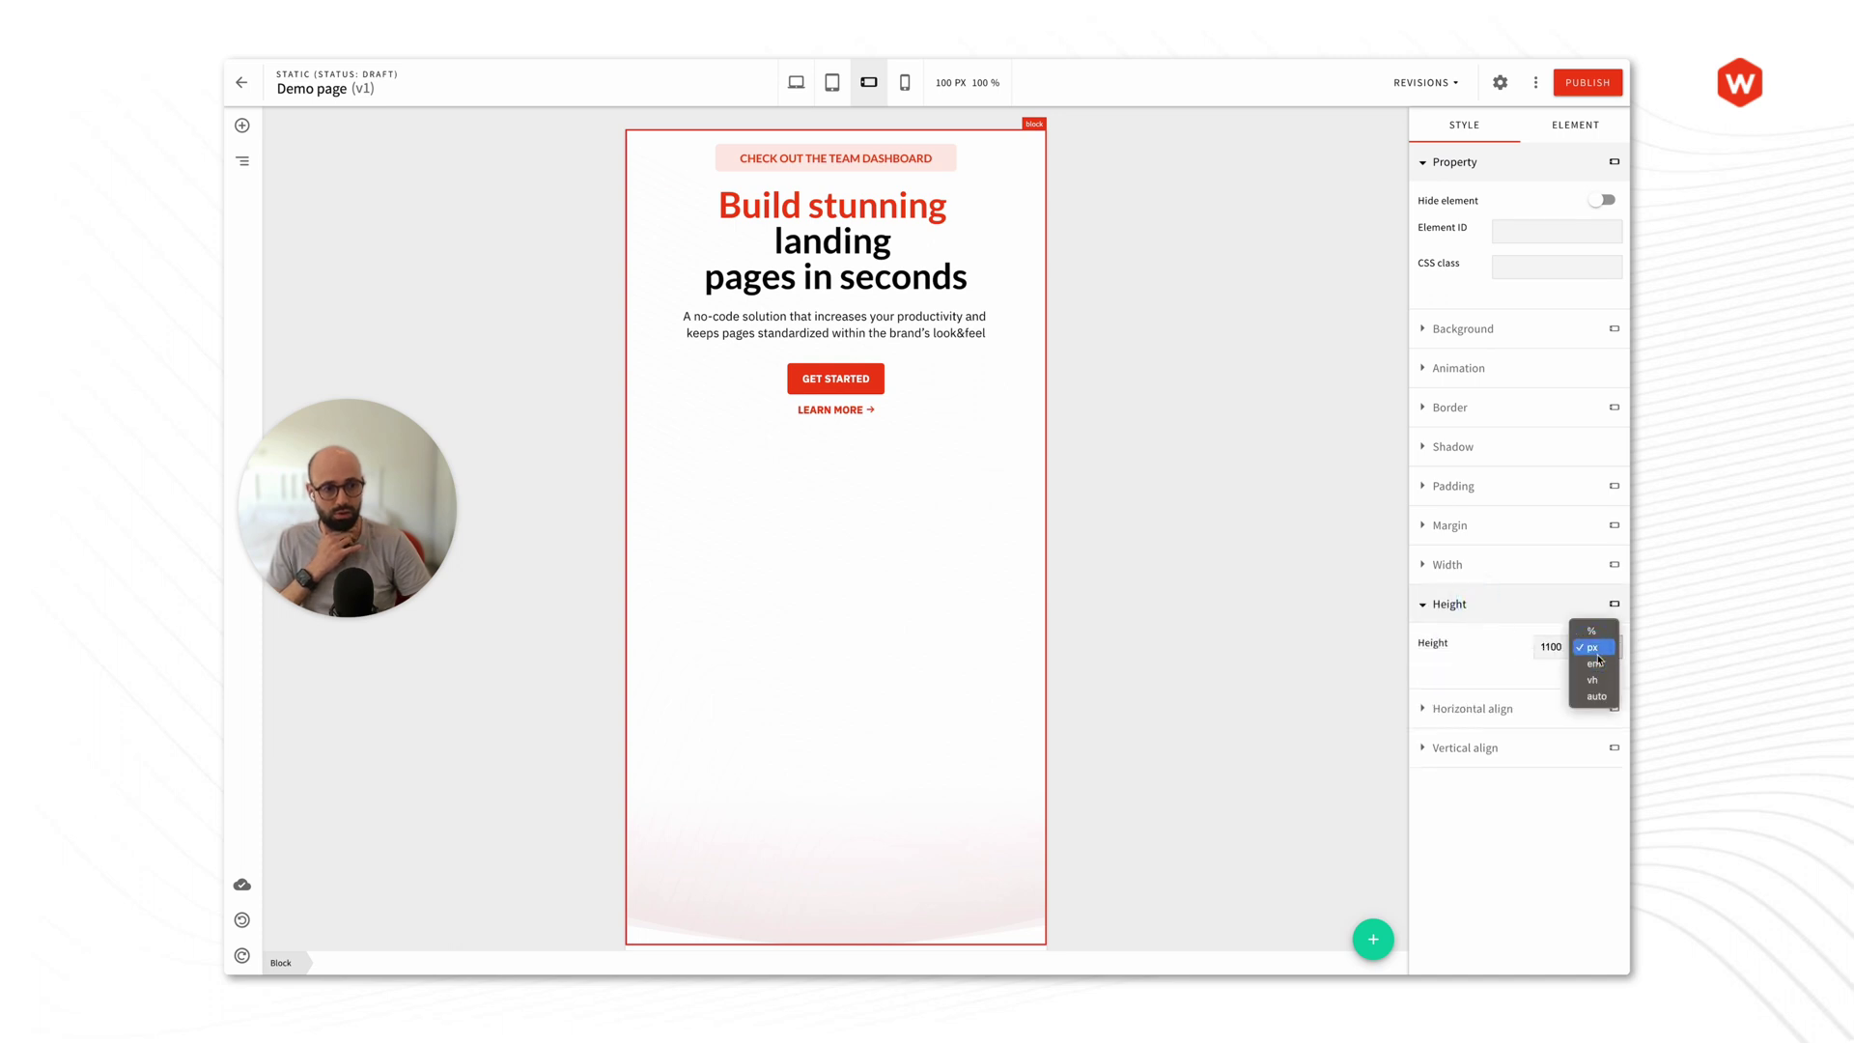
{"action": "left_click", "coordinate": [1452, 609]}
{"action": "double_click", "coordinate": [1556, 648]}
{"action": "type", "text": "600"}
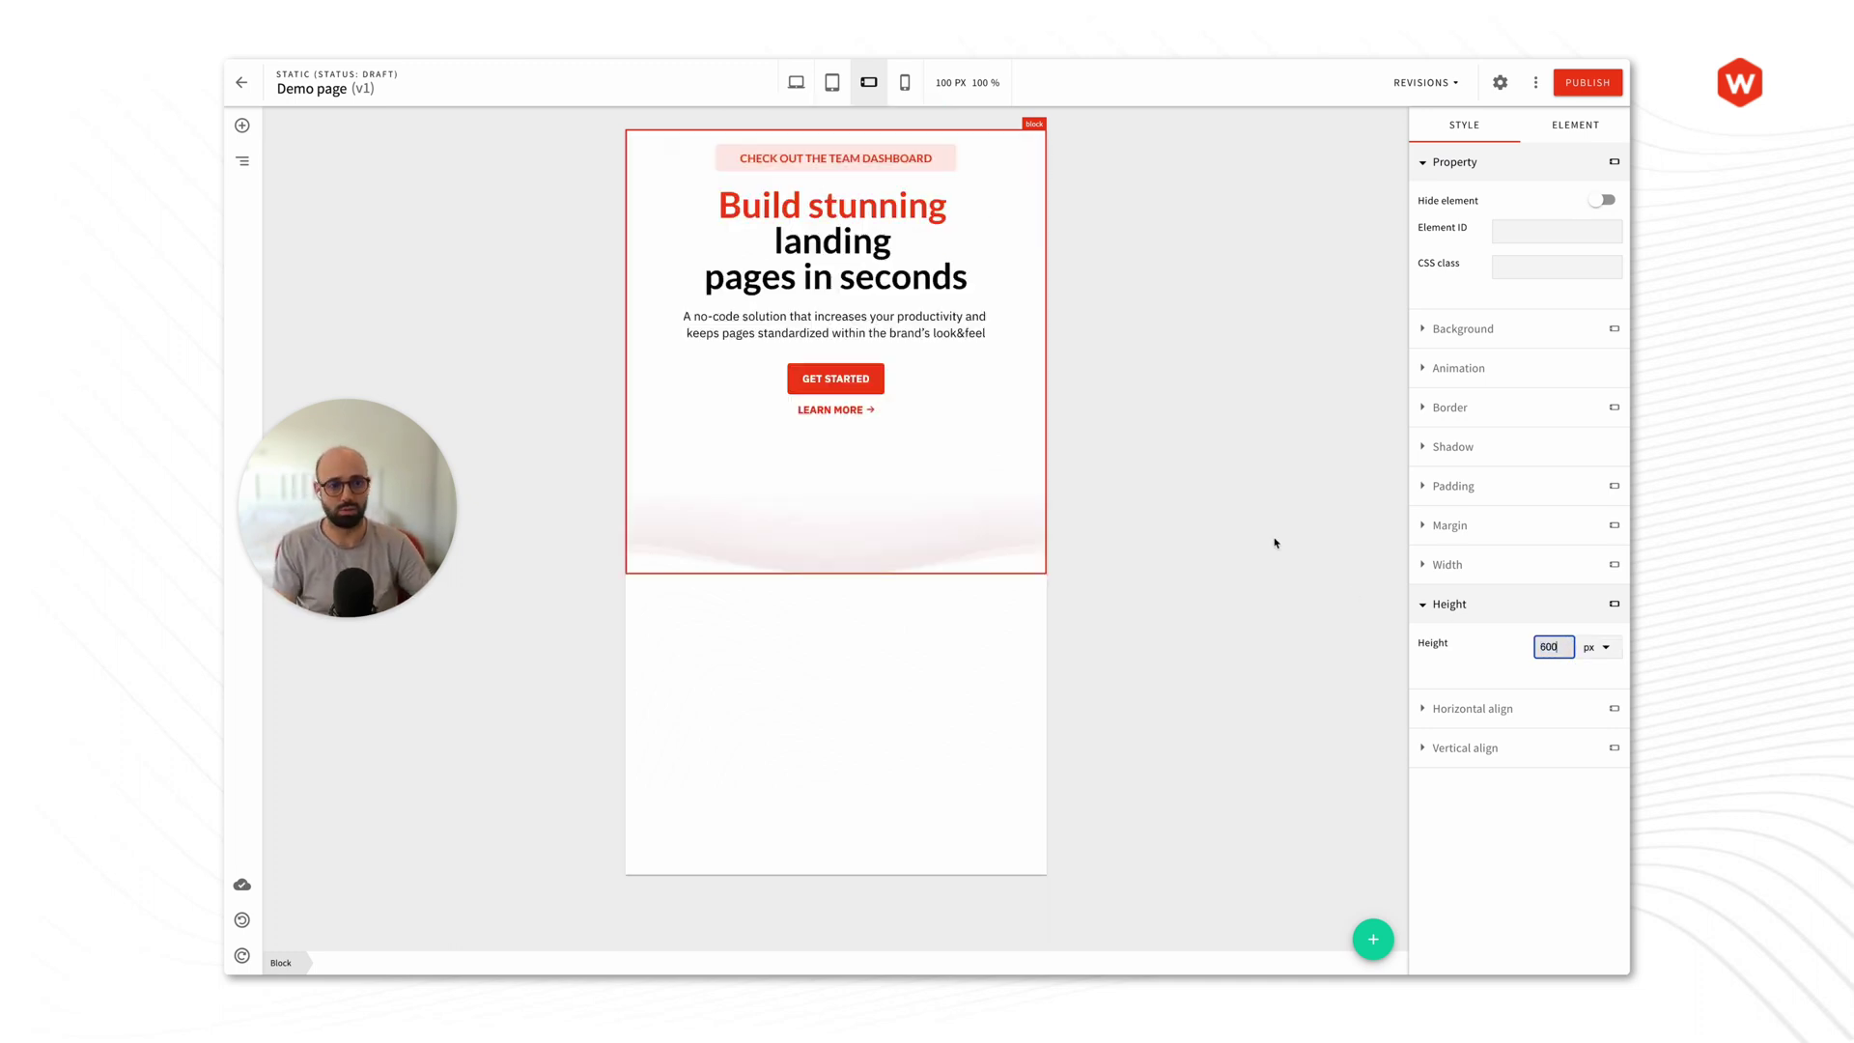
{"action": "left_click", "coordinate": [1548, 647]}
{"action": "key", "text": "BackSpace"}
{"action": "type", "text": "4"}
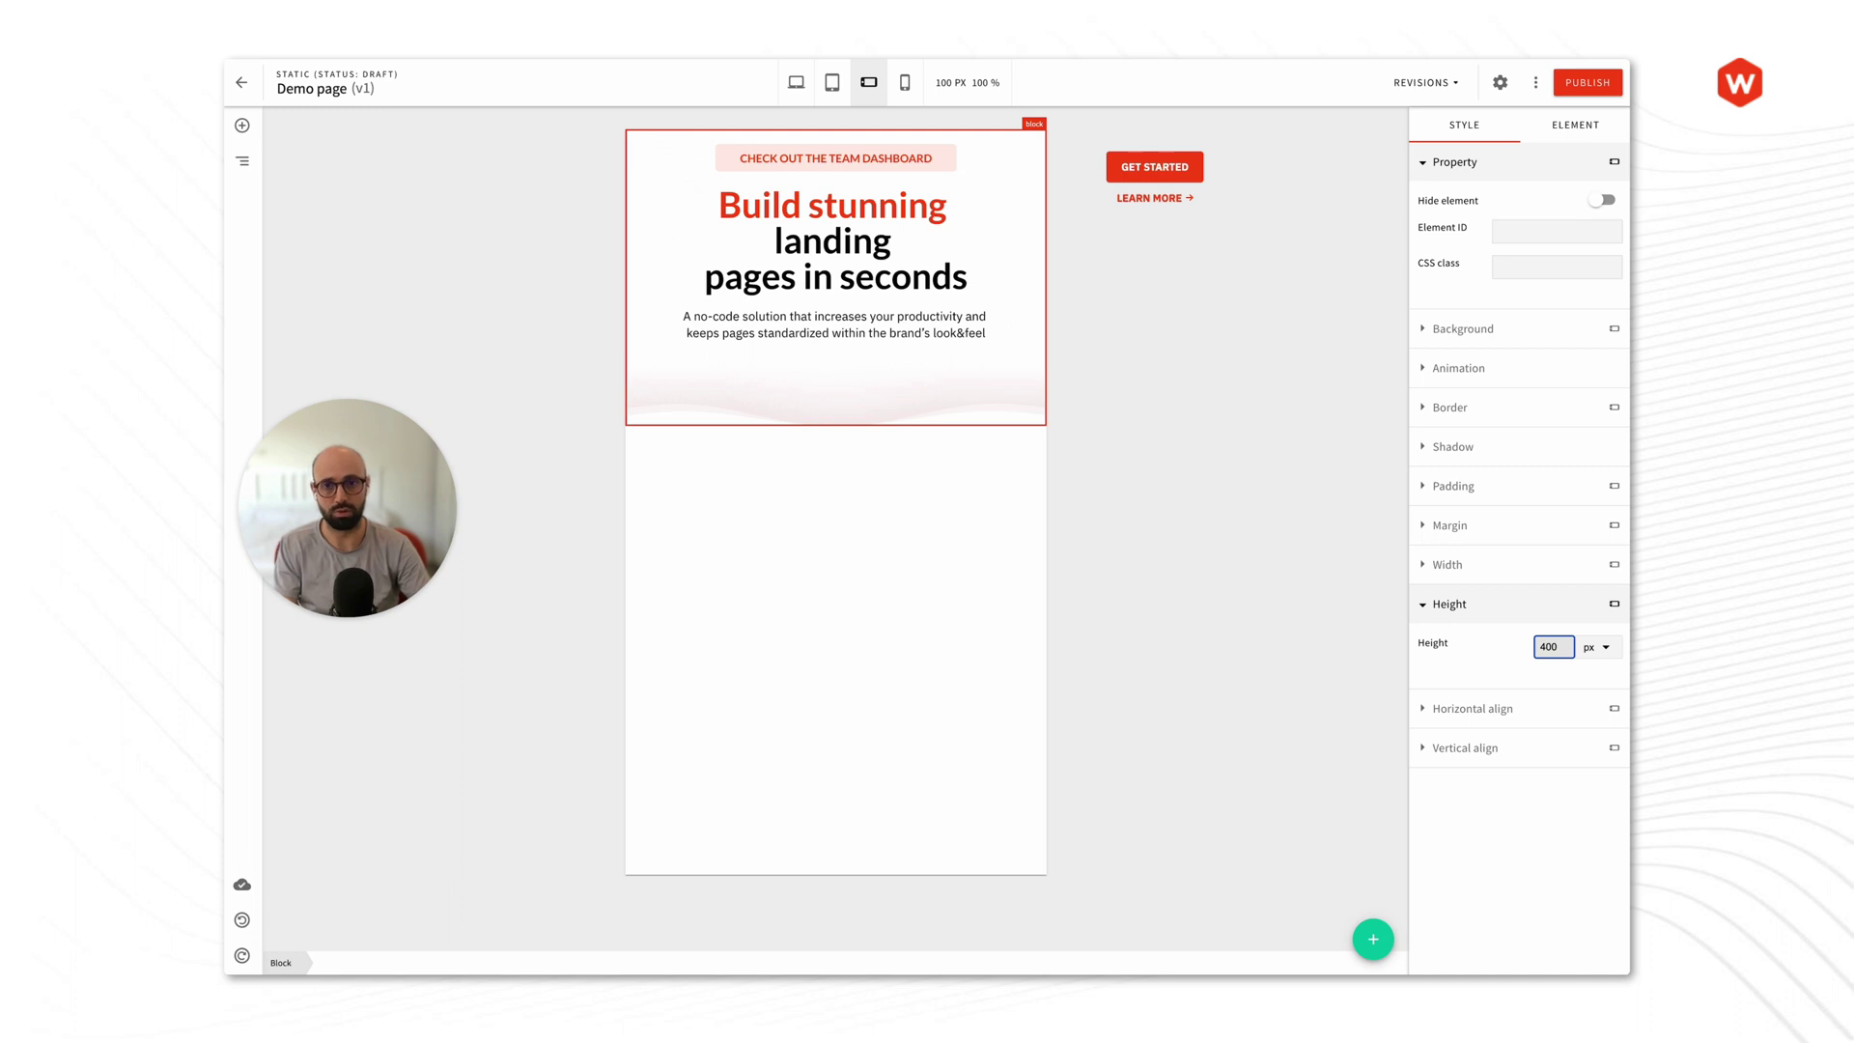
{"action": "key", "text": "BackSpace"}
{"action": "type", "text": "5"}
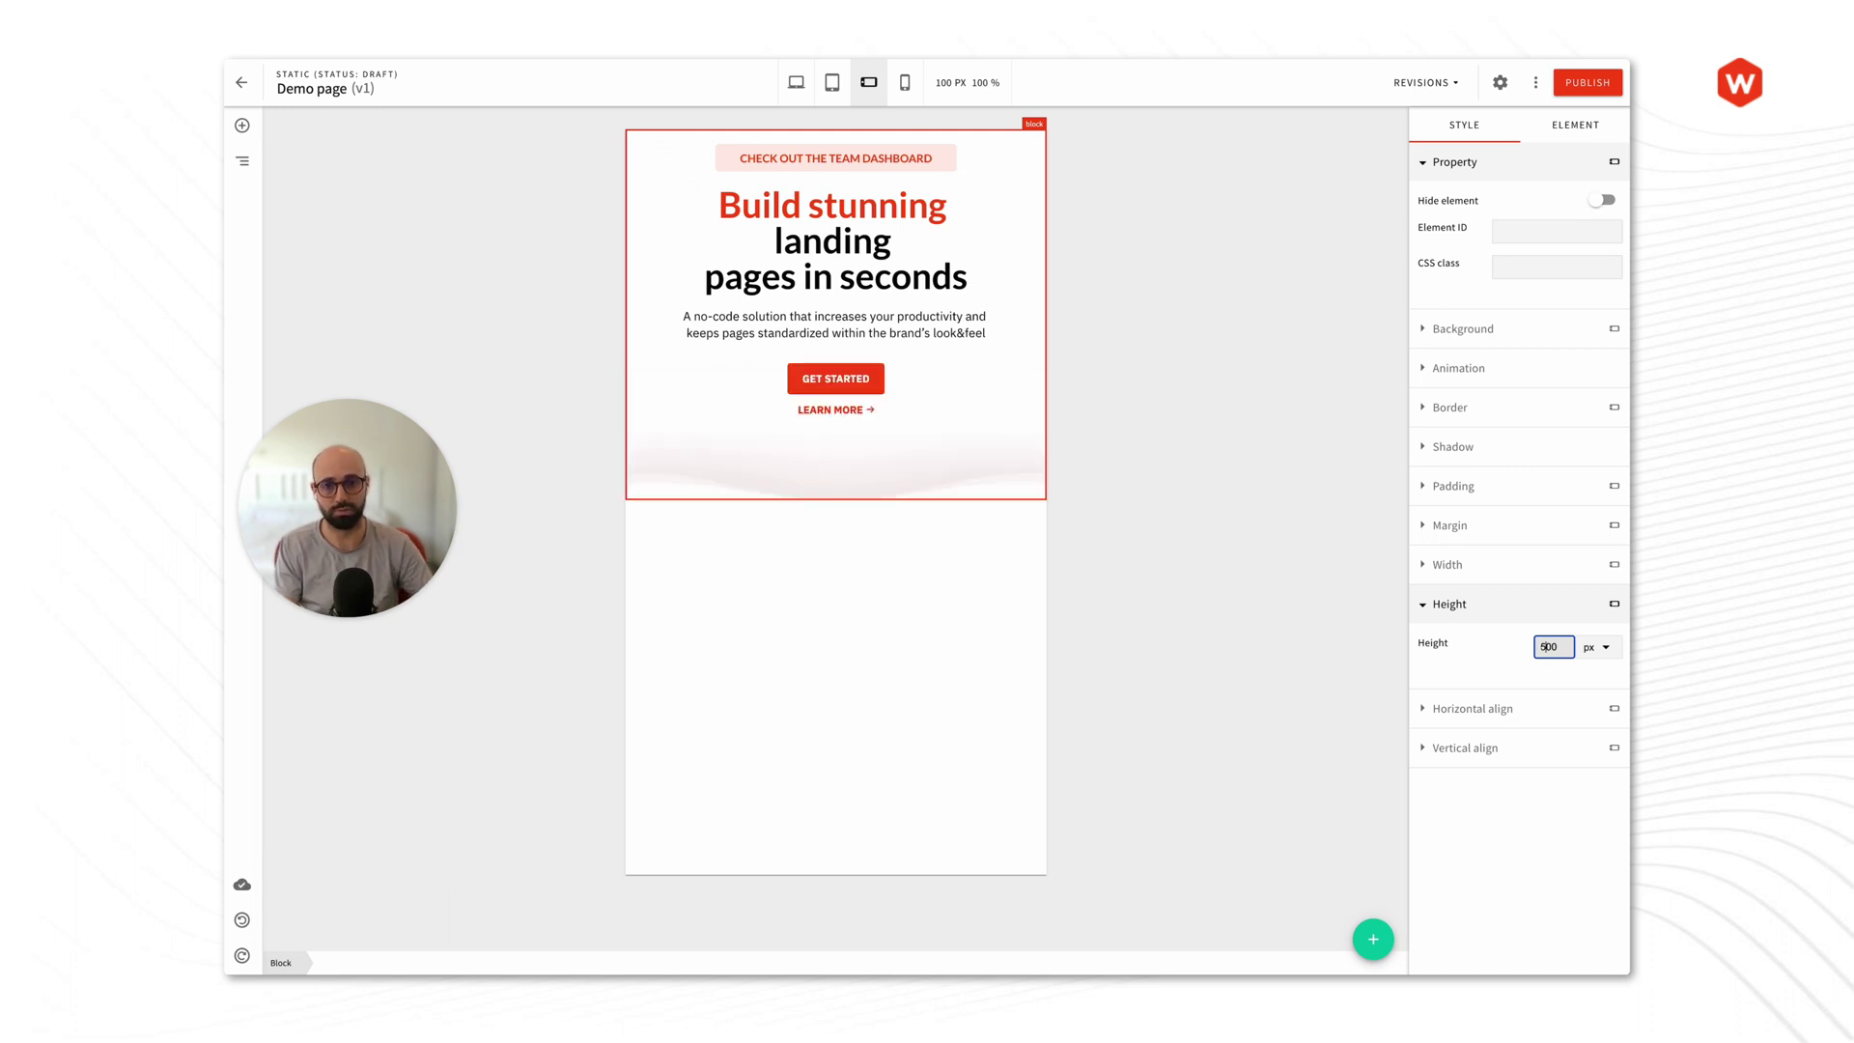
{"action": "left_click", "coordinate": [1121, 340]}
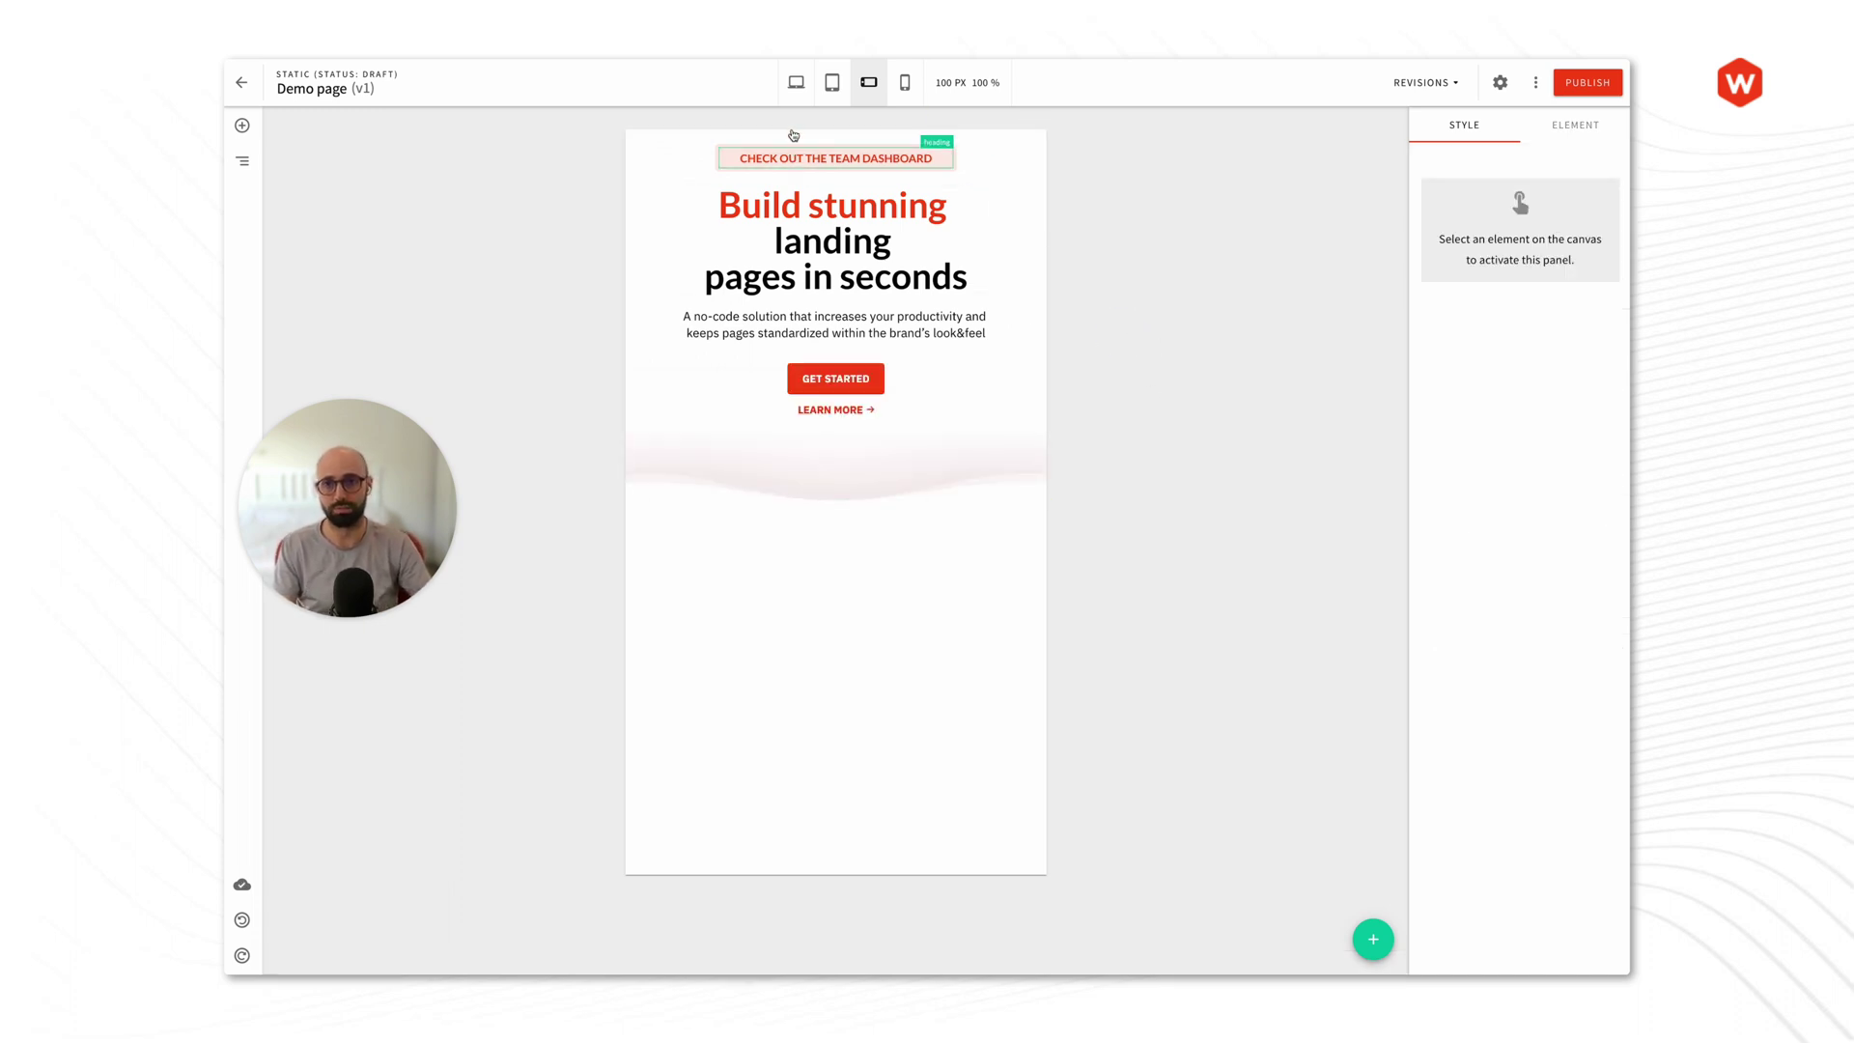
Step: Check the hero at desktop, tablet, mobile landscape and mobile portrait, then return to desktop
{"action": "left_click", "coordinate": [796, 82]}
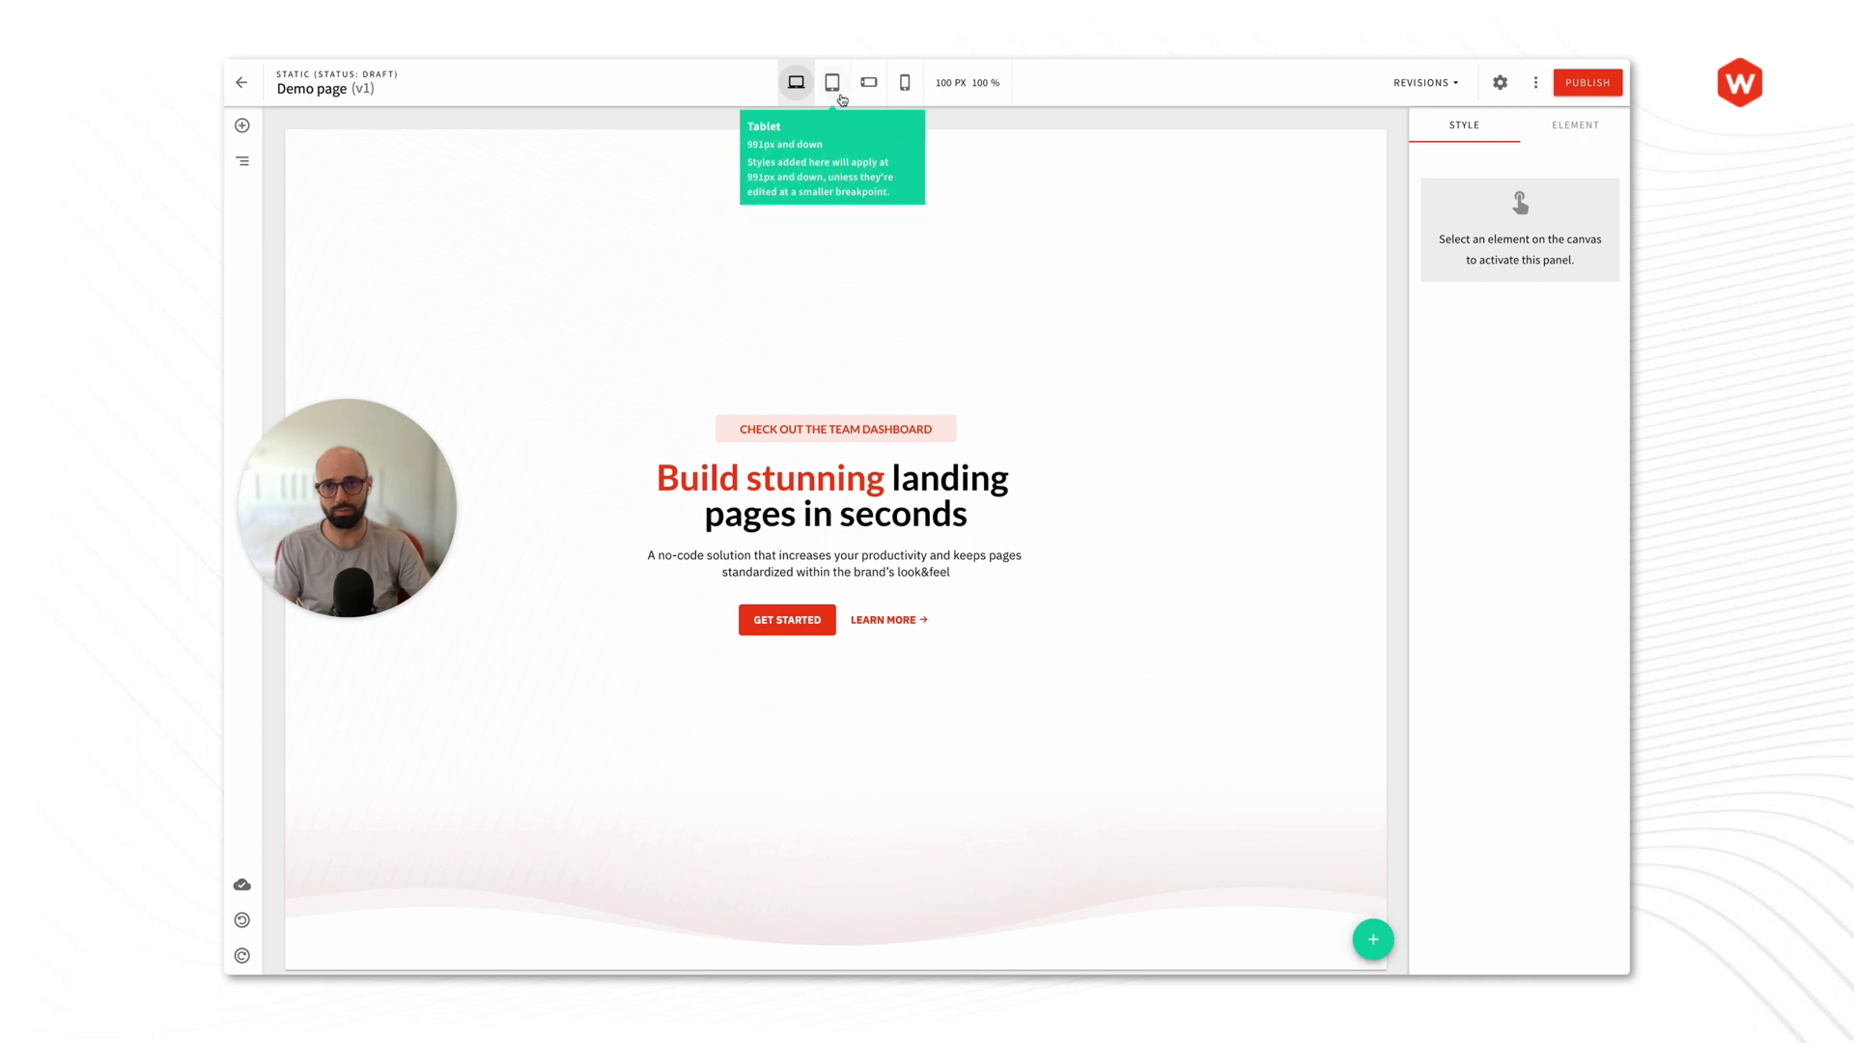
{"action": "left_click", "coordinate": [832, 84]}
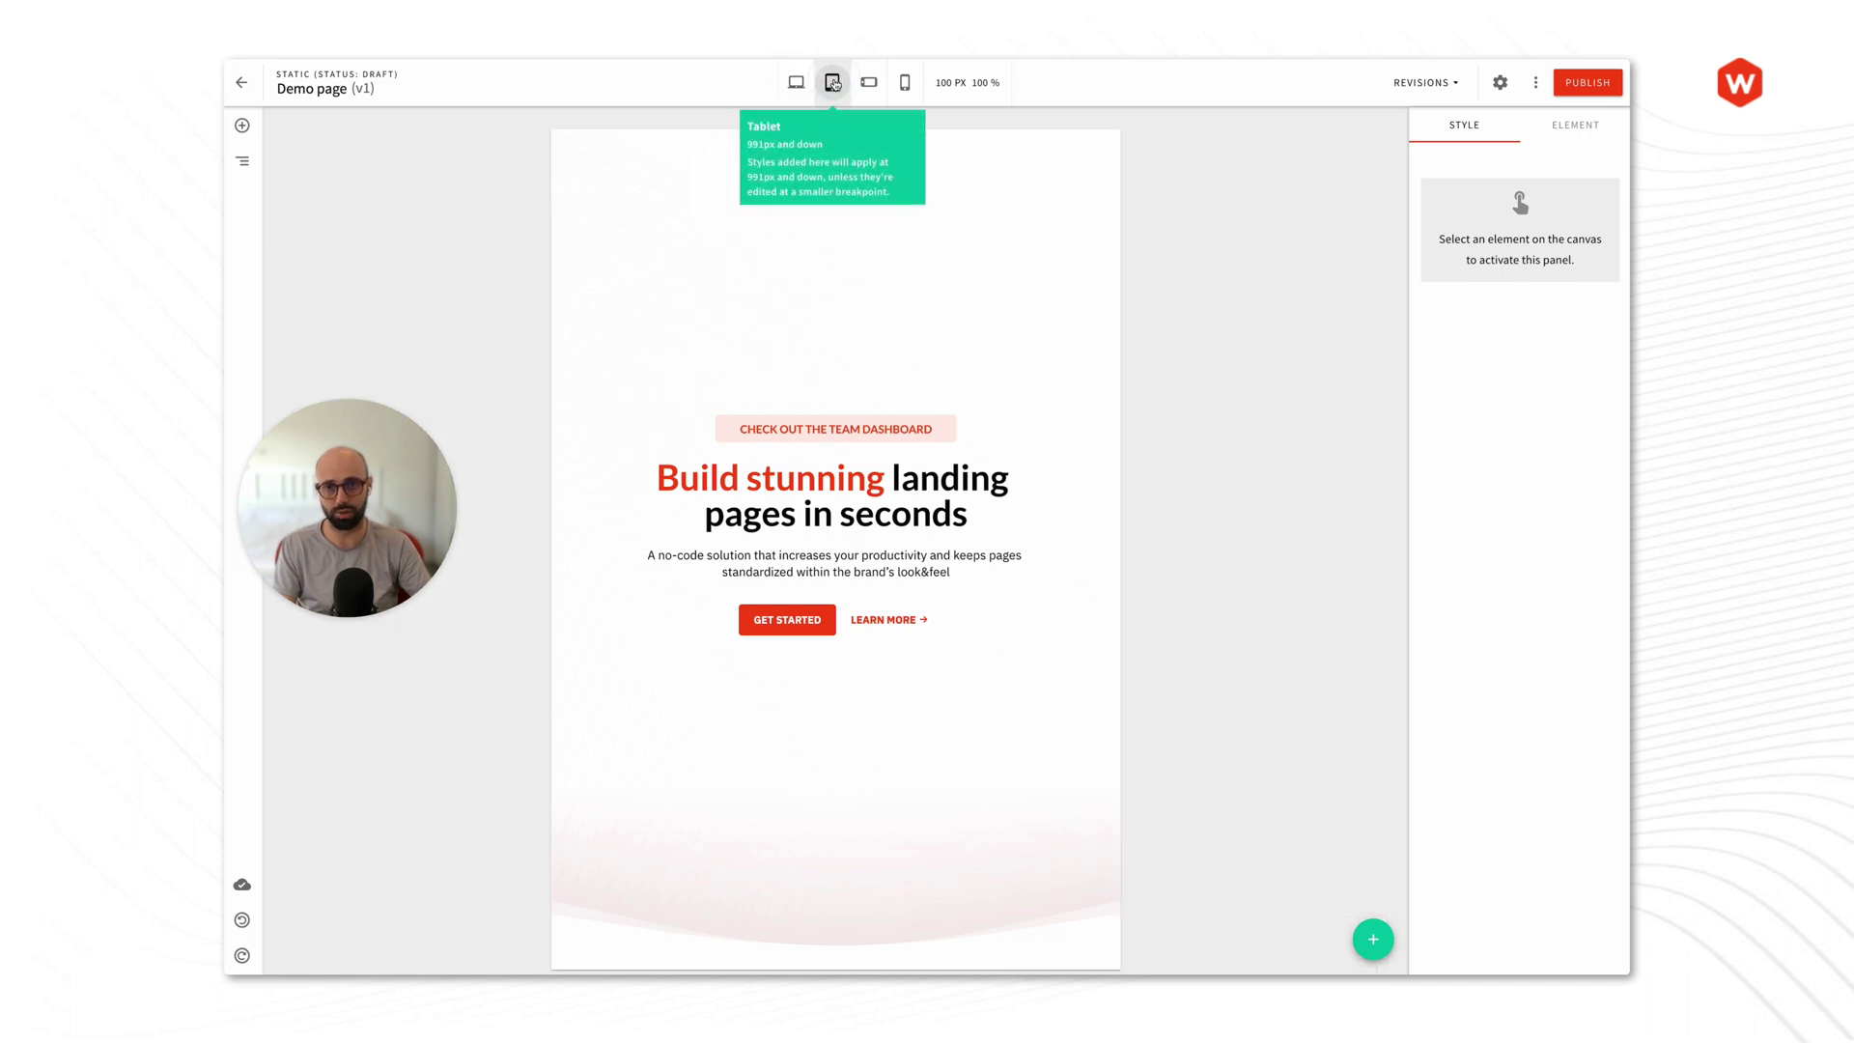
{"action": "left_click", "coordinate": [869, 85]}
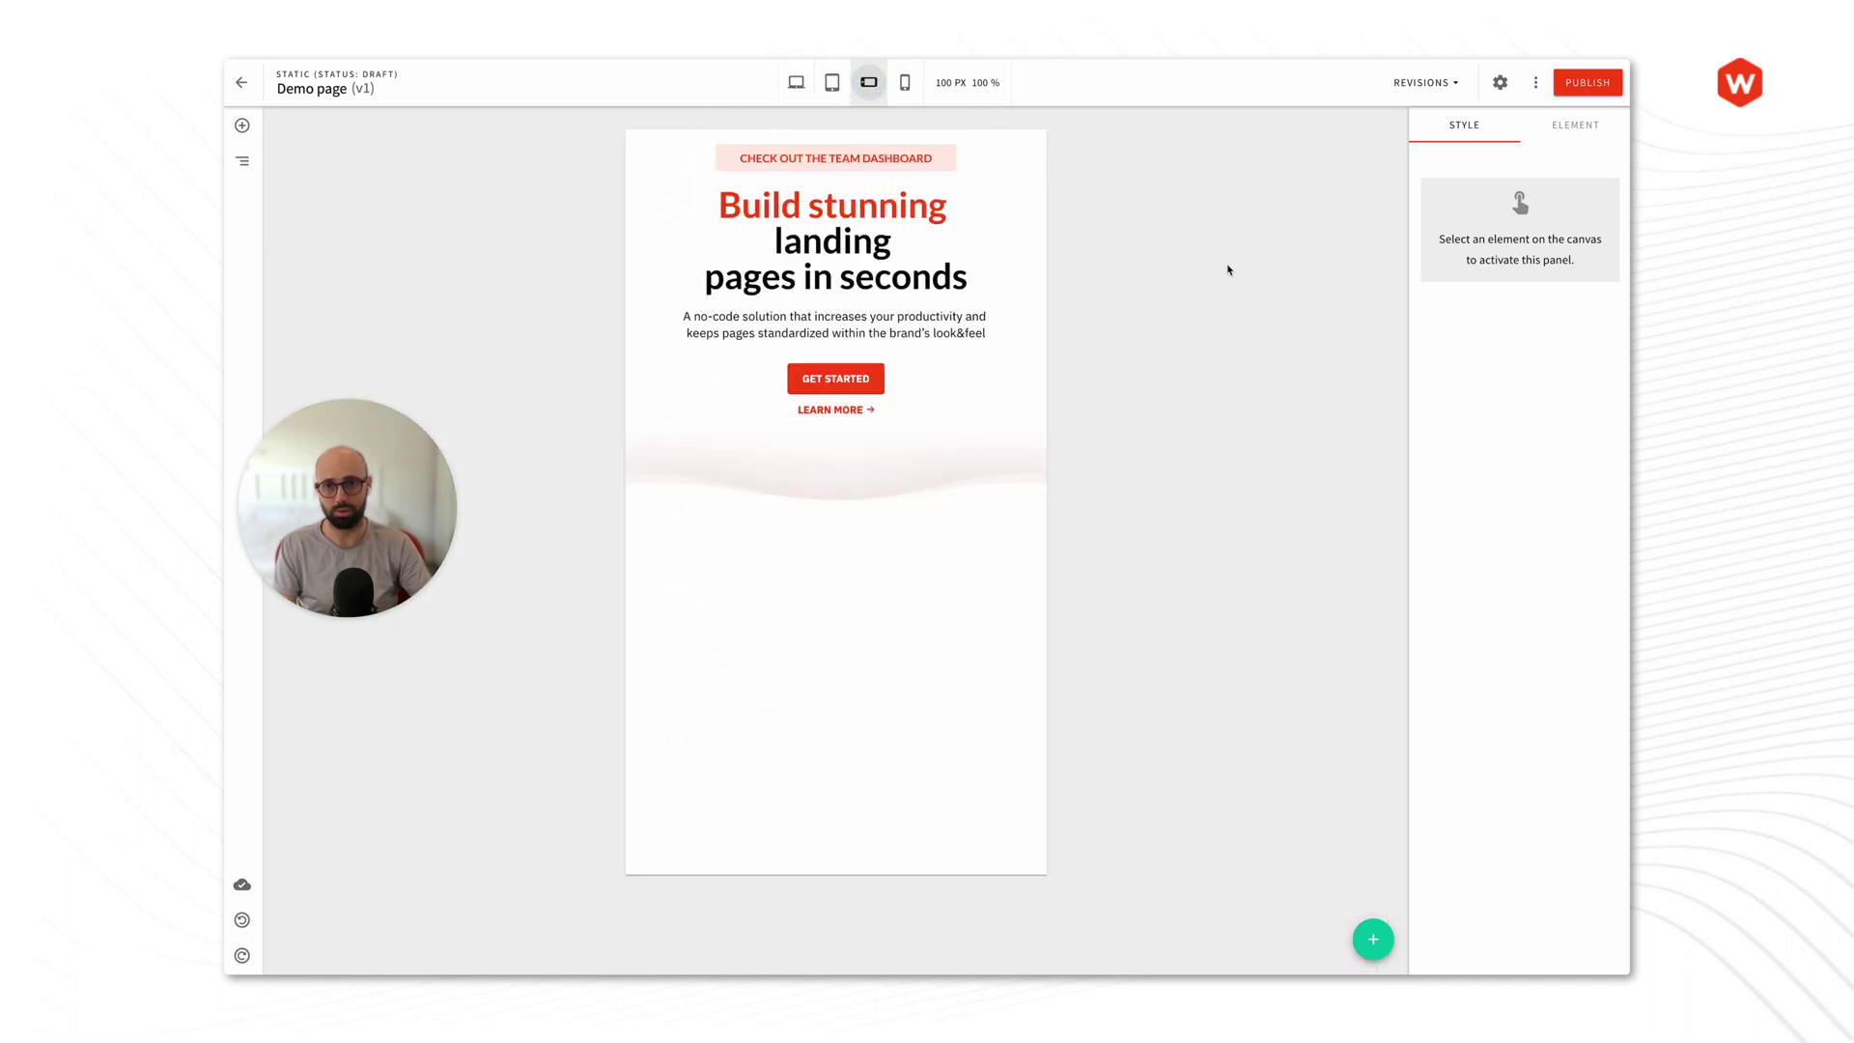
{"action": "left_click", "coordinate": [904, 94]}
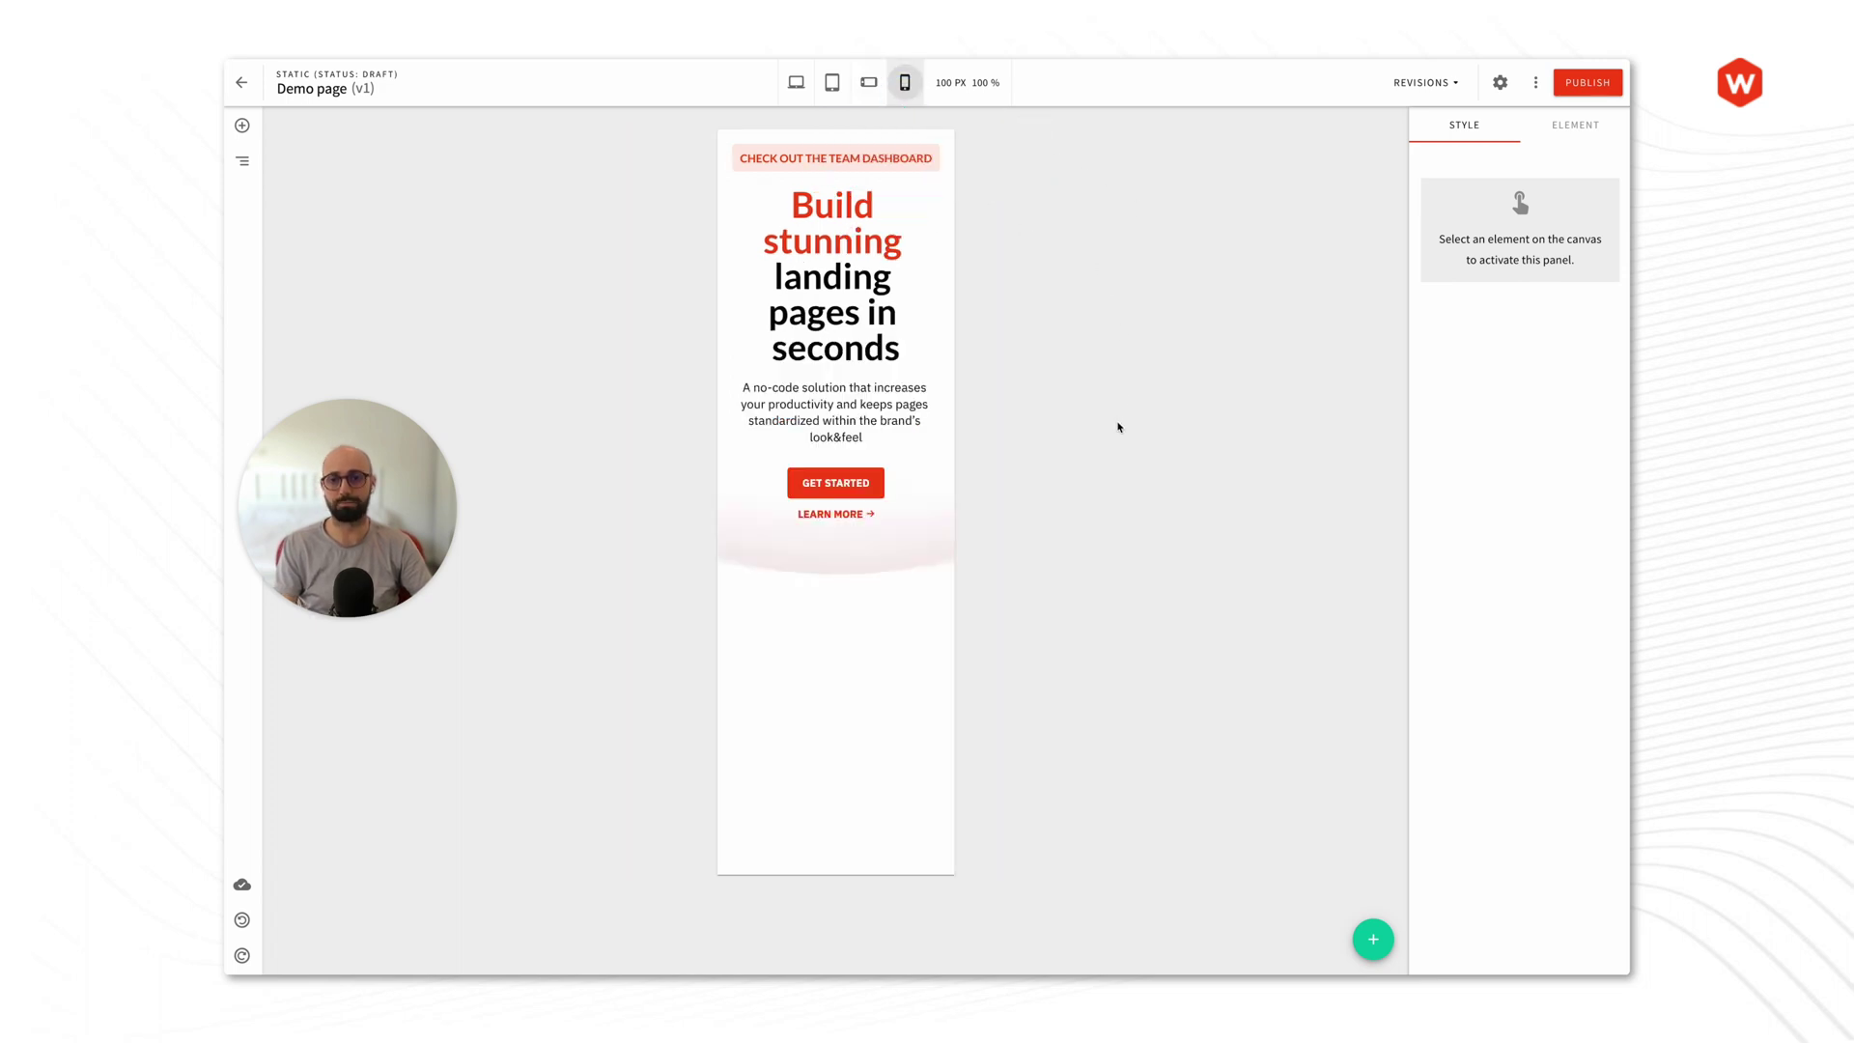
{"action": "left_click", "coordinate": [797, 87]}
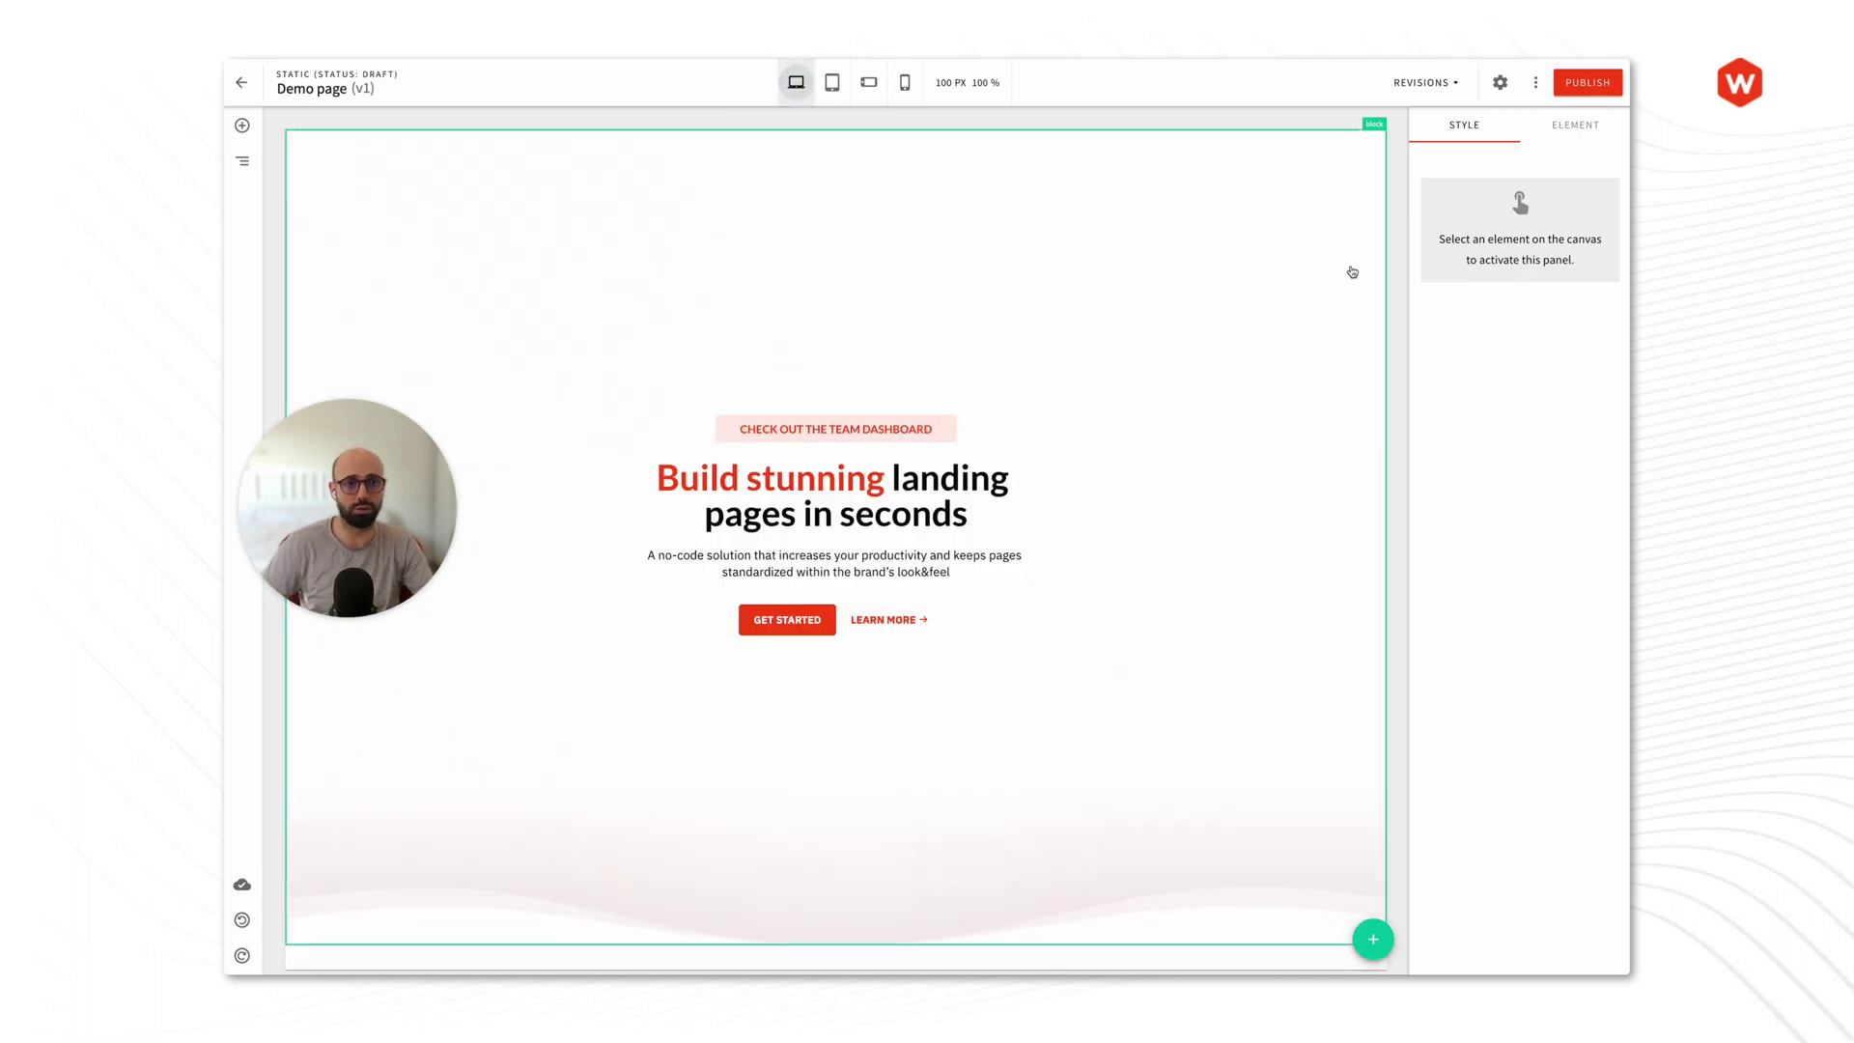